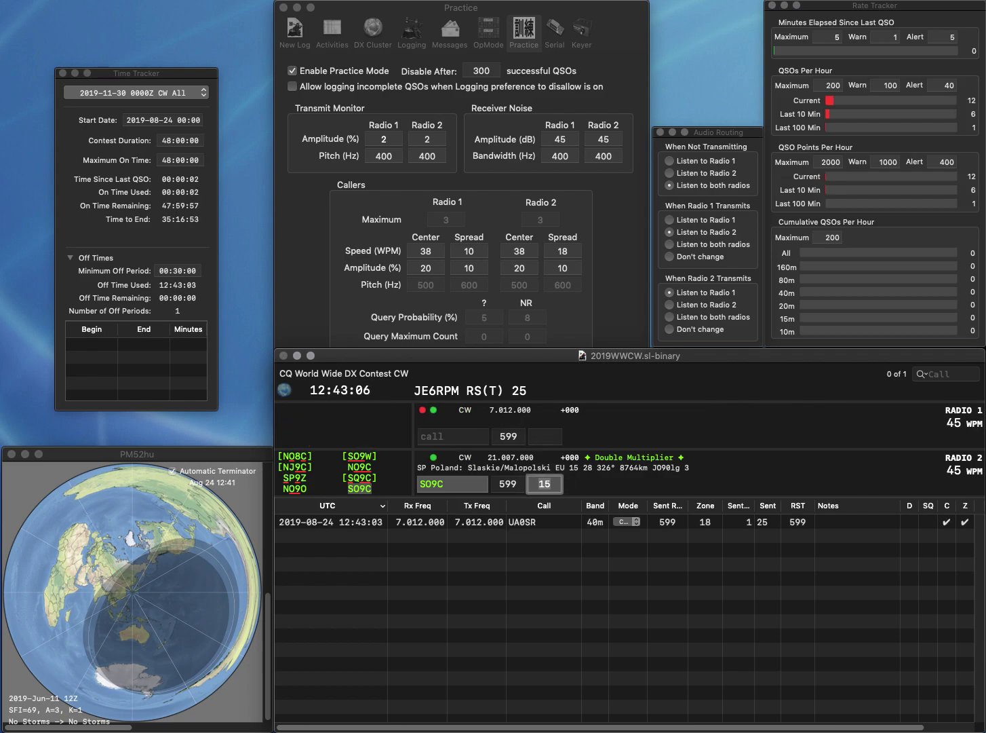
key(Return)
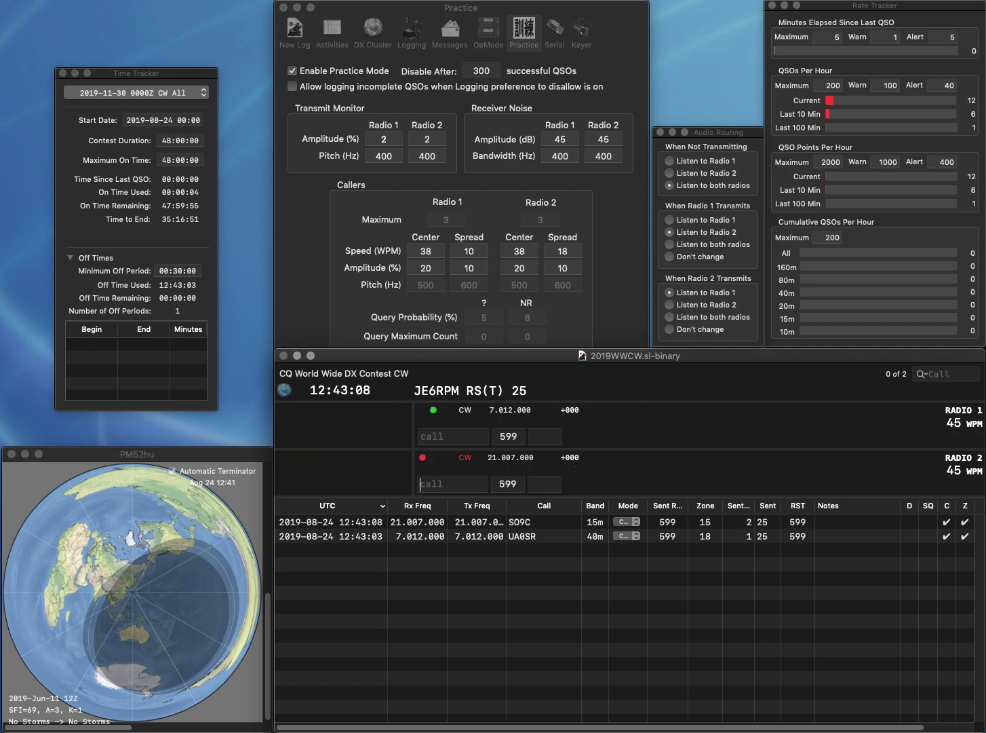
text(K5BC)
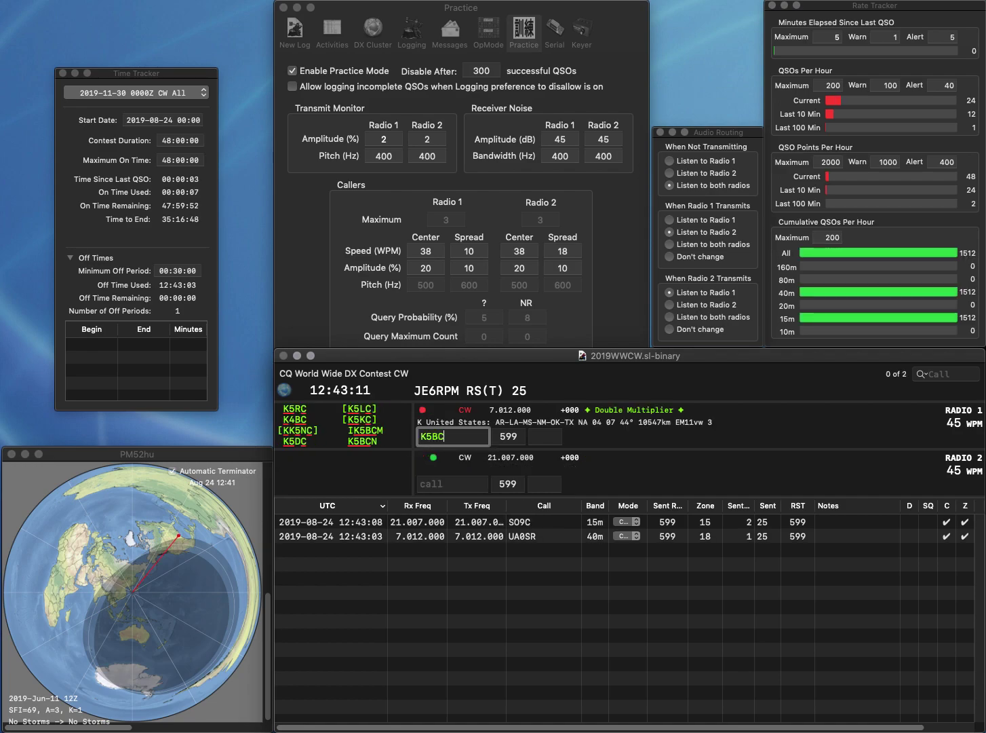
key(Return)
Send the partial call 7DUH on Radio 2 and correct the call on Radio 1 to KH6DX.
text(7DUH)
key(Return)
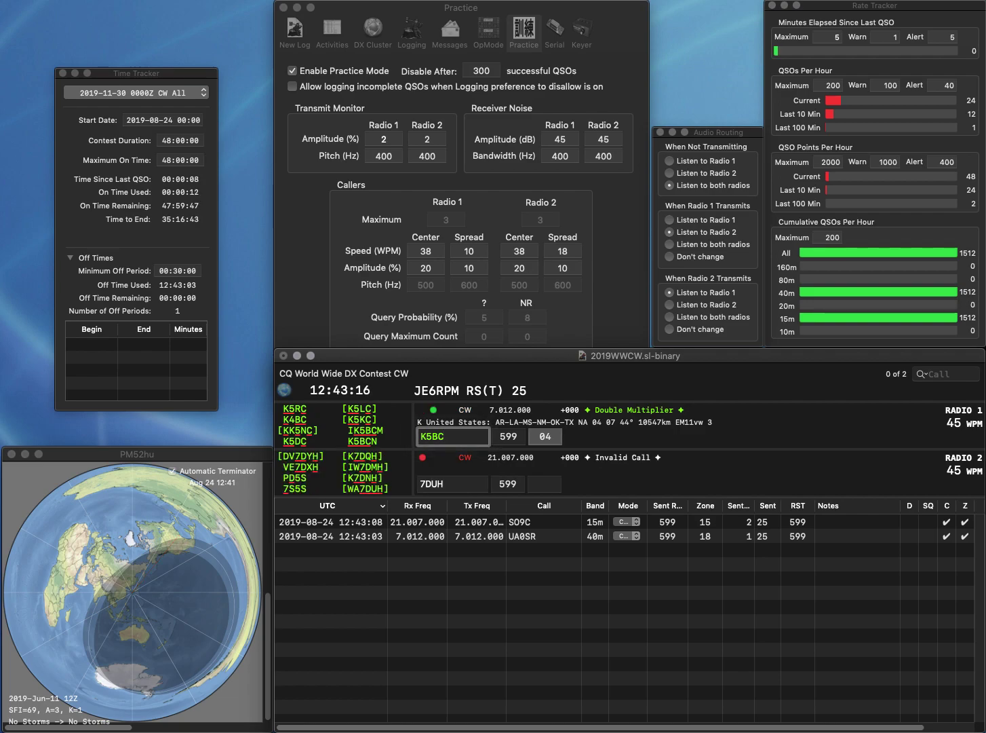
key(BackSpace)
text(H6)
key(Delete)
text(DX)
key(Return)
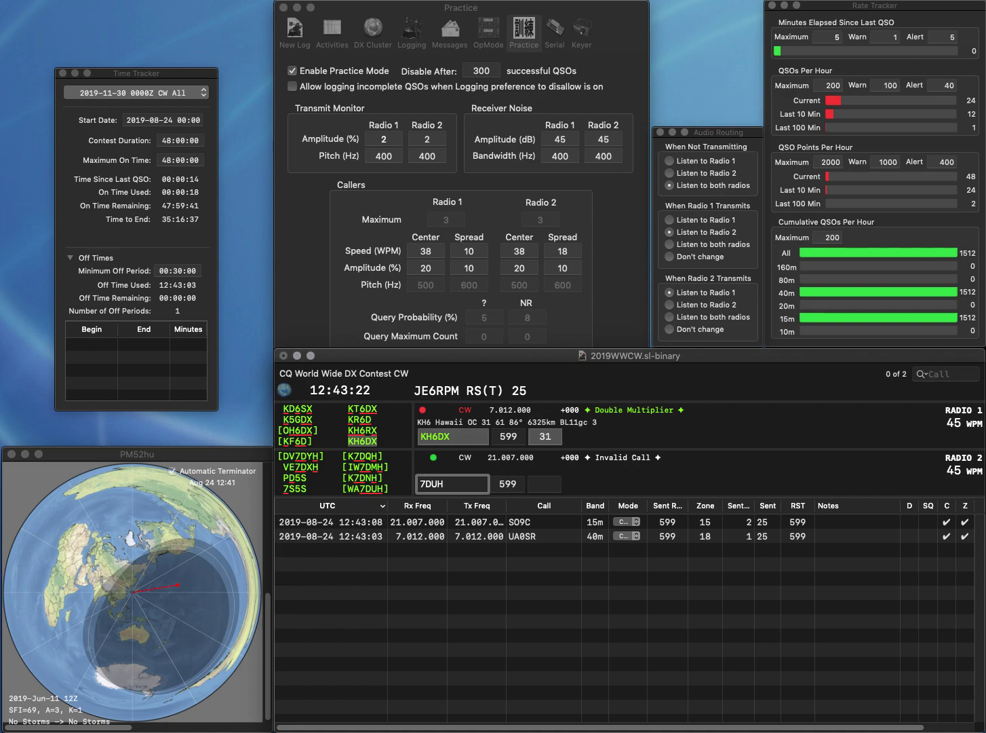
text(WA)
key(Return)
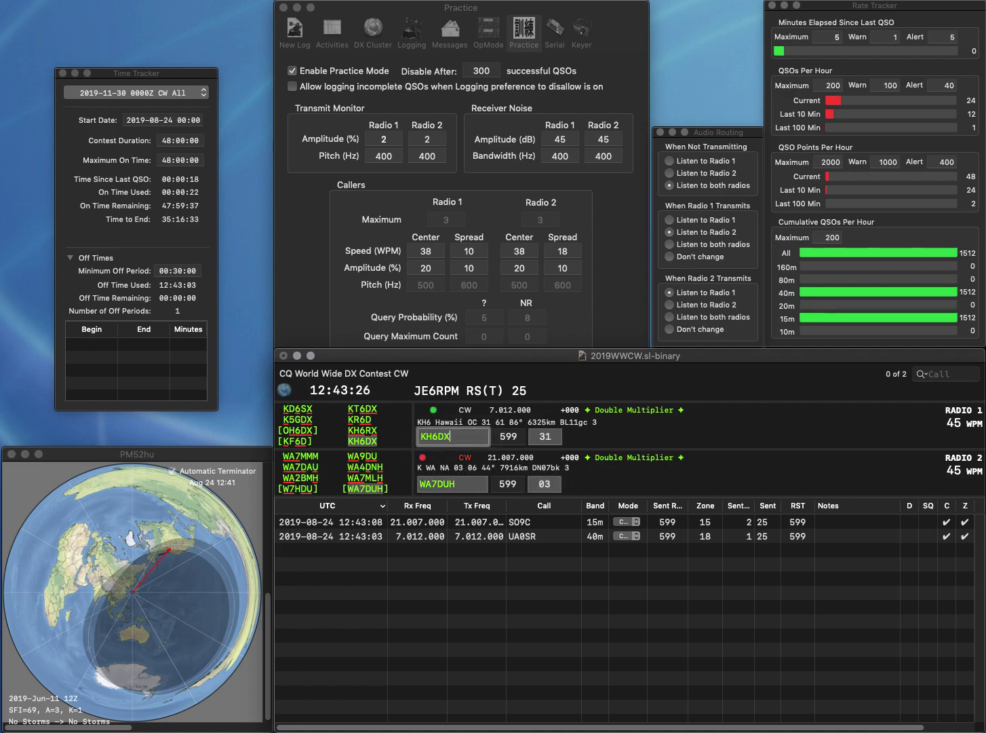
key(Return)
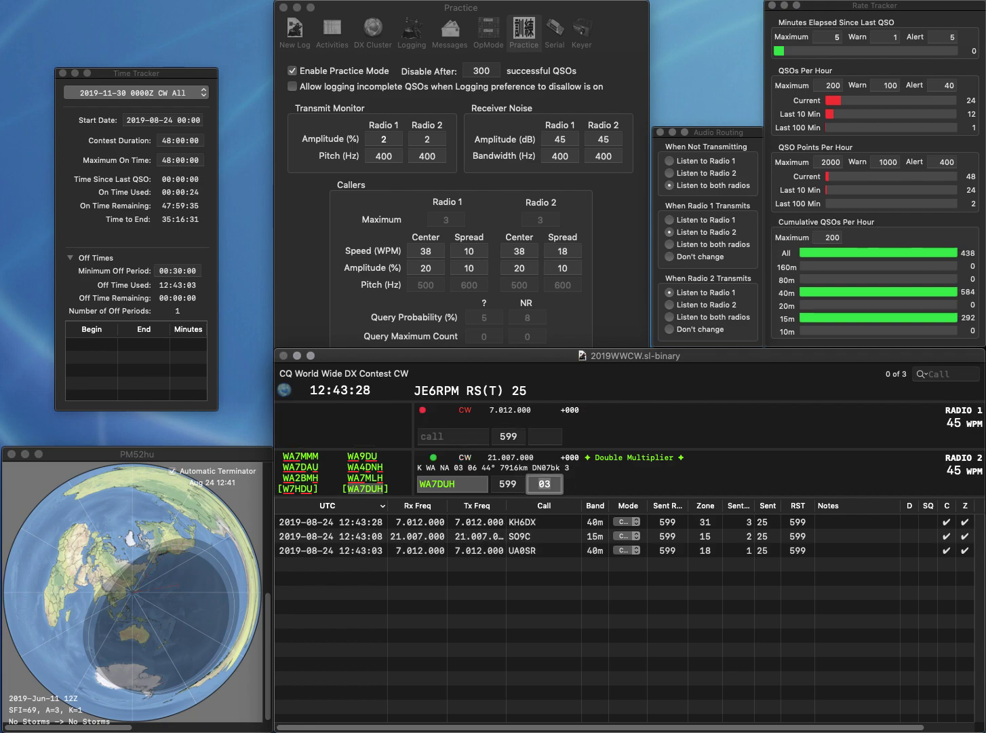
key(Return)
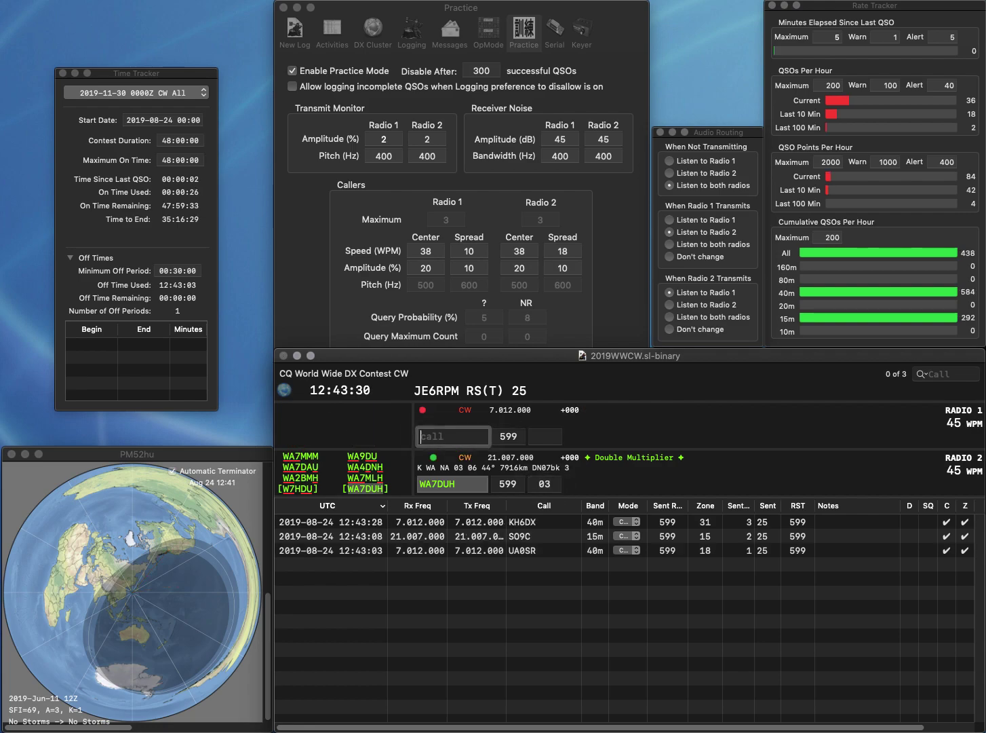
Enter the partial call UR on Radio 1 and send it.
text(UR5)
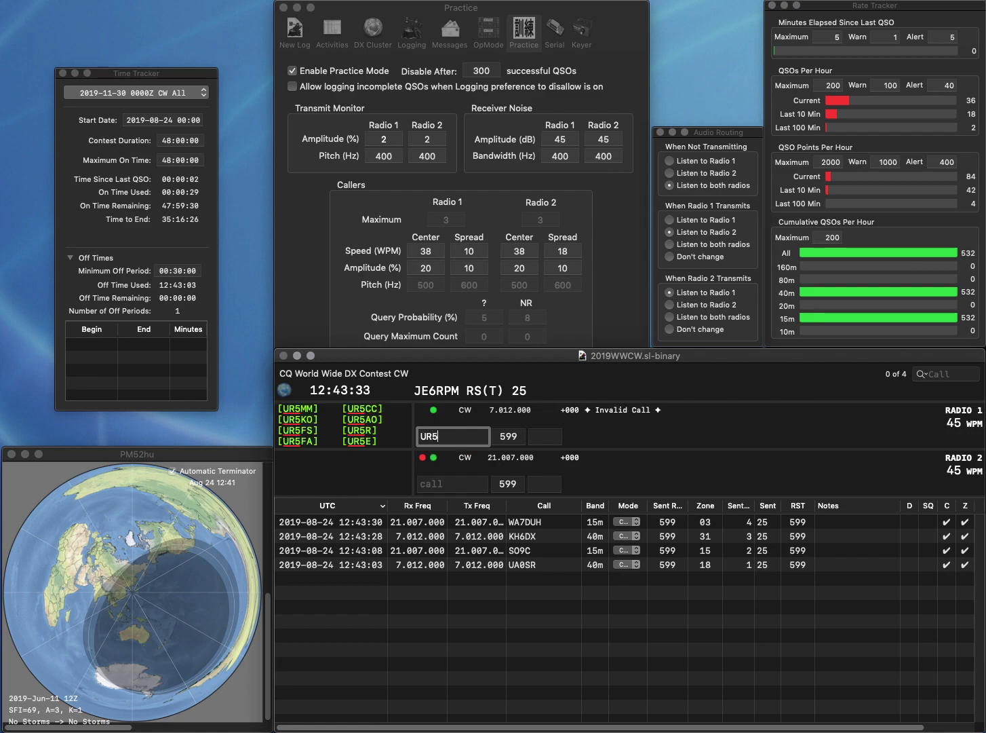
key(BackSpace)
key(Return)
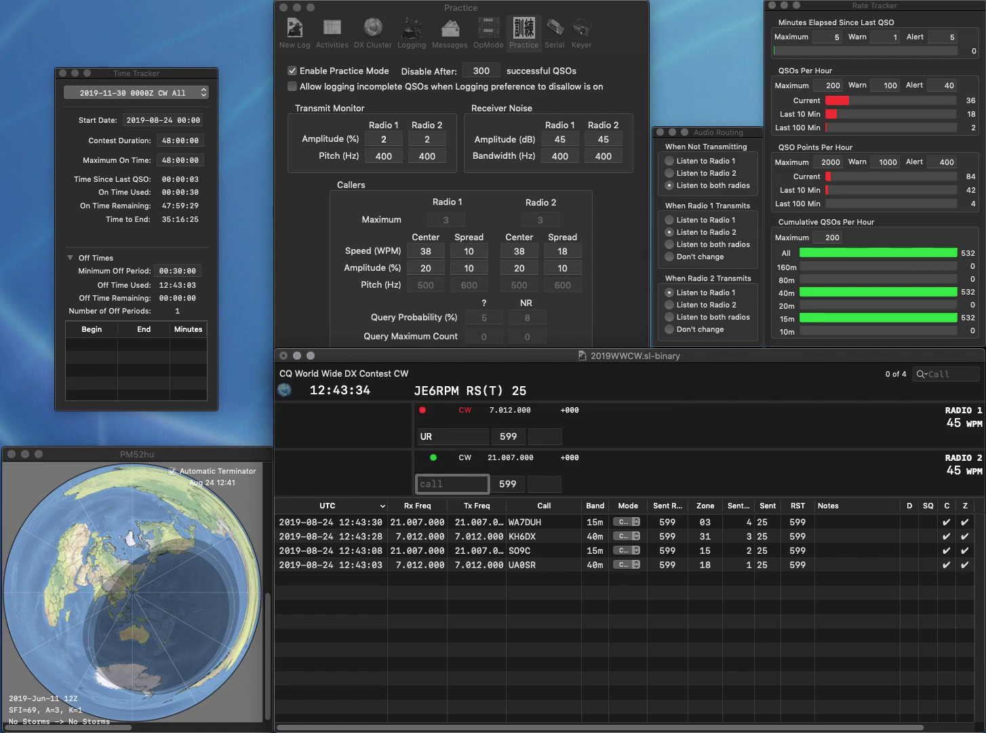
text(5DB)
text(S)
text(IU)
key(Return)
text(3PA)
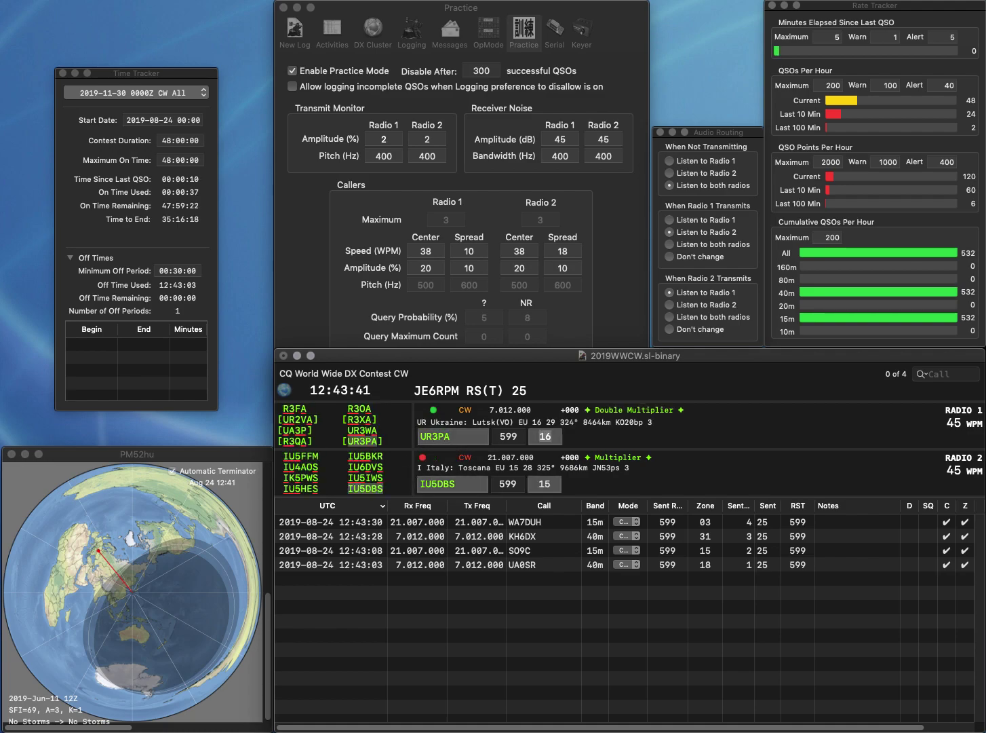
Log the IU5DBS contact on Radio 2 and the UR3PA contact on Radio 1.
click(433, 483)
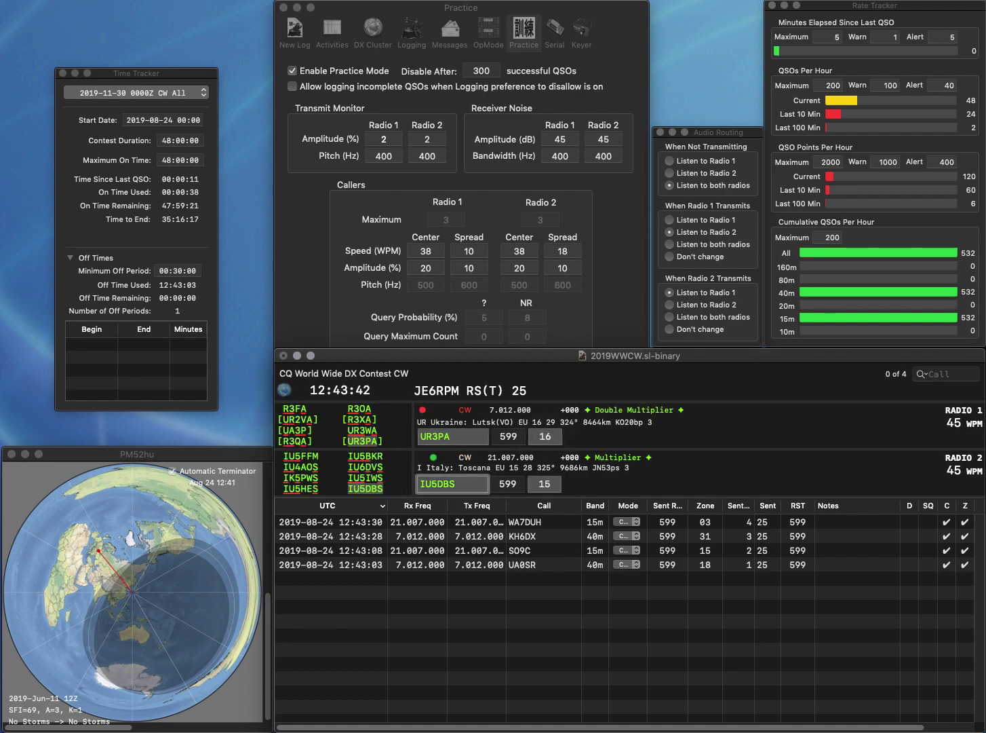
key(Return)
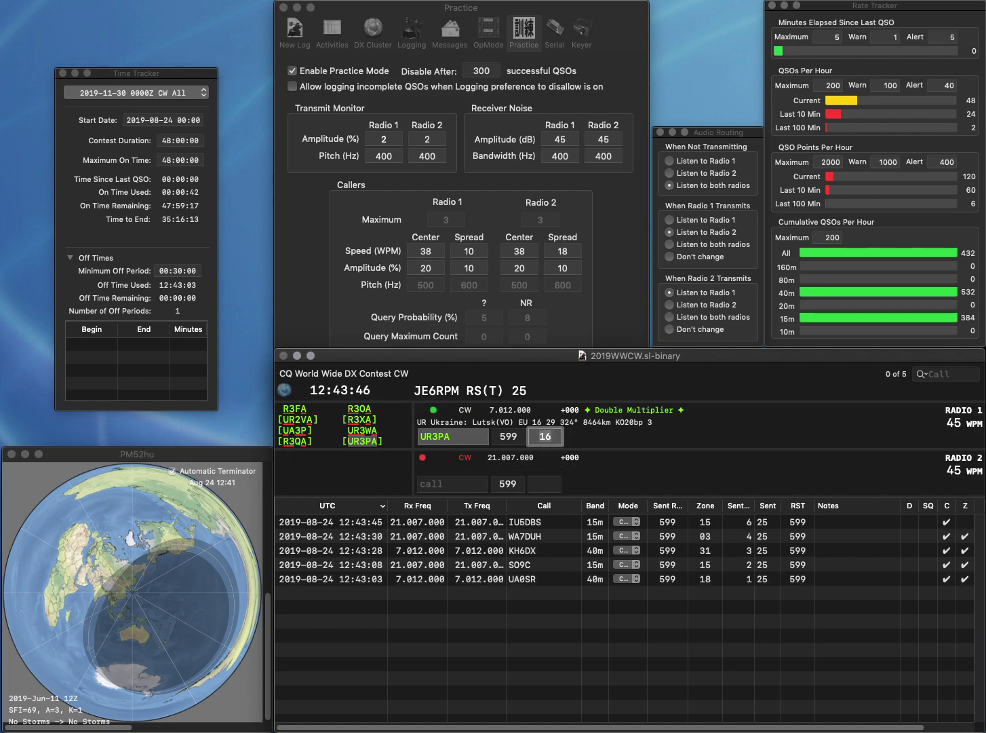
key(Return)
Send NE4R as the call on Radio 2 and VE9MWA as the call on Radio 1.
text(NE4R)
key(Return)
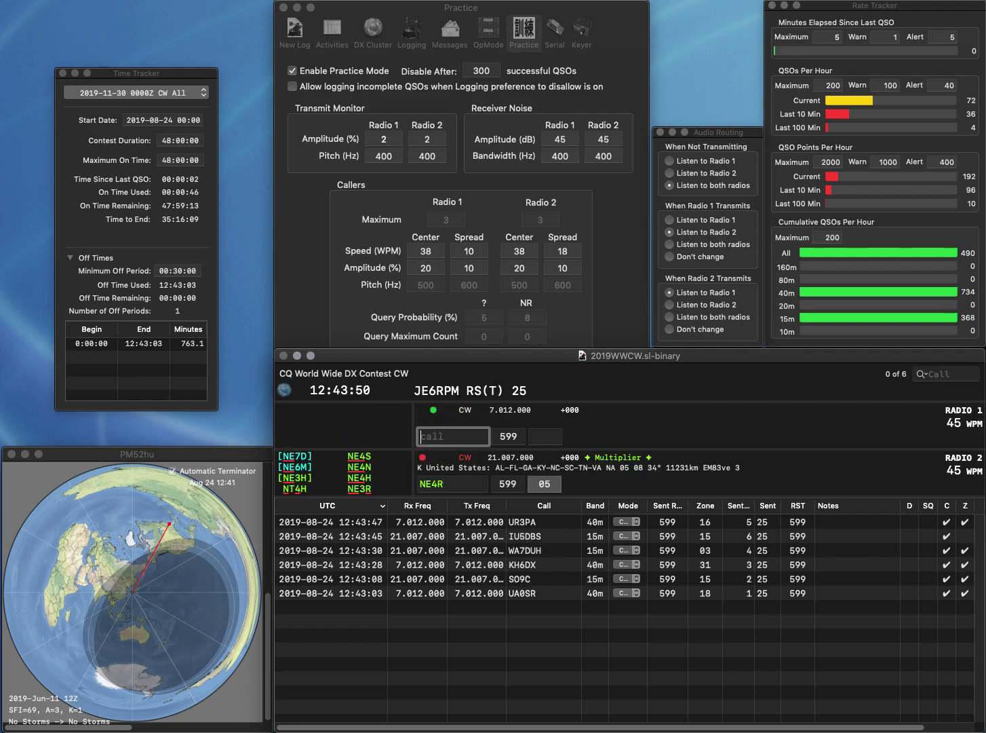
text(VE9MWA)
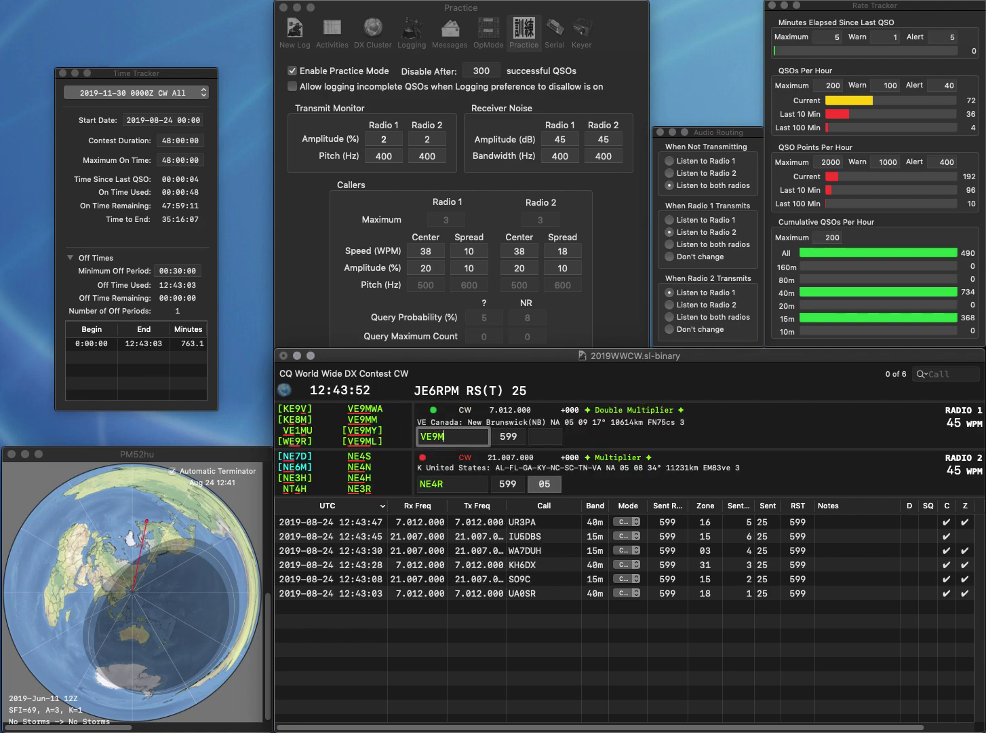
key(Return)
Correct the call on Radio 2 to NE4S and send it again.
key(BackSpace)
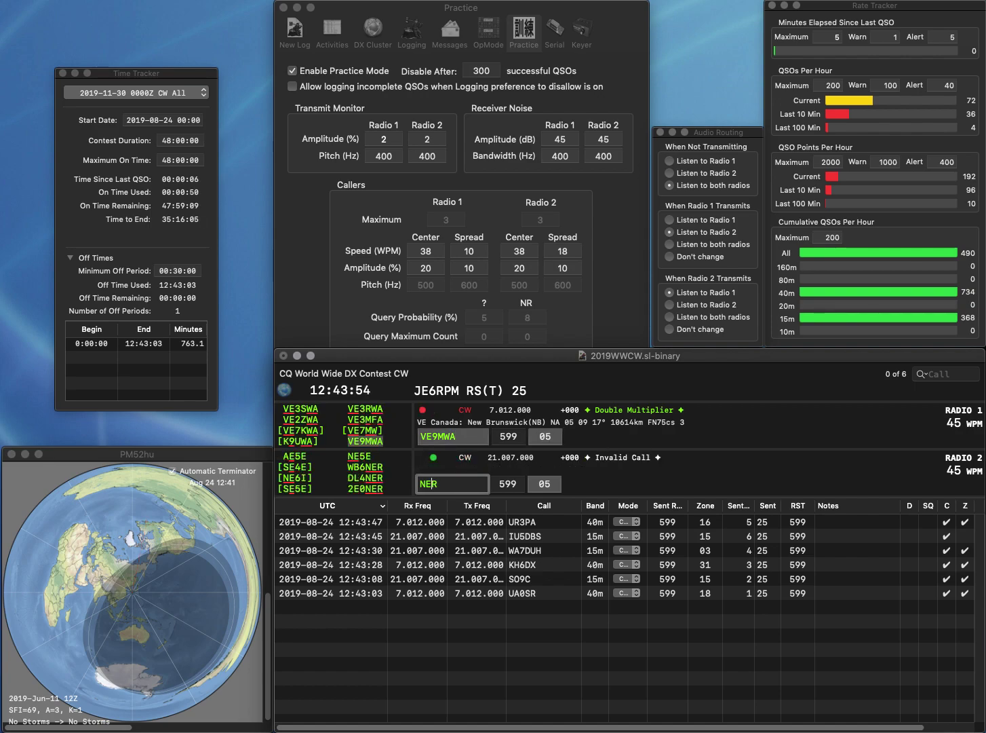
key(Delete)
text(4S)
key(Return)
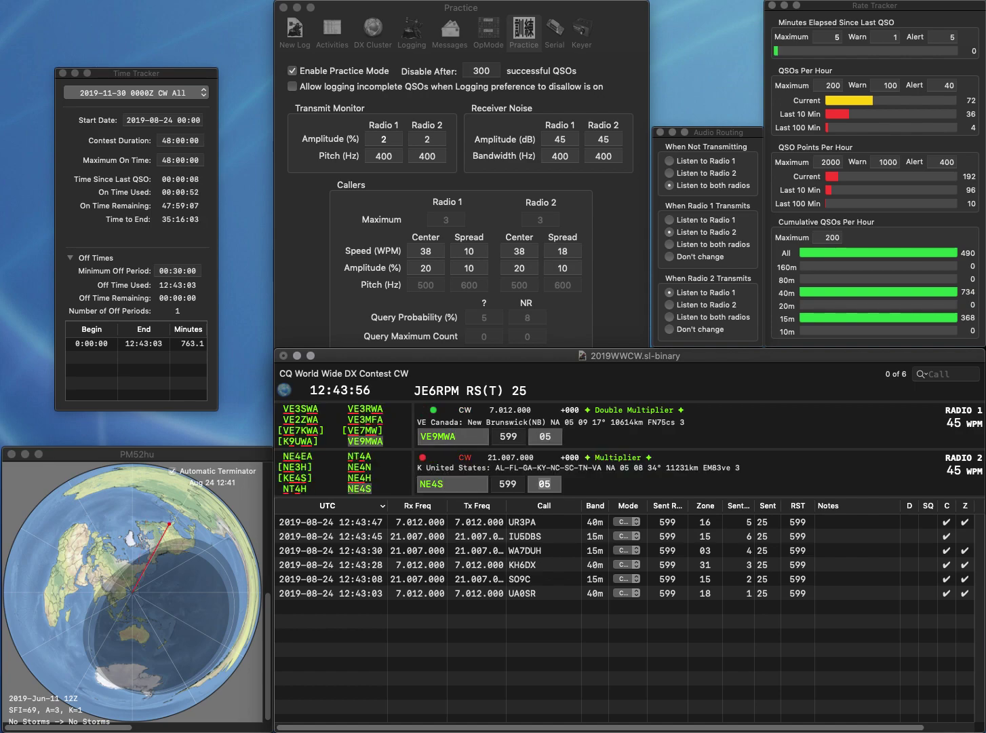
key(Return)
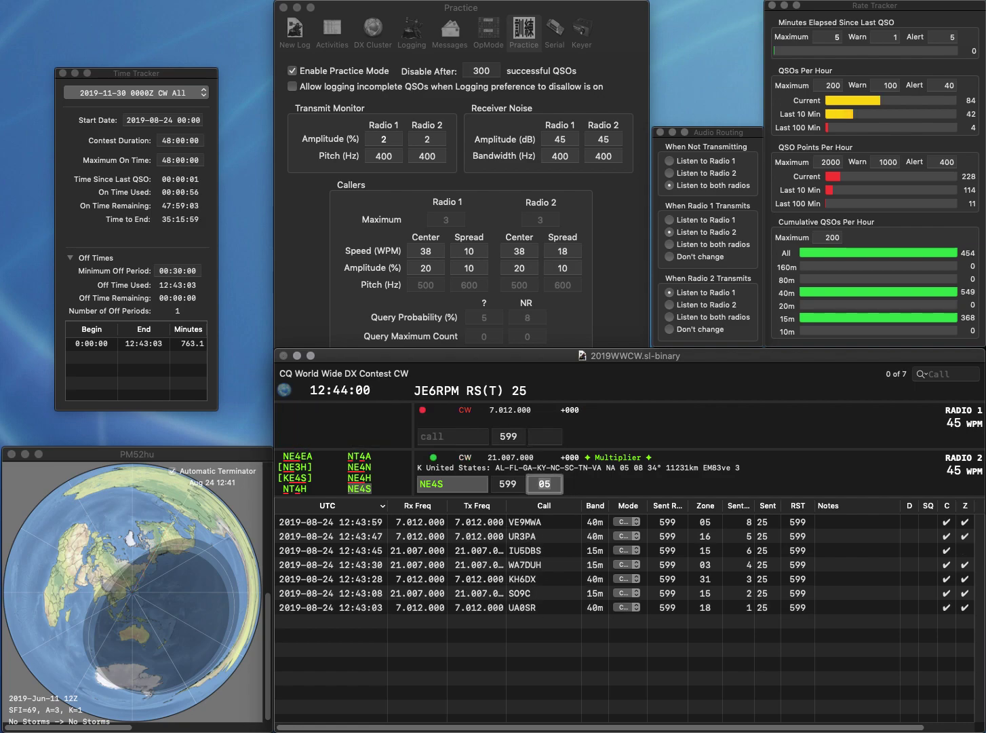
key(Return)
key(Return)
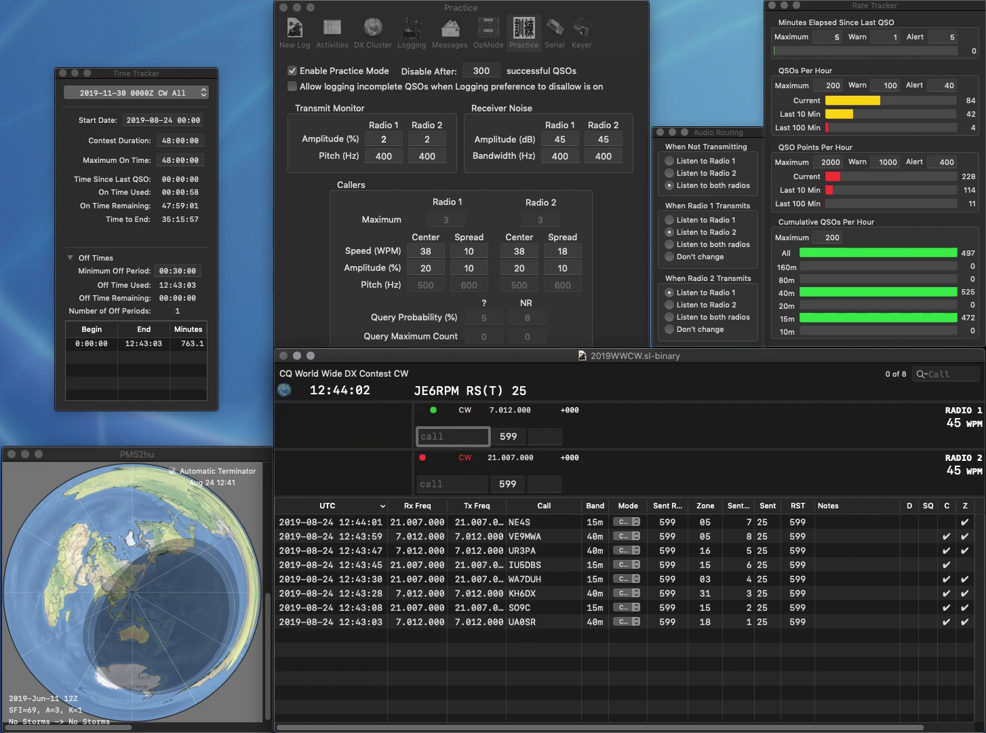
Send N8O as the call on Radio 1 and the partial call 1L on Radio 2.
text(N8O)
key(Return)
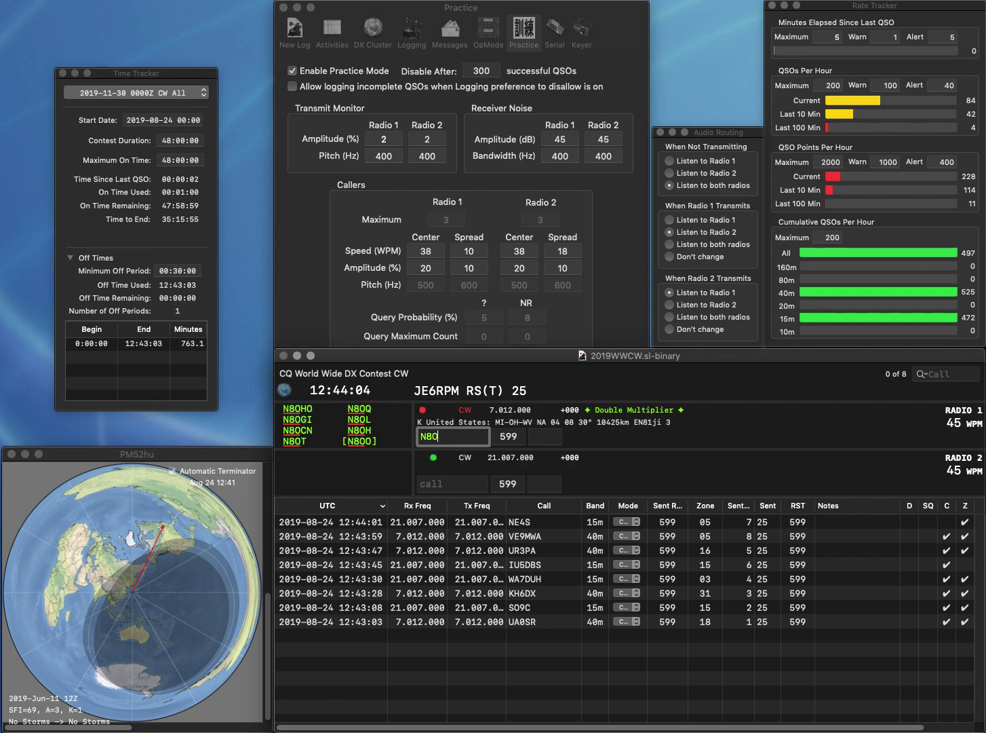
text(1L)
key(Return)
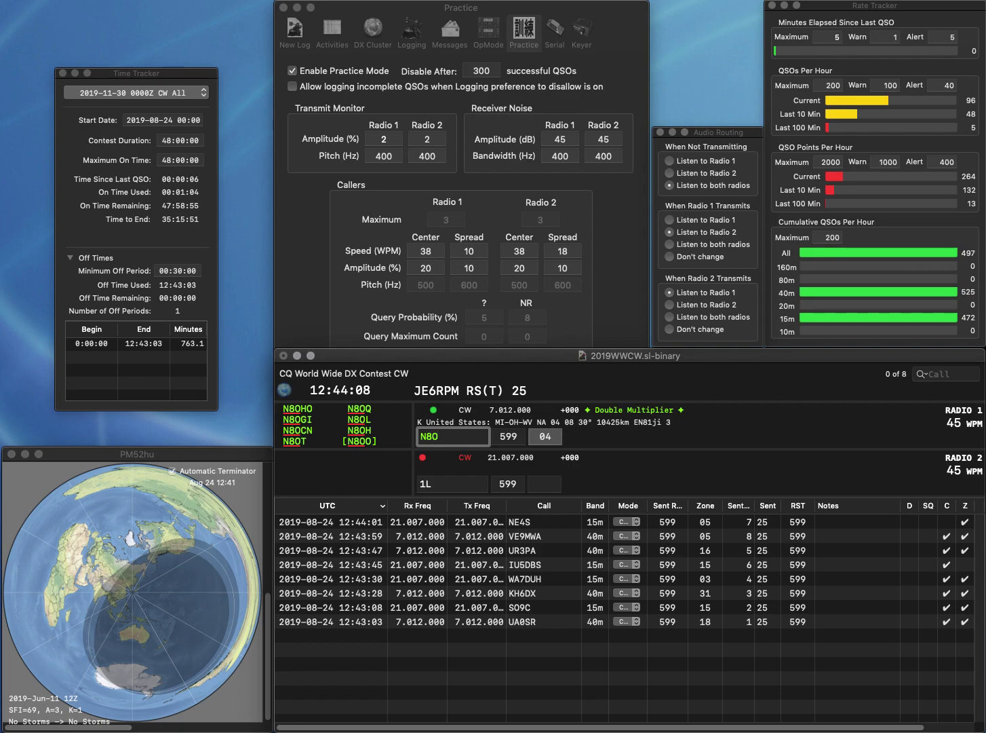
Extend the call on Radio 1 to N8OHO and send it again.
text(H)
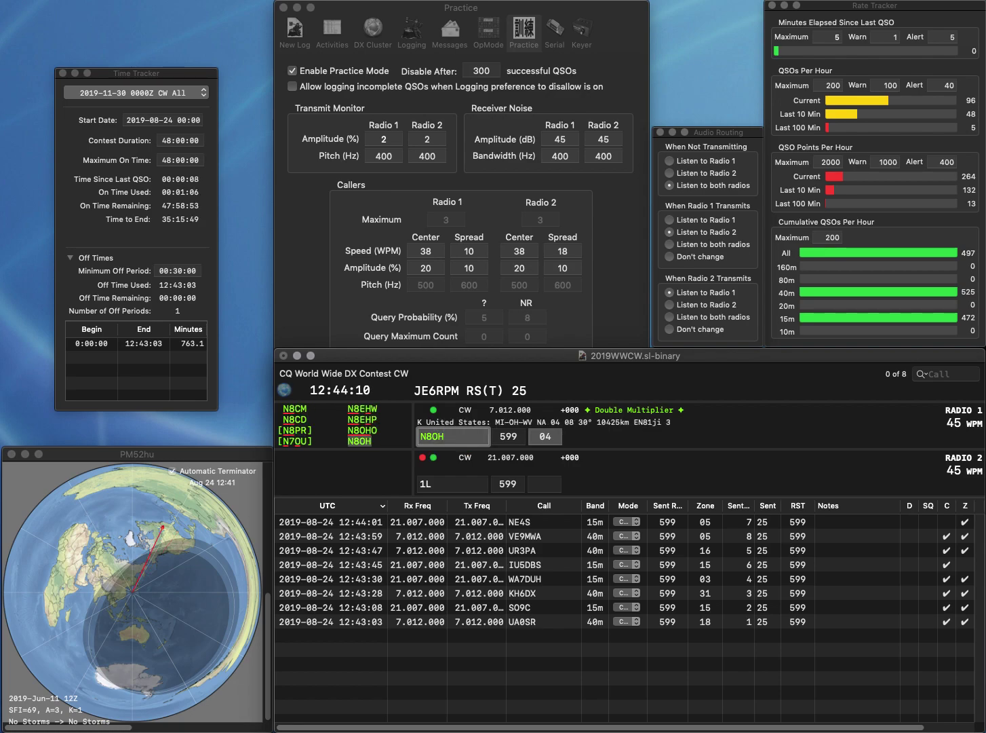
text(O)
key(Return)
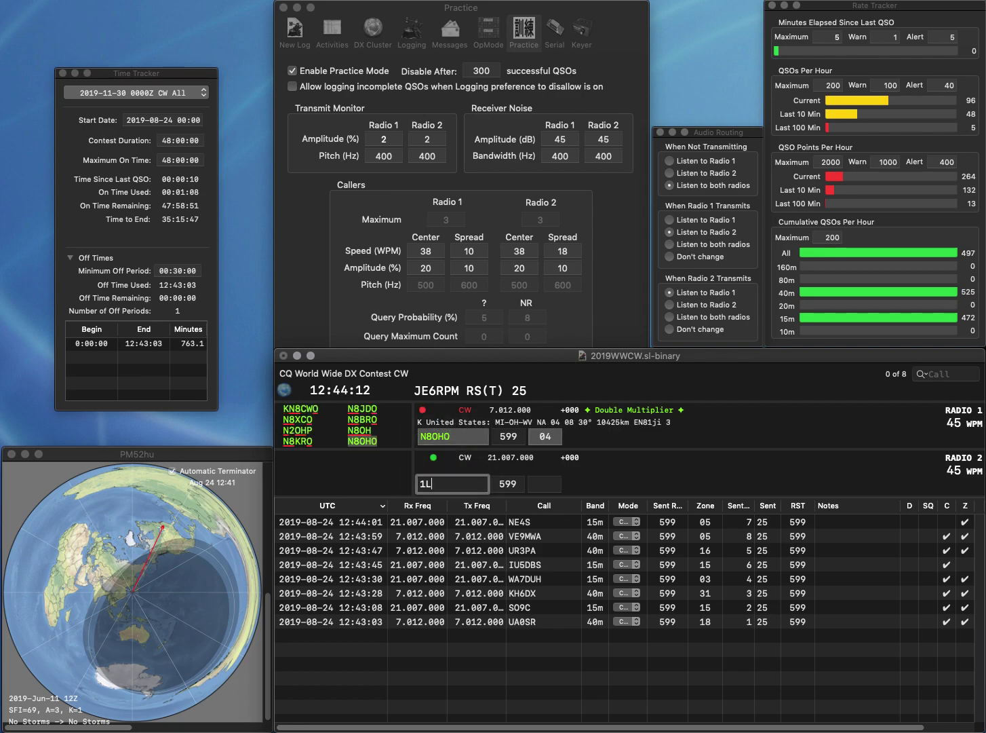
Complete the Radio 2 call as RE1L, send it, and log the N8OHO contact on Radio 1.
text(RE)
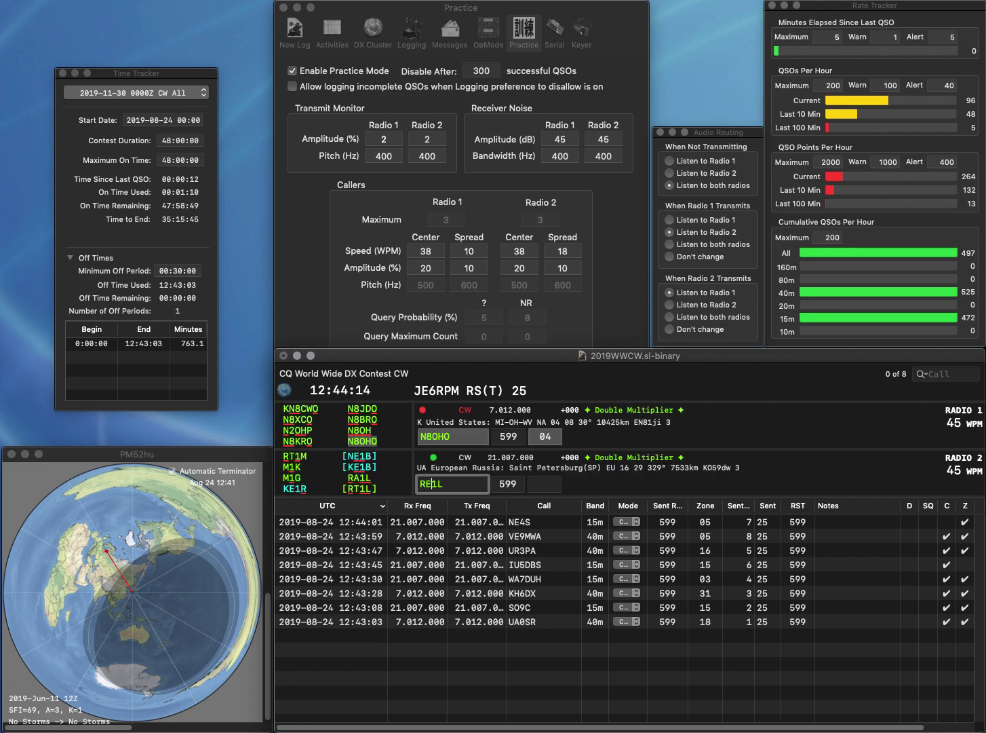
key(Return)
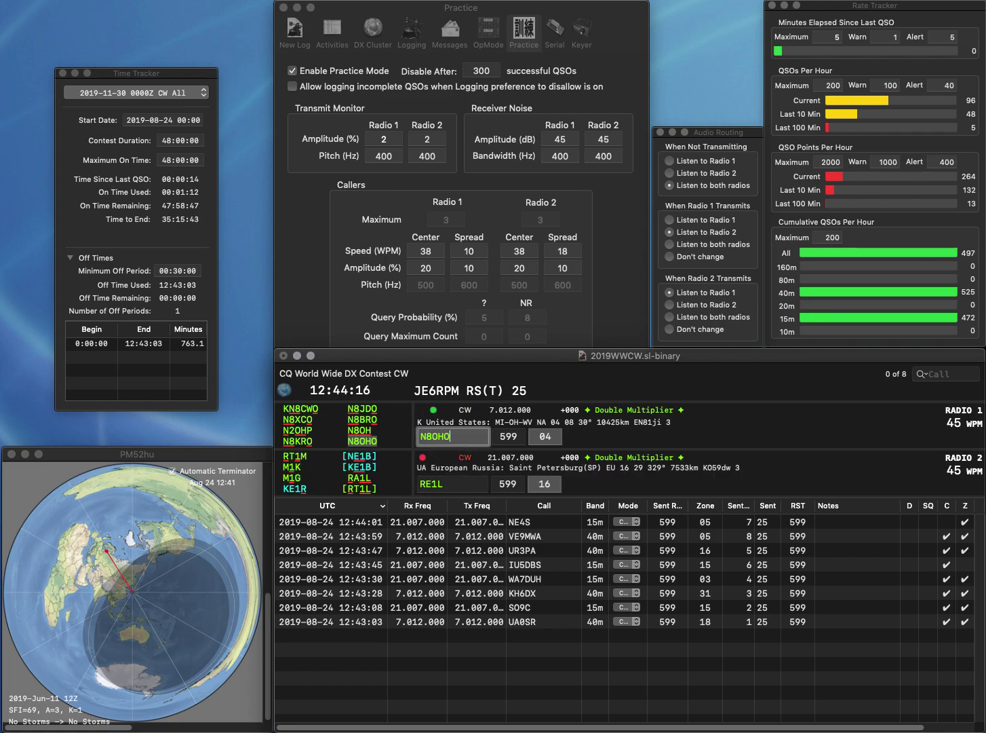
click(432, 485)
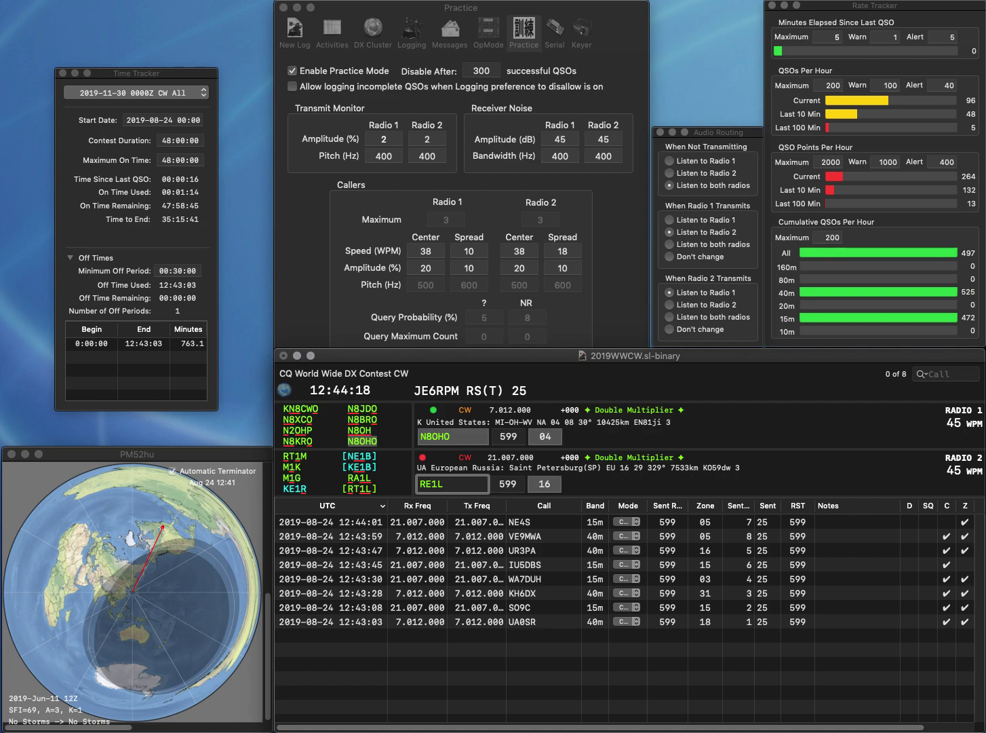
Change the call on Radio 2 to RT1L and send it.
key(BackSpace)
text(T)
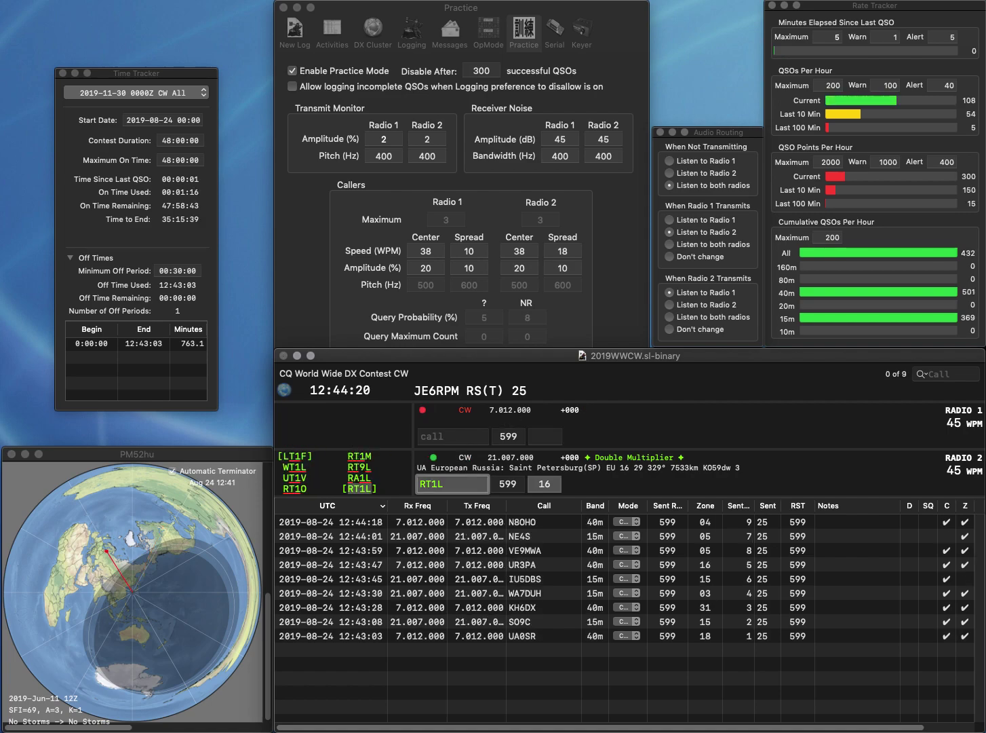
key(Return)
Send the partial call ZH on Radio 1 and replace the call on Radio 2 with RE6PL.
text(E)
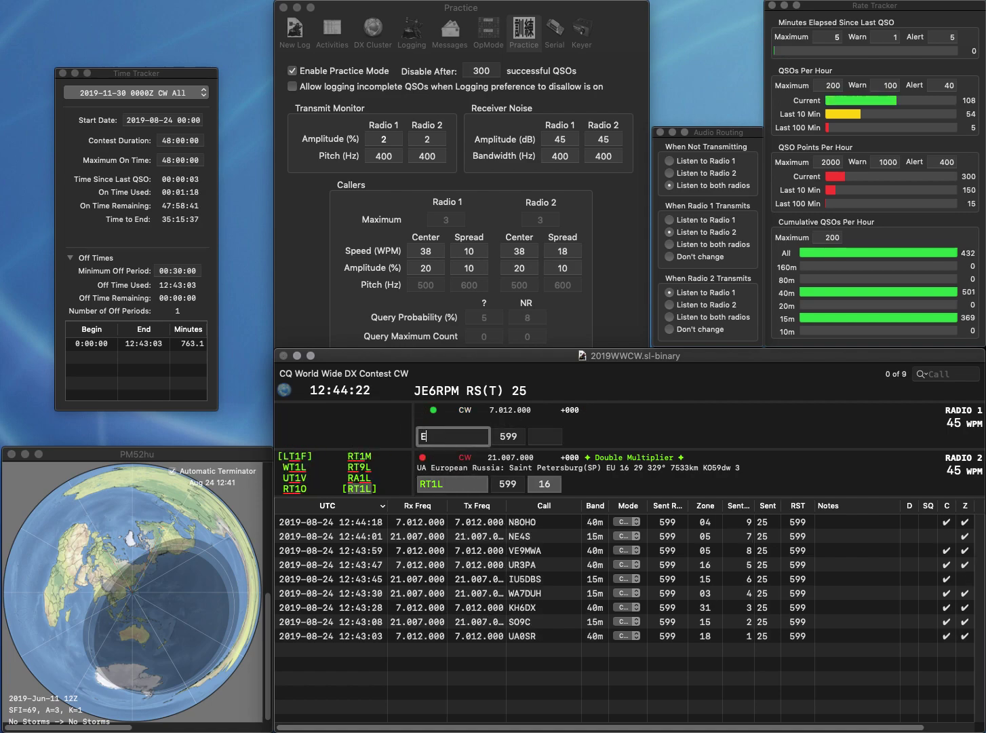
text(H)
key(Return)
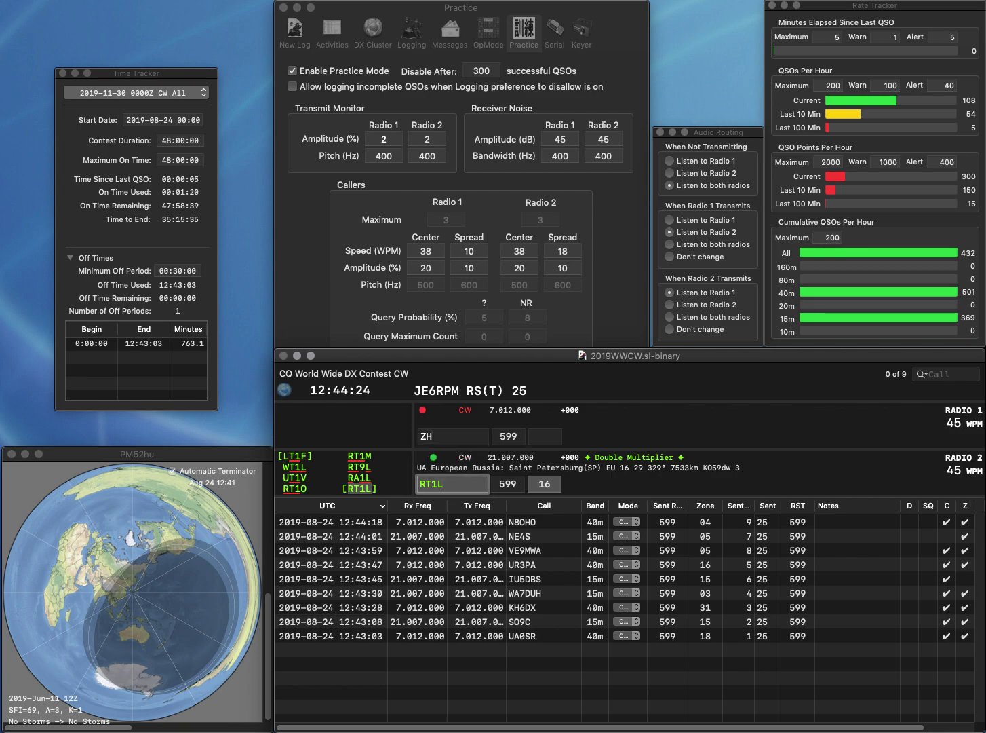
text(RE6PL)
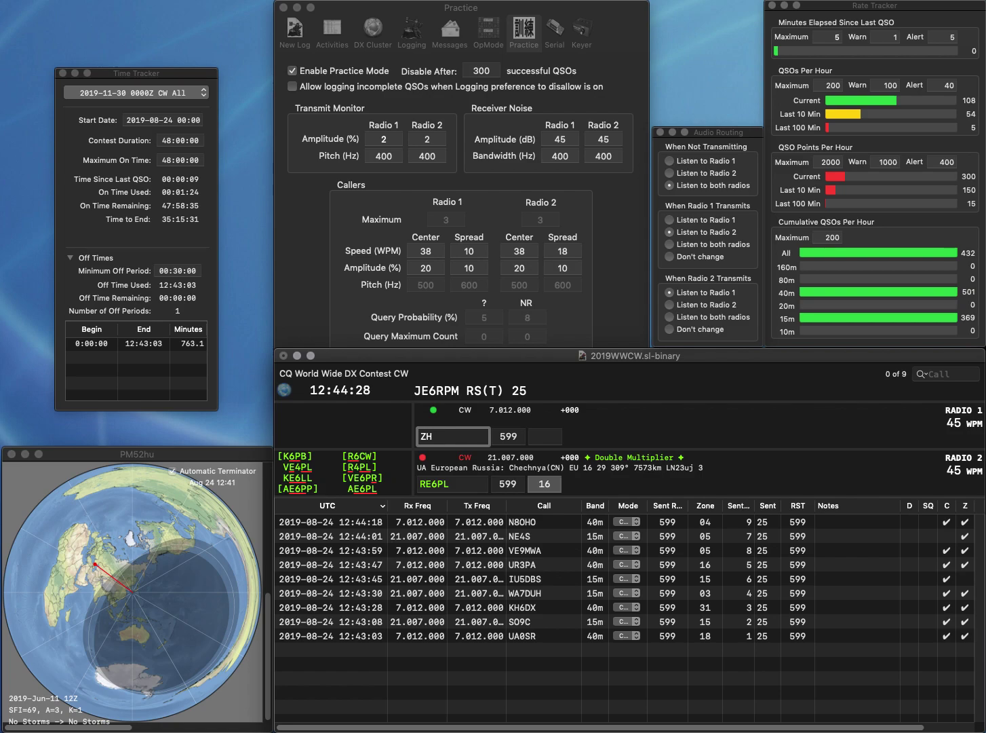
Complete the Radio 1 call as AE6ZH and send it.
text(A3)
key(BackSpace)
text(E6)
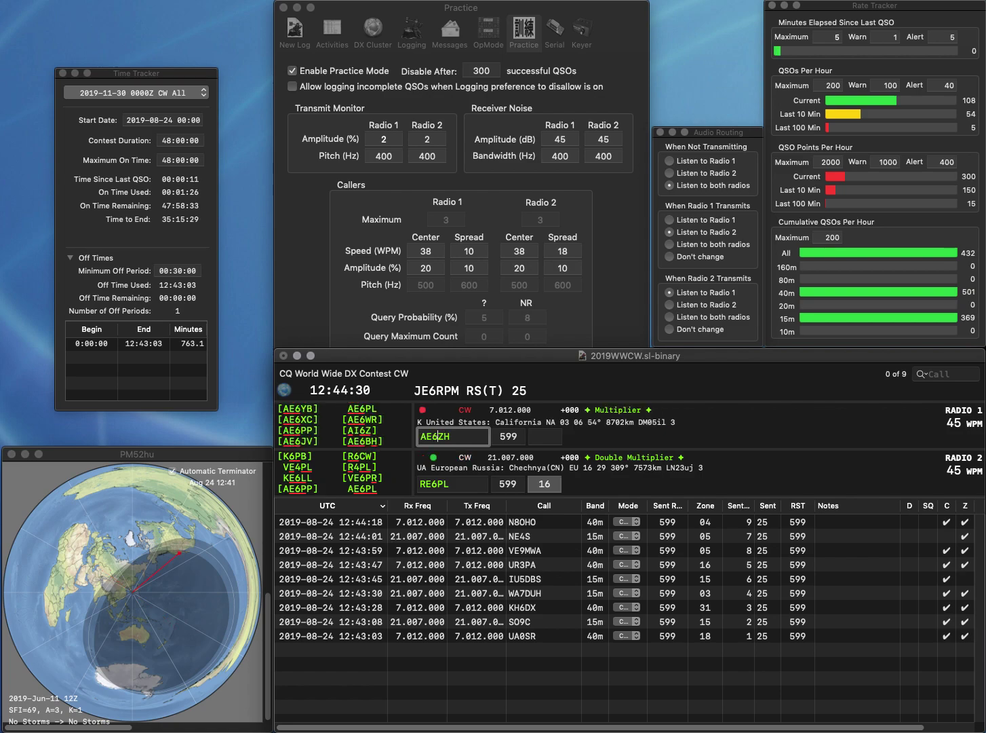
key(Return)
key(Delete)
text(A)
key(Return)
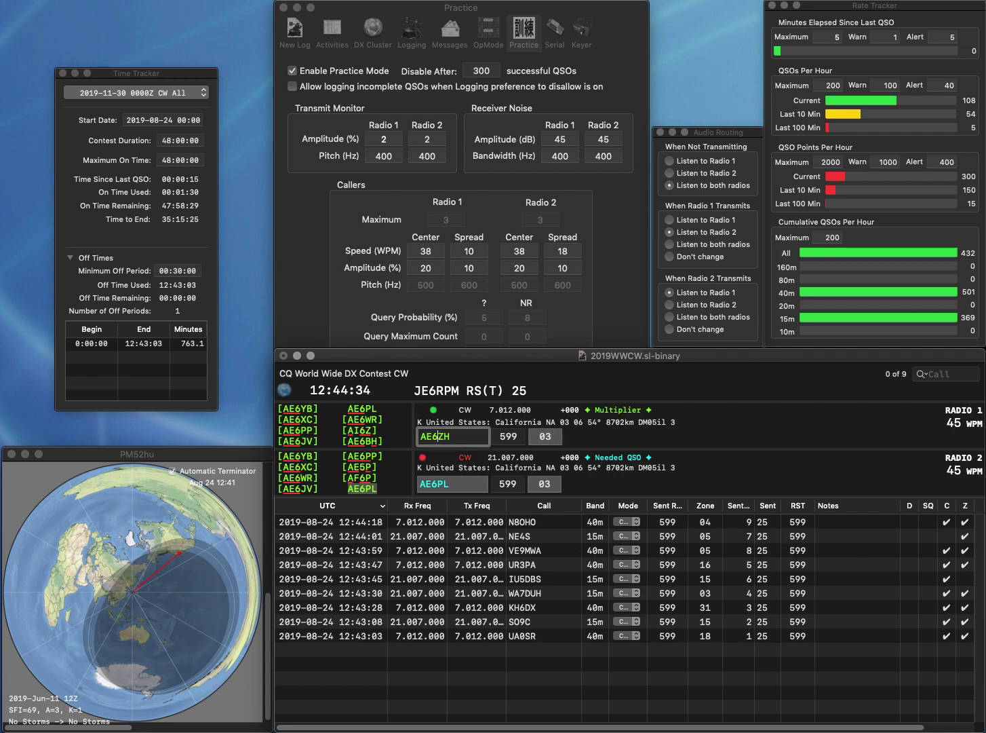
key(BackSpace)
text(C4)
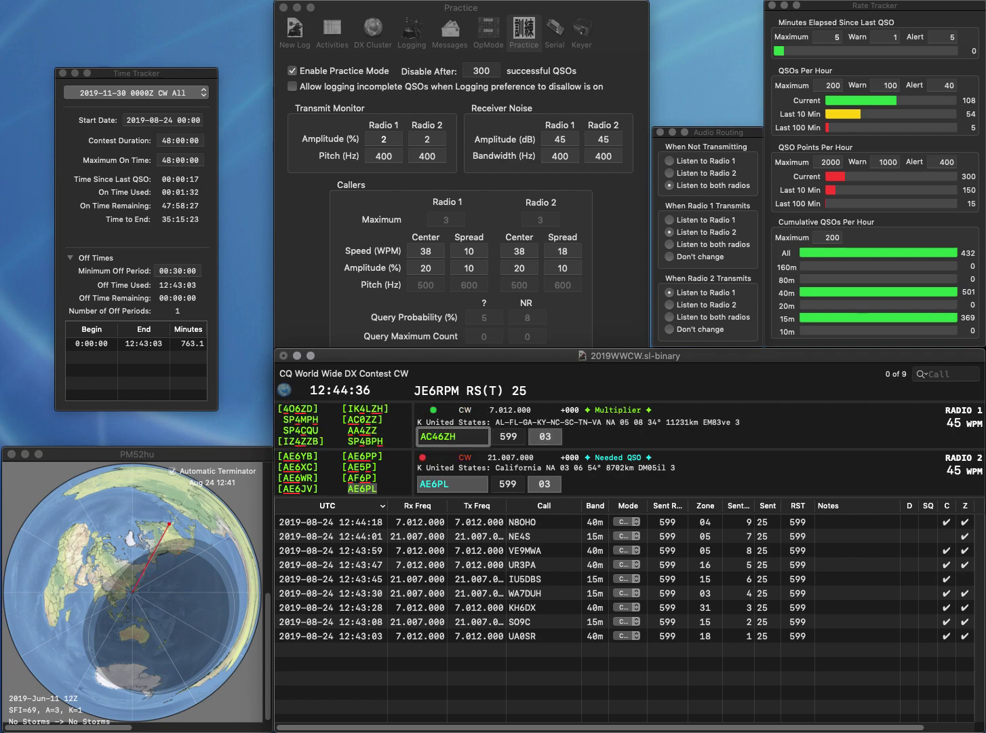
key(Delete)
key(Return)
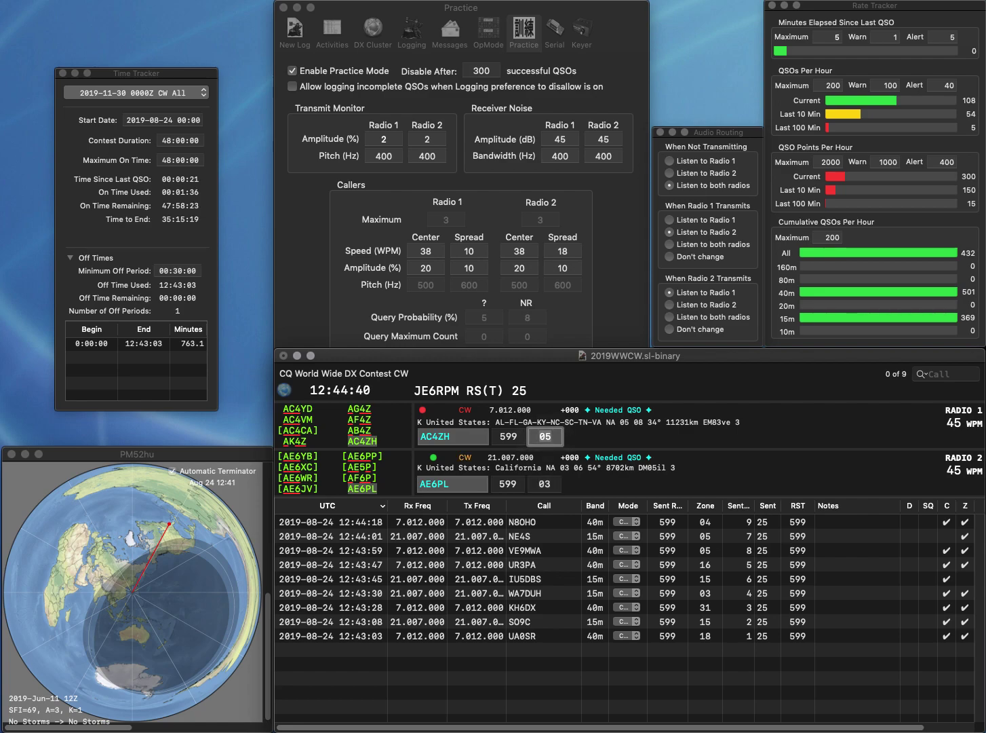
Log the AE6PL and AC4ZH contacts and send KE4O as the call on Radio 2.
key(Return)
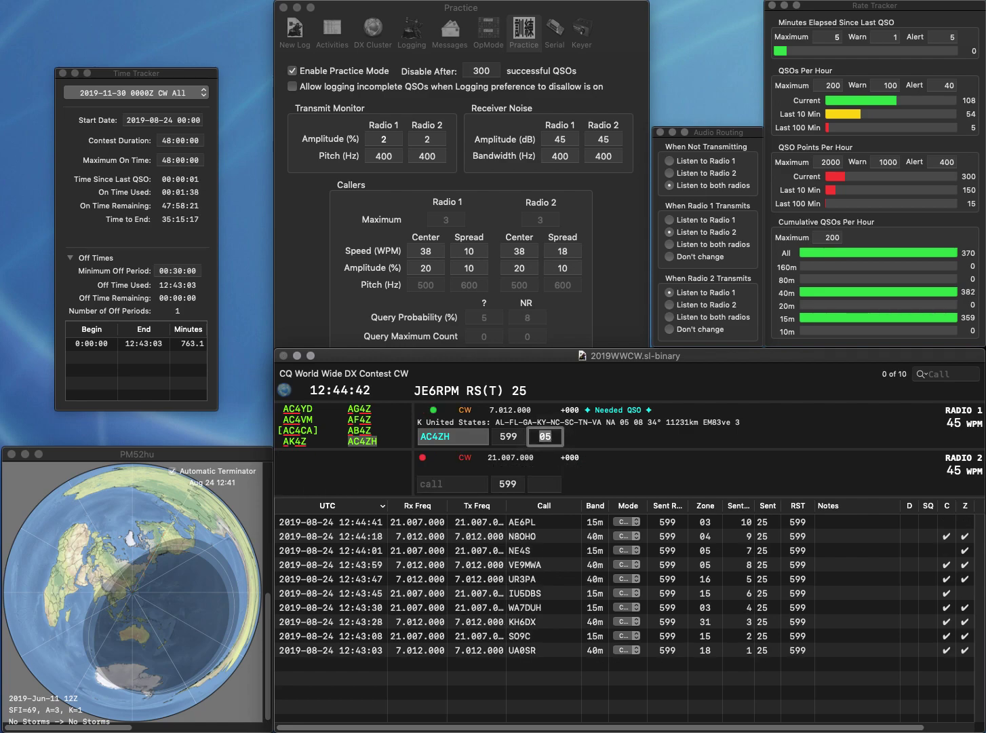
text(K)
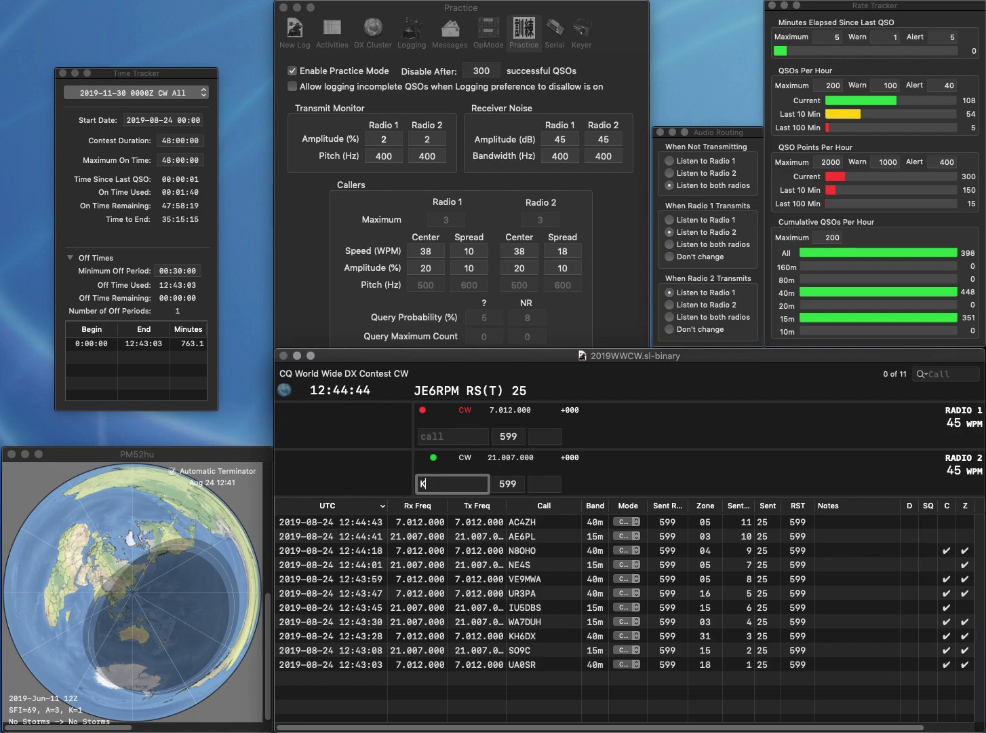
text(E4)
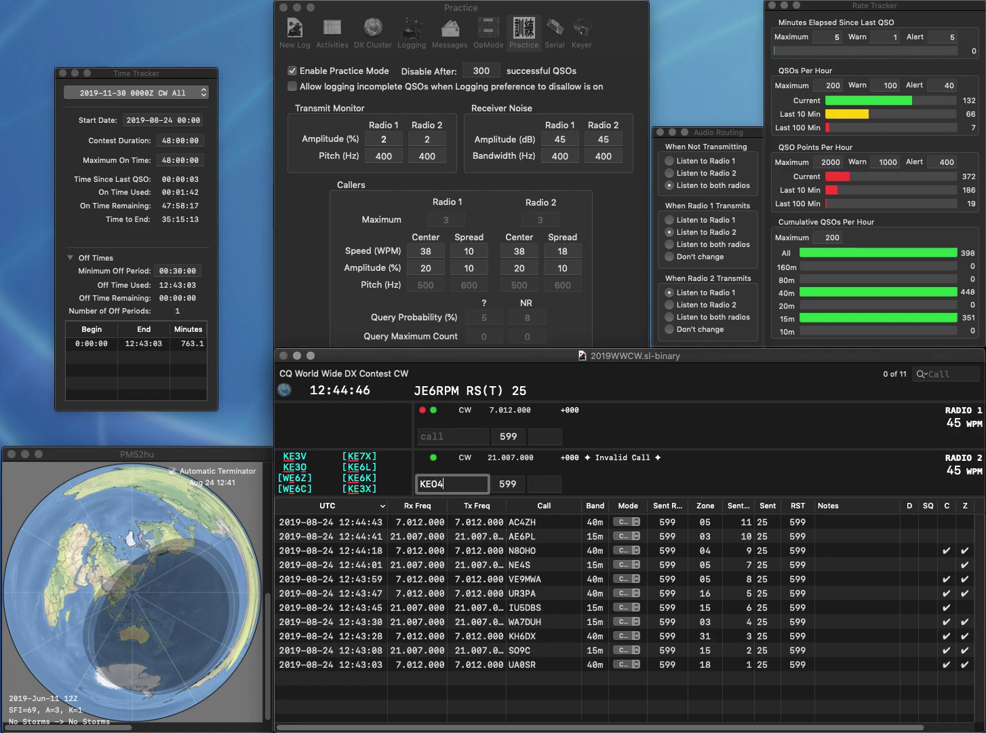
text(OB)
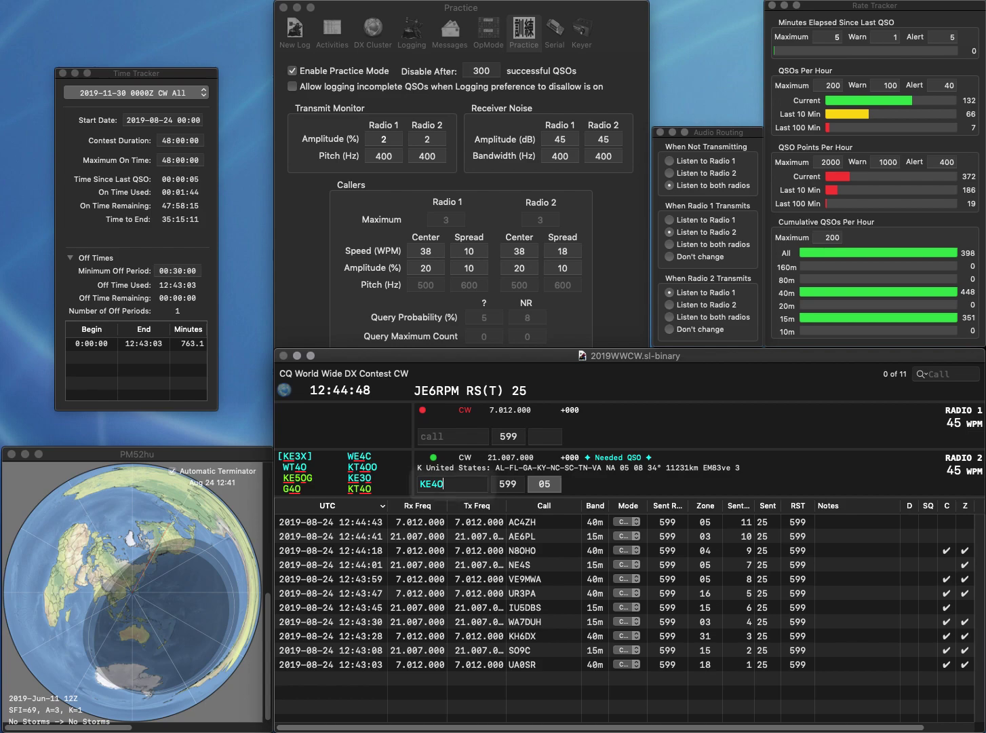
Correct the call on Radio 2 to KE3O and send it again.
key(BackSpace)
key(BackSpace)
key(BackSpace)
text(3O)
click(422, 436)
text(W)
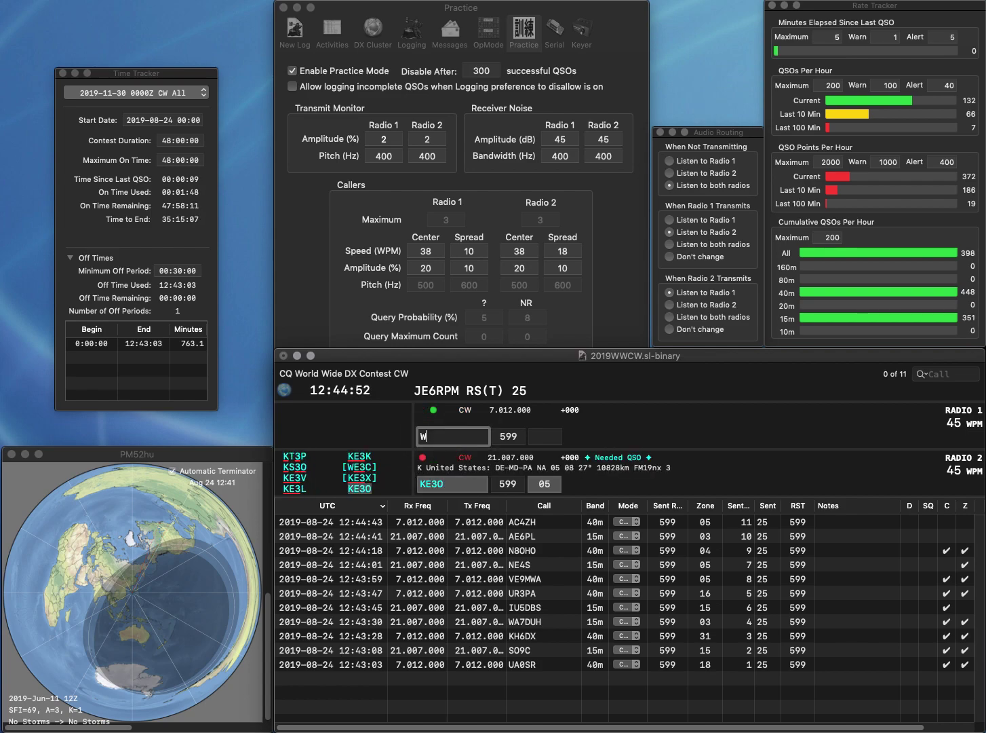
text(8TQZ)
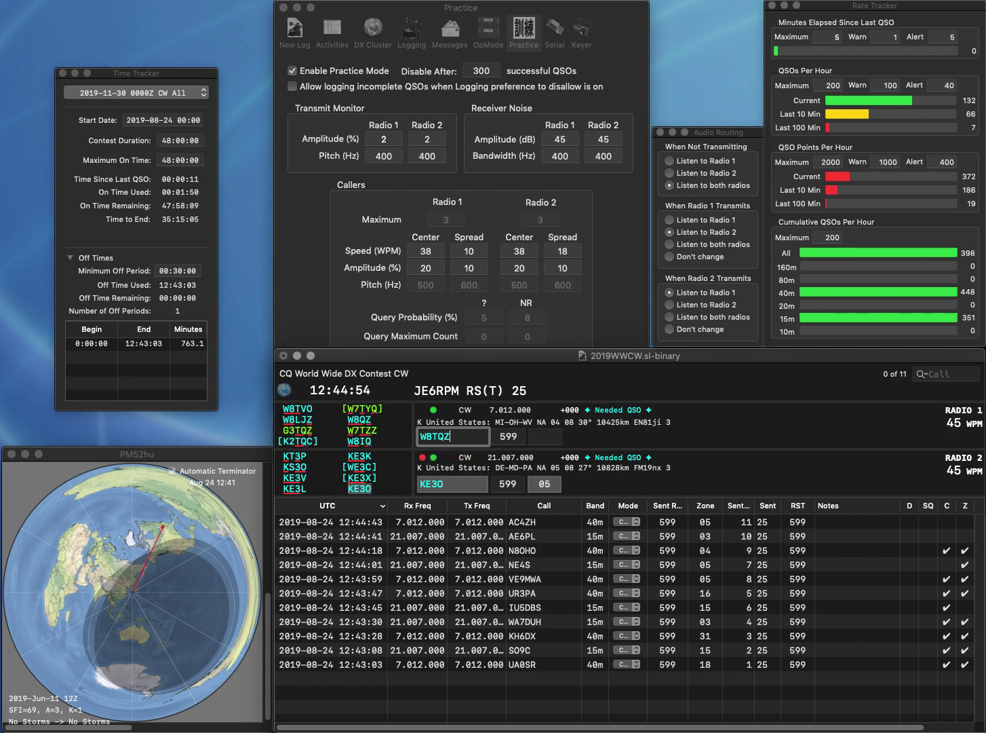
key(Return)
key(Return)
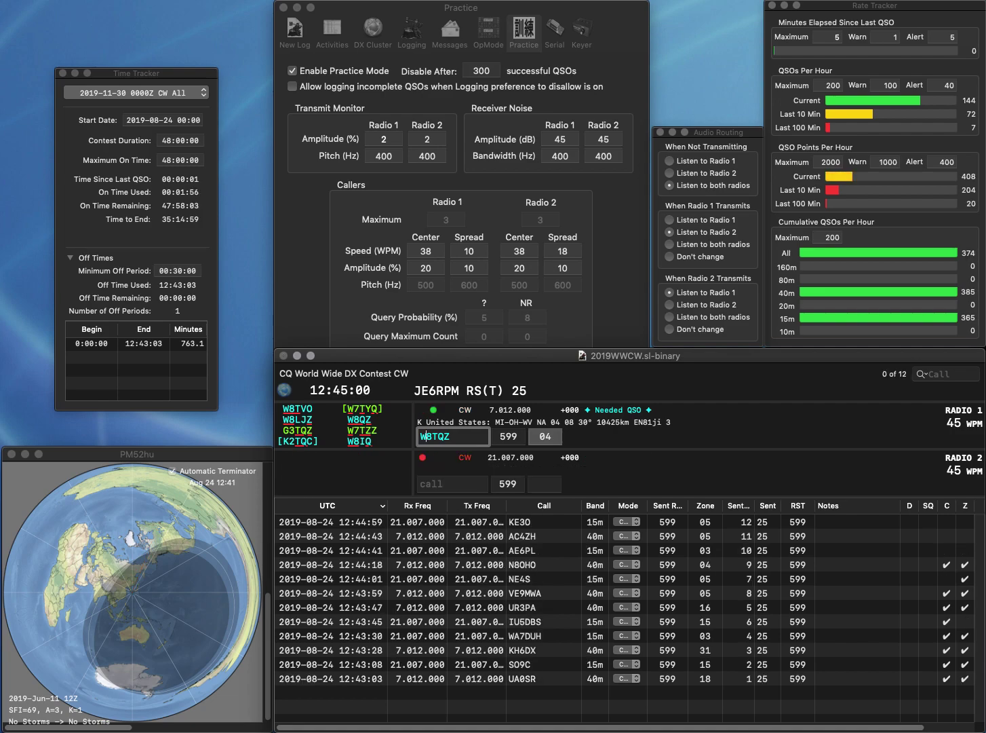
key(Left)
key(Left)
key(Left)
key(Left)
text(B)
key(Return)
text(K2JAY)
key(Return)
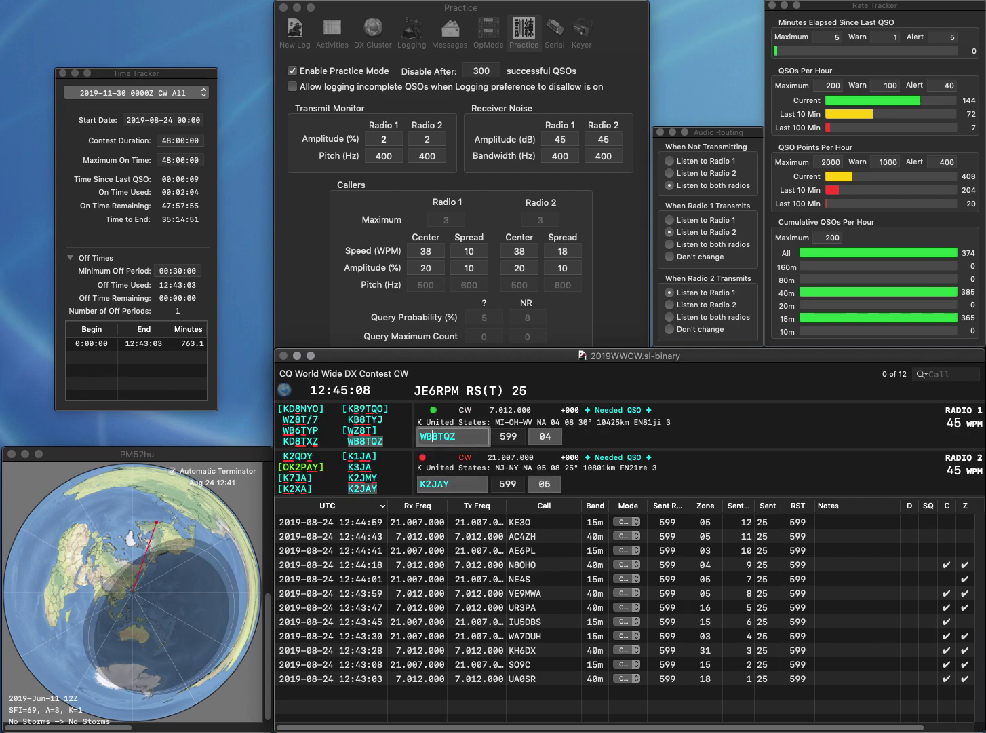
key(Return)
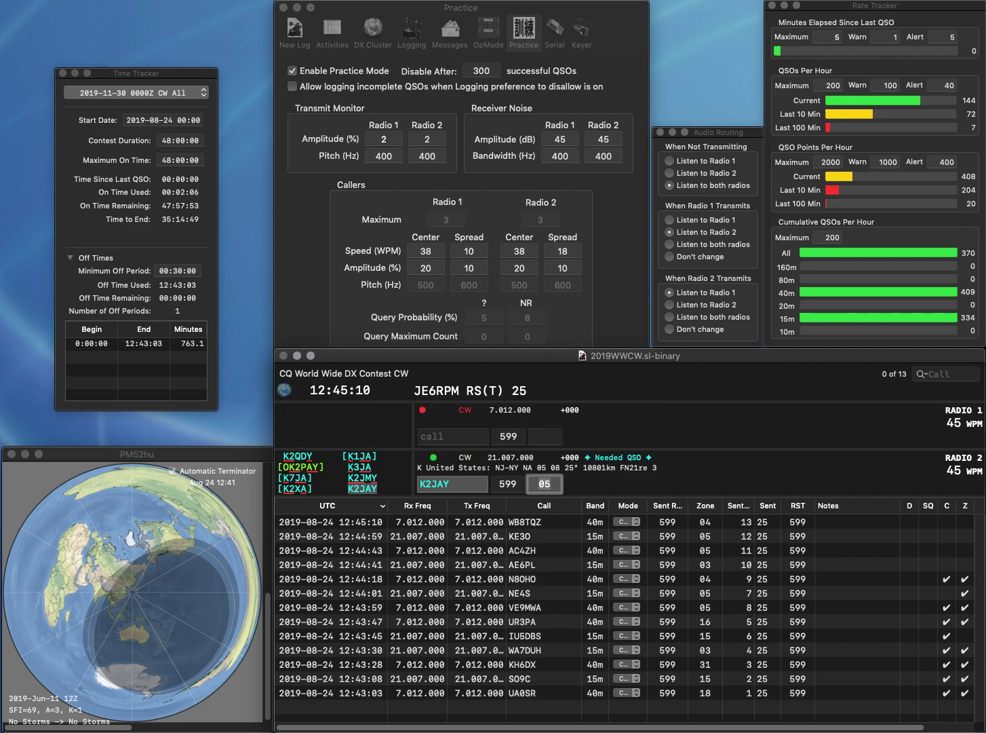
key(Return)
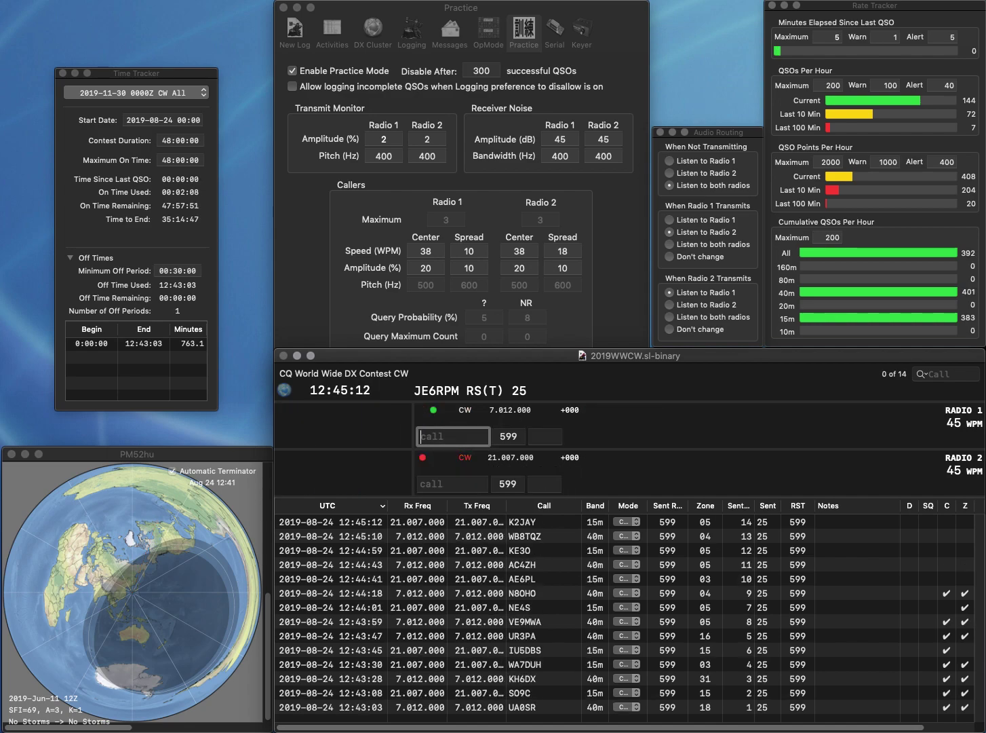
text(VE)
key(Return)
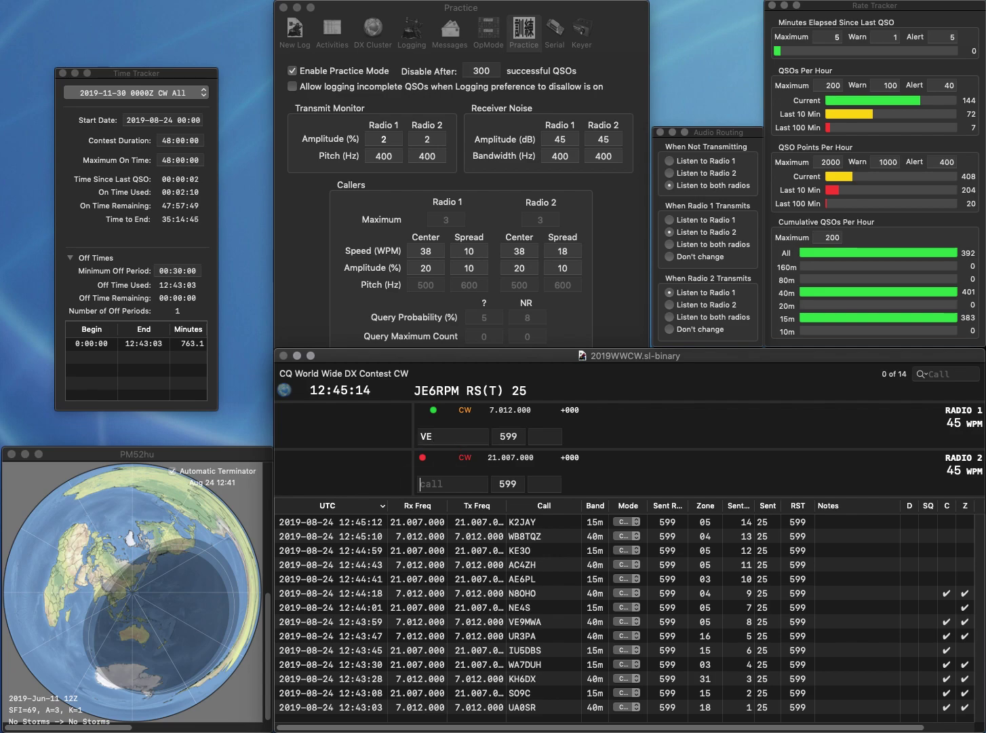
text(KV)
key(backslash)
text(3JM)
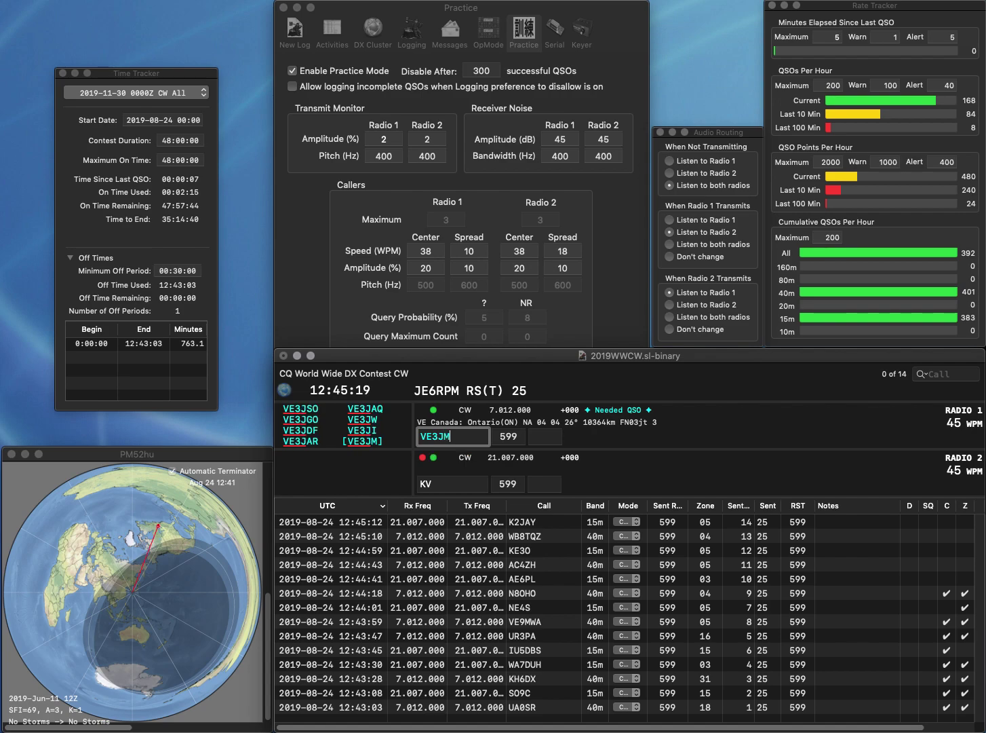
key(backslash)
text(V)
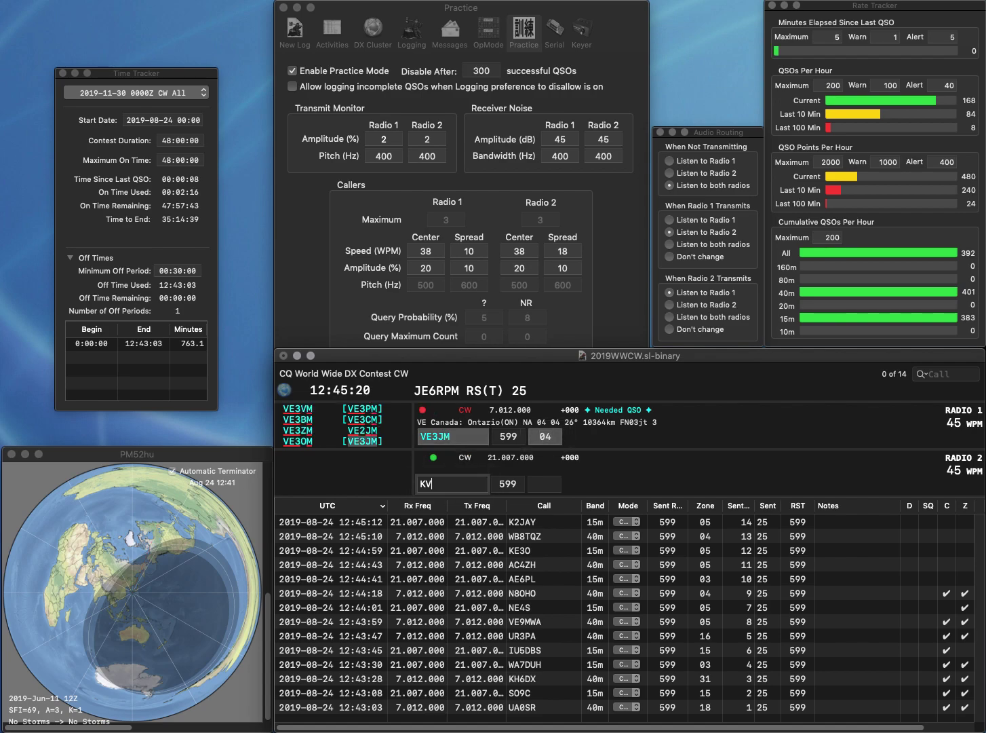
text(KJQ)
key(Left)
key(Left)
key(Left)
key(BackSpace)
text(4)
key(backslash)
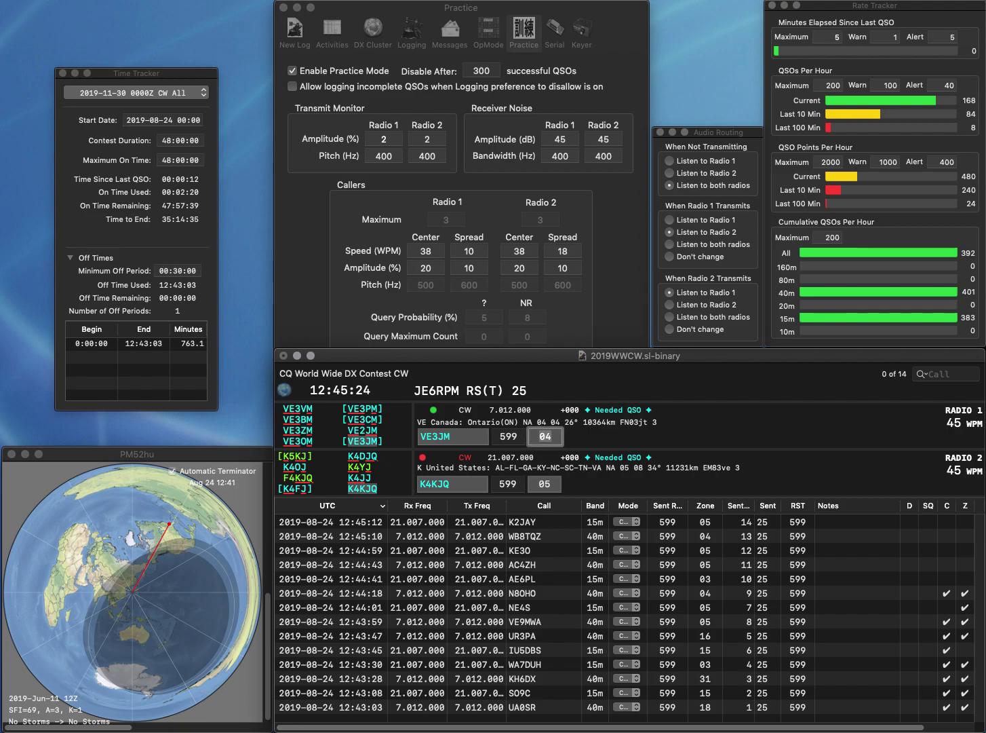
key(backslash)
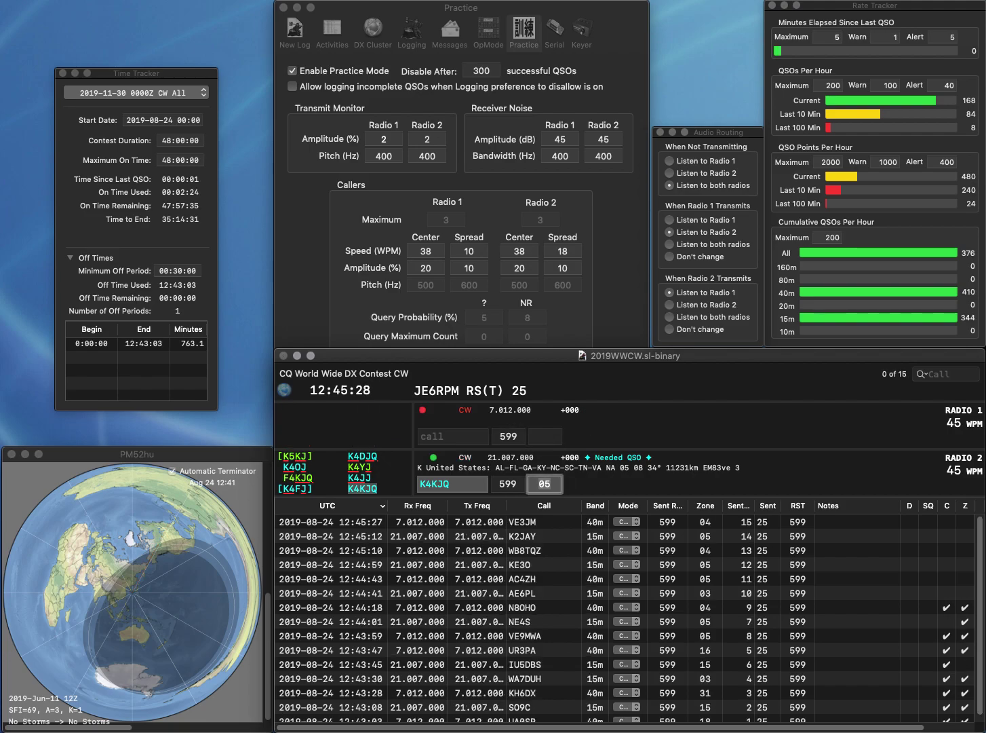
key(Return)
text(F5BEG)
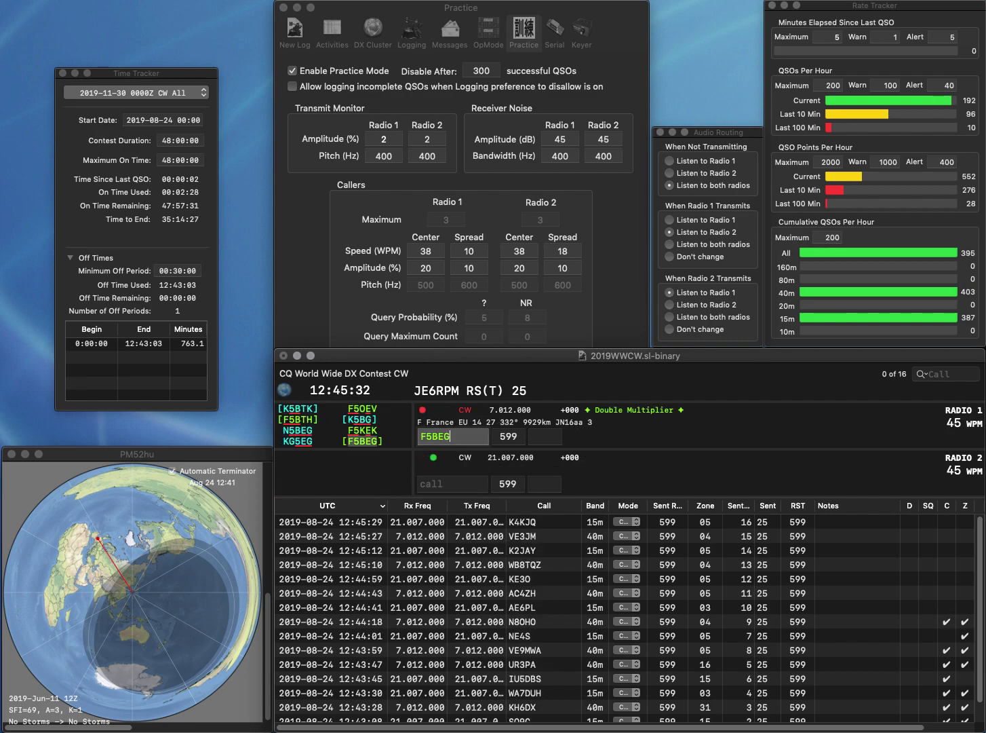
key(backslash)
text(PY2ANY)
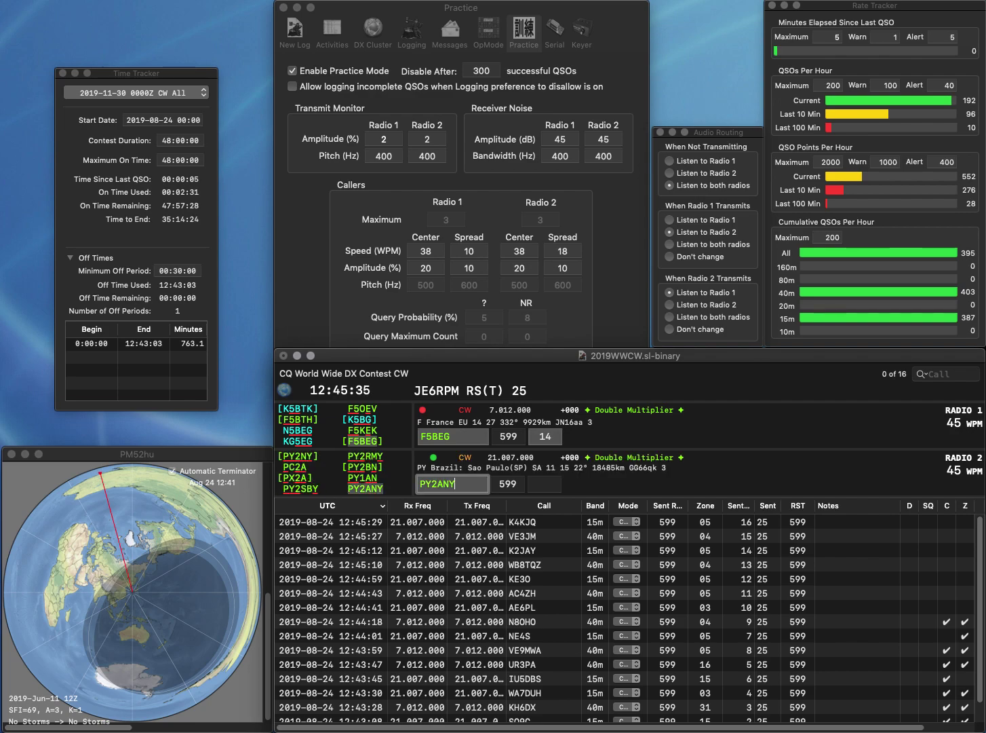
key(backslash)
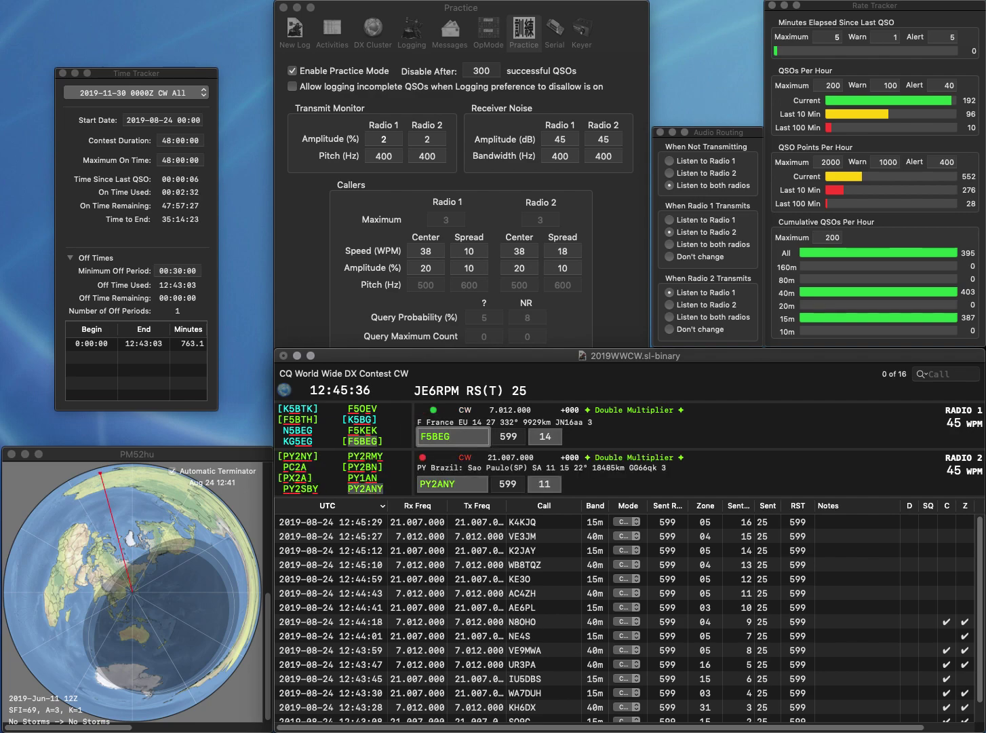
key(backslash)
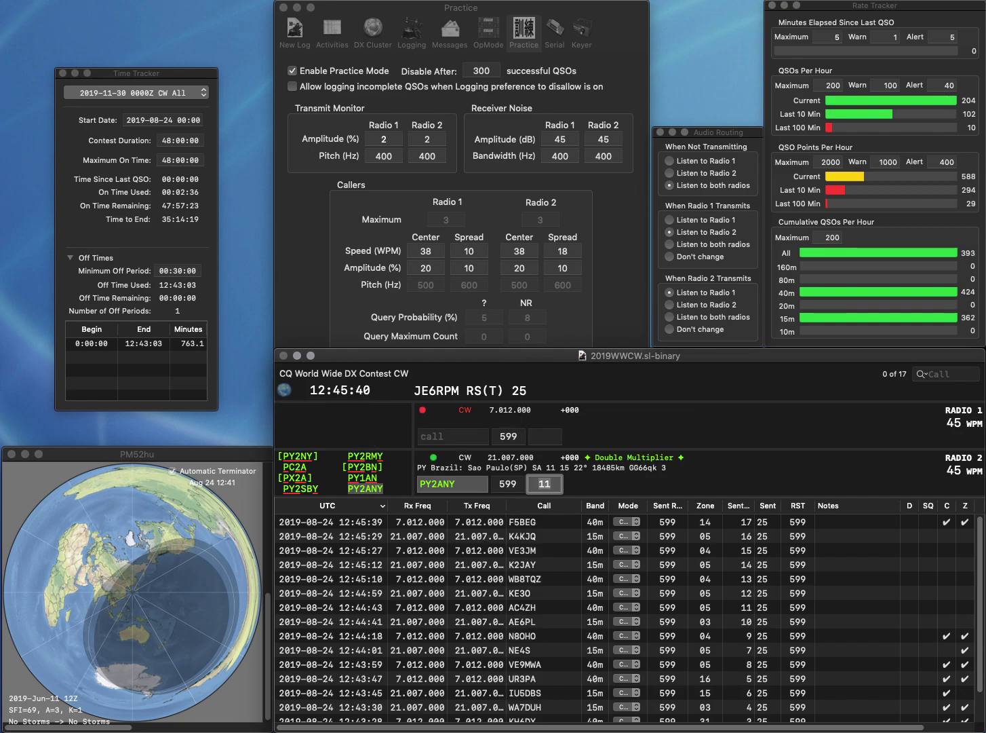
key(Return)
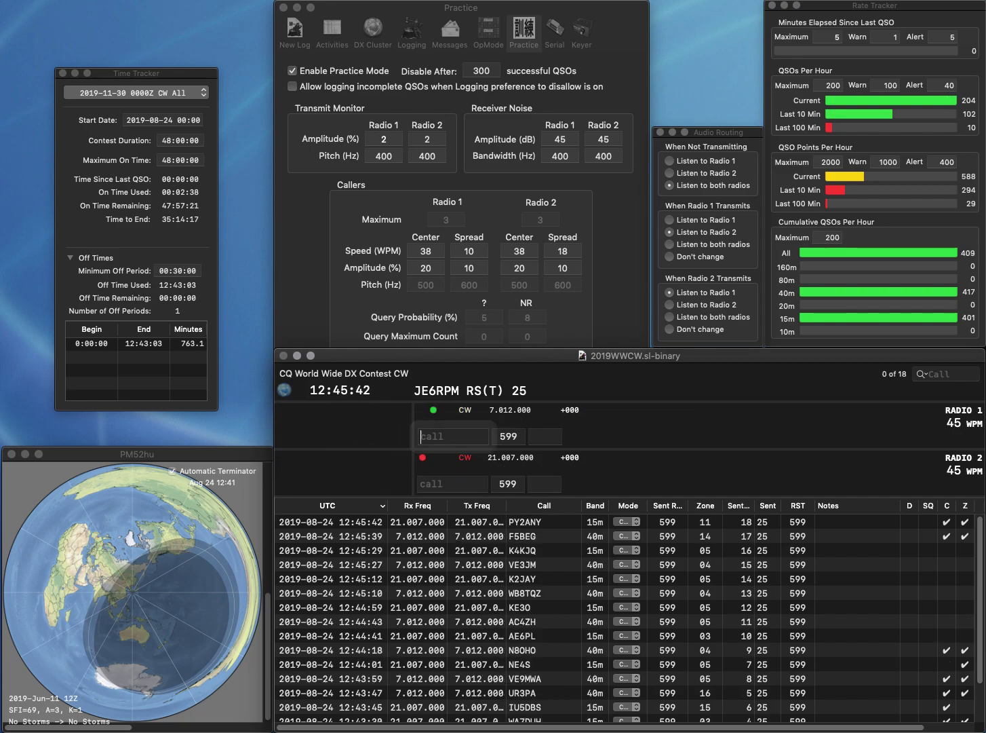
Work and log SP5WA on Radio 1 while sending the partial call E1G on Radio 2.
text(SP5WA)
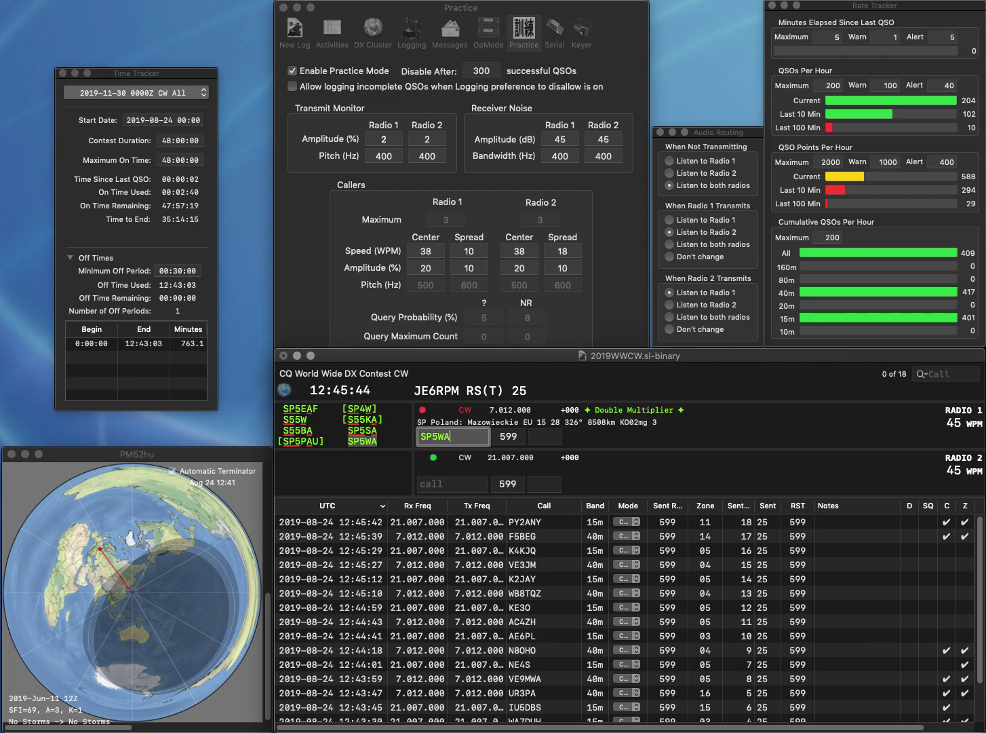
key(Return)
text(E)
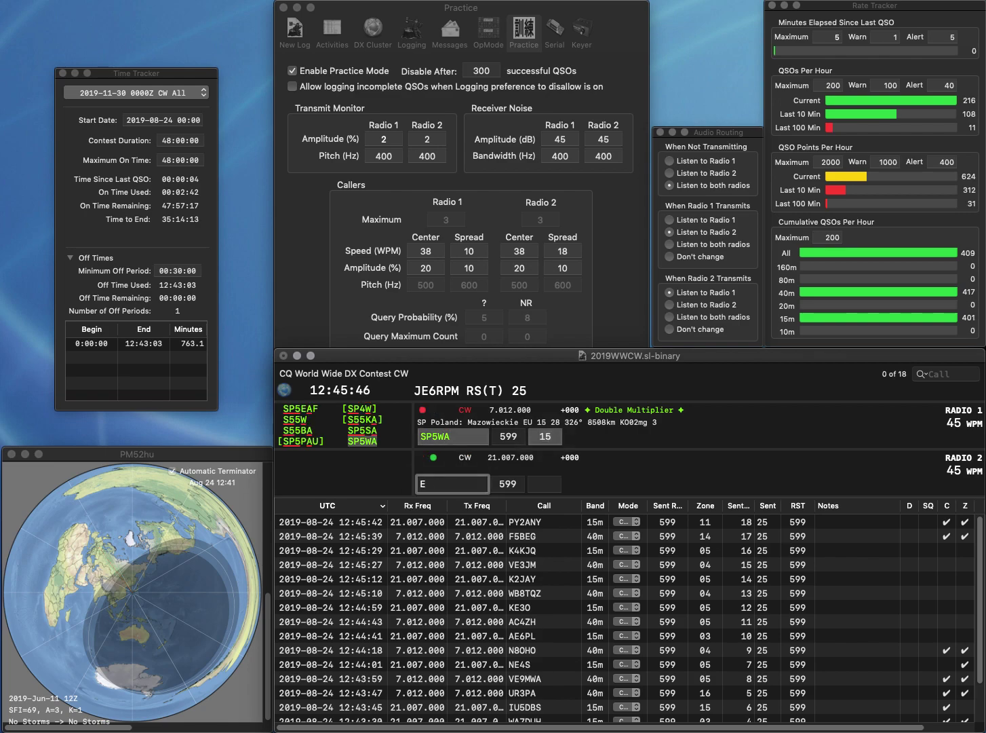
text(1G)
key(Return)
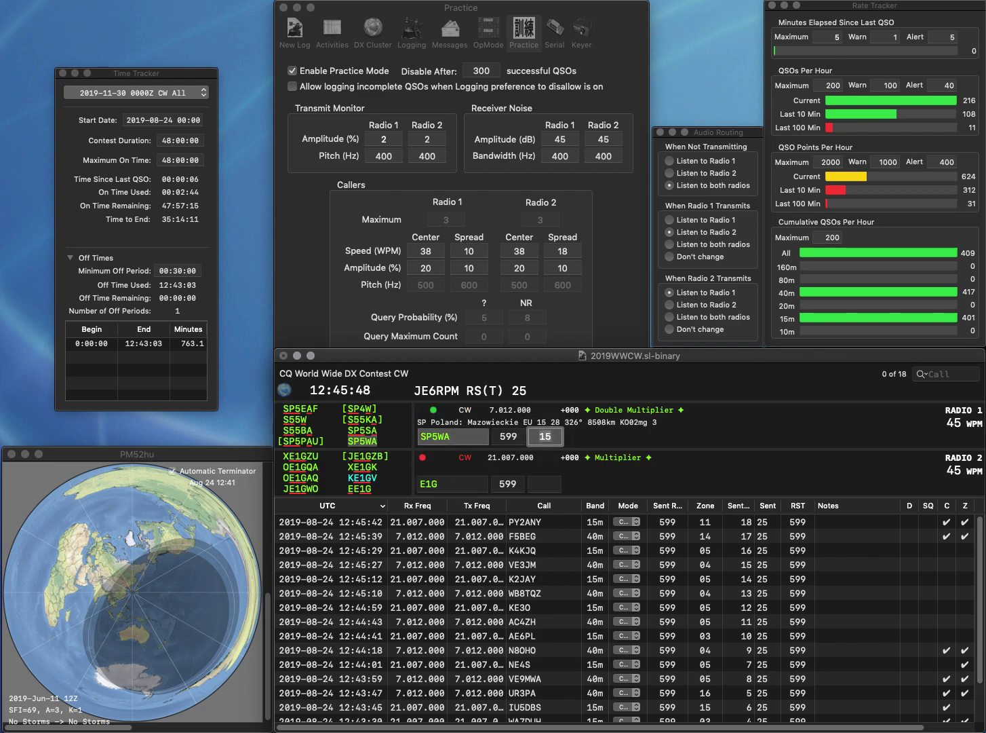
key(Return)
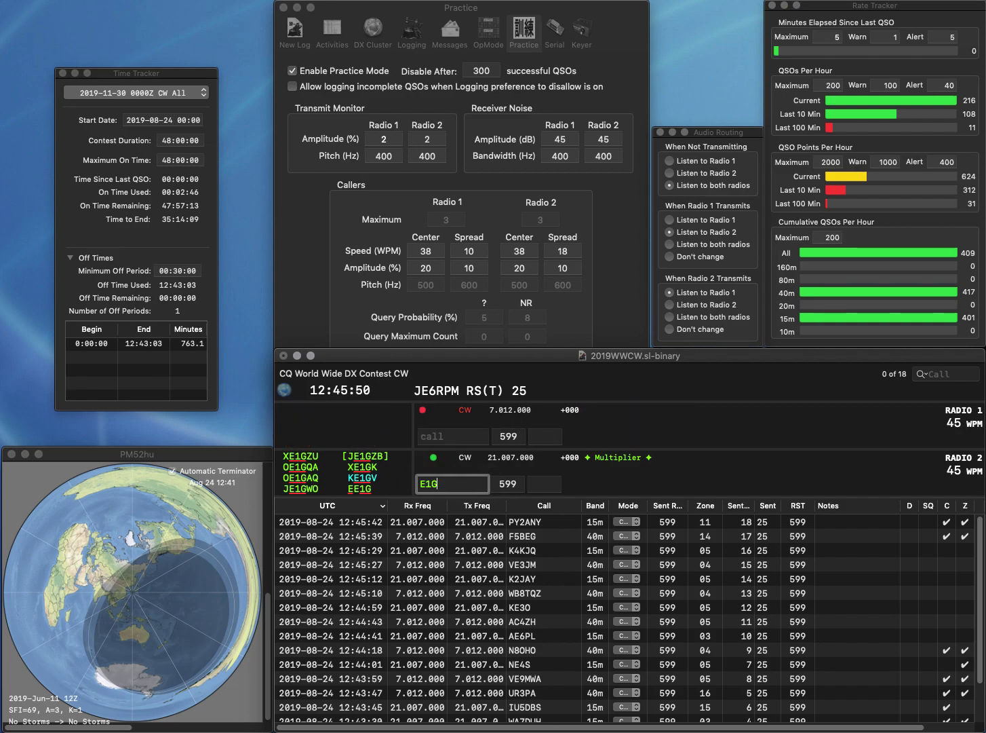
text(E)
key(Return)
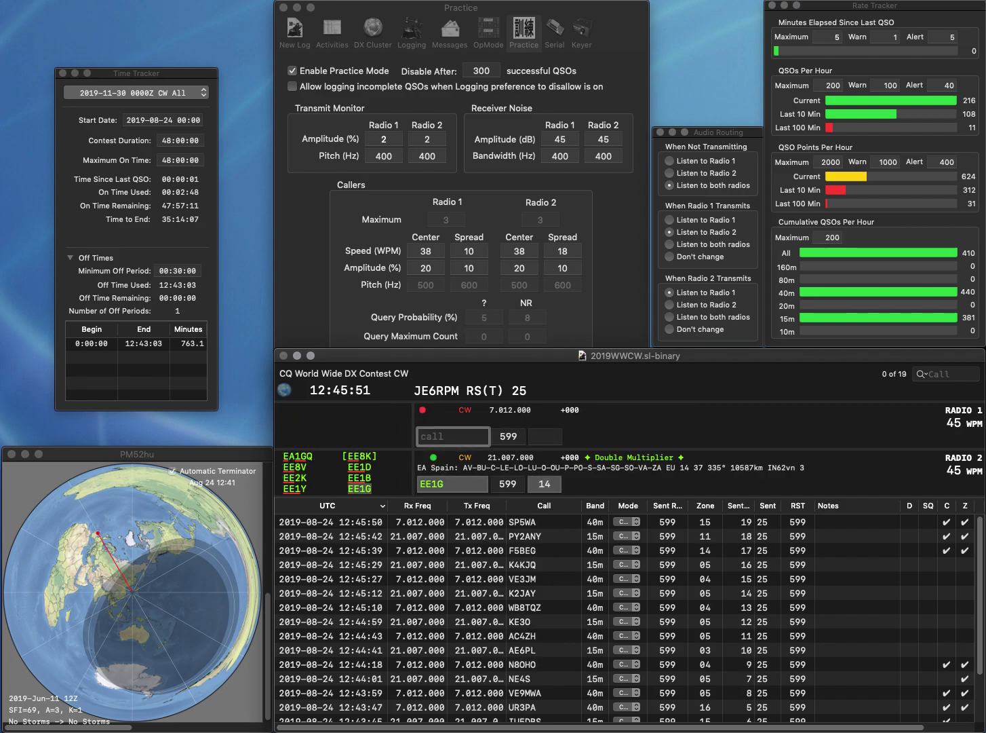
text(VE3XN)
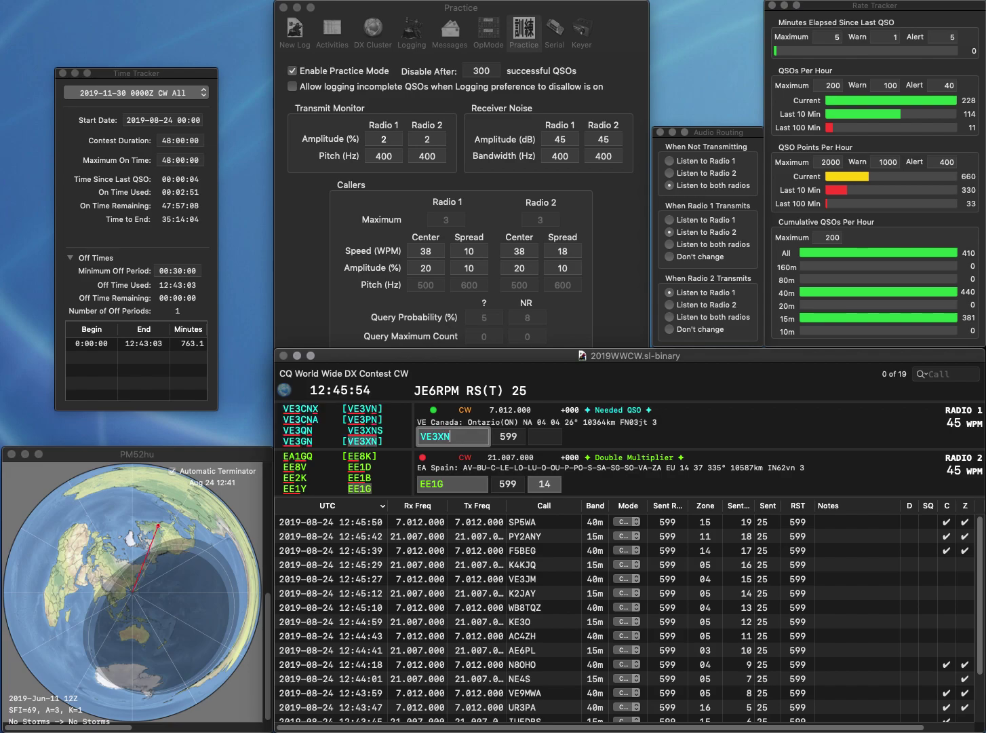
key(Return)
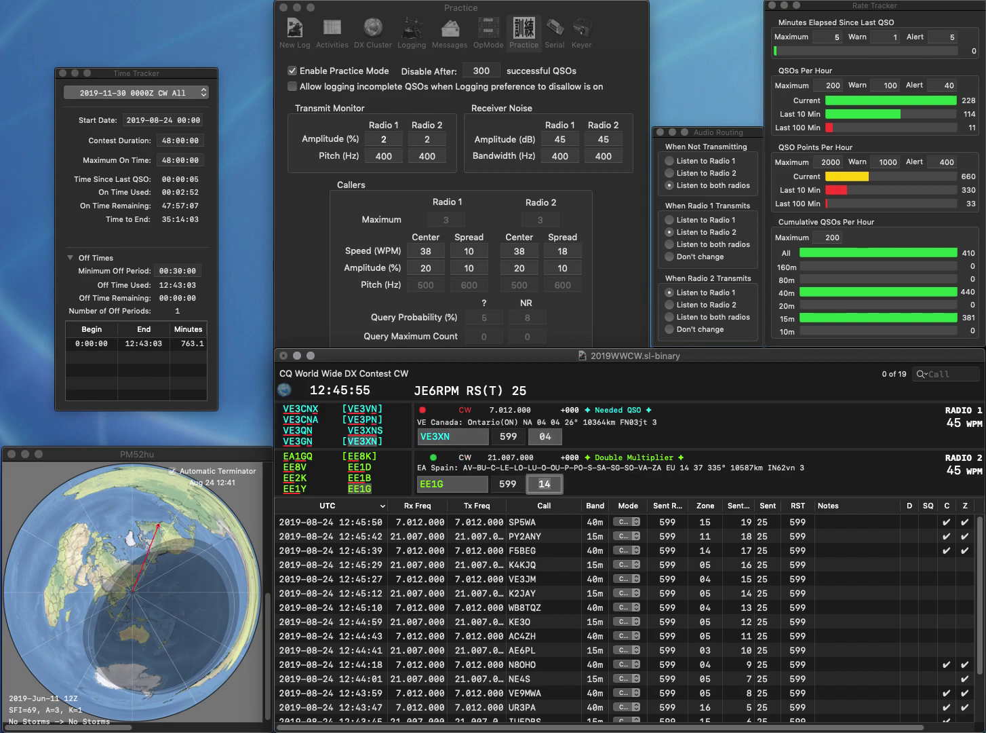
key(Return)
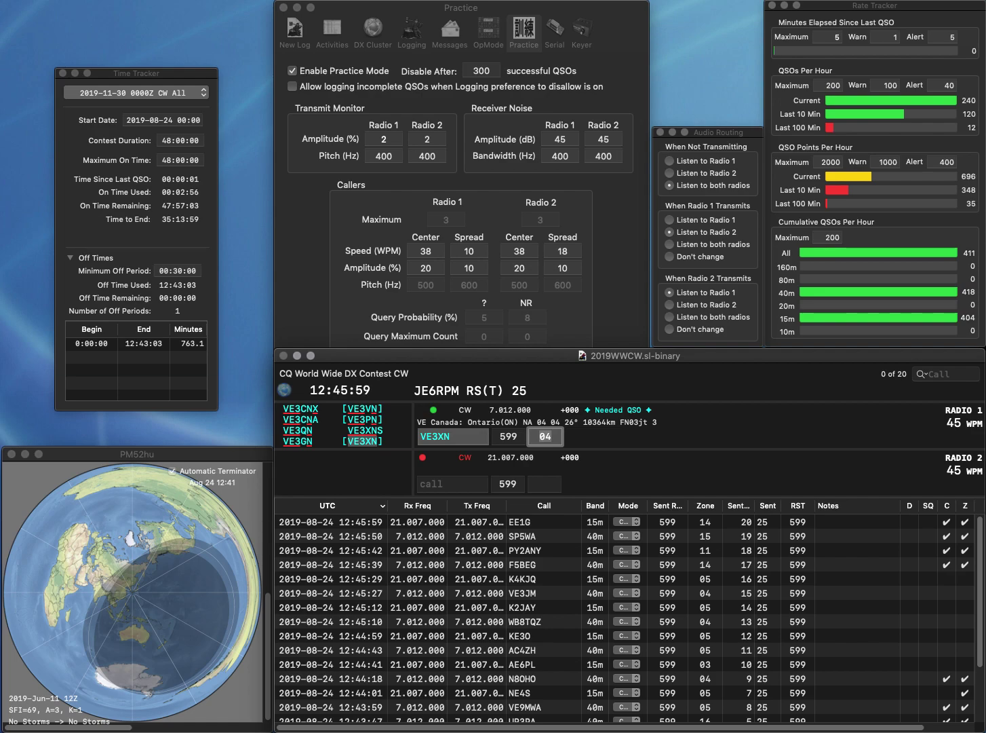
key(Return)
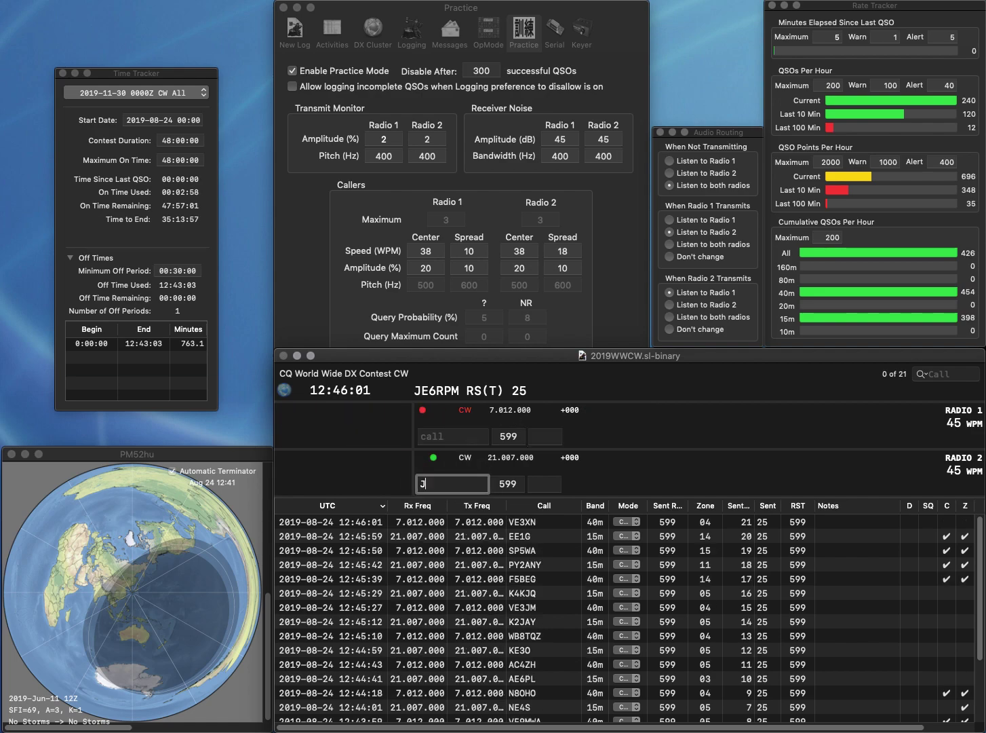
Send N4PJL on Radio 1 and, starting from the partial call RV, send RV3XJ on Radio 2.
text(RV)
key(Return)
text(N4PJL)
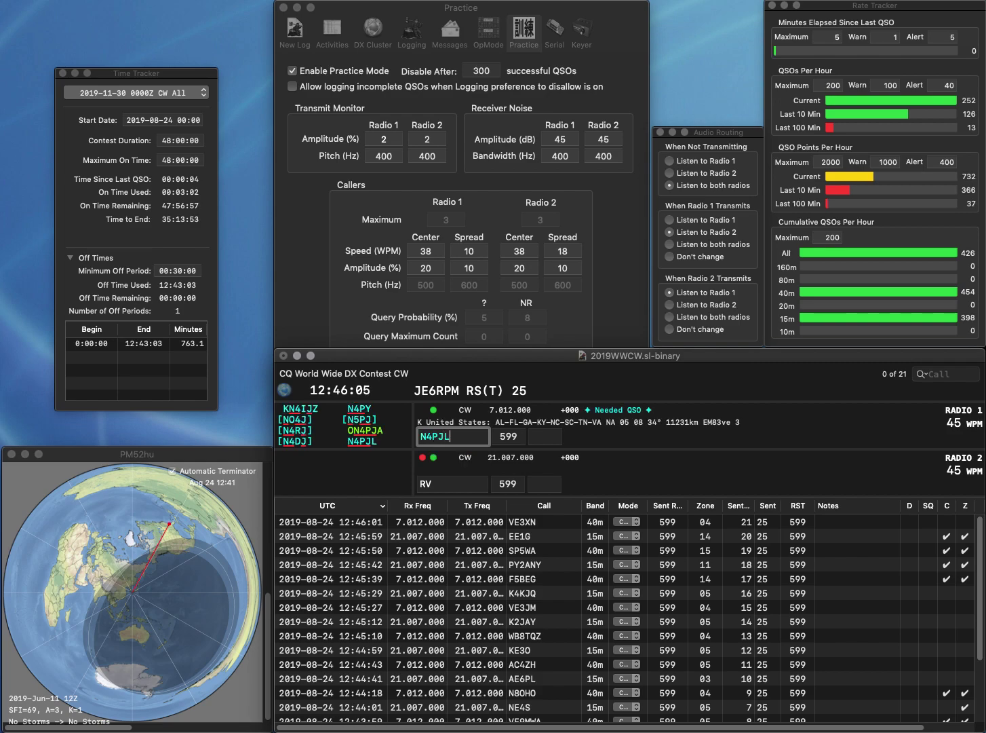
key(Return)
text(3XJ)
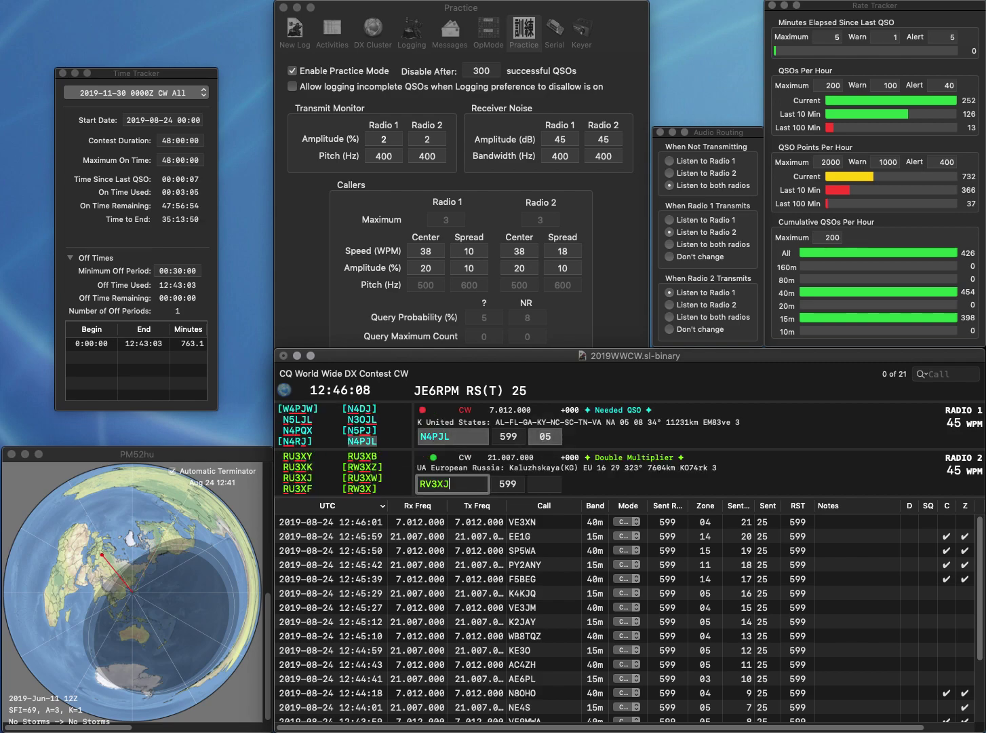
key(Return)
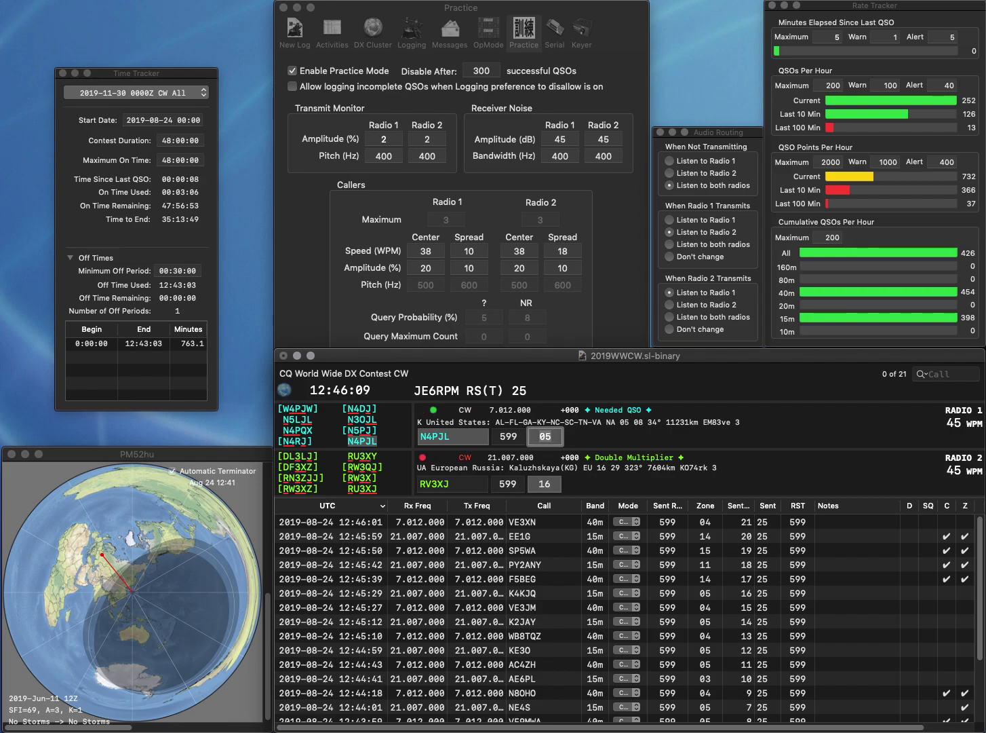
Log N4PJL on Radio 1, and correct the Radio 2 call to RU3XJ and send it again.
key(Return)
key(Tab)
key(Left)
key(Right)
key(Right)
key(BackSpace)
text(D)
key(BackSpace)
text(U)
key(Return)
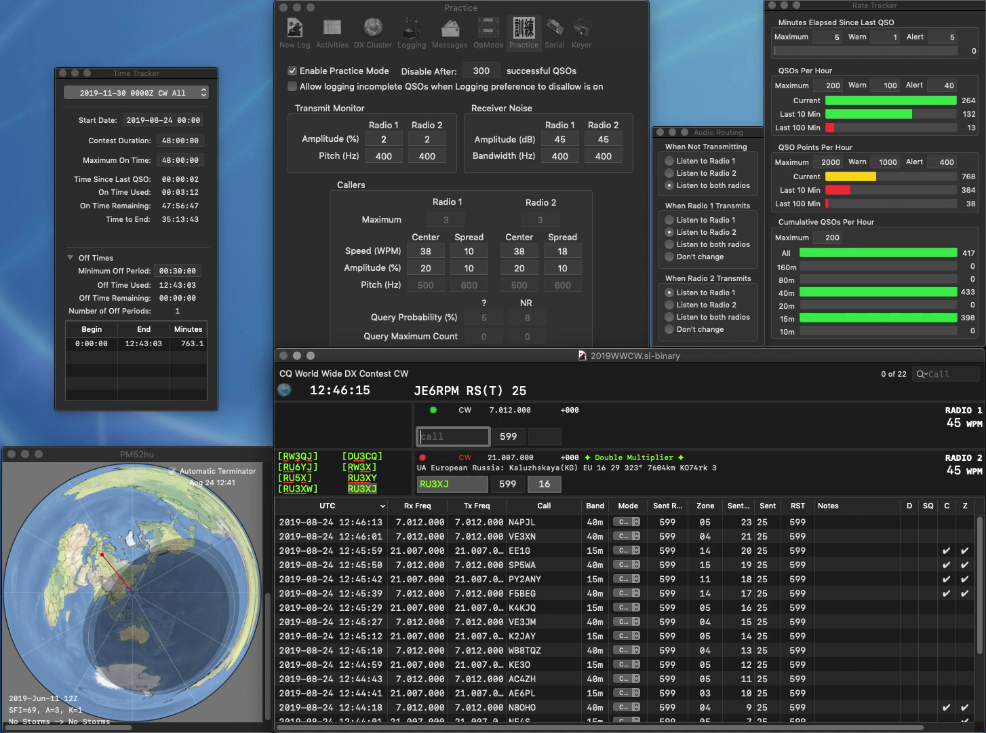
Enter WA2HIP as the call on Radio 1 and send it.
text(WA2)
text(SIP)
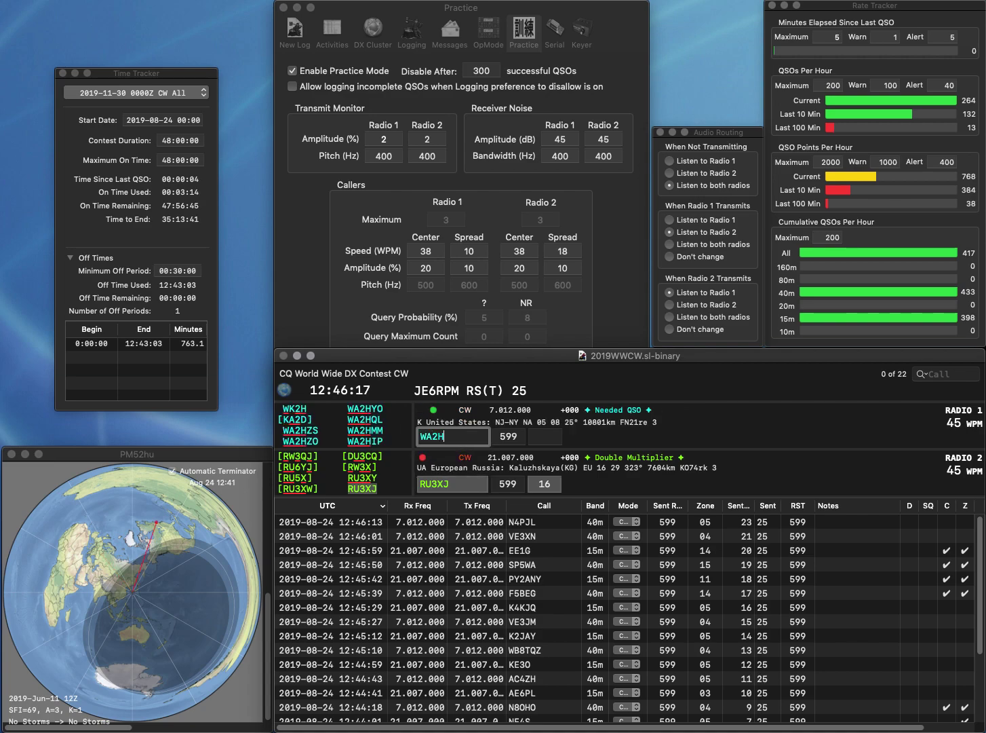
key(BackSpace)
text(H)
key(Return)
key(Return)
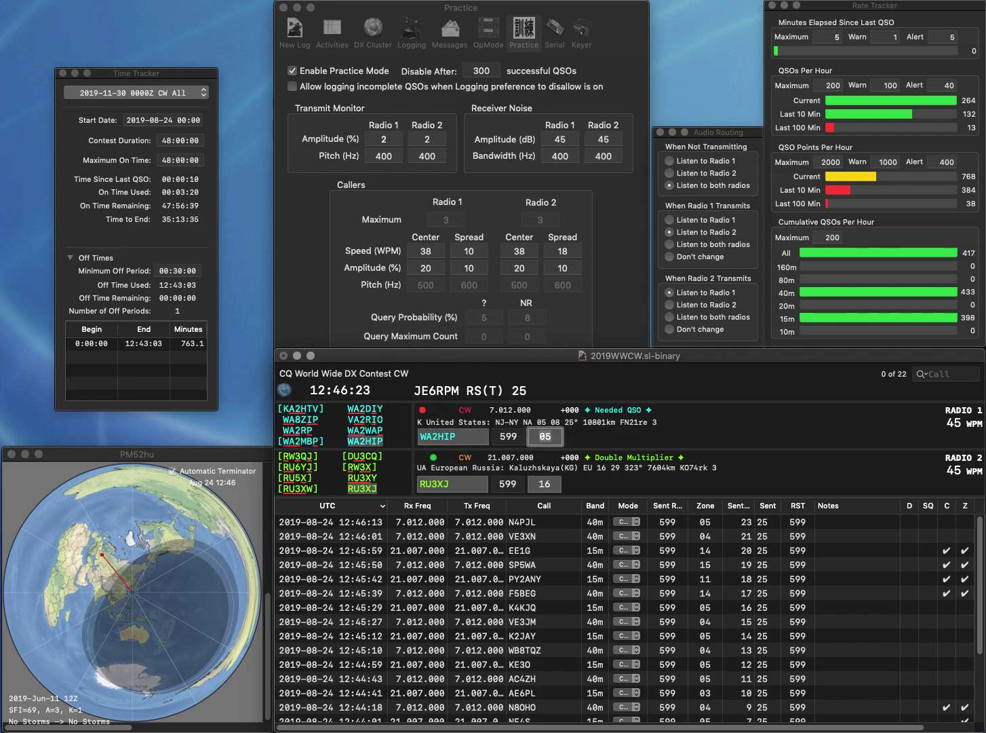
key(Return)
text(JJ1NDP)
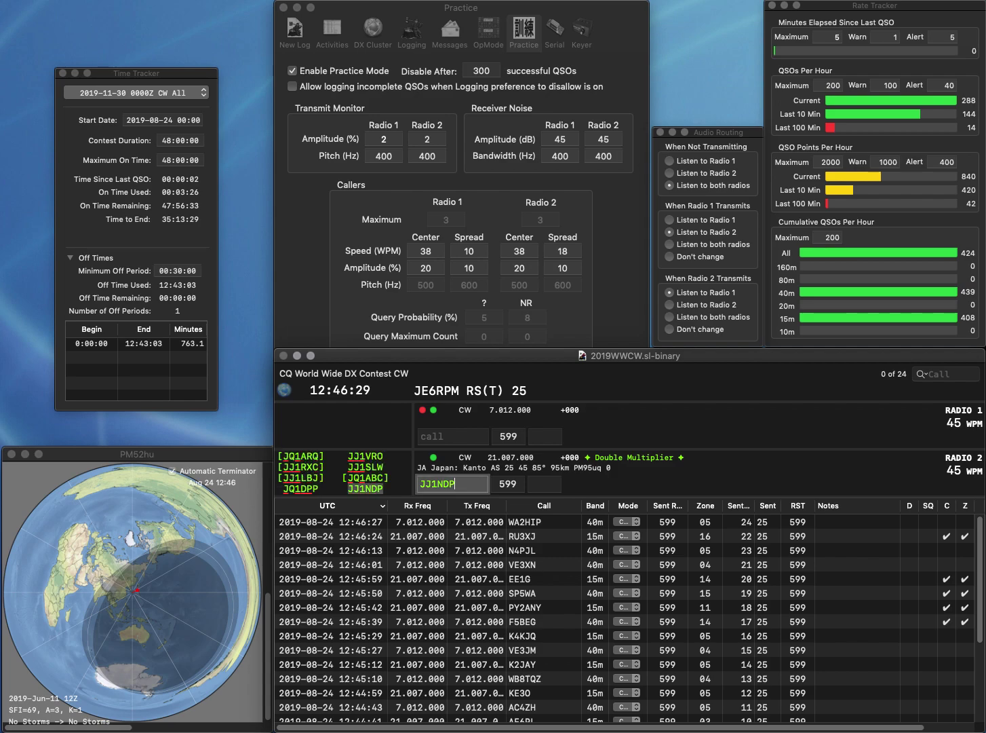
key(Return)
Starting from the partial call 6WL, send DK6WL on Radio 1, and log JJ1NDP and DK6WL.
text(6WL)
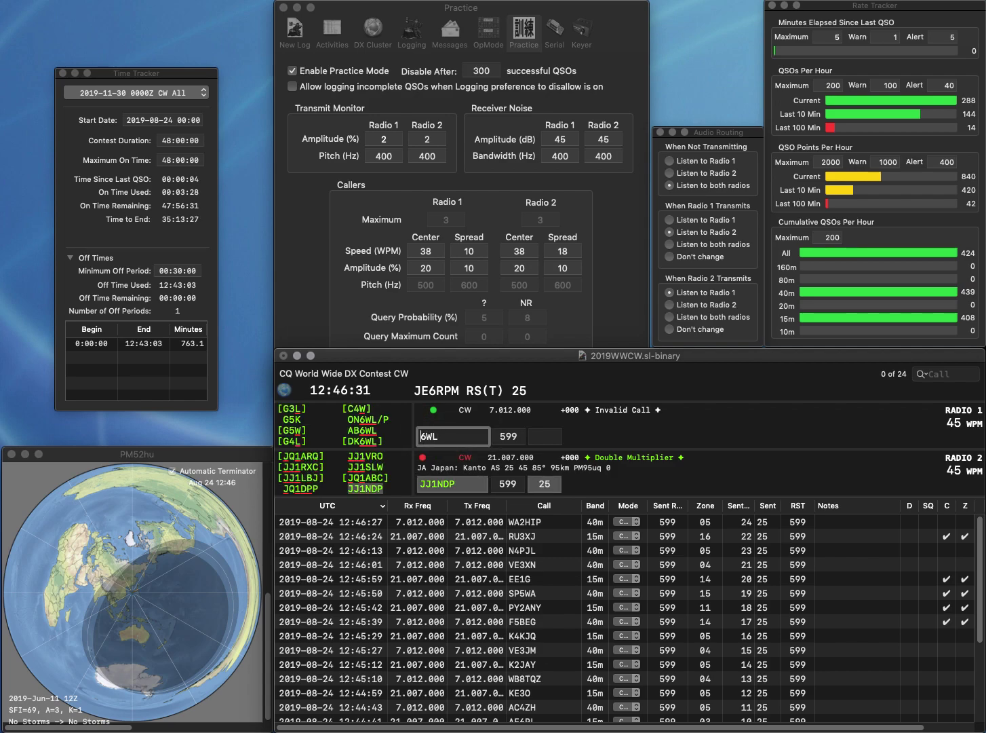
text(DK)
key(Return)
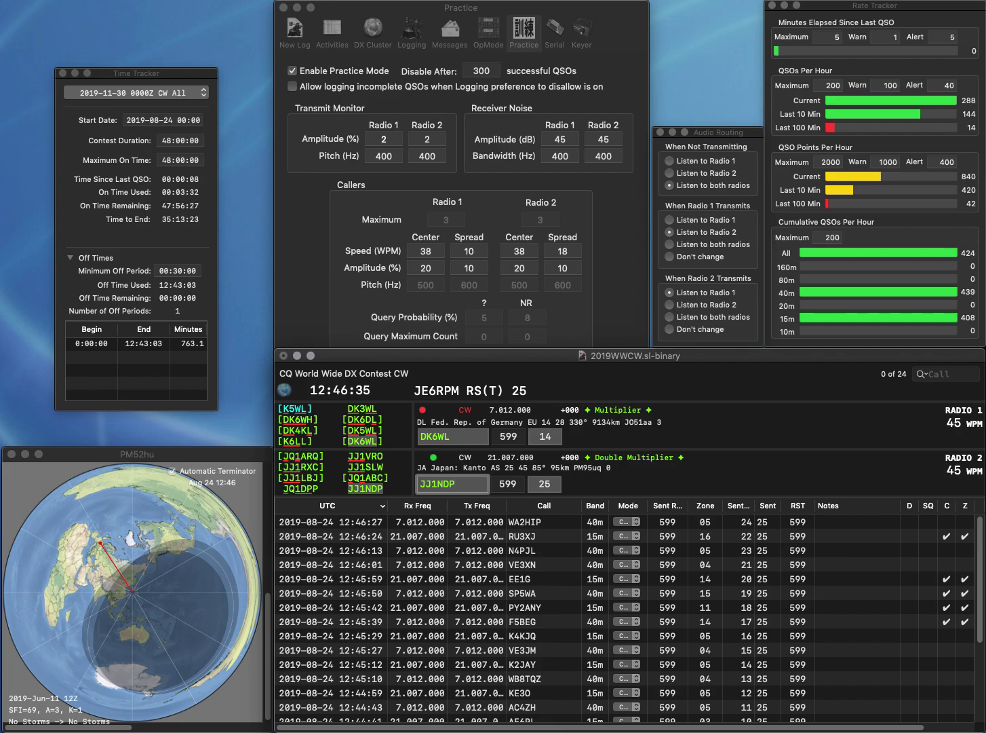
key(Return)
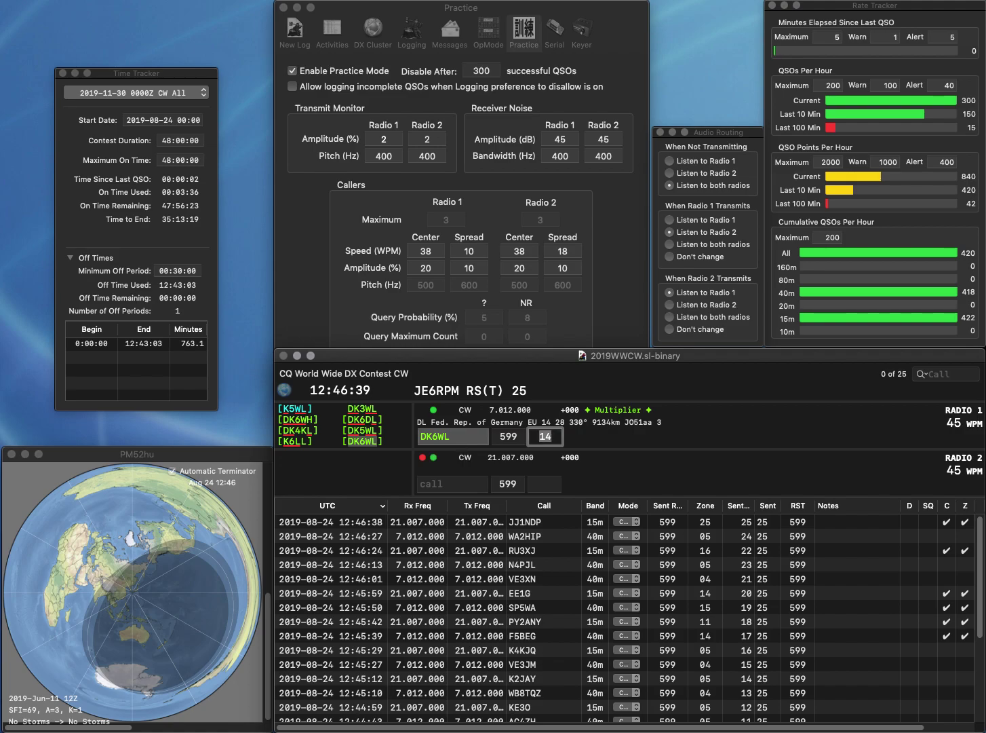
key(Return)
text(KD1)
key(Return)
text(KG)
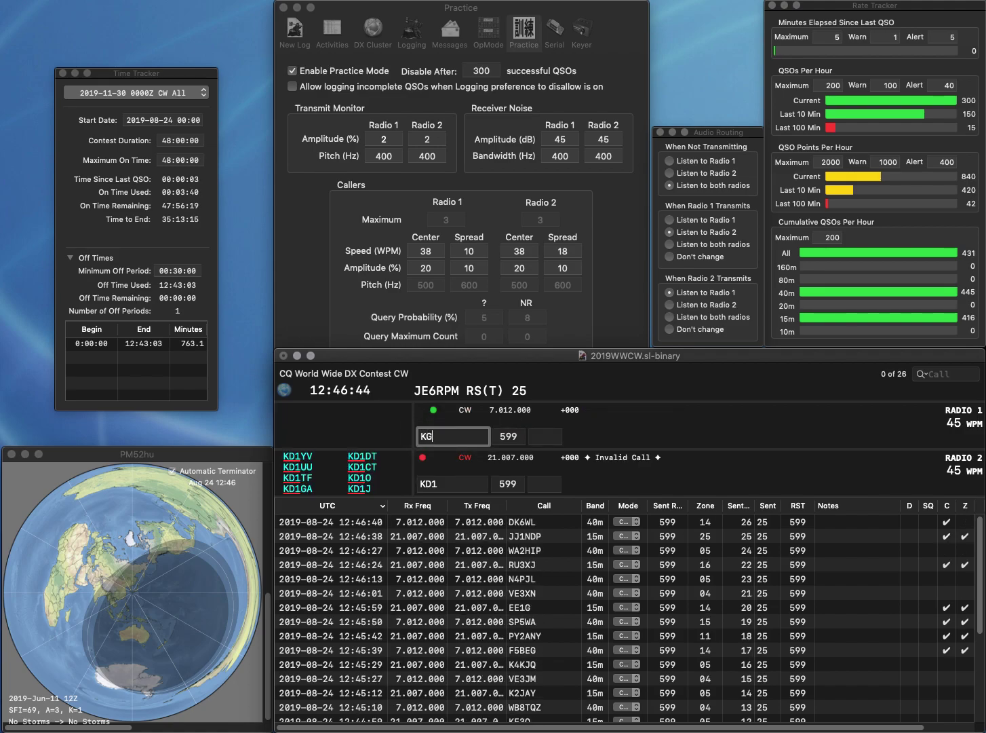
text(4TTT)
key(Return)
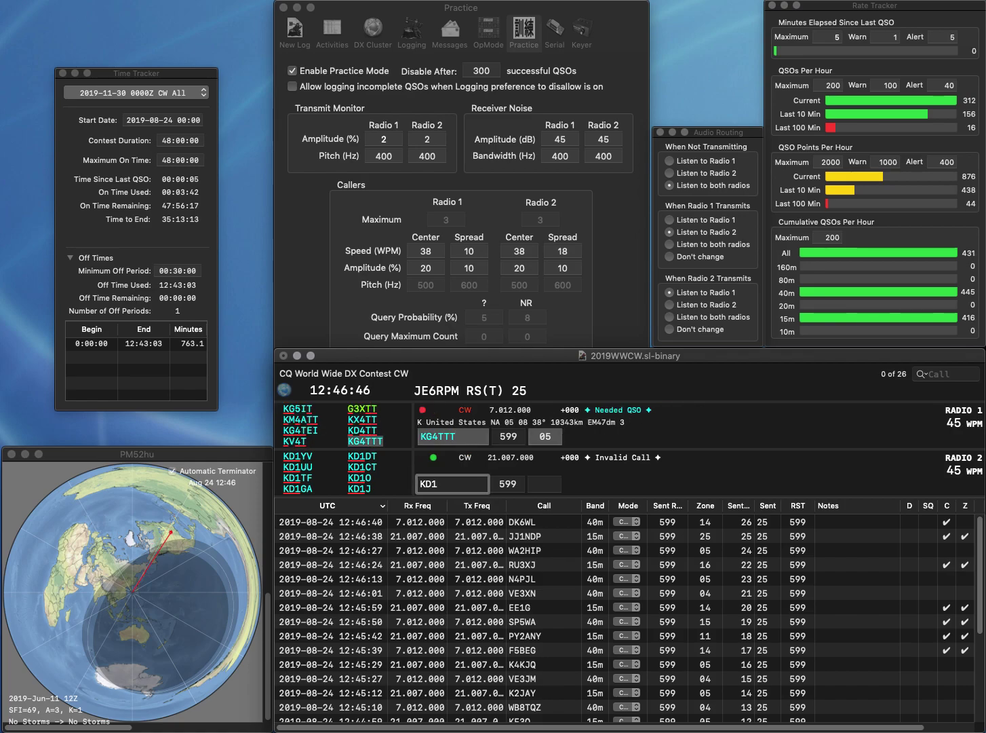
key(BackSpace)
text(2FWG)
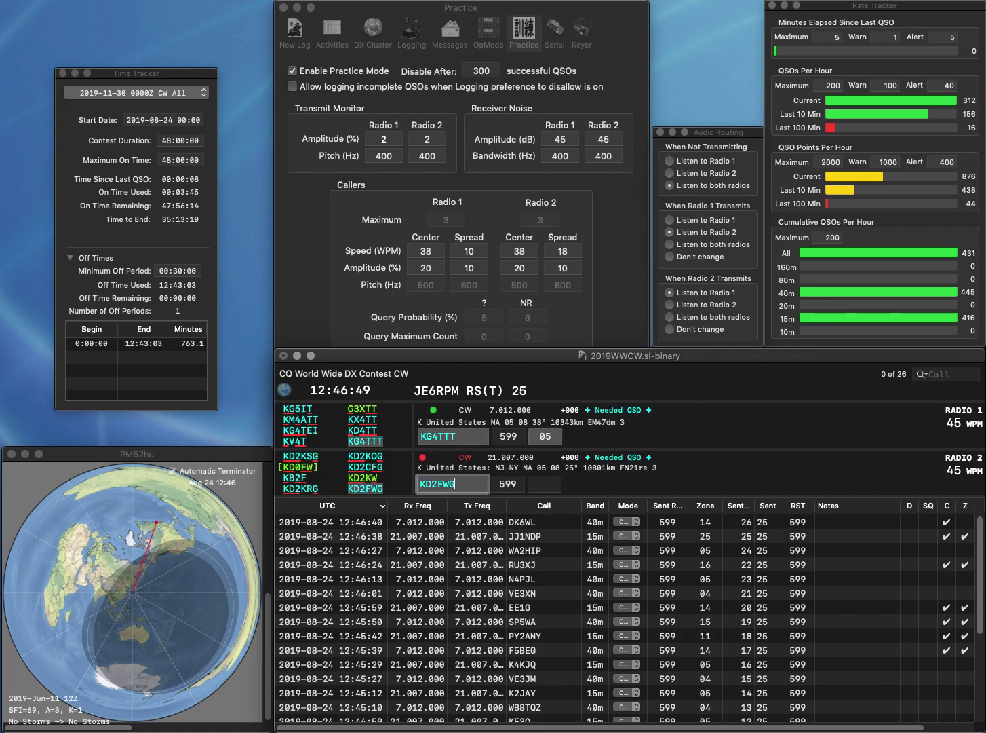
key(Return)
key(Return)
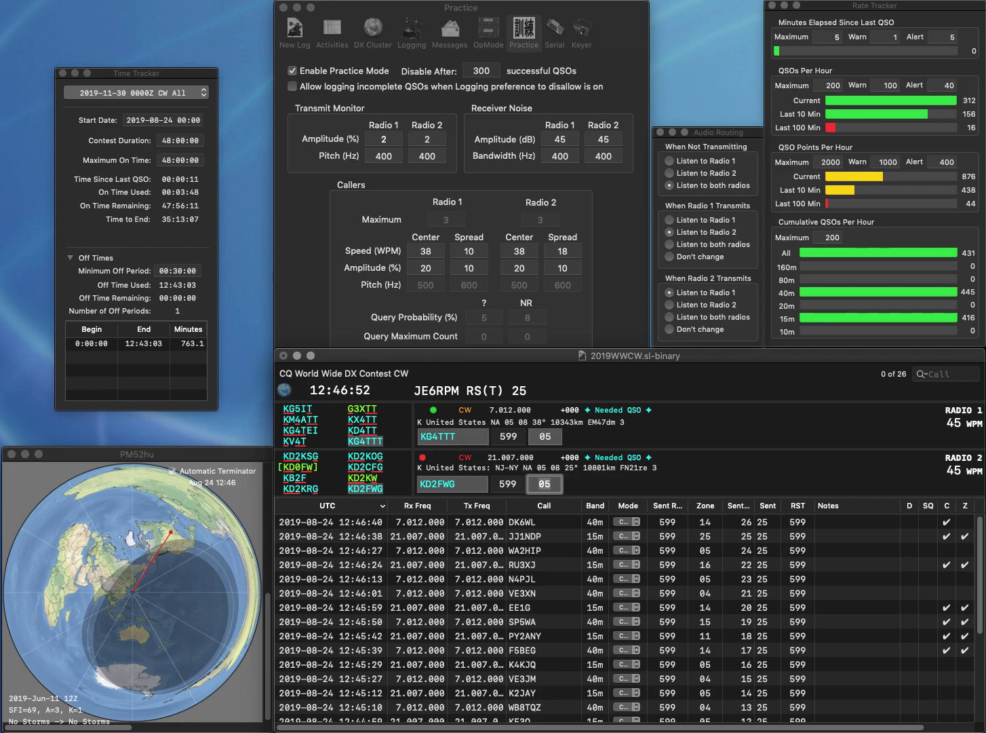
key(Return)
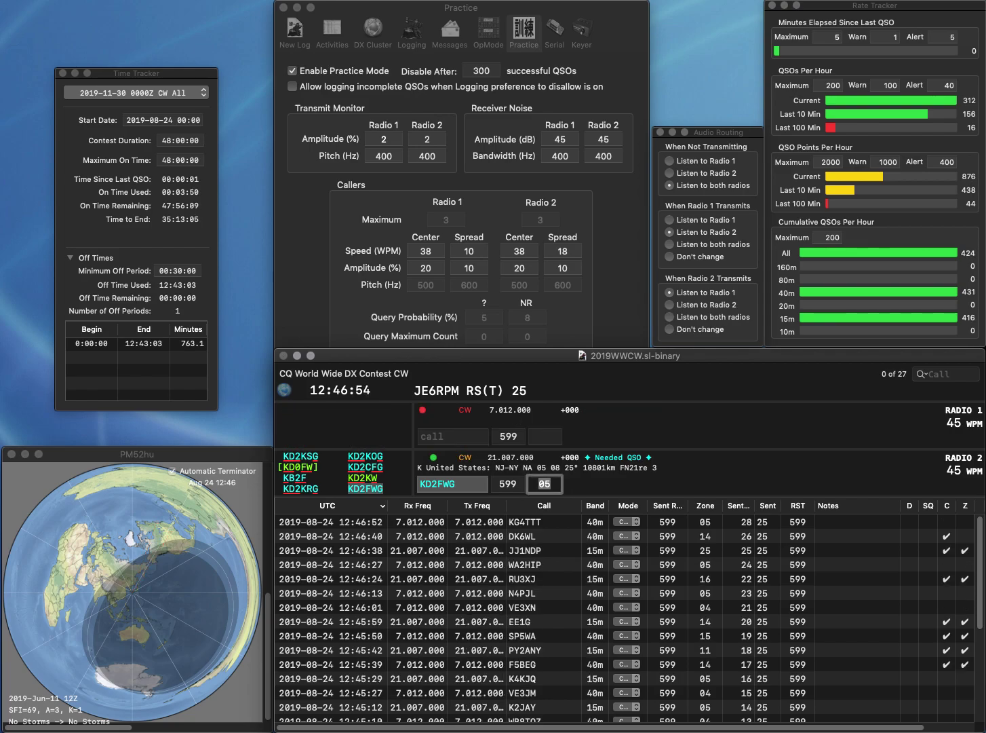
Send DJ7OQ on Radio 1 and the partial call 6ZZ on Radio 2.
text(DJ7OQ)
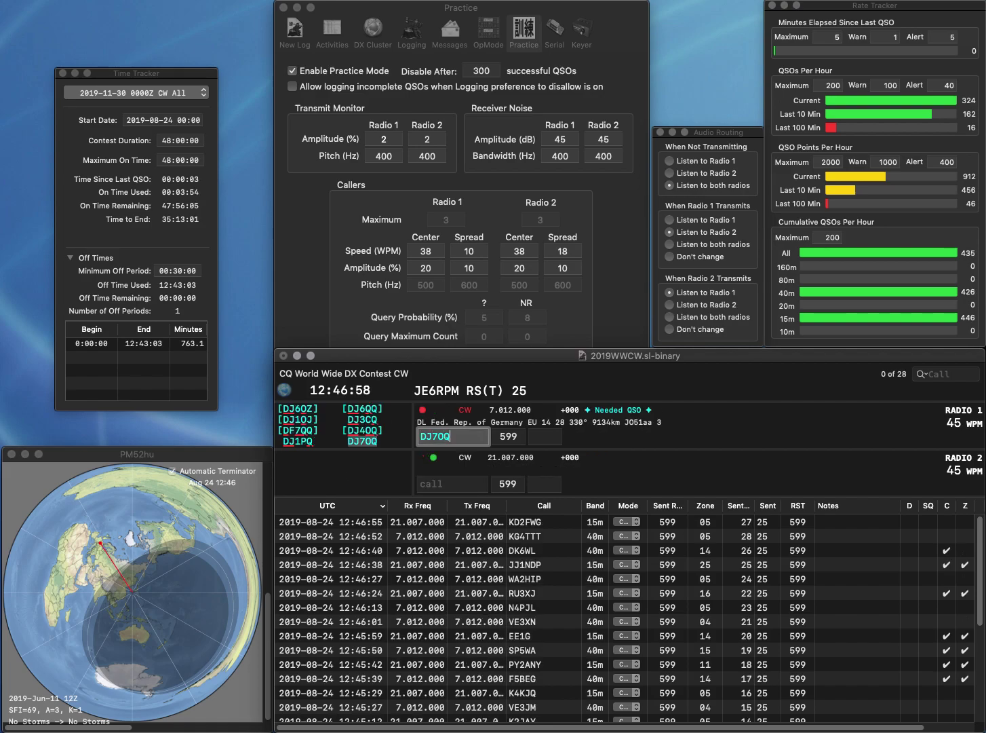
key(Return)
text(6ZZ)
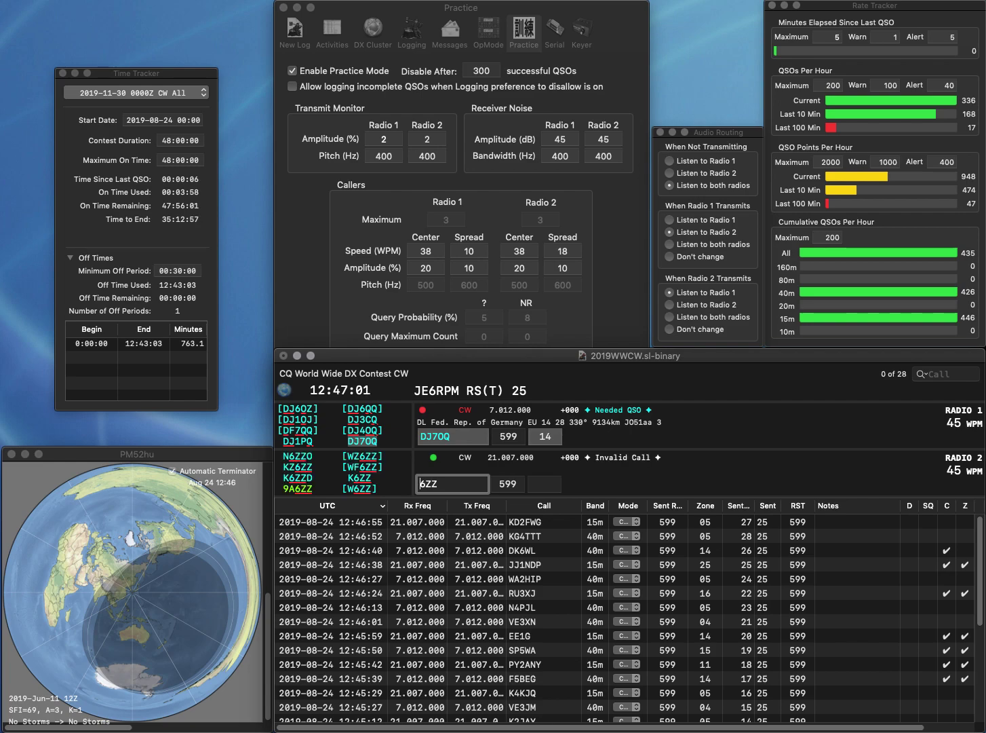
key(Return)
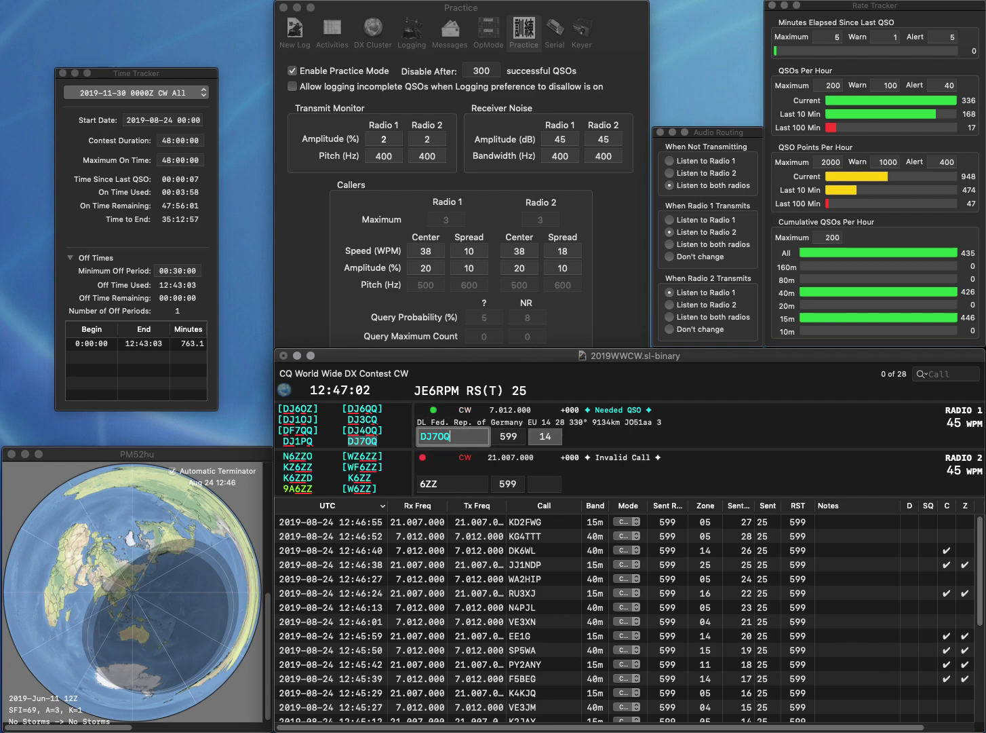
key(Return)
text(9A)
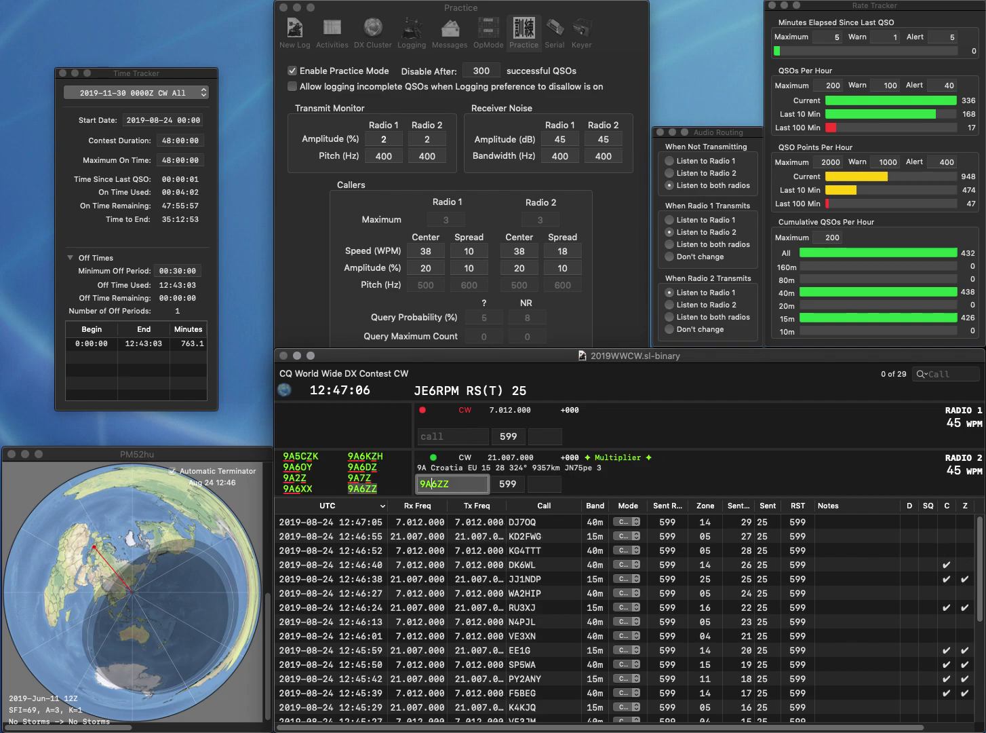
key(Return)
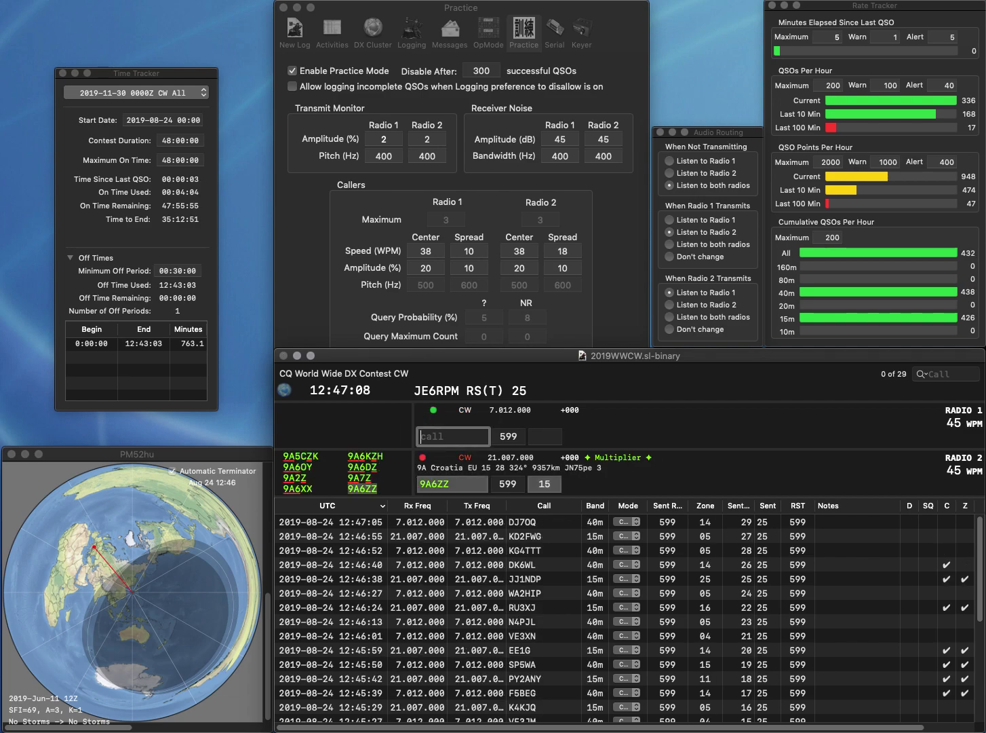
Send IQ4FE on Radio 1, and log 9A6ZZ on Radio 2 and IQ4FE on Radio 1.
text(IQ4FE)
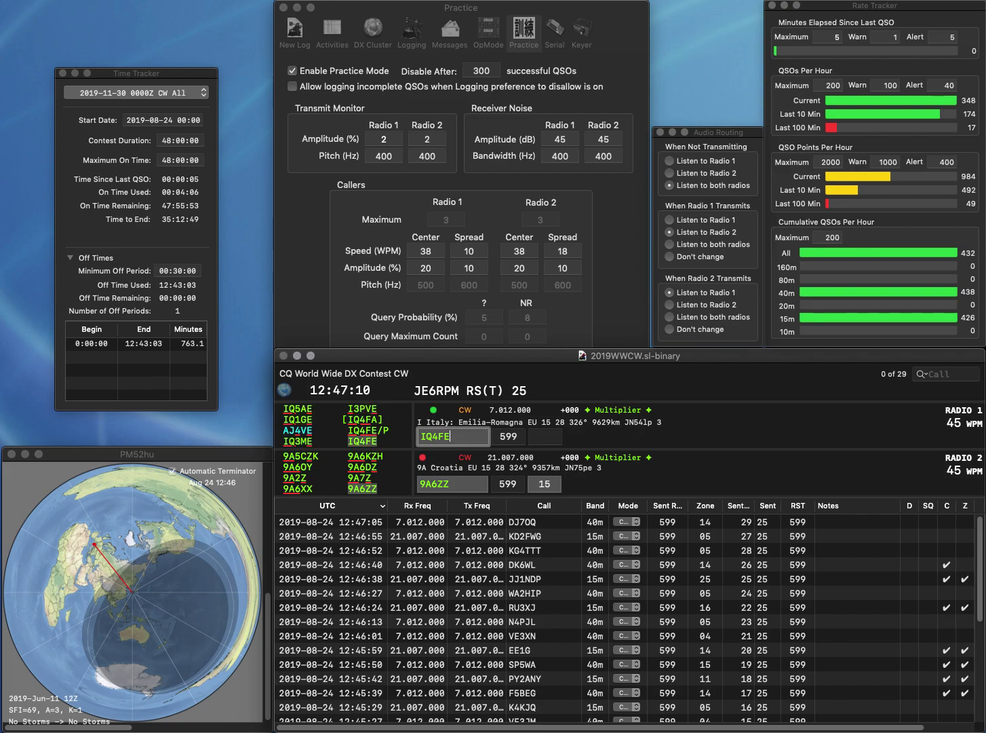
key(Return)
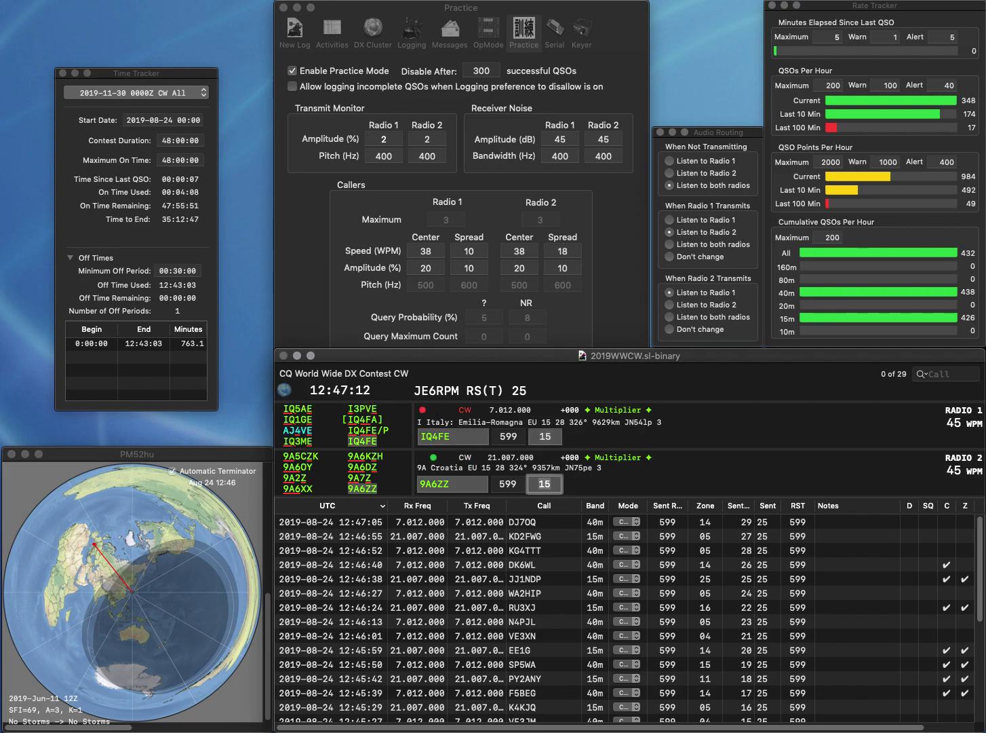
key(Return)
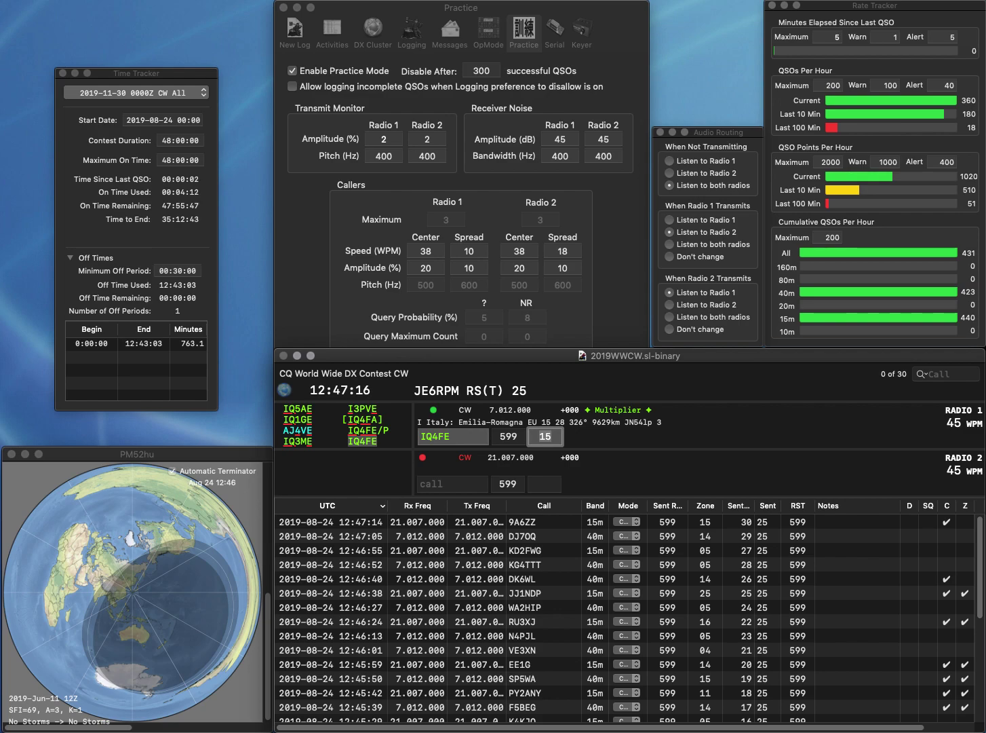
key(Return)
text(DL5)
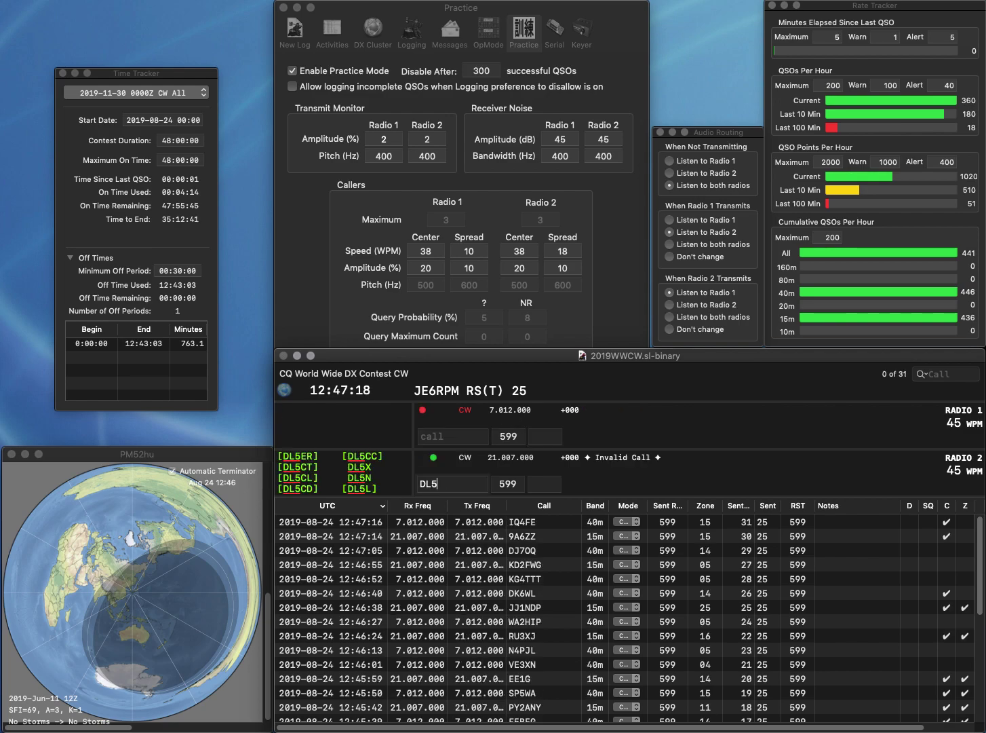
text(JBW)
key(Return)
text(DJ)
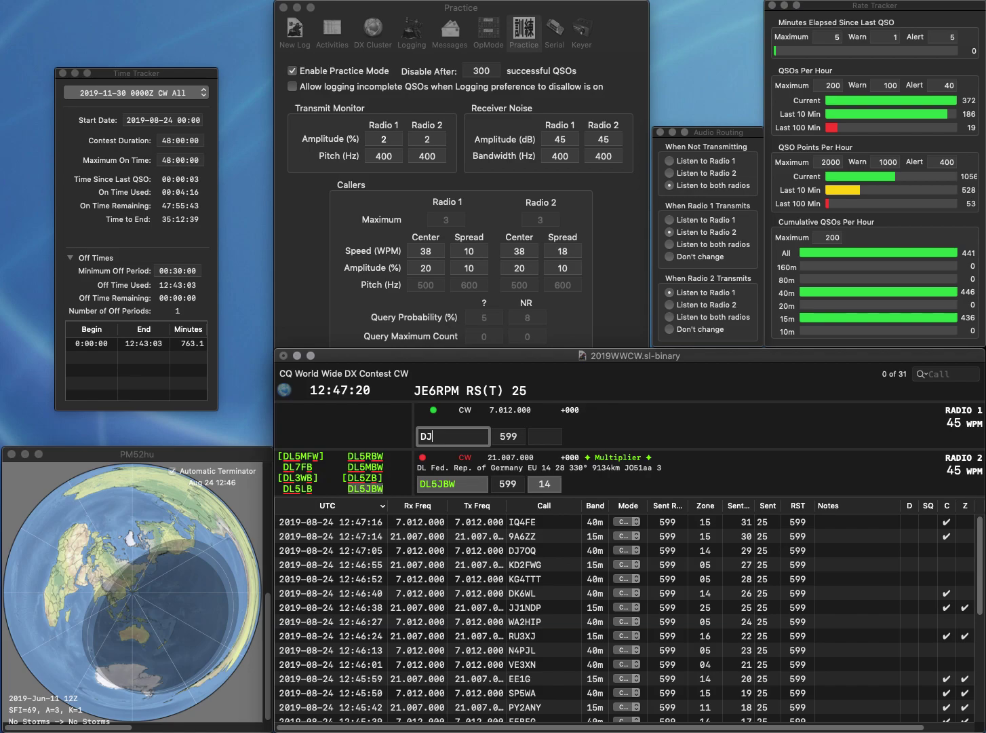
text(1XT)
key(Return)
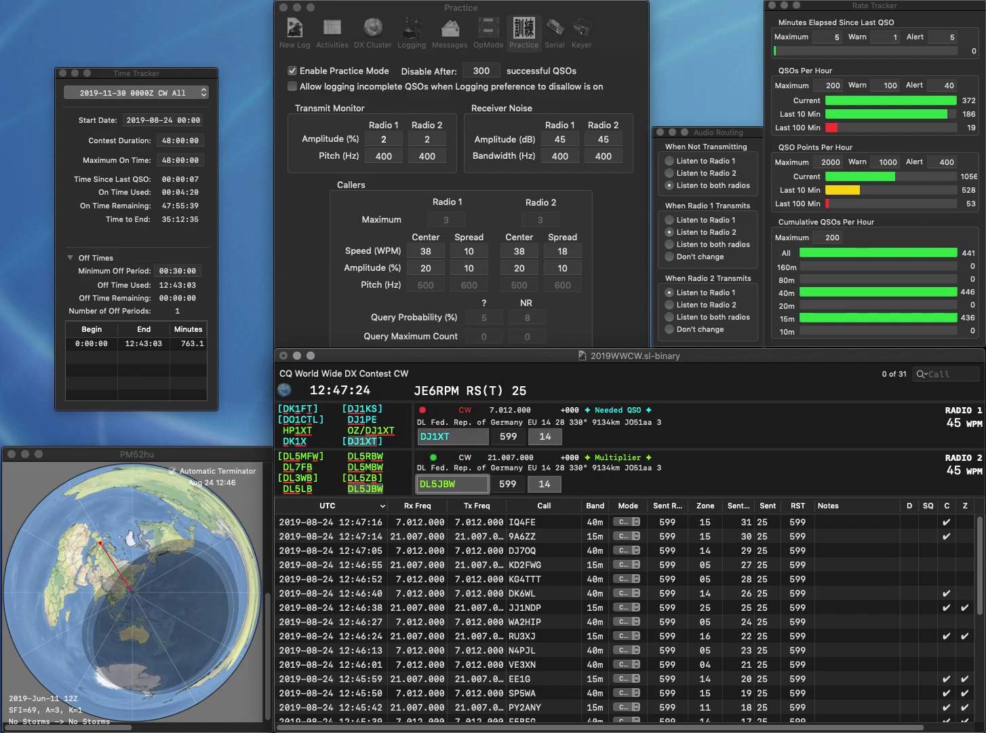
key(Return)
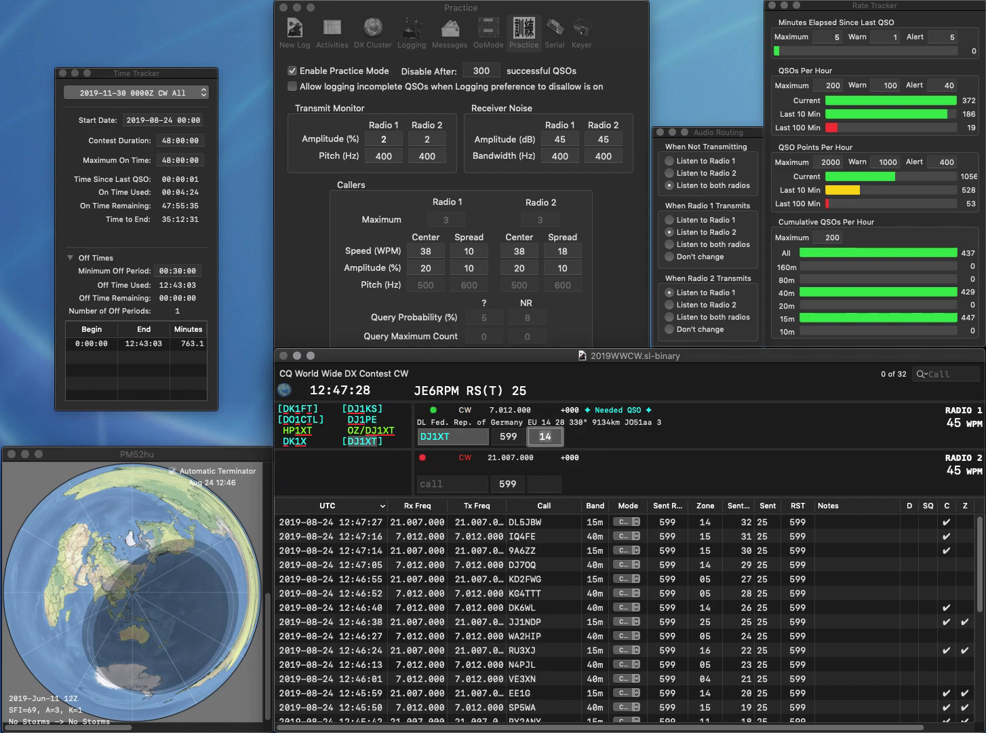
key(Return)
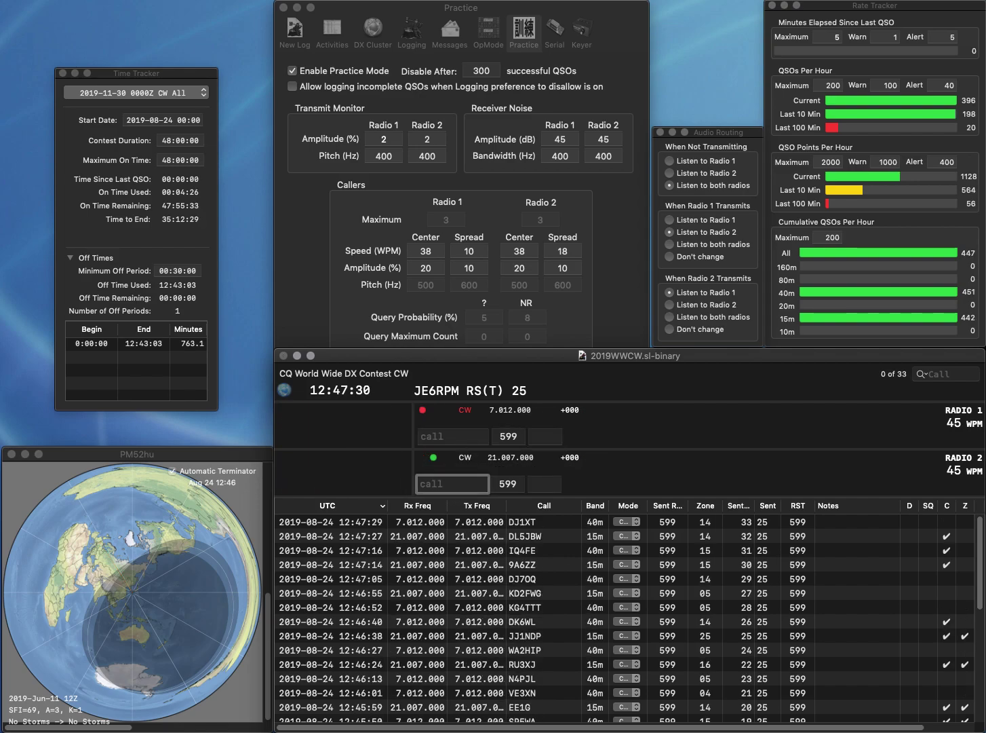
text(GW0)
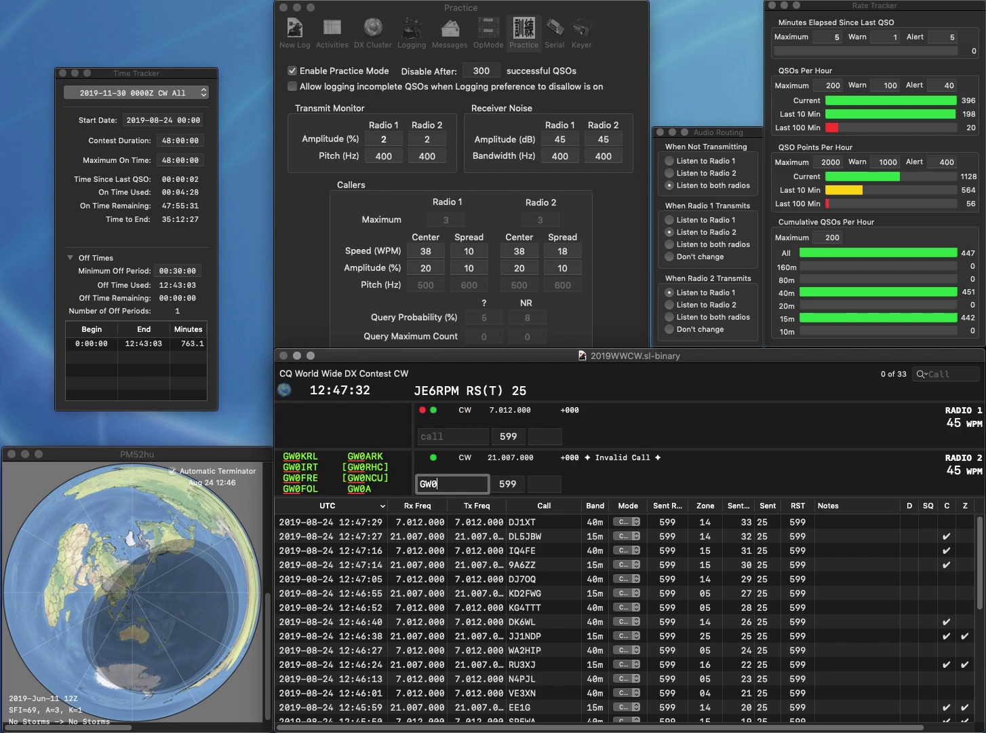
text(FOL)
key(Return)
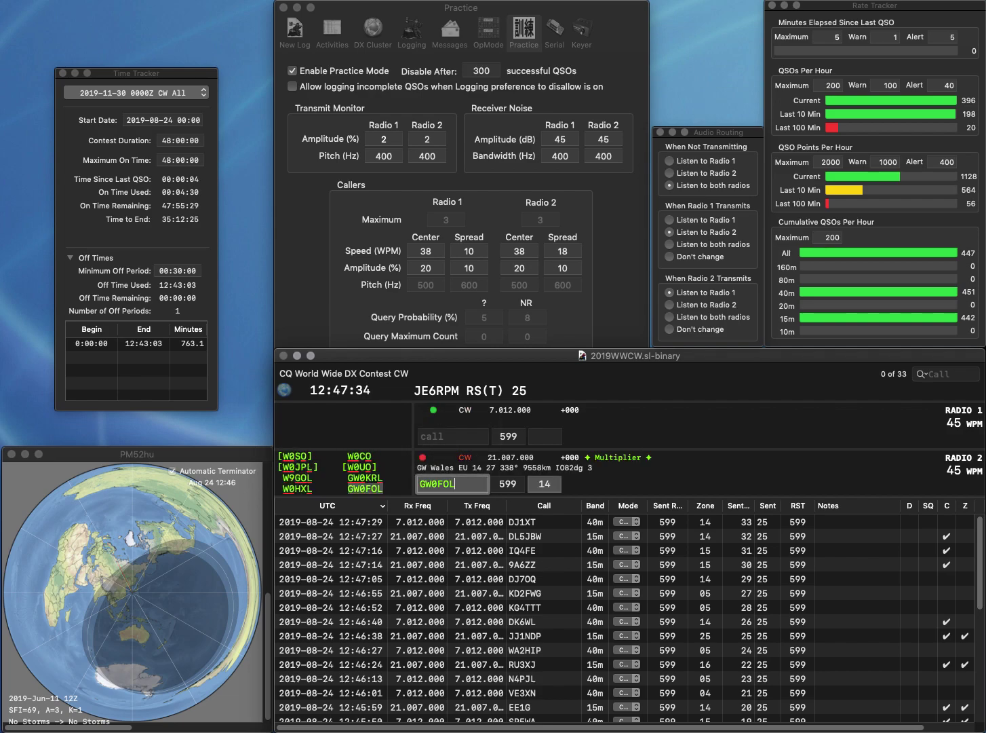
text(KB3TC)
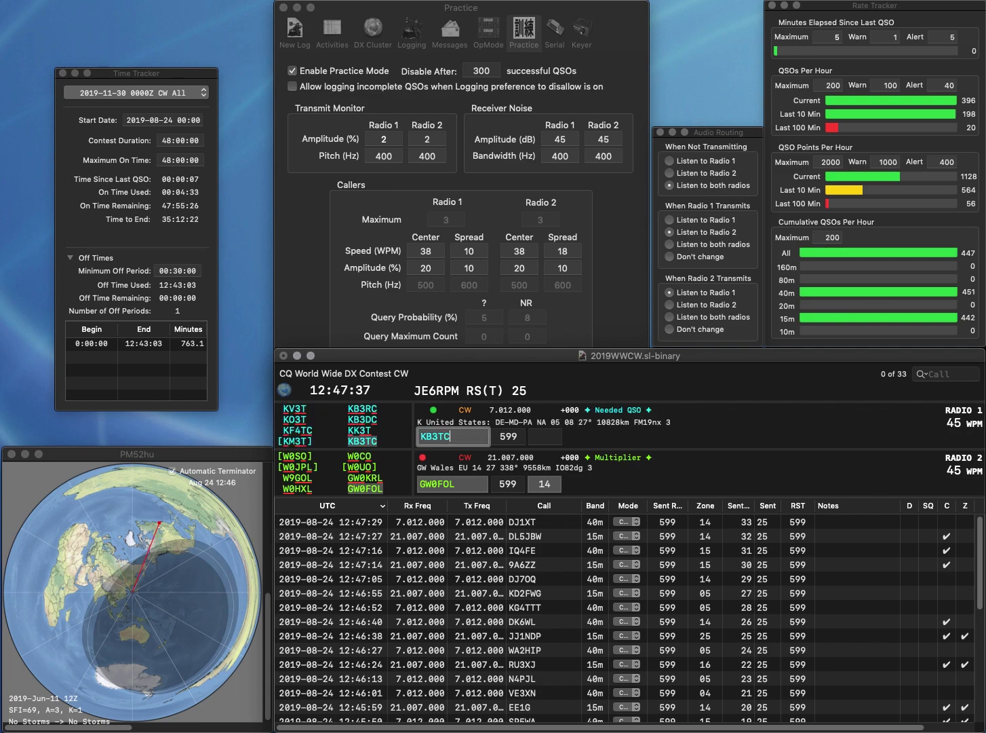
key(Return)
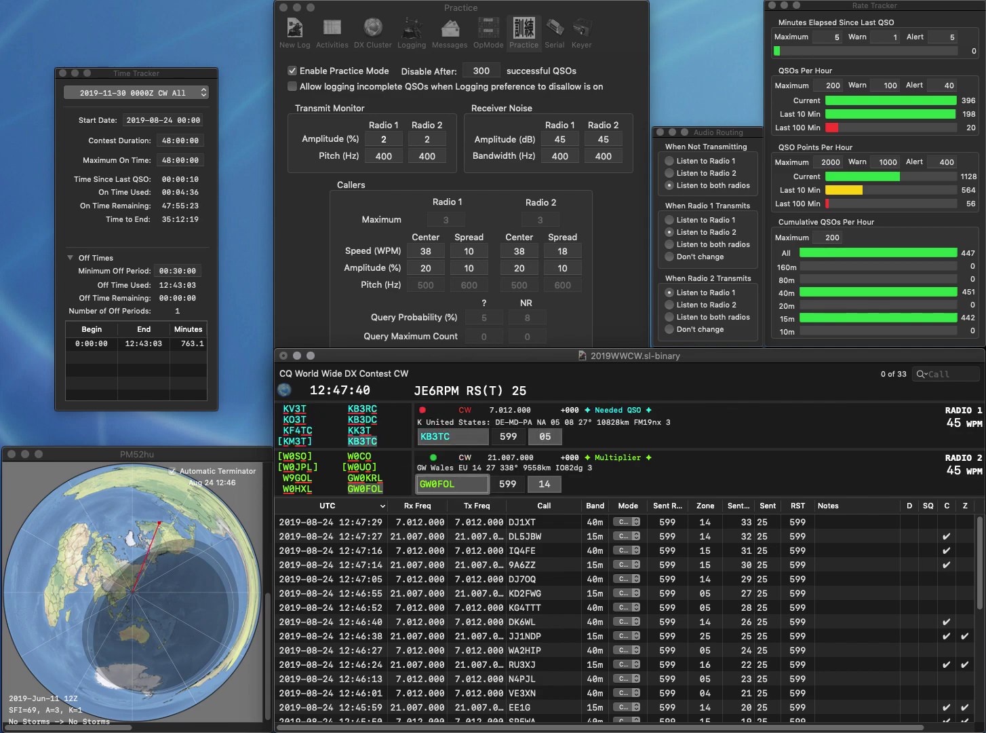
key(Return)
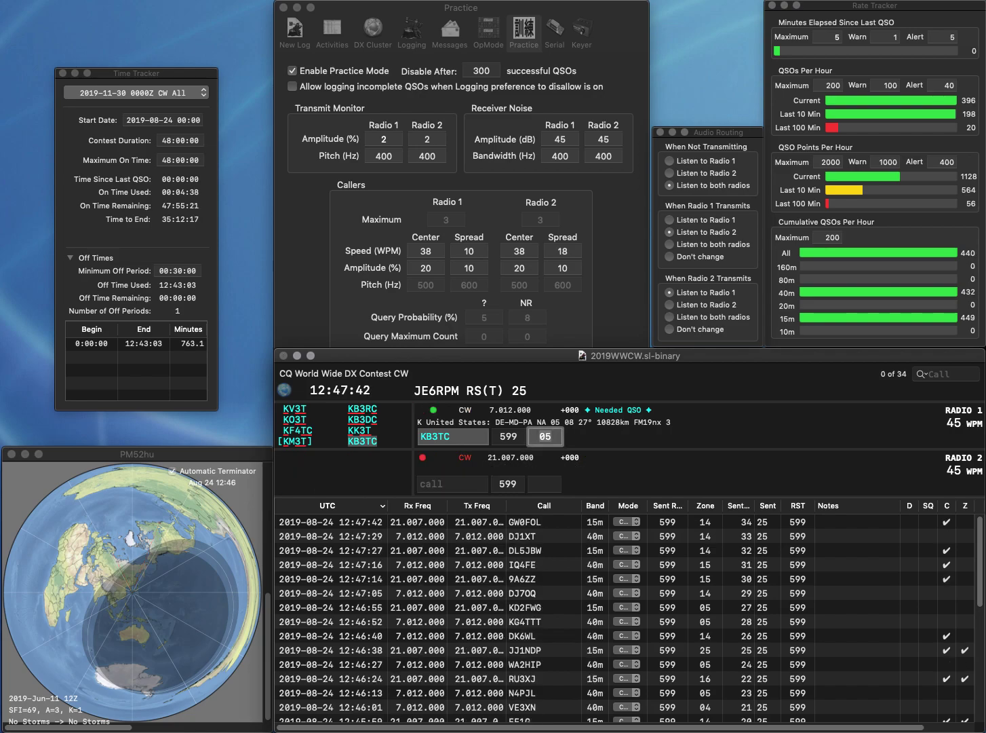
key(Return)
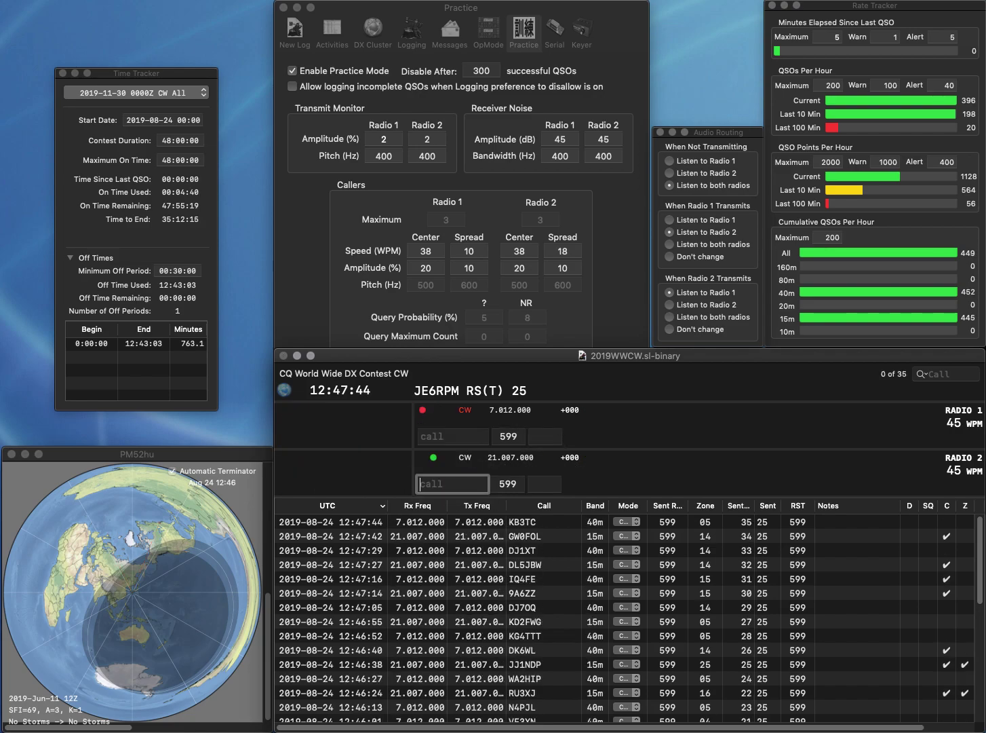
text(LY4BP)
key(Return)
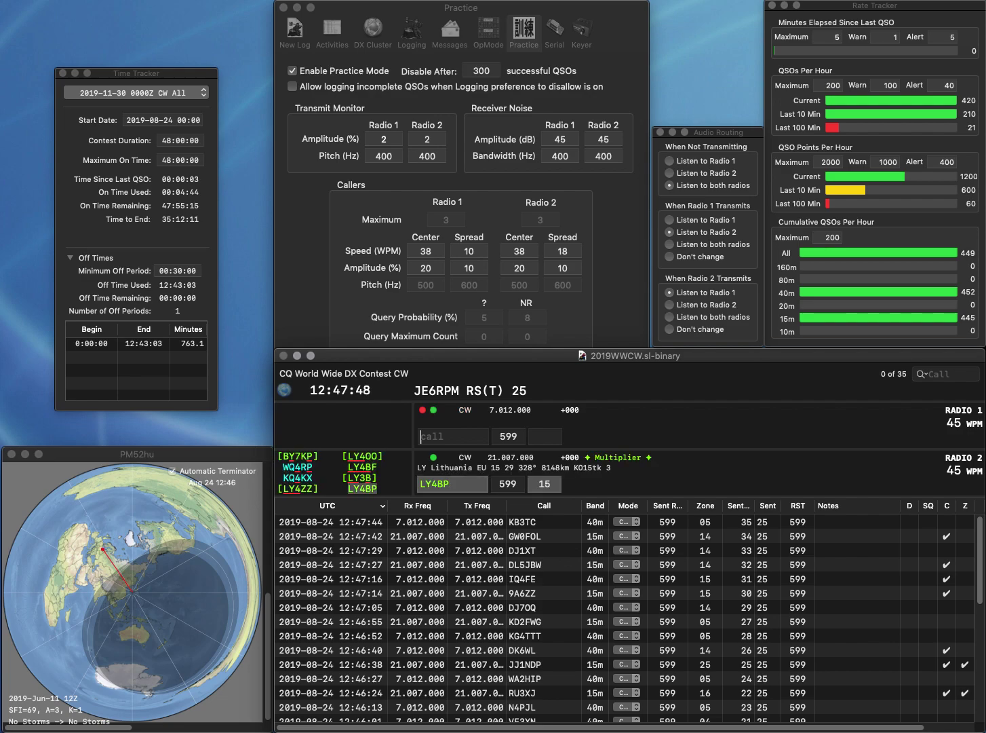
text(VK2WQ)
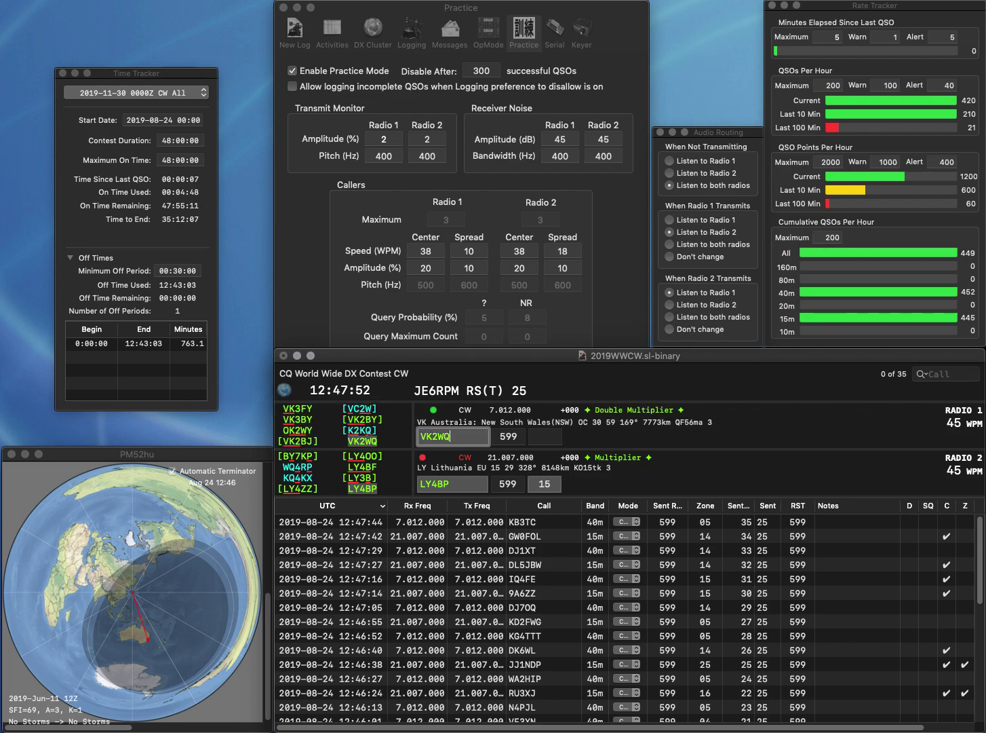
key(Return)
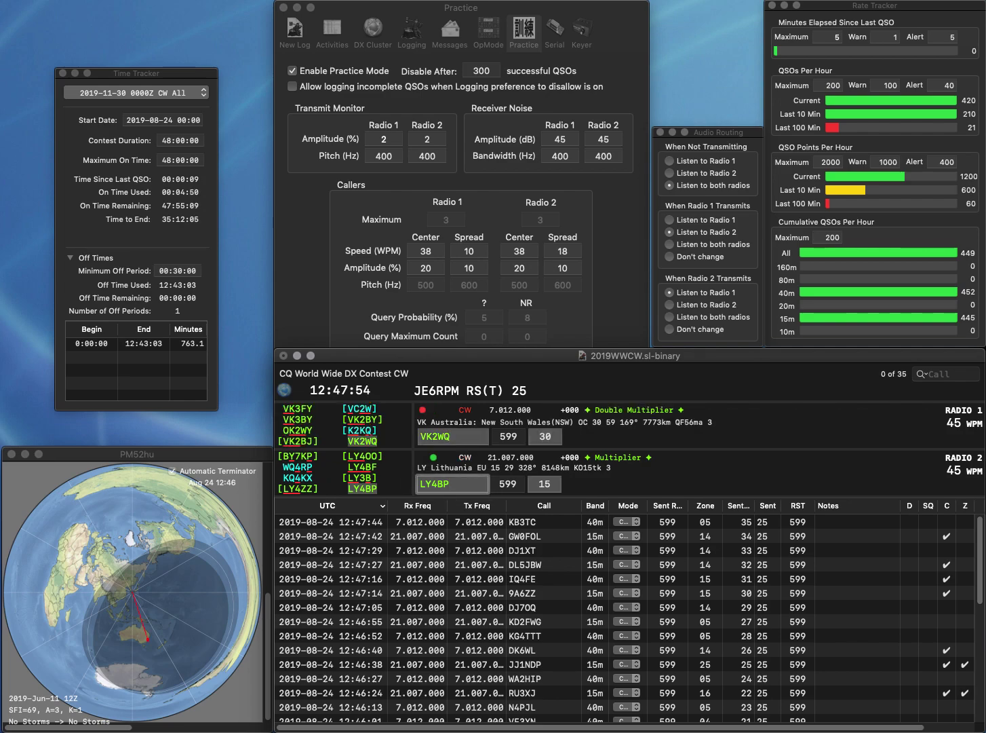
key(Return)
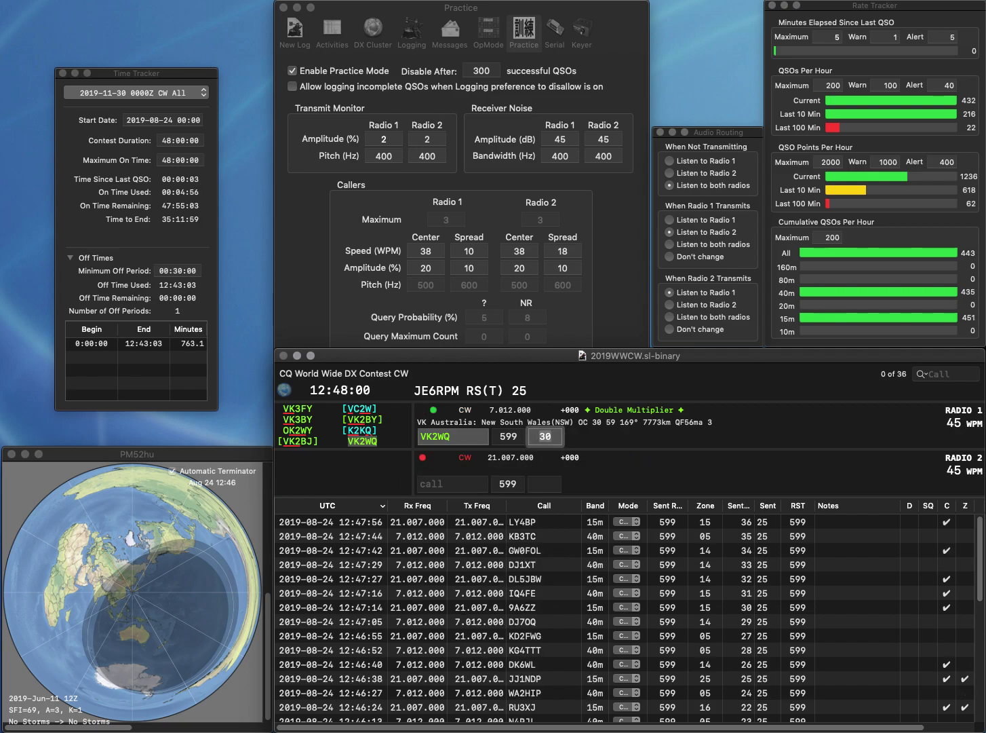
key(Return)
text(AC8VU)
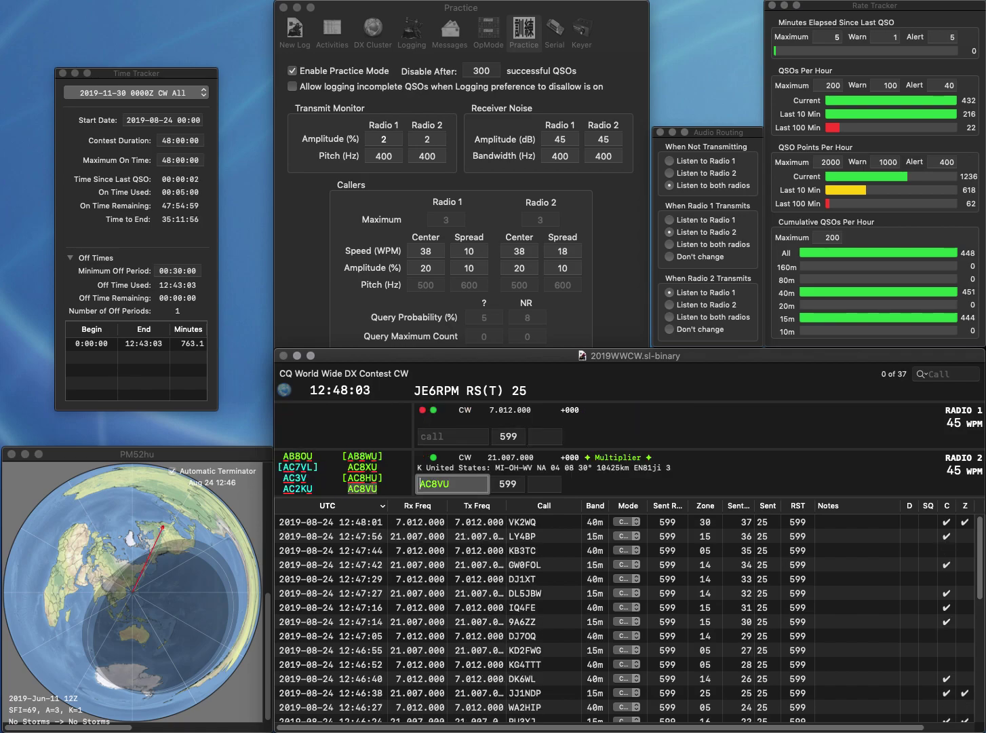
key(Return)
text(W)
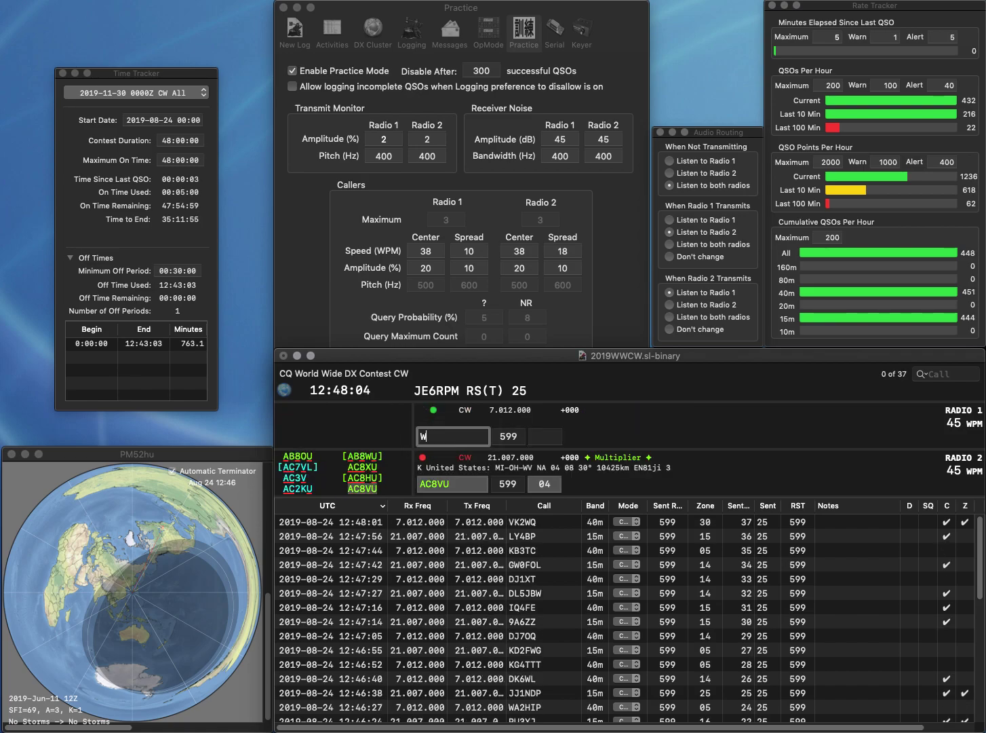
text(A6PKB)
key(Return)
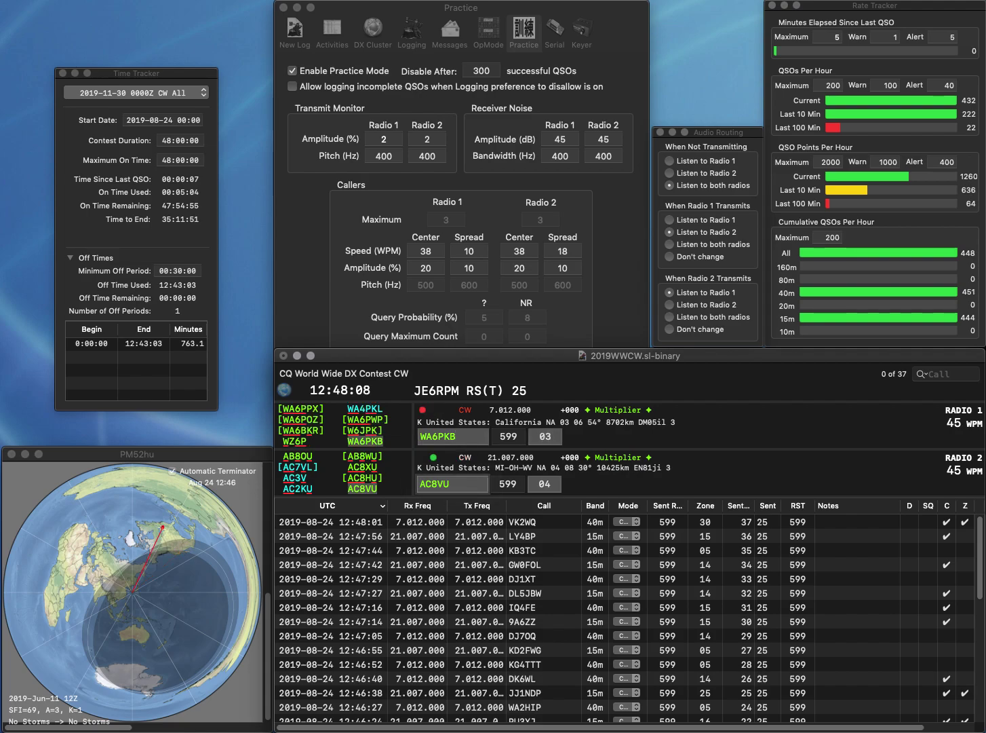
key(Return)
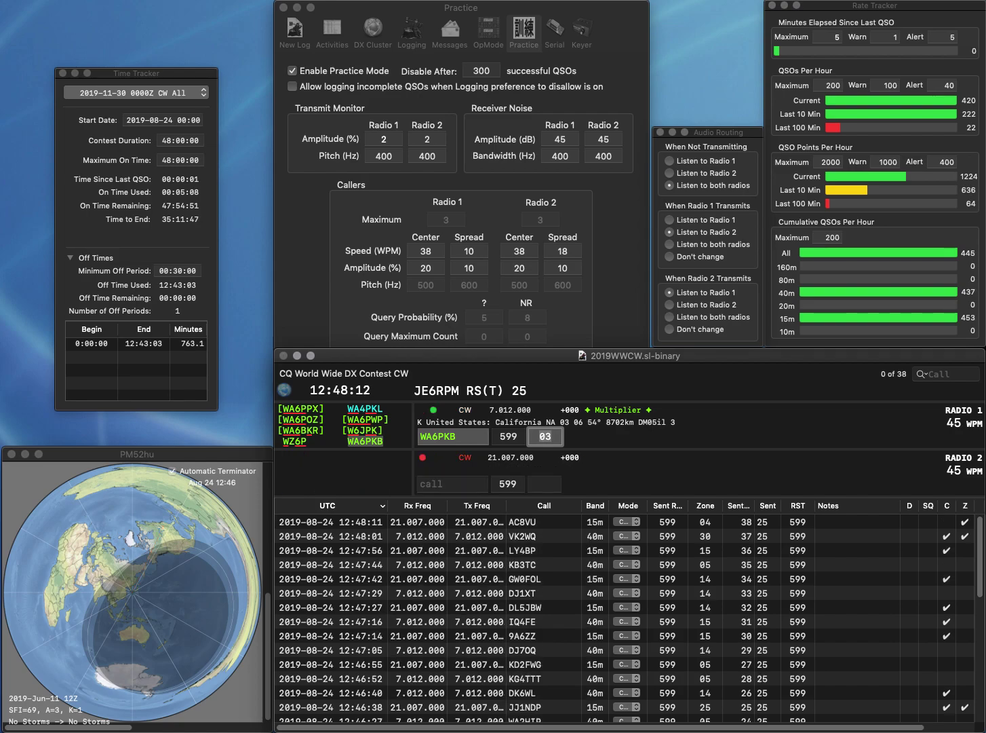
key(Return)
text(WC4AR)
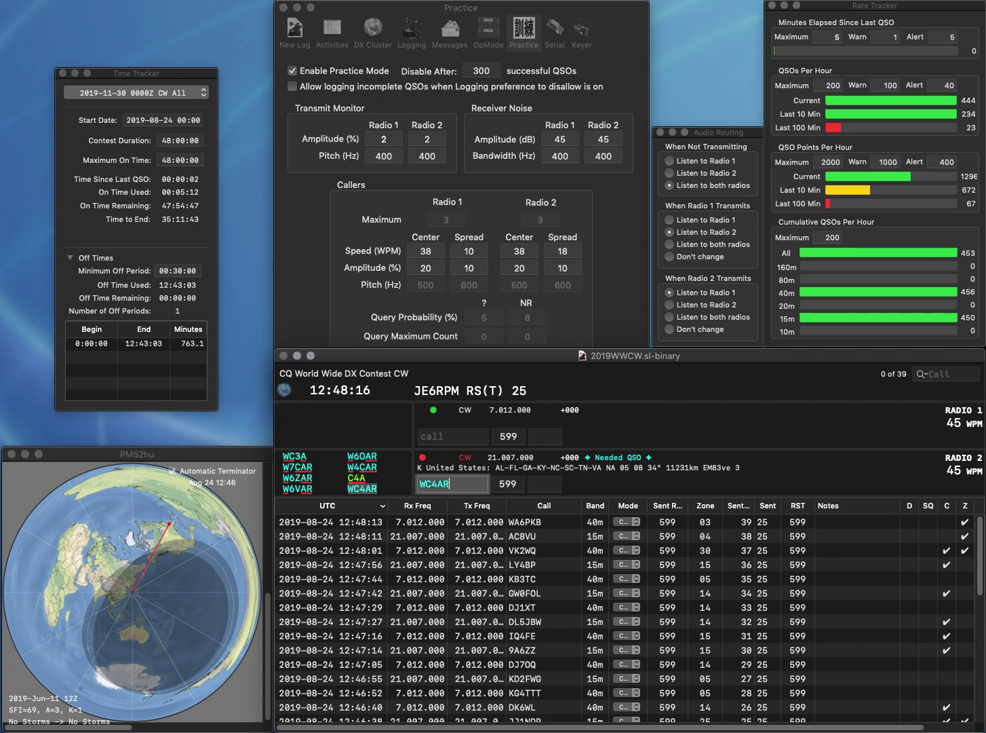
key(Return)
text(JK1NJH)
key(Return)
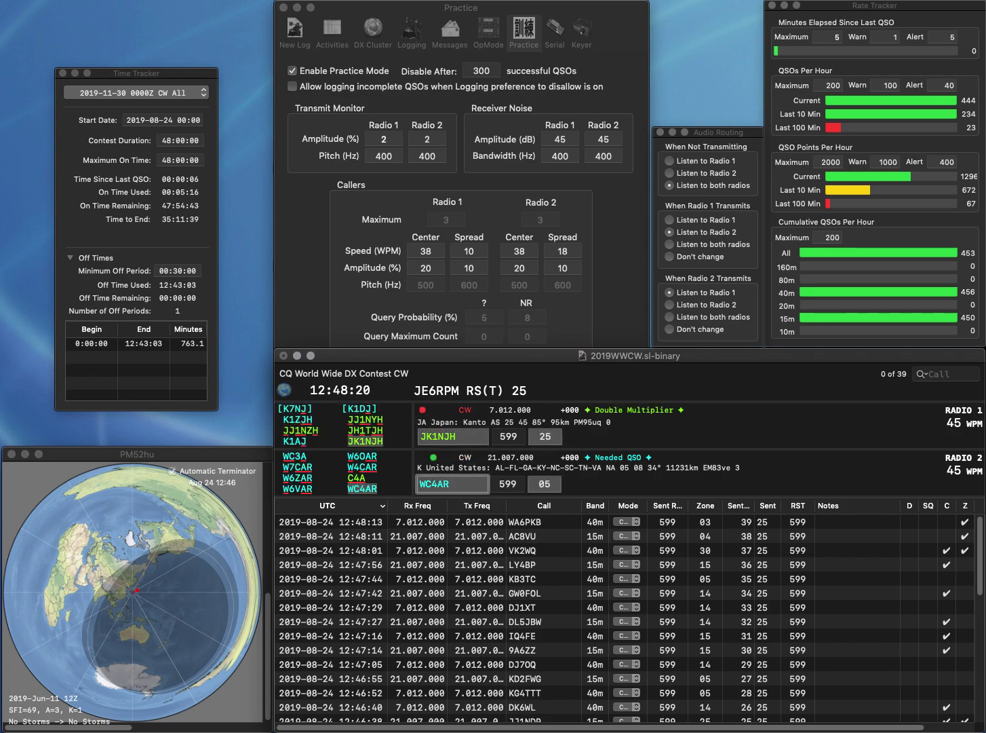
key(Return)
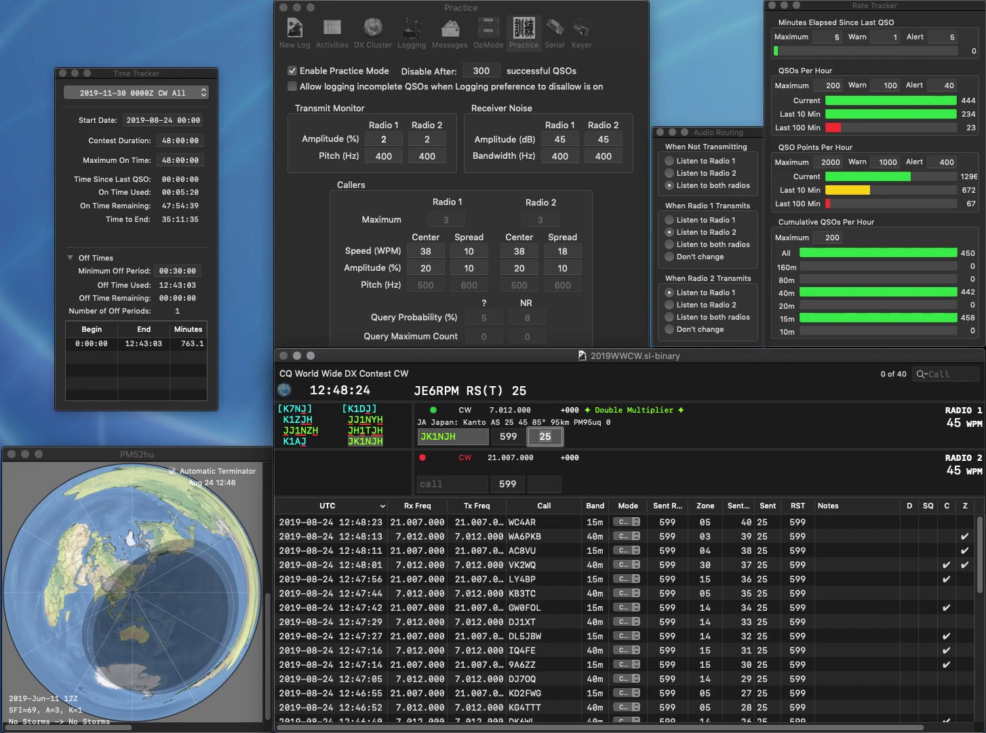
key(Return)
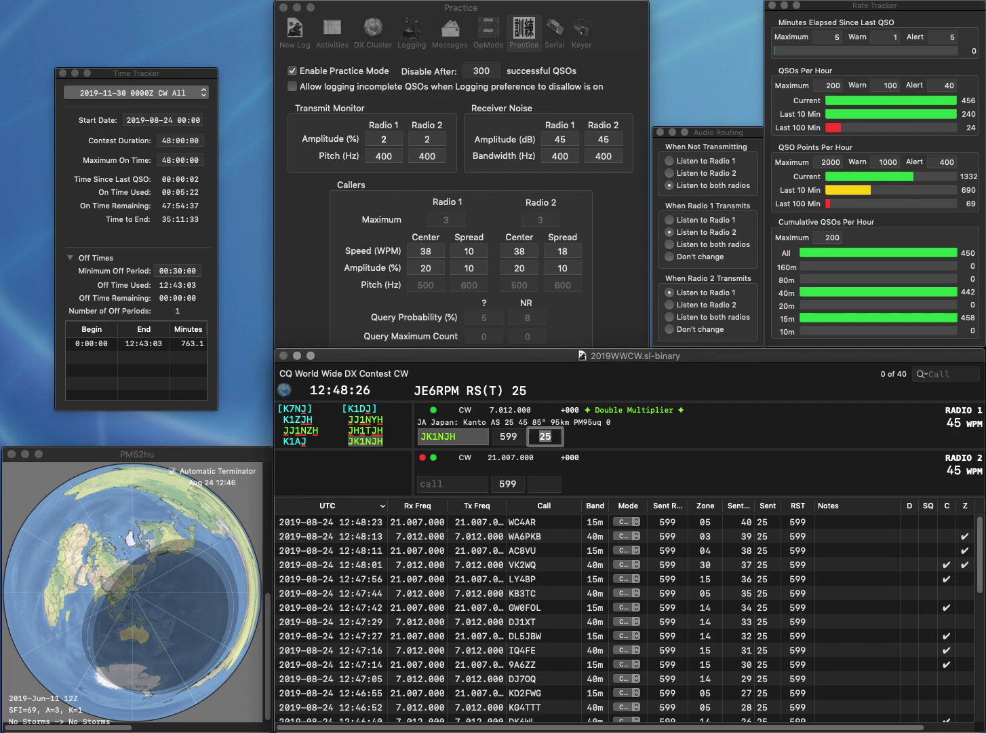
text(W8CZN)
key(Return)
text(VK)
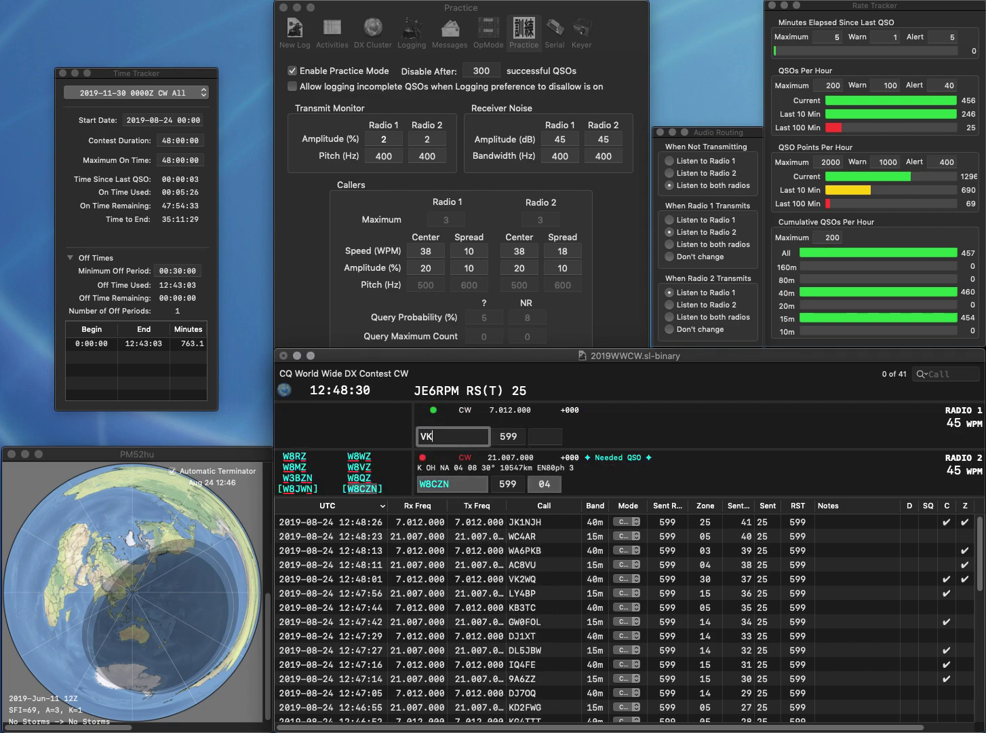
text(1G)
key(Return)
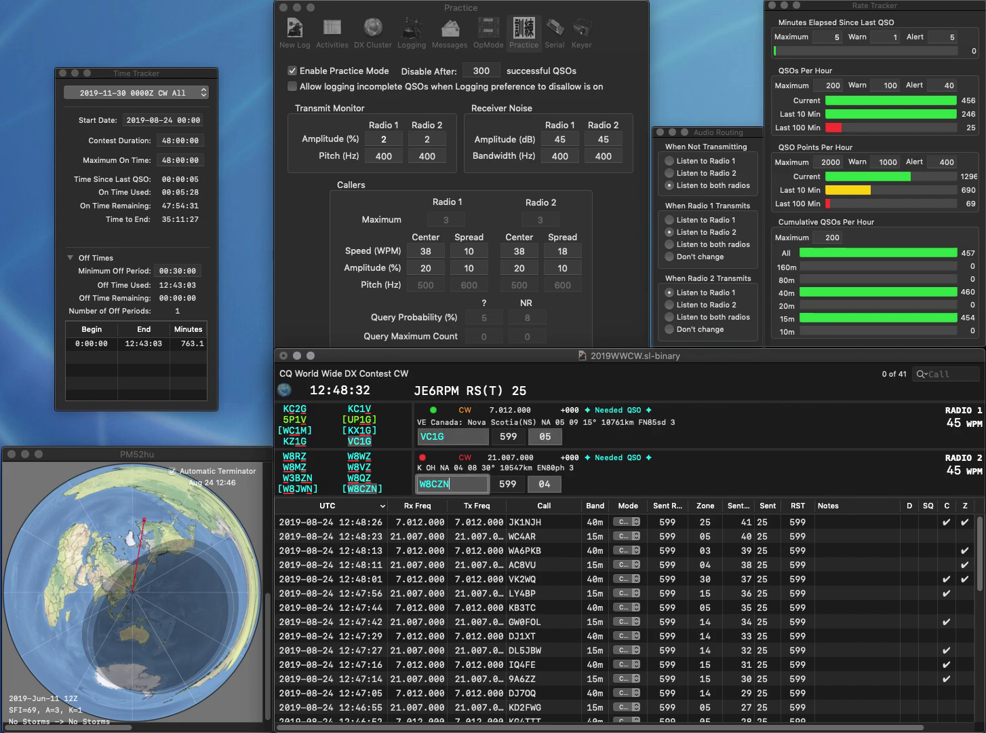
key(Return)
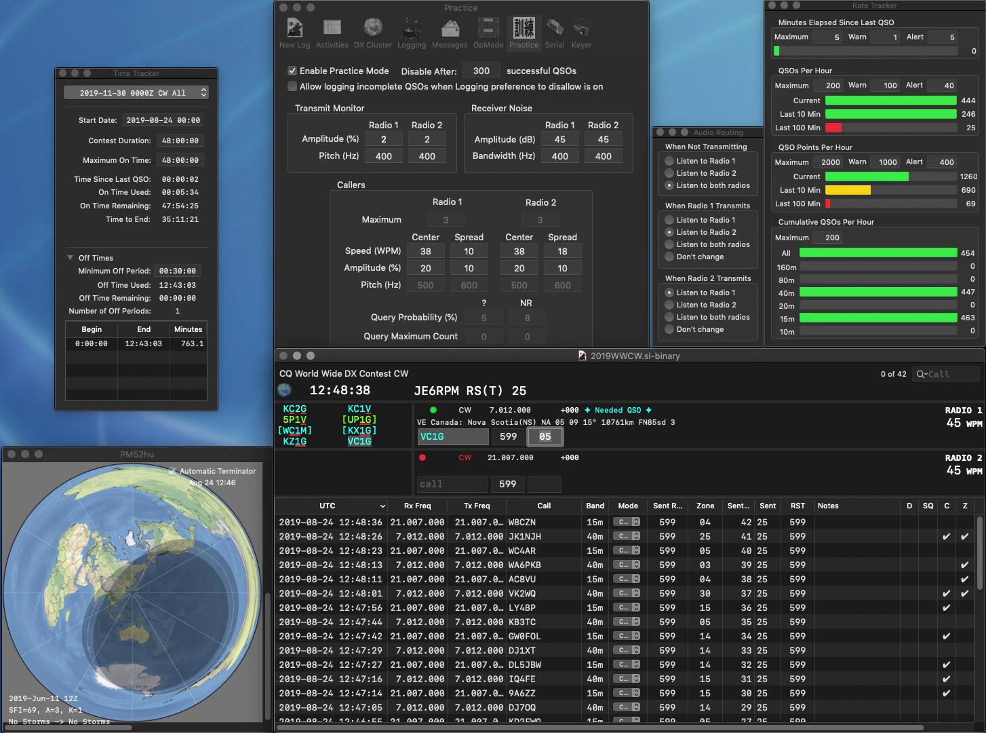
key(Return)
text(WN)
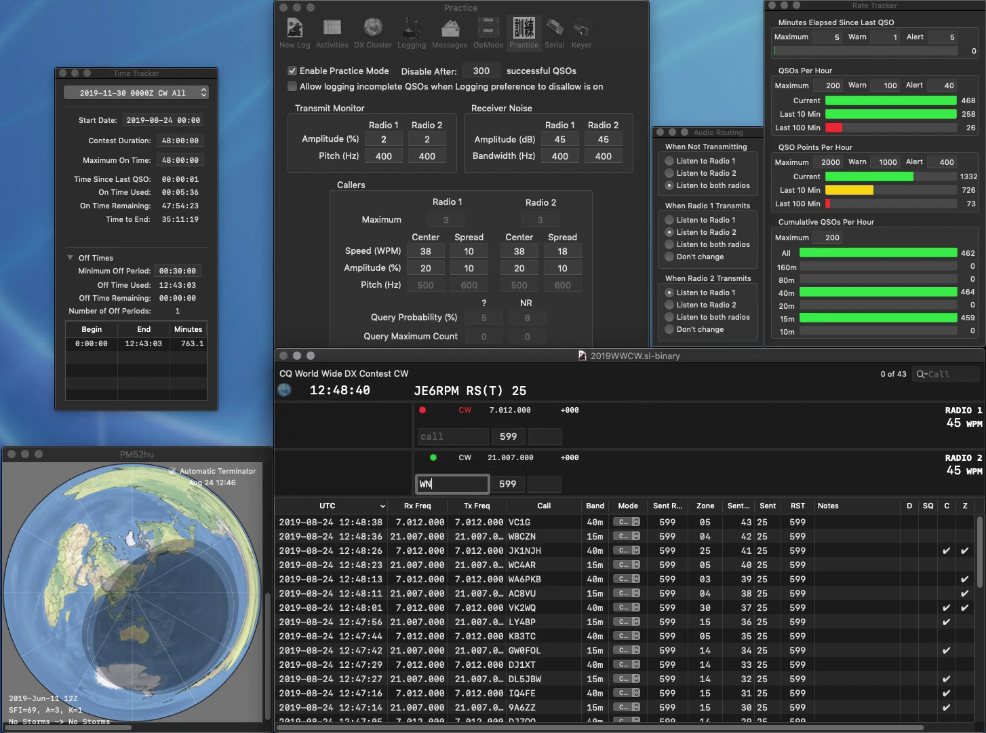
text(4N)
key(Return)
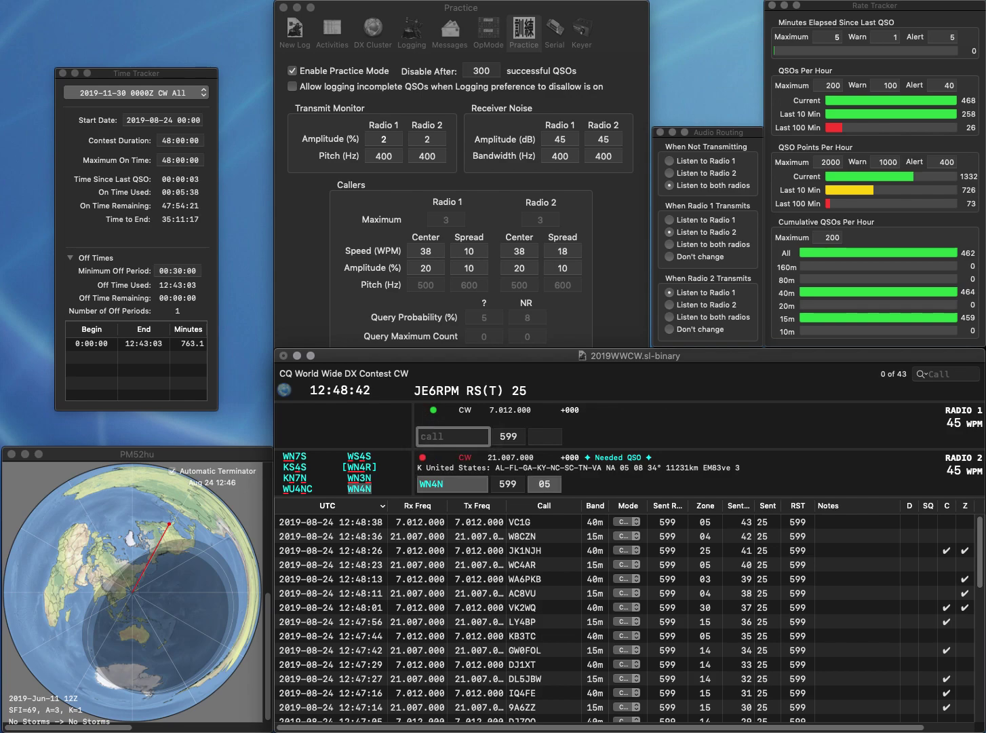
text(W2DPT)
key(Return)
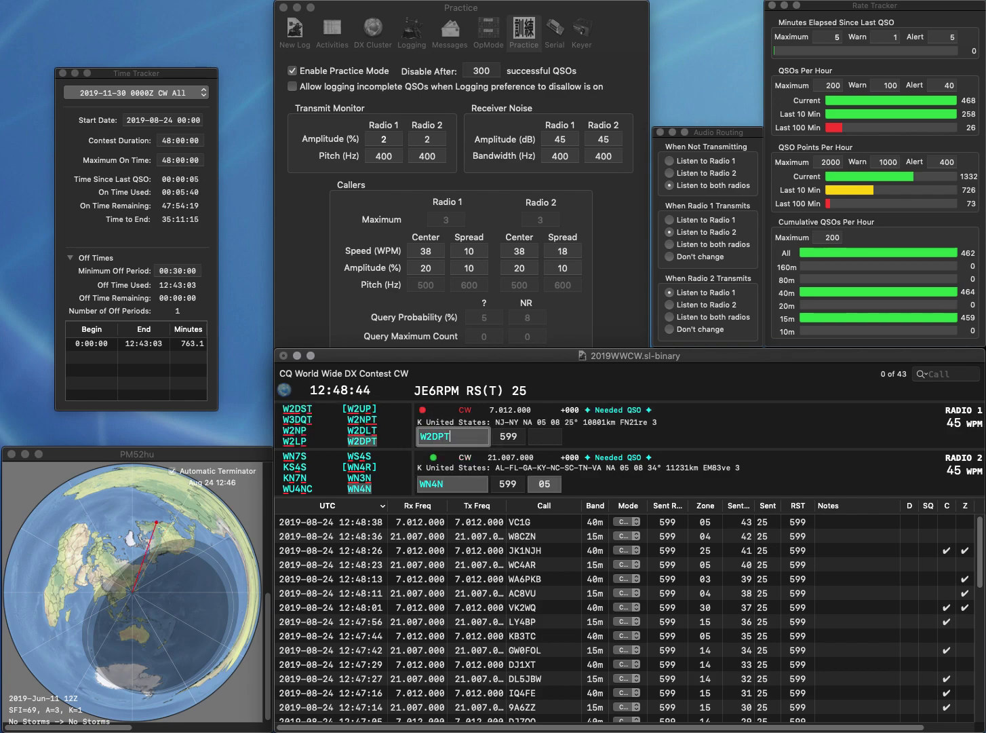
key(Return)
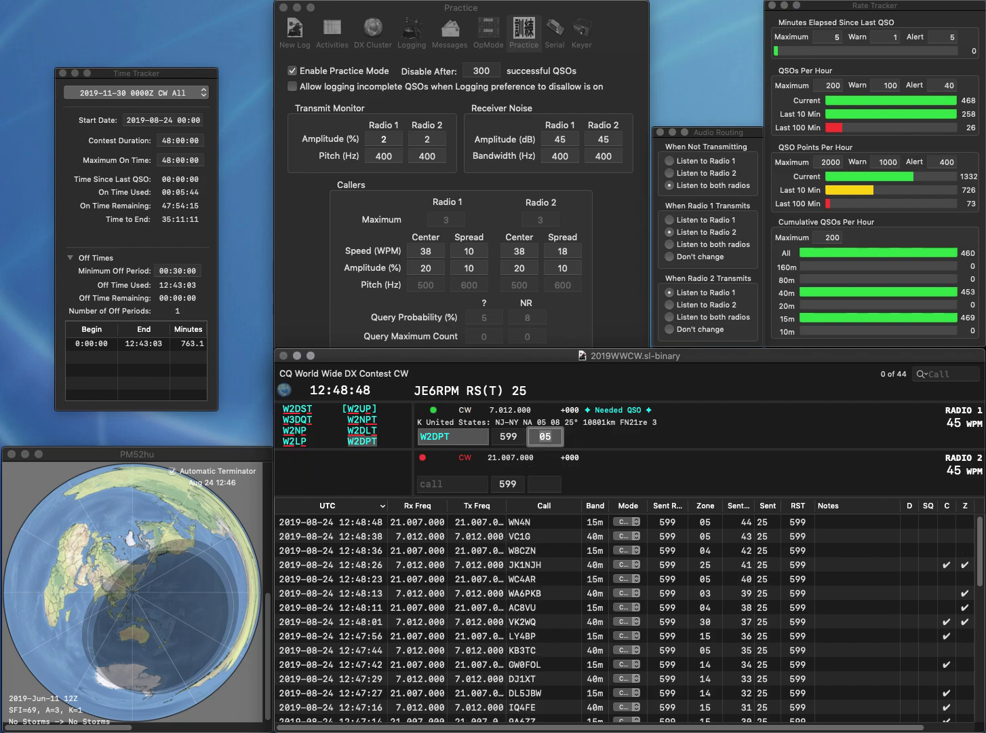
key(Return)
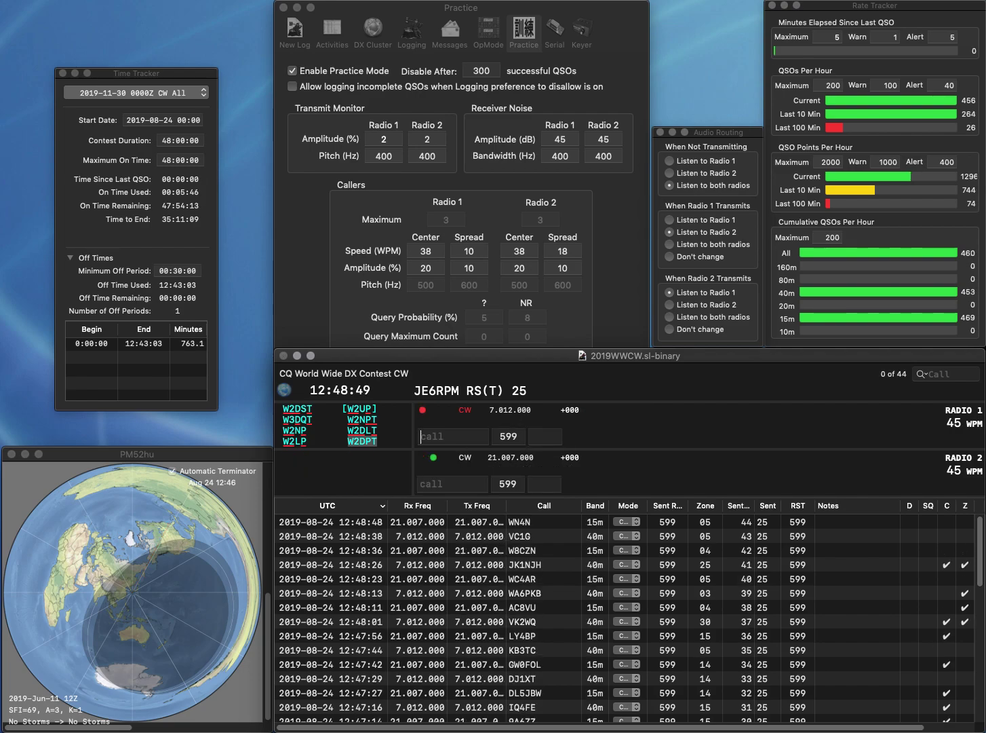
key(Return)
Enter VE9XX as the call on Radio 1 and send it.
text(VE)
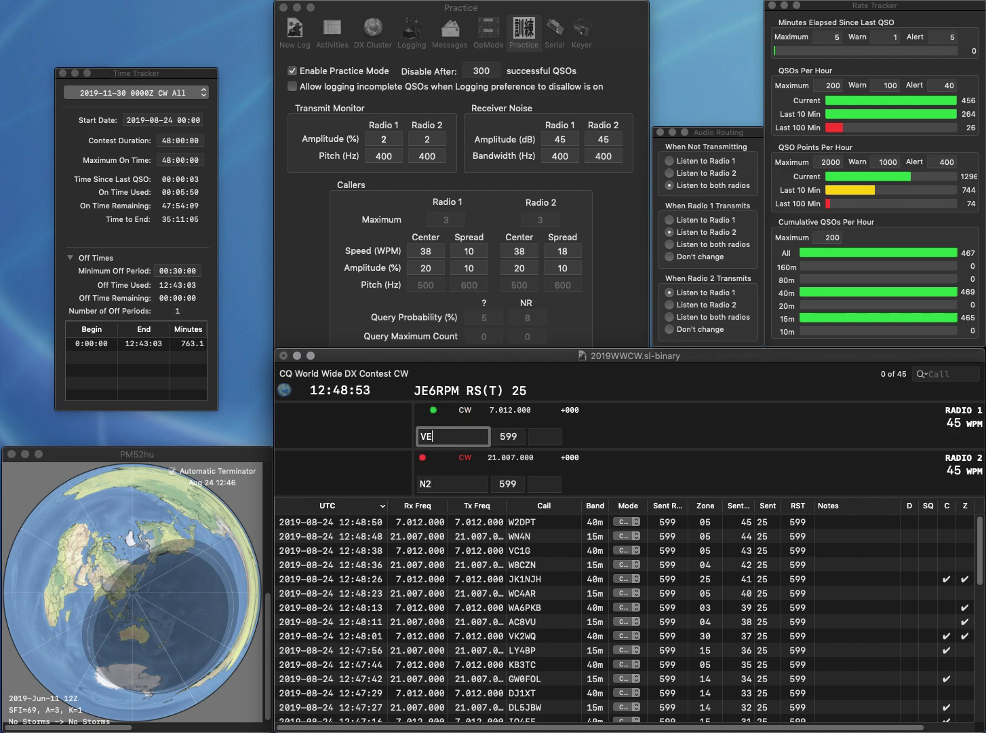
text(9XXX)
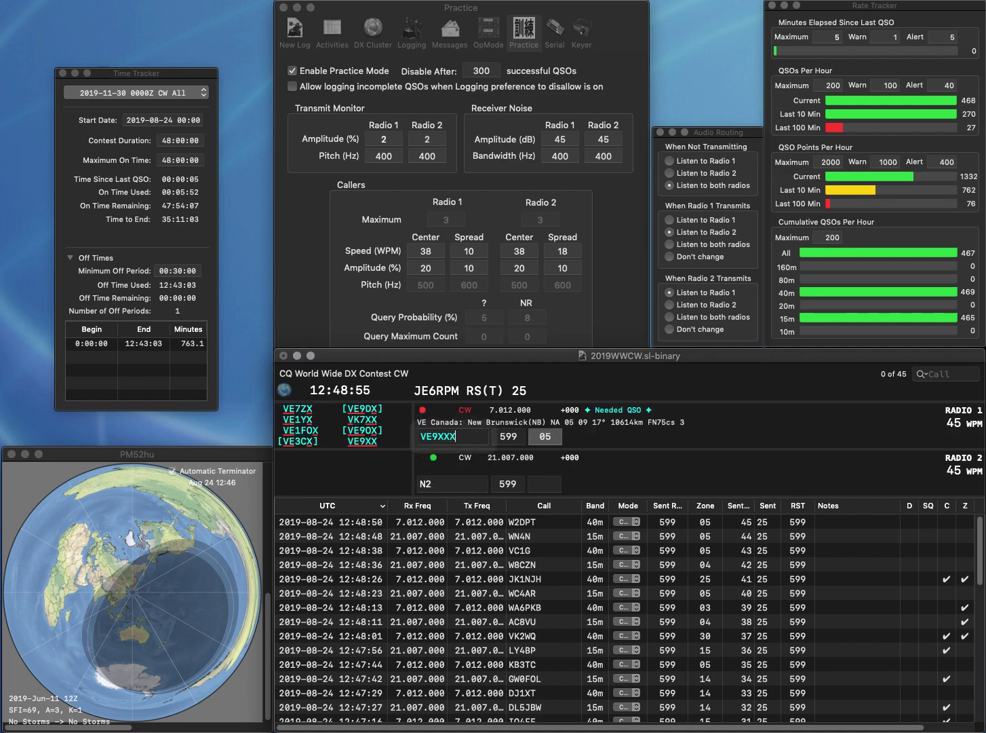
key(BackSpace)
key(Return)
Change the partial call on Radio 2 to KR and send it, and log the VE9XX contact on Radio 1.
text(KR)
key(Left)
key(Left)
key(Left)
key(BackSpace)
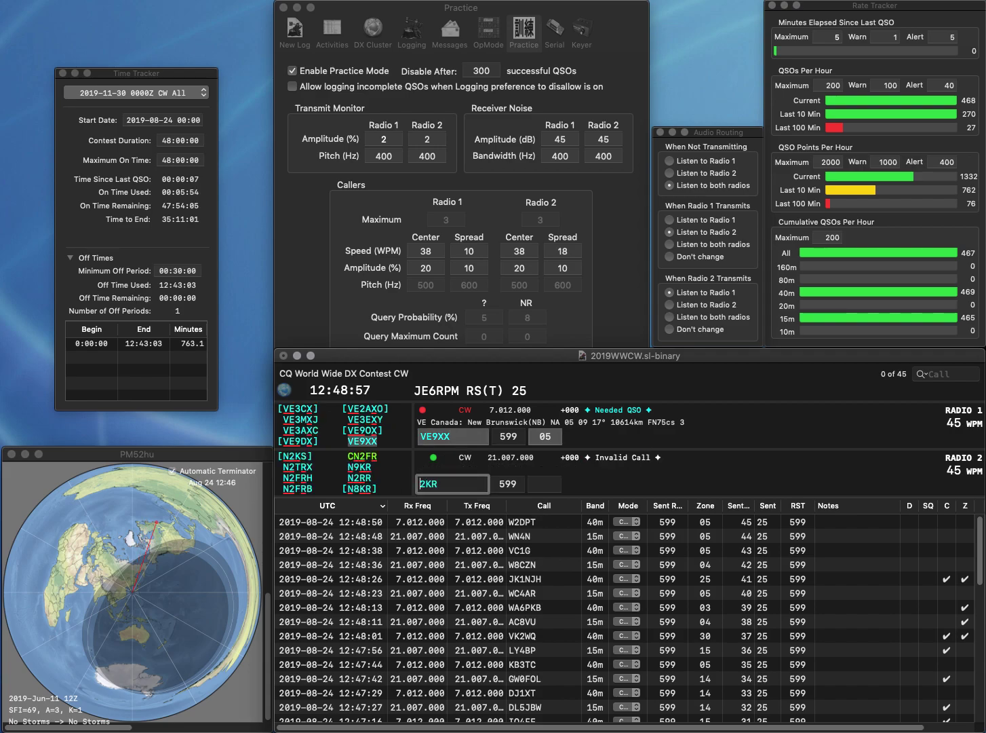
key(Delete)
key(Return)
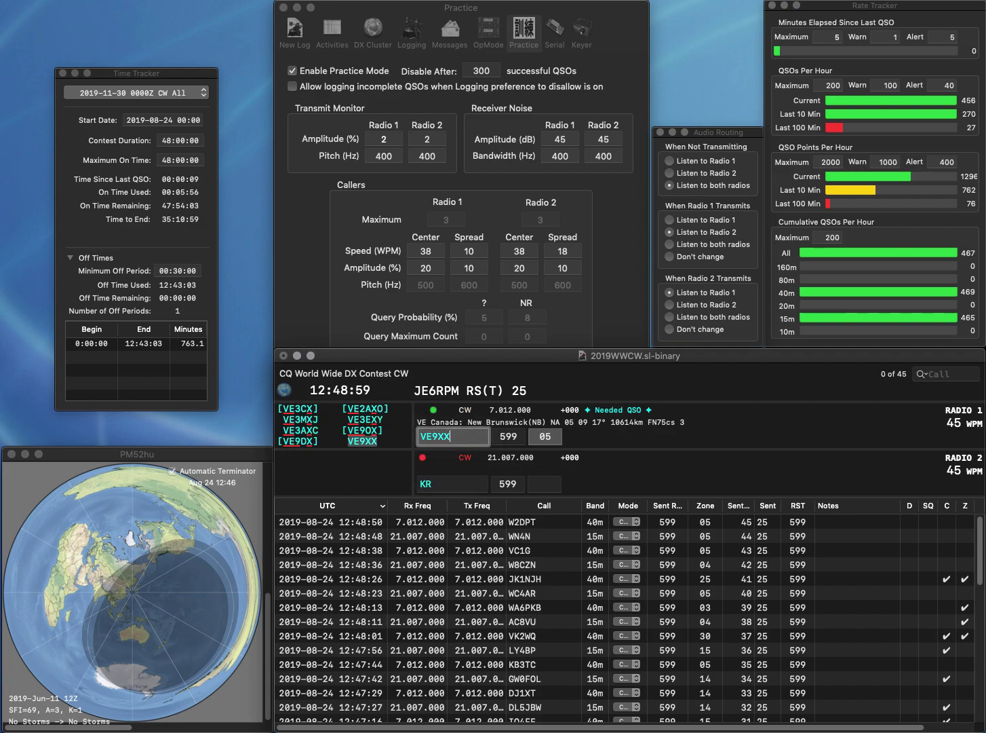
key(Return)
text(N9)
key(Return)
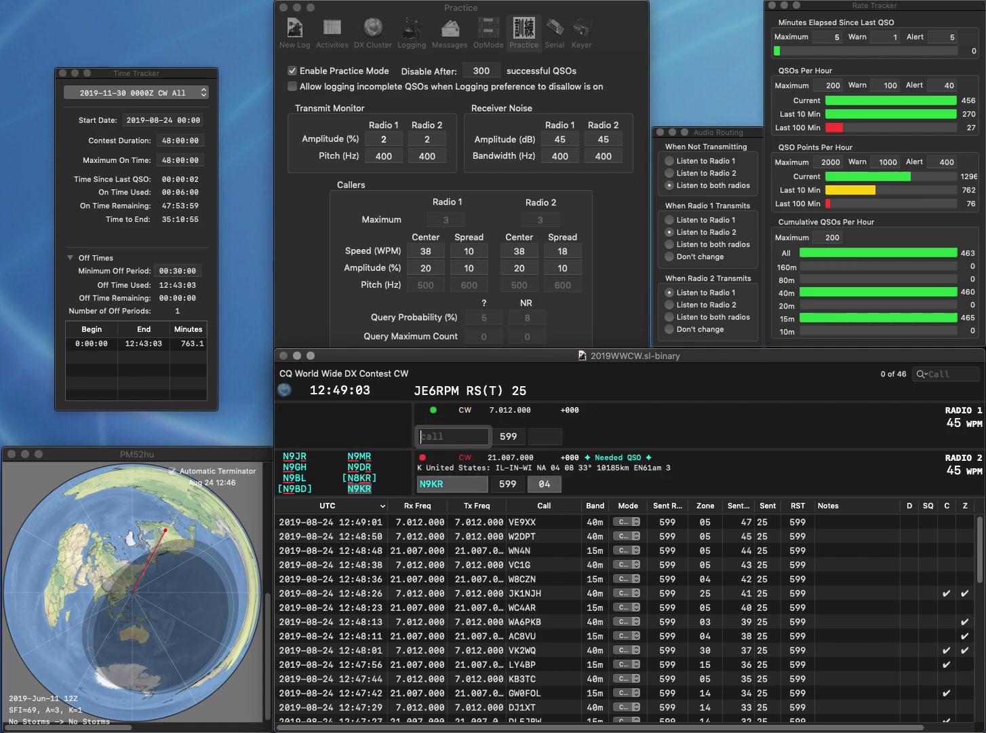
text(RM3DA)
key(Return)
key(Tab)
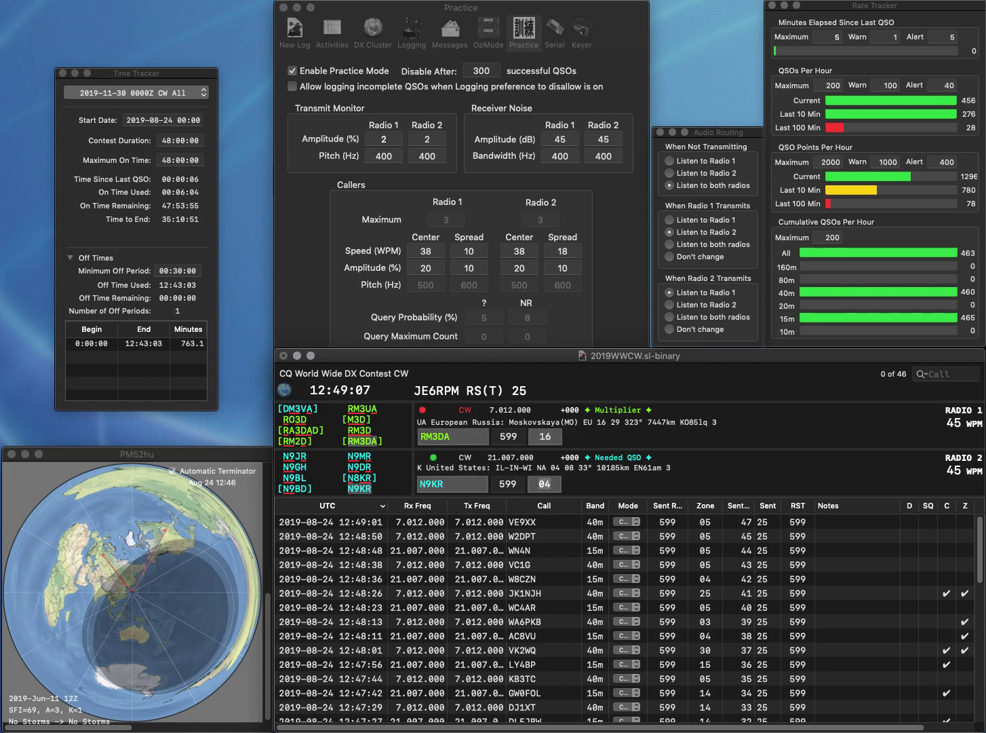
key(Return)
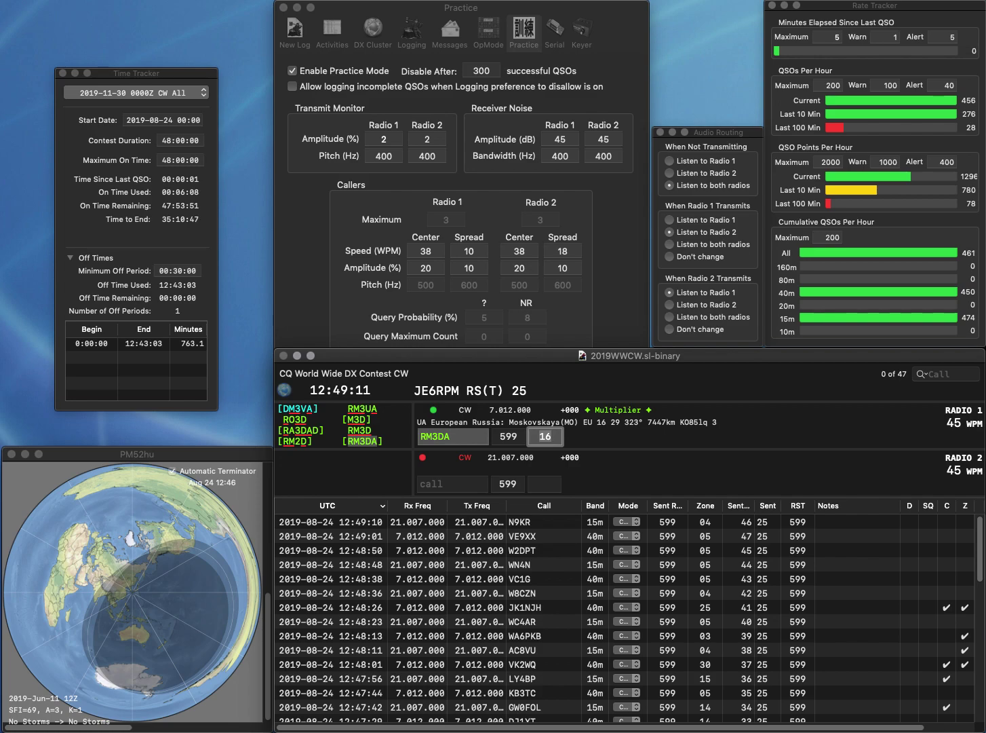
key(Return)
text(N3)
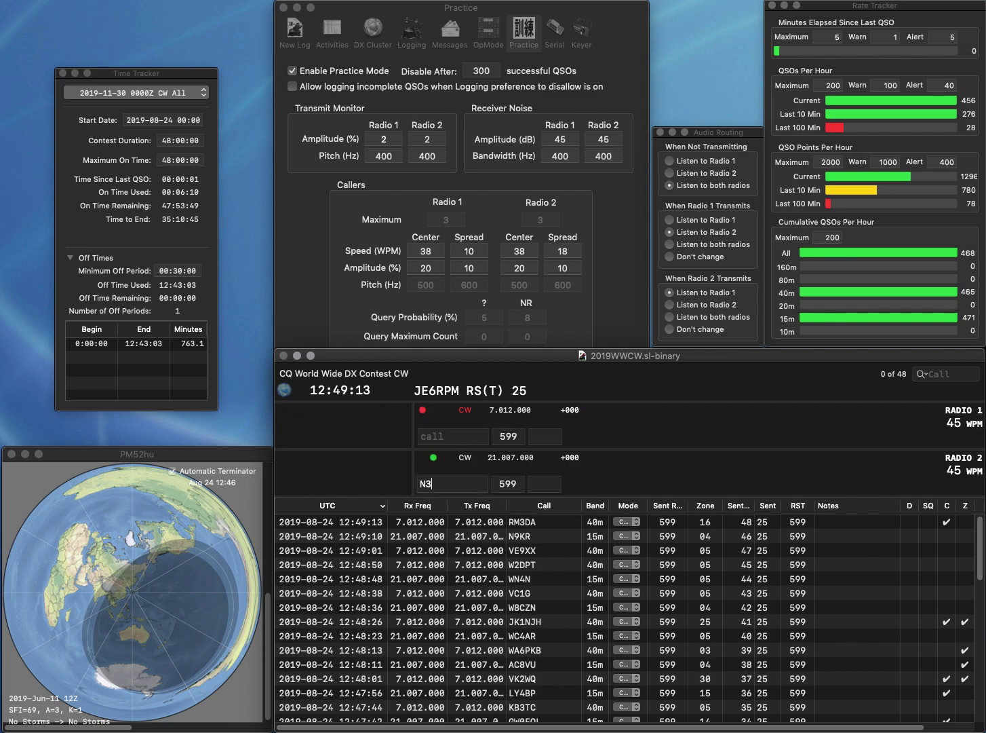
text(NVA)
key(Return)
text(BG5BW)
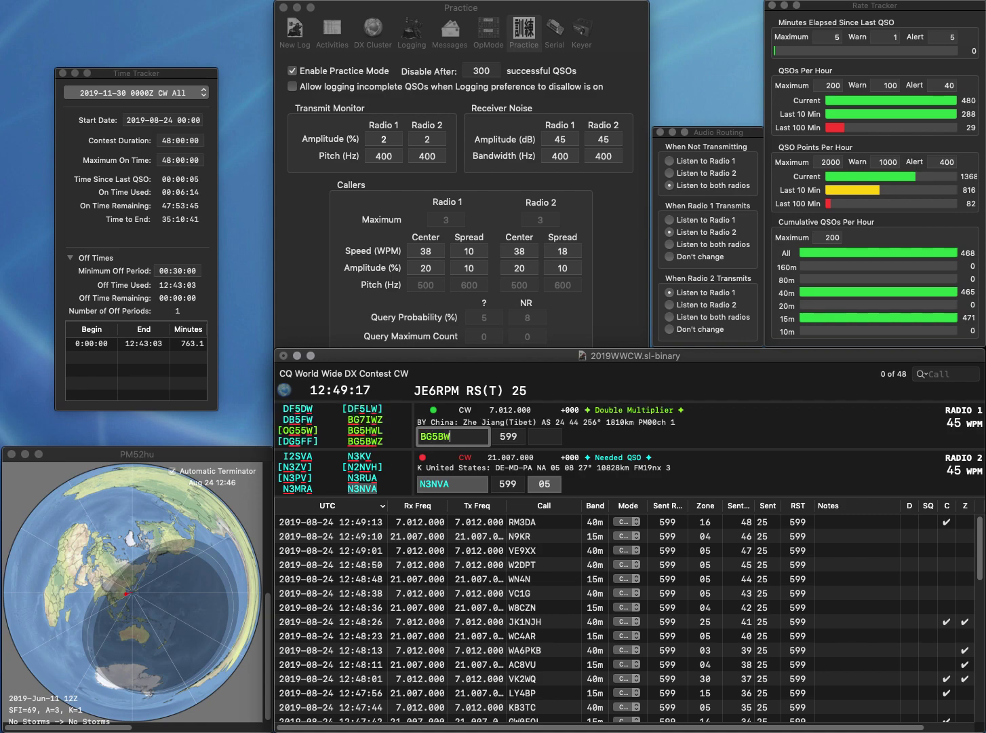
text(Z)
key(Return)
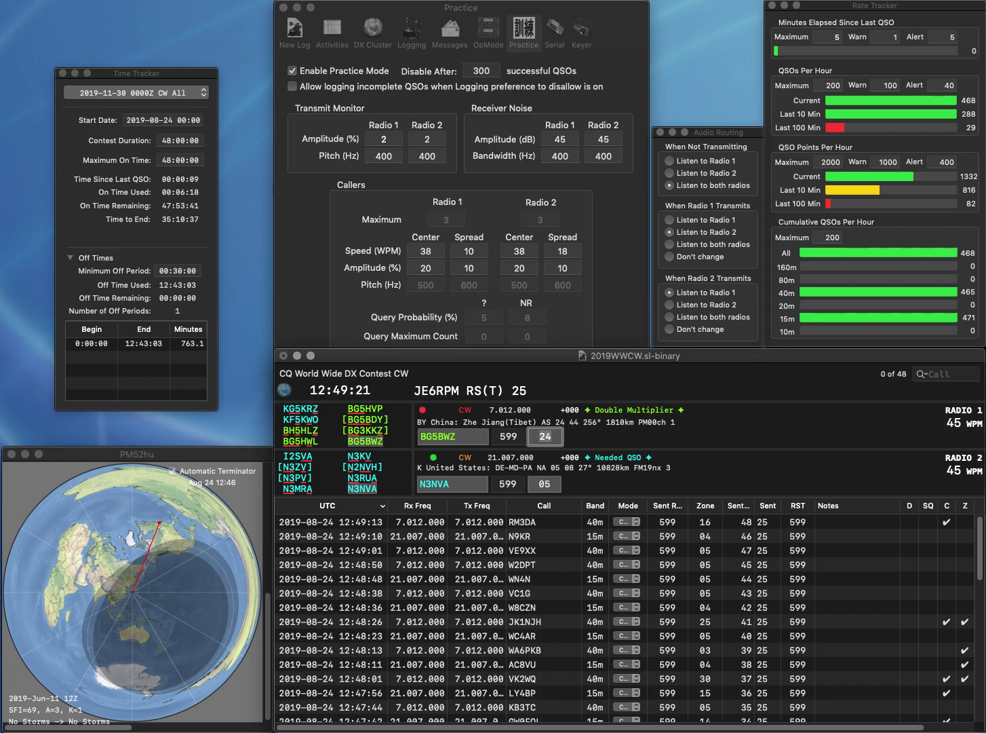
key(Return)
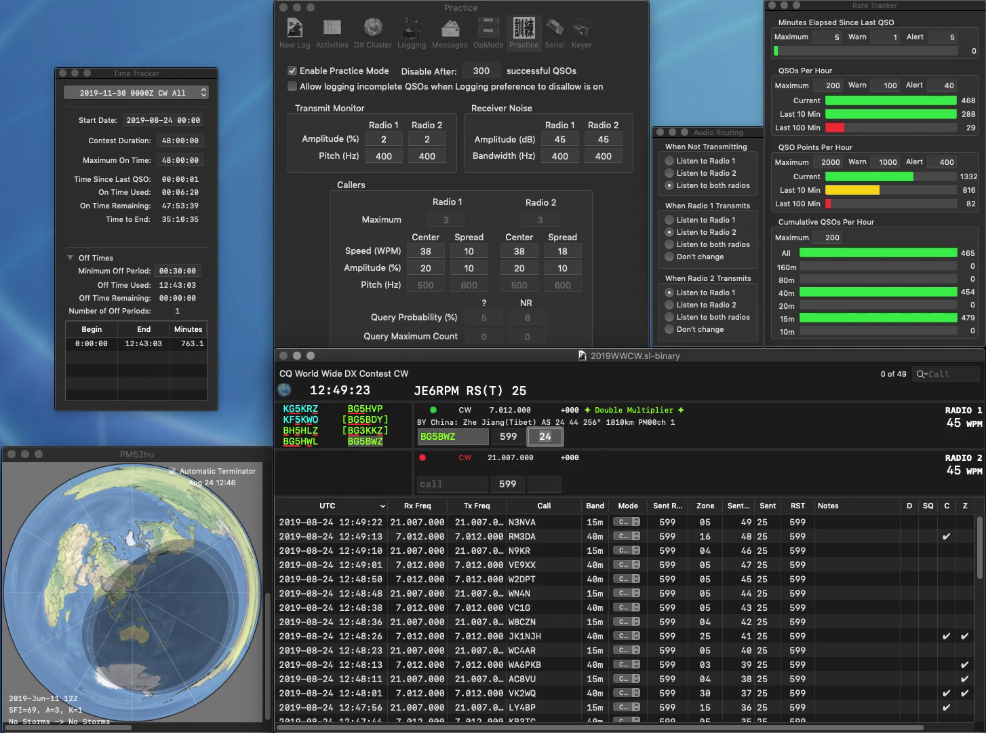
key(Return)
text(WB)
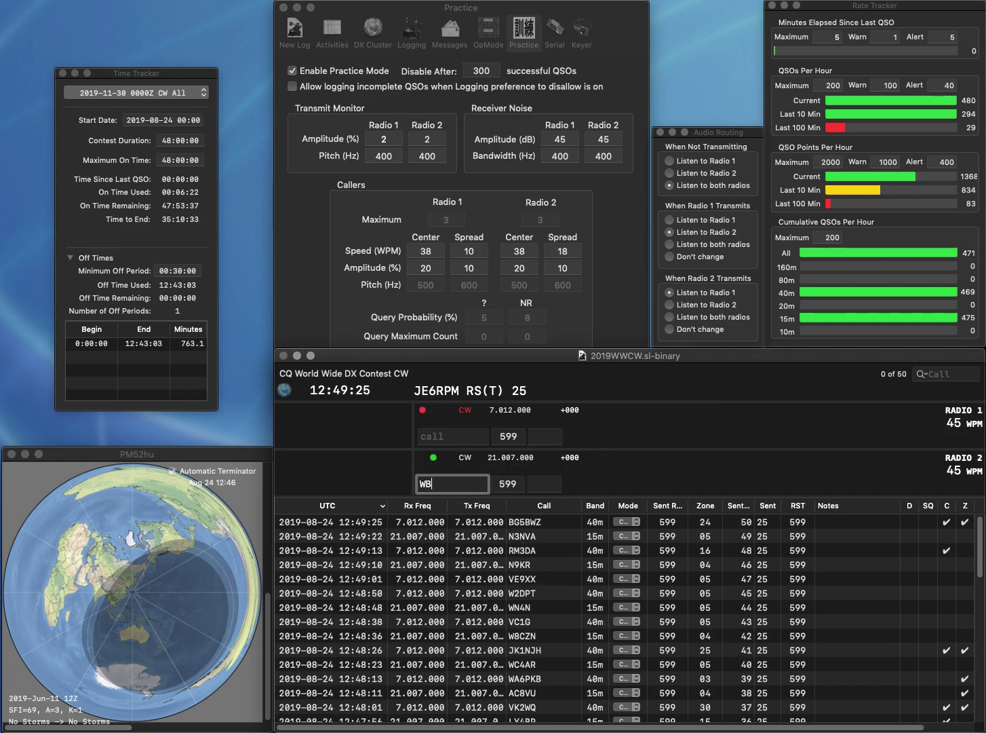
text(2EZG)
key(Return)
text(M0BPQ)
key(Return)
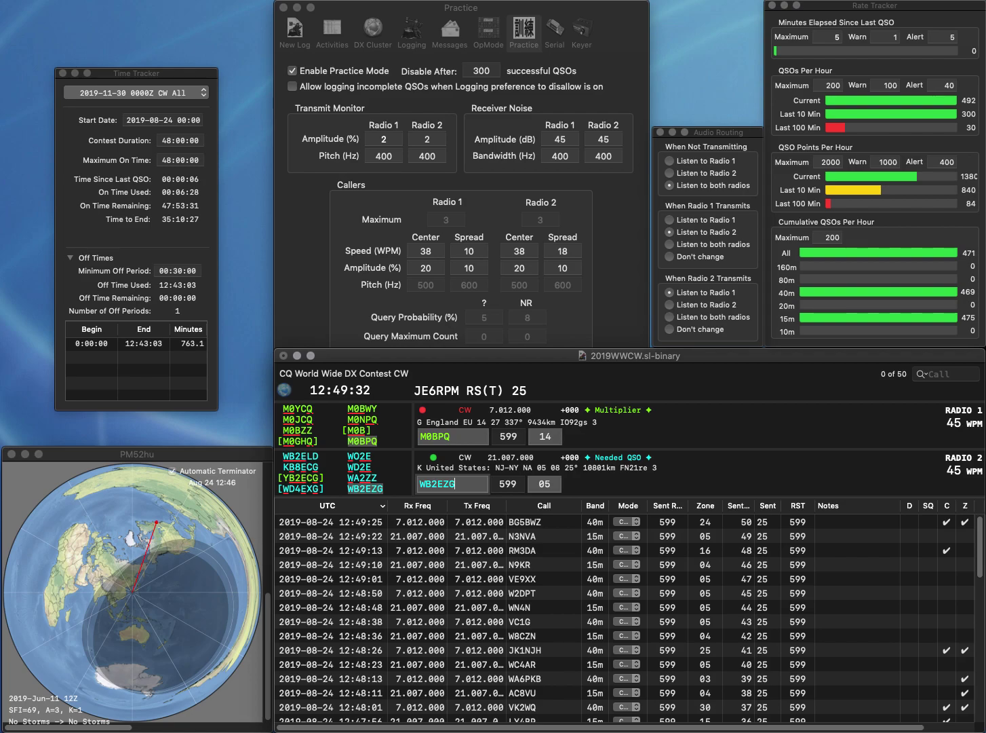
key(Return)
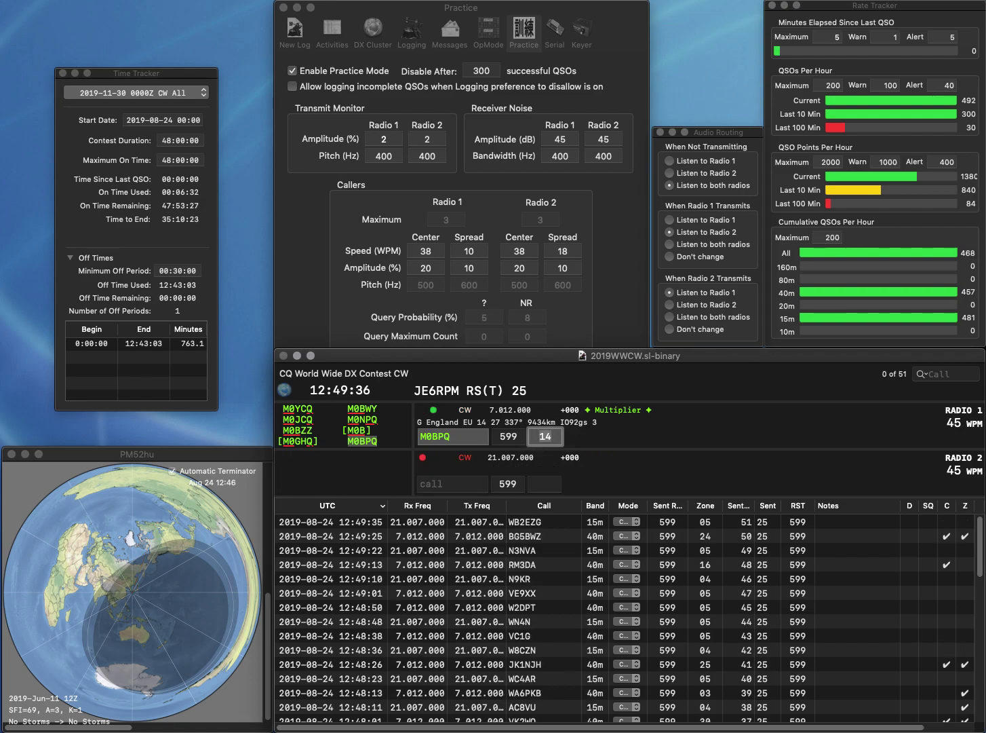
key(Return)
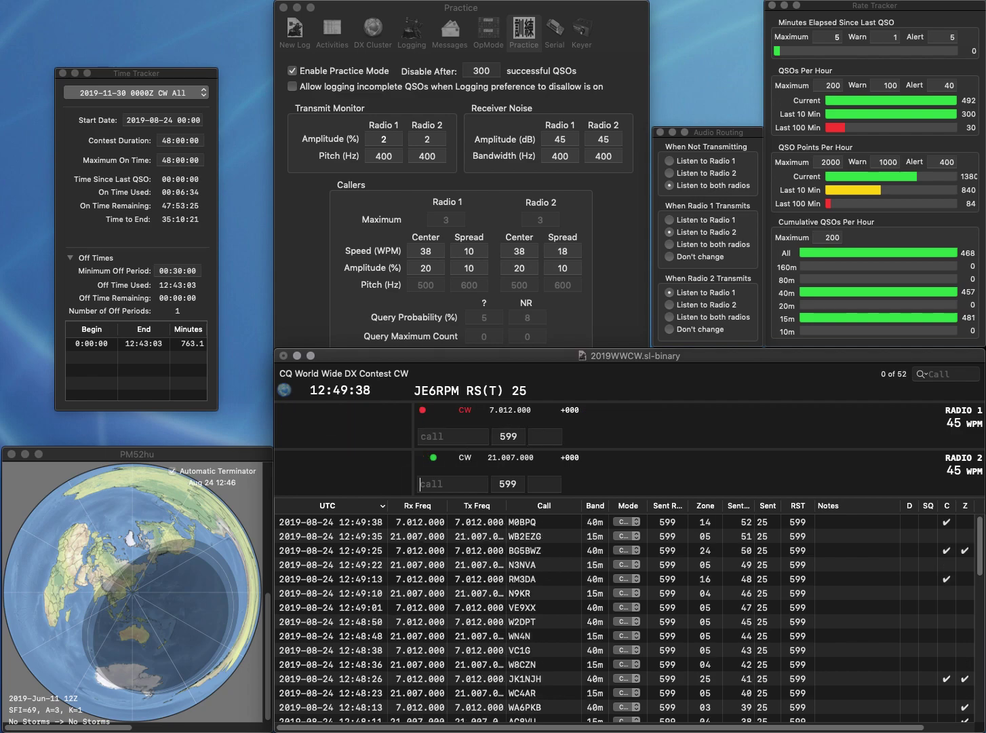
text(KN2YX)
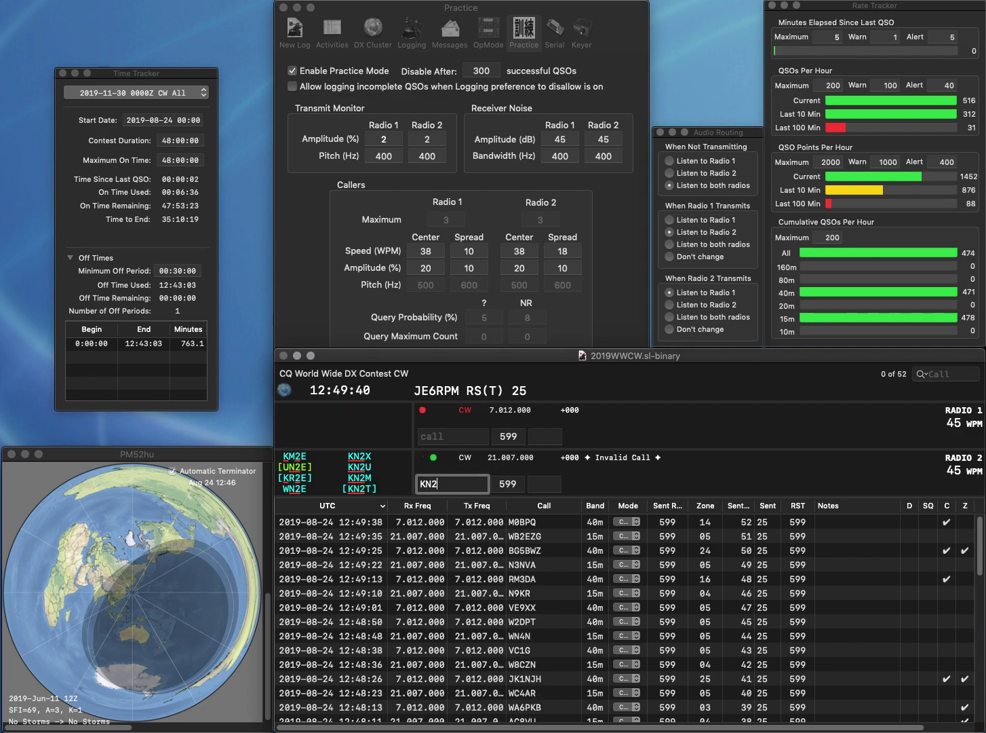
text(8HI)
key(Down)
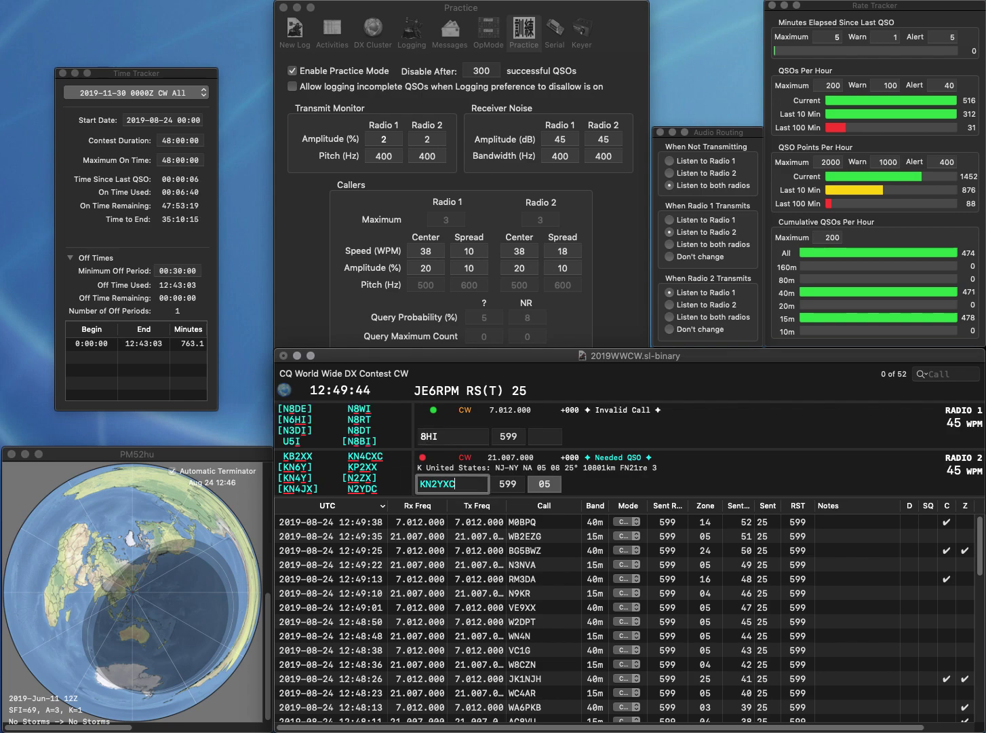
key(Return)
key(BackSpace)
text(N4)
key(Delete)
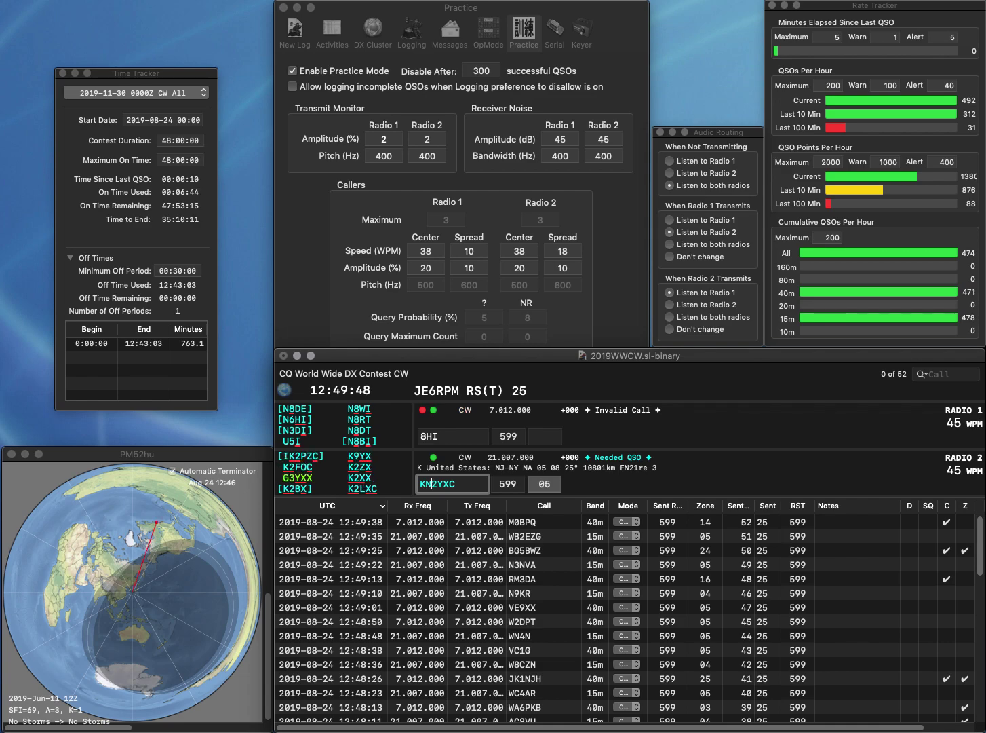
key(Left)
key(Left)
key(BackSpace)
text(3)
key(Up)
key(Return)
key(Down)
key(Return)
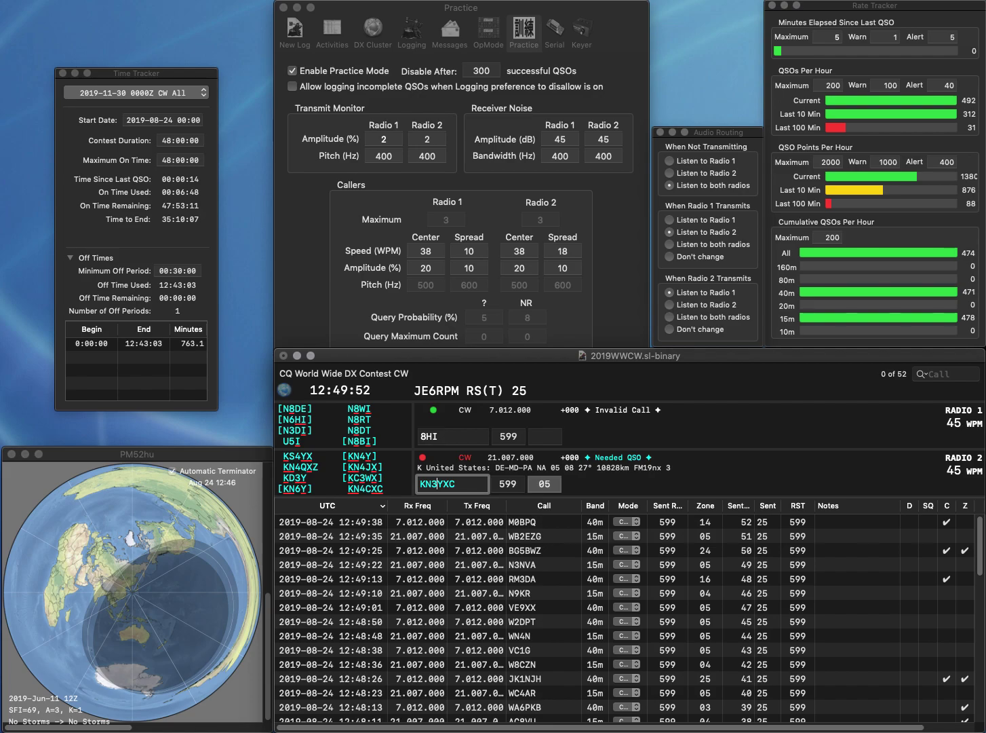
text(AN7)
key(Delete)
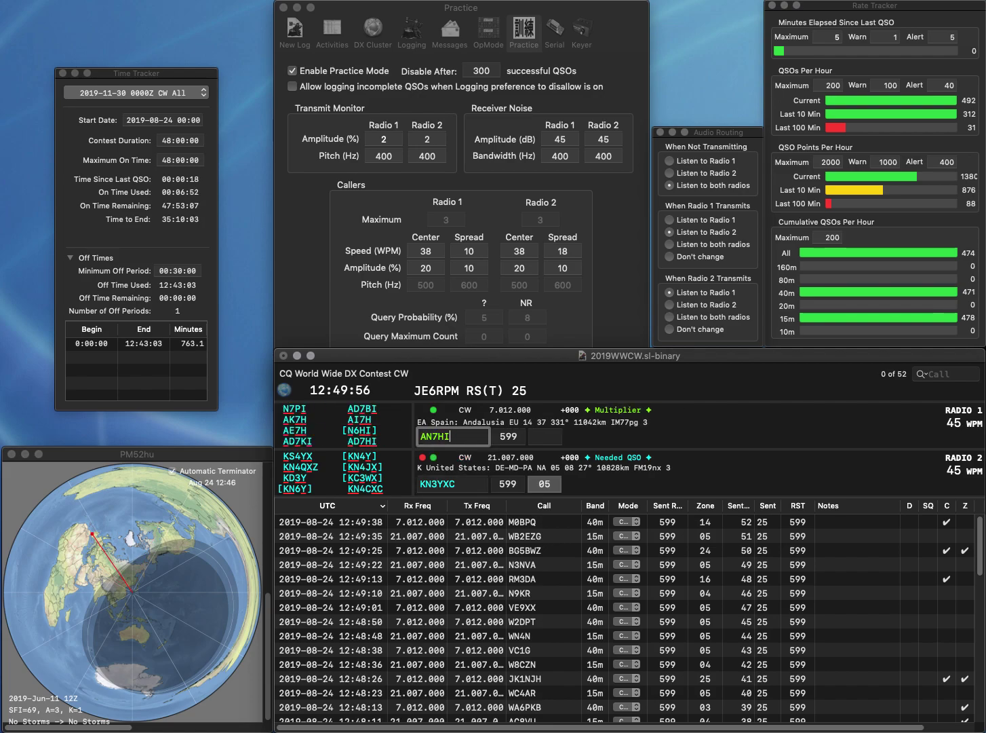
key(Return)
key(Delete)
text(C)
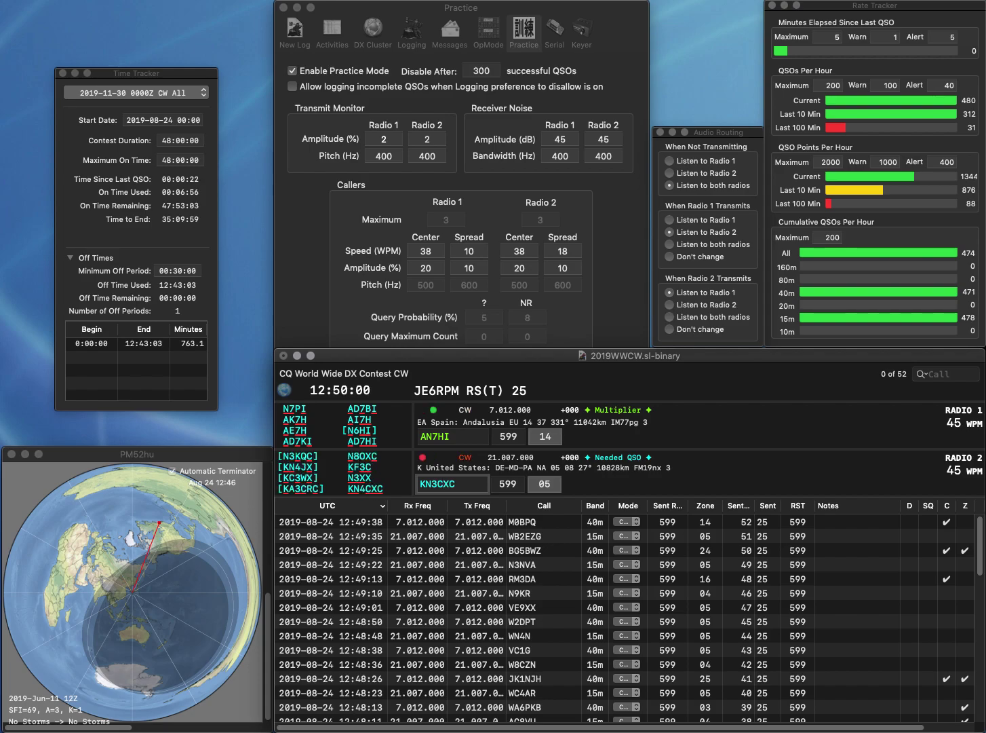
key(Return)
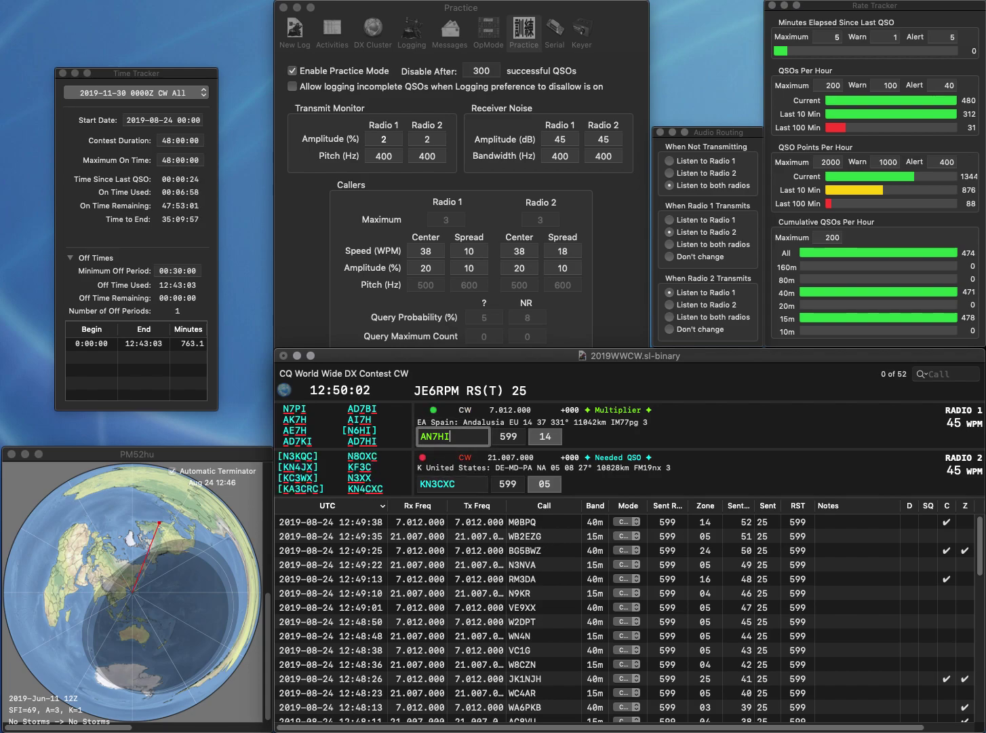
key(Left)
key(Left)
key(Left)
key(BackSpace)
text(D)
key(Return)
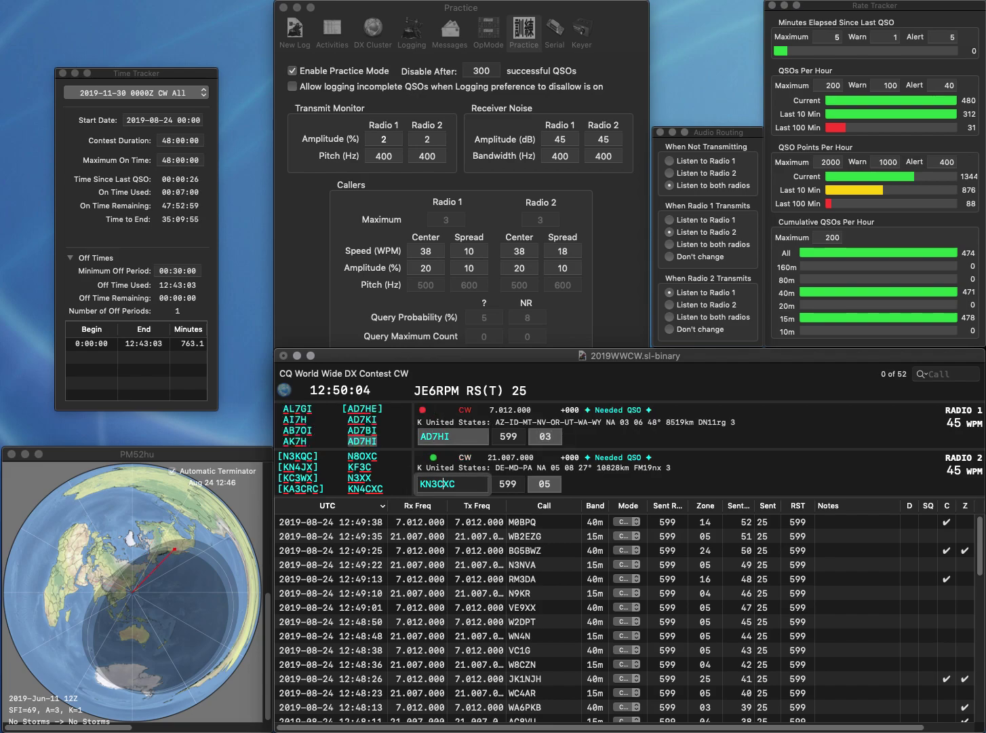
Correct the call on Radio 2 to KN4CXC and send it, and log the AD7HI and KN4CXC contacts.
key(Delete)
text(4)
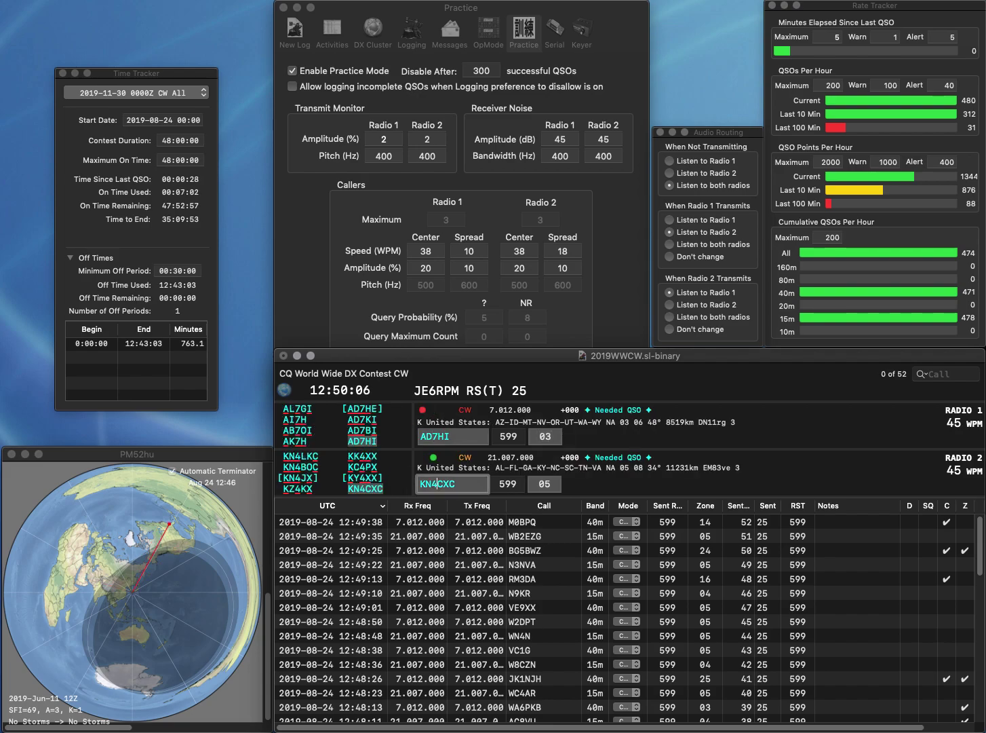
key(Return)
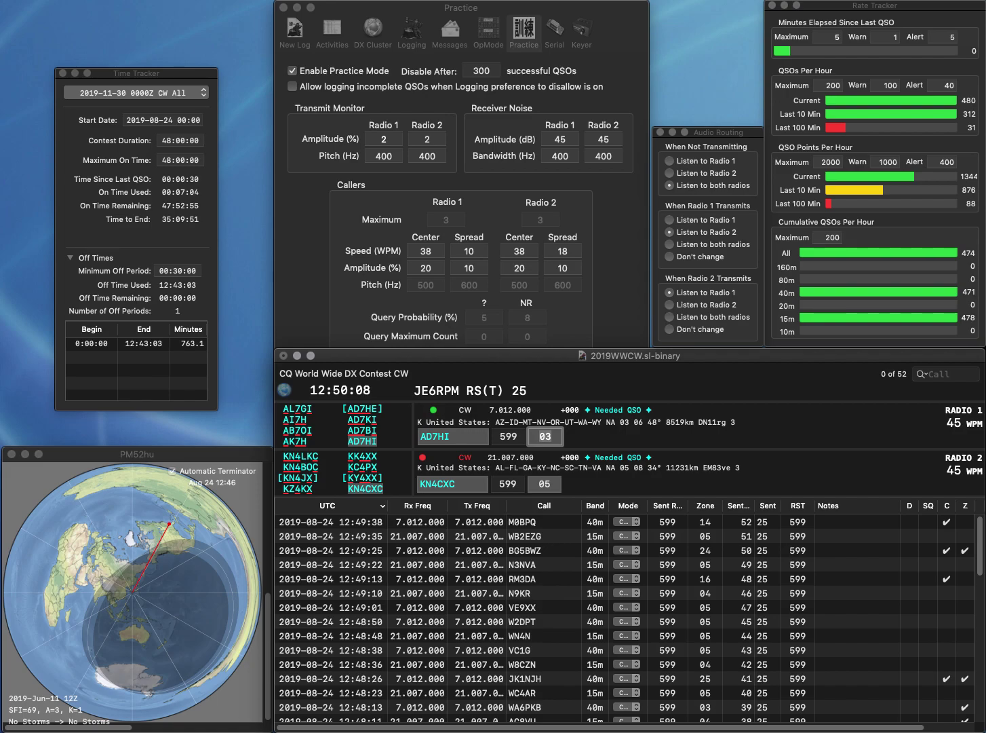
key(Return)
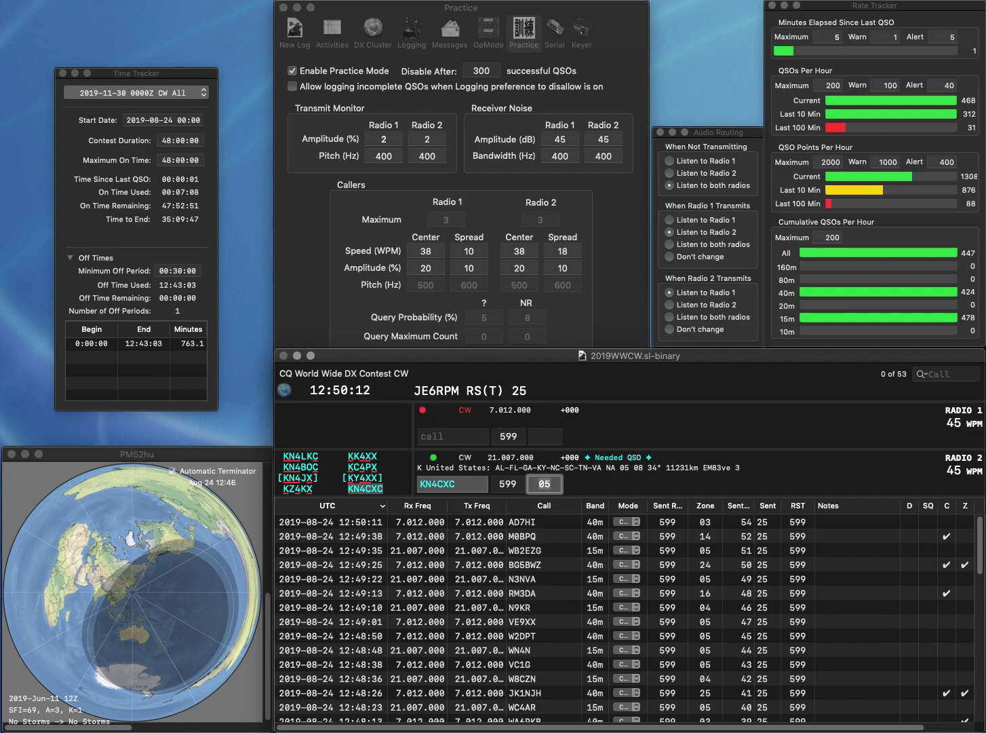
key(Return)
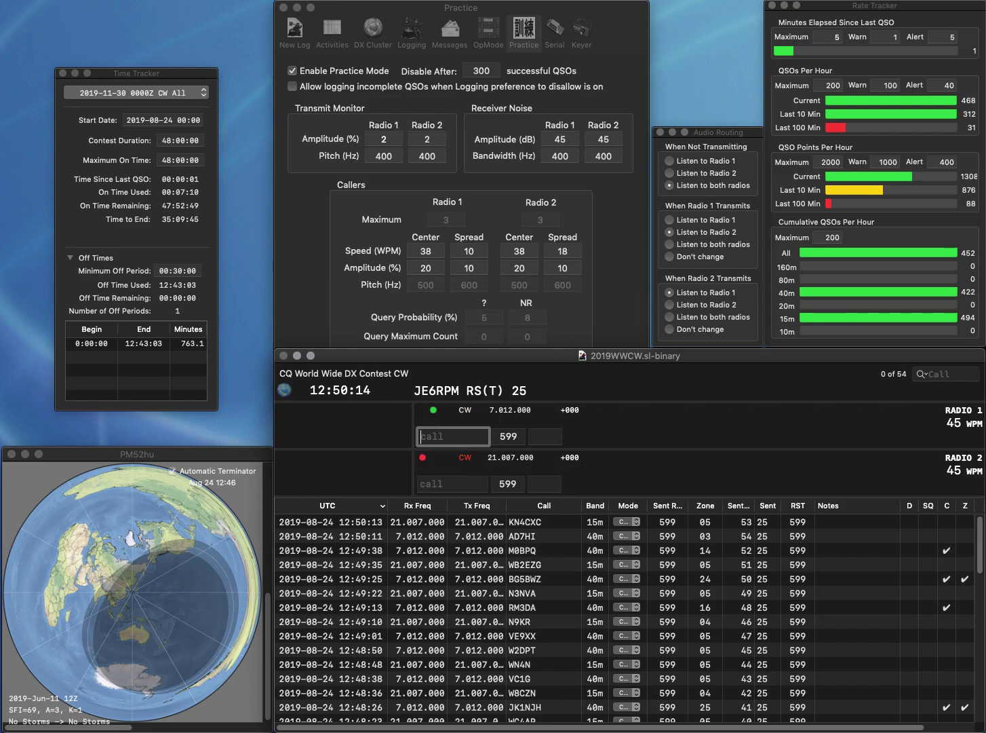
Send the partial calls V7 on Radio 1 and 1TV on Radio 2.
text(V7)
key(Return)
text(1TV)
key(Return)
Correct the calls to V47T on Radio 1 and LA1TV on Radio 2, and log both contacts.
key(BackSpace)
text(47T)
key(Return)
text(LA)
key(Return)
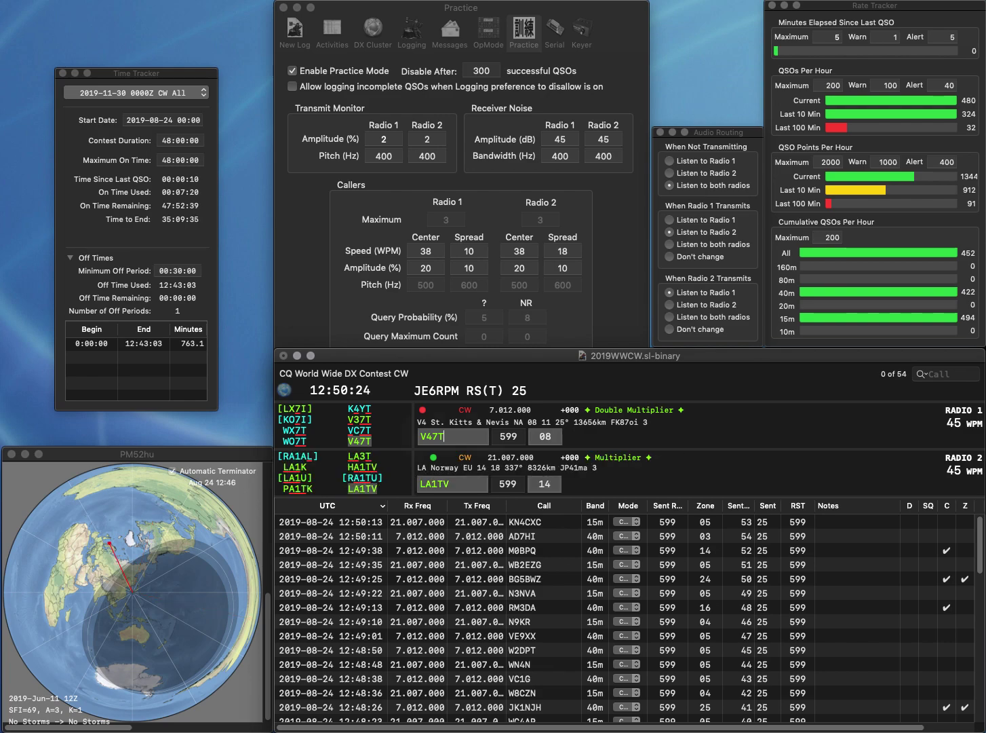
key(Return)
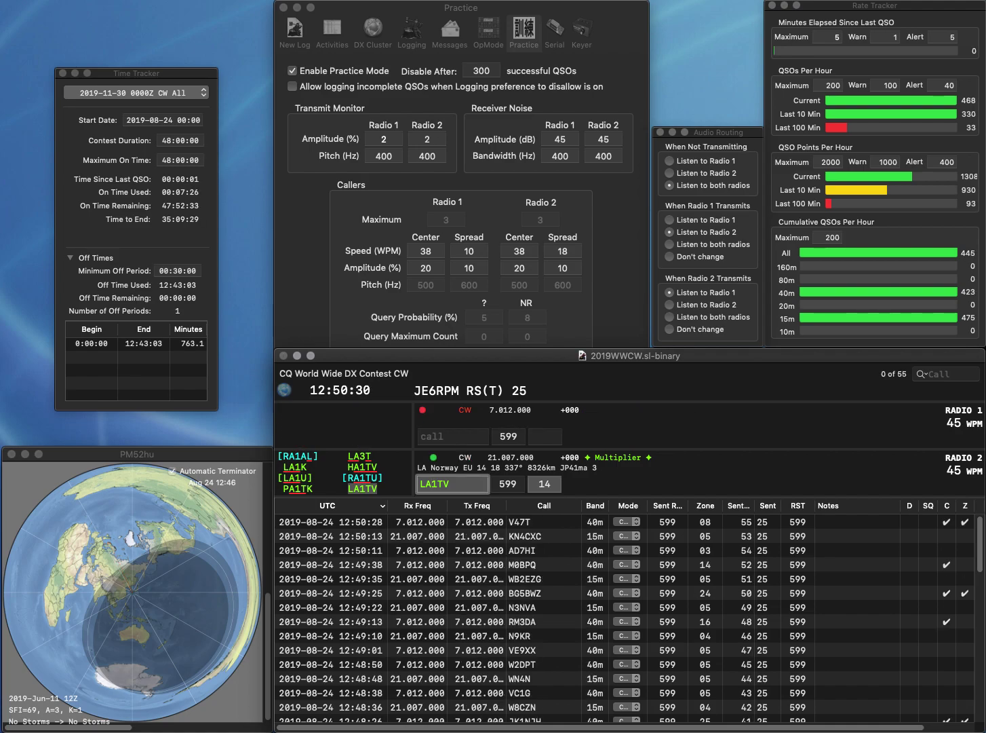
key(Return)
Enter ZS2DL as the call on Radio 1 and send it.
text(ZS)
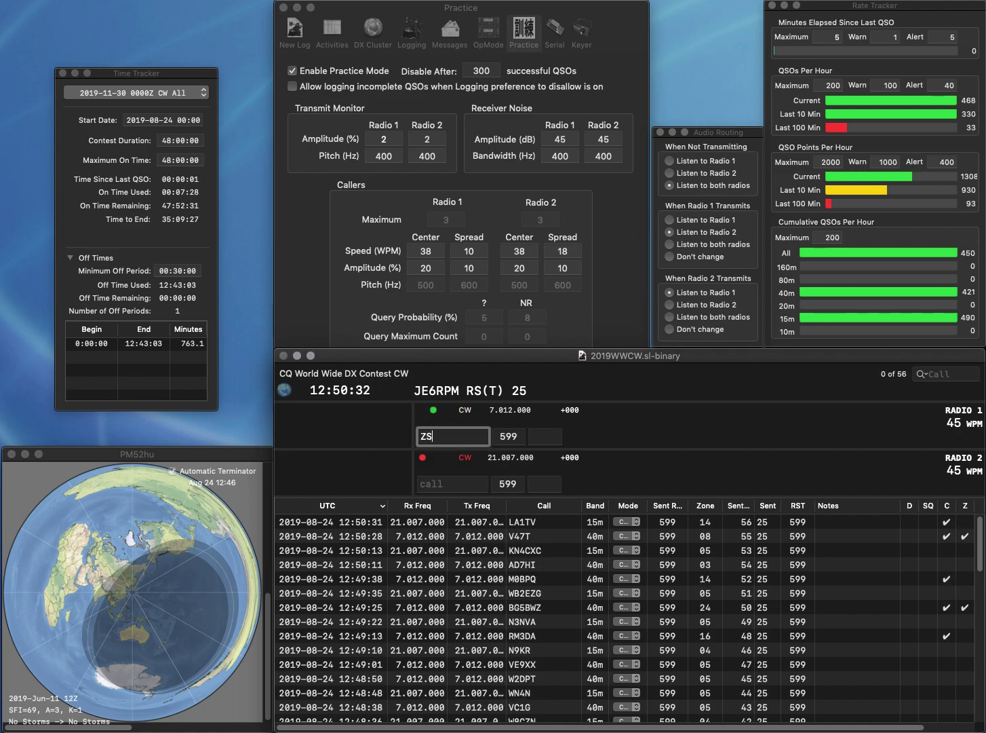
text(1DL)
key(BackSpace)
text(2)
key(Return)
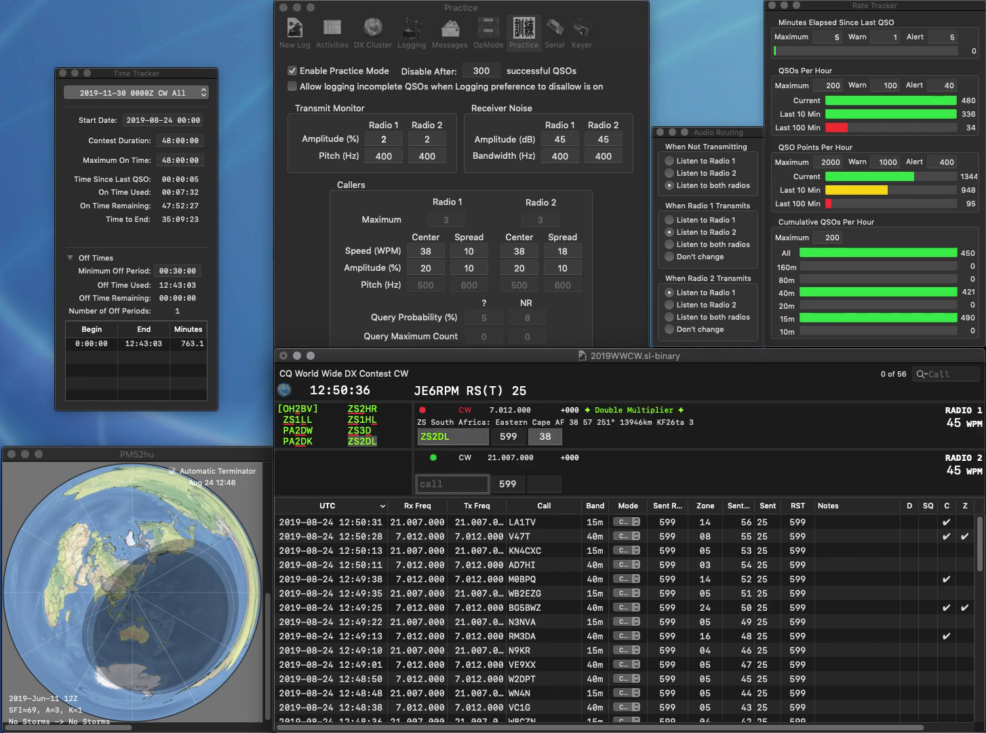
text(O)
text(W)
key(Return)
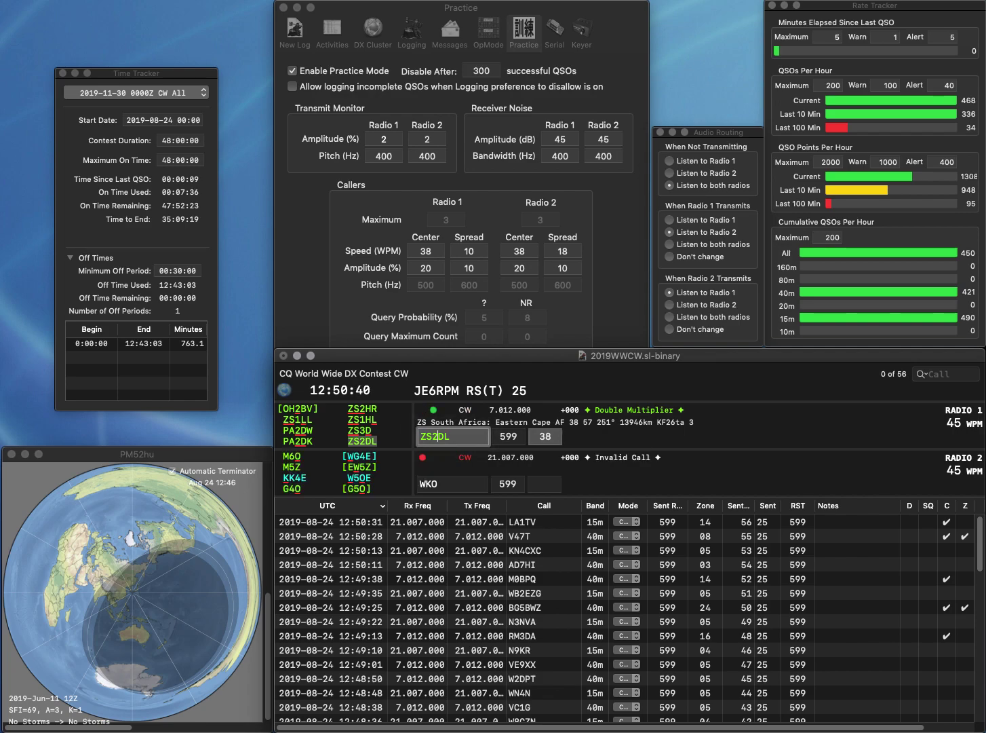
key(Return)
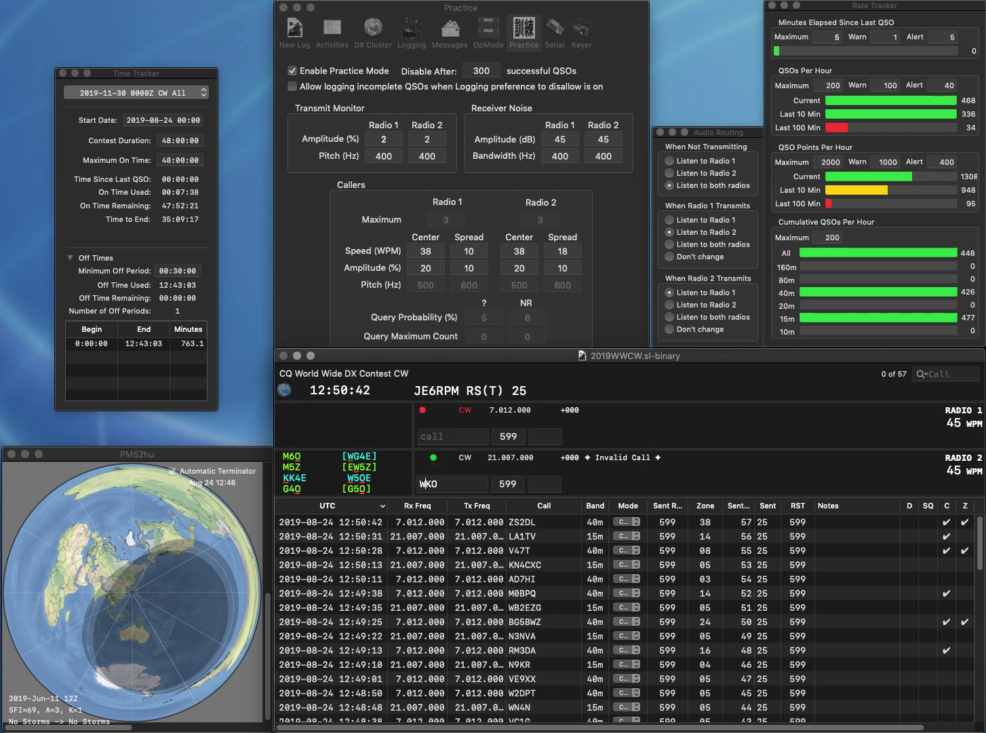
text(A5Z)
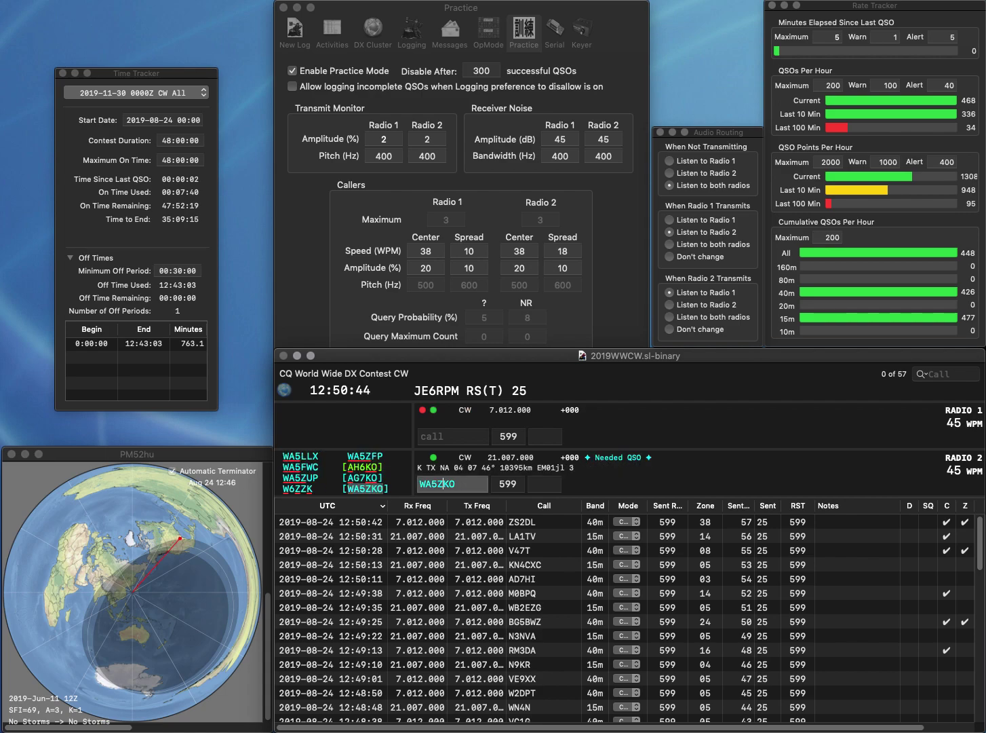
key(Return)
text(WBE)
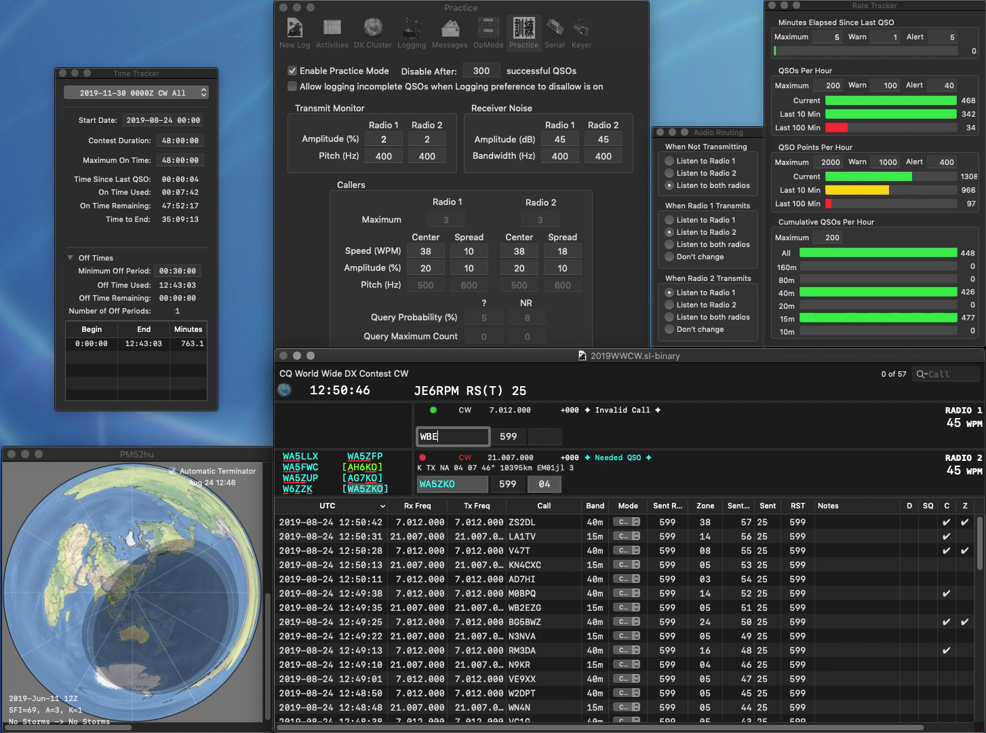
key(BackSpace)
key(BackSpace)
text(6EK)
key(Return)
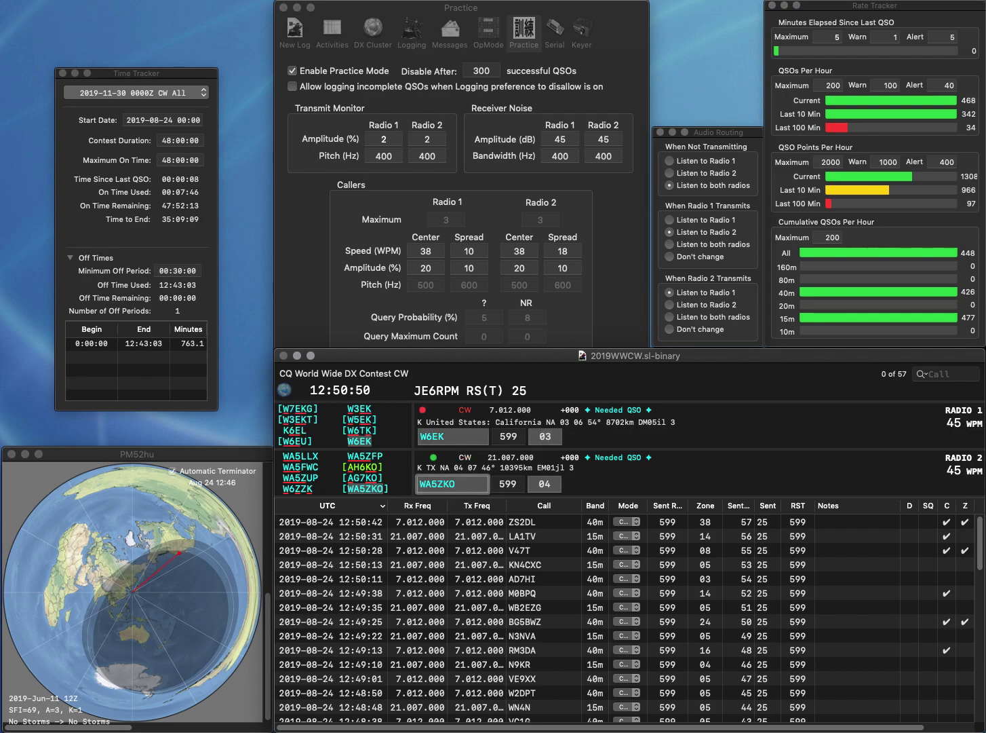
key(Return)
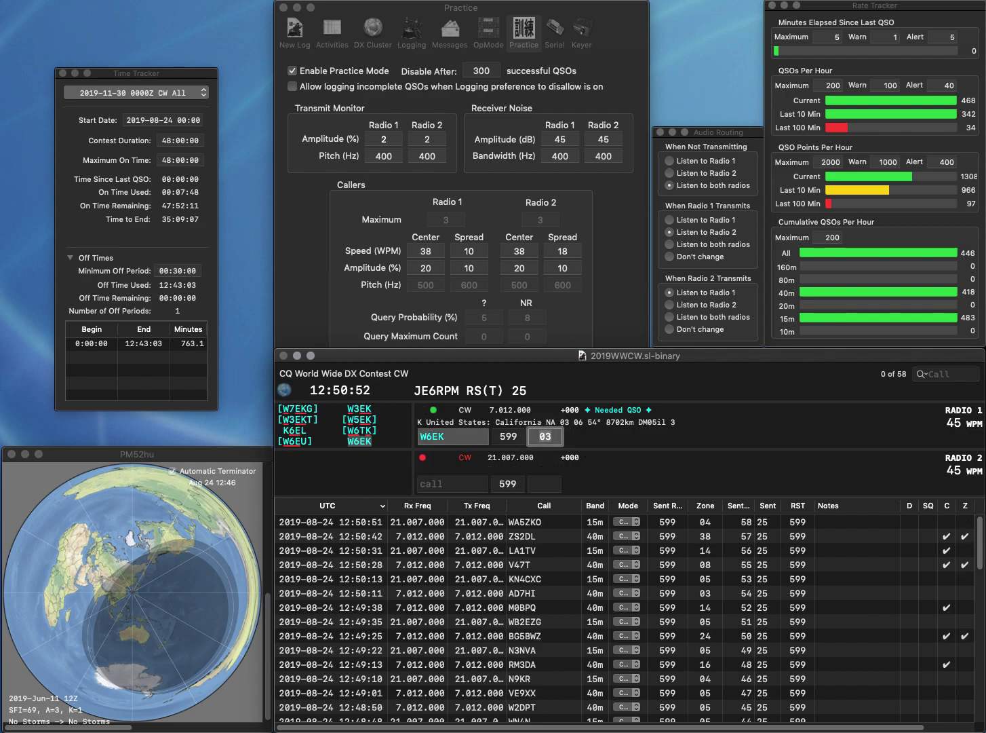
key(Return)
text(N1DN)
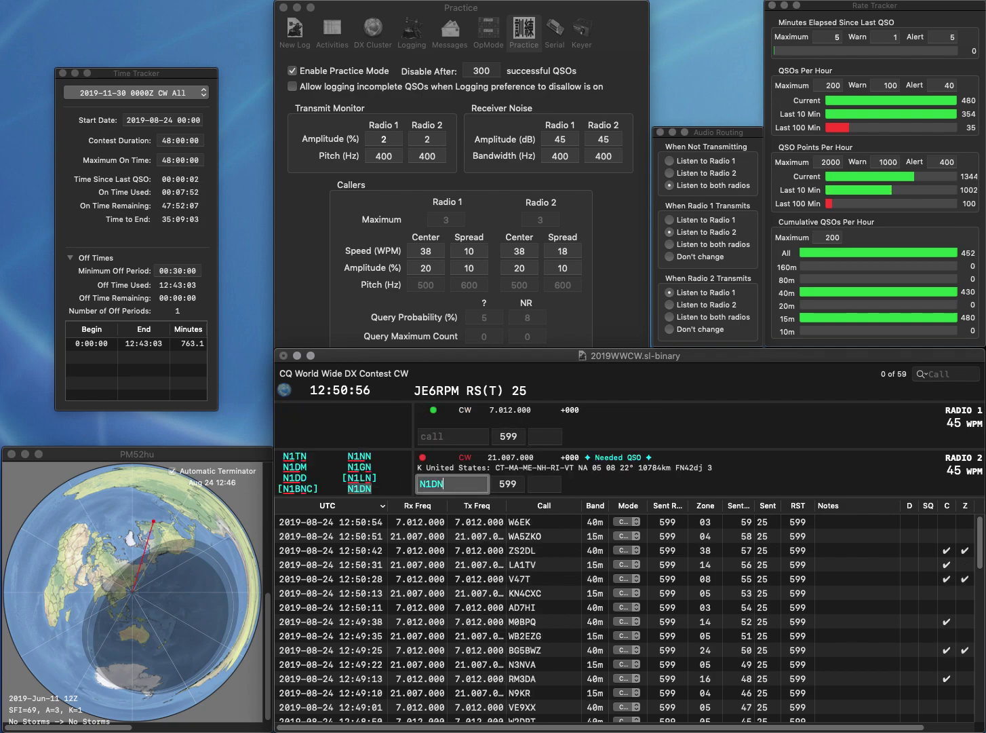
key(Return)
text(9M2)
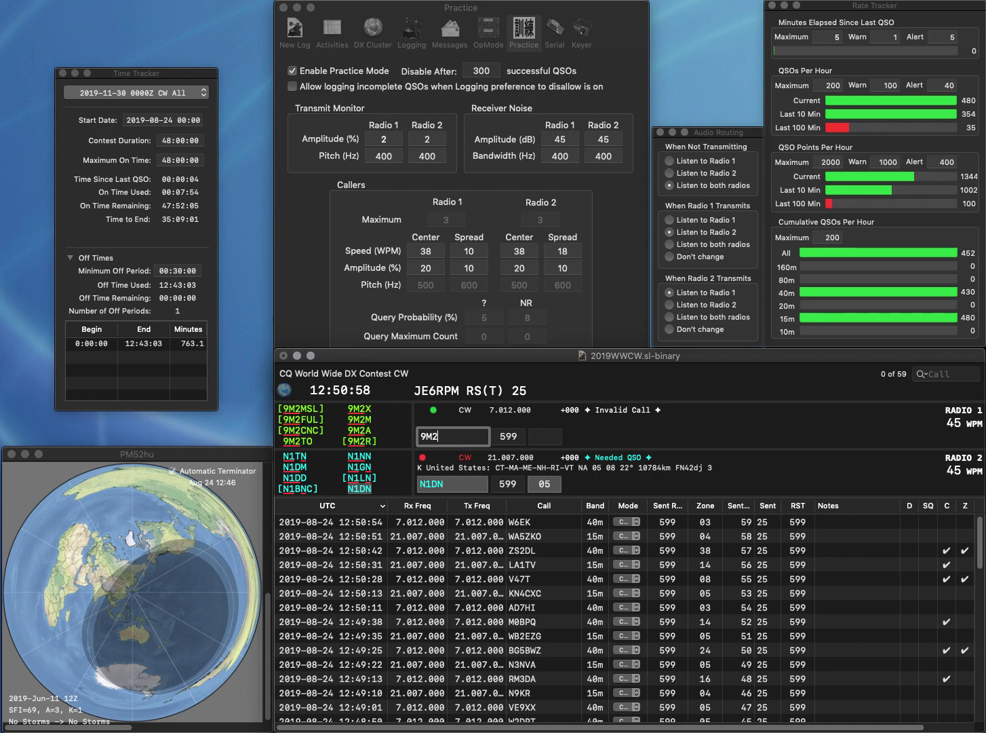
text(R)
key(Return)
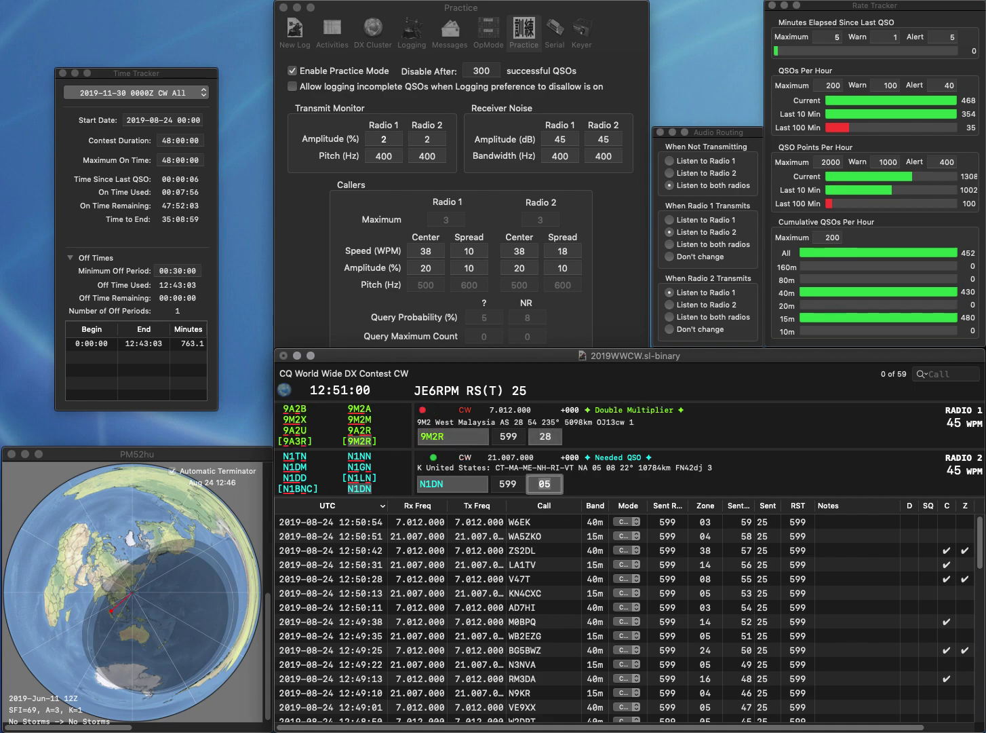
key(Return)
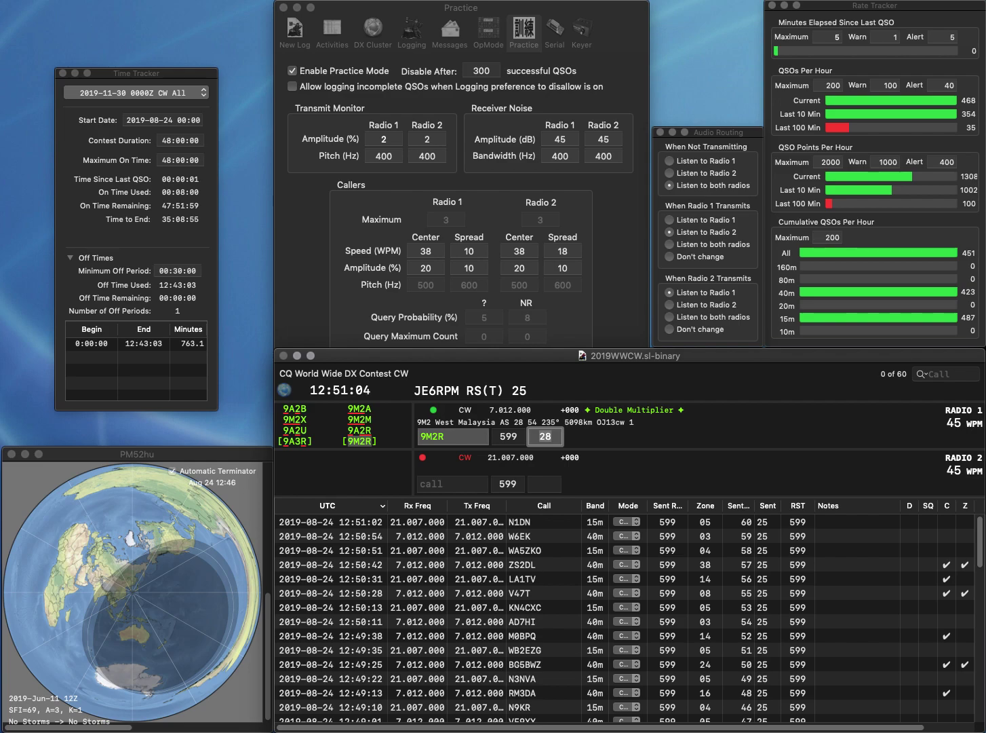
key(Return)
text(PT8SB)
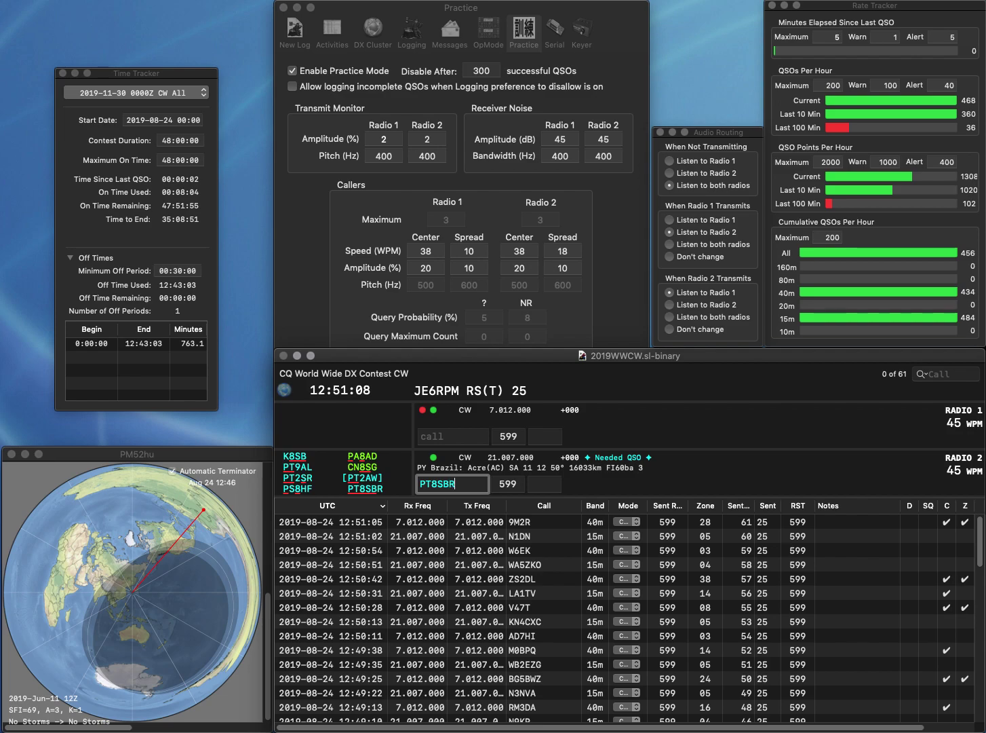
text(R)
key(Return)
text(5KRM)
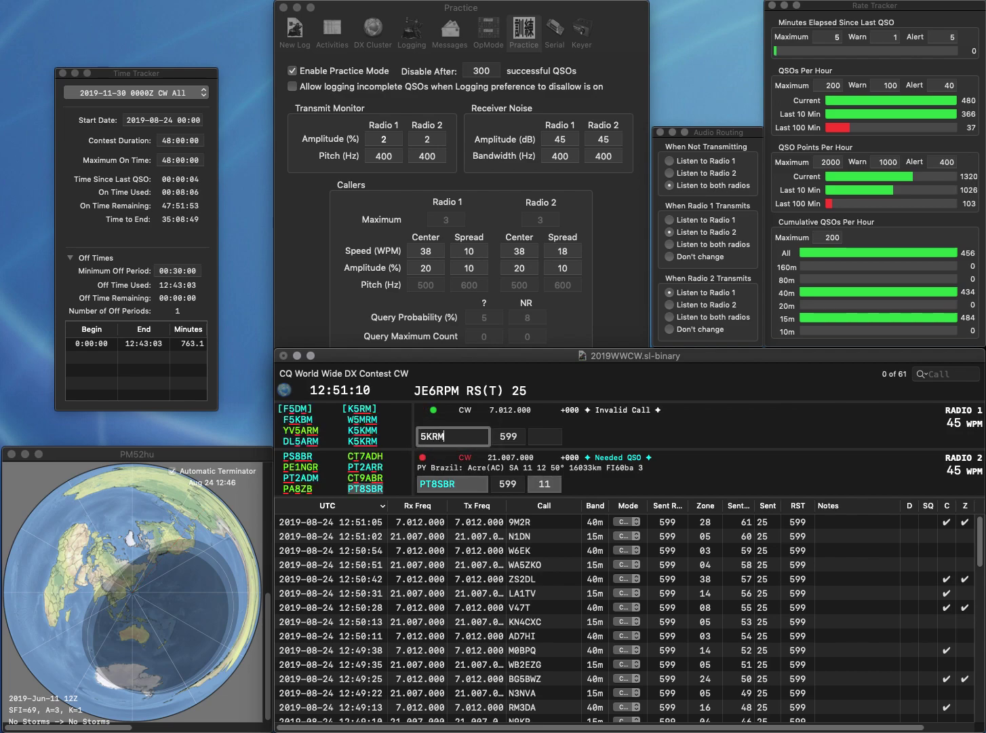
text(K)
key(Return)
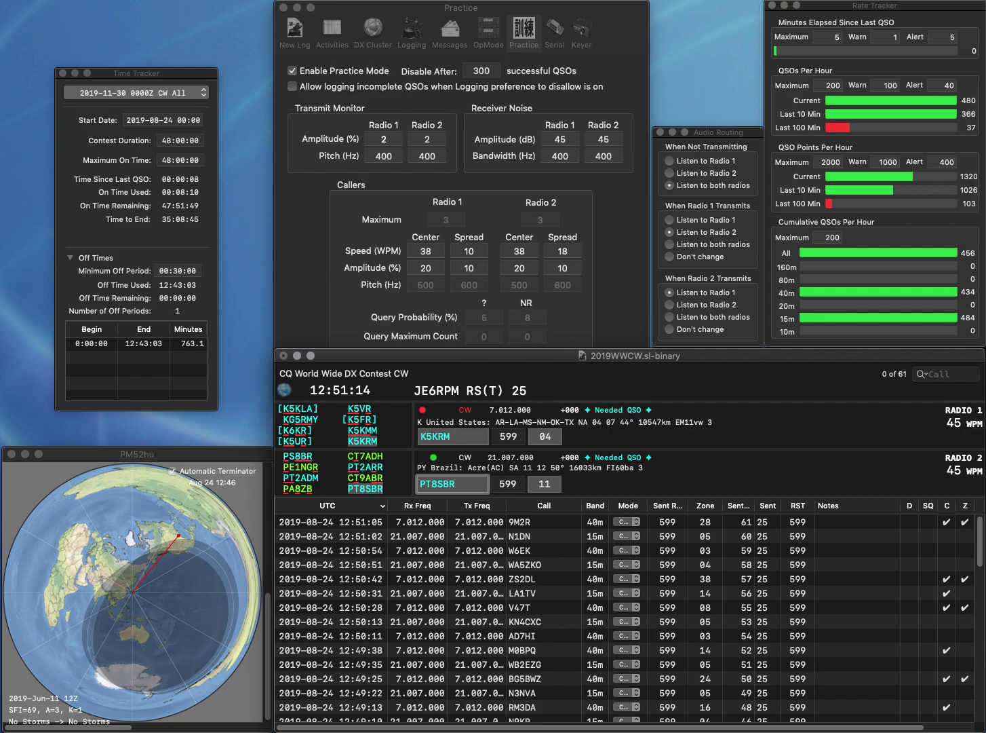
key(Return)
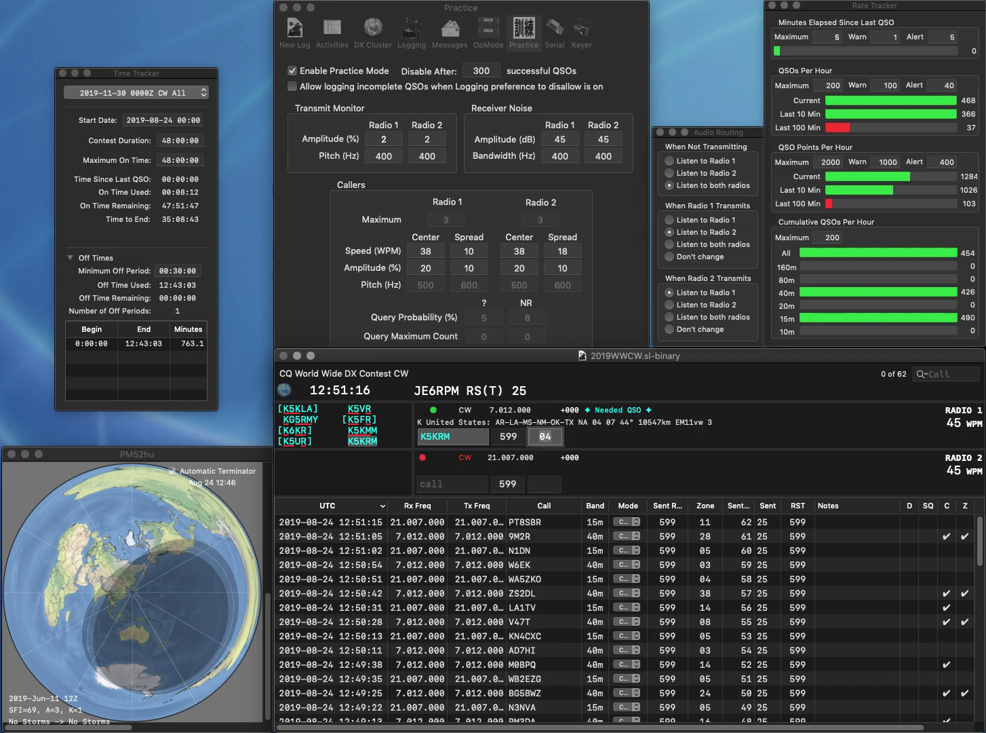
key(Return)
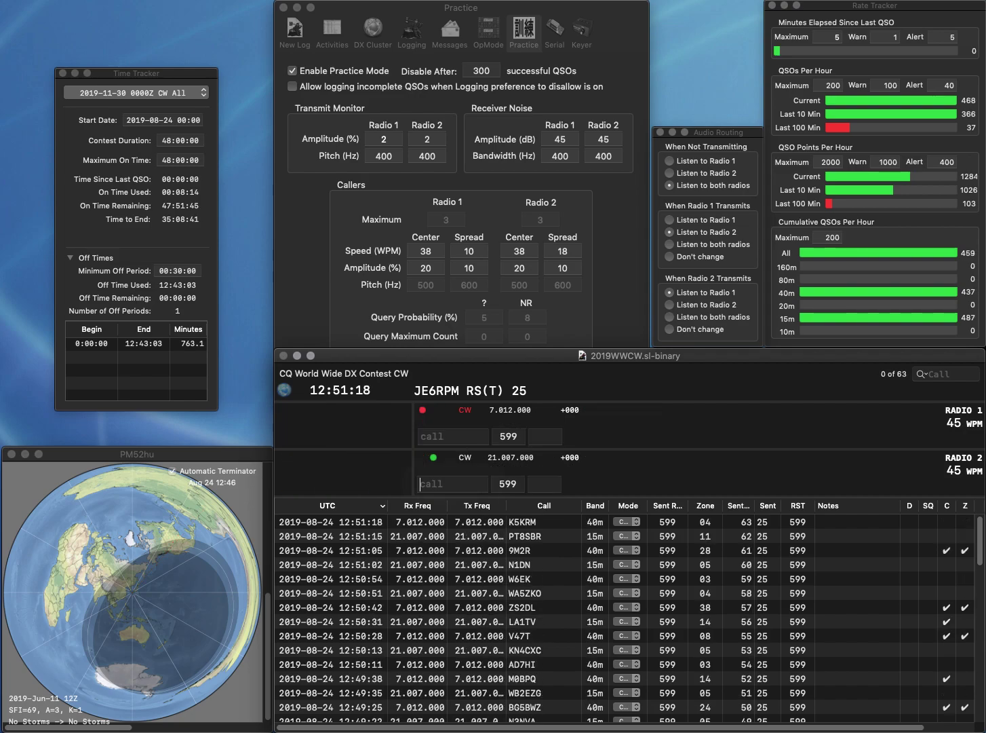
text(KA8UGB)
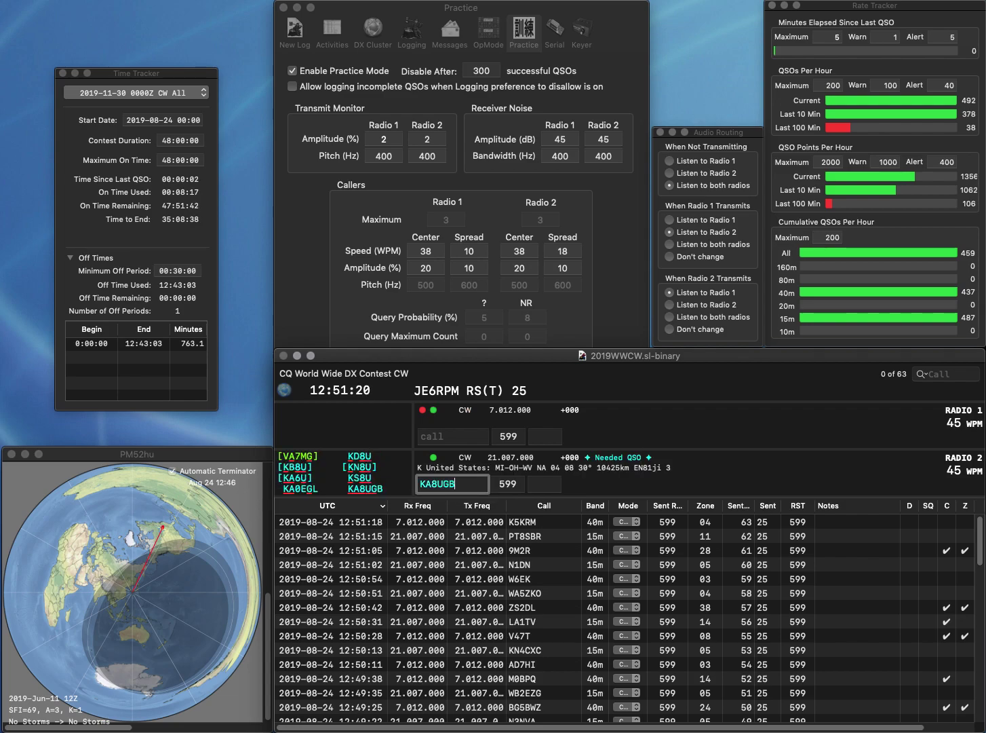
key(Return)
text(WB4M)
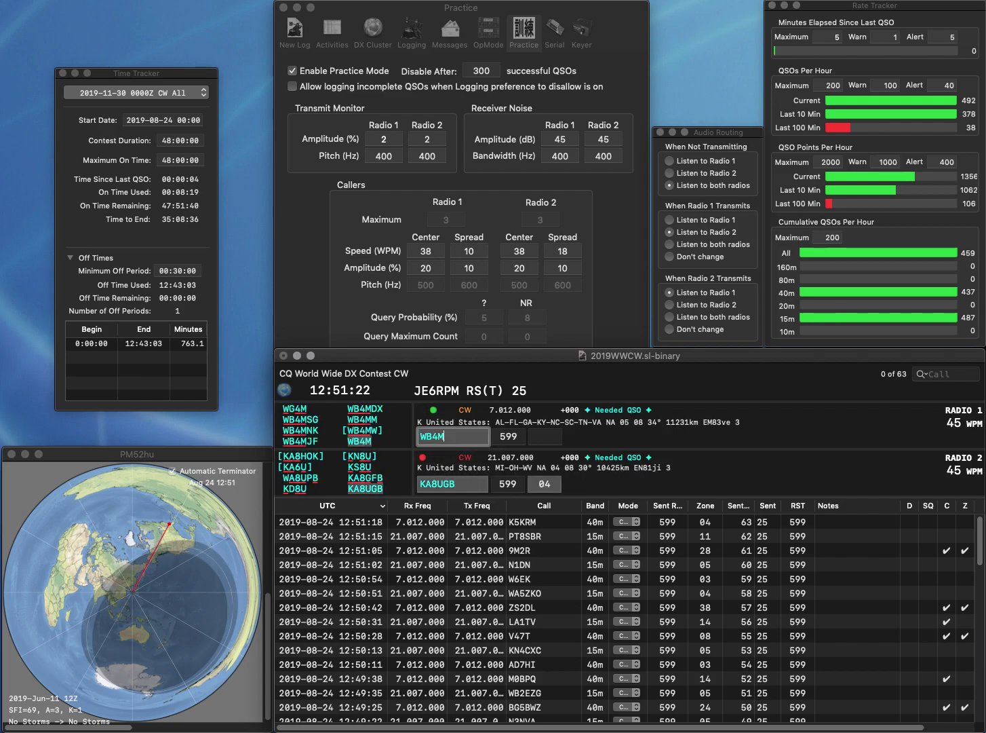
key(Return)
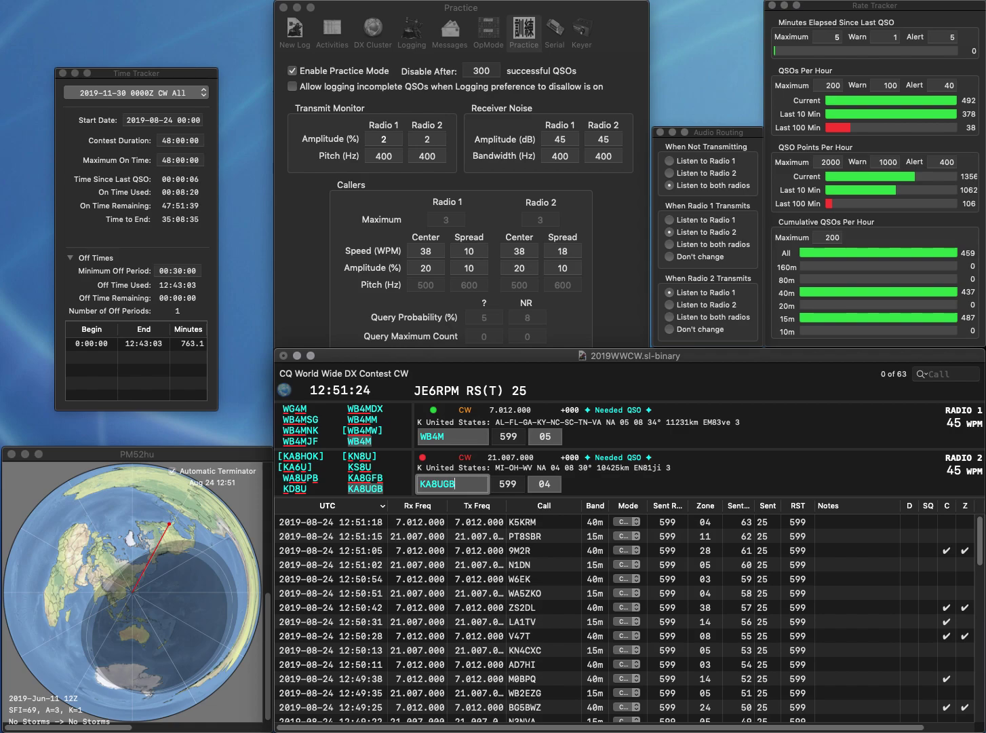
key(Return)
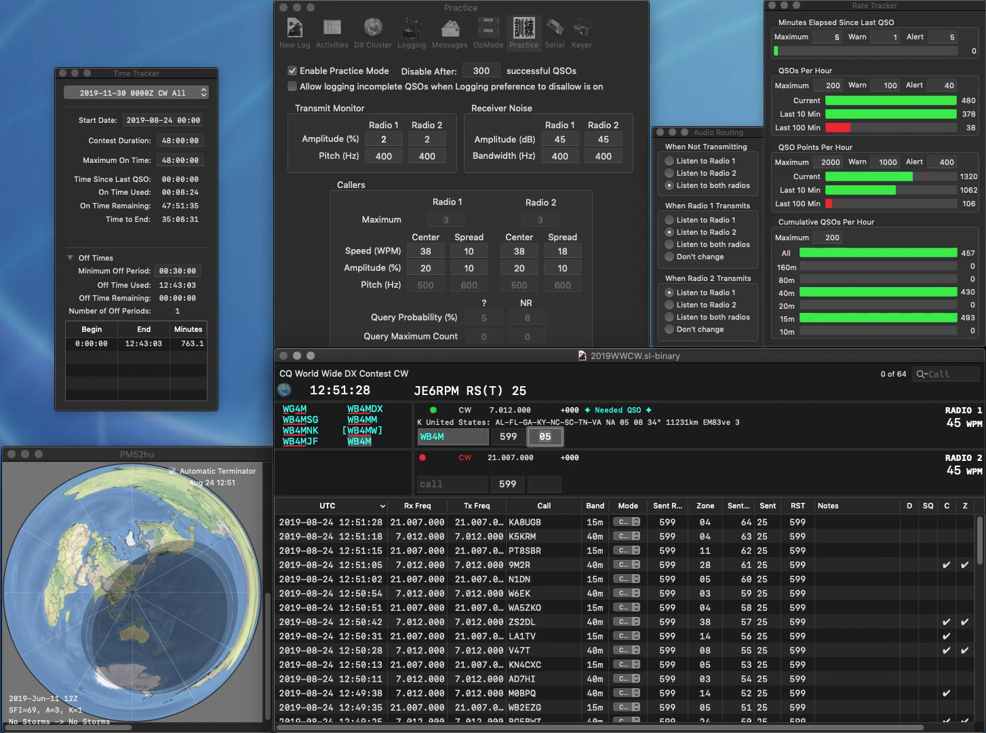
key(Return)
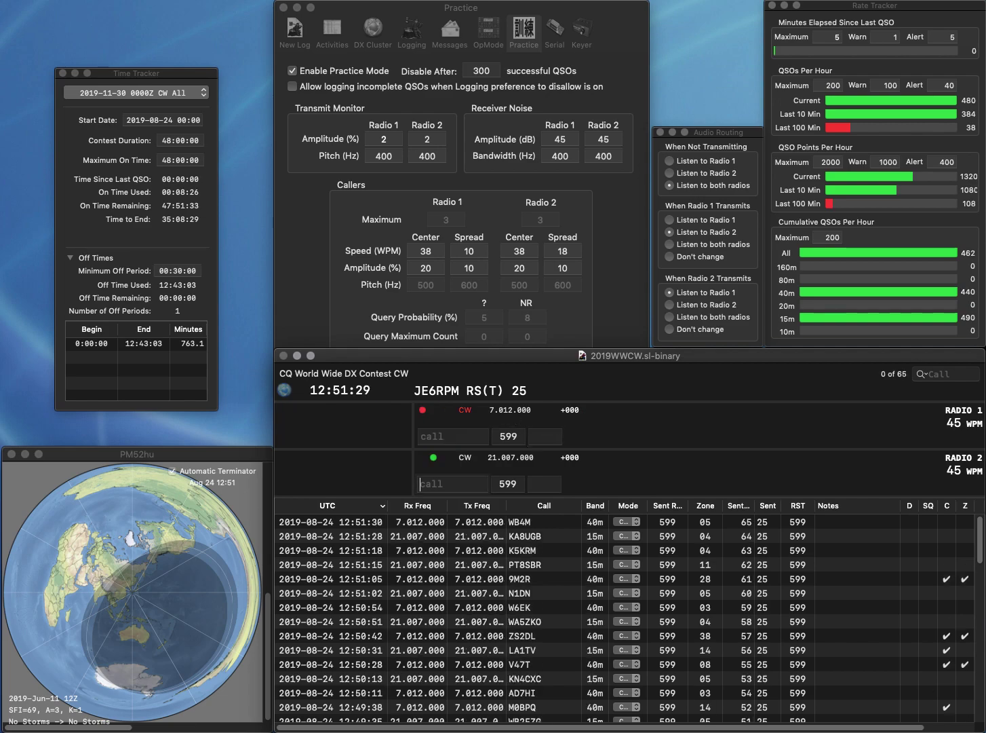
Send VA2WA on Radio 2 and SG4F on Radio 1.
text(VA2WA)
key(Return)
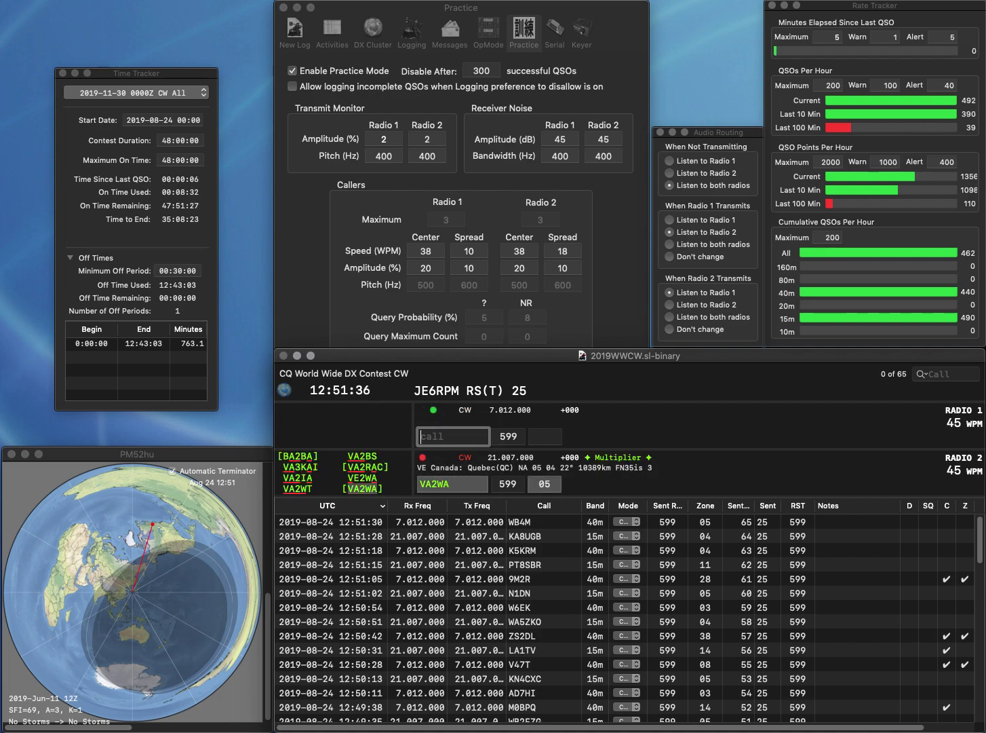
text(SG4F)
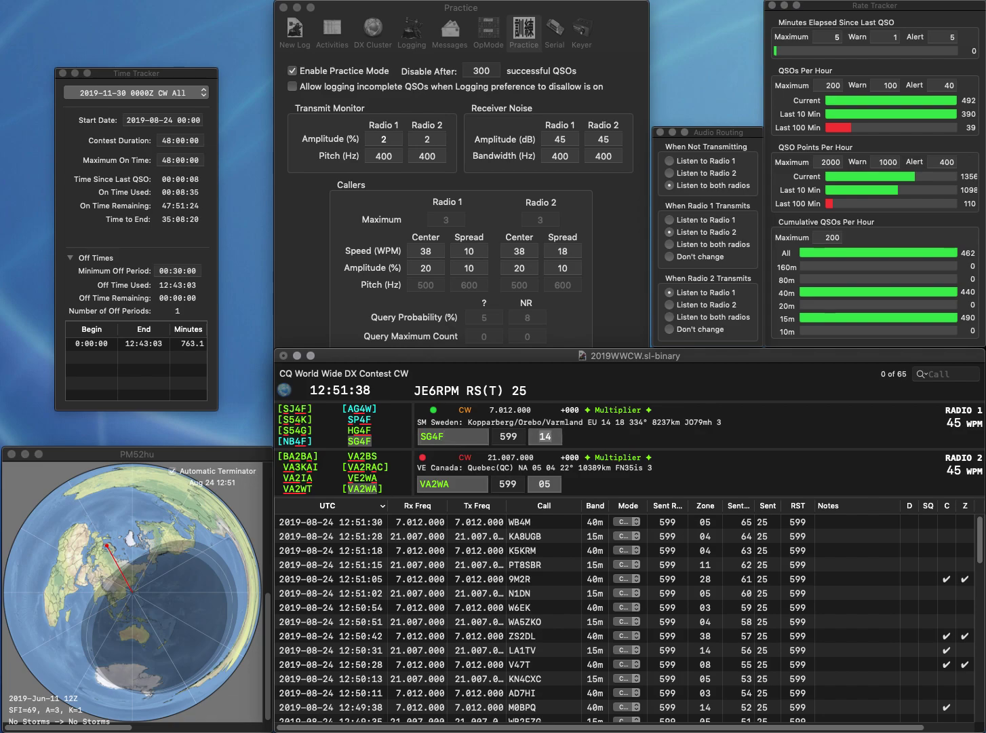
key(Return)
key(Tab)
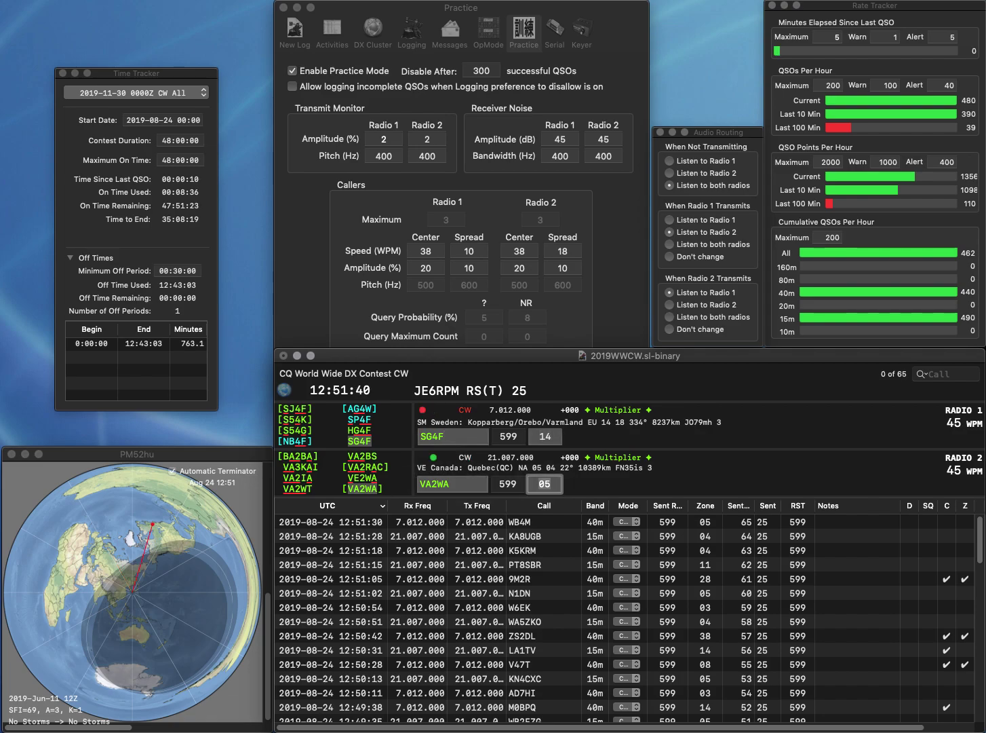
key(Tab)
key(BackSpace)
text(T)
key(Tab)
key(Return)
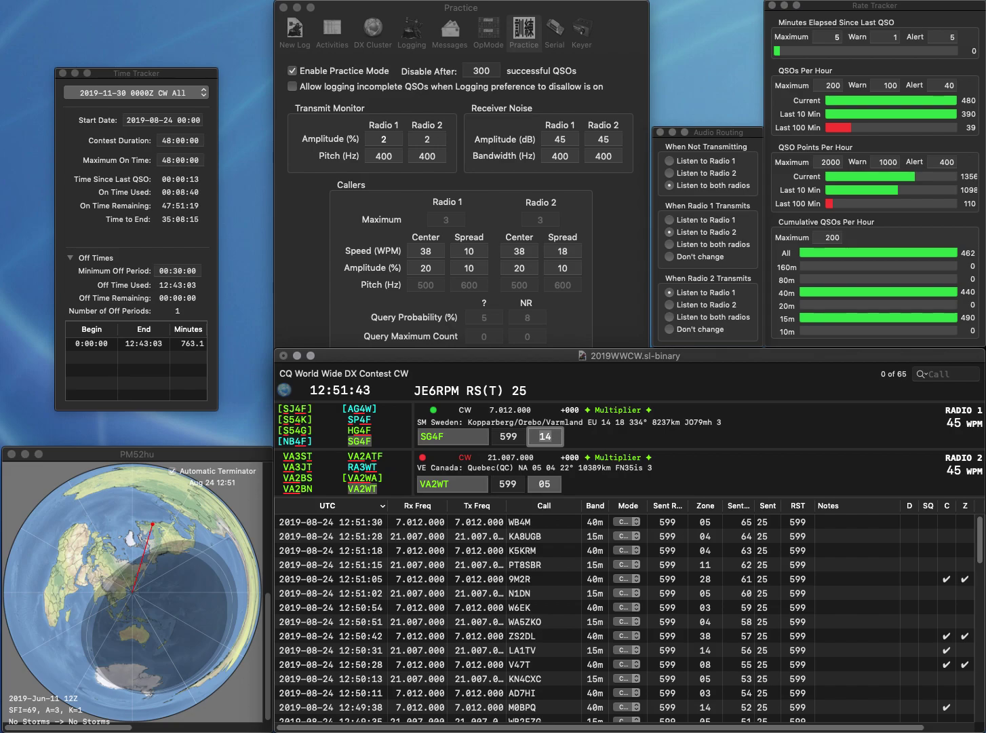
key(Return)
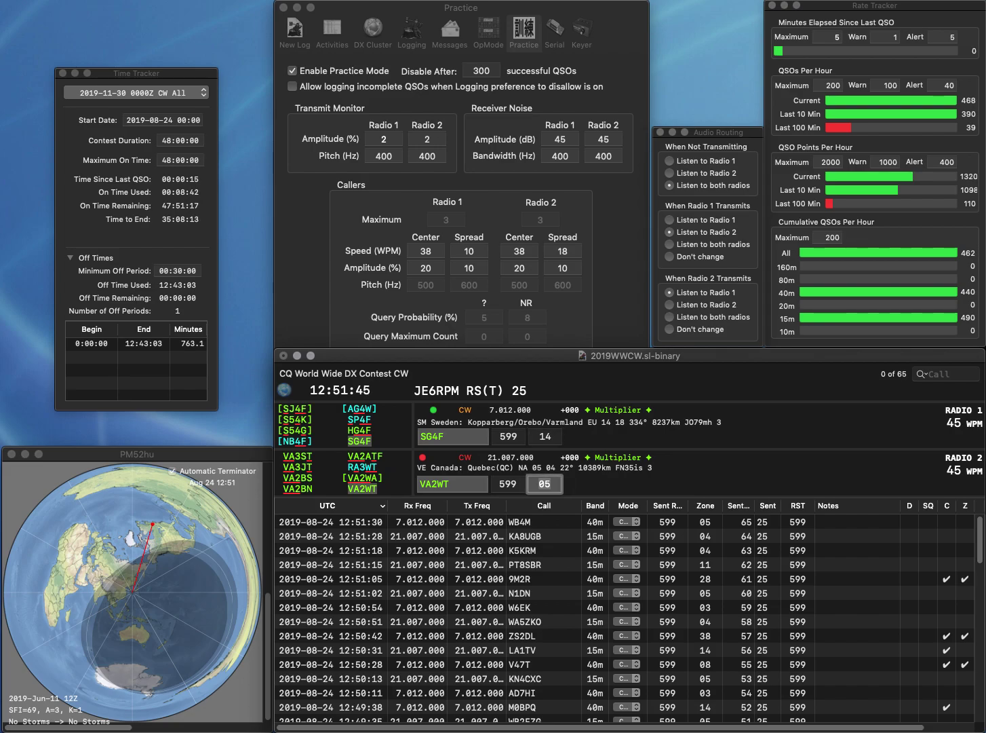
key(Return)
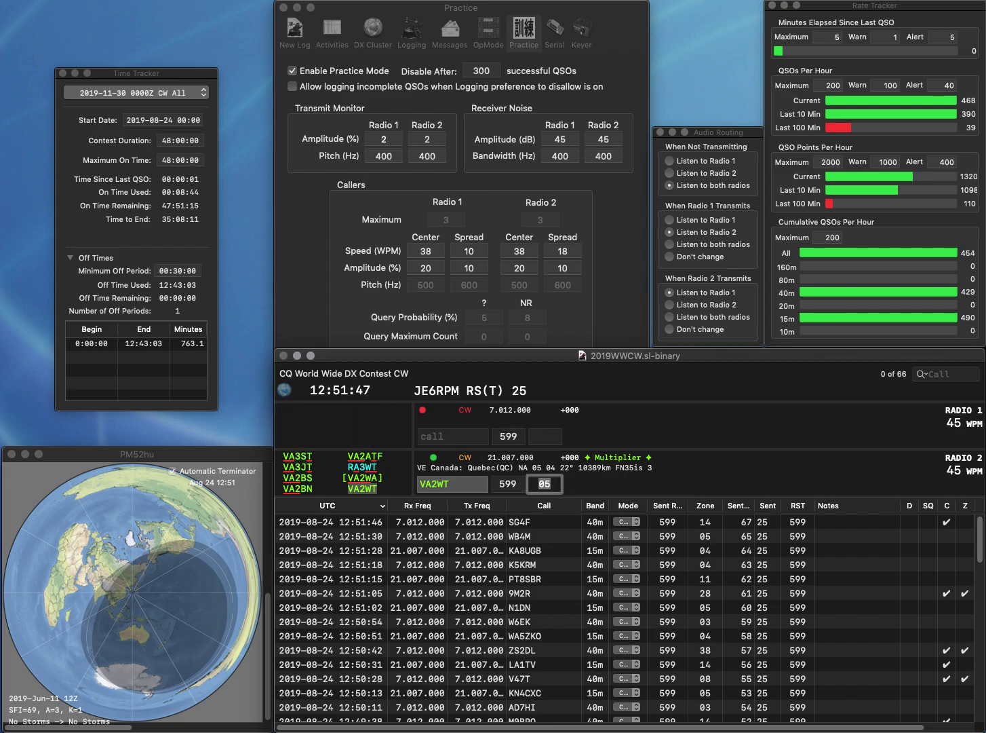
Send W7WR on Radio 1 and W9RGB on Radio 2, and log both contacts.
text(W7WR)
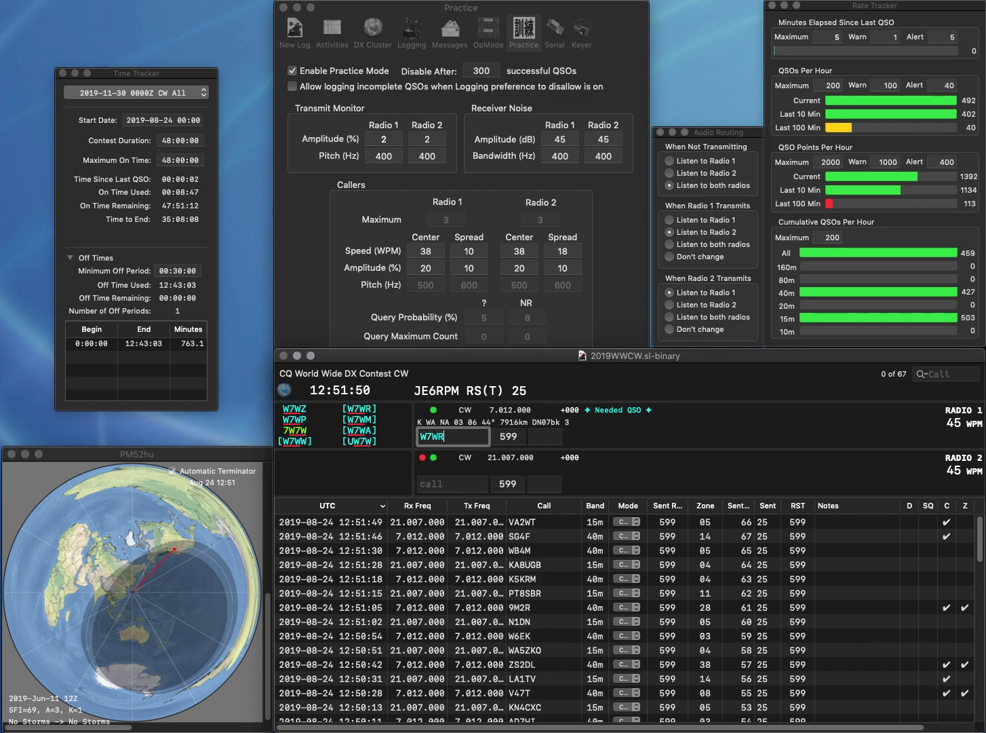
key(Return)
text(K)
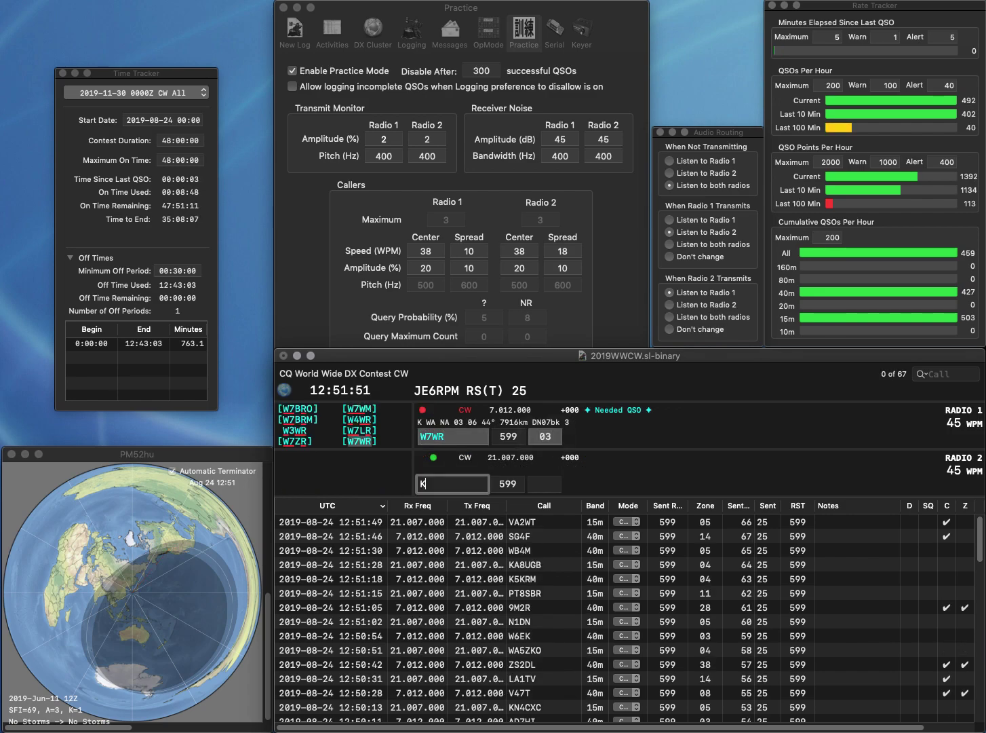
text(9RGB)
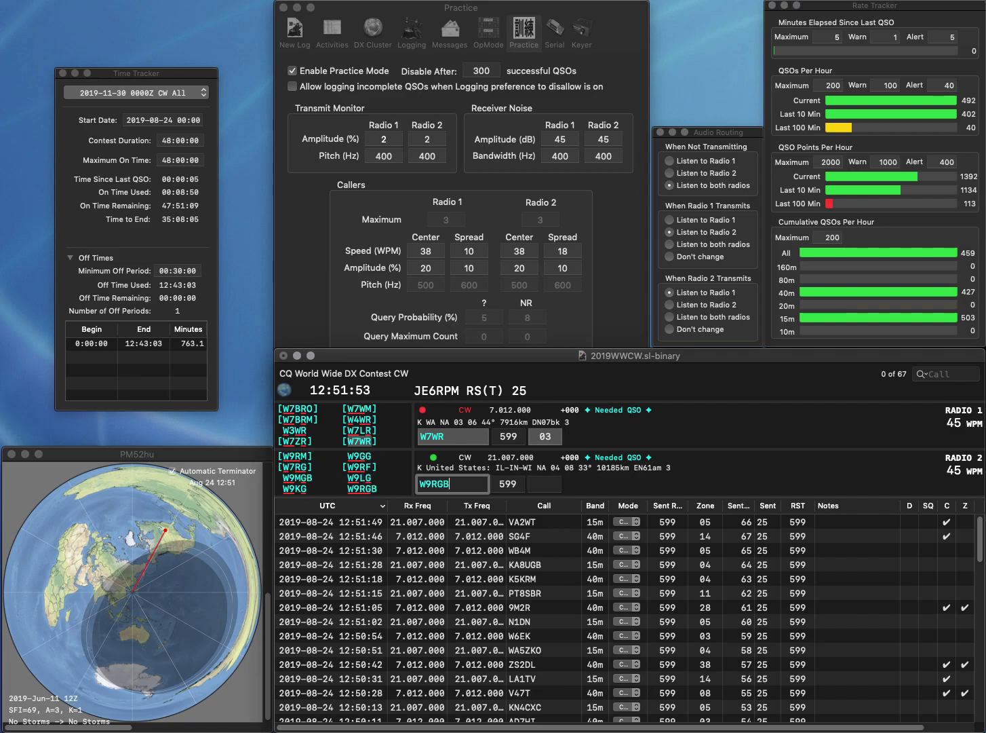
key(Return)
key(Return)
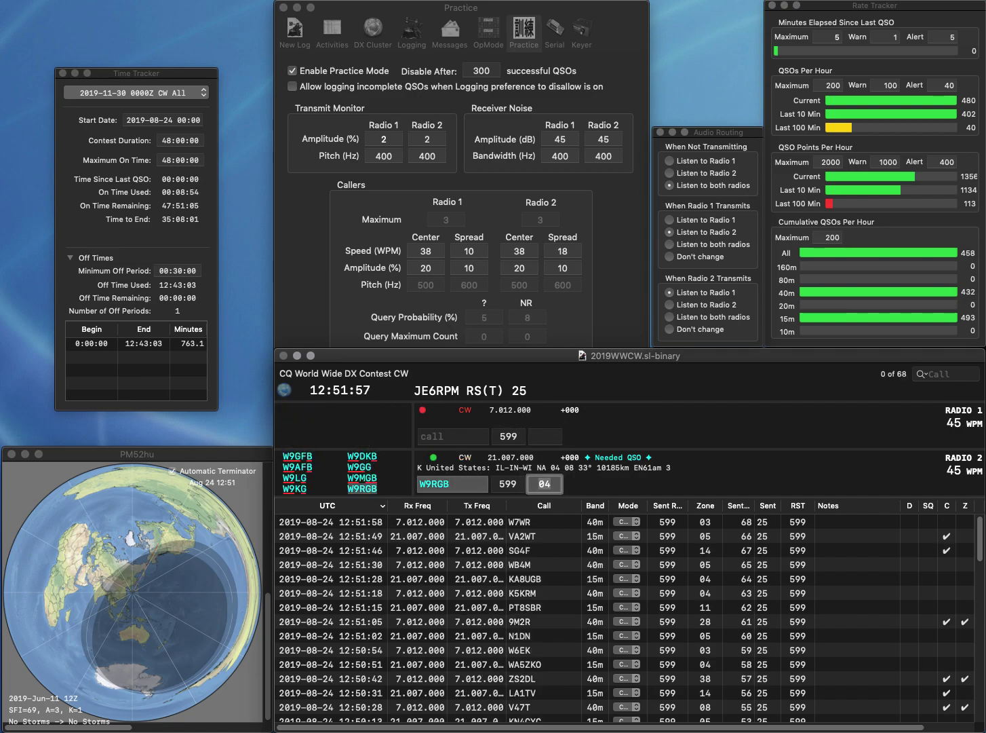
key(Return)
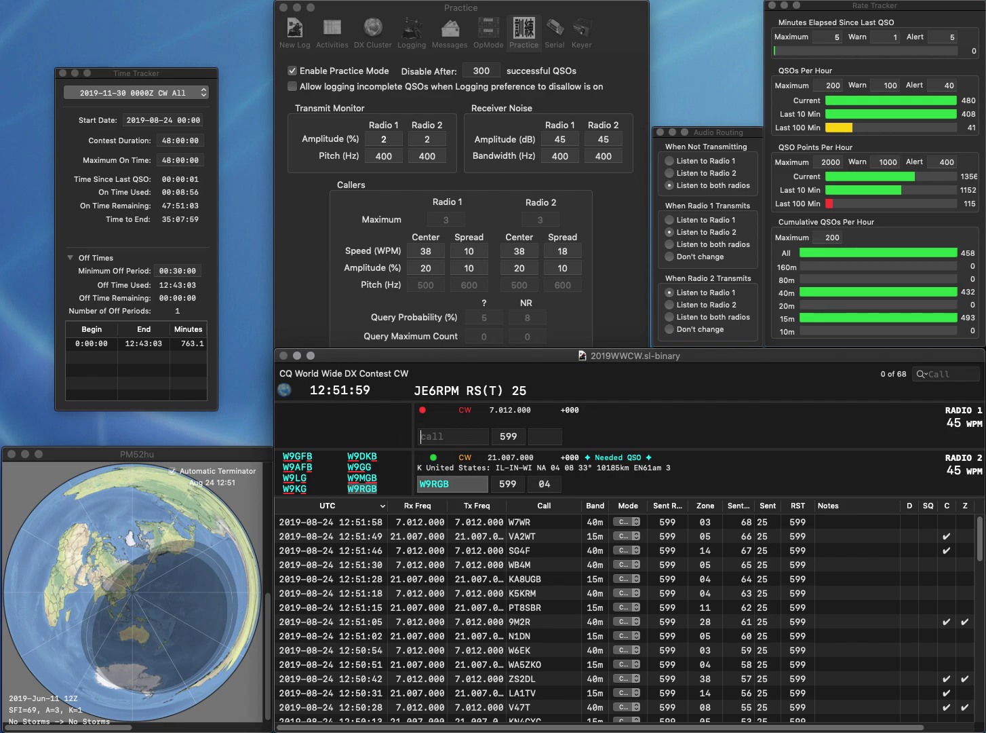
Send HK4R on Radio 1 and KG2MS on Radio 2.
text(HK)
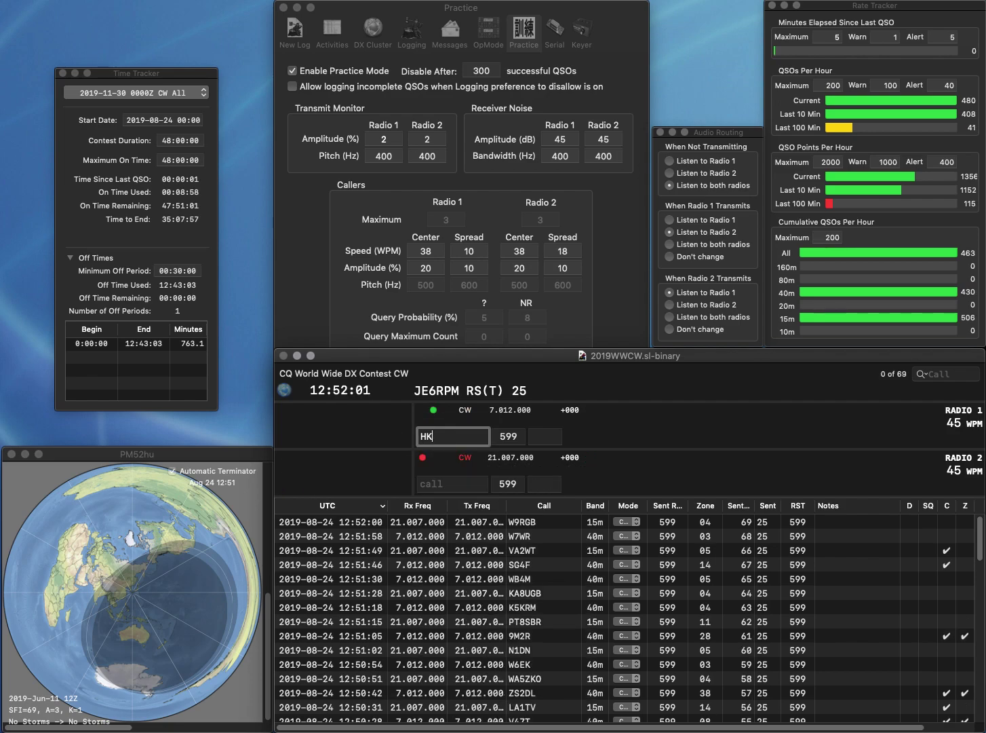
text(4R)
key(Return)
text(KG2MS)
key(Return)
key(Home)
key(Delete)
text(5)
key(Return)
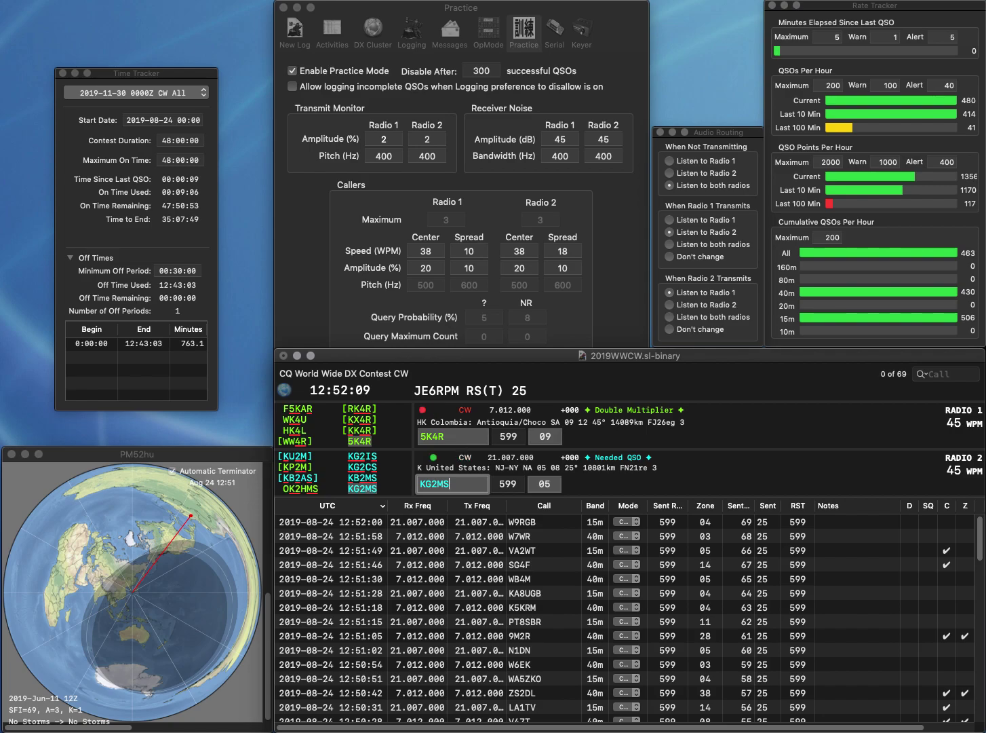
key(Return)
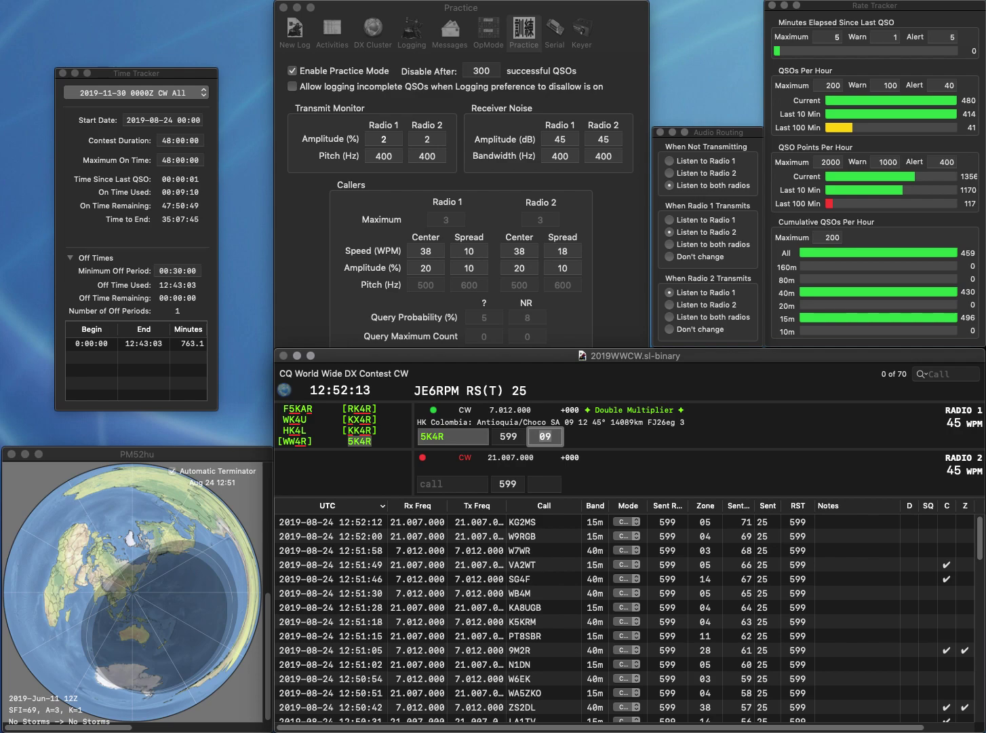
key(Return)
Send NX0I on Radio 2 and TA3J on Radio 1, and log both contacts.
text(N)
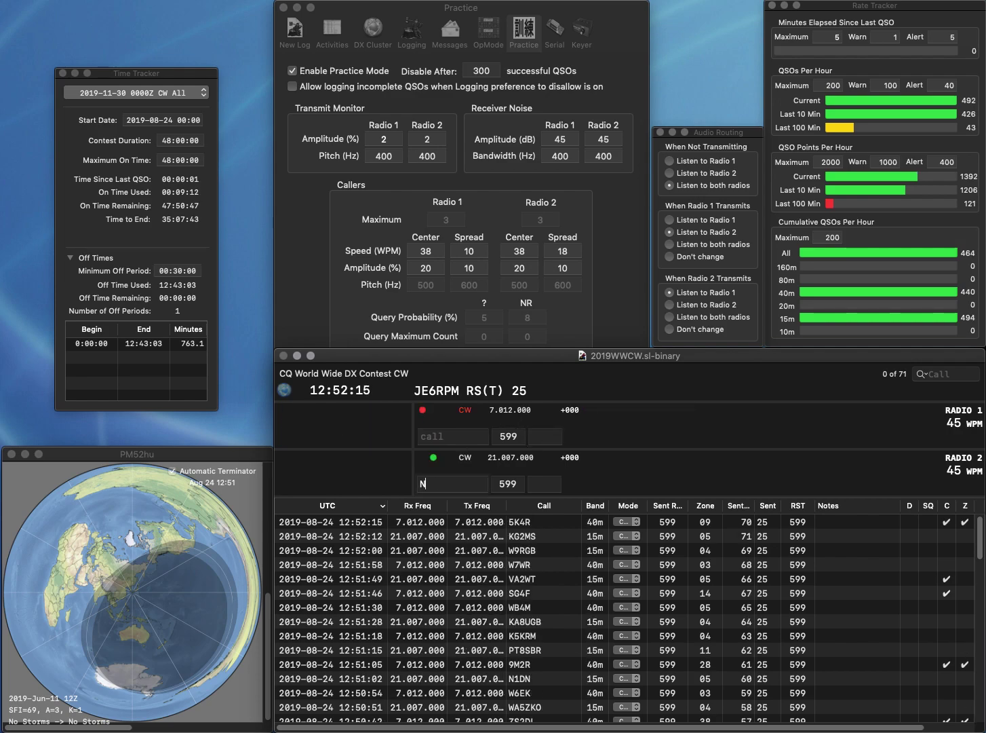
text(X0ITA3J)
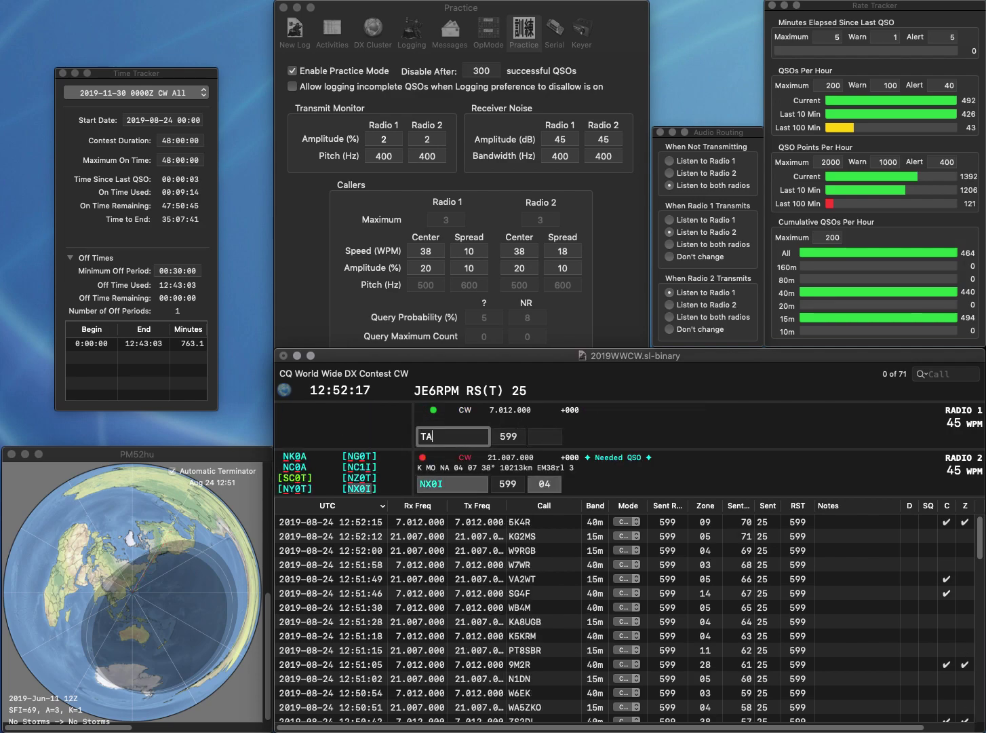
key(Return)
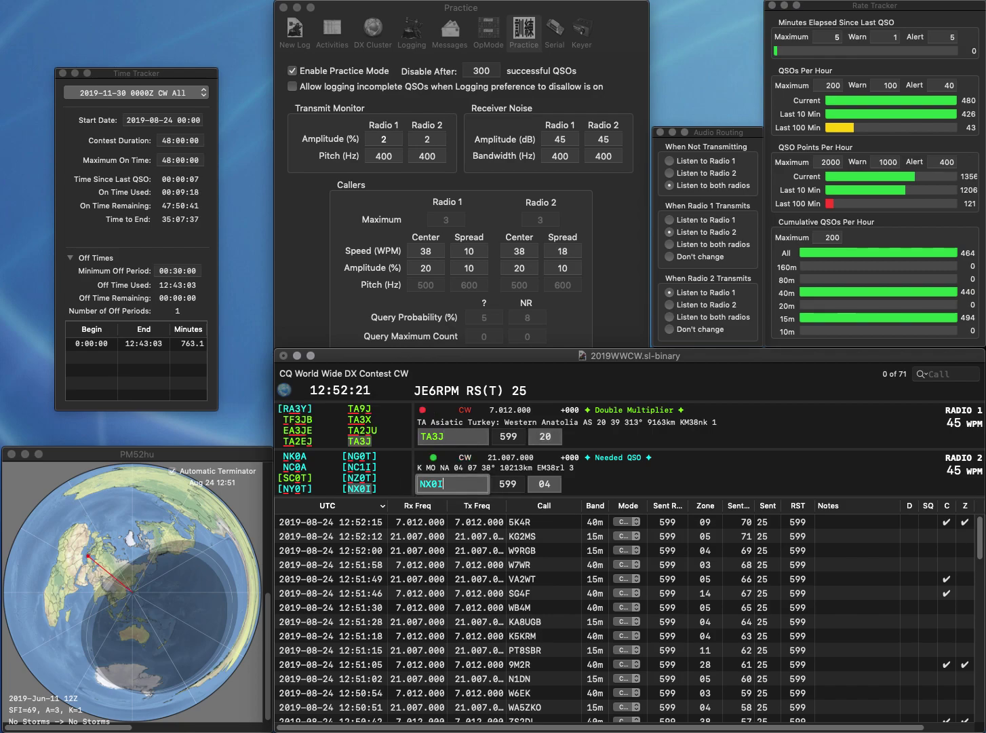
key(Return)
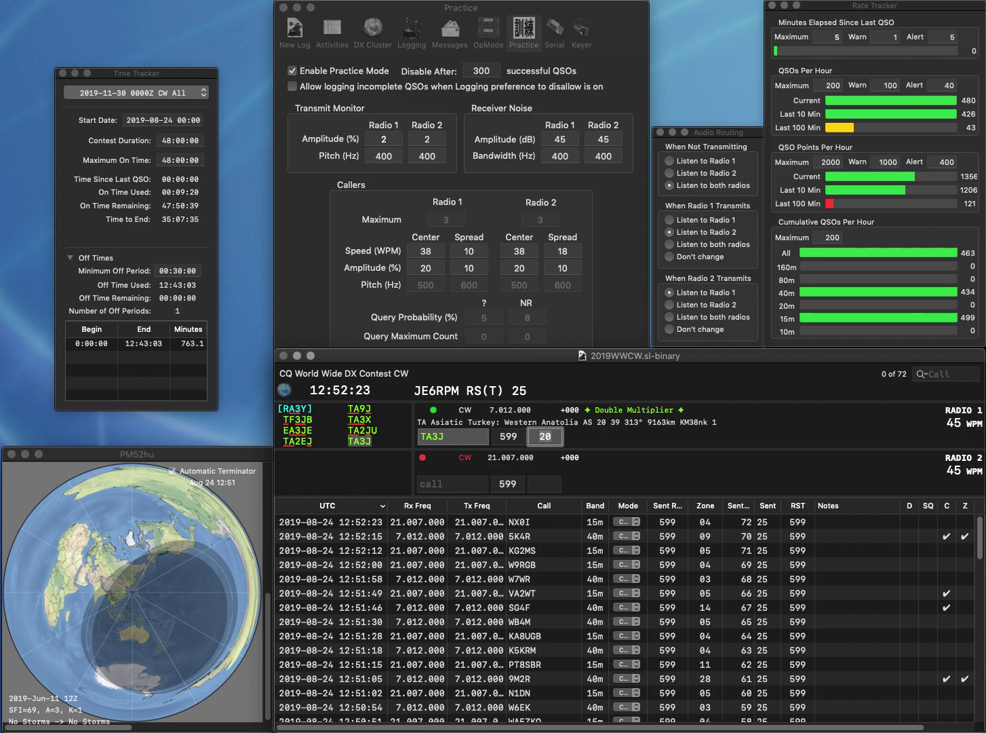
key(Return)
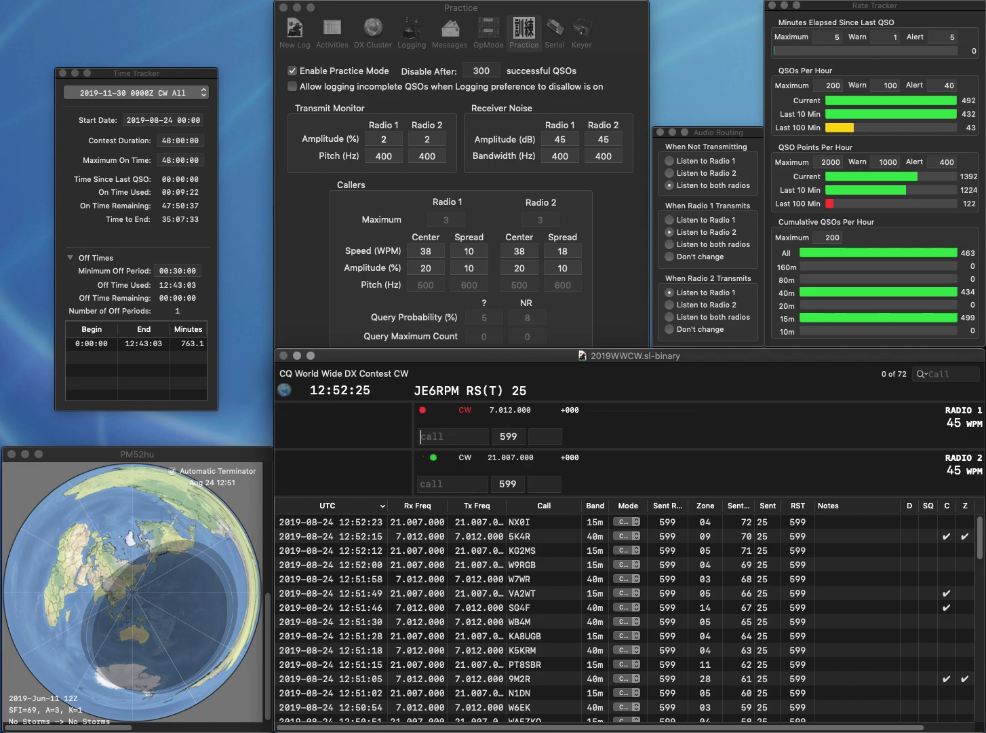
text(DM5M)
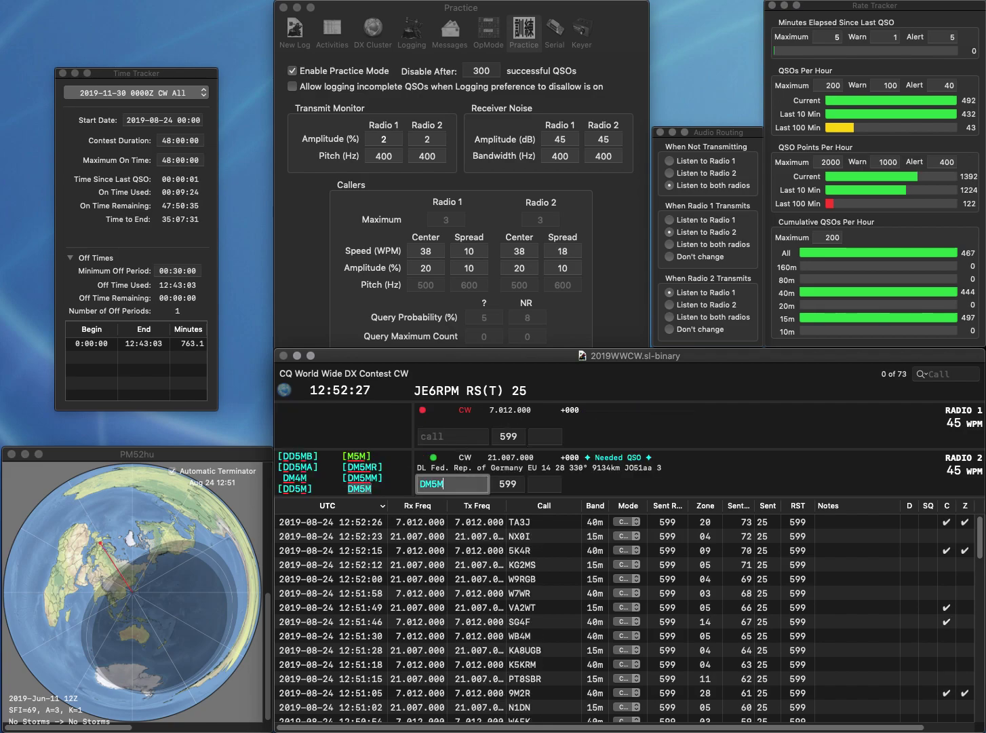
key(Return)
text(TA3ON)
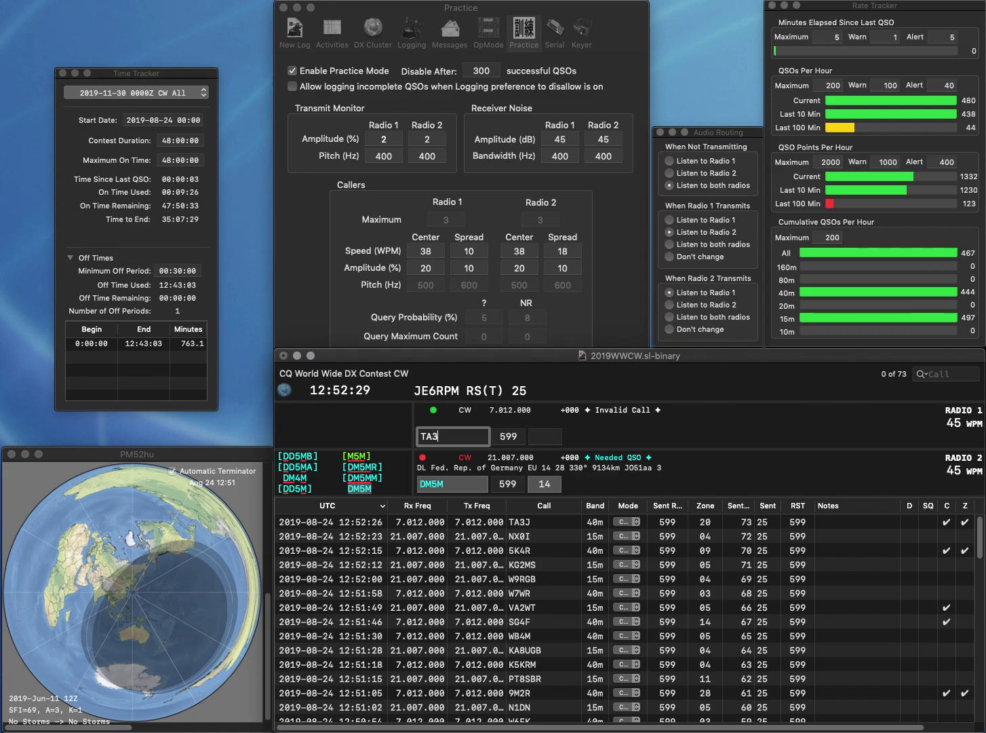
key(Return)
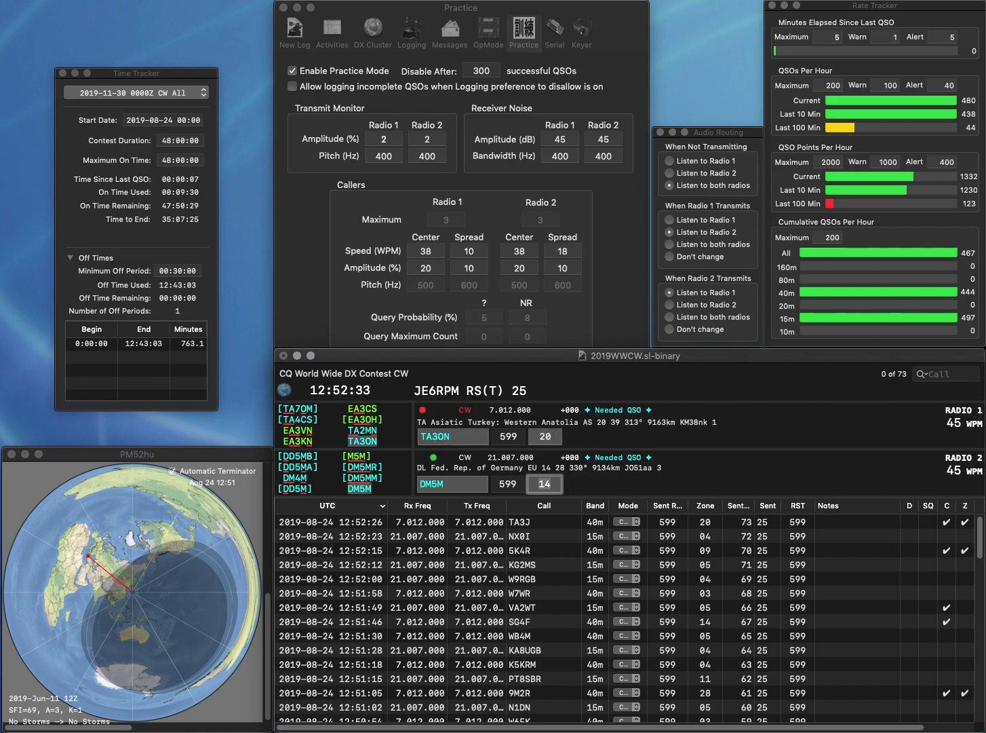
key(Return)
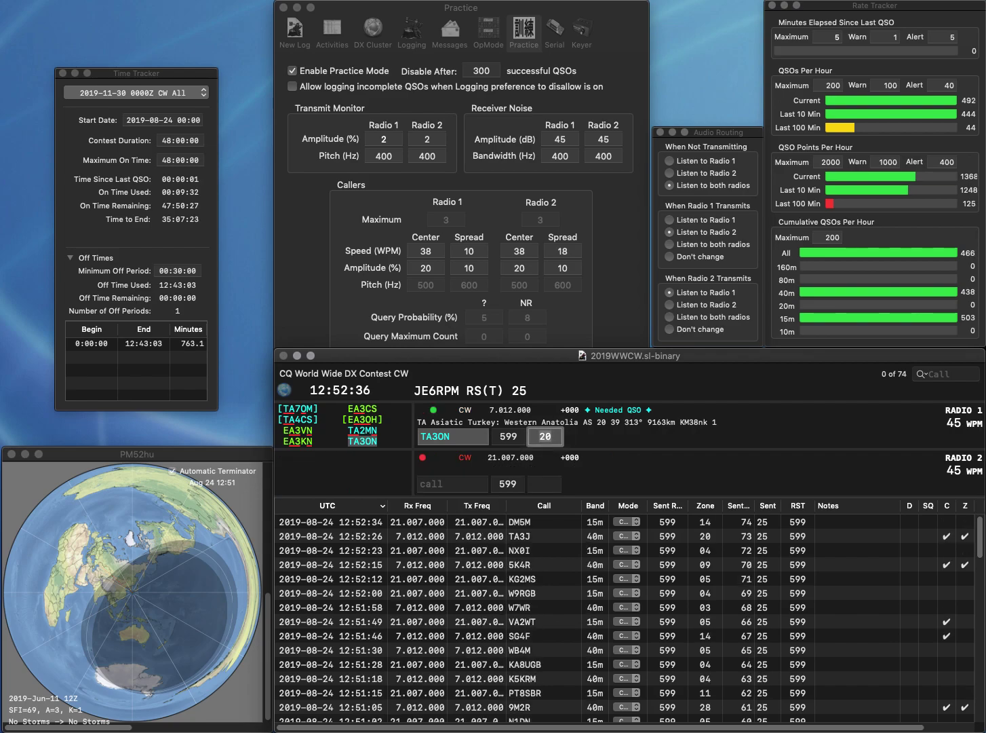
key(Return)
text(K)
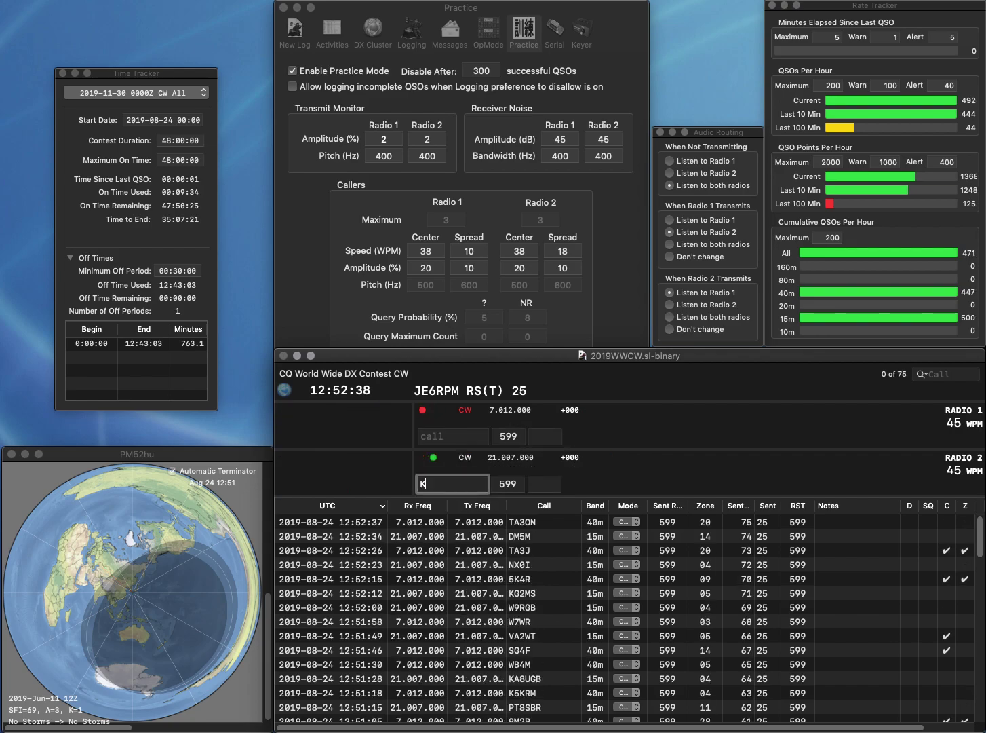
text(I5GF)
key(Return)
text(YU5YC)
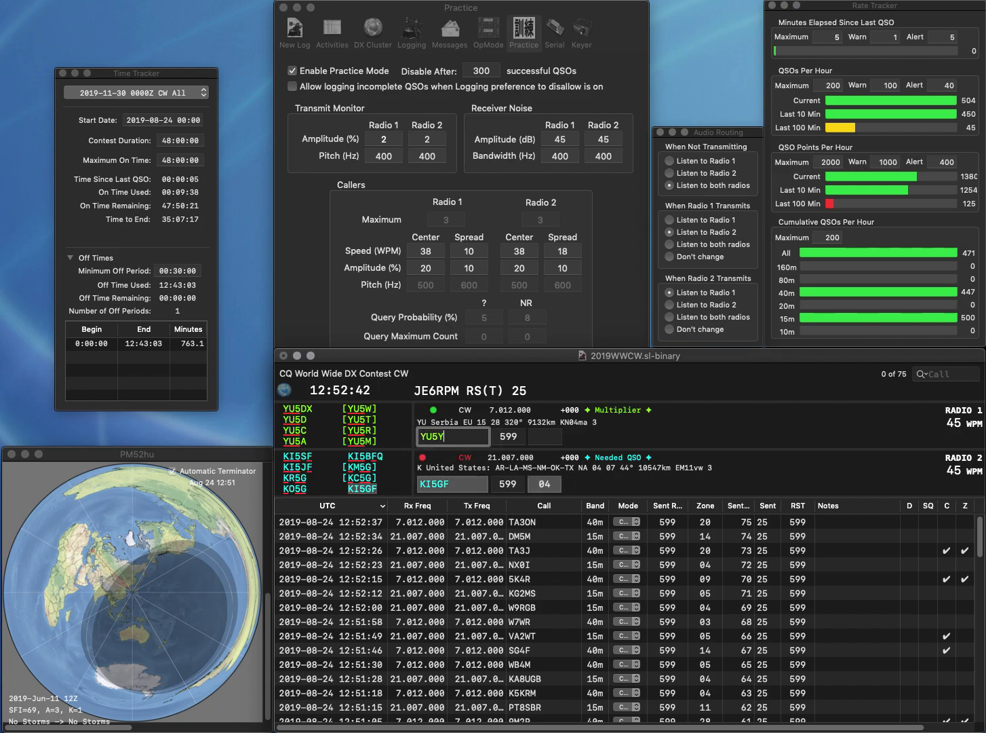
key(BackSpace)
text(4YC)
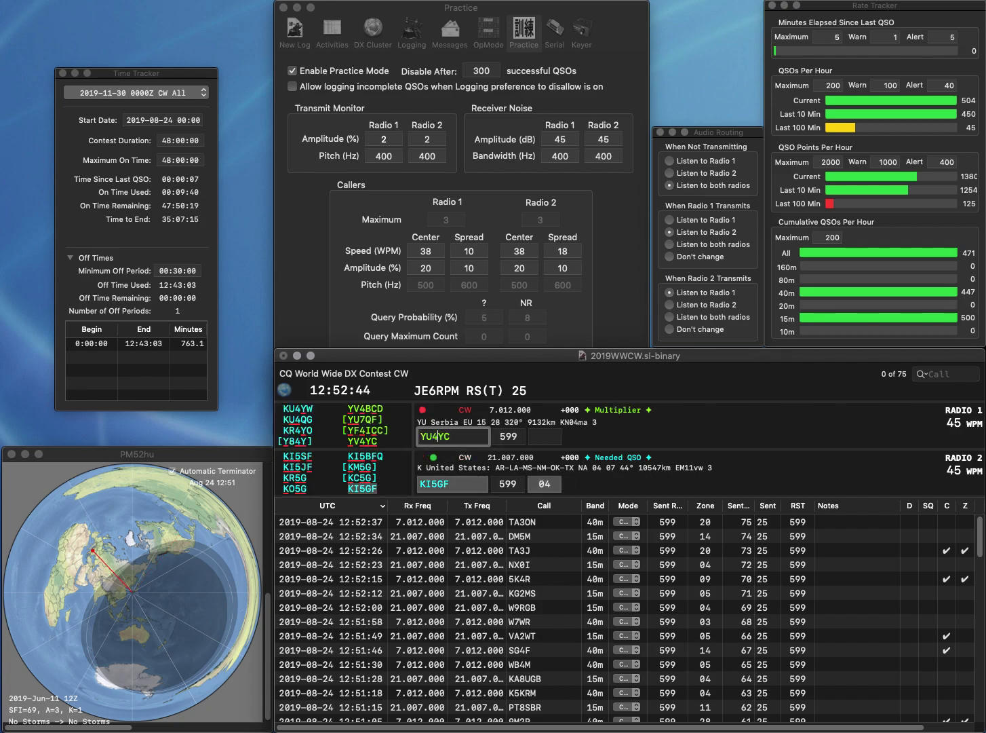
key(Return)
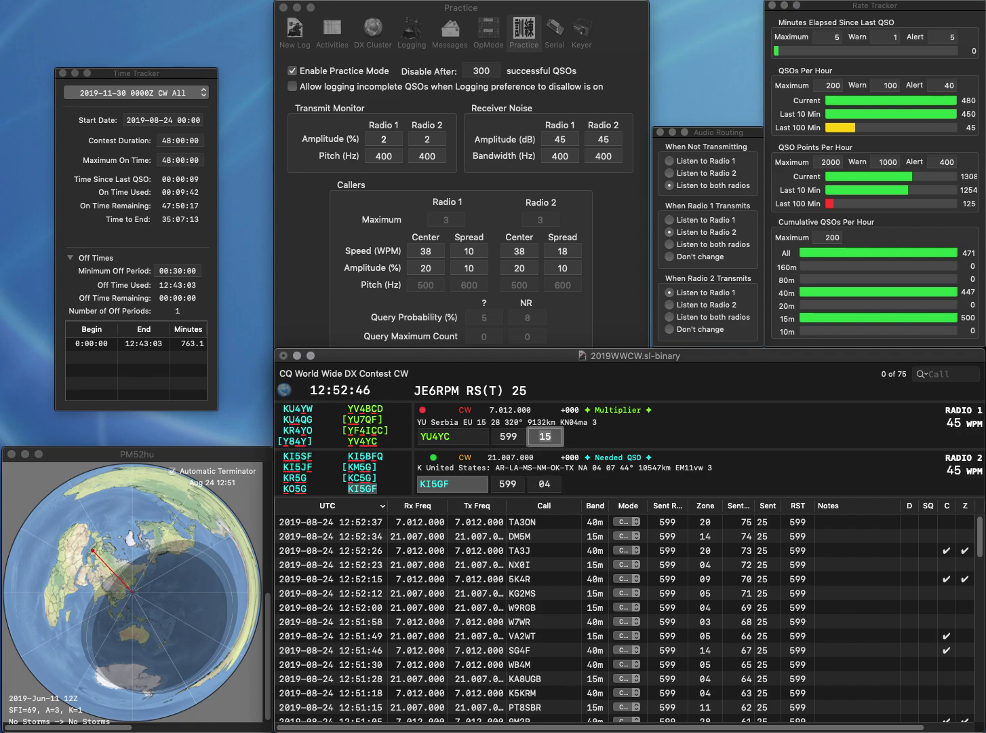
click(438, 436)
key(BackSpace)
text(V)
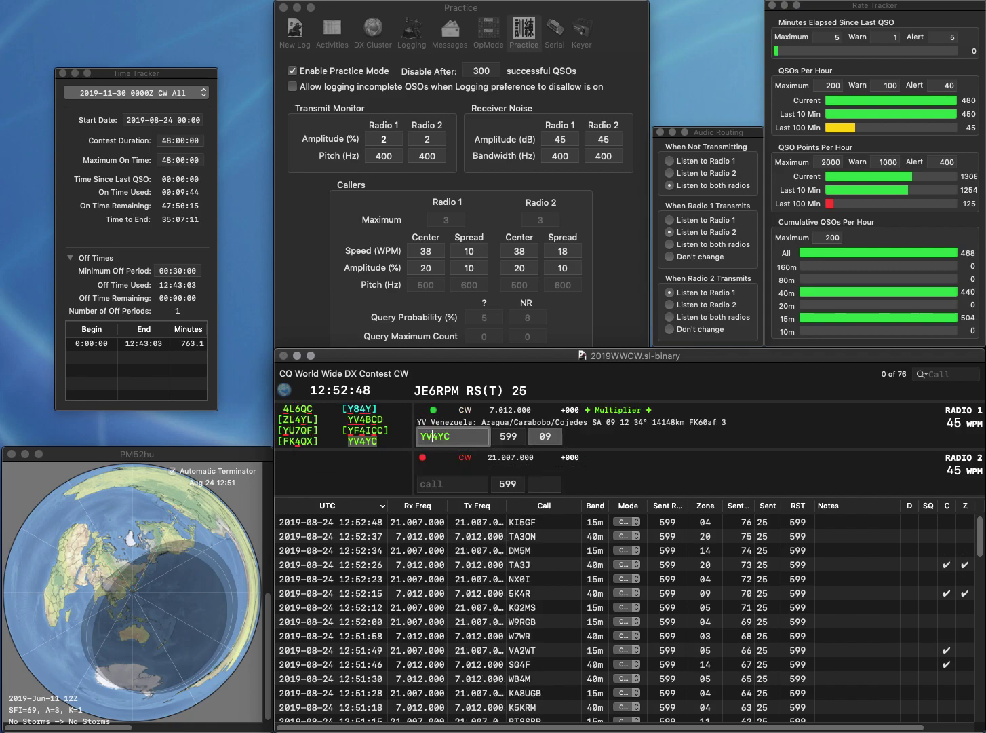
key(Return)
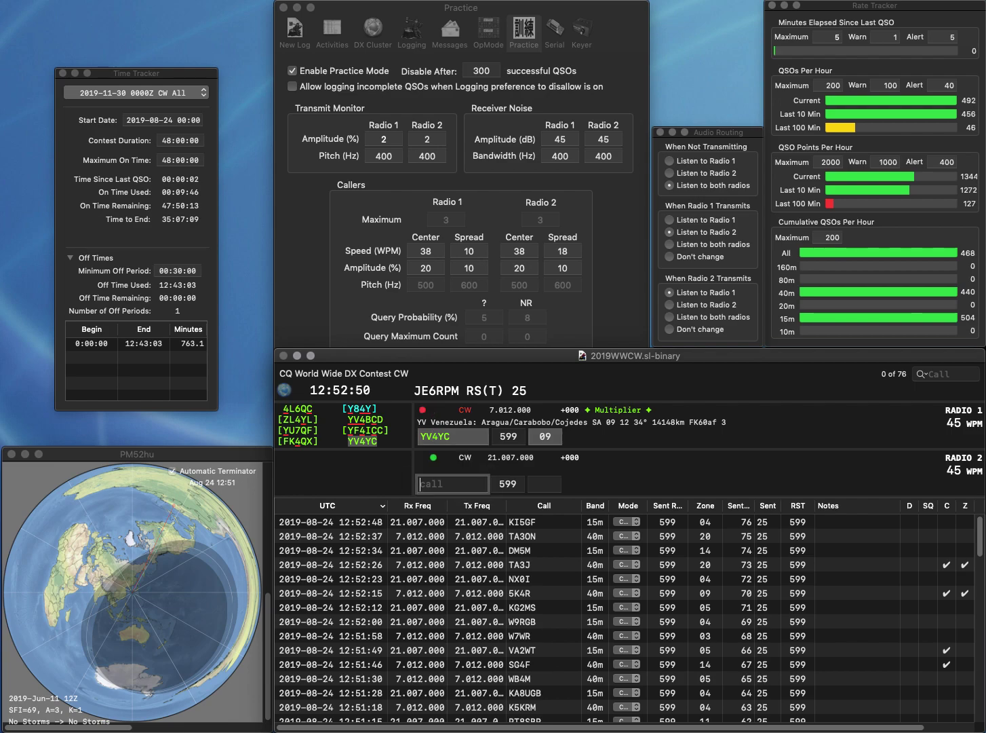
text(N5PNZ)
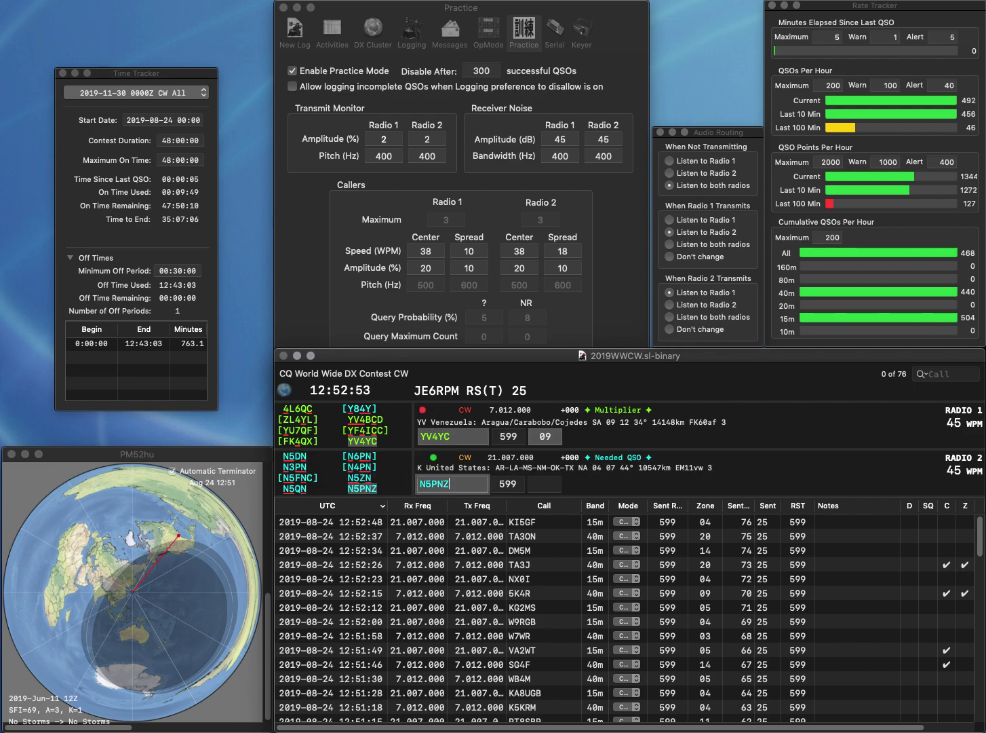
key(Return)
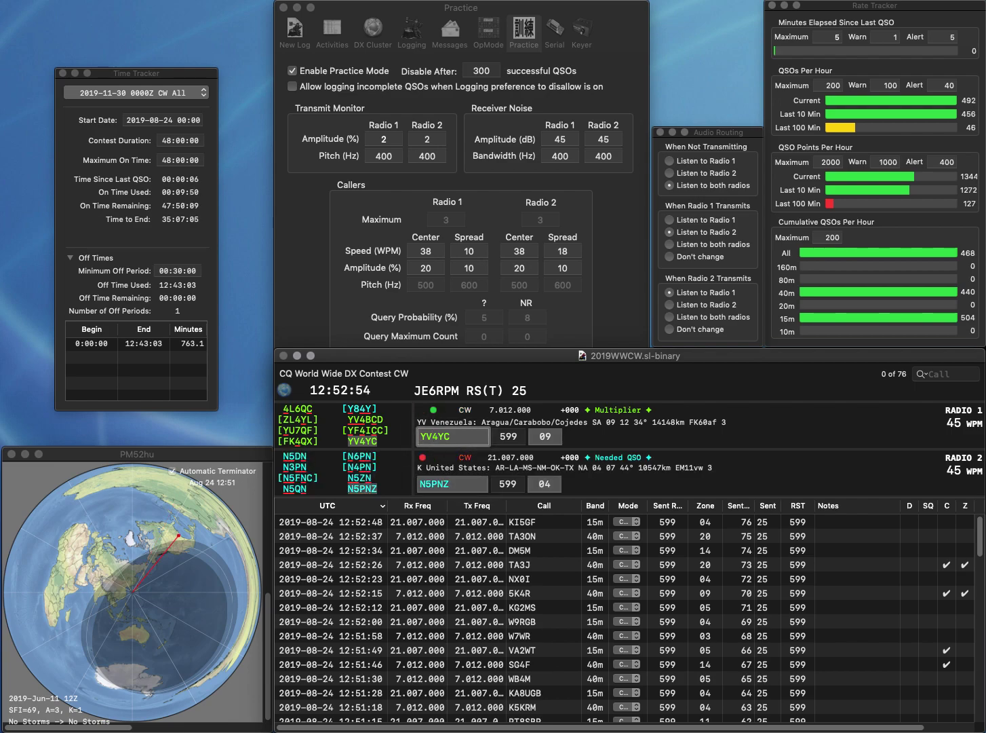
key(Return)
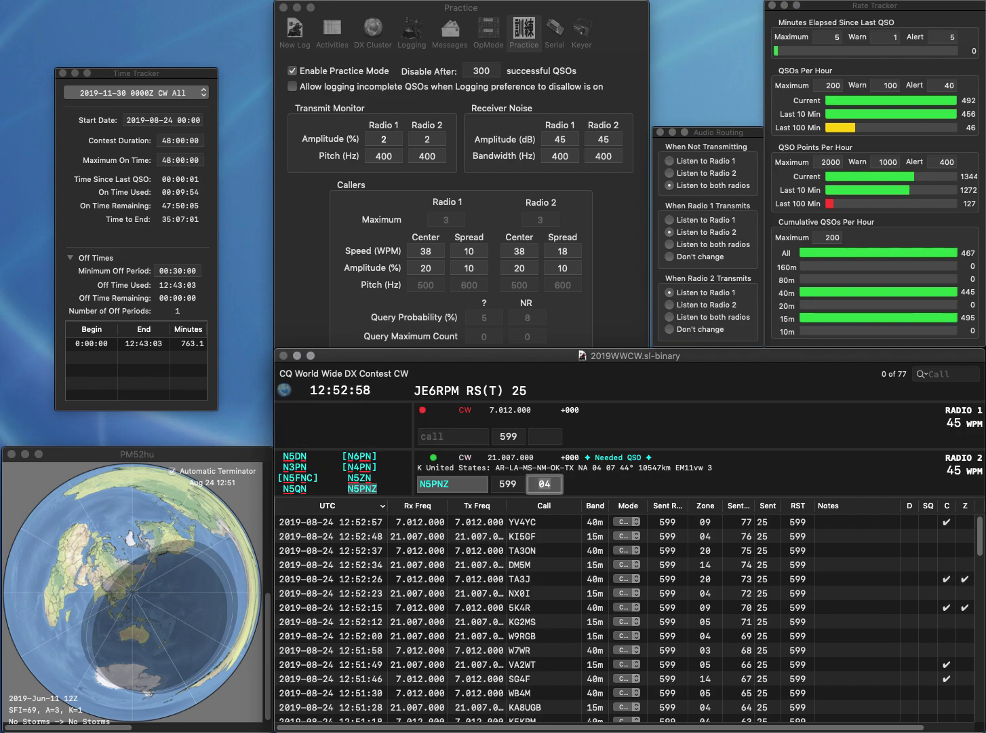
key(Return)
Send N9CHA on Radio 1 and F5MMX on Radio 2.
text(N)
text(HA)
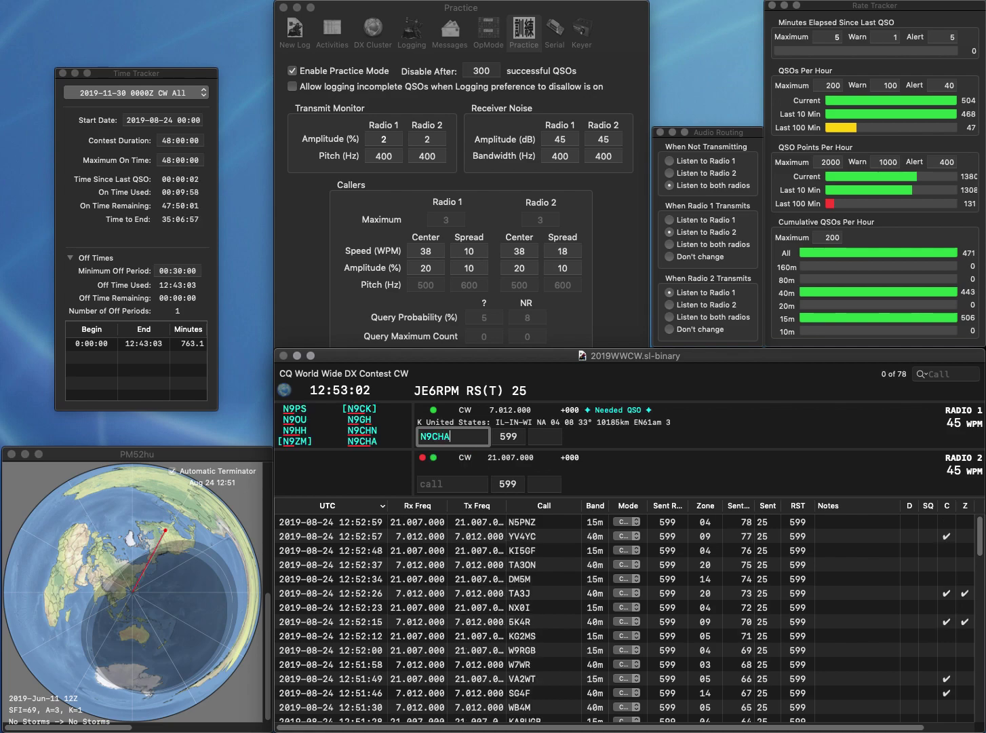
key(Return)
text(F5MM)
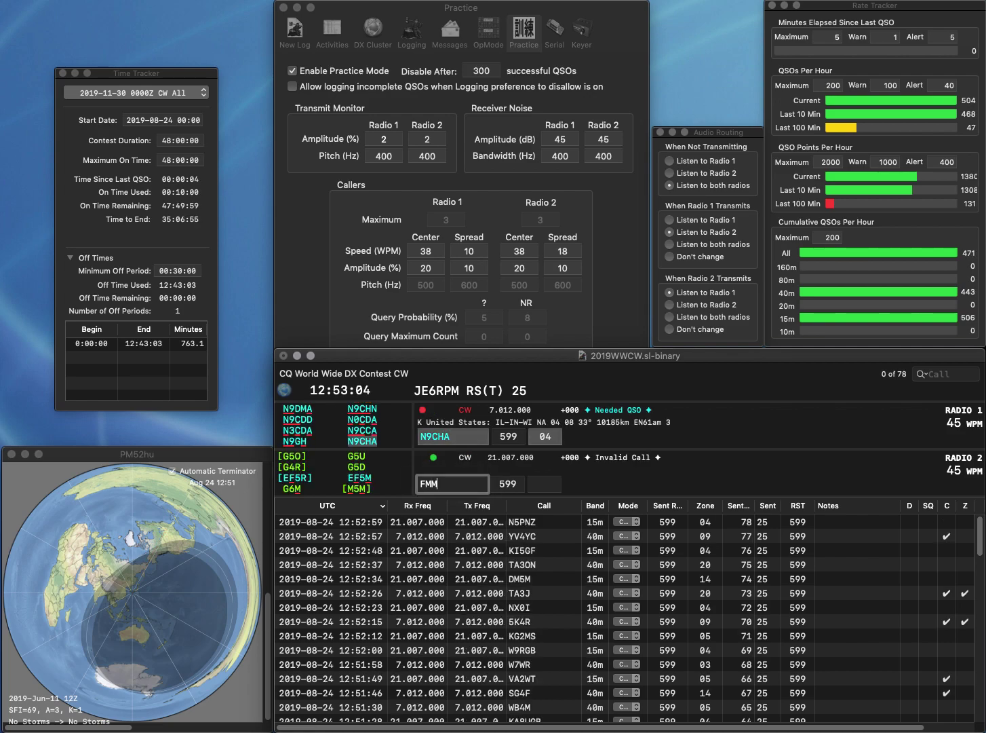
text(X)
key(Left)
key(Left)
key(Left)
text(5)
key(Return)
Log the N9CHA contact on Radio 1 and the F5MMX contact on Radio 2.
key(Return)
click(545, 485)
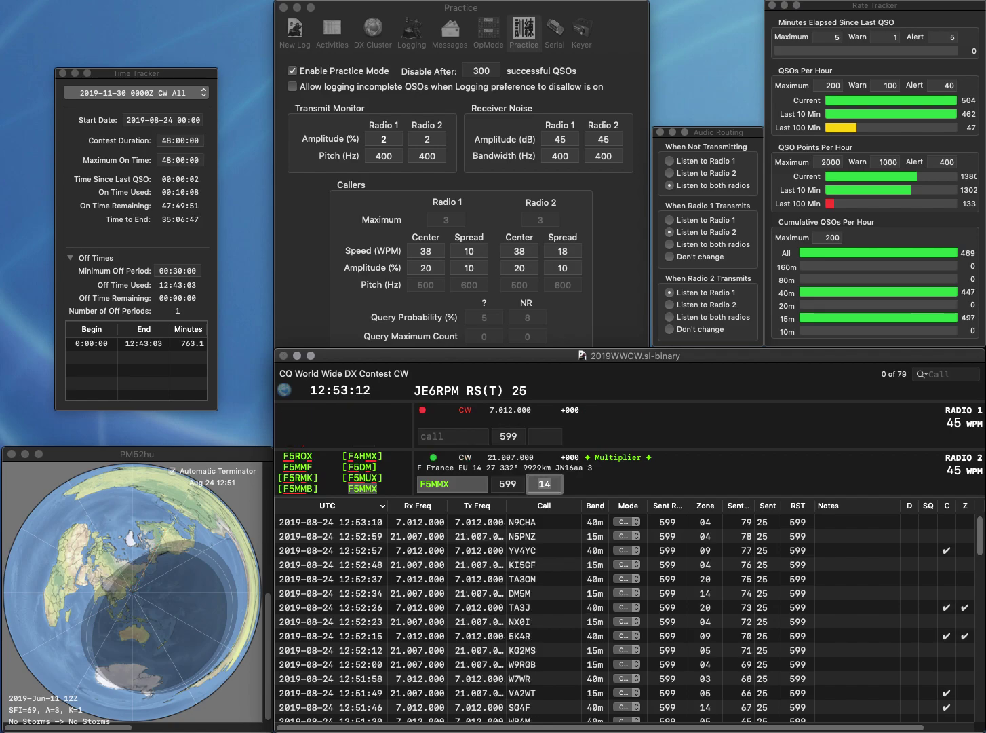
key(Return)
text(NN6)
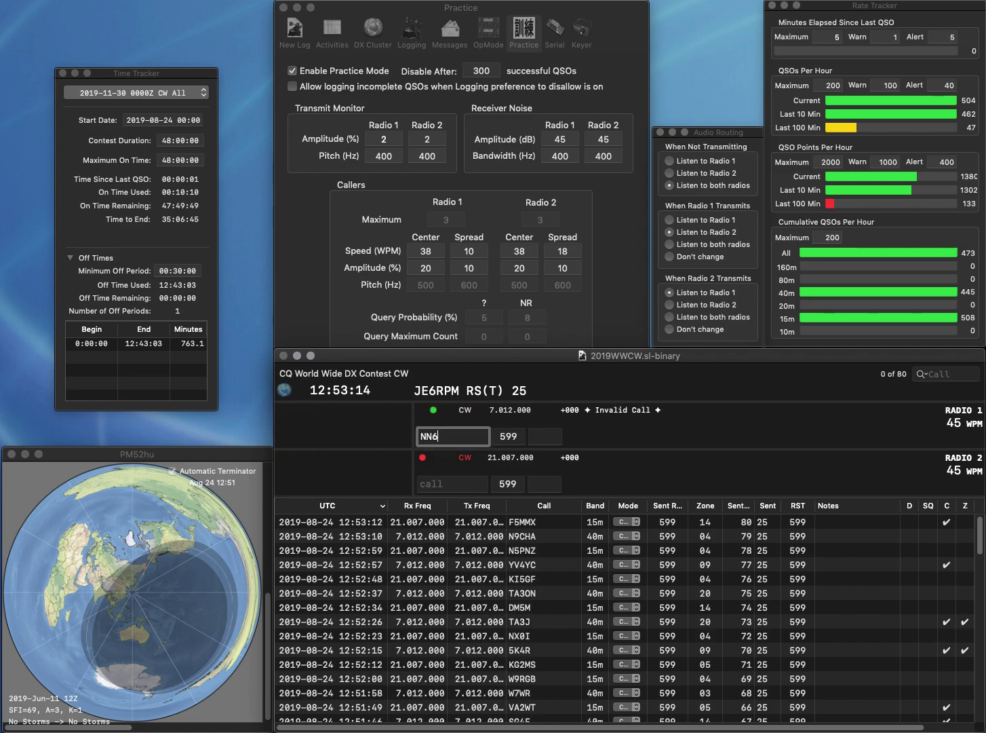
text(AZ)
key(Return)
text(GW9T)
key(Return)
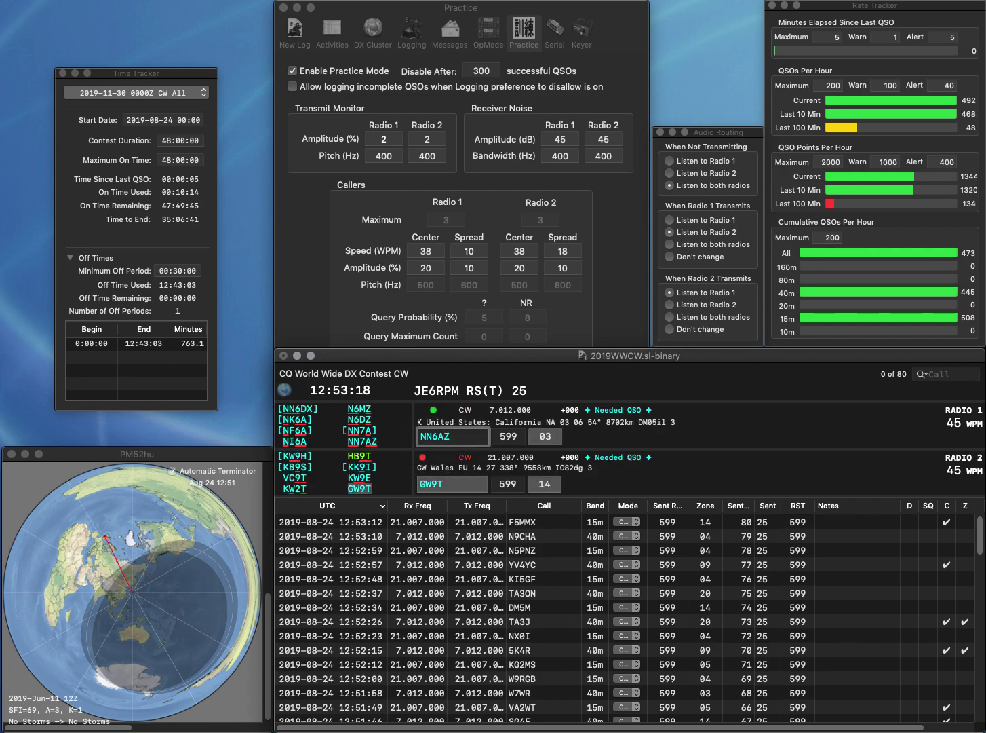
key(Left)
key(Left)
key(BackSpace)
text(7)
key(Return)
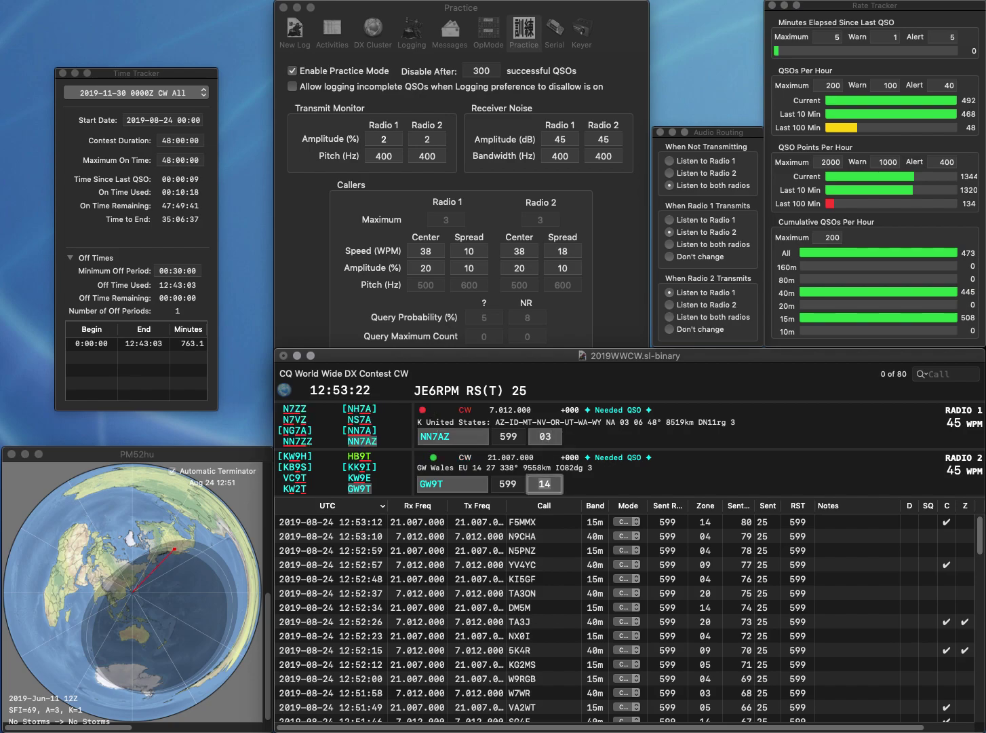
key(Return)
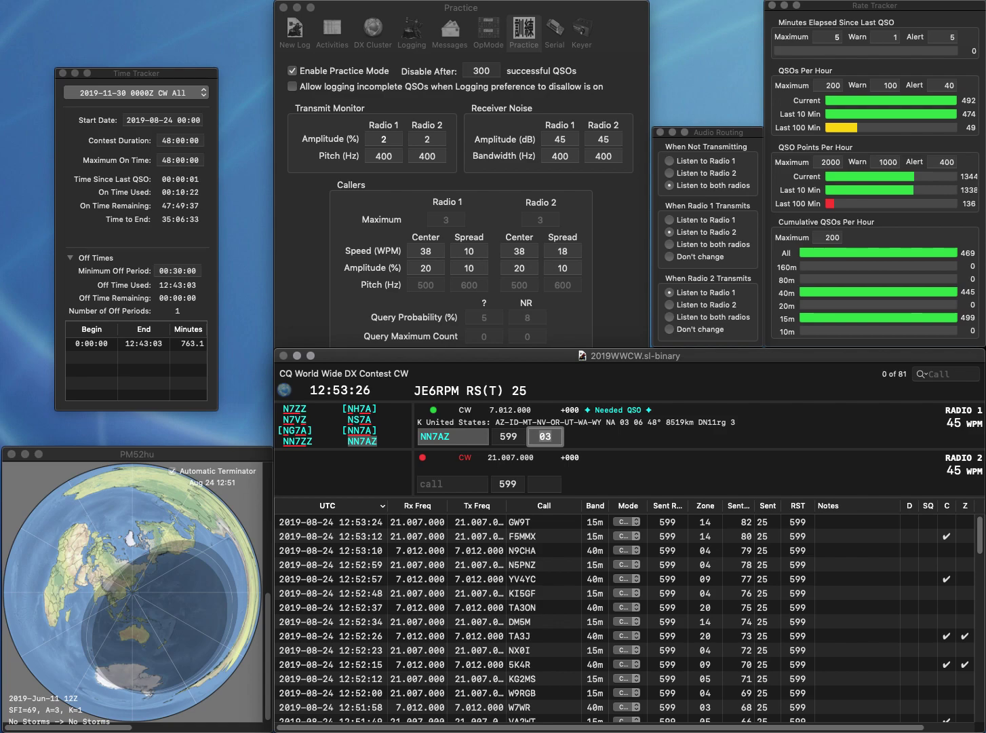
key(Return)
text(K7SEN)
key(Return)
text(W6)
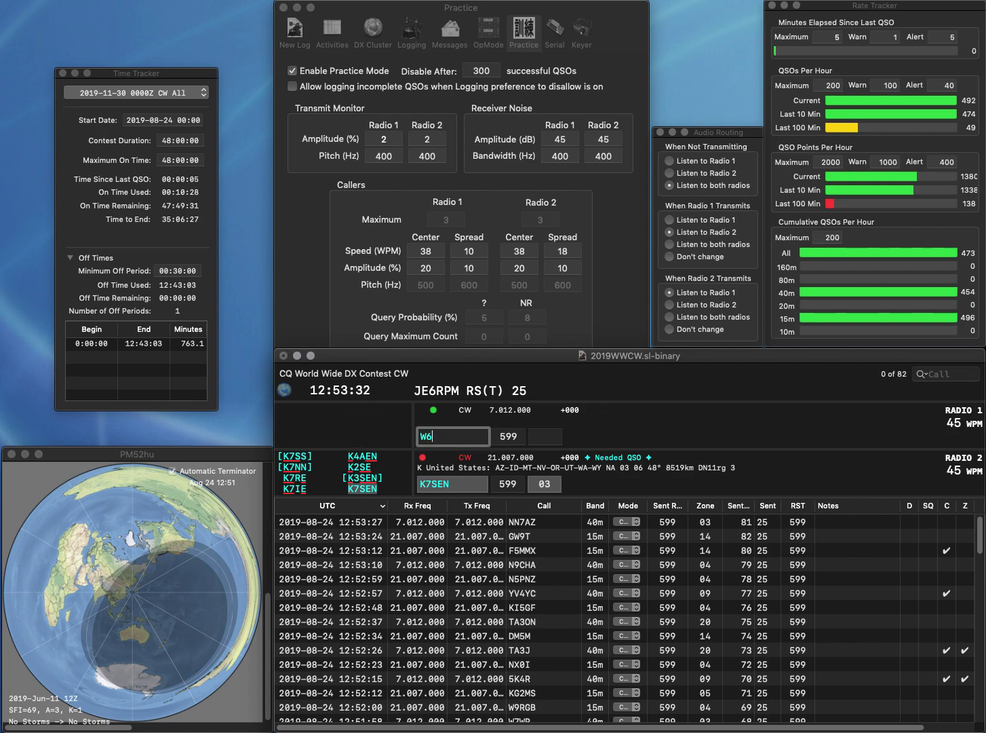
text(LP)
key(Return)
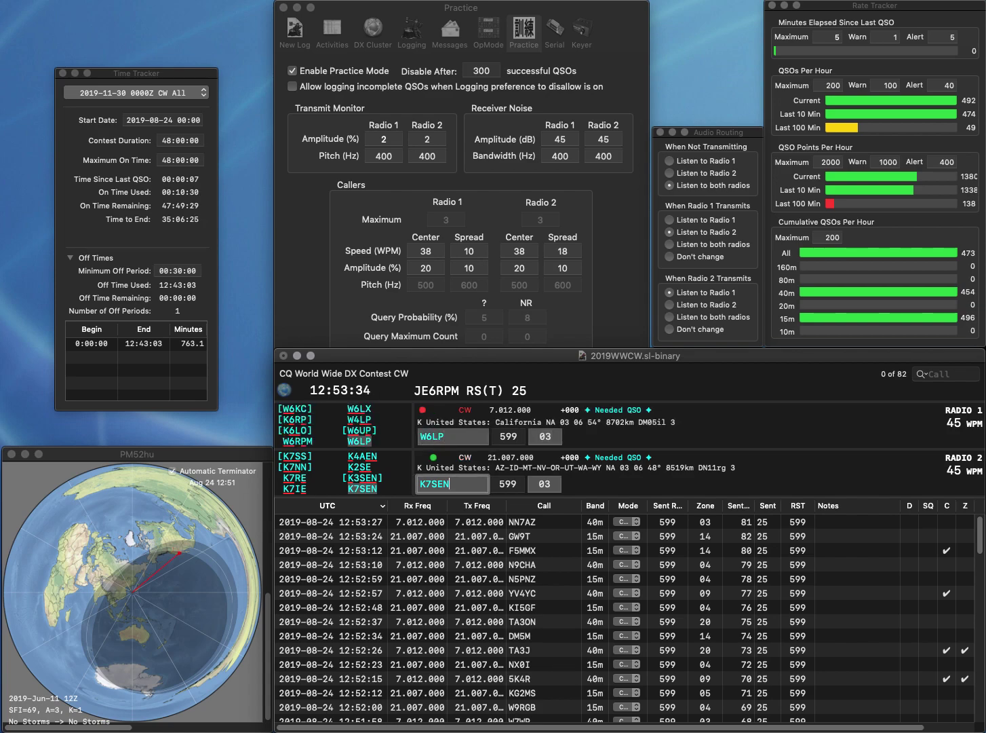
key(Return)
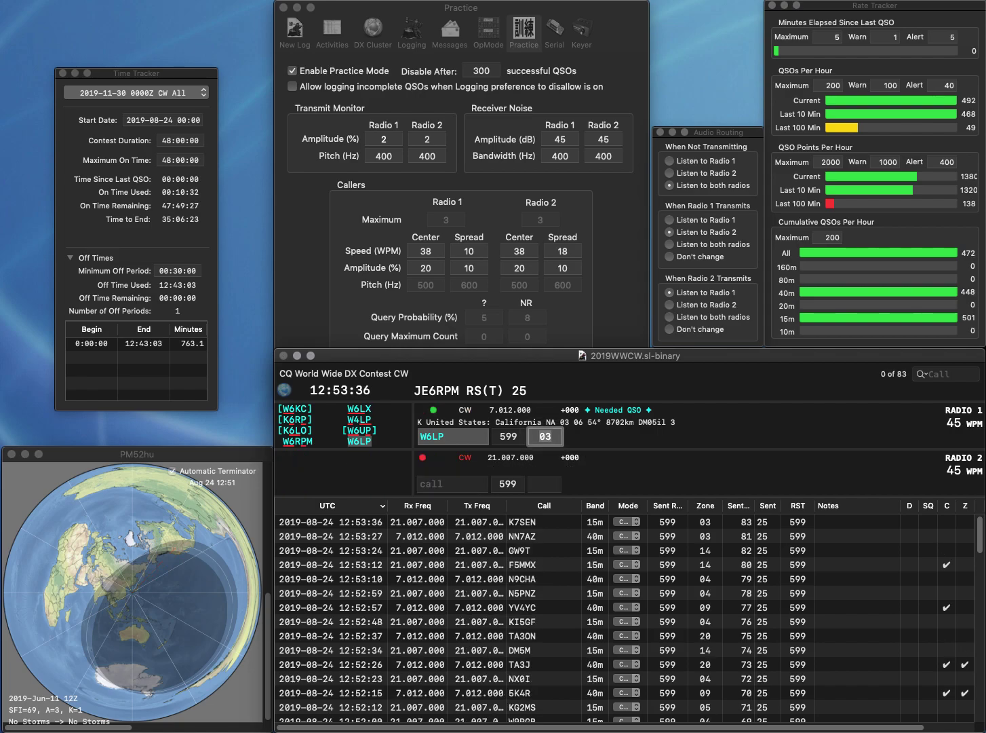
key(Return)
text(GW)
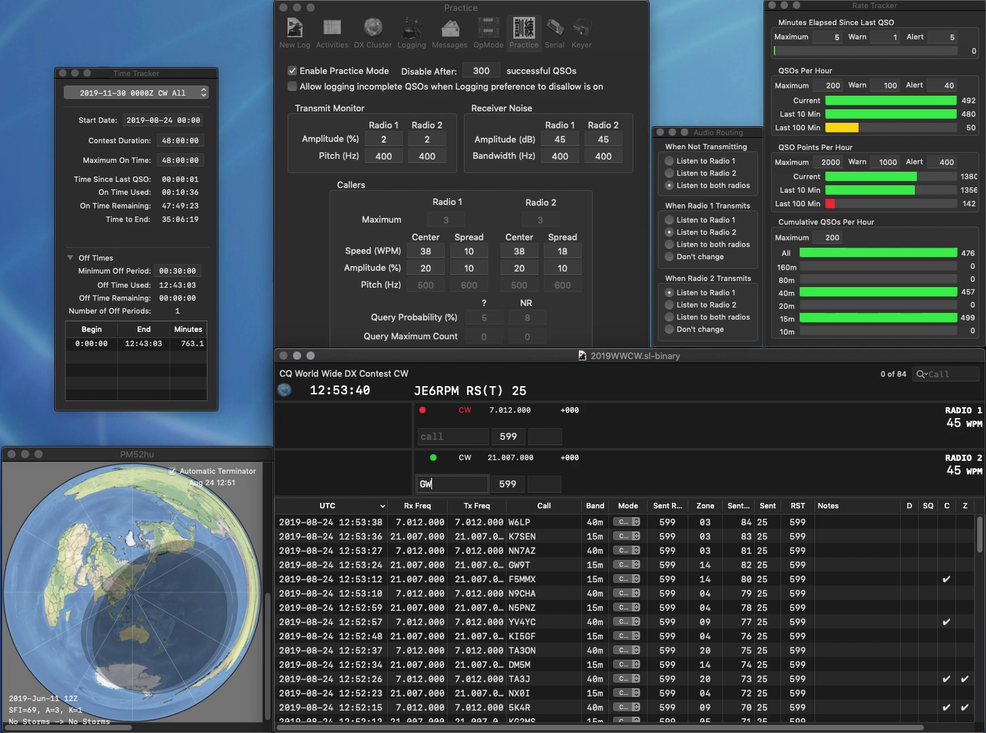
text(2CWO)
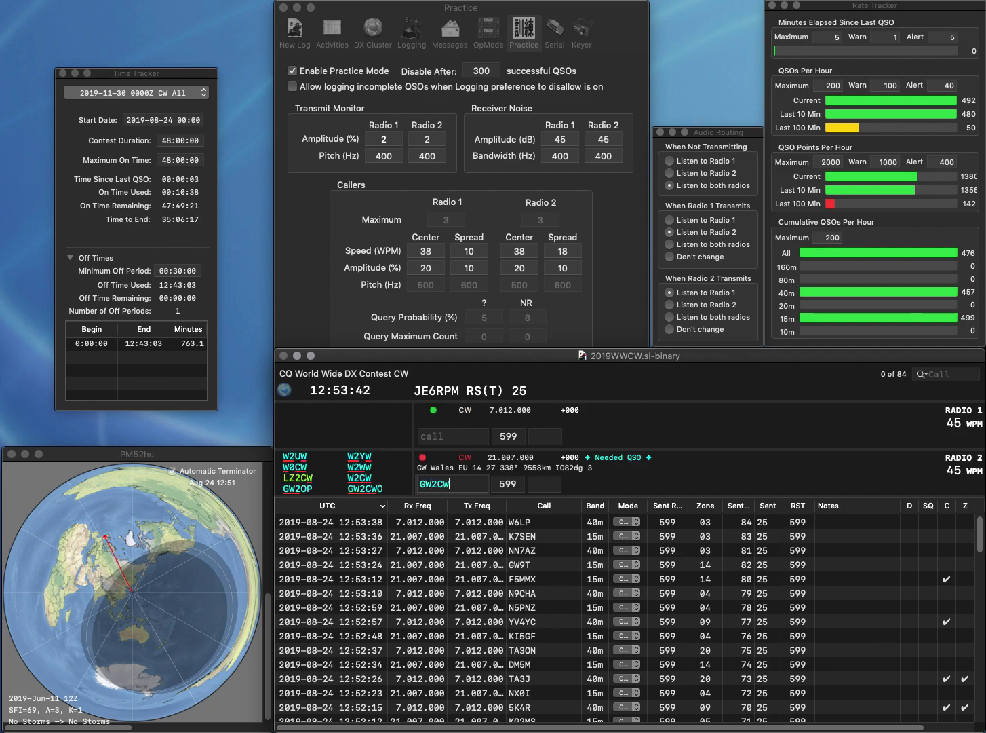
key(Return)
Send N8RW on Radio 1, and log the GW2CWO and N8RW contacts.
text(8RW)
key(Left)
key(Left)
key(Left)
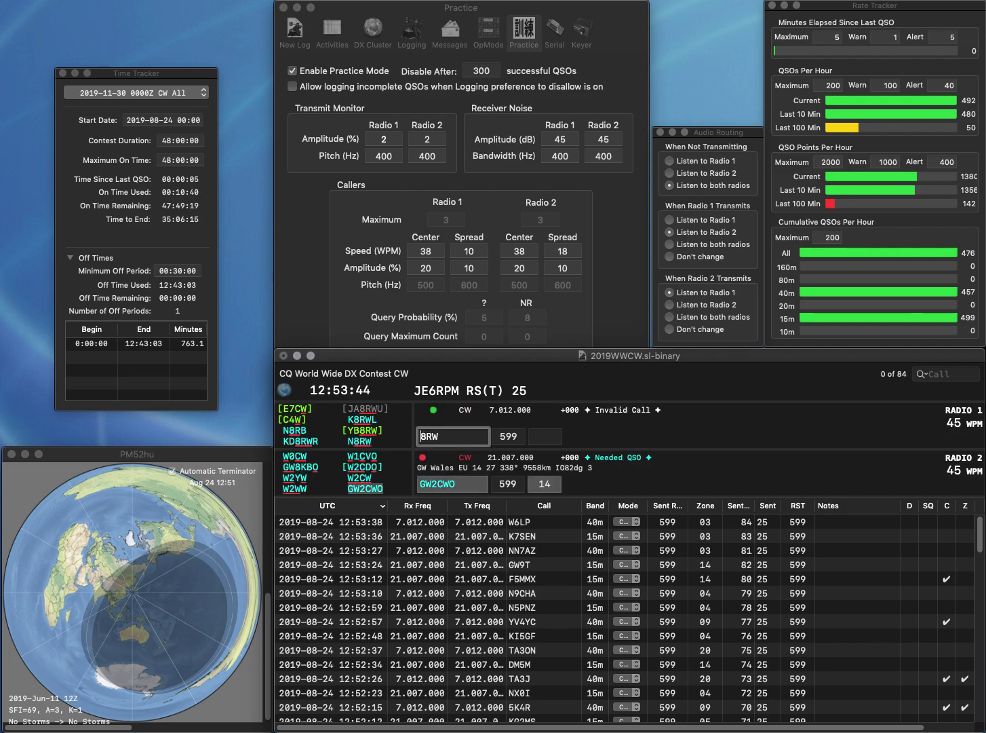
text(N)
key(Return)
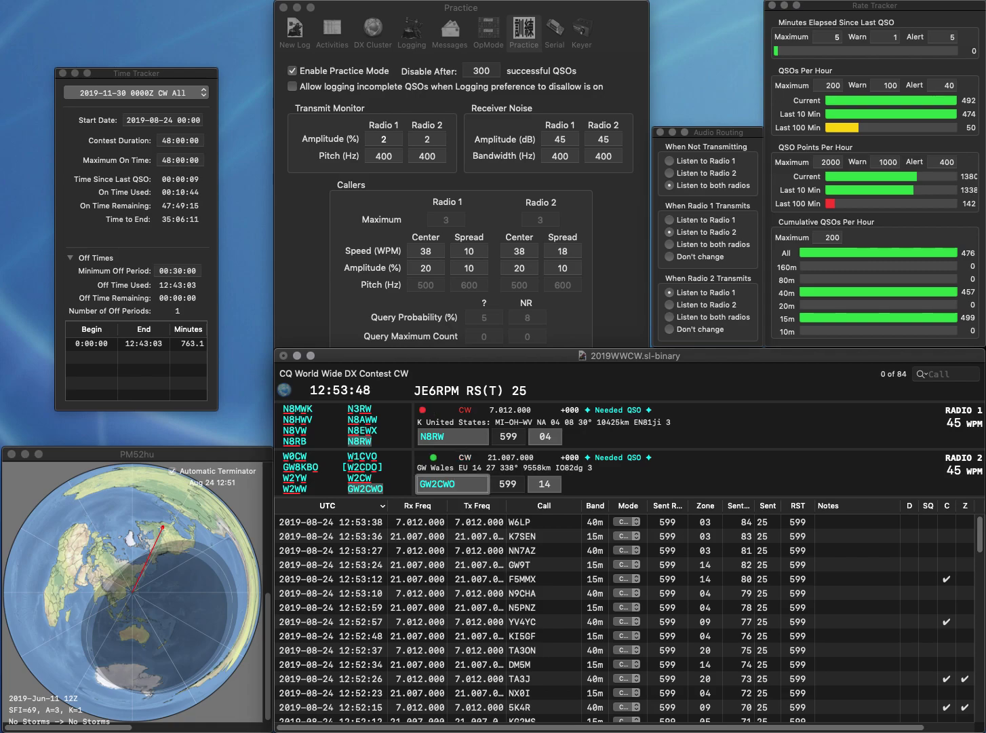
key(Return)
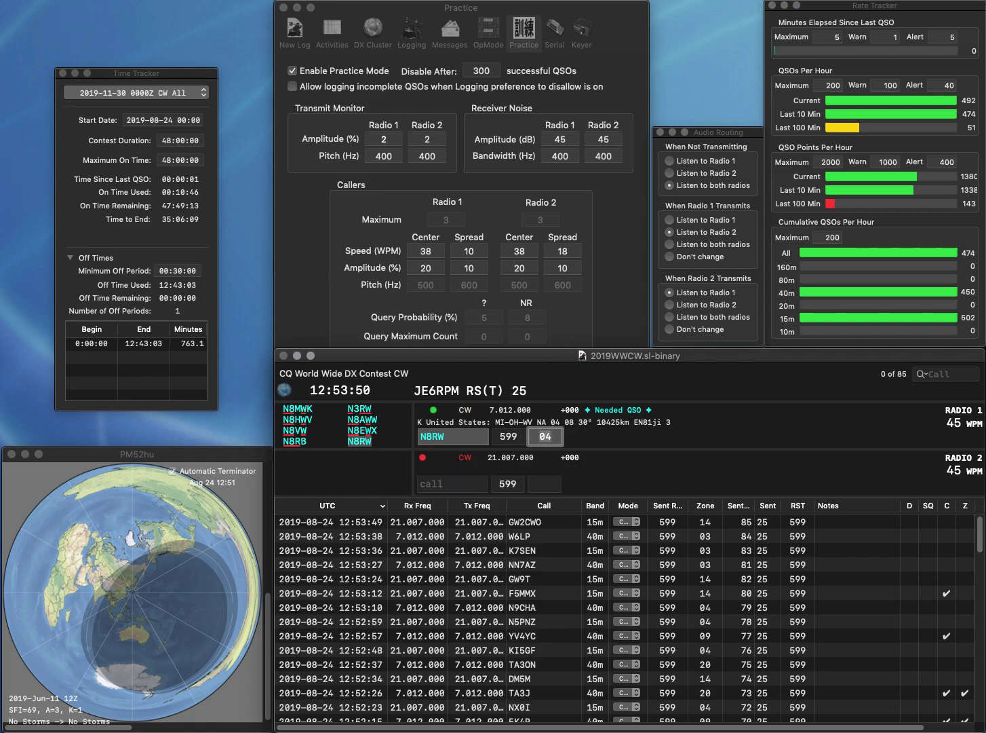
key(Return)
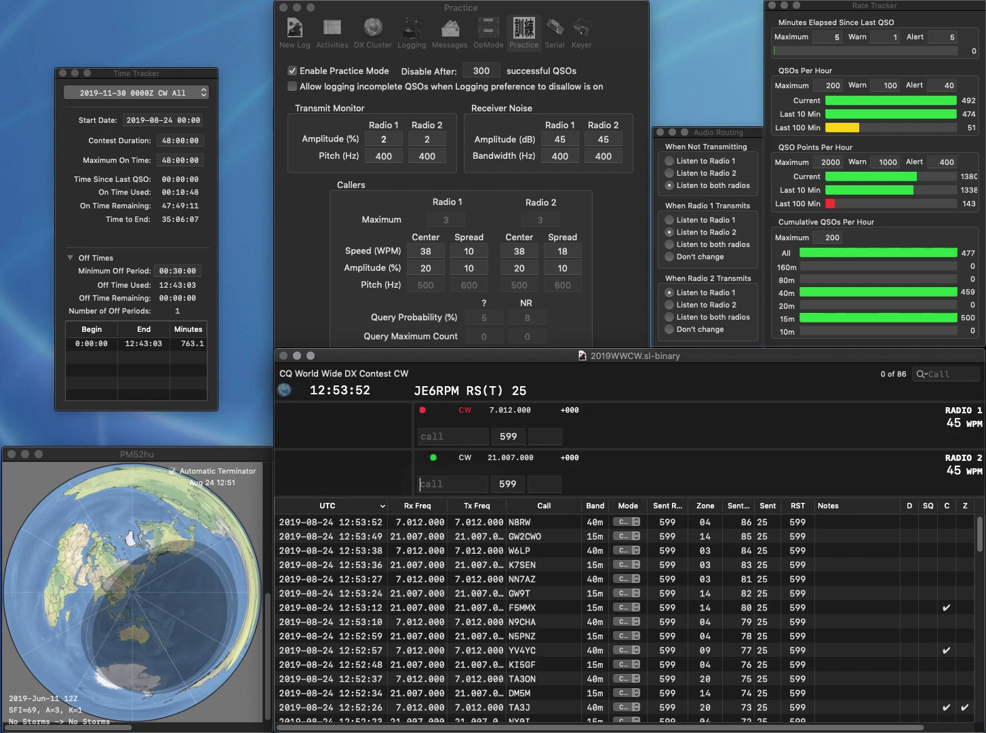
text(9A2R)
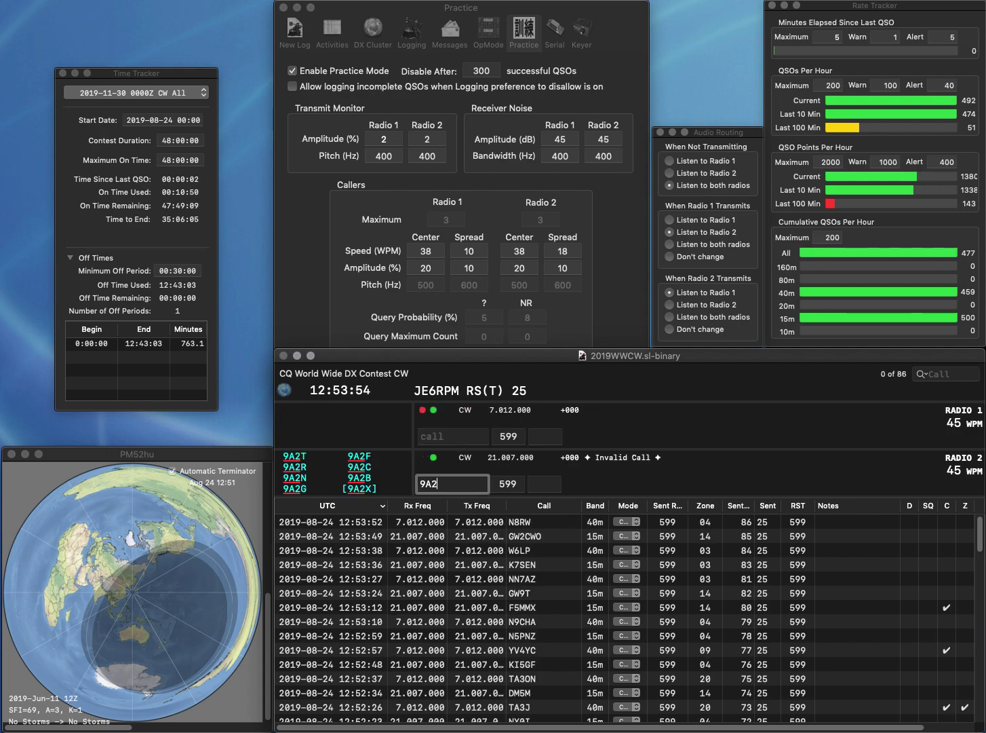
key(Return)
text(JR2)
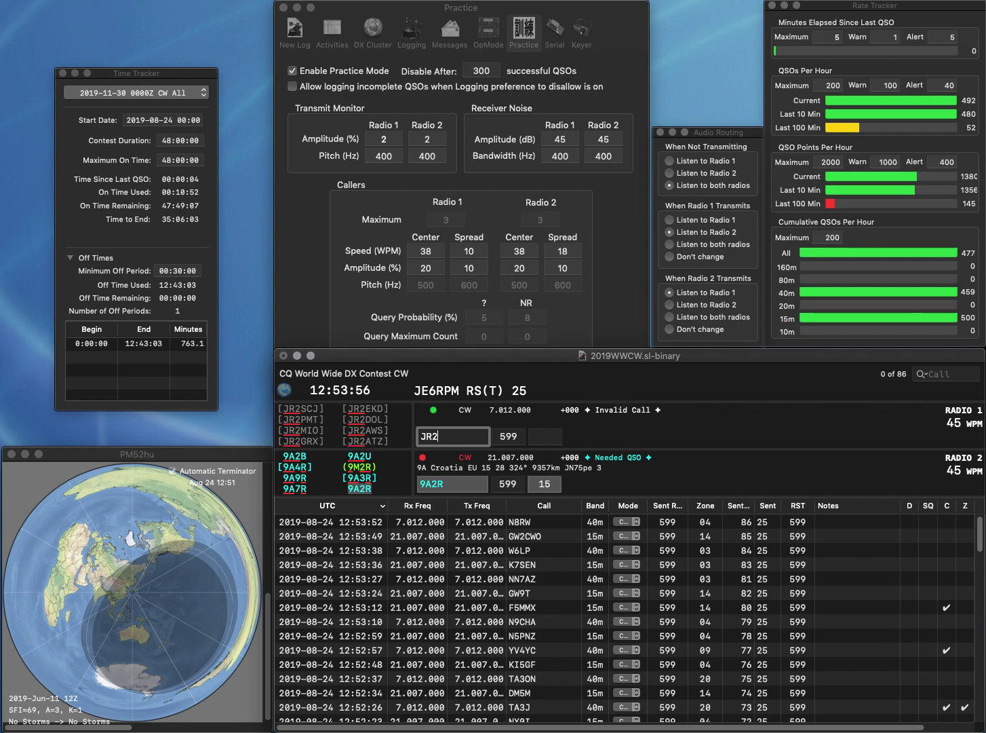
text(ALA)
key(Return)
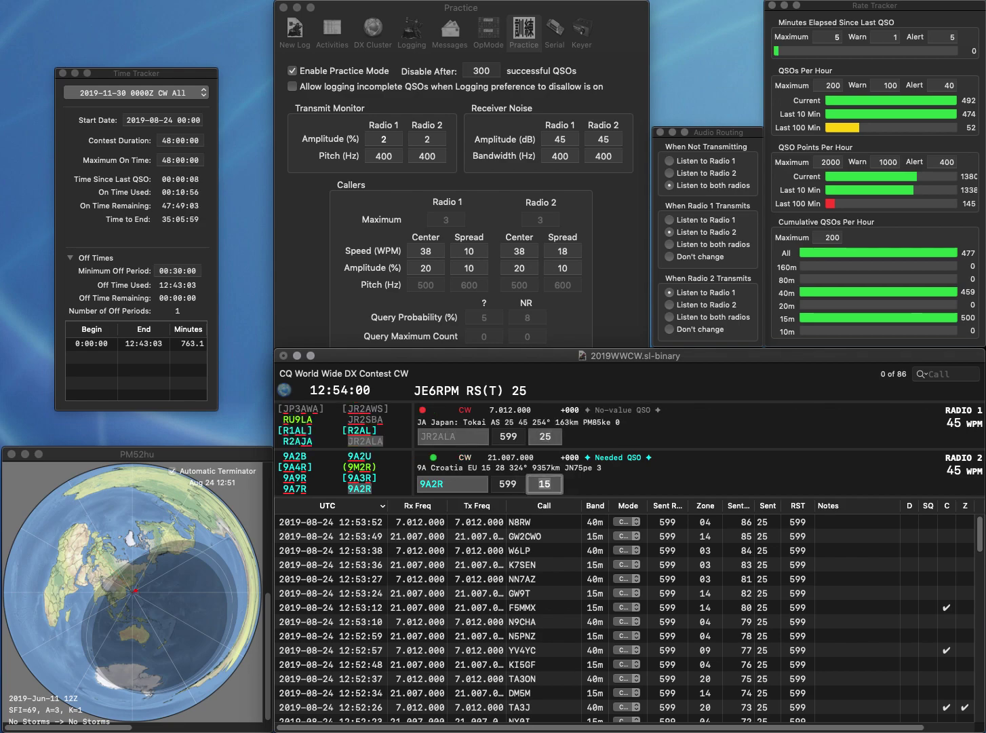
key(Return)
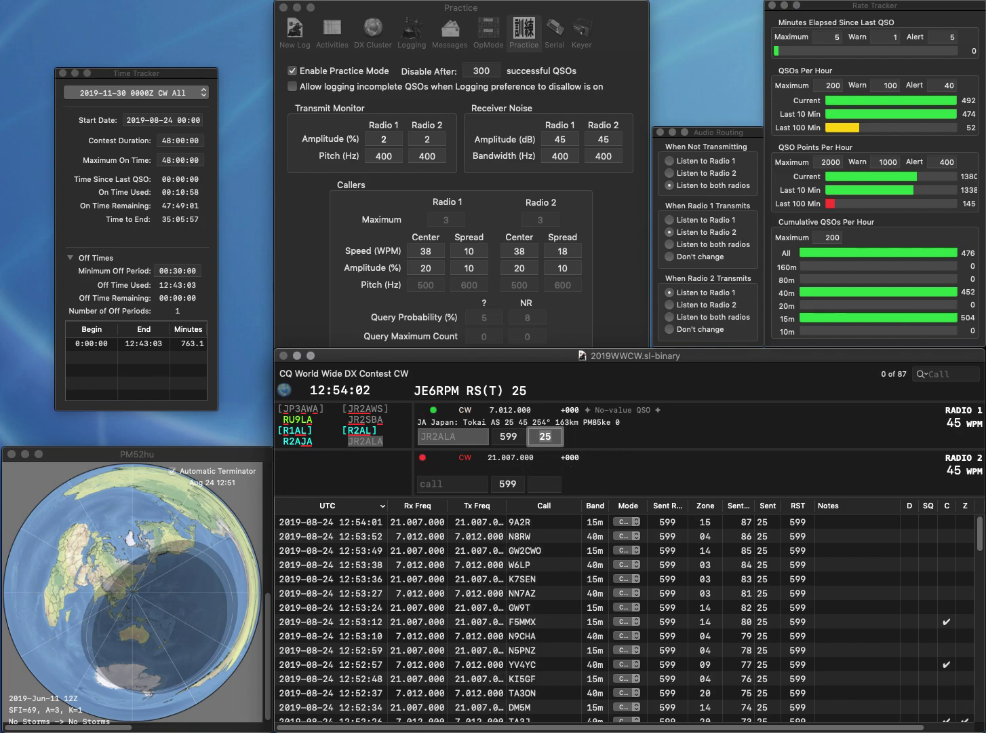
key(Return)
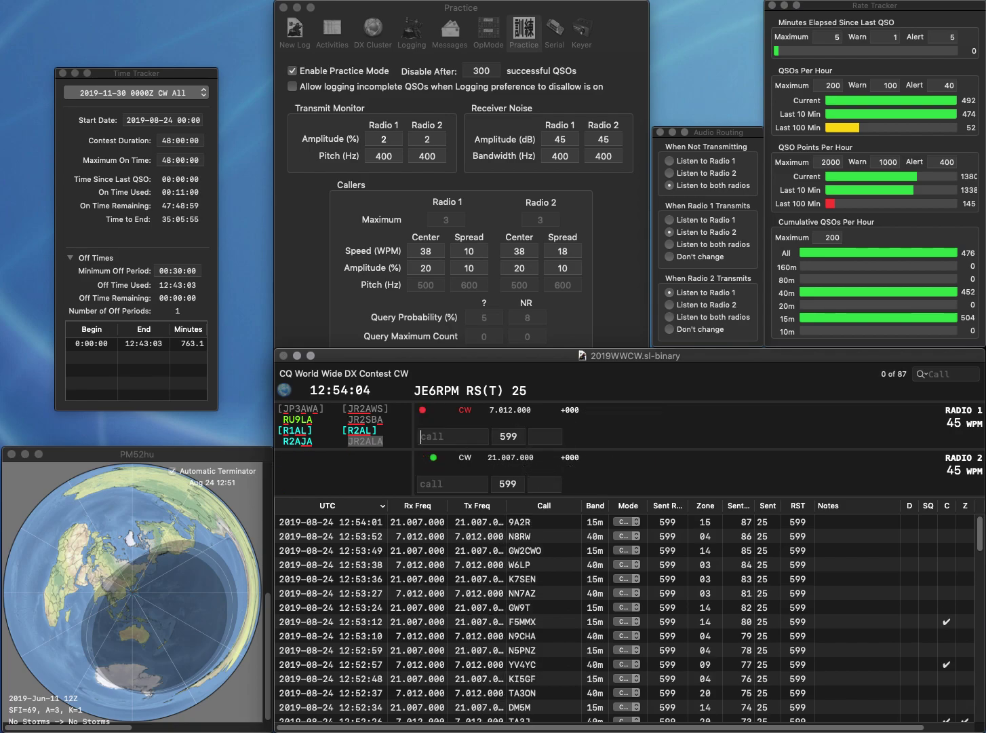
text(N8)
key(BackSpace)
text(9AE)
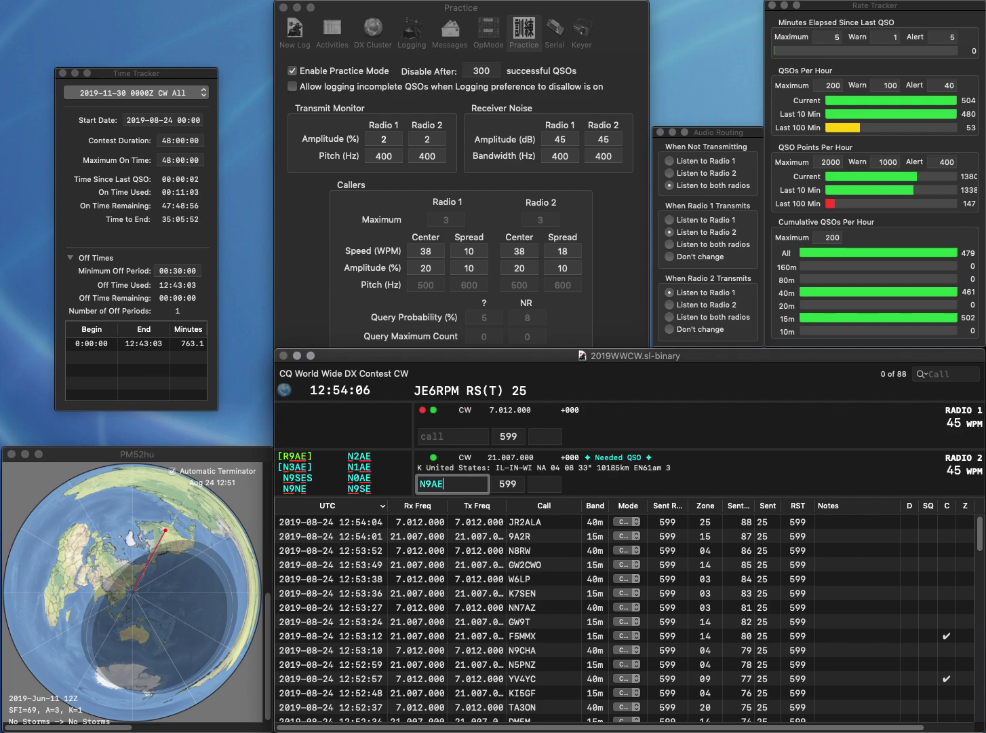
key(Return)
text(G4KIR)
key(Return)
Correct the calls to N9SE on Radio 2 and F4KIR on Radio 1, and log both contacts.
click(431, 483)
key(Delete)
text(SE)
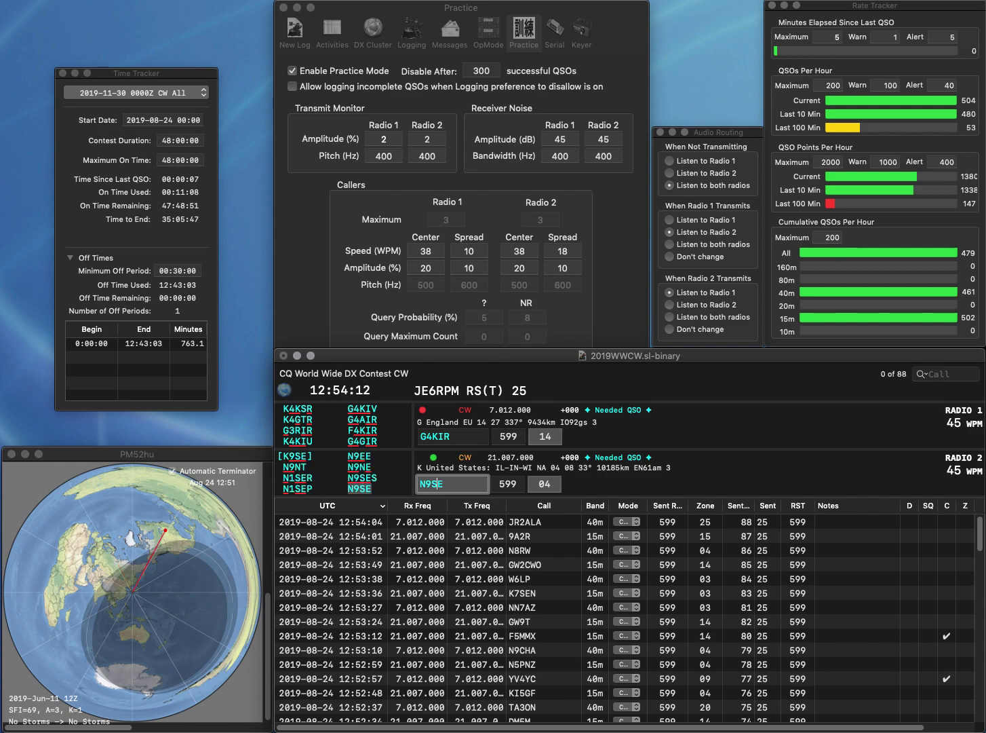
click(426, 436)
key(BackSpace)
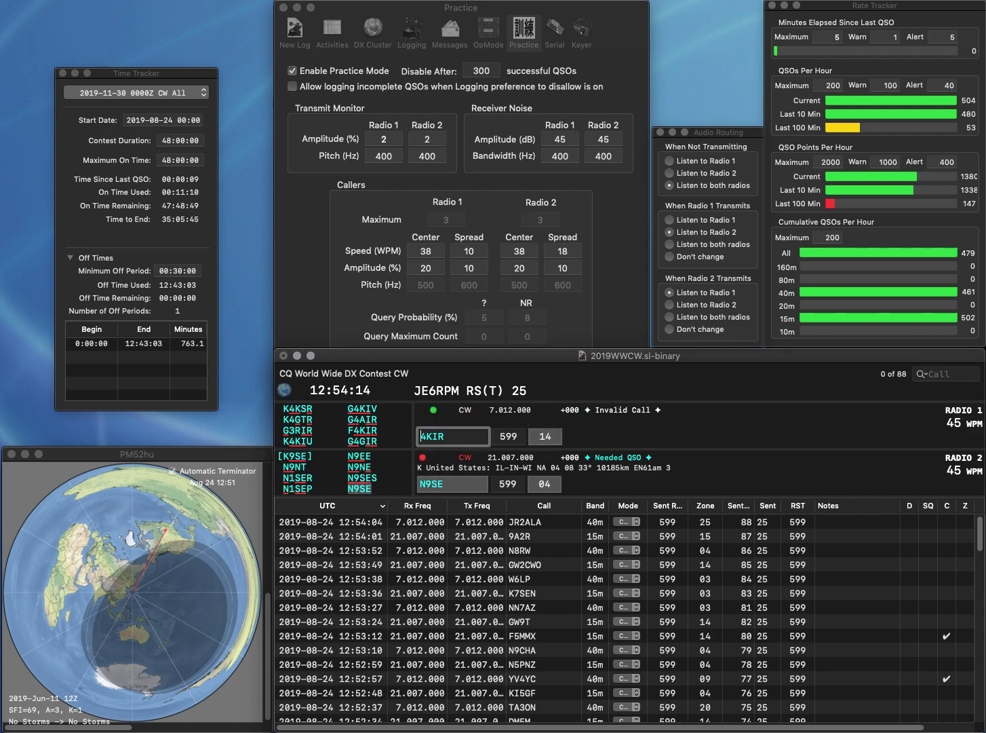
text(F)
key(Return)
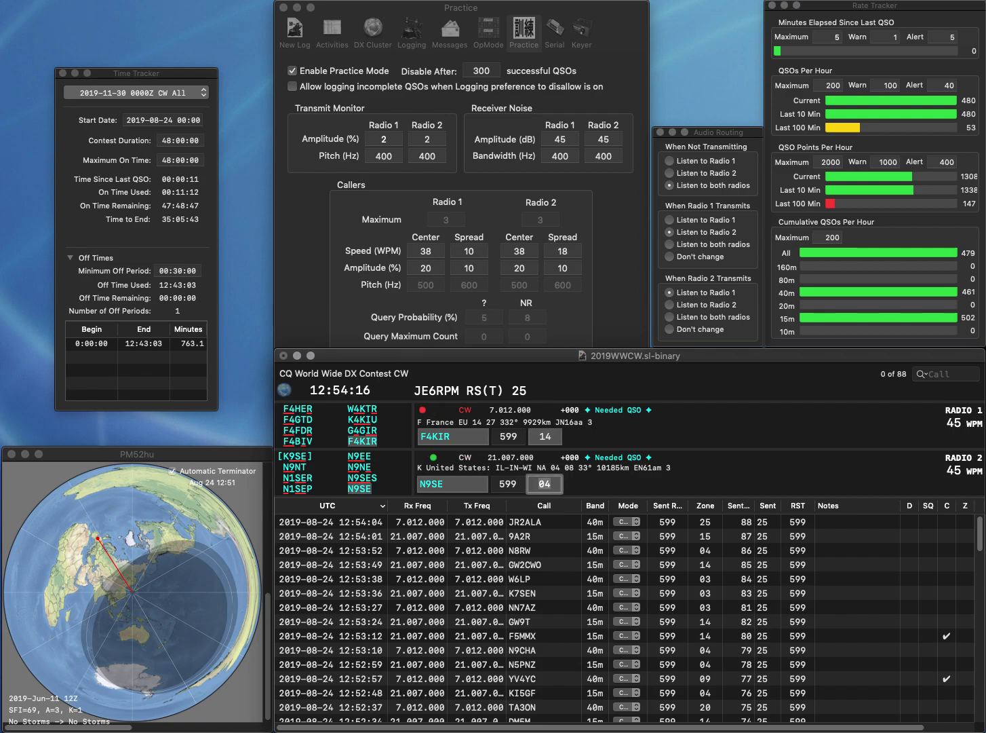
key(Return)
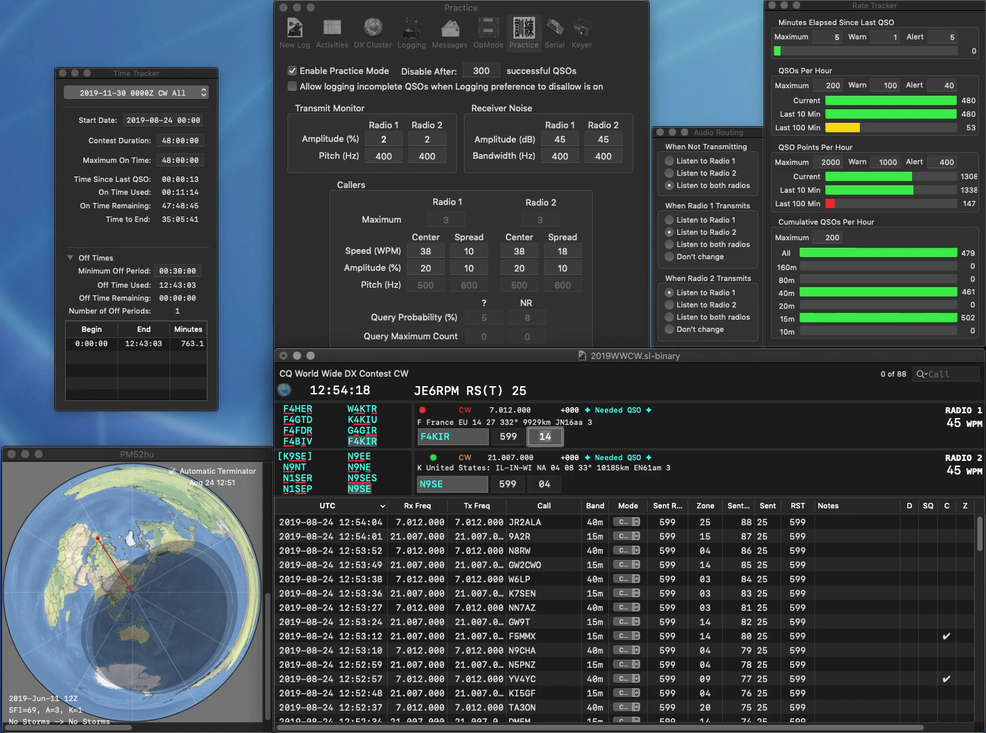
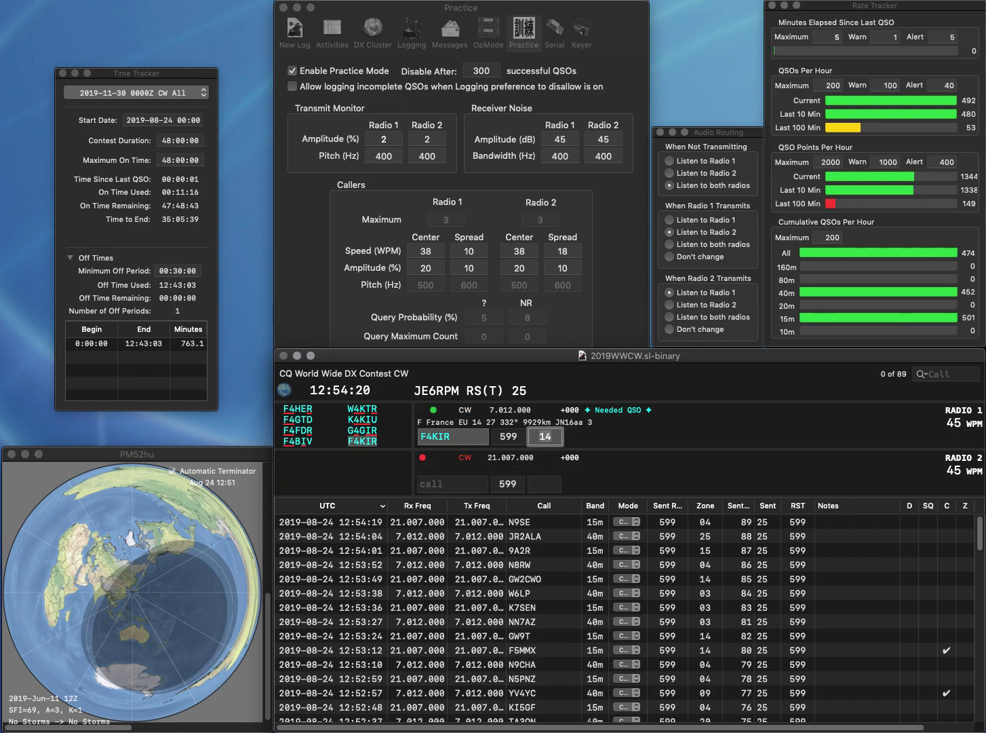
key(Return)
text(PY4SR)
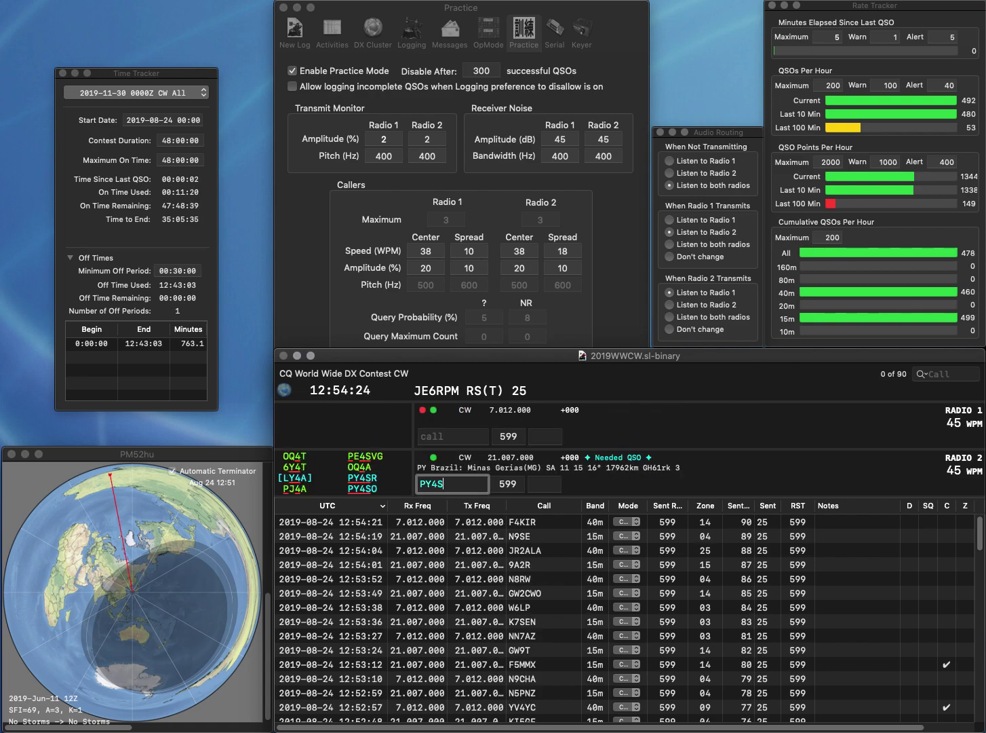
key(Return)
text(9KDB)
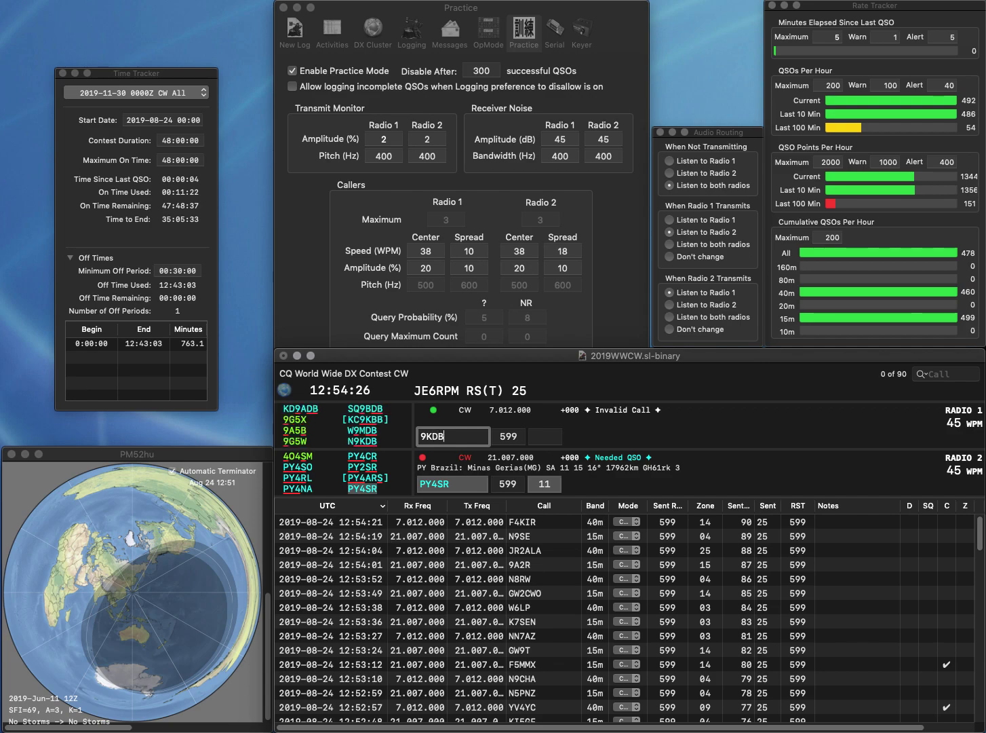
key(Home)
text(N)
key(Return)
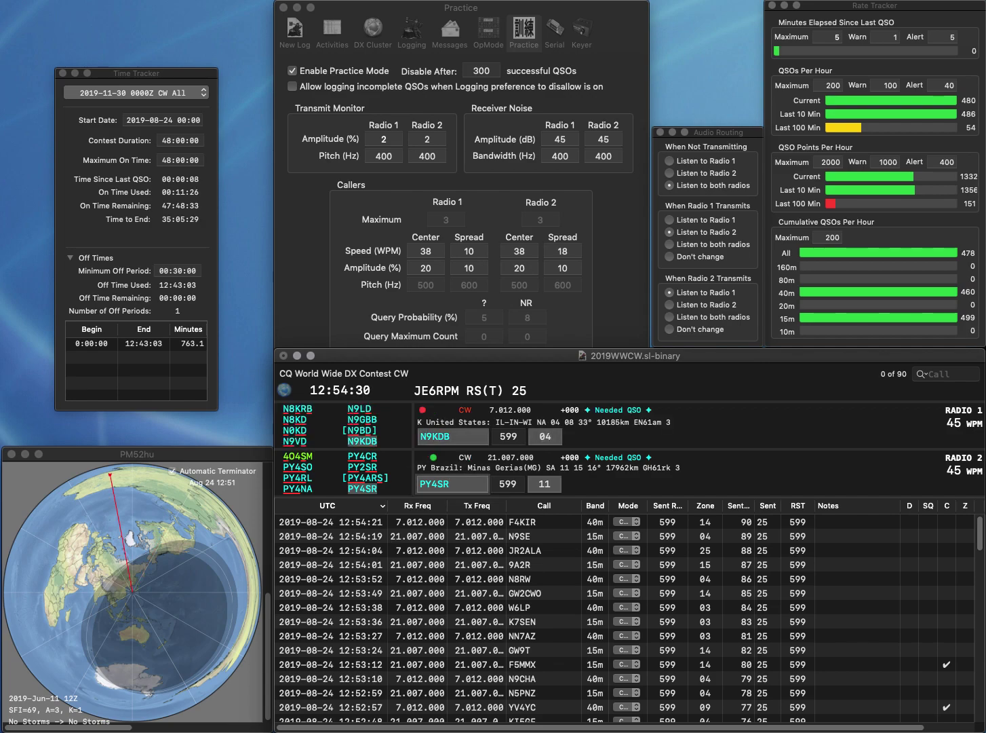
key(Return)
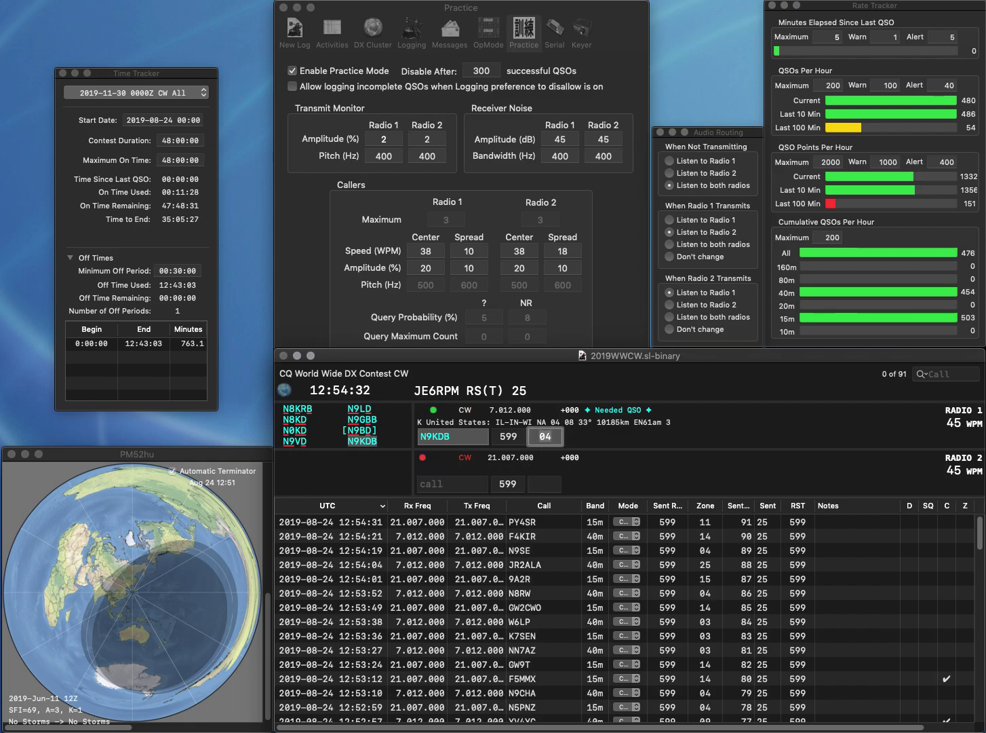
key(Return)
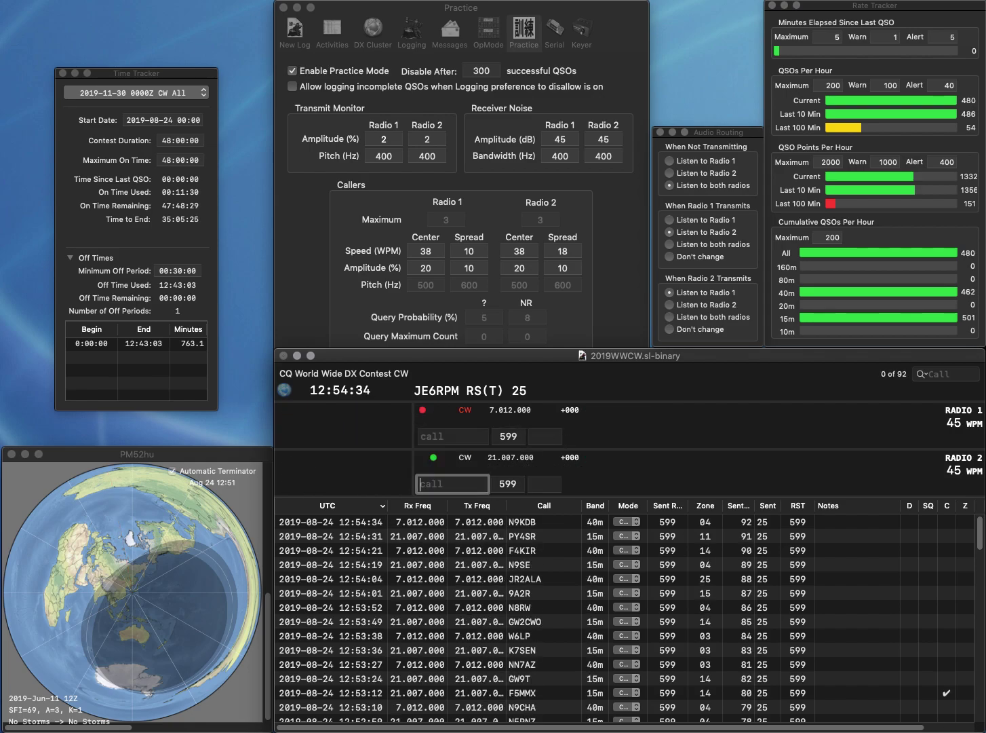
Send K3VPZ on Radio 2 and WO8J on Radio 1, and log both contacts.
text(K3VPZ)
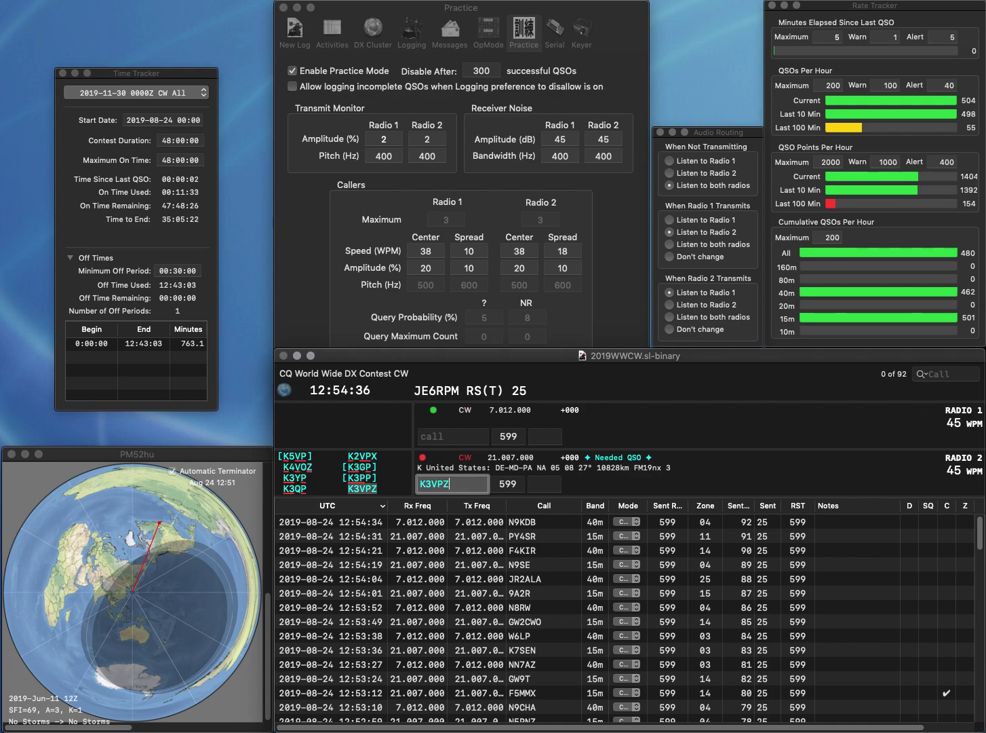
key(Return)
text(WO)
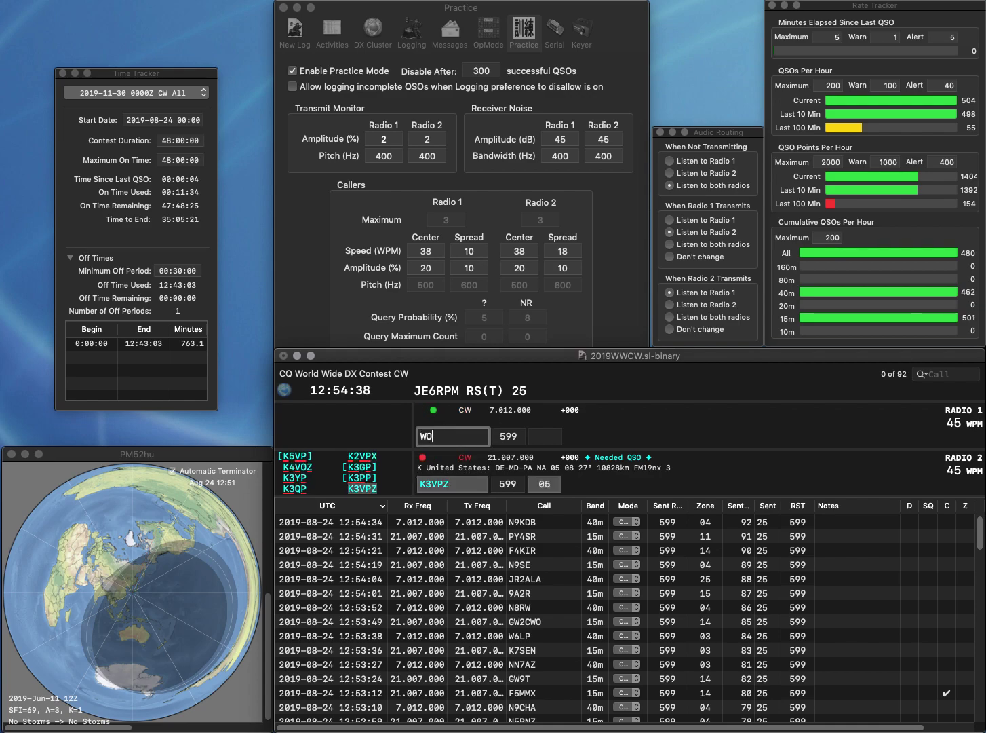
text(7J)
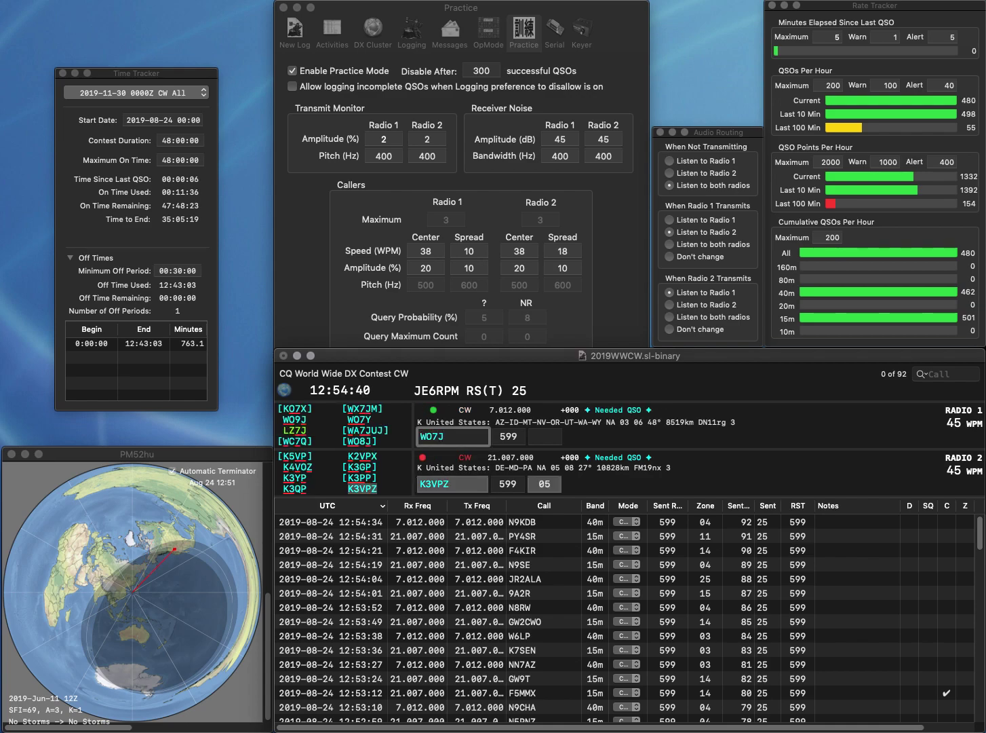
key(BackSpace)
text(8)
key(Return)
key(Return)
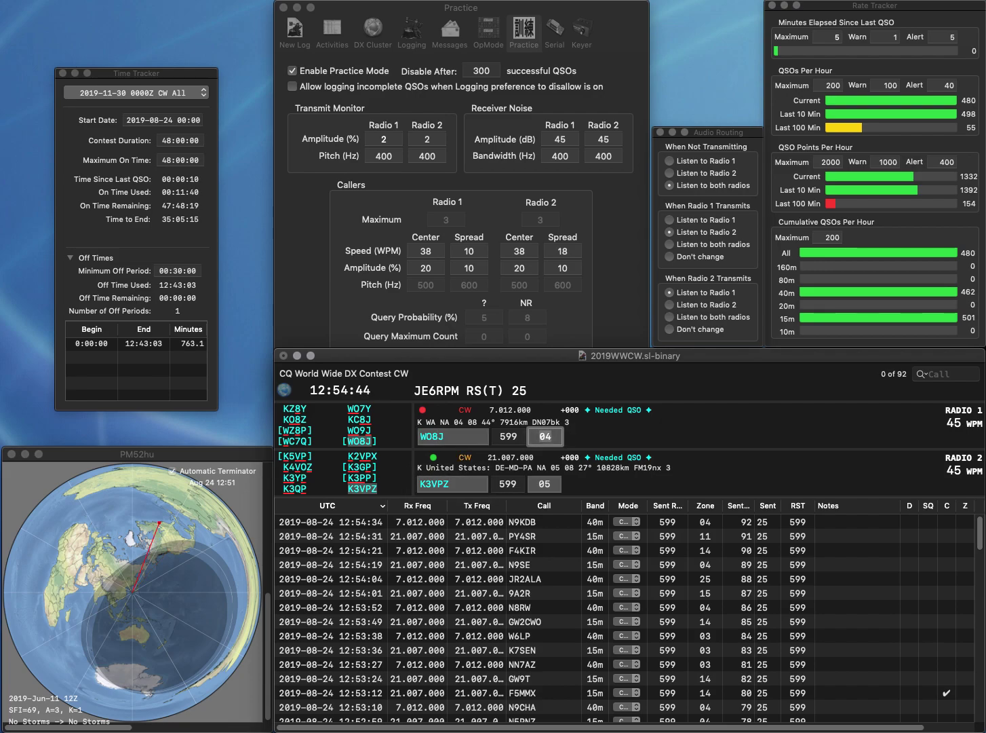
key(Return)
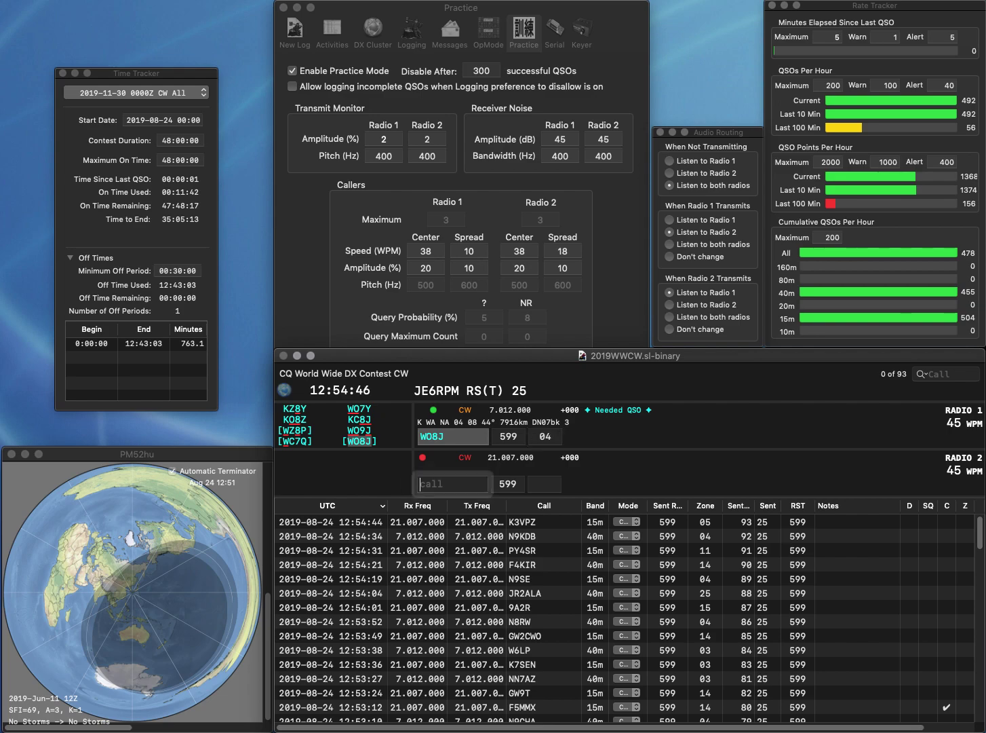
Send HA8RM on Radio 2 and the partial call JQH on Radio 1.
text(HA8RM)
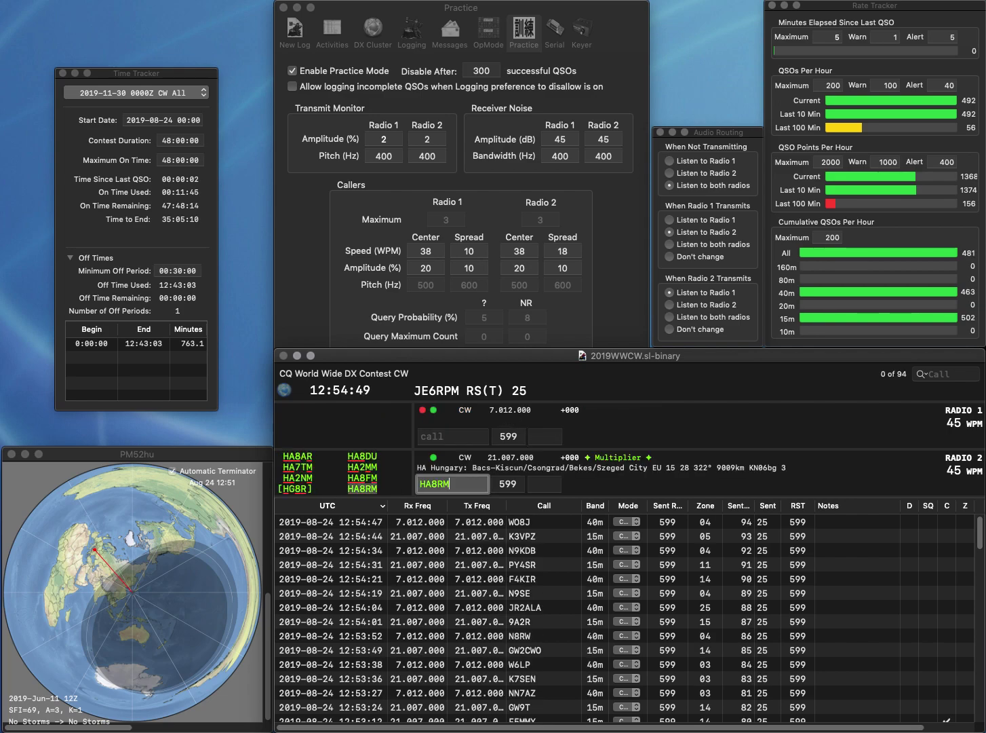
key(Return)
key(Tab)
text(JQ)
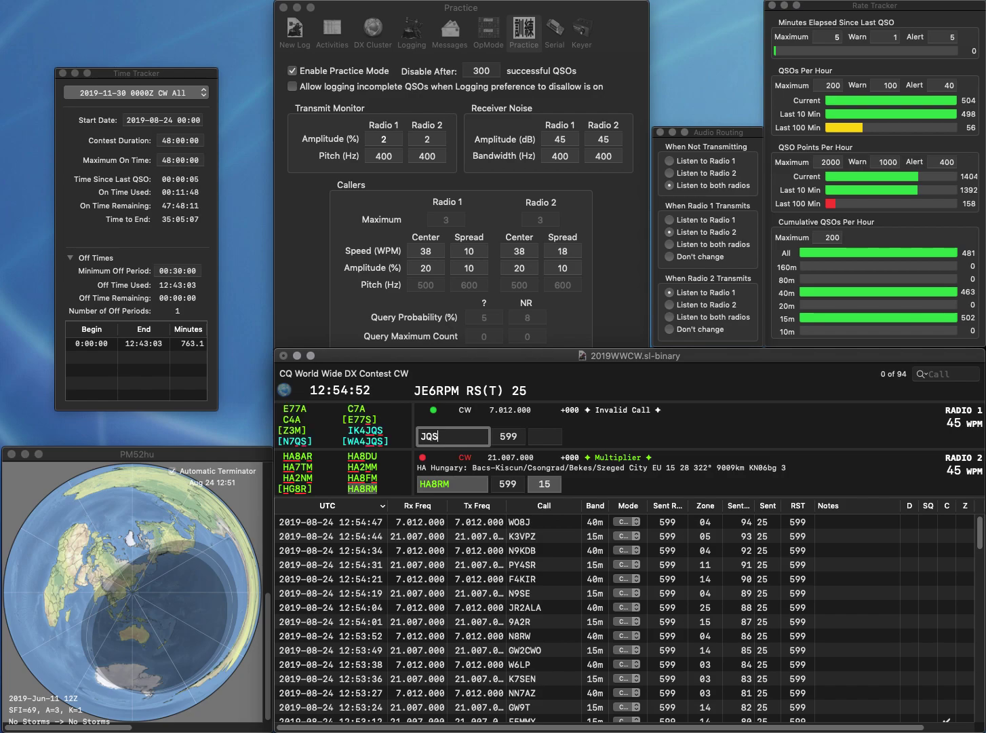
text(H)
key(Return)
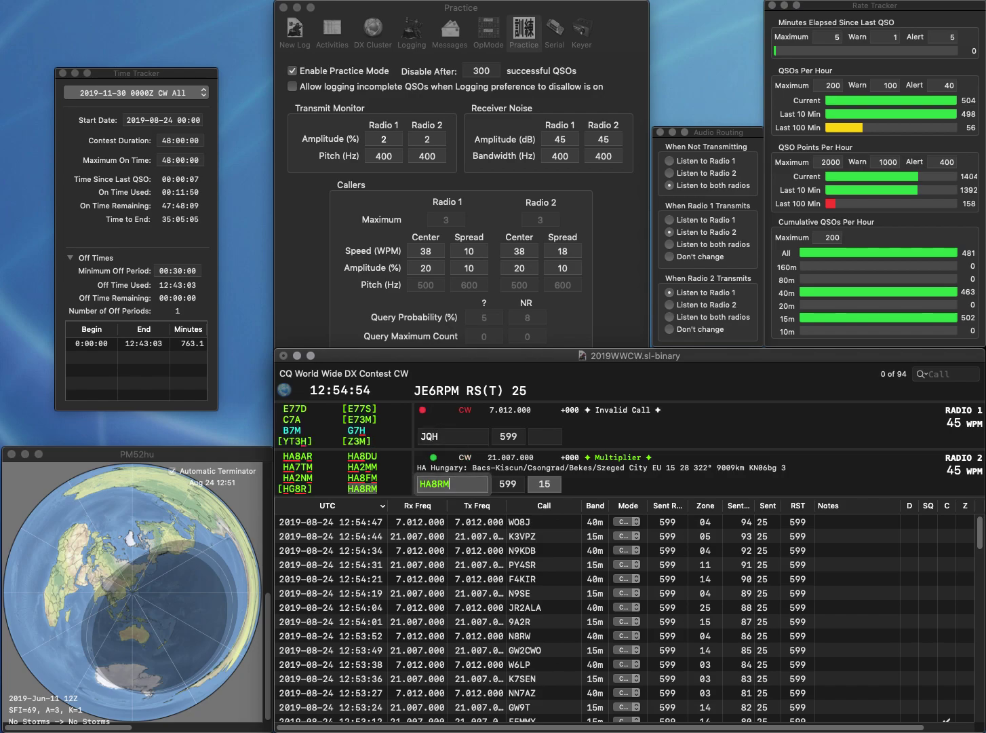
key(Return)
key(End)
key(BackSpace)
text(S)
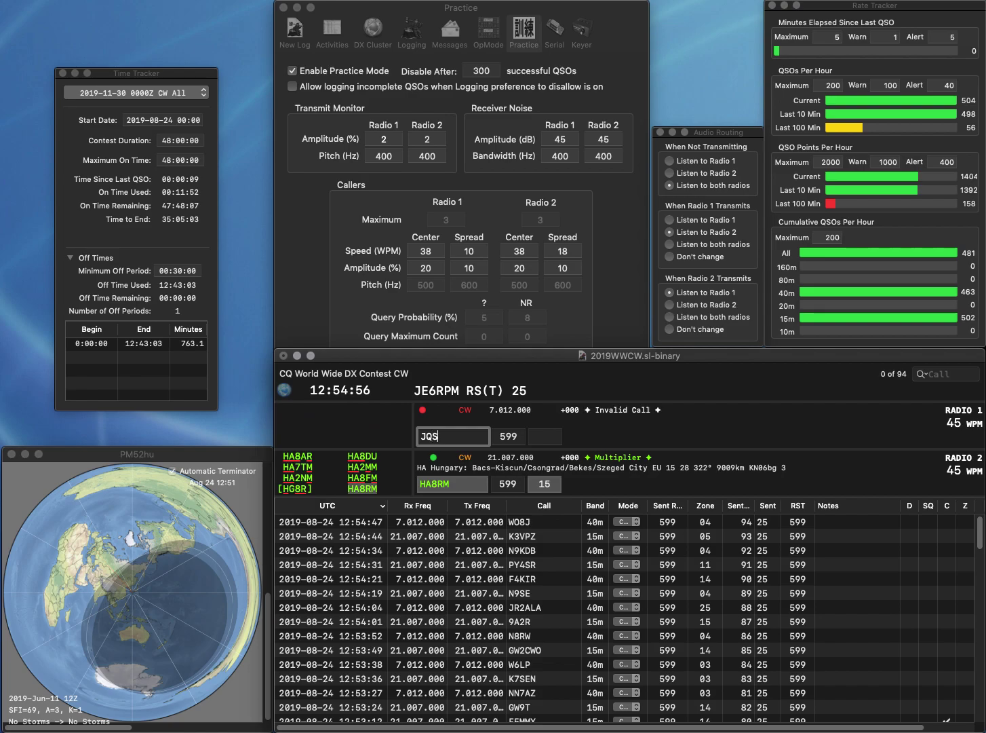
key(Home)
text(IK4)
key(Return)
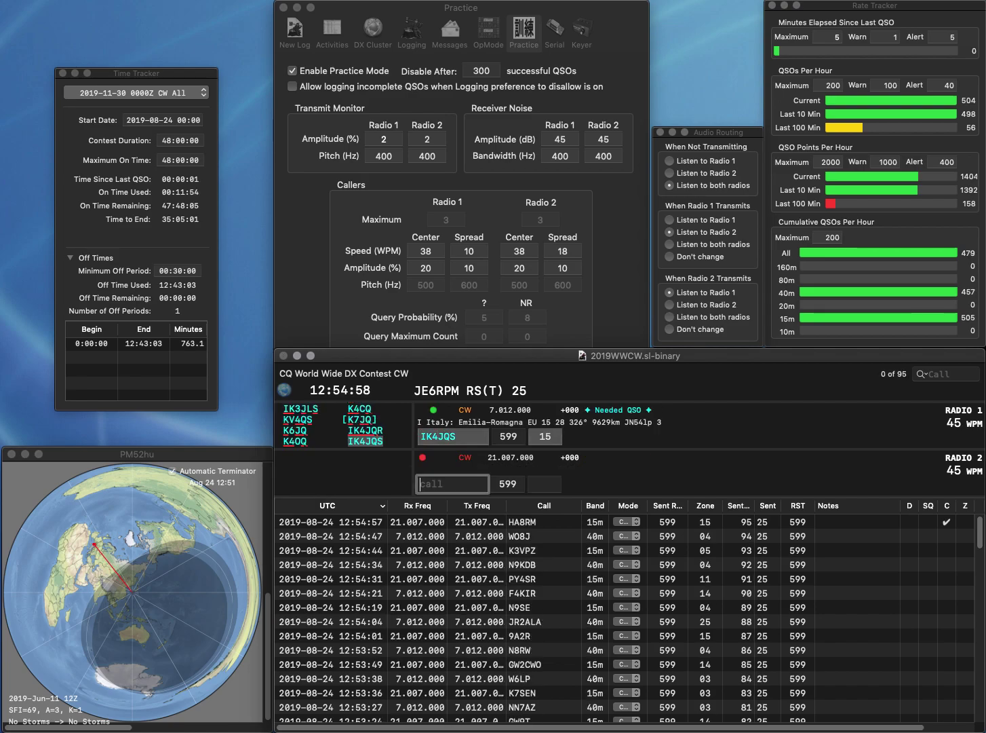
Send IK2XYI on Radio 2.
text(IK2XYI)
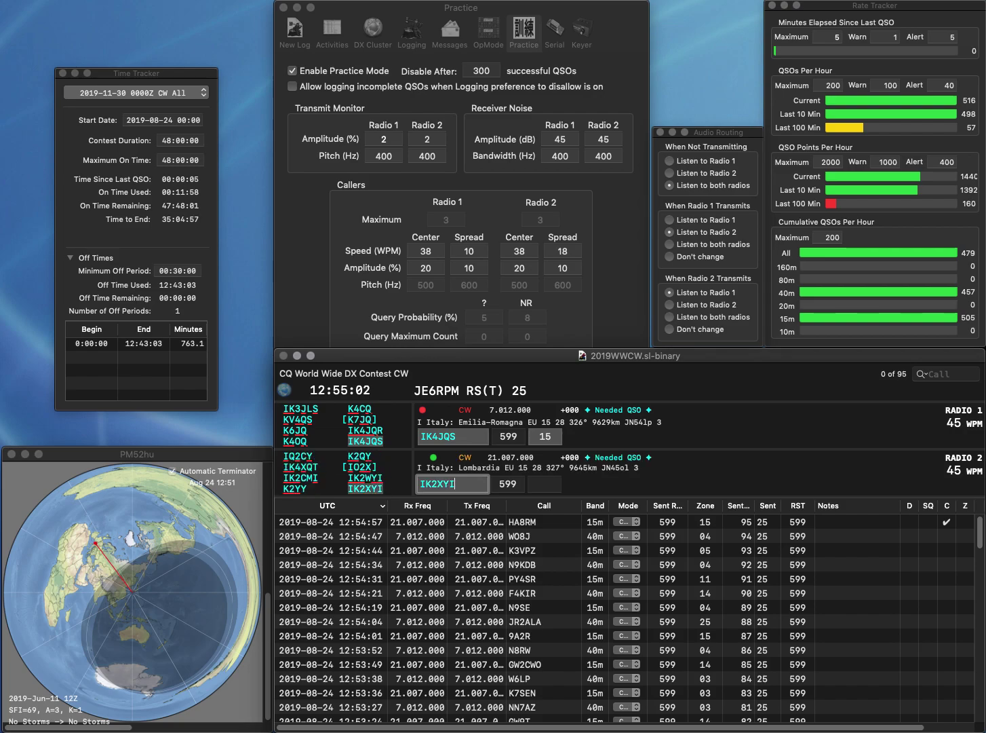
key(Return)
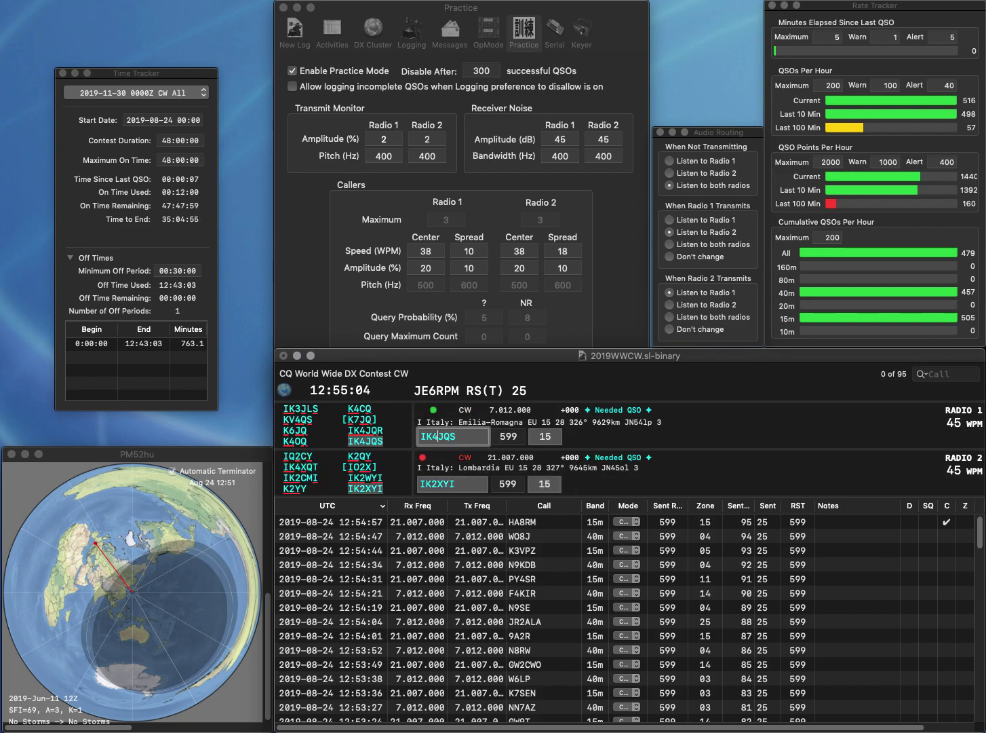
key(Return)
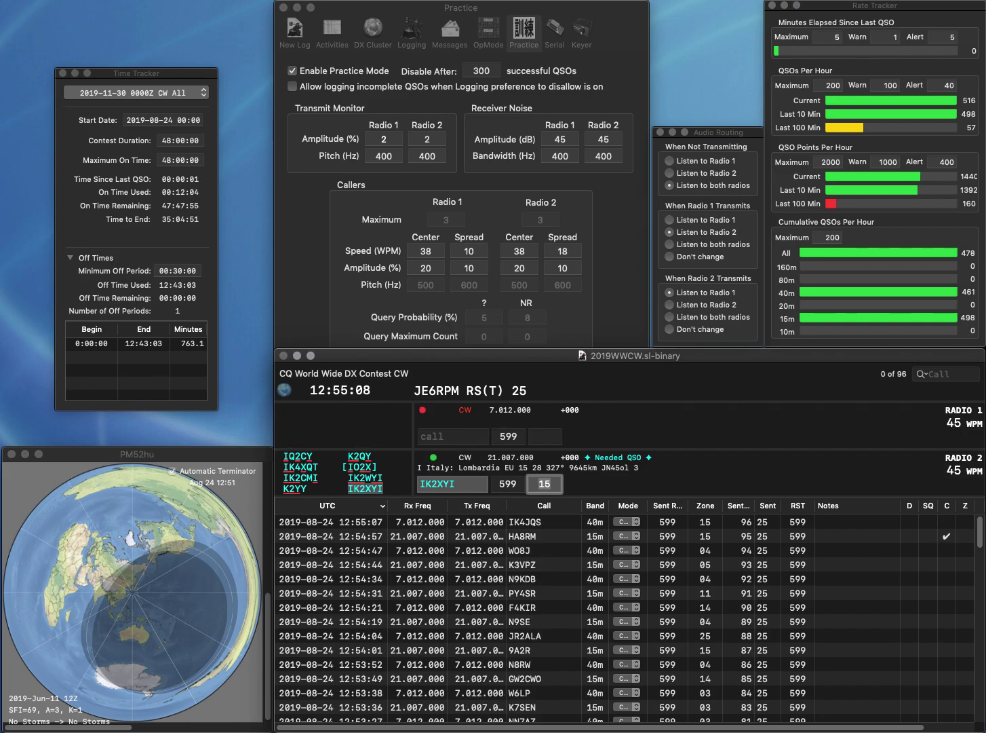
key(Return)
Send G4ETS on Radio 1 and KC4X on Radio 2, and log both contacts.
text(G)
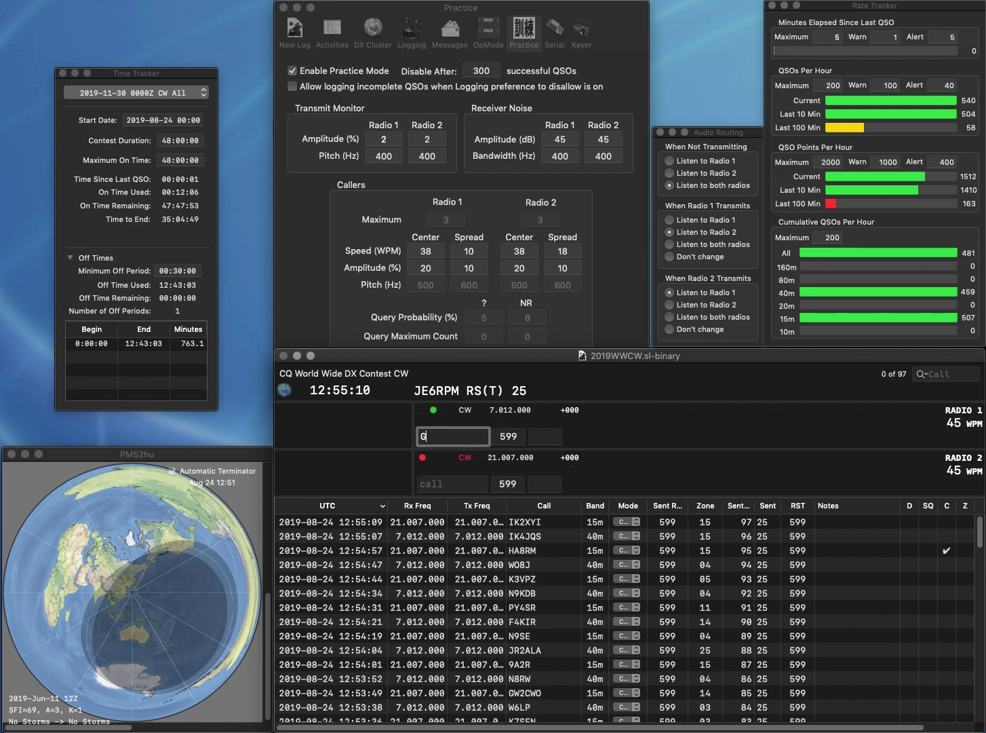
text(4ETS)
key(Return)
text(KC4X)
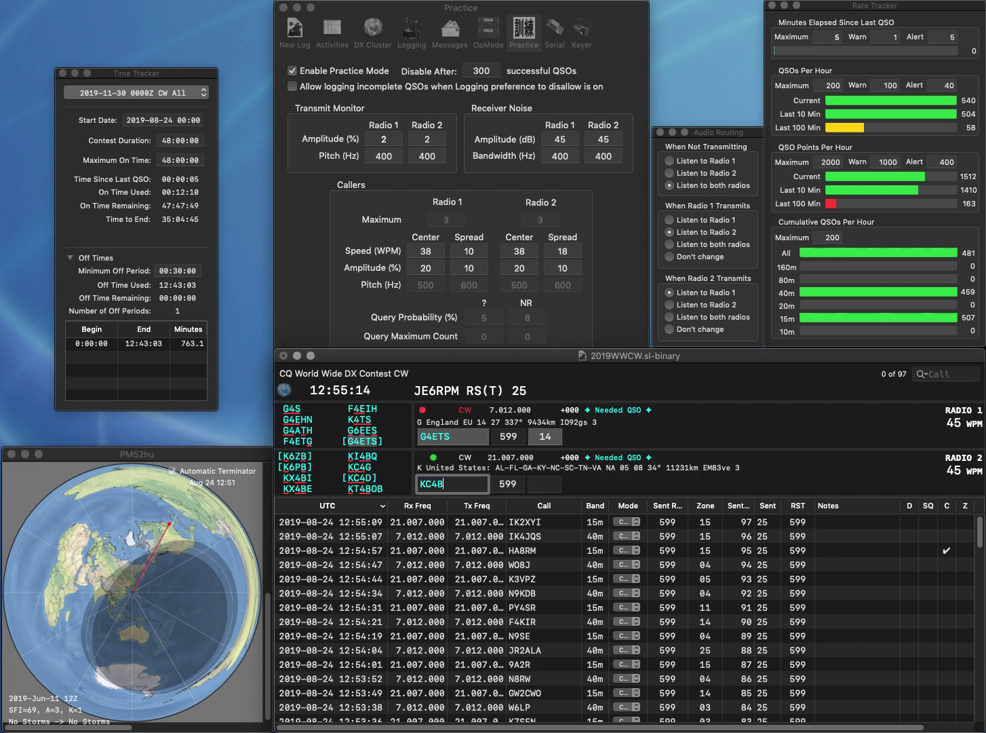
key(Return)
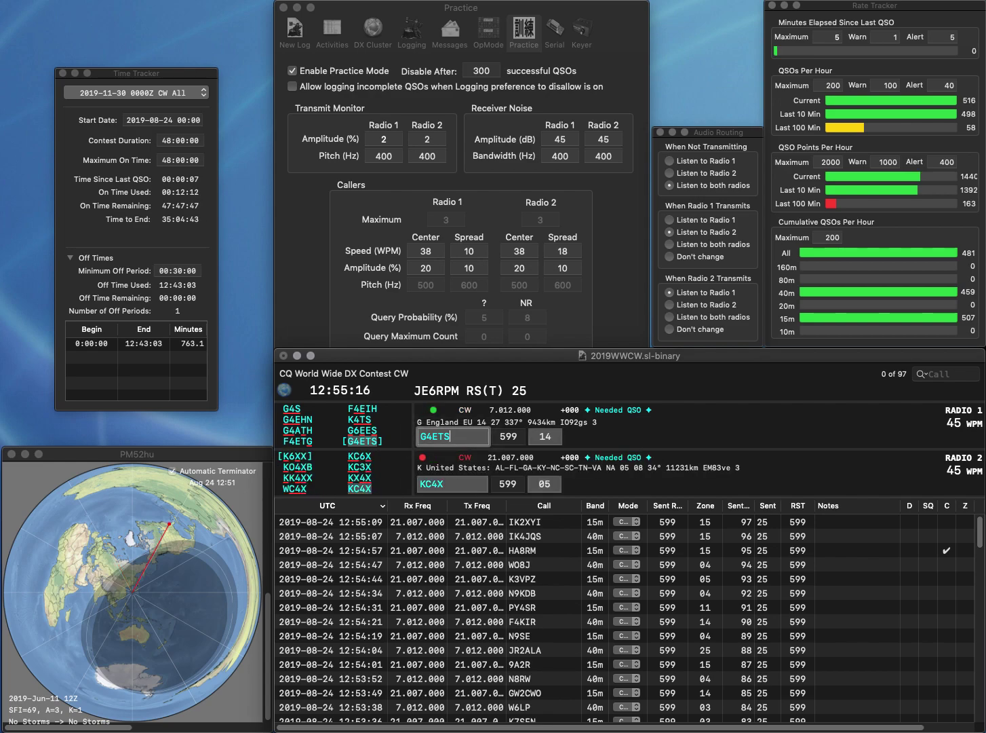
key(Down)
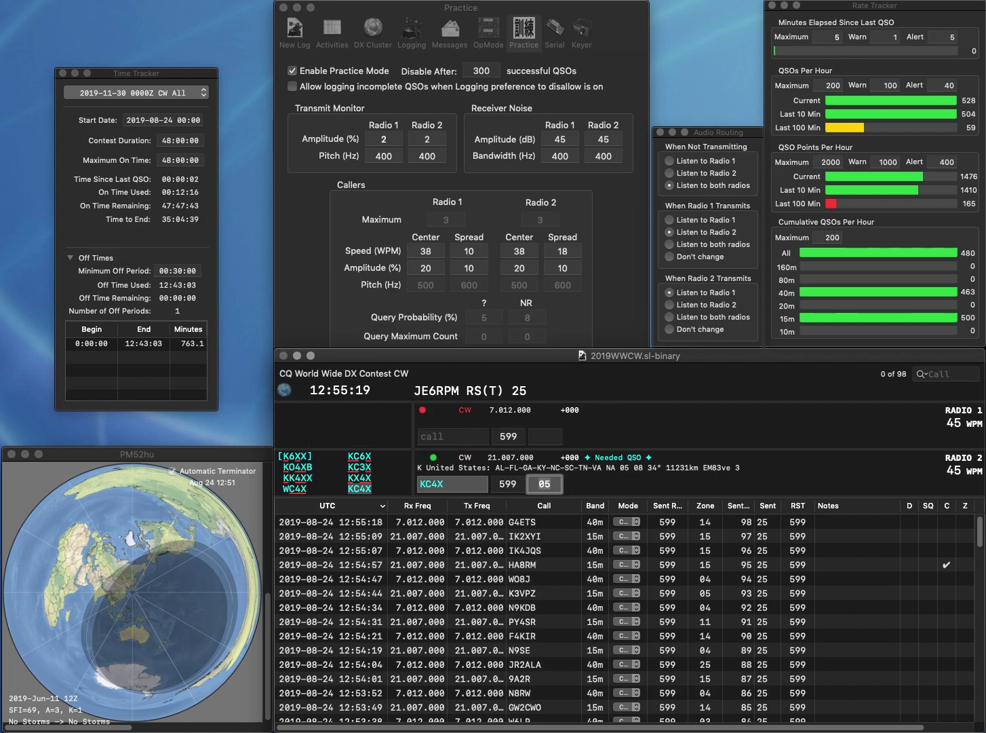
key(Return)
Send the partial calls 09S on Radio 1 and W3C on Radio 2.
text(09S)
key(Return)
text(W3X)
key(BackSpace)
text(C)
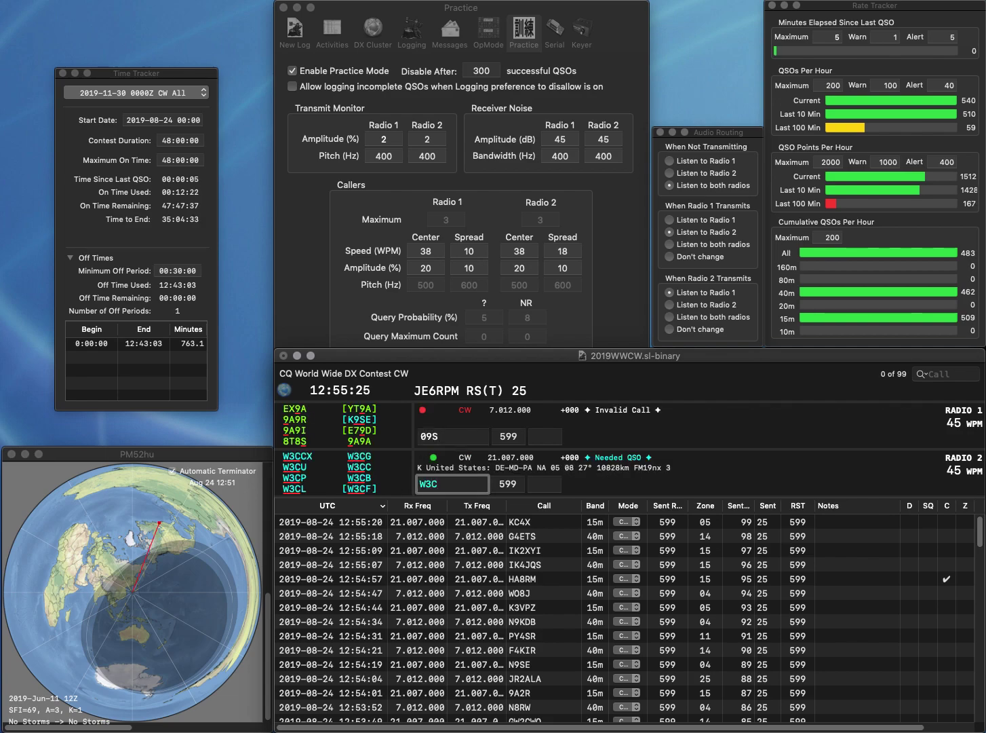
key(Return)
key(Delete)
text(RN)
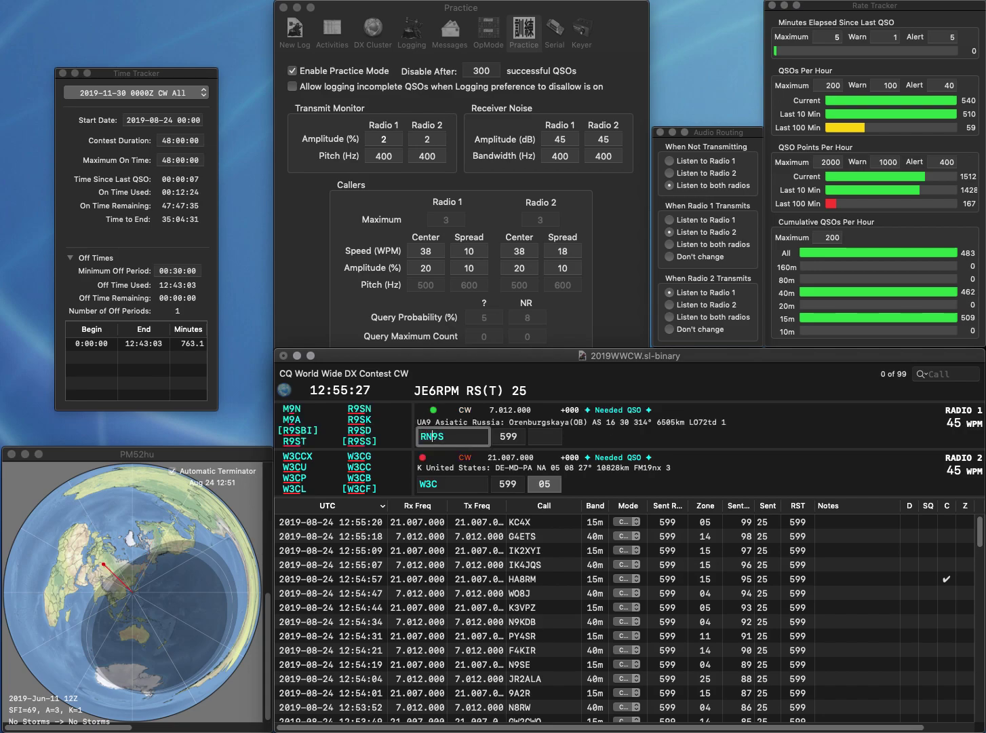
key(Return)
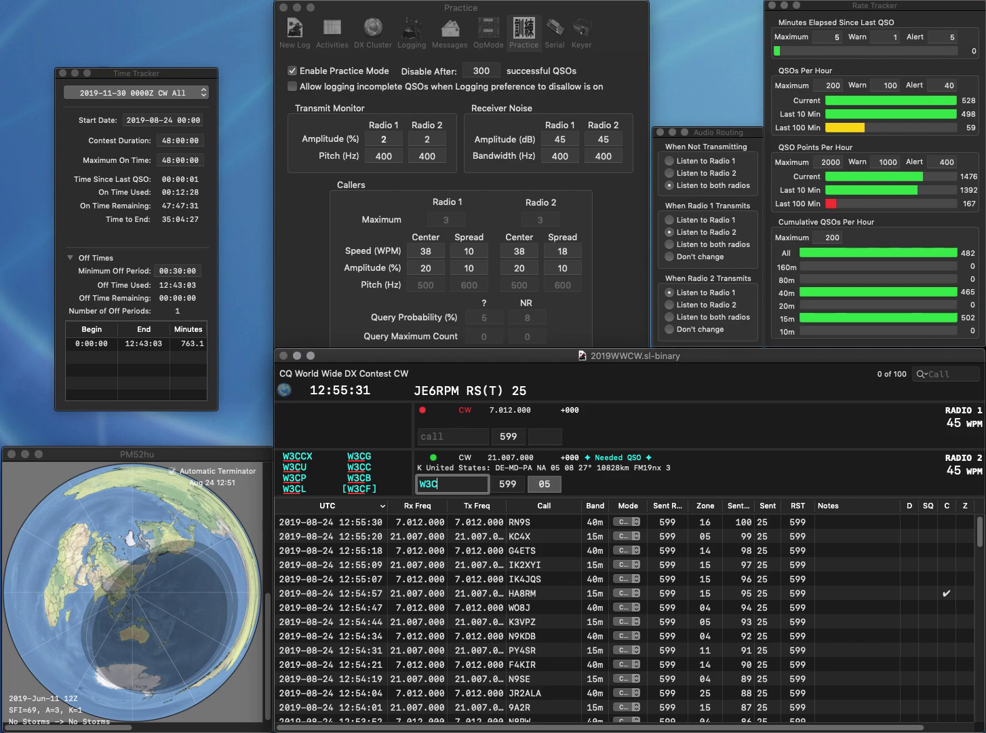
Send the completed call W3CCX on Radio 2 and WS9I on Radio 1, and log both contacts.
text(CX)
key(Return)
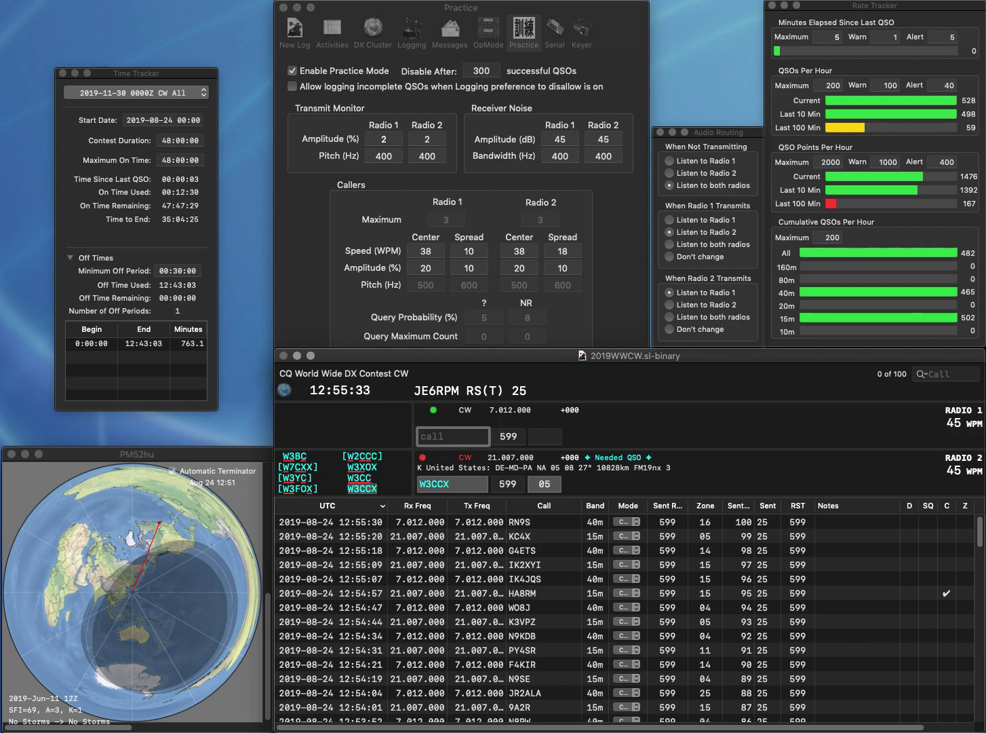
text(WS9I)
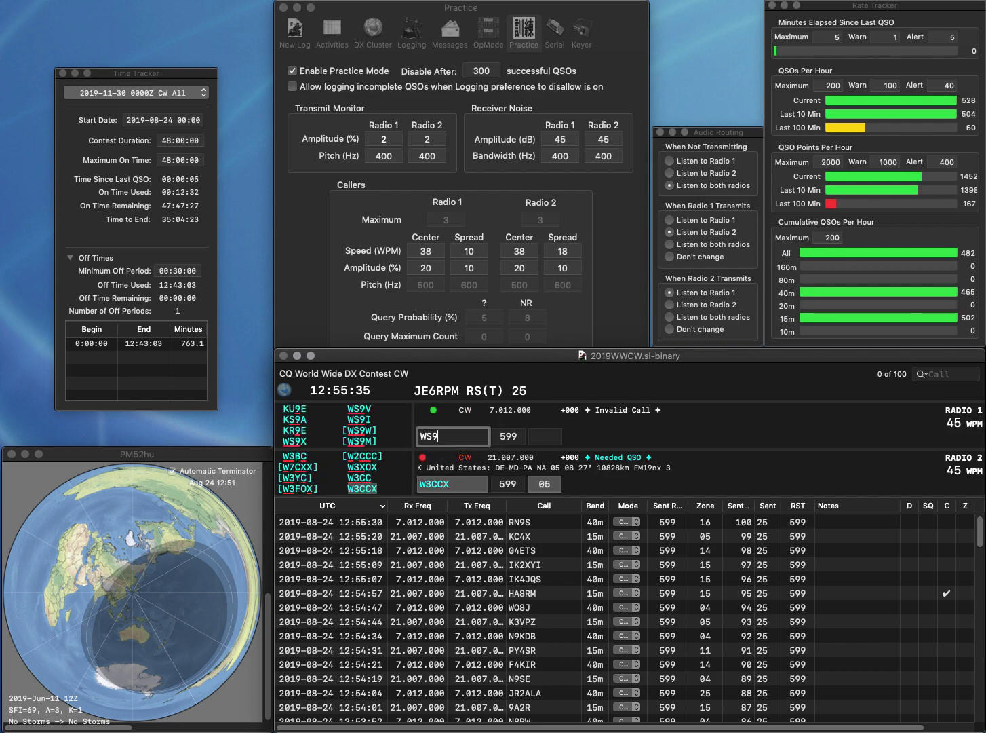
key(Return)
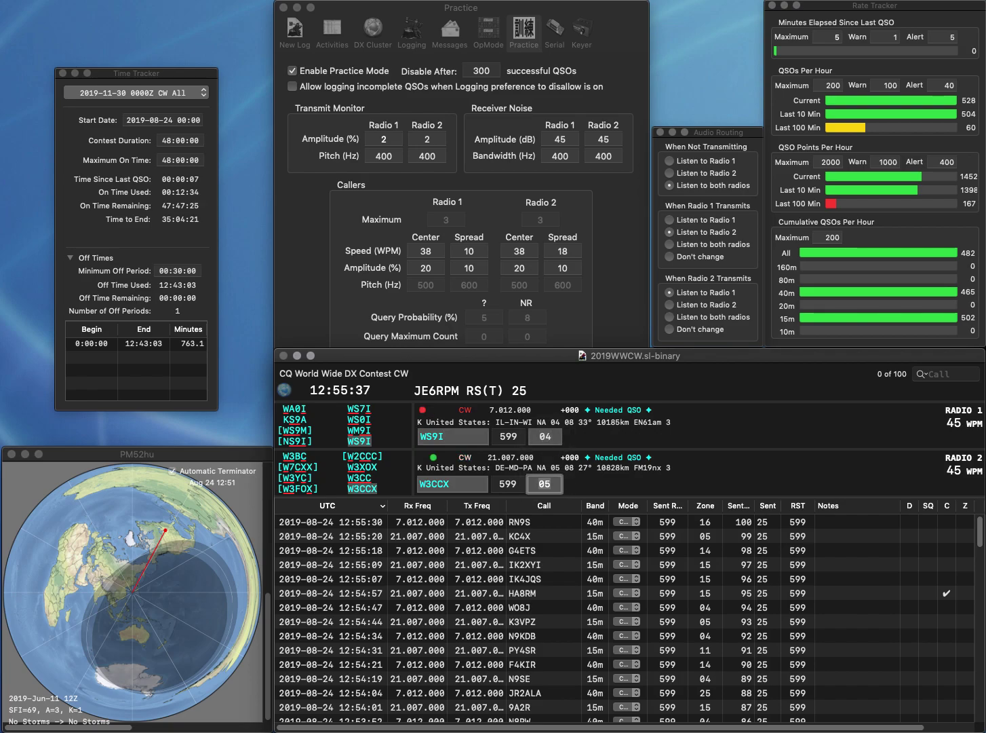
key(Return)
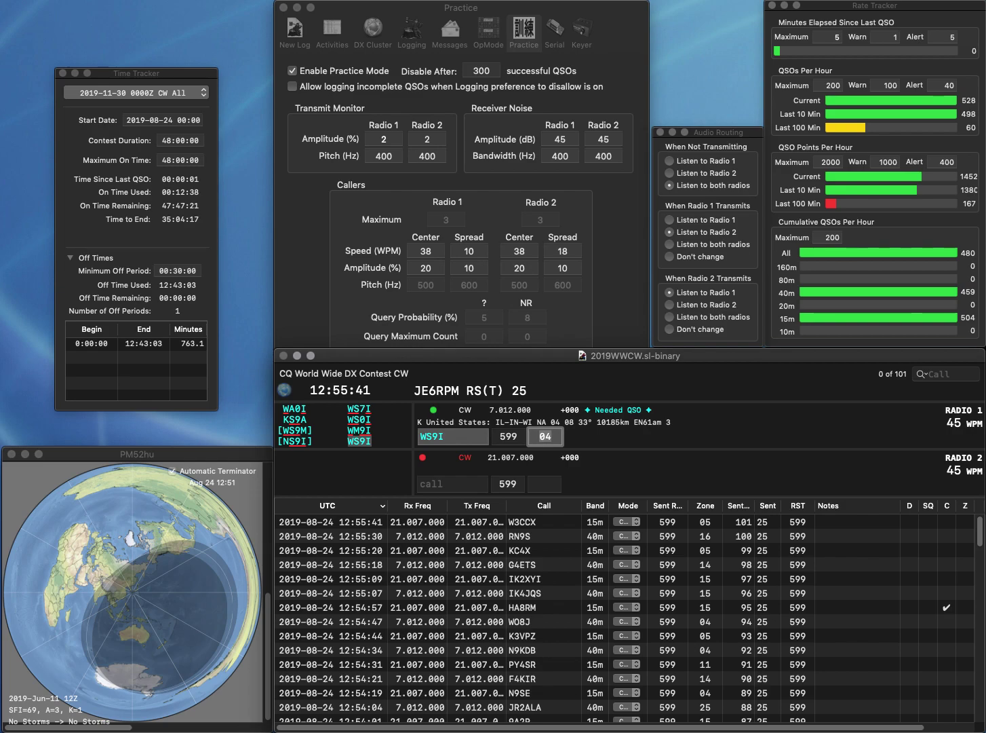
key(Return)
Enter the partial call KE4 on Radio 2 and send VA2ZM on Radio 1.
text(KE4)
text(VA2)
text(ZM)
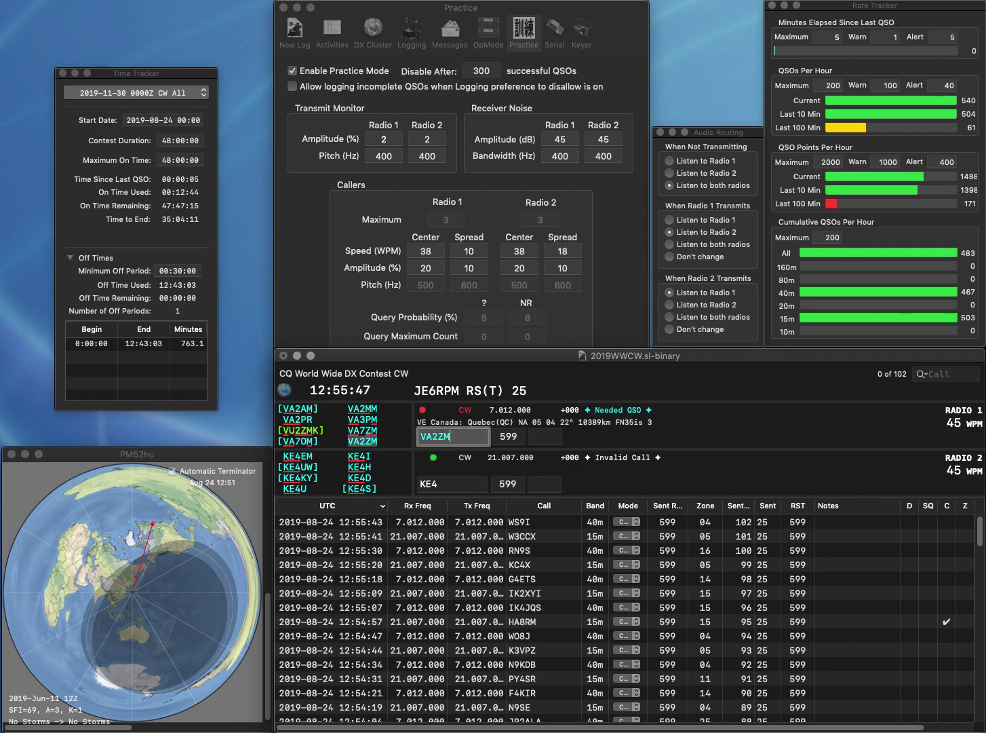
key(Return)
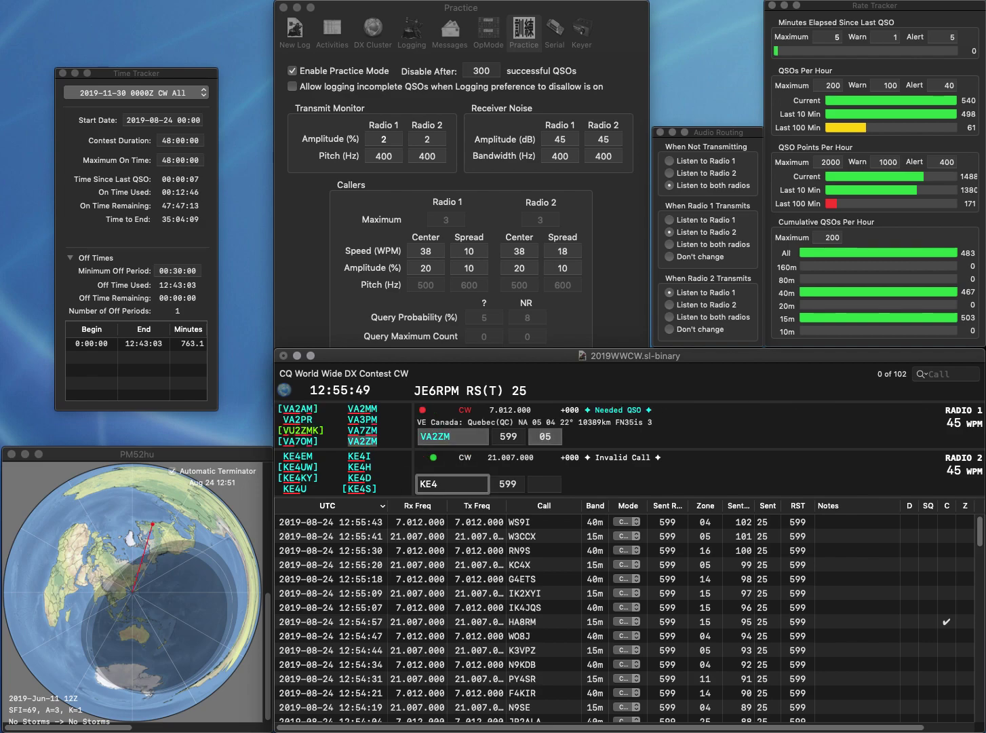
text(D)
key(Return)
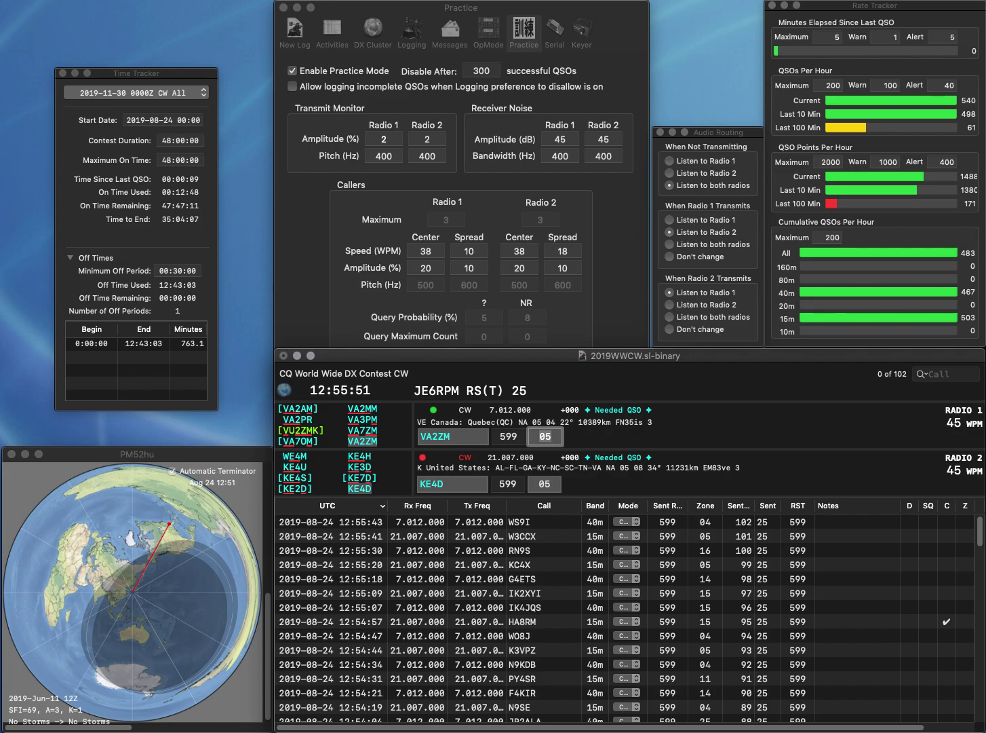
key(Return)
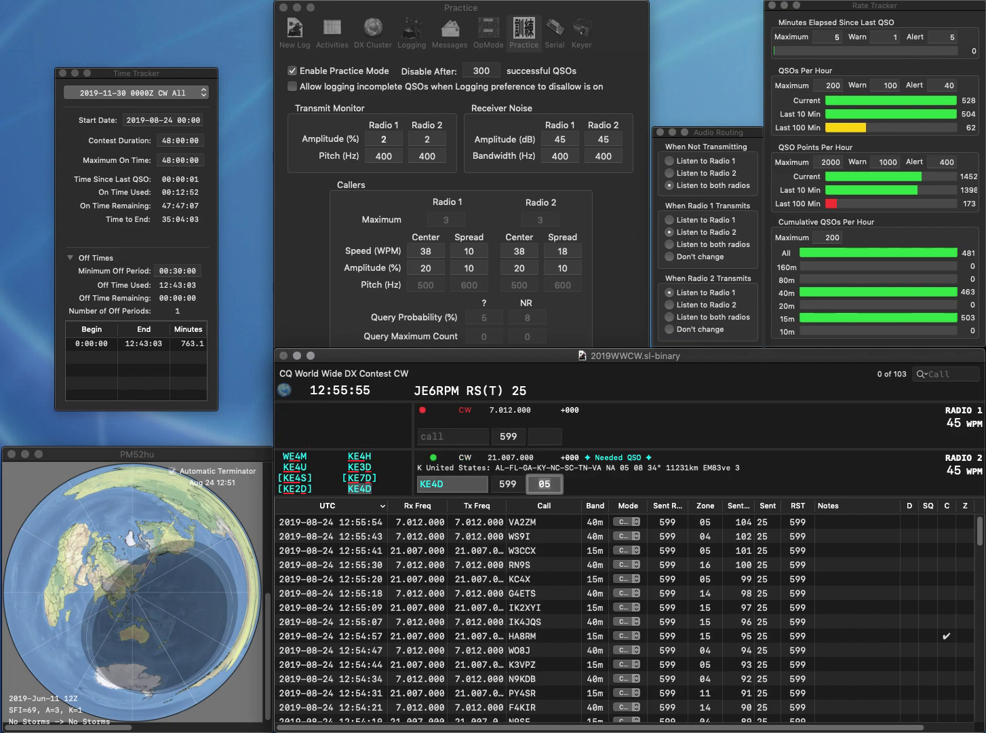
Send E75RKP on Radio 1 and the partial call IKQD on Radio 2.
text(5RKP)
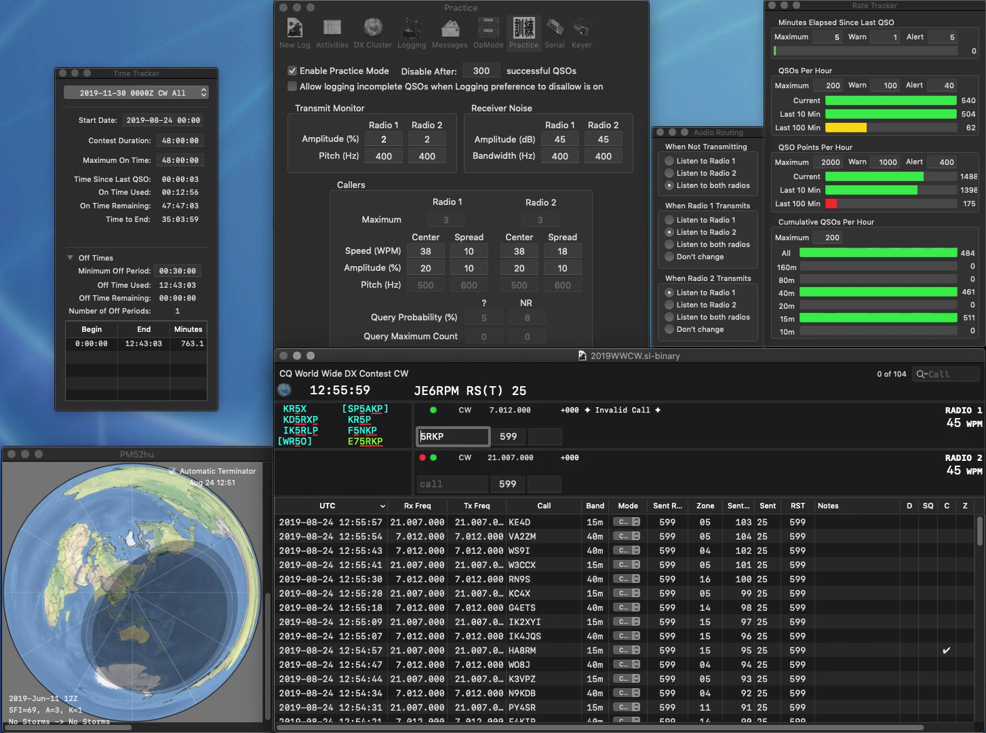
text(E7)
key(Return)
text(Q)
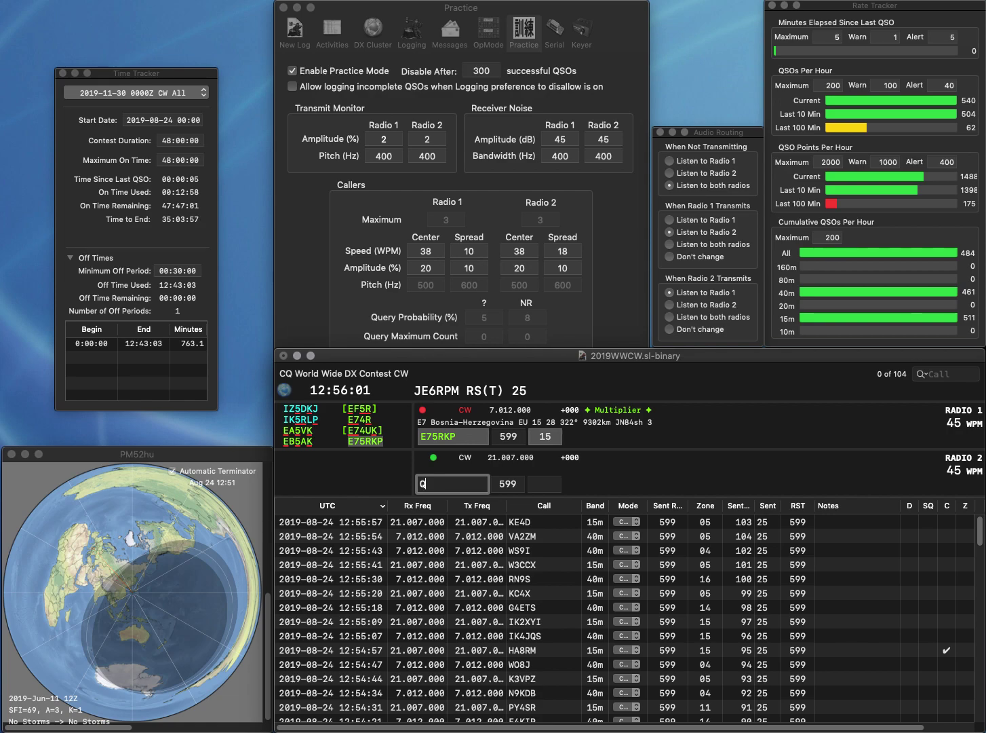
text(IKQD)
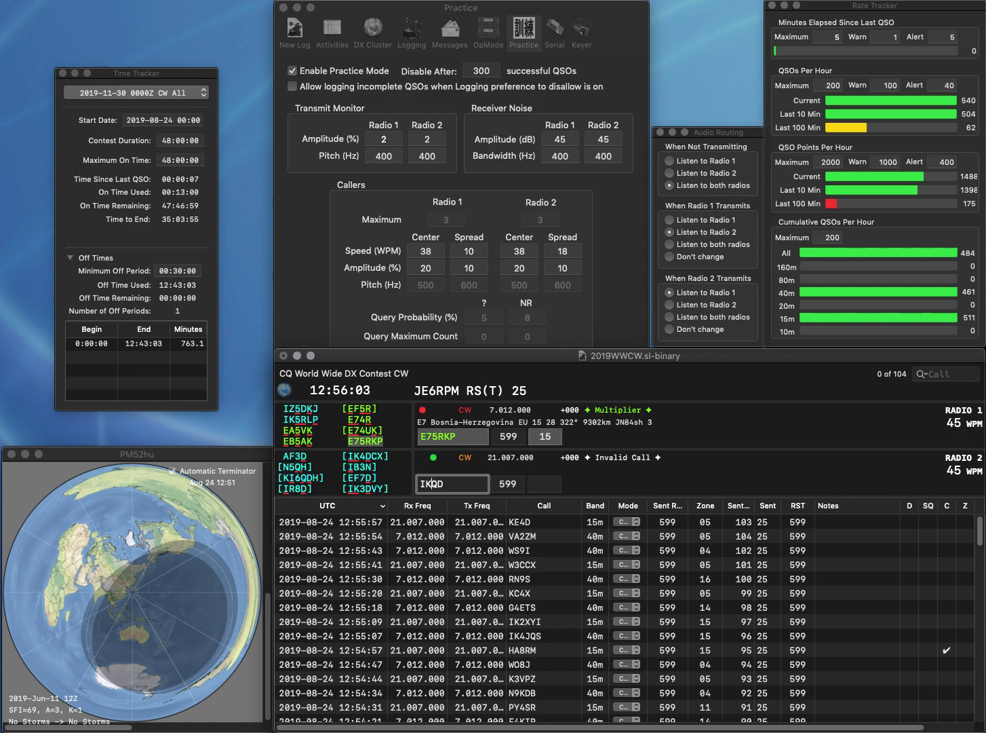
key(Return)
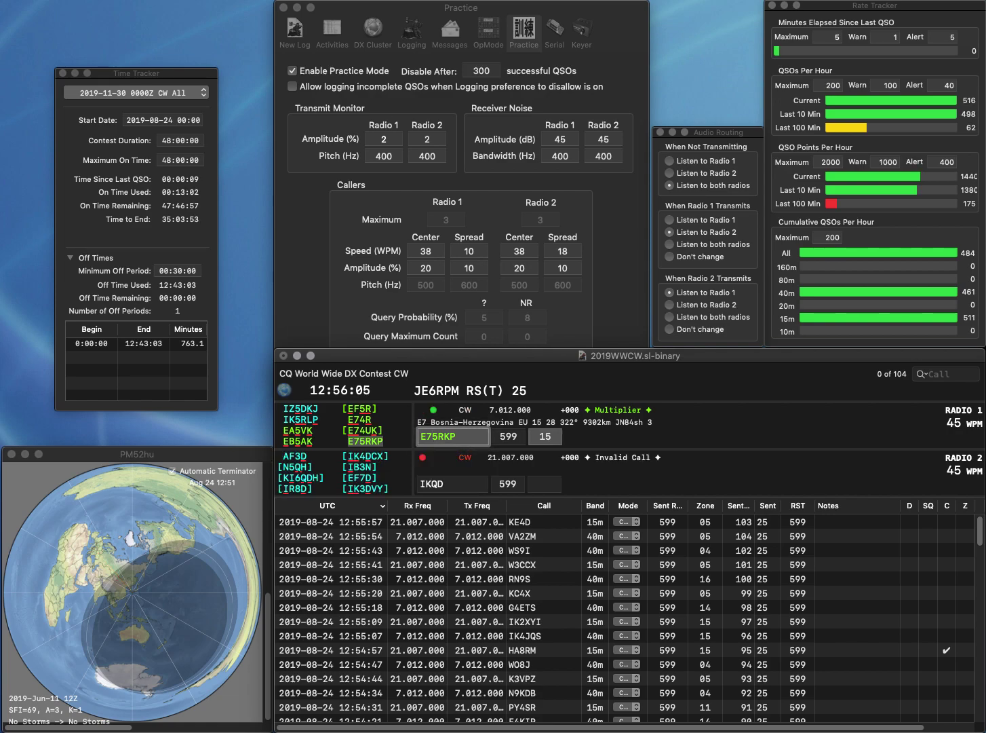
key(Return)
click(432, 484)
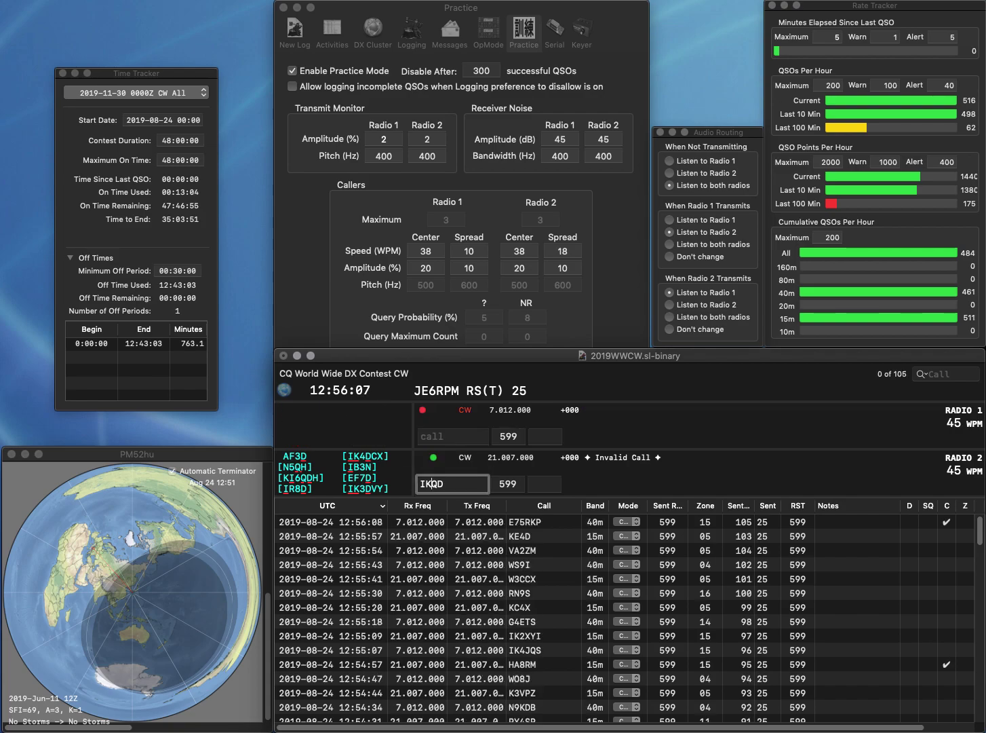
key(BackSpace)
text(SM6)
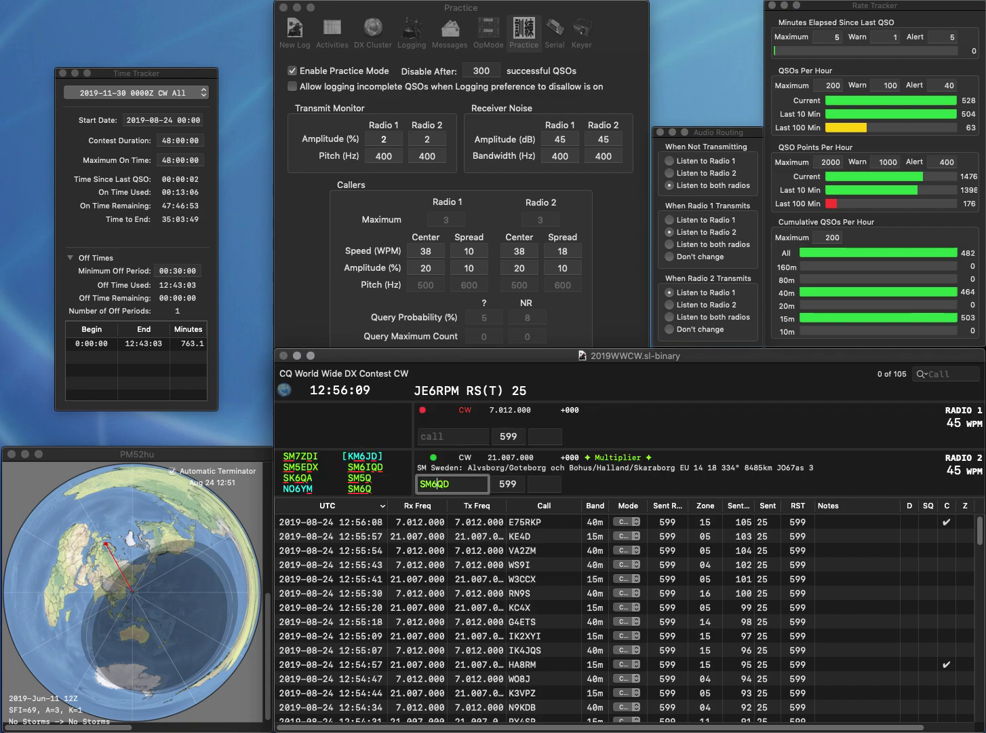
key(Return)
text(CX1CW)
key(Return)
key(Return)
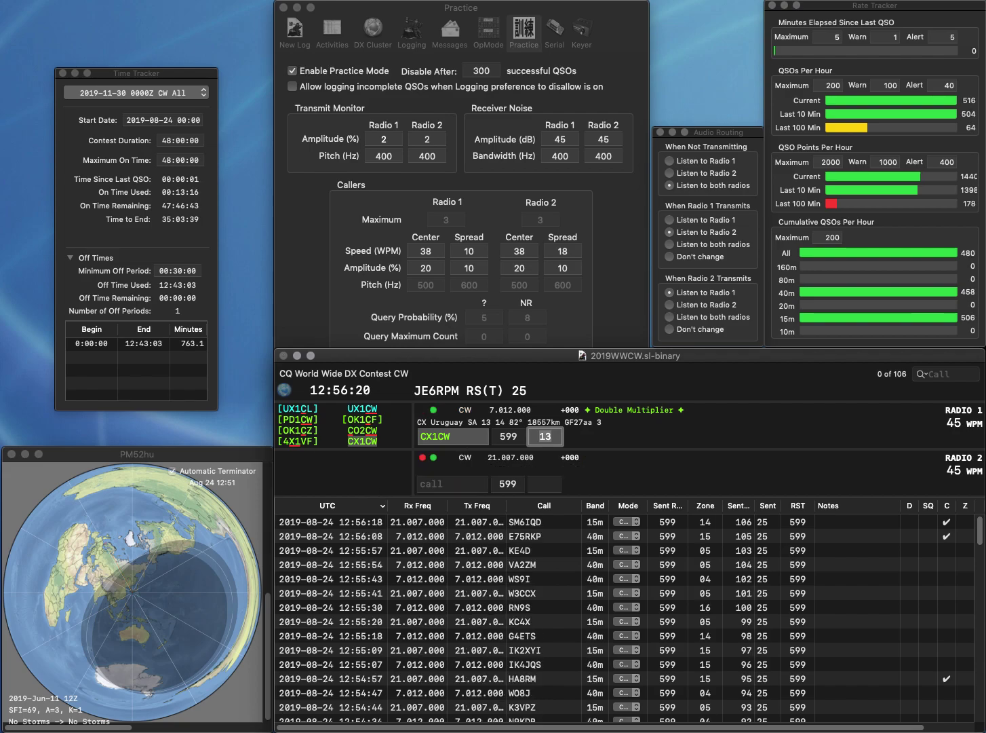
key(Return)
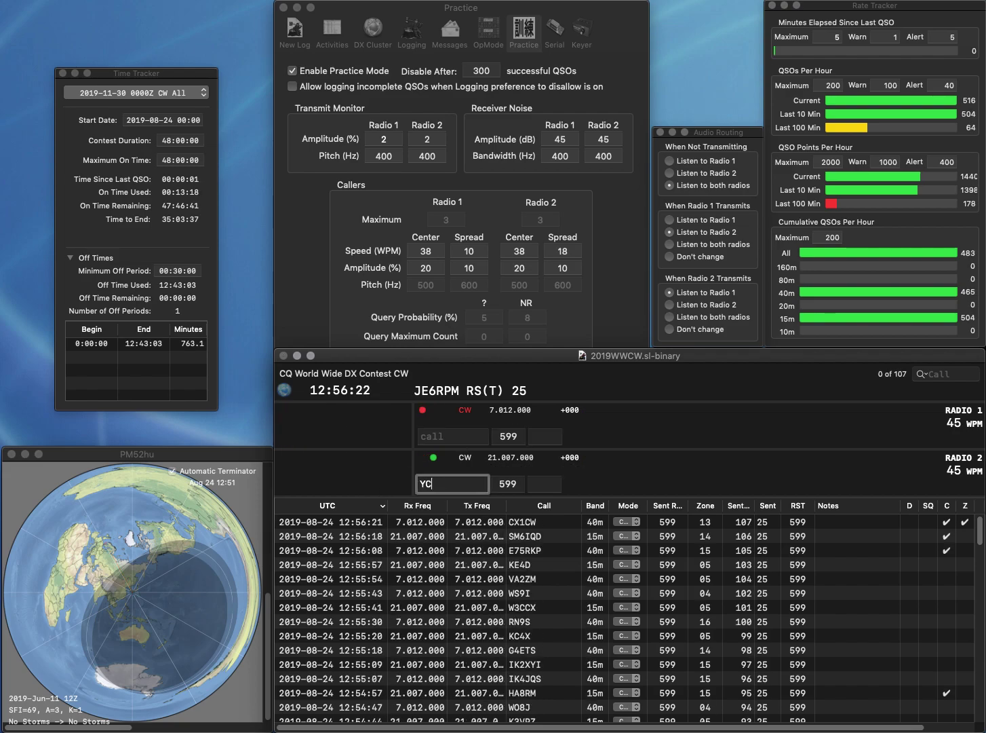
text(3GOQ)
key(Return)
text(VA3ZV)
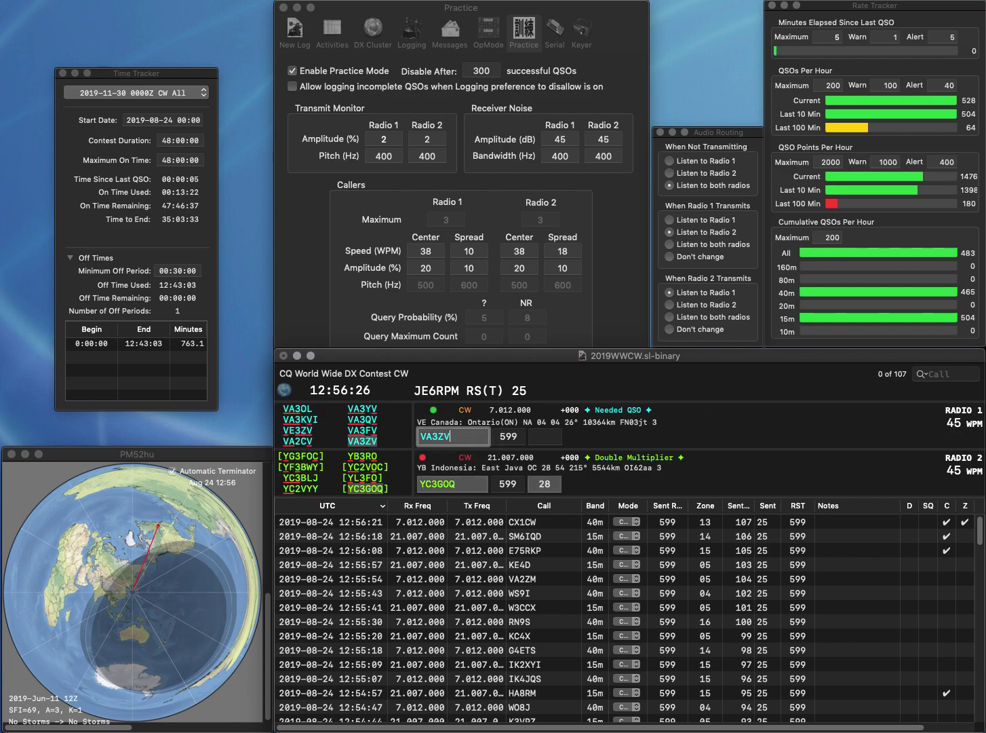
key(Return)
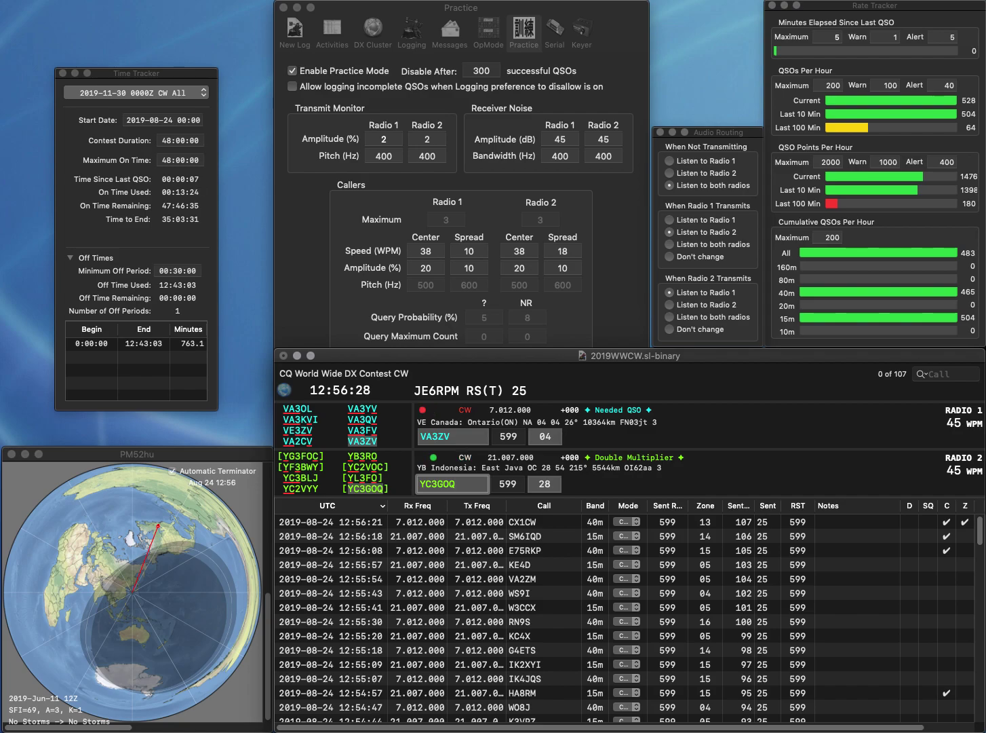
key(Return)
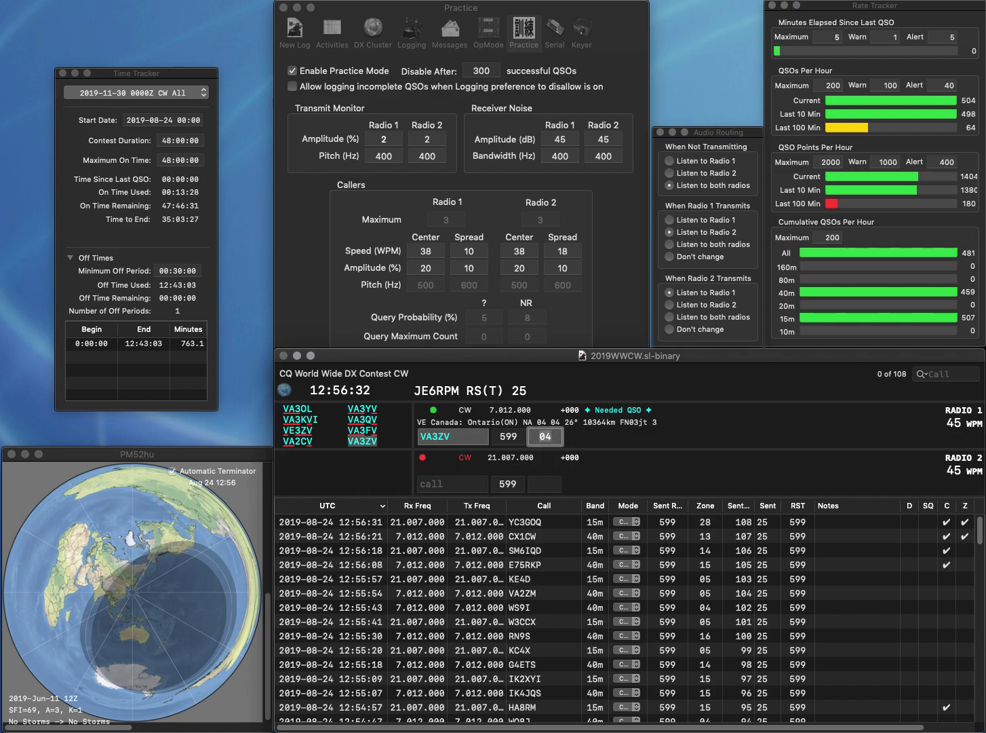
key(Return)
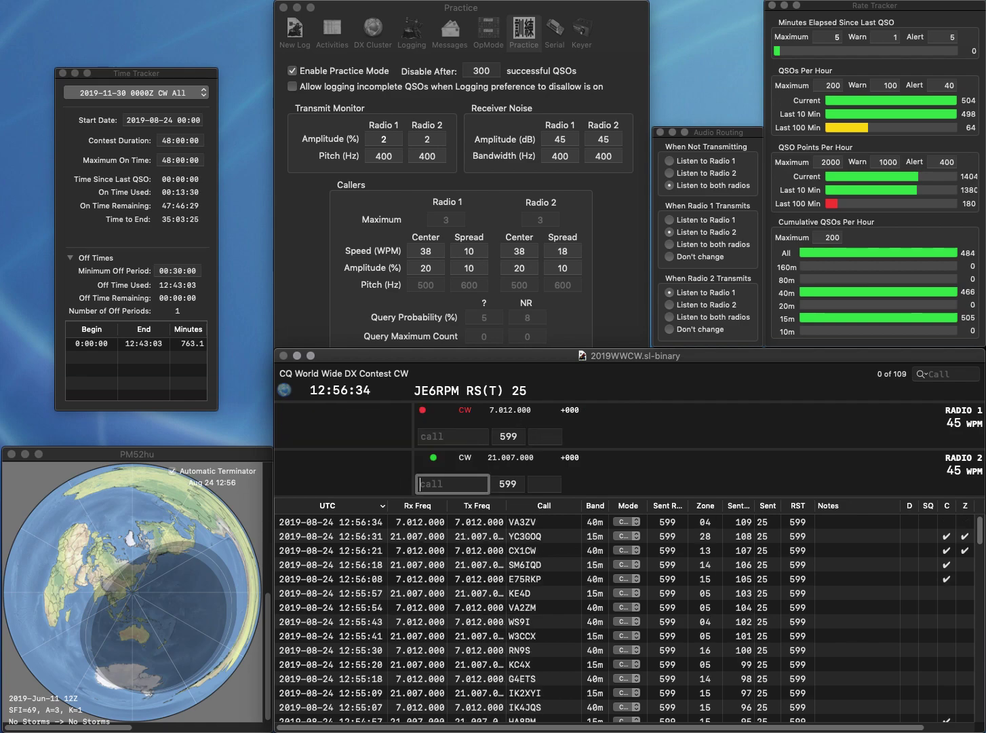
text(SP7N)
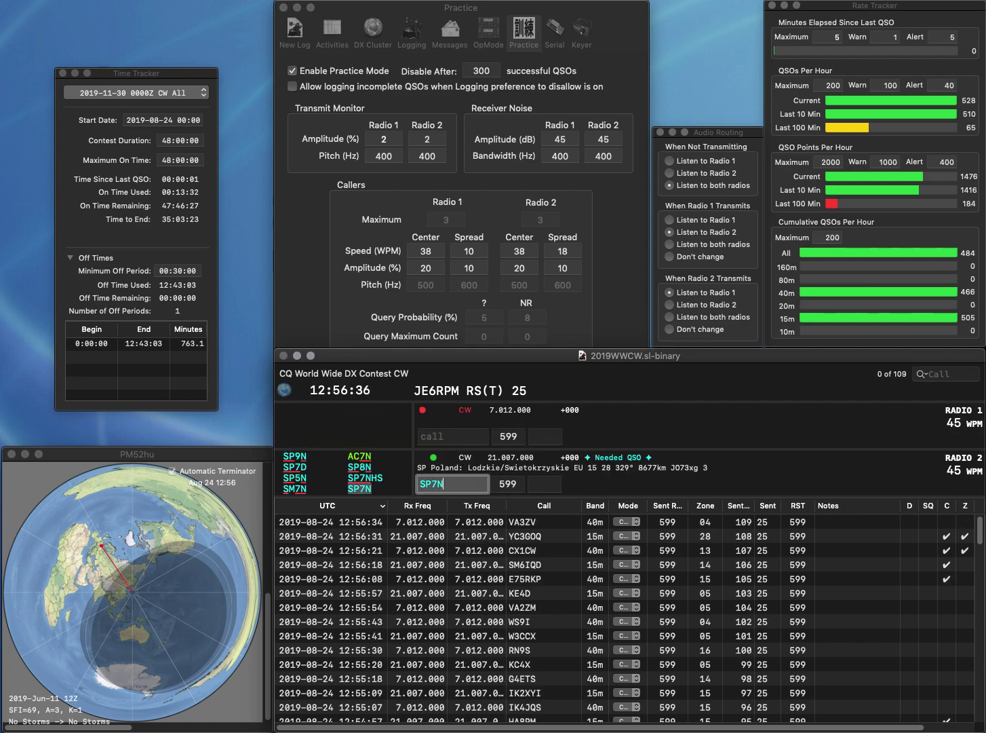
text(HS)
key(Return)
text(3XI)
key(Home)
text(DM)
key(Return)
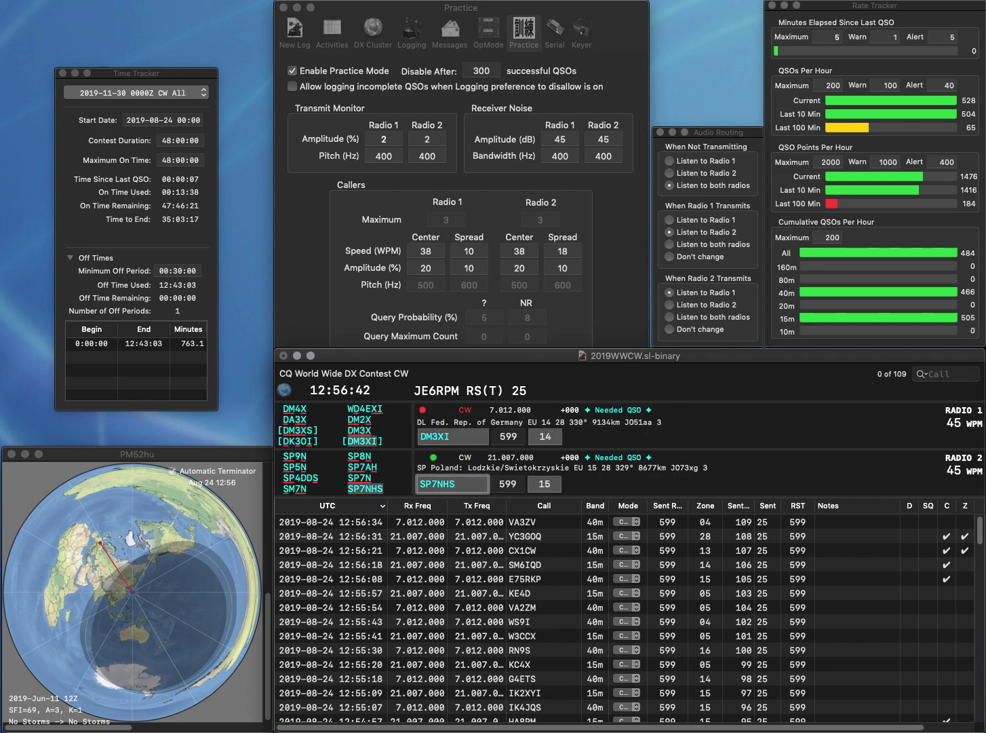
key(Up)
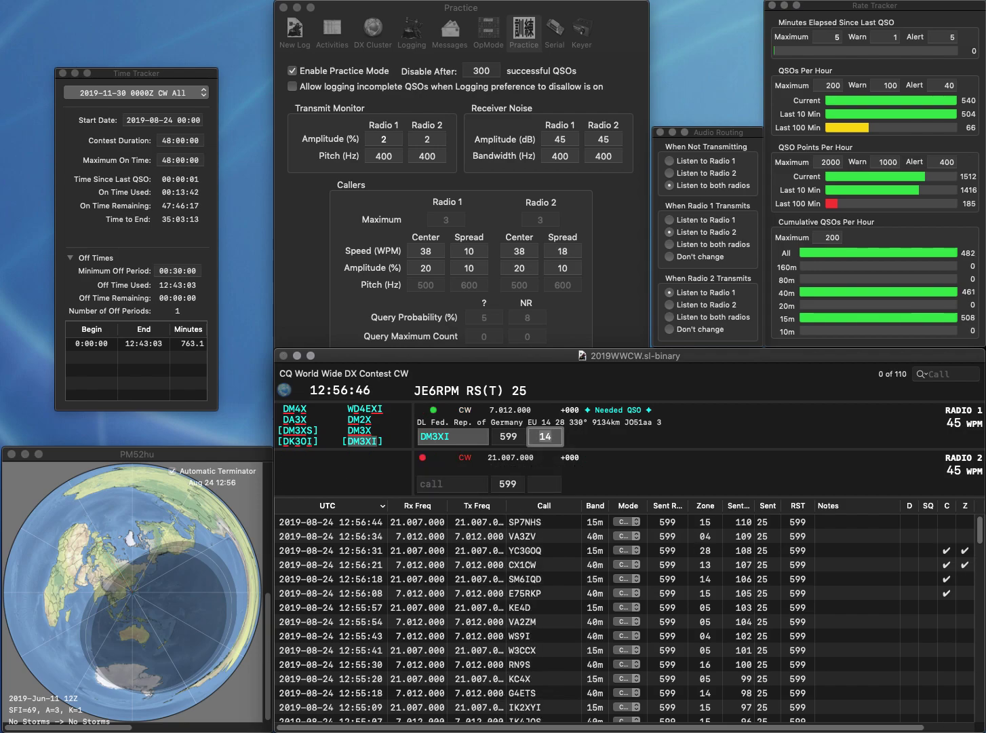
text(KC)
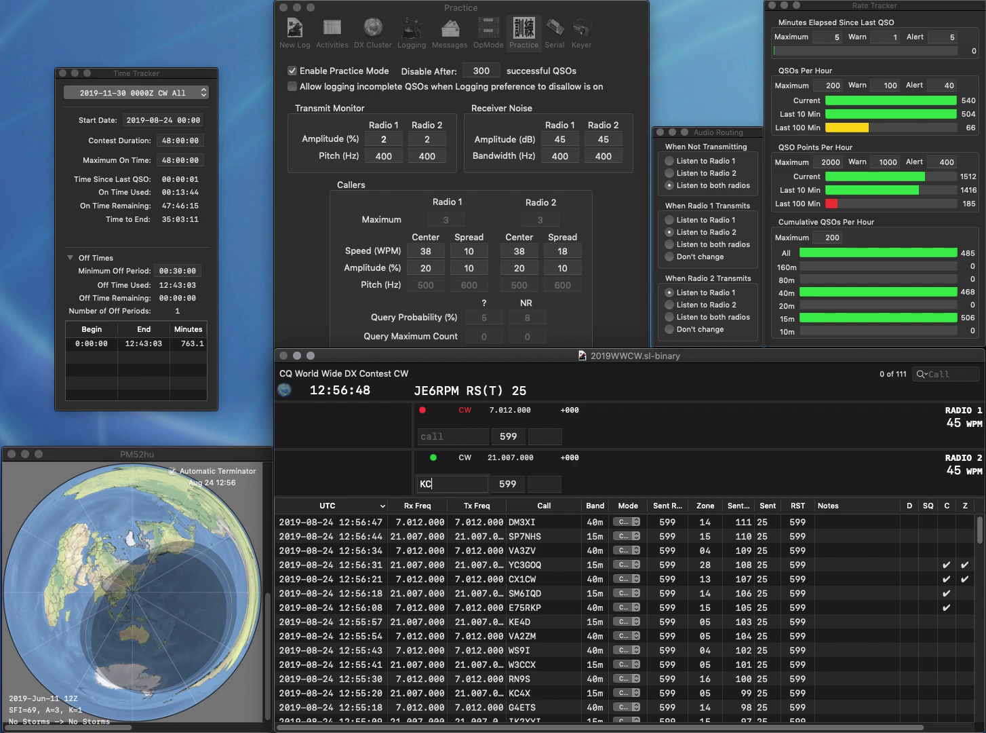
text(2LM)
key(Return)
text(DP9A)
key(Return)
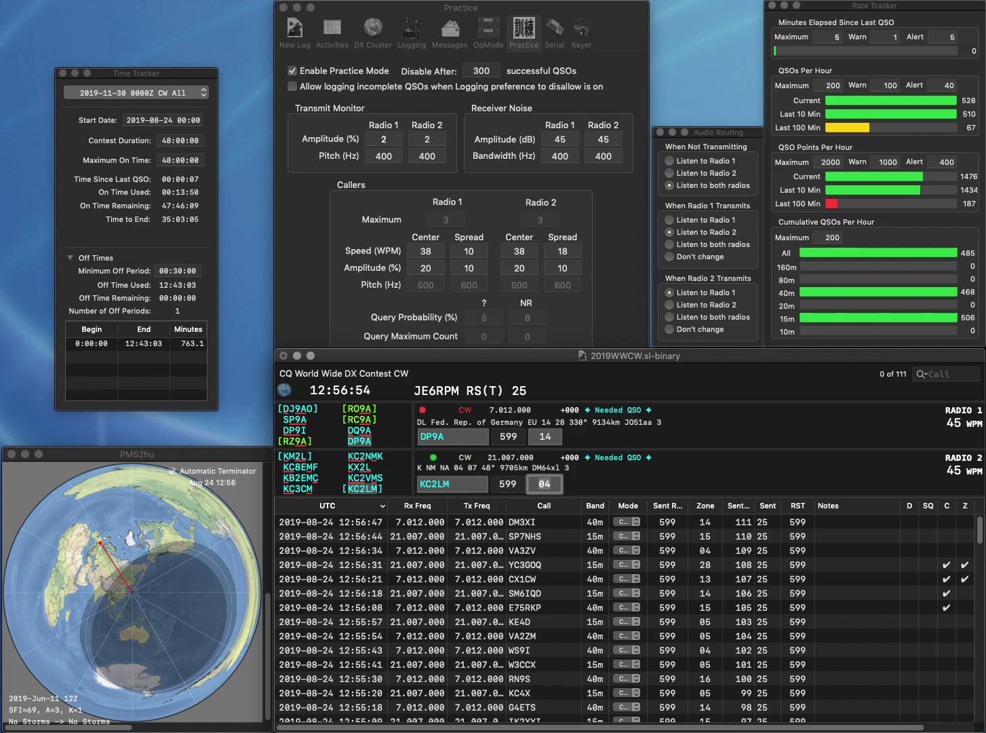
key(Return)
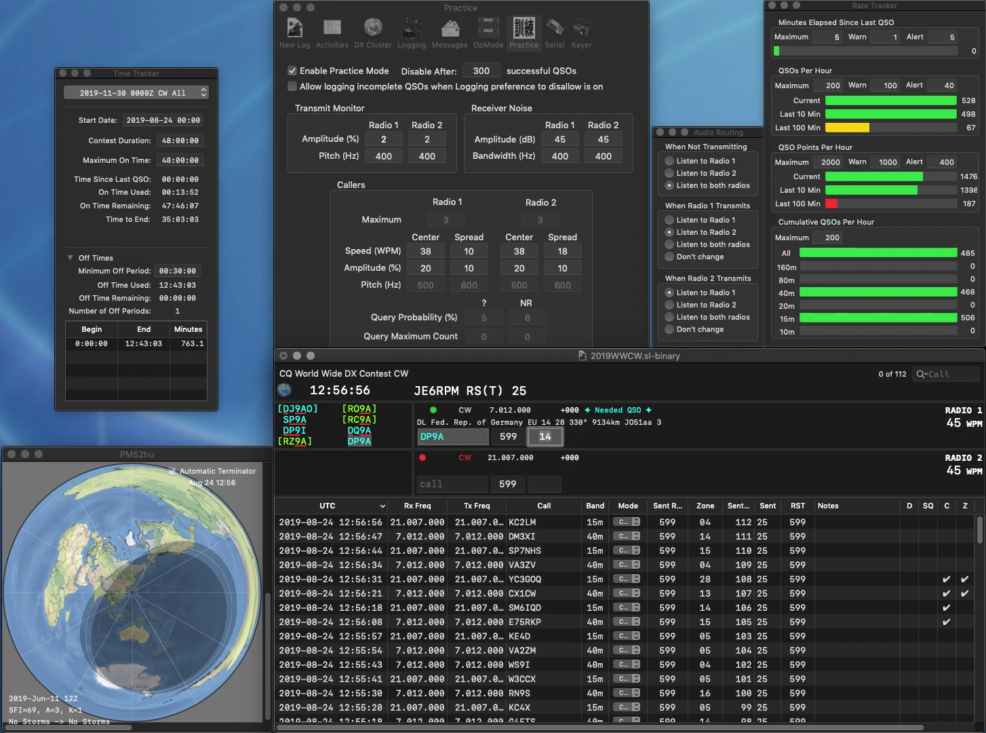
key(Return)
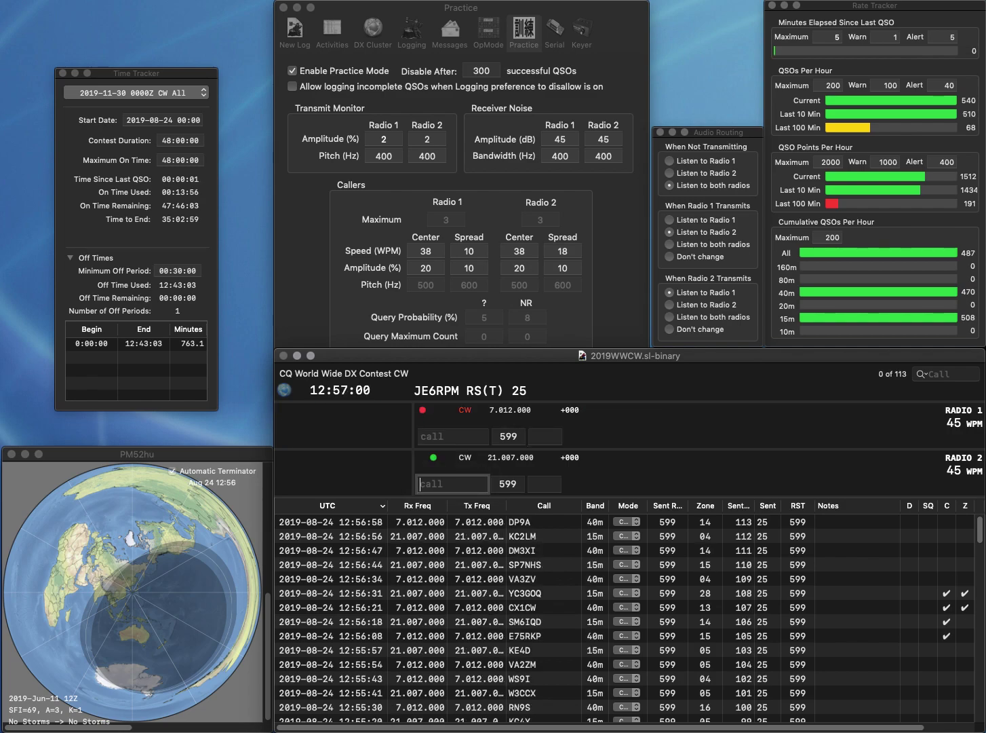
Enter the partial call E on Radio 2 and send the partial call 1AF on Radio 1.
text(E)
key(grave)
text(1AF)
key(Return)
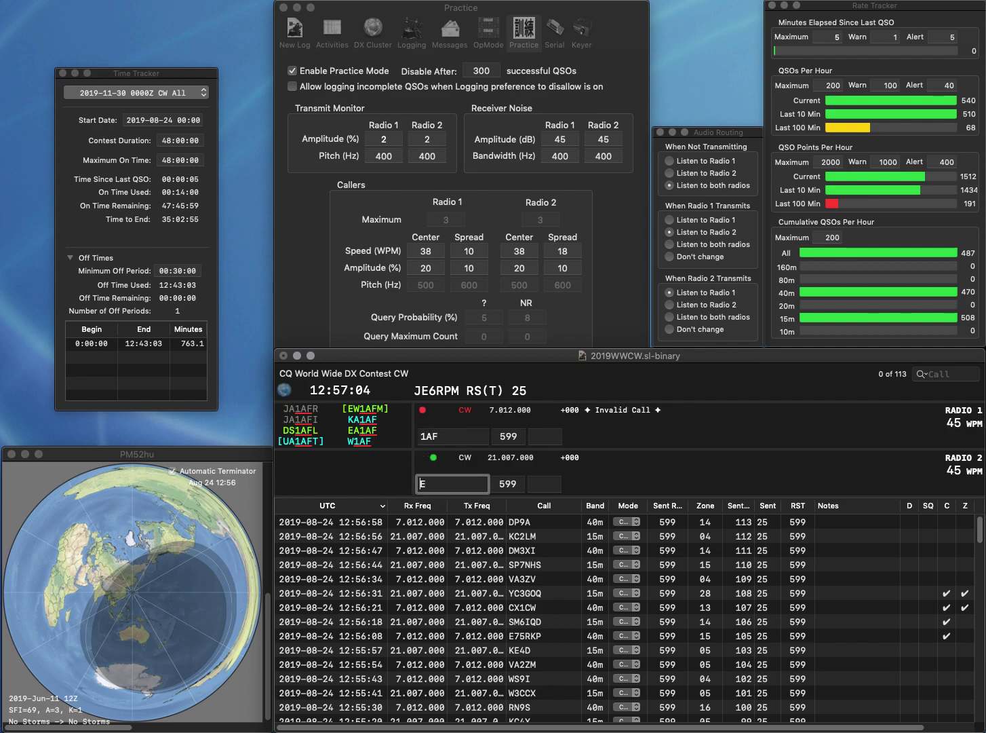
Send the partial call CT on Radio 2, and correct Radio 1's call to W1AF and send it.
text(CT)
key(Delete)
key(Return)
key(Home)
text(W)
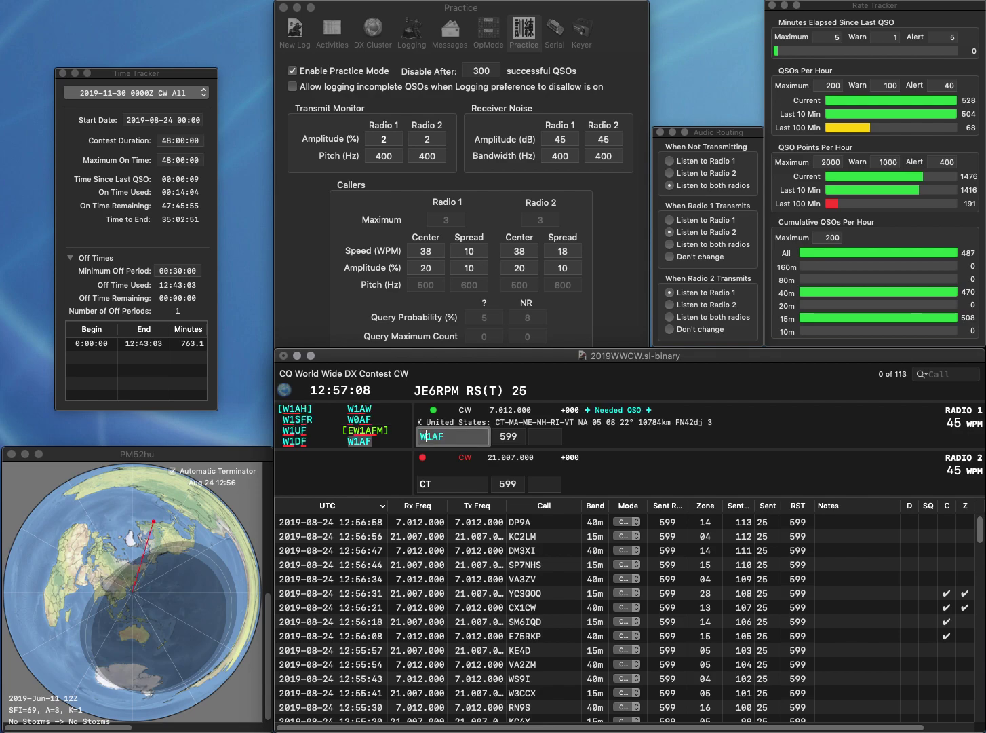
key(Return)
key(grave)
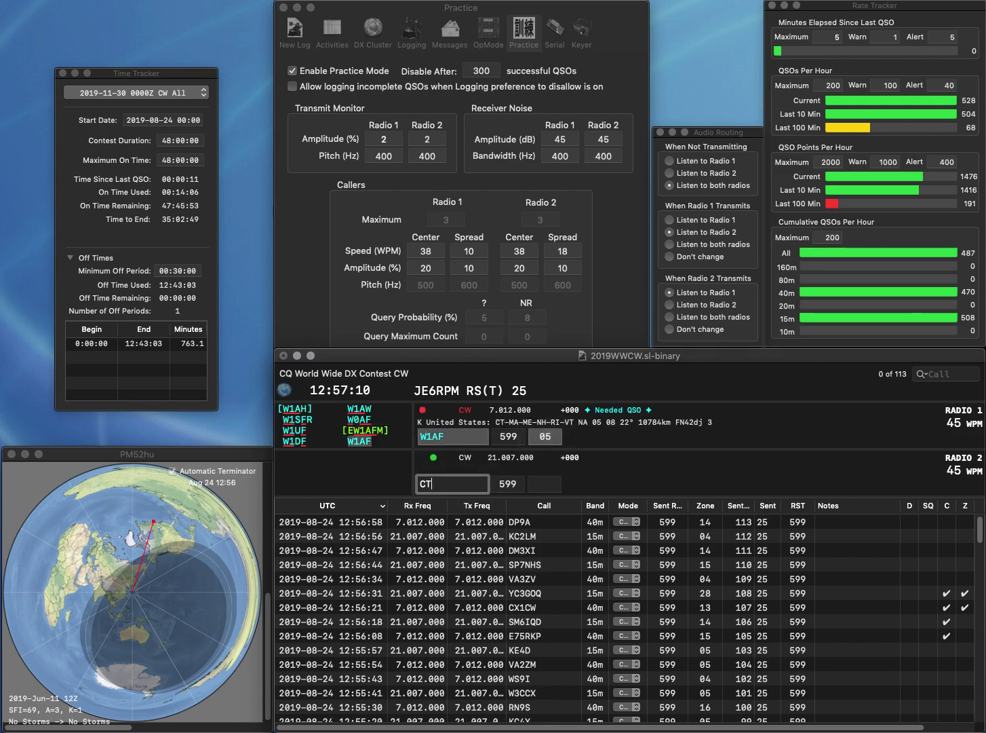
text(1EOD)
key(Return)
key(grave)
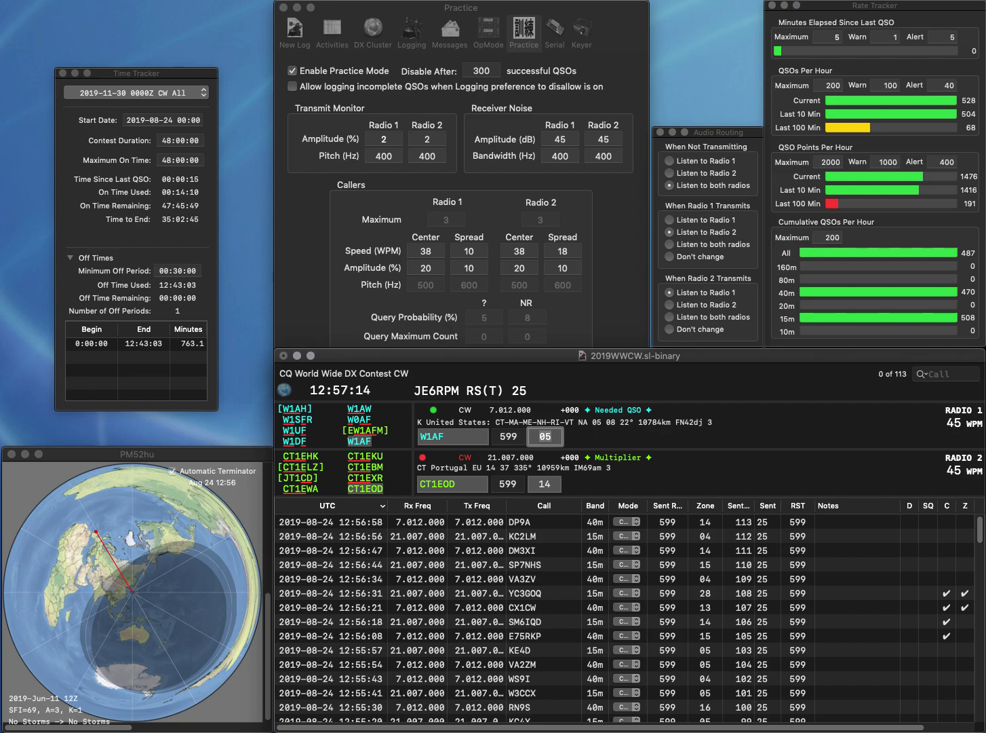
key(grave)
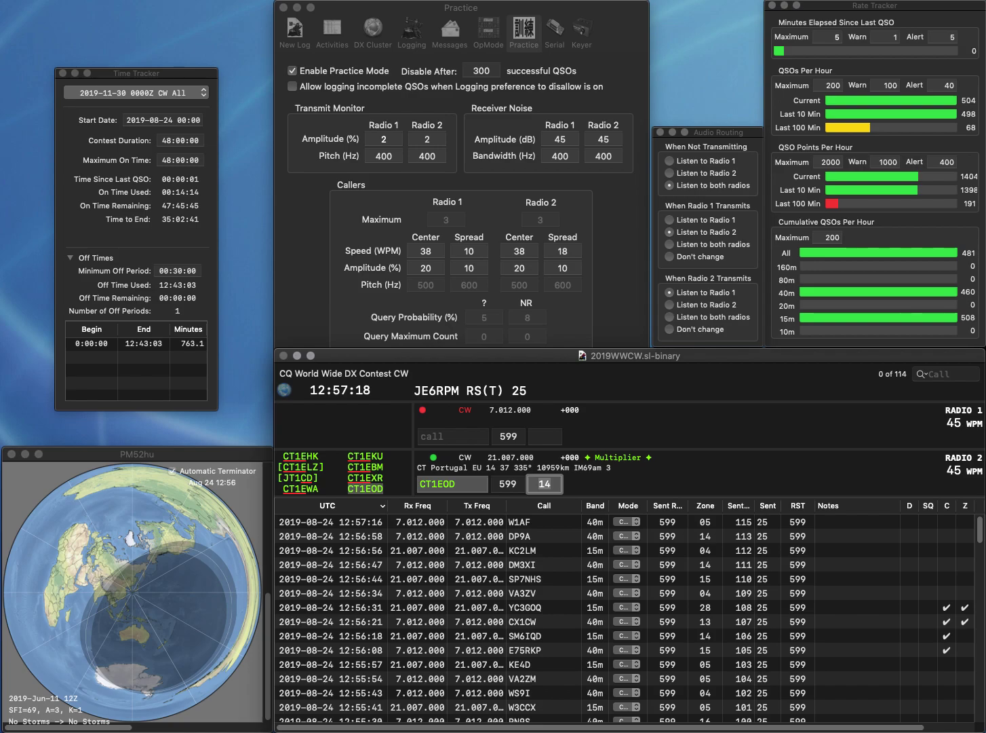
key(Return)
Enter the partial call K4 on Radio 2 and send TI8/AA8HH on Radio 1.
text(T)
key(grave)
text(K4)
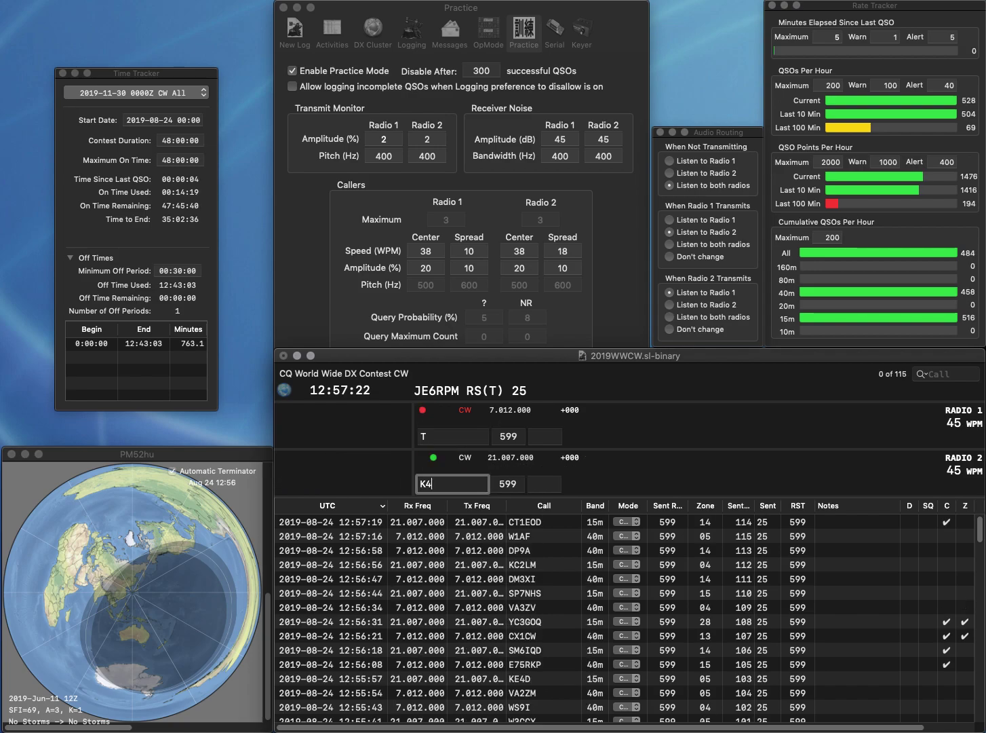
key(grave)
text(I8/A)
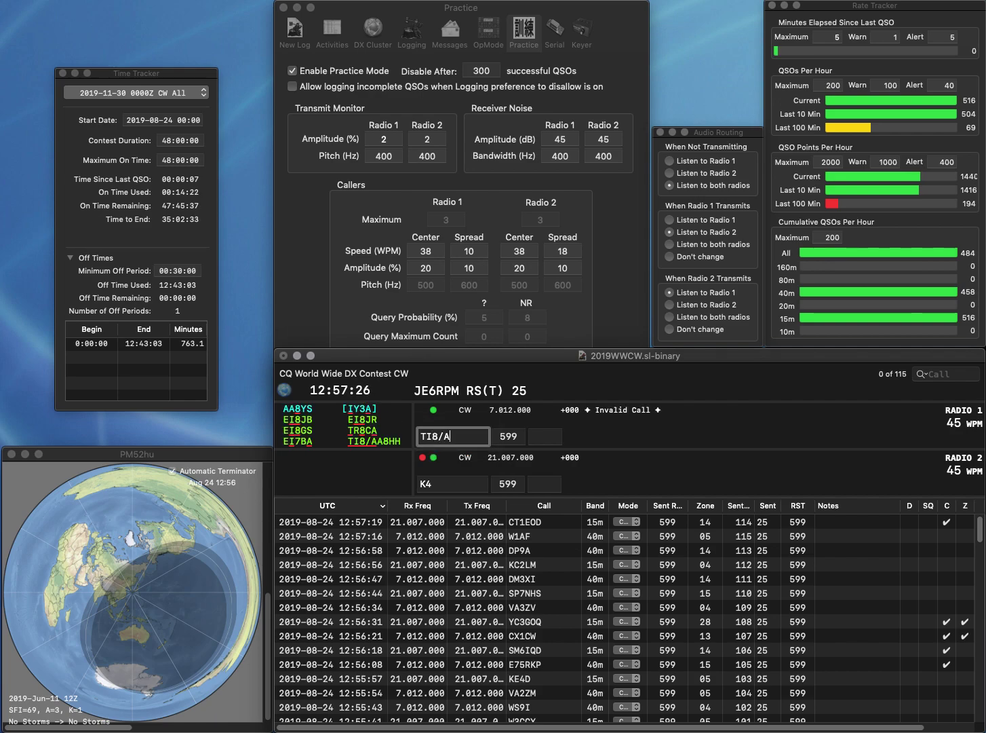
text(A8HH)
key(grave)
key(grave)
key(Return)
Send K4ML on Radio 2 and log the TI8/AA8HH contact on Radio 1.
key(grave)
text(MSL)
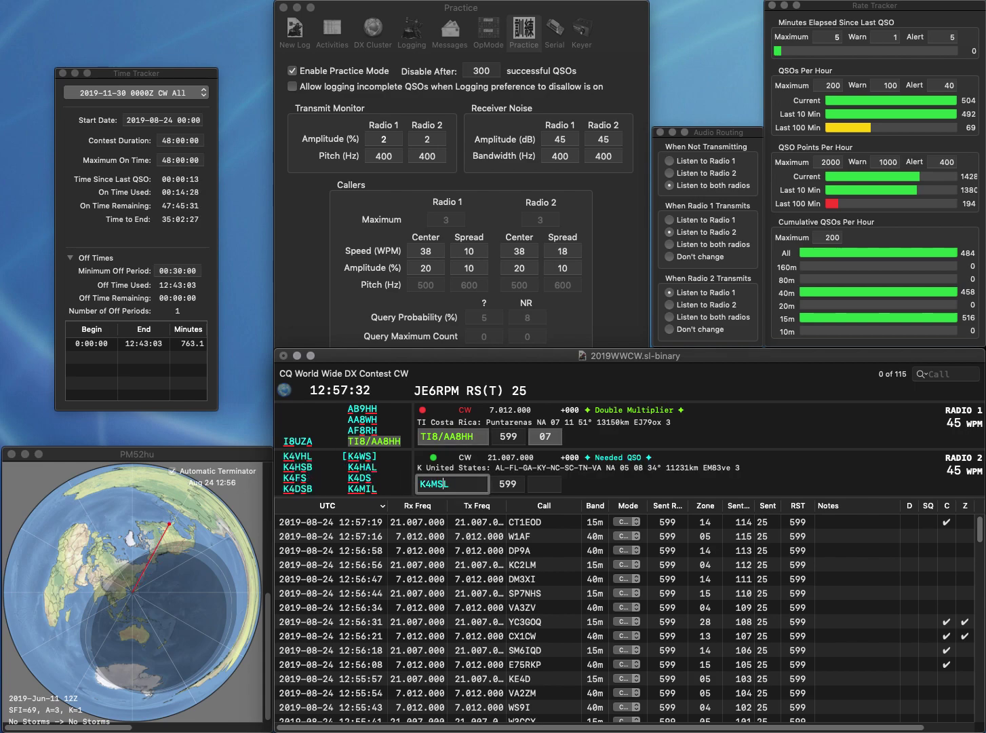
key(BackSpace)
key(Return)
key(grave)
key(grave)
key(space)
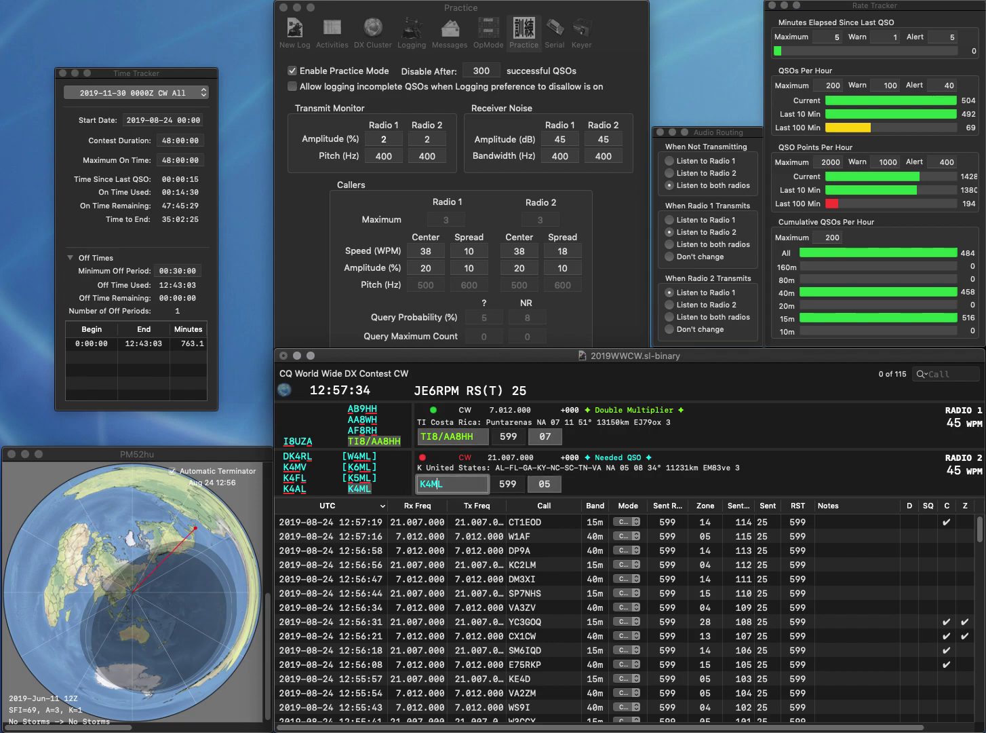
text(I)
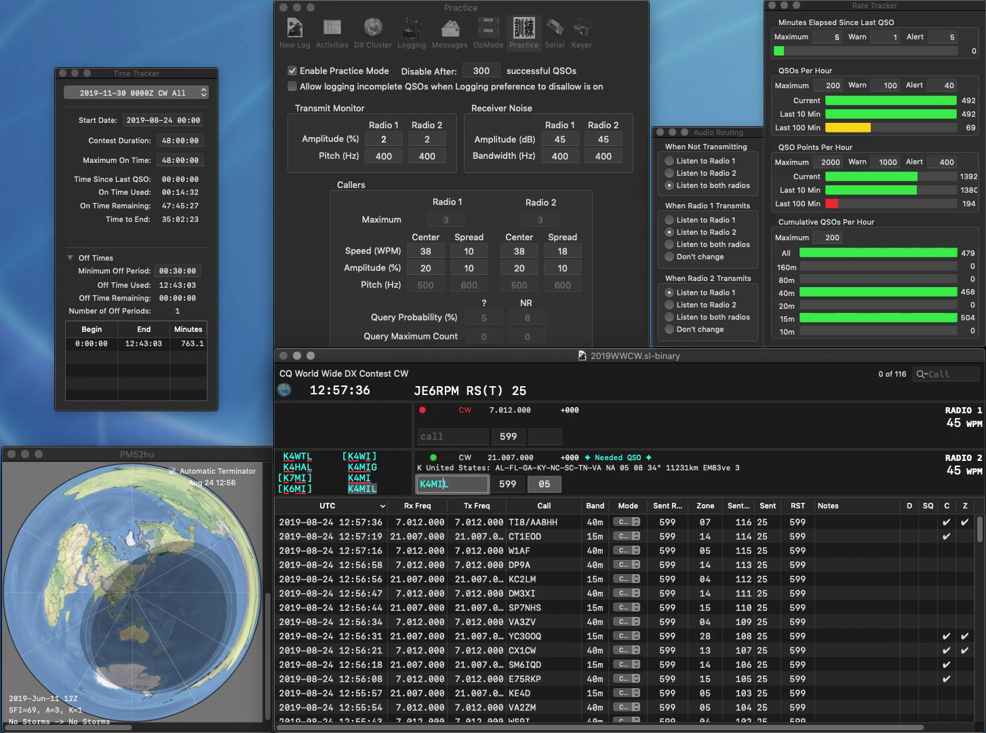
key(Return)
key(grave)
text(SP5PRF)
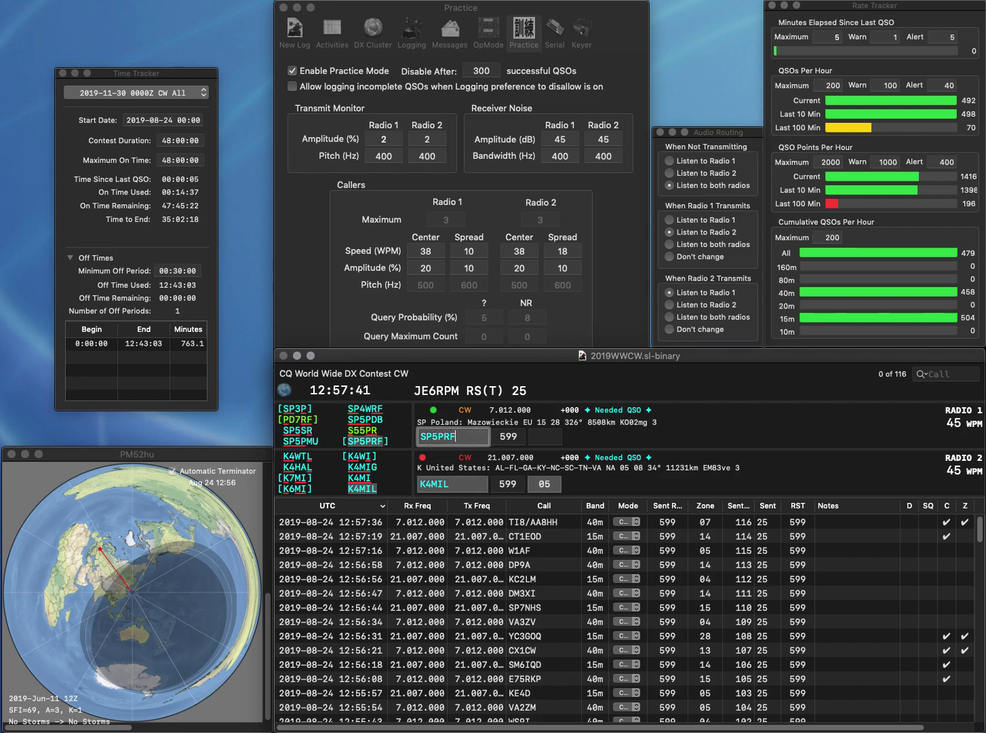
key(Return)
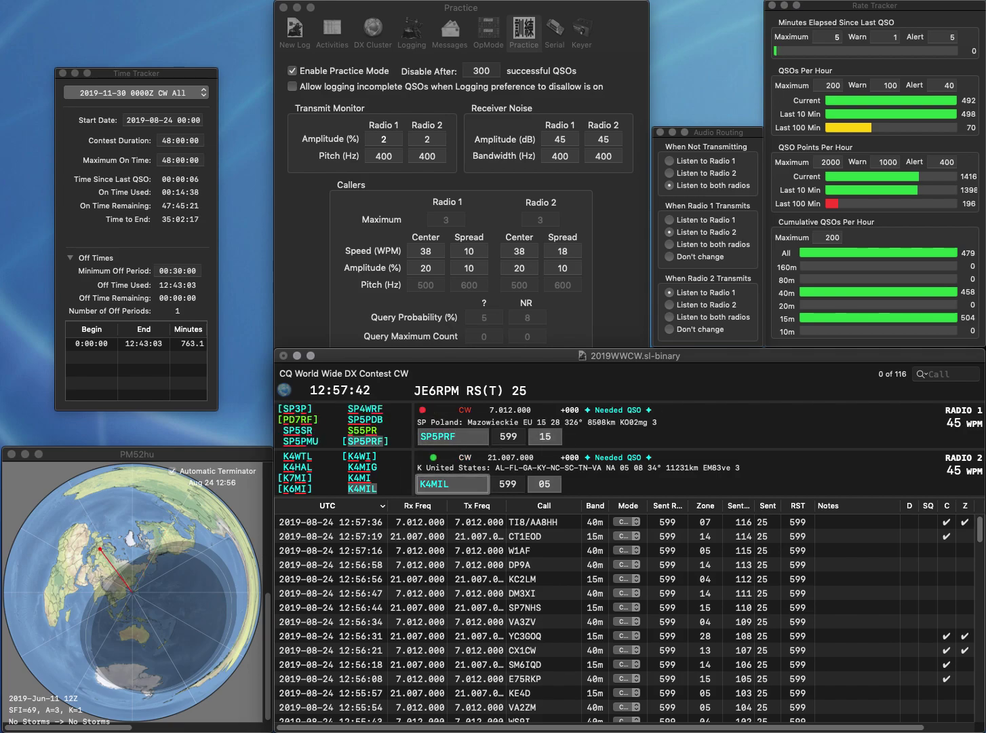
key(Return)
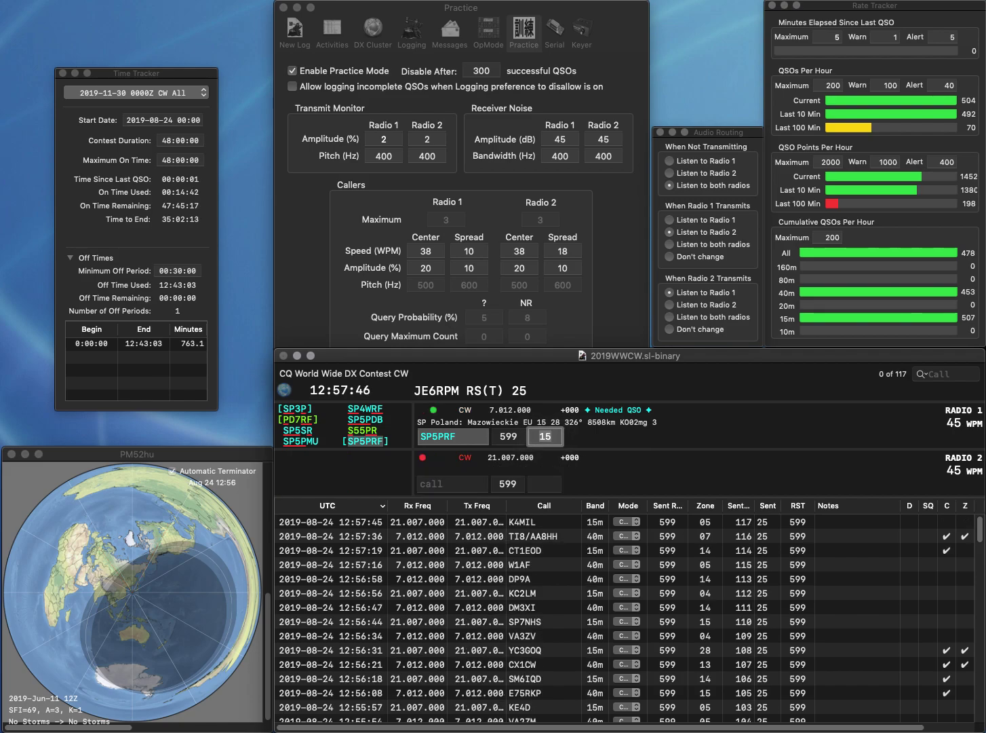
key(Return)
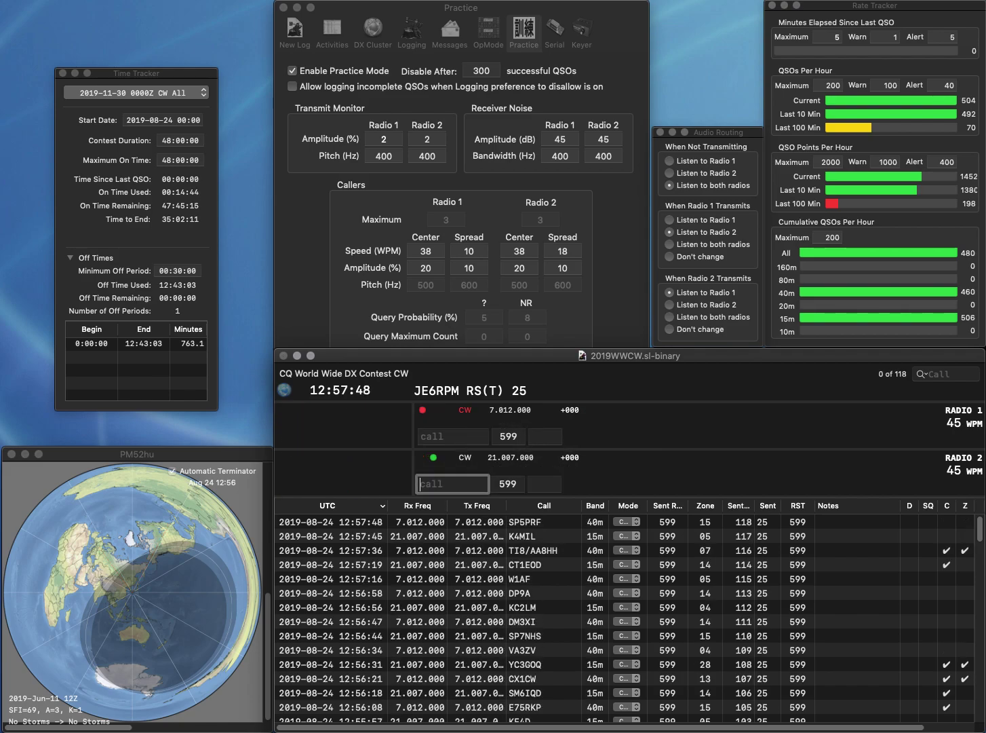
text(HA7TM)
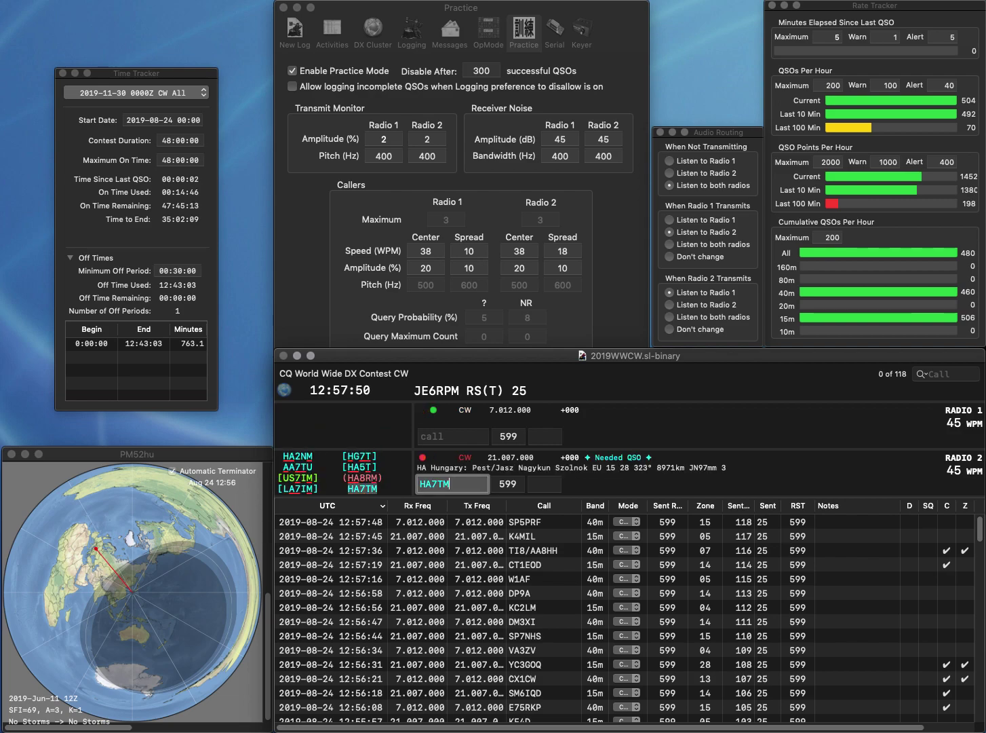
key(Return)
text(G0UFZ)
key(Down)
key(Return)
key(Up)
key(Left)
key(Left)
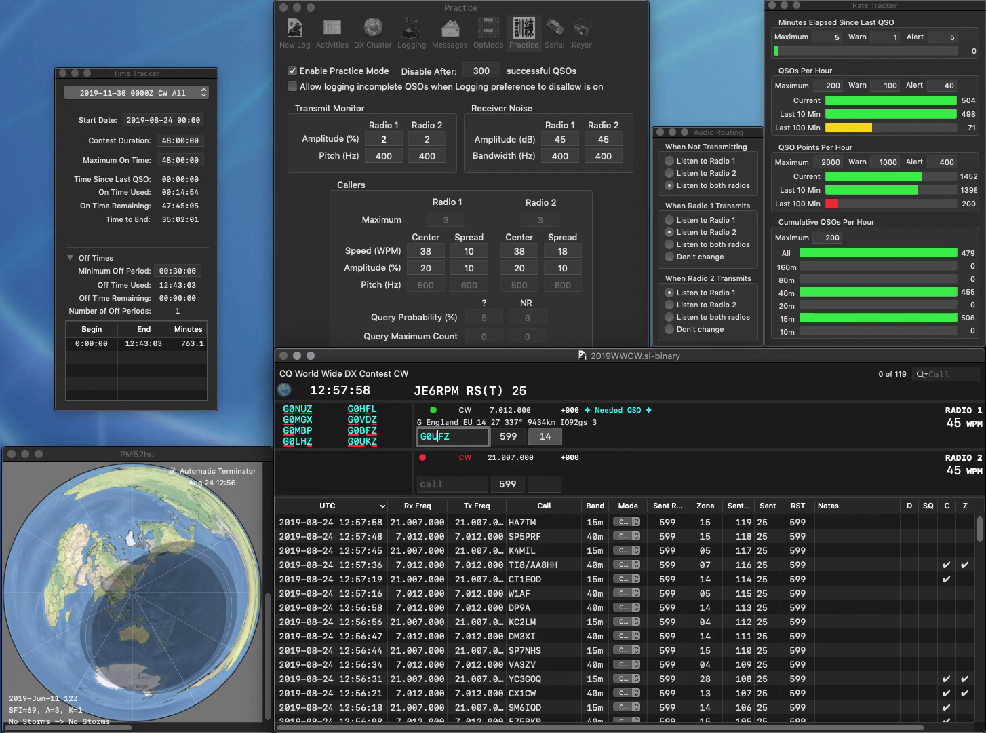
key(Delete)
text(K)
key(Return)
text(3)
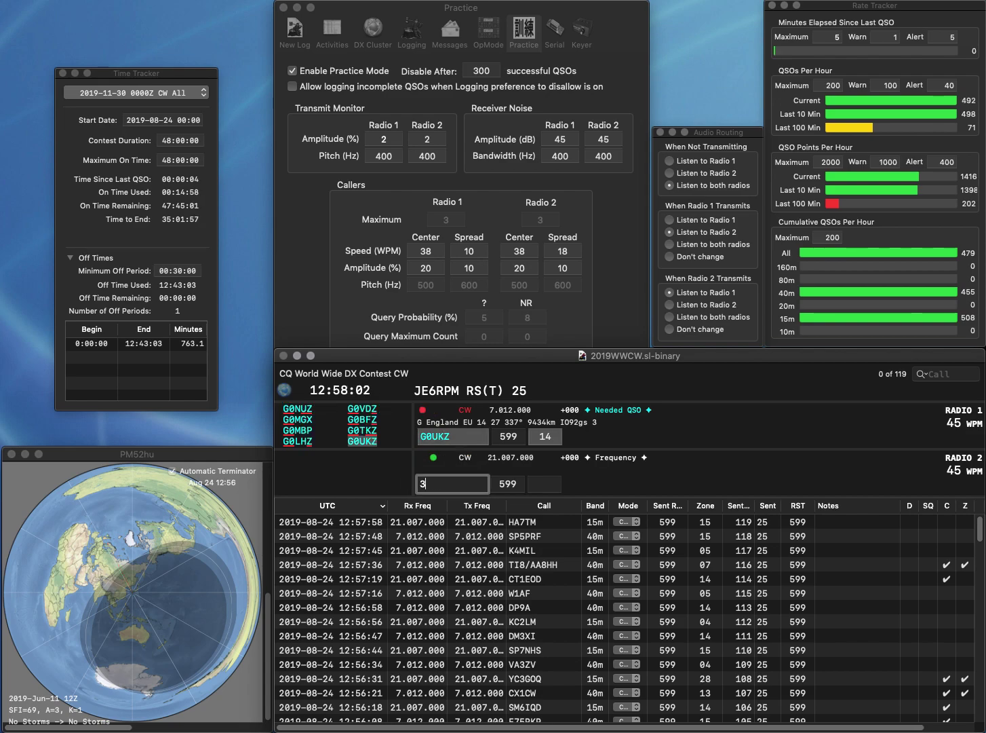
text(SX)
key(Return)
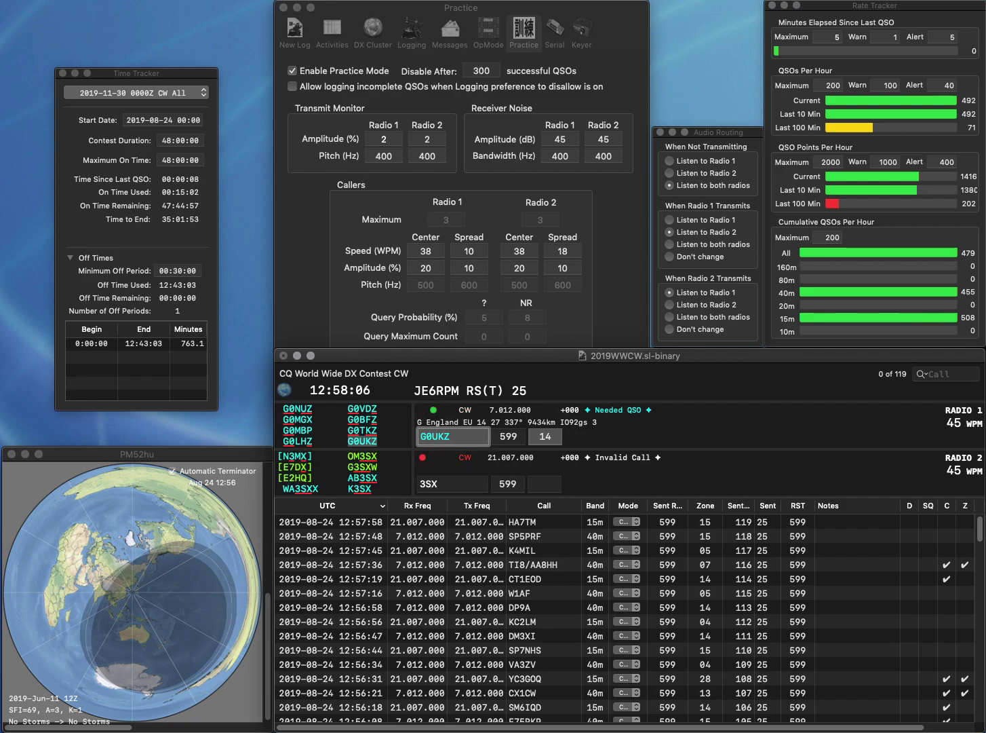
key(Return)
text(K3RON)
key(Return)
text(DL5QS)
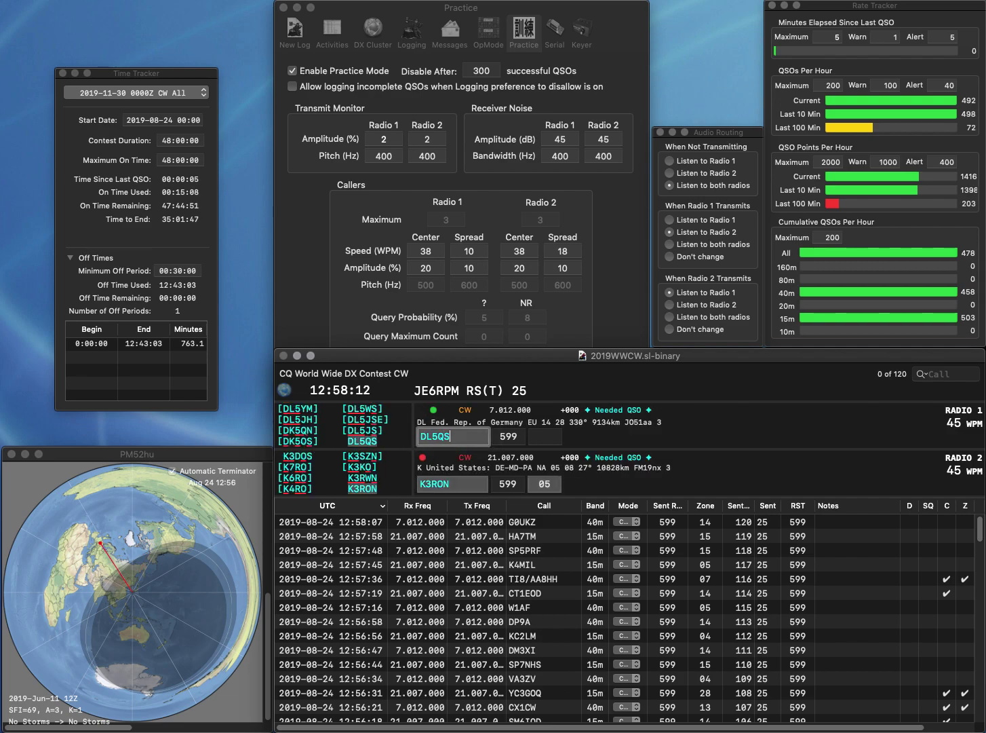
key(Return)
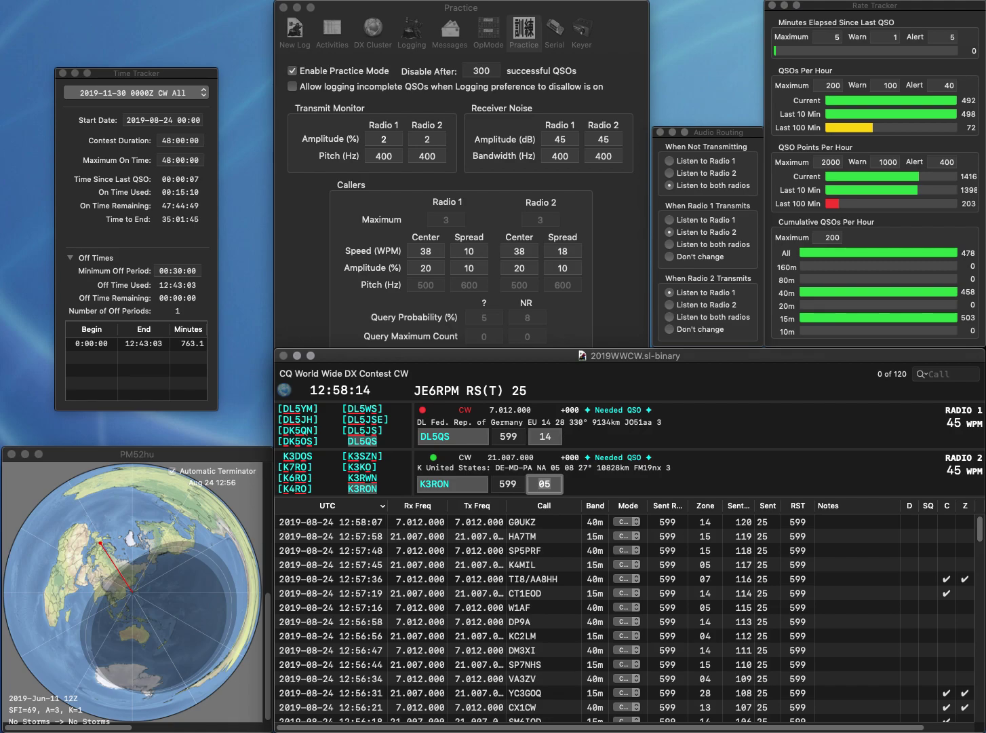
key(Return)
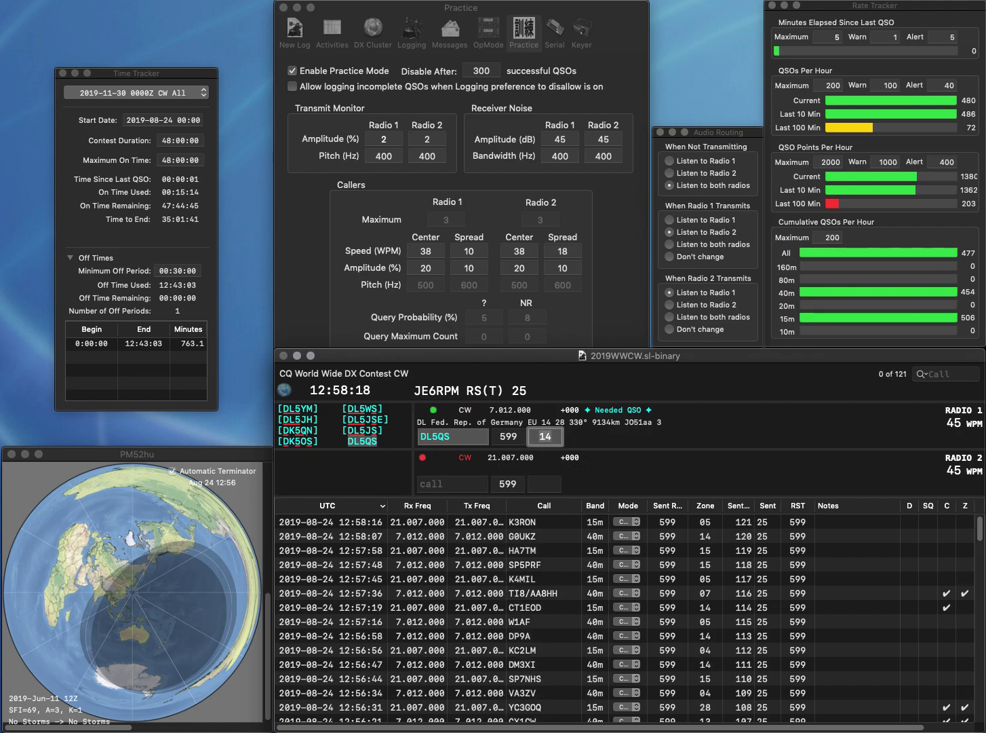
key(Return)
Send the partial call A on Radio 2 and EI on Radio 1, and complete and send A45WG on Radio 2.
text(A)
key(Return)
text(EI)
key(Return)
text(45WG)
key(Return)
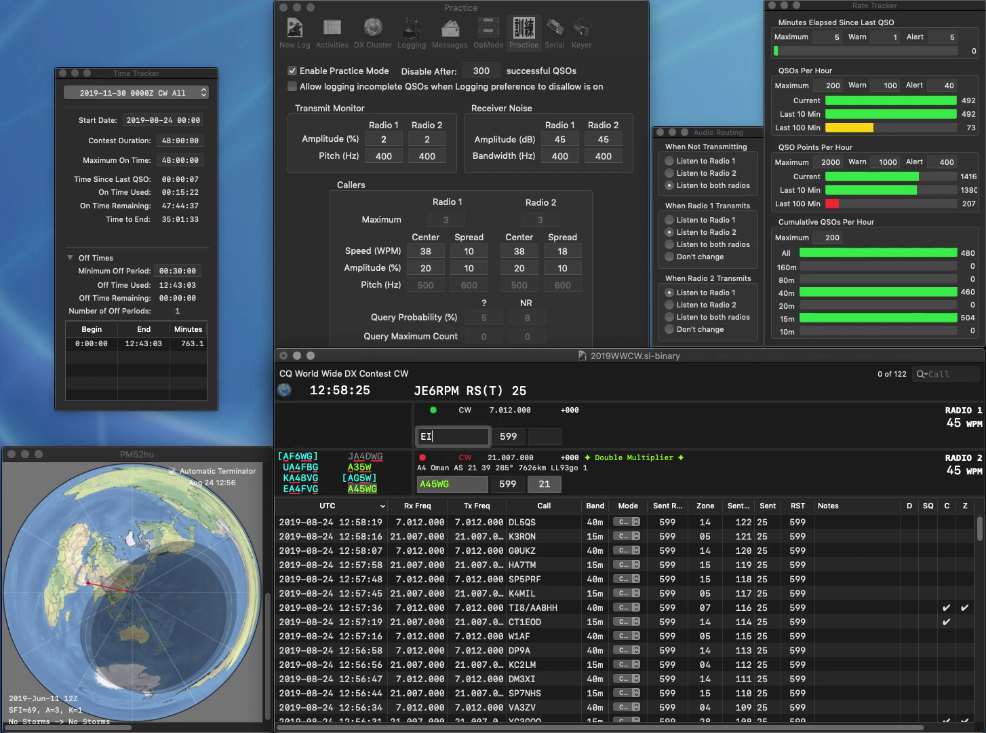
text(7M)
key(Return)
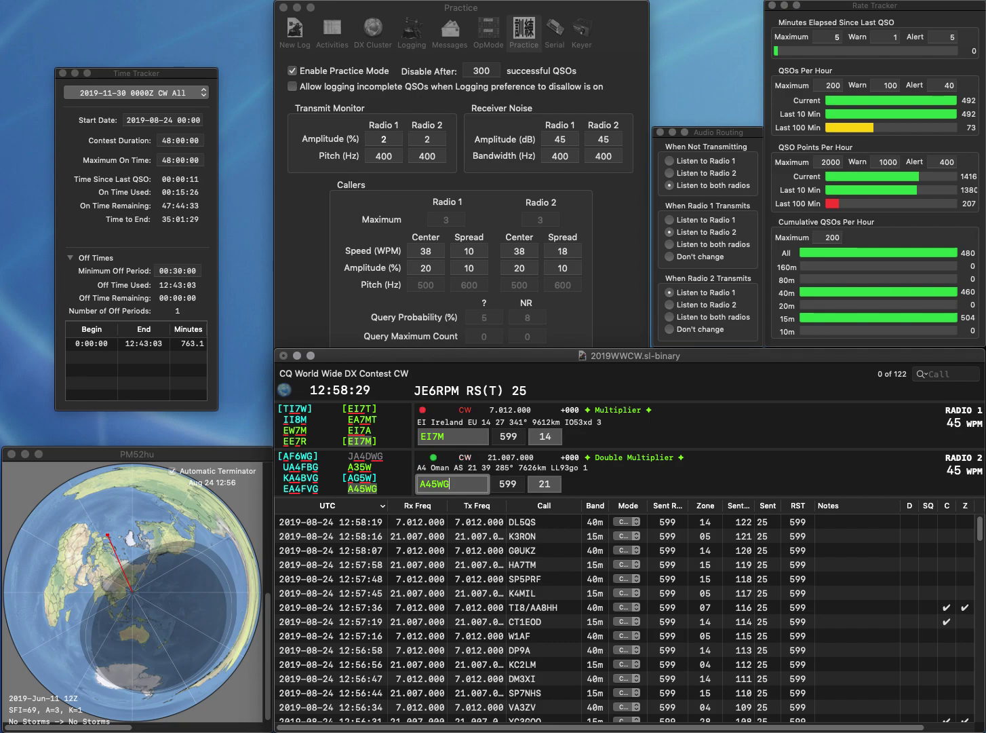
key(Return)
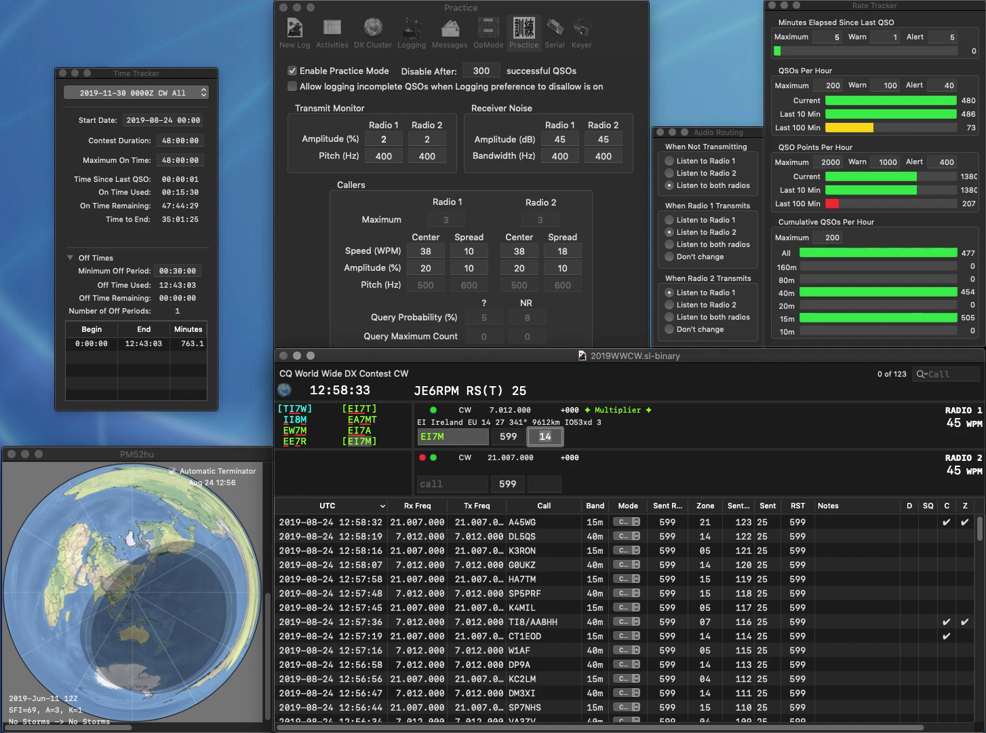
key(Return)
text(K1J)
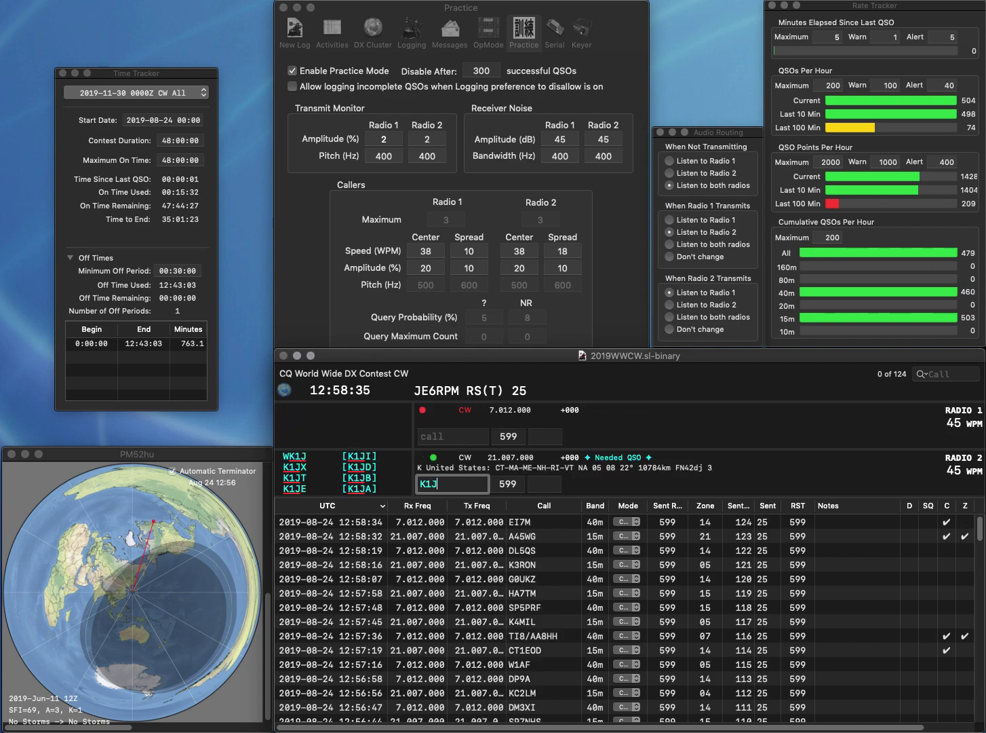
text(I)
key(Return)
text(AA)
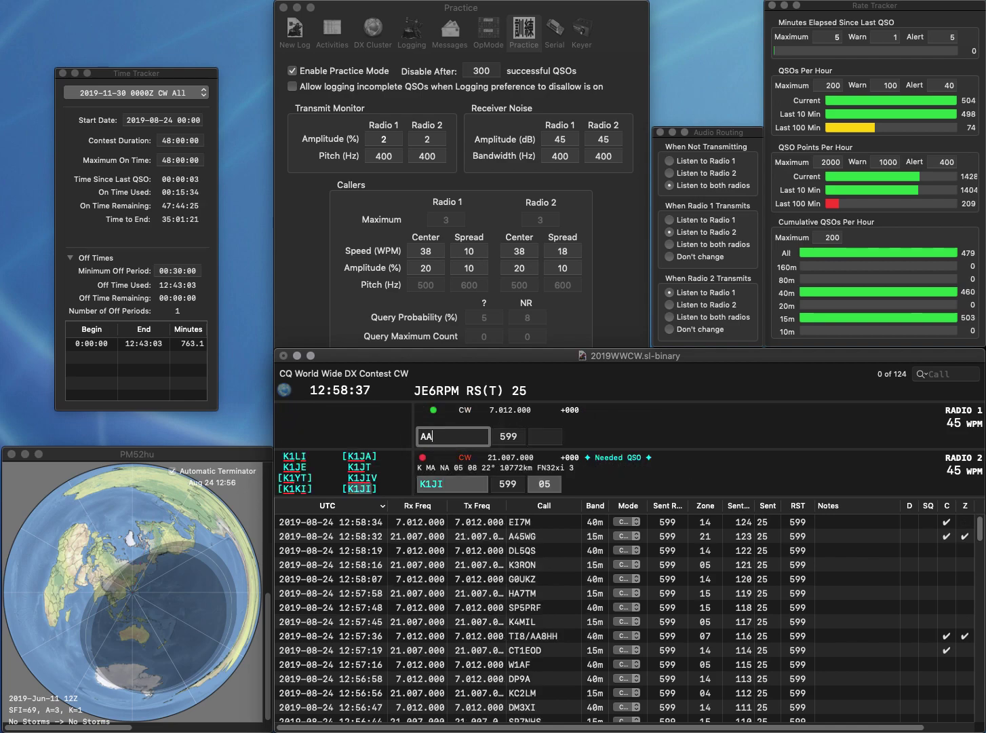
text(9W)
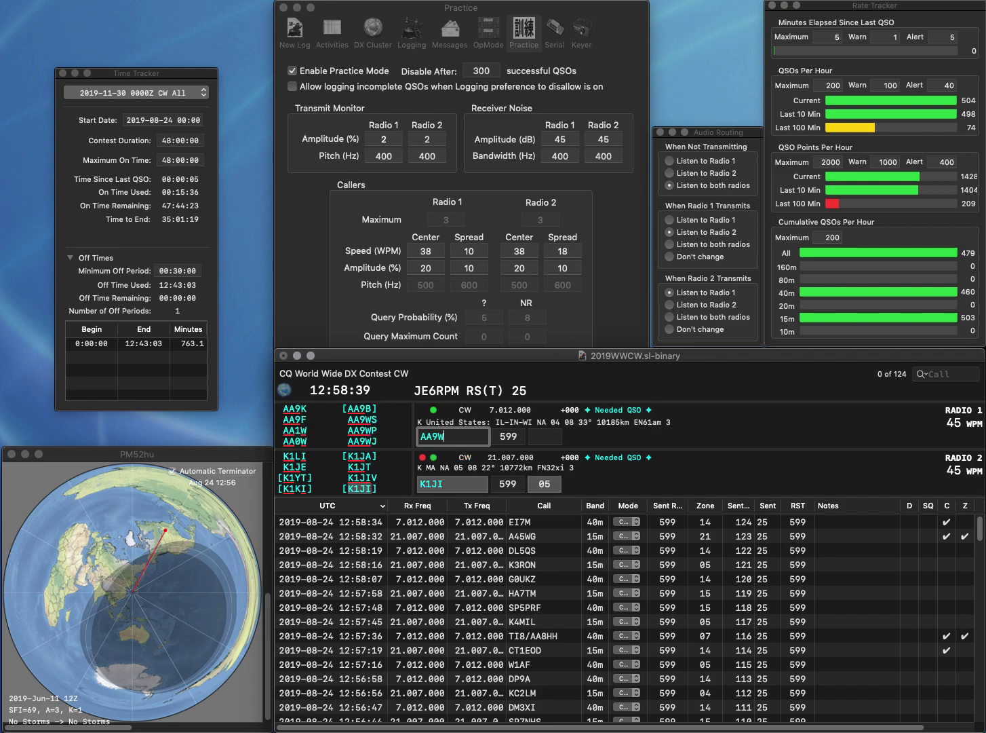
text(J)
key(Return)
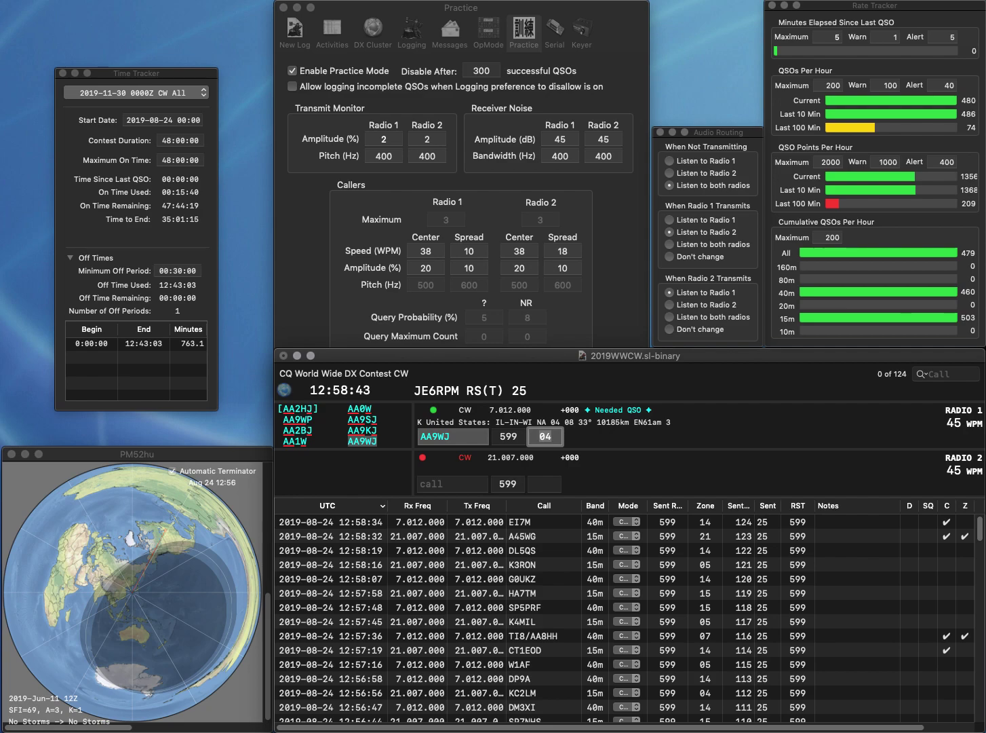
key(Return)
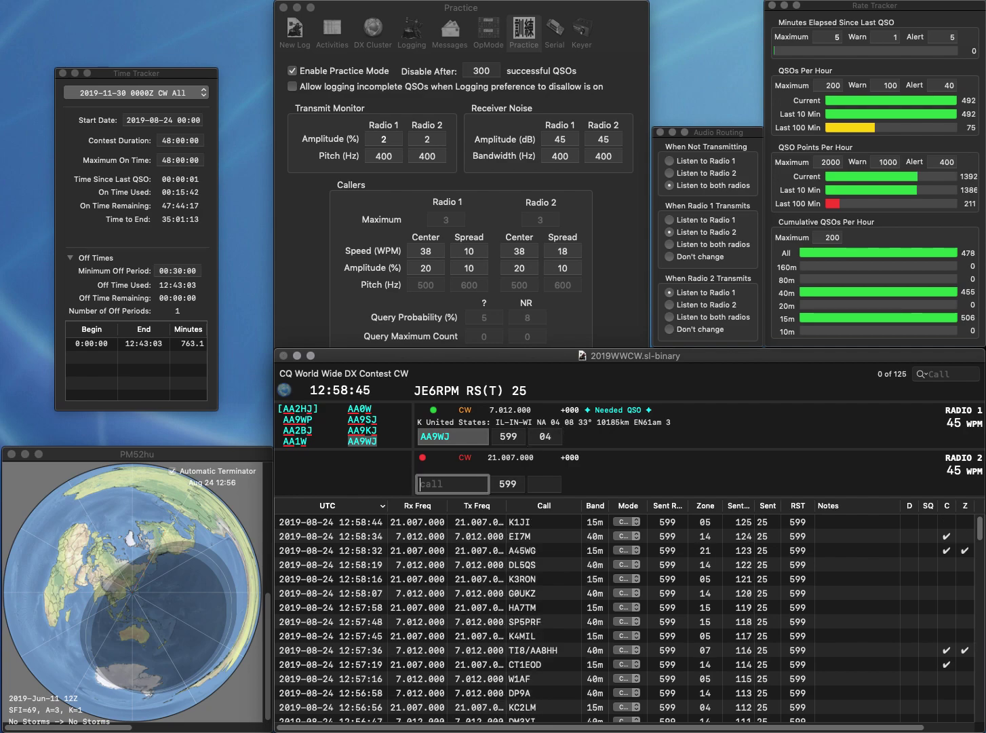
Send F6SJQ on Radio 2 and M3ZZF on Radio 1.
text(F6SJQ)
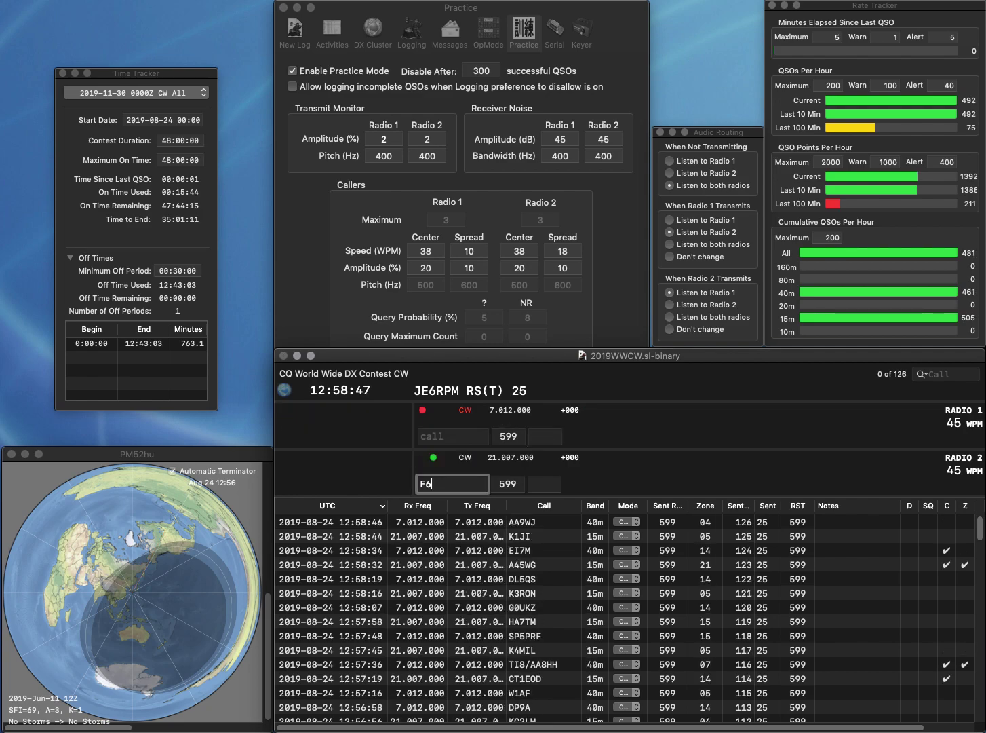
key(Return)
text(O3ZZF)
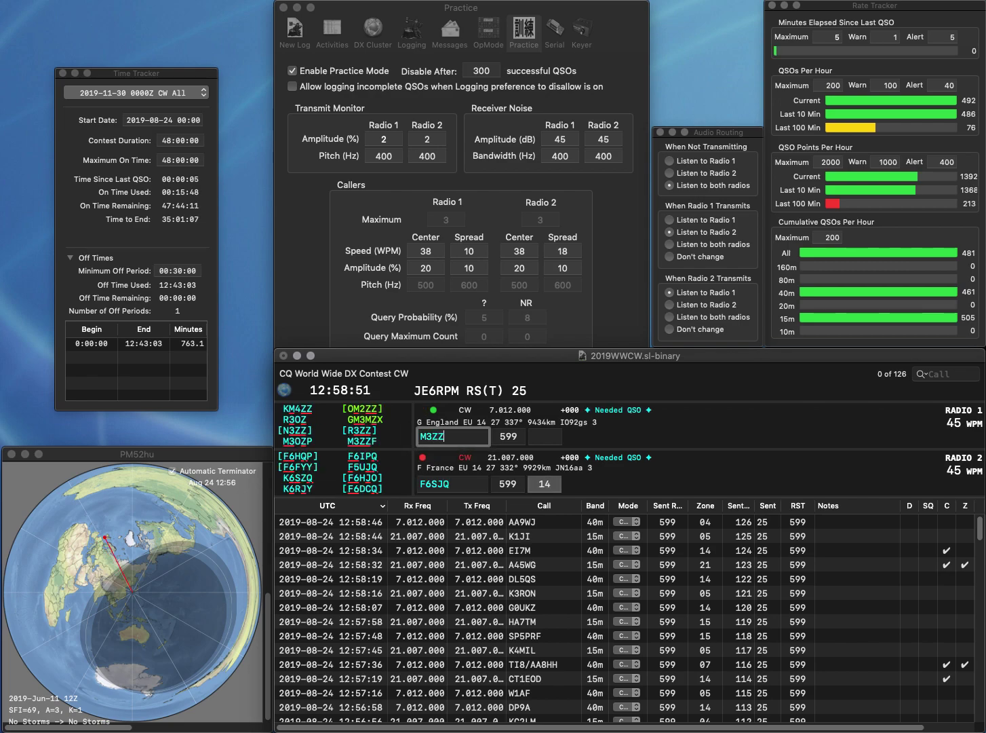
key(Return)
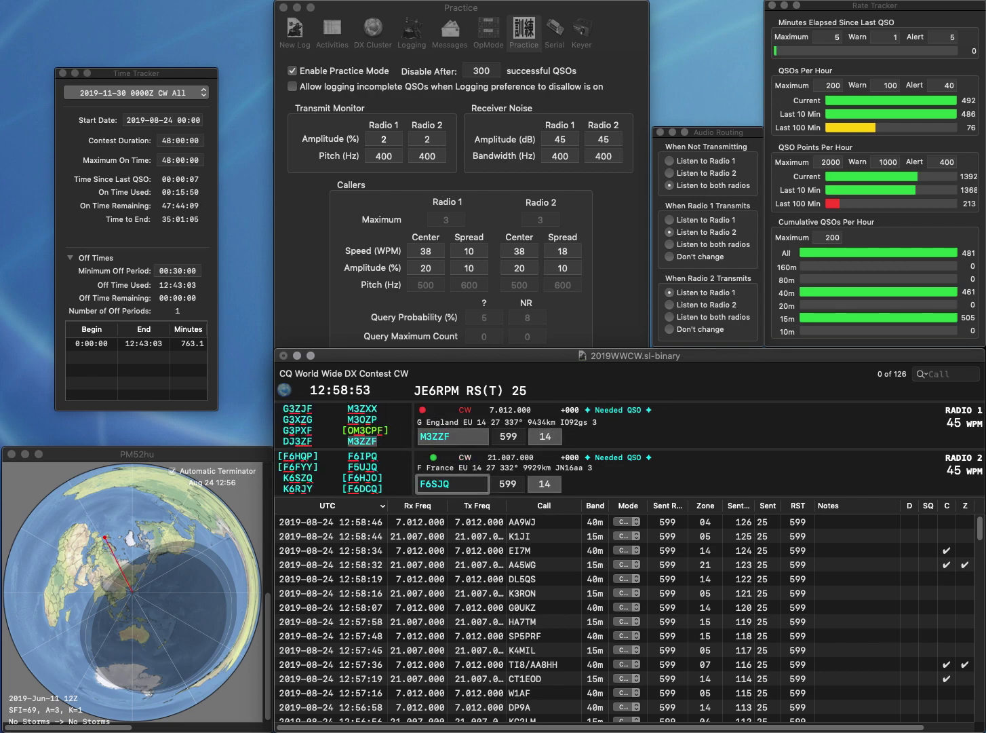
key(BackSpace)
text(H)
key(Right)
key(Right)
key(BackSpace)
text(O)
key(Return)
click(545, 436)
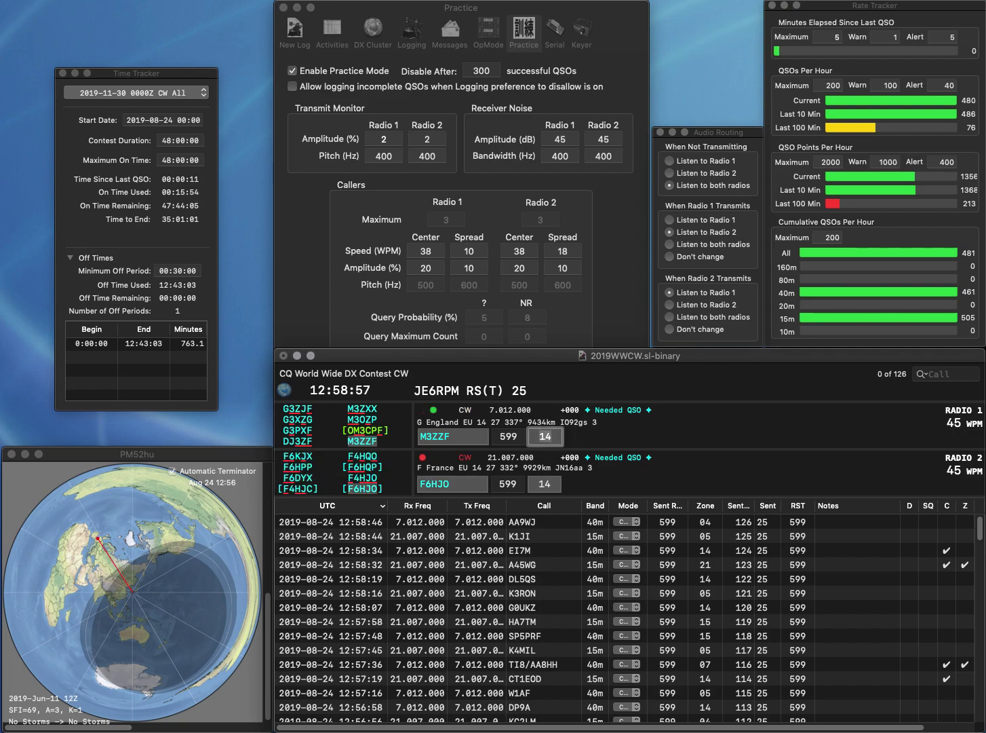
key(Return)
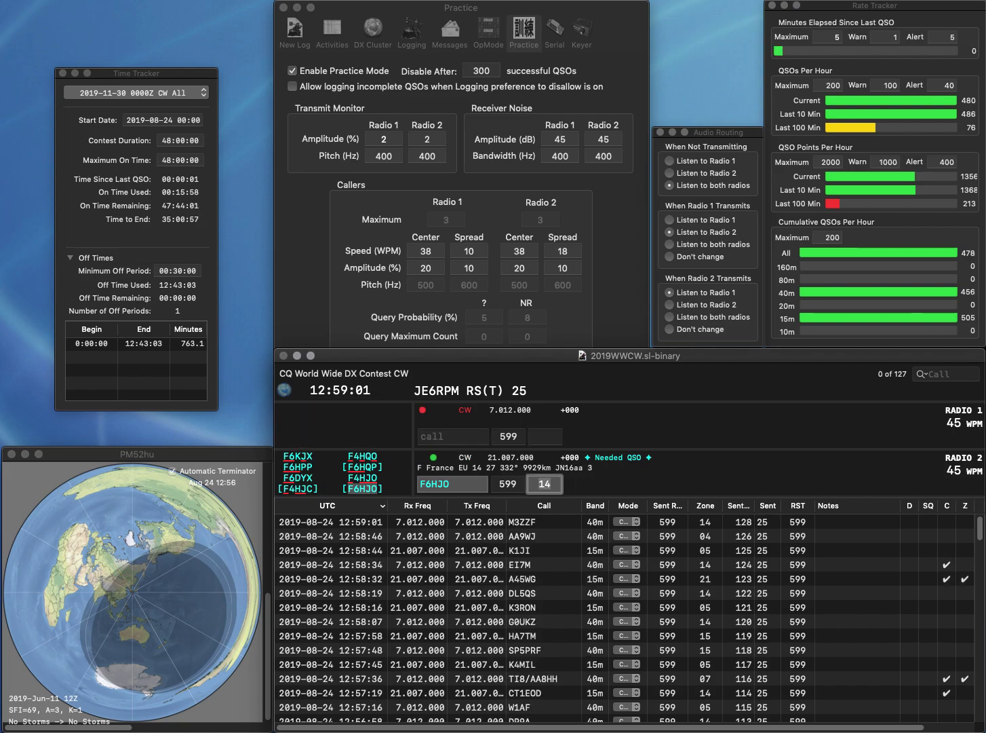
key(Return)
text(IT)
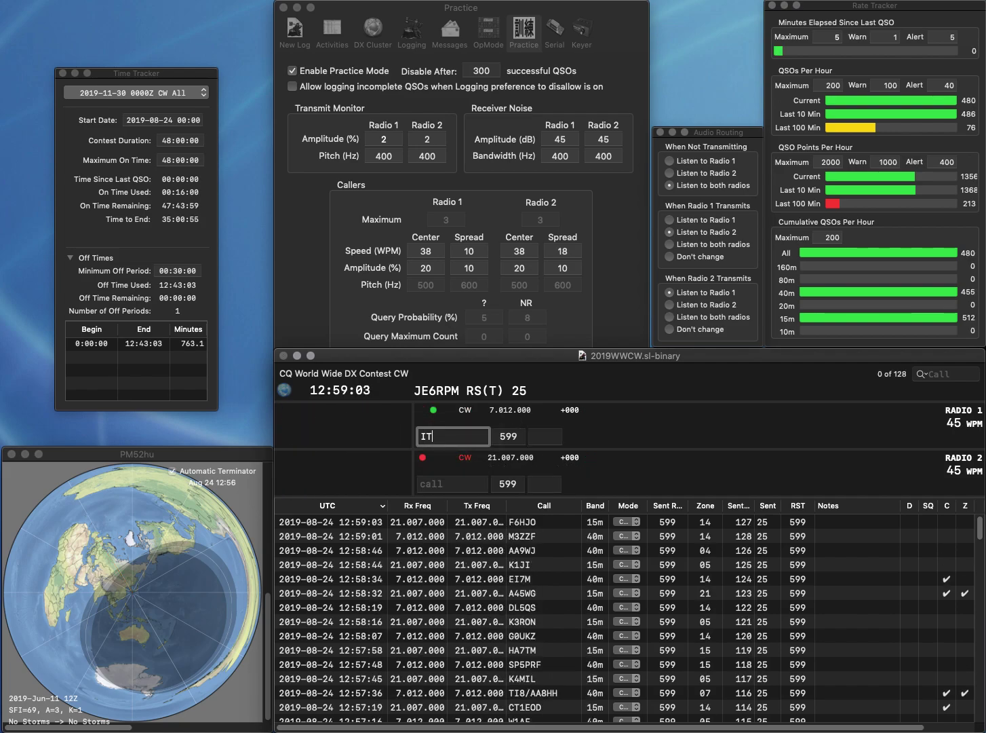
text(9DYS)
key(Return)
text(9A2TN)
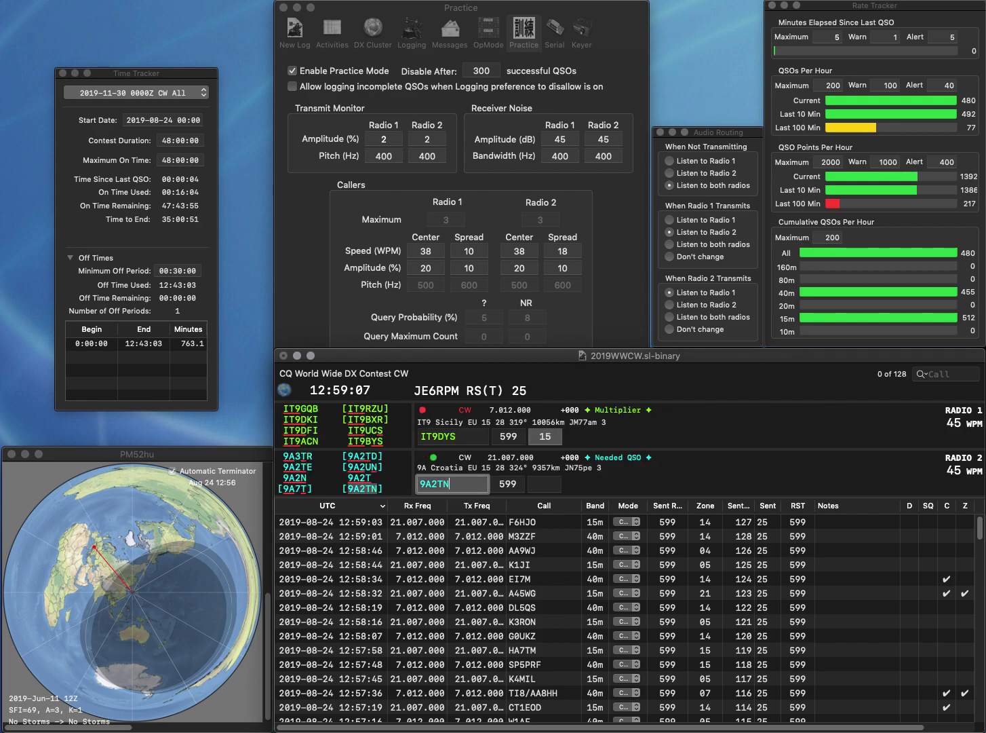
key(Return)
click(445, 436)
key(BackSpace)
text(B)
key(Return)
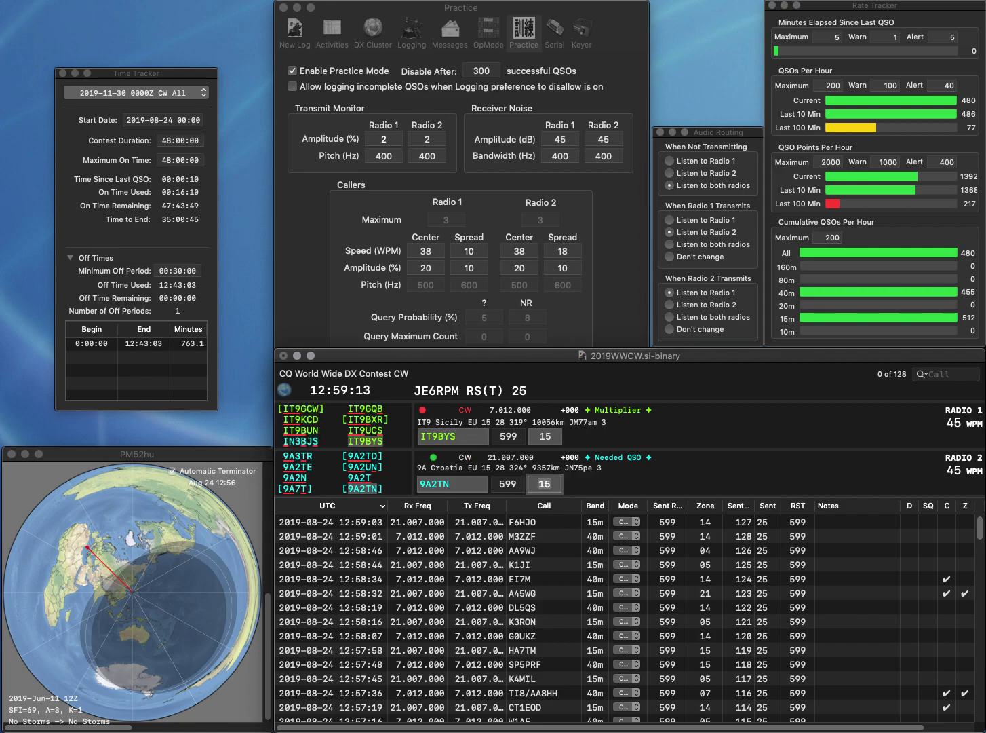
key(Return)
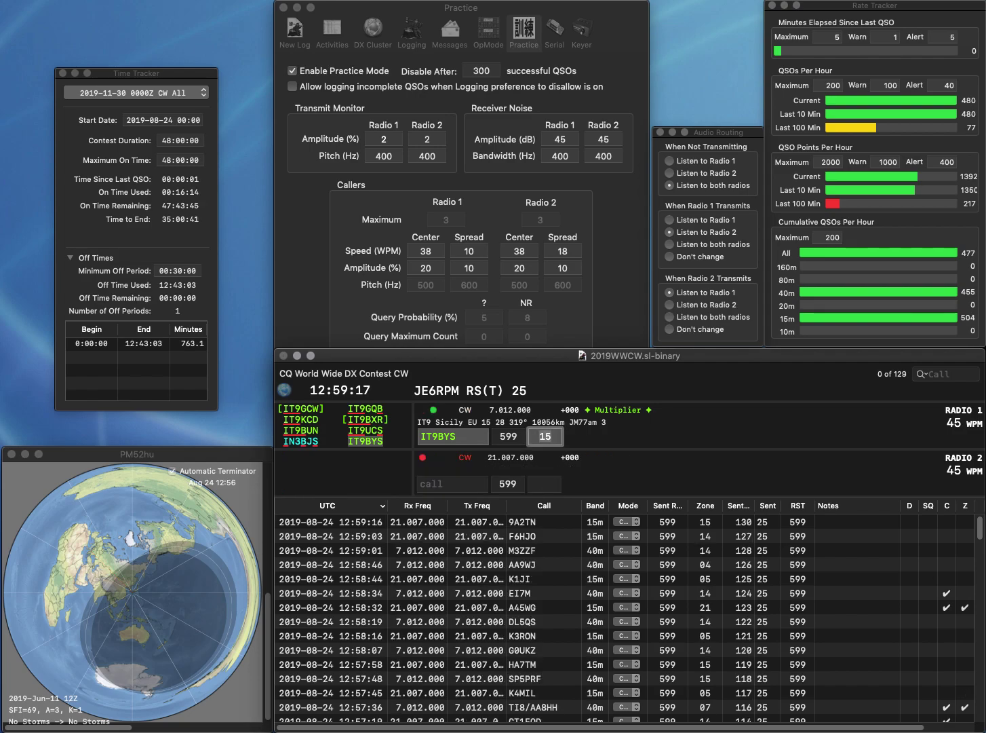
key(Return)
text(WA6DBC)
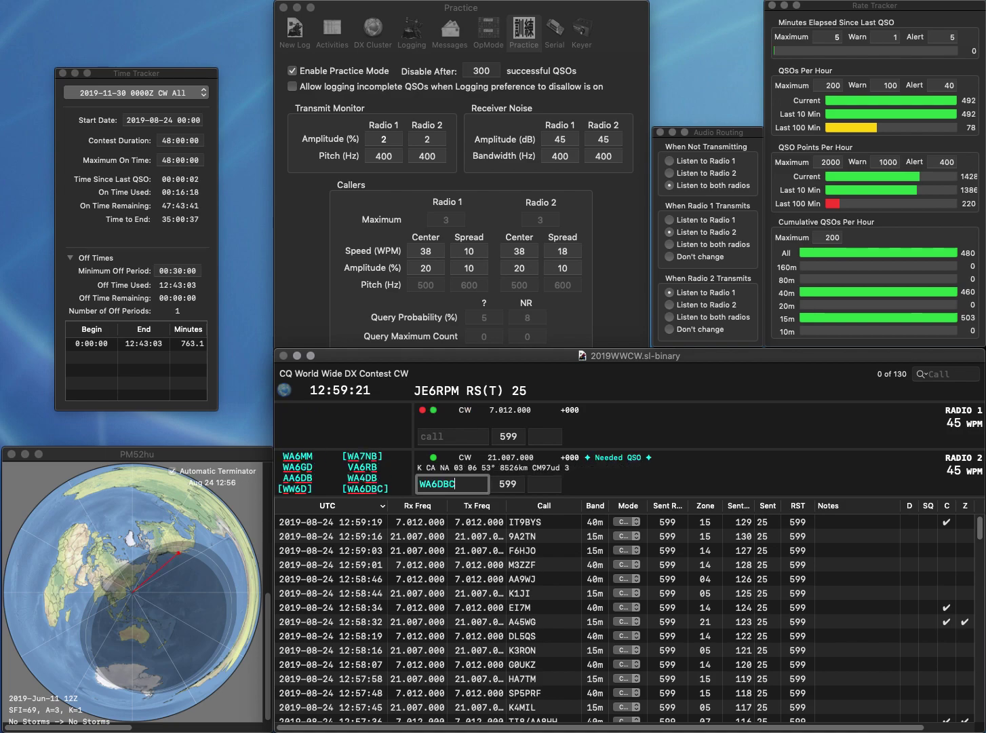
key(Return)
text(VK4S)
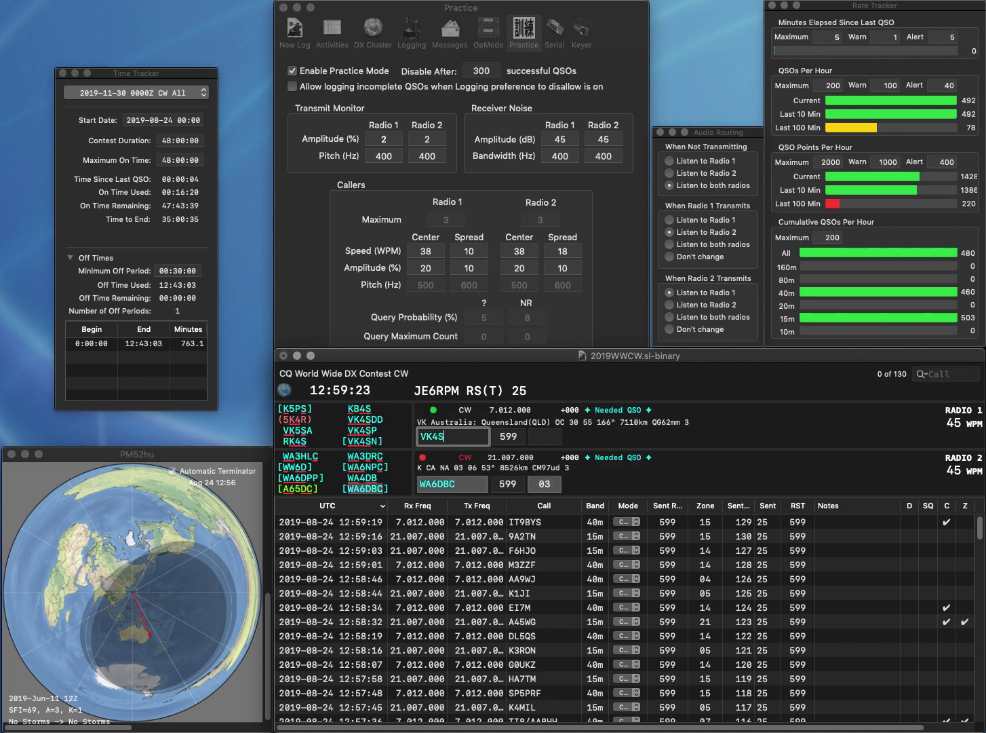
text(P)
key(Return)
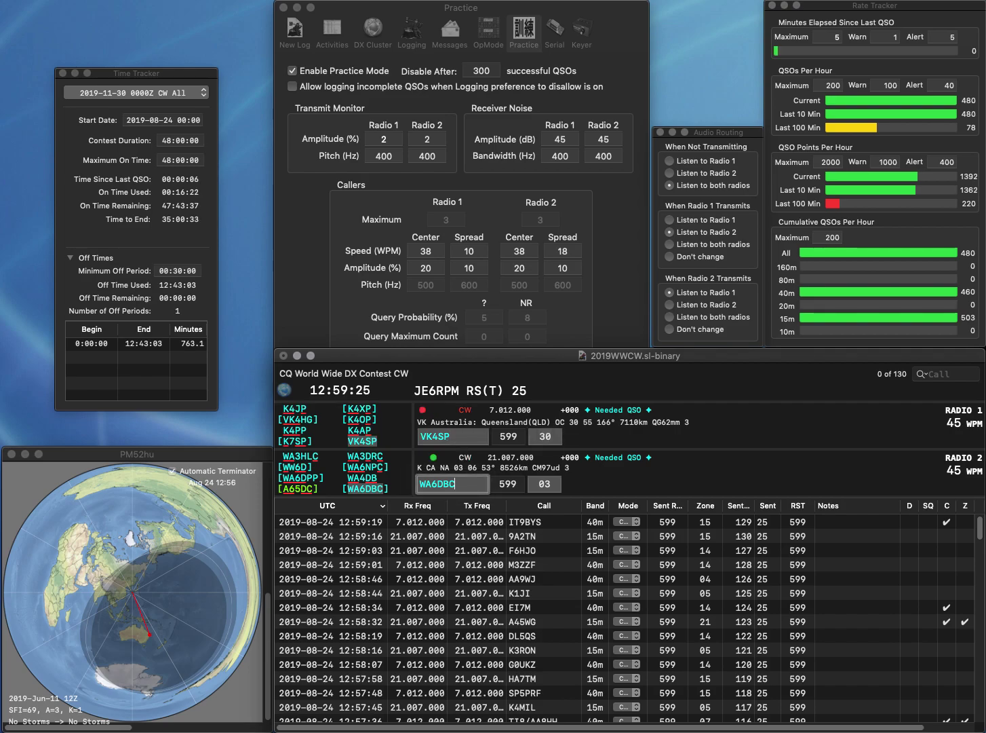
key(Return)
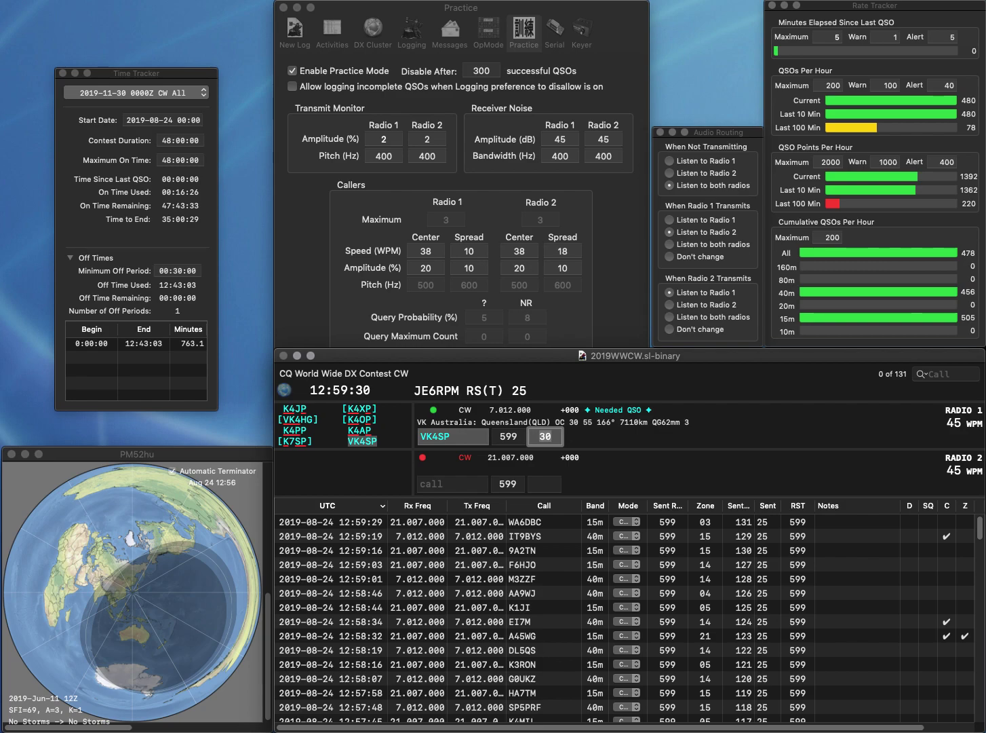
key(Return)
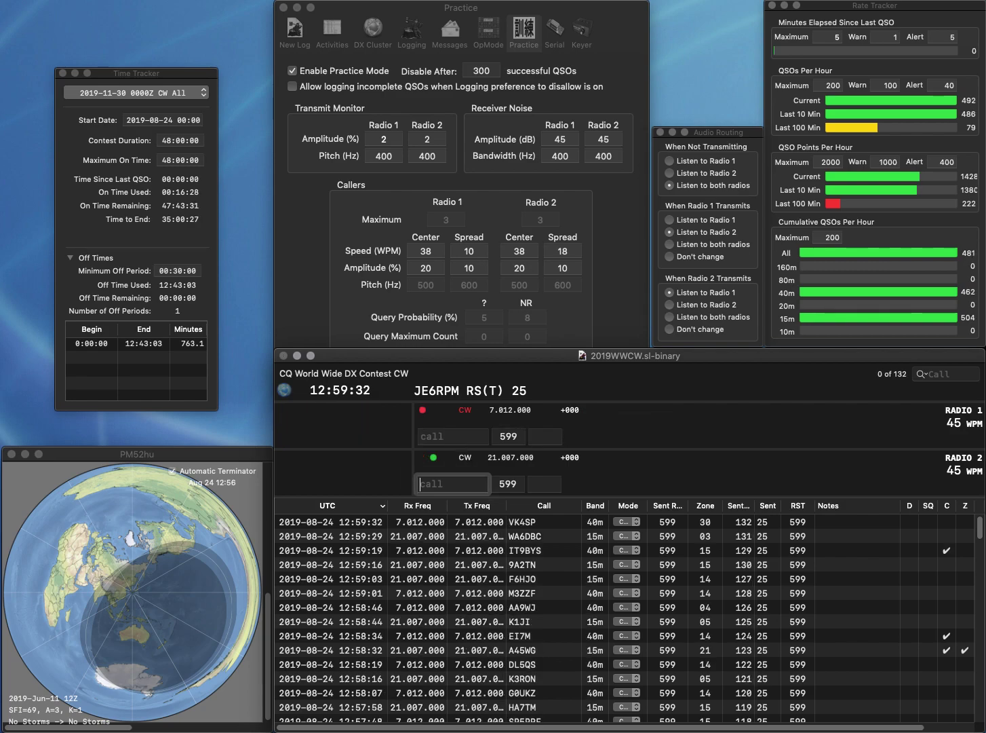
Send K7XV on Radio 2 and N0TK on Radio 1, and log the K7XV contact.
text(K7XV)
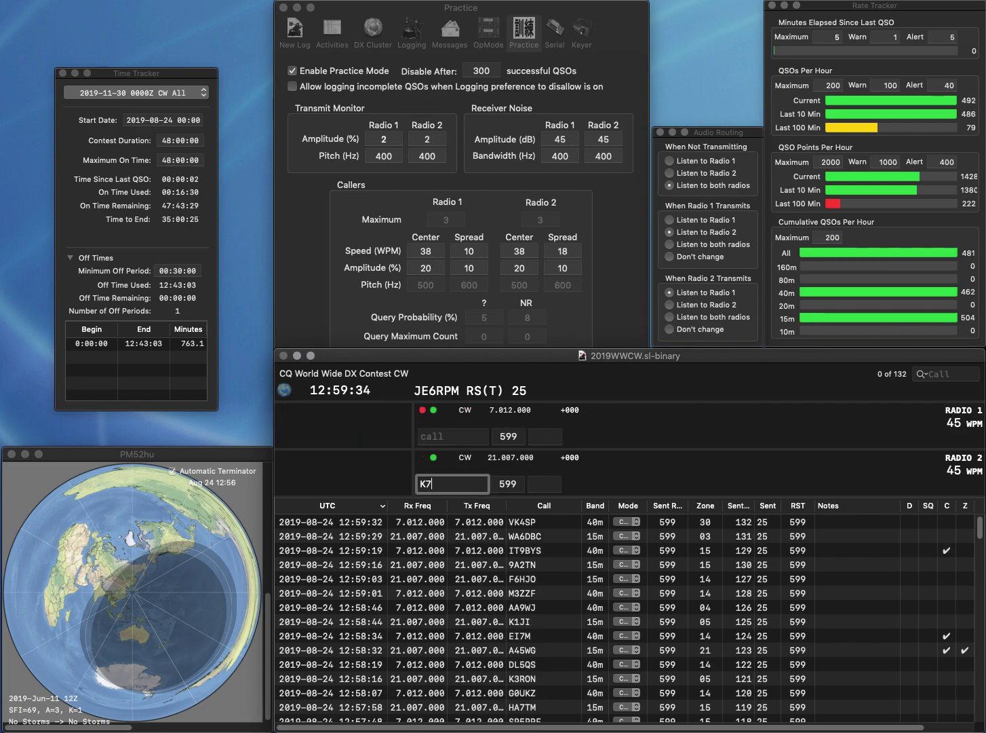
key(Return)
text(N0TK)
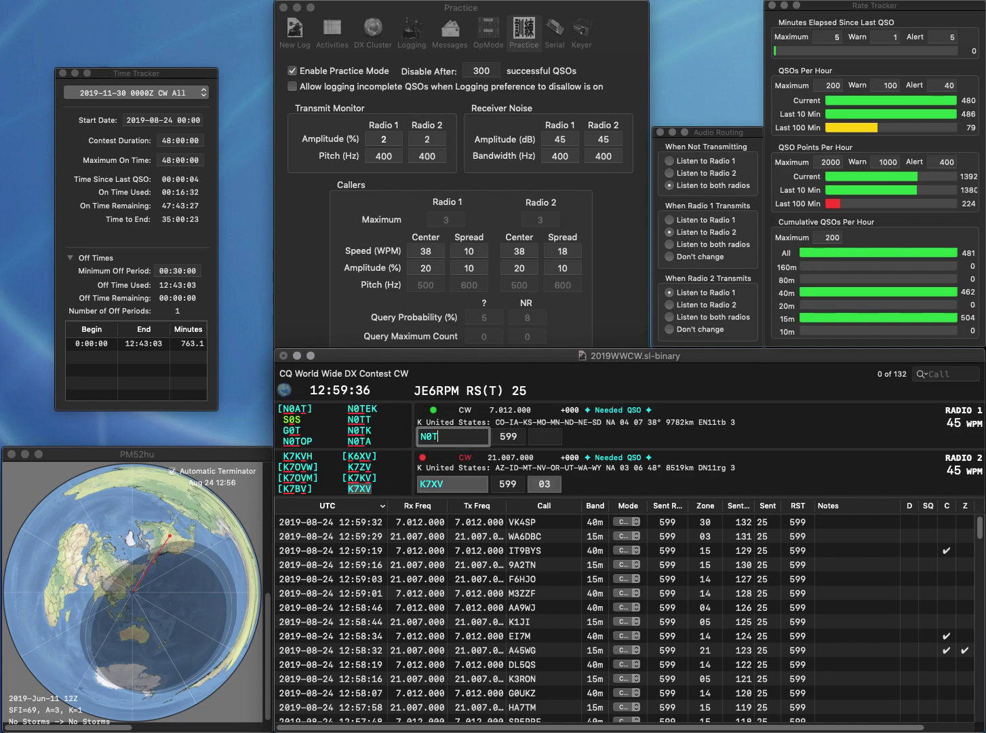
key(Return)
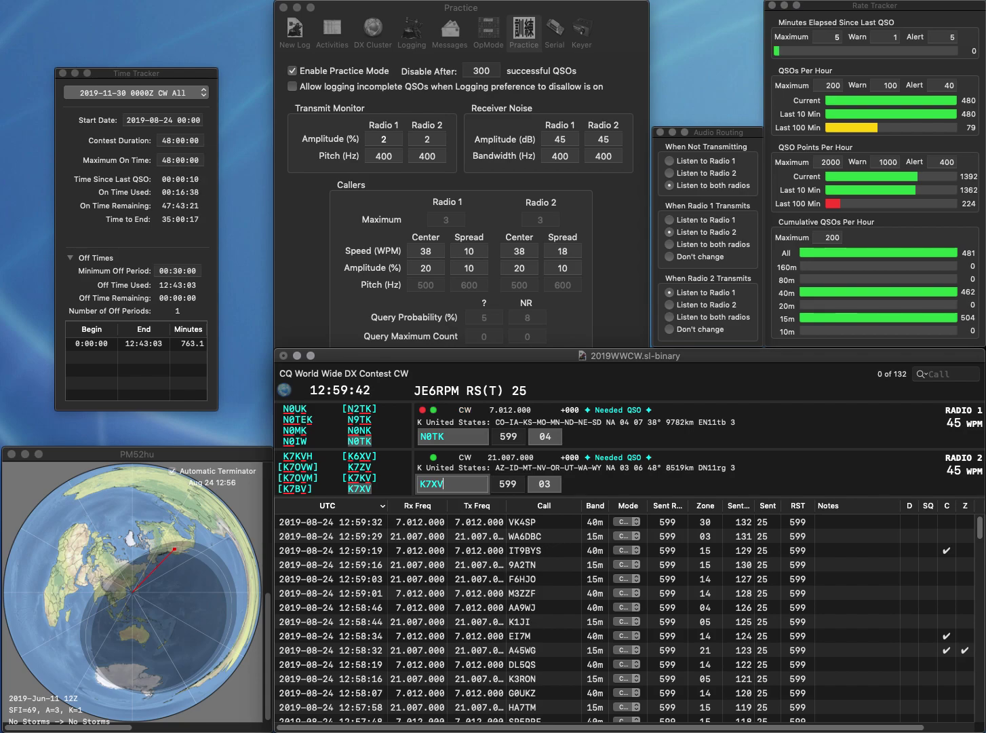
key(Return)
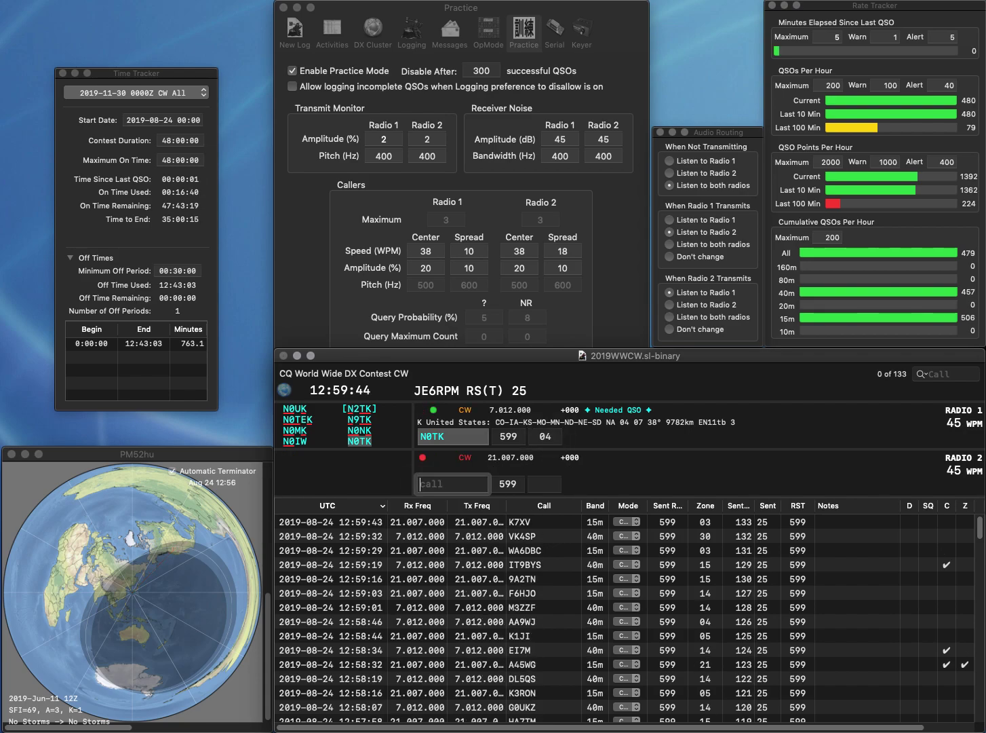
text(JA8SBO)
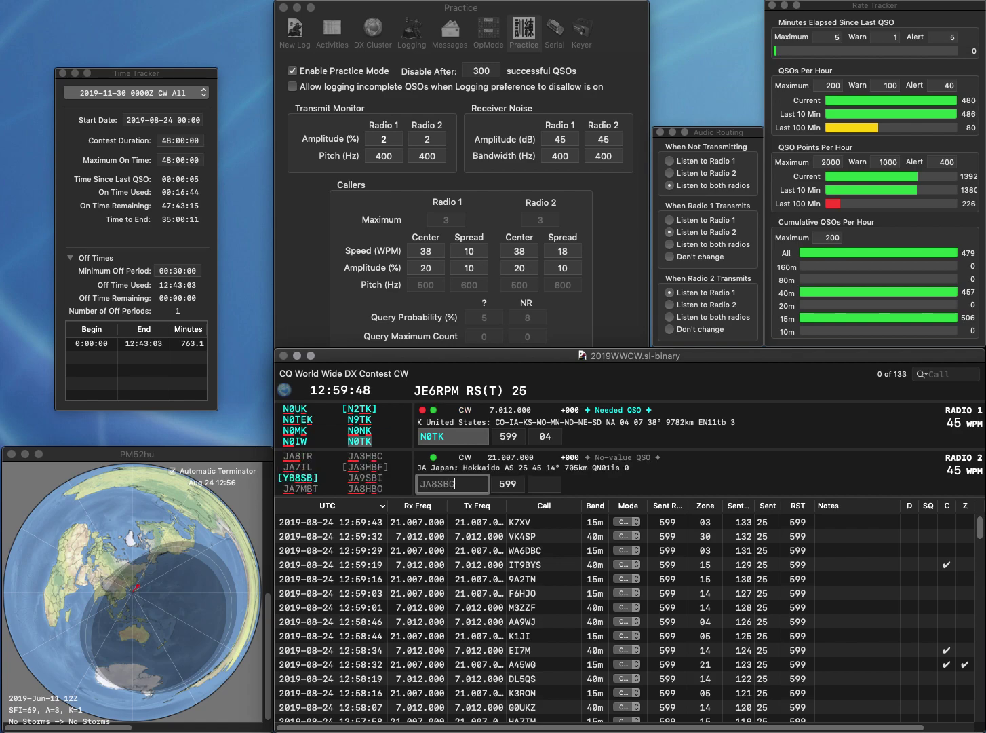
key(Return)
key(BackSpace)
text(EK)
key(Return)
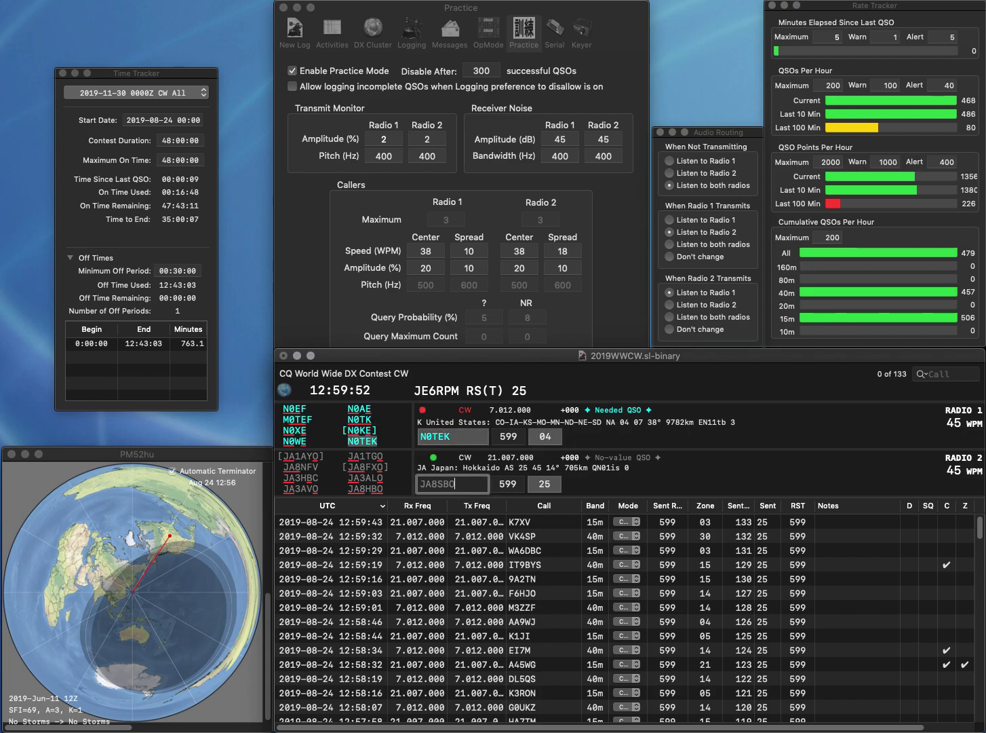
key(BackSpace)
text(H)
key(Return)
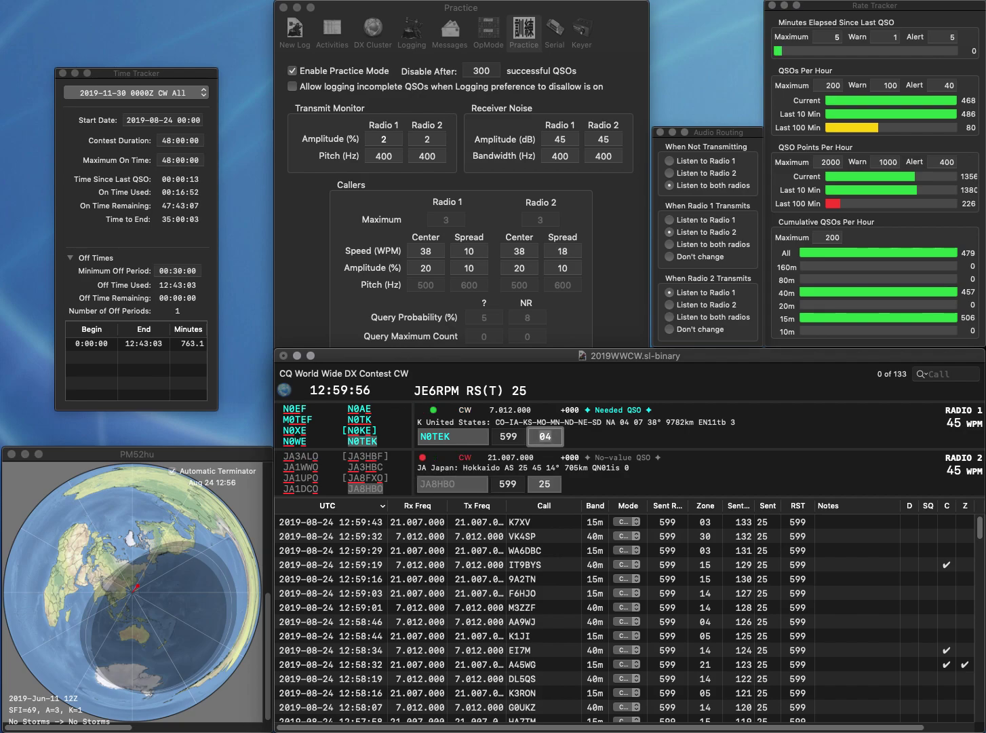
key(Return)
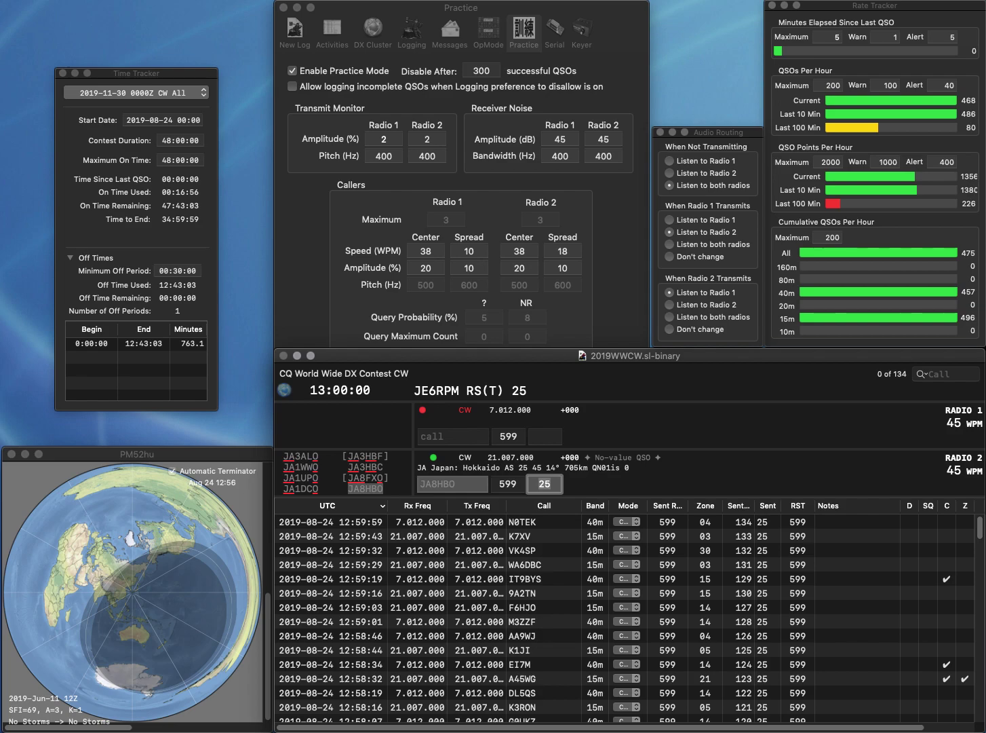
key(Return)
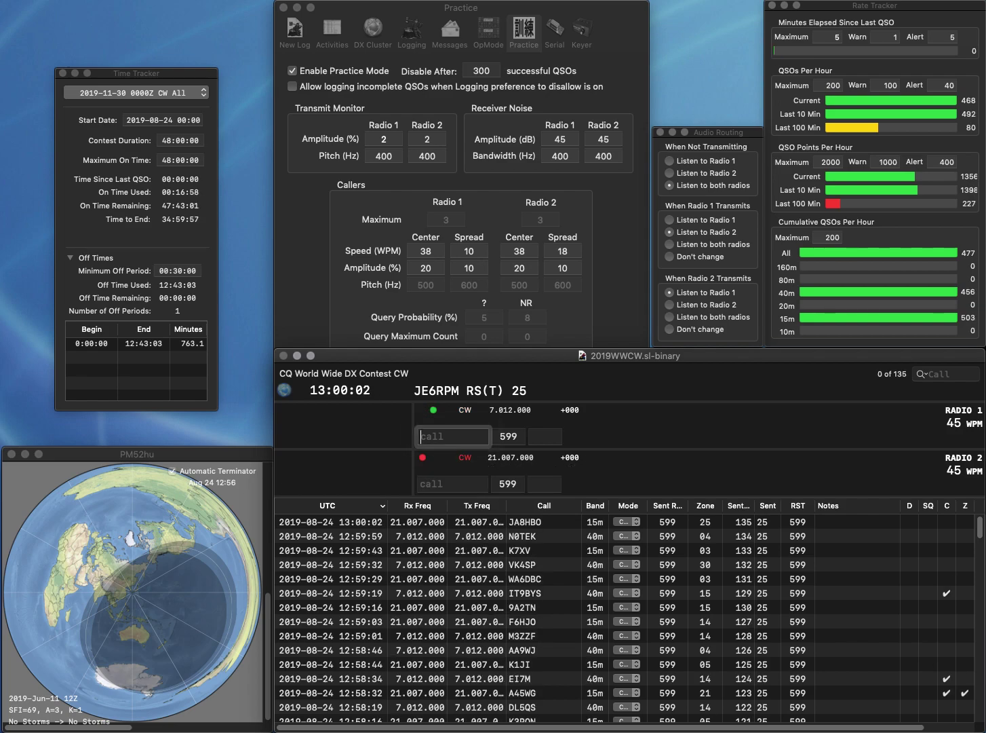
text(ZX2F)
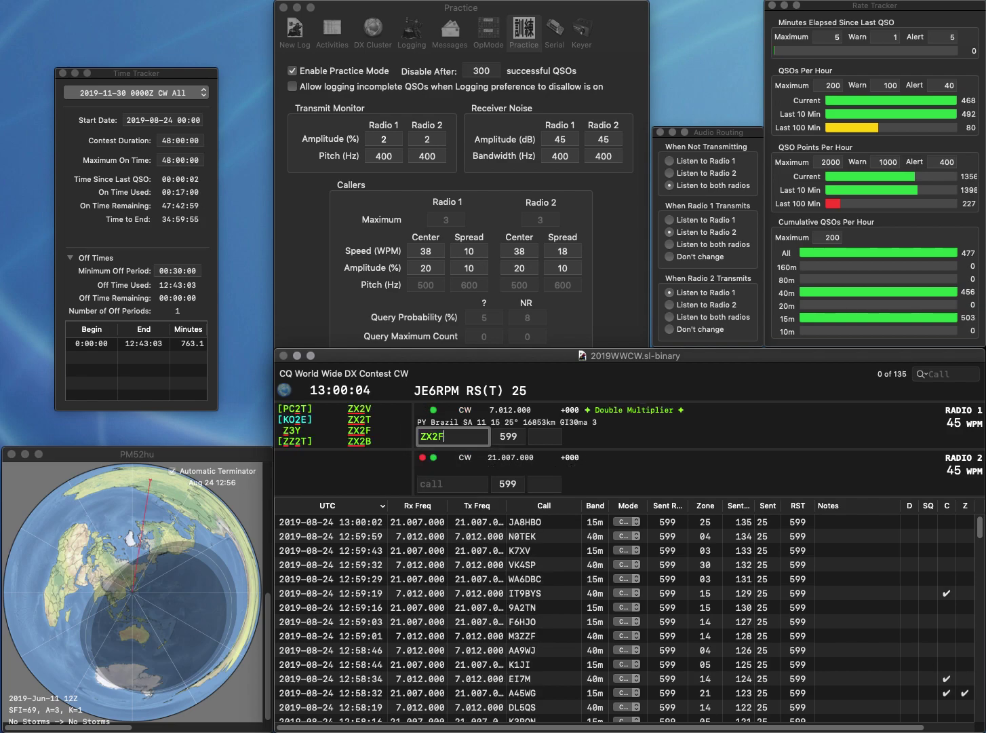
key(Return)
text(KD9BVD)
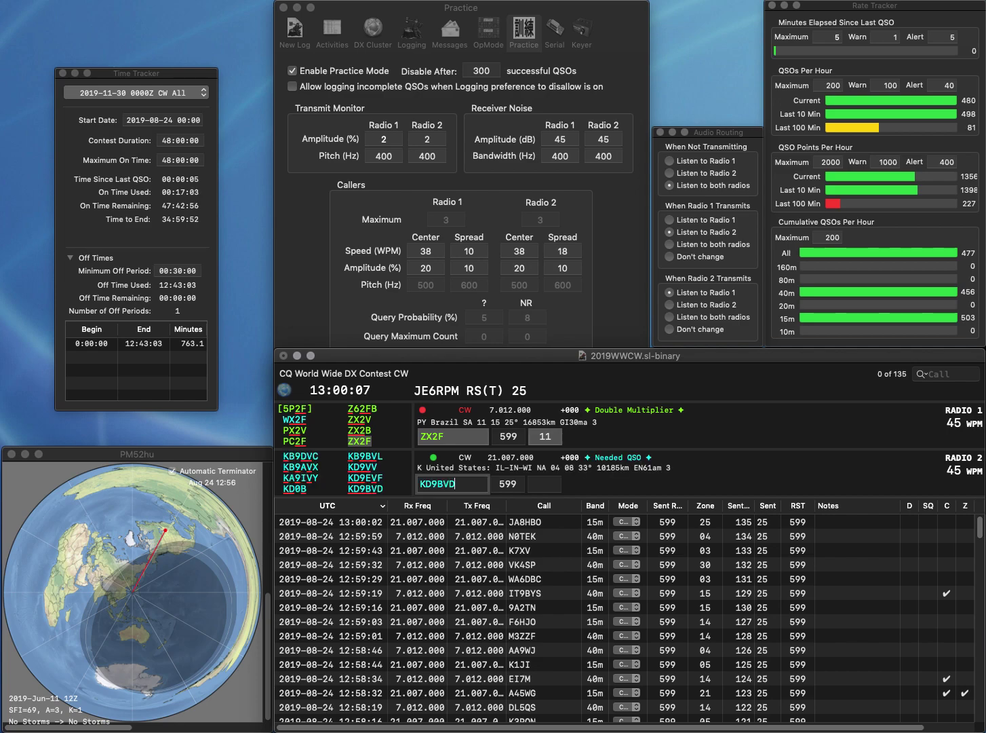
key(Return)
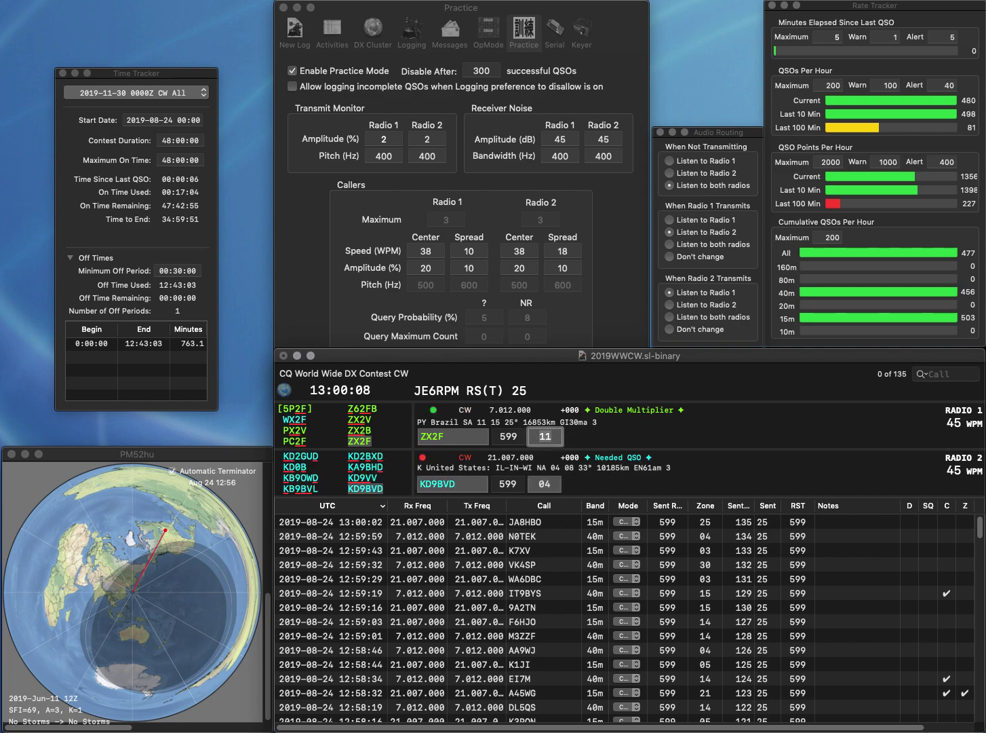
key(Return)
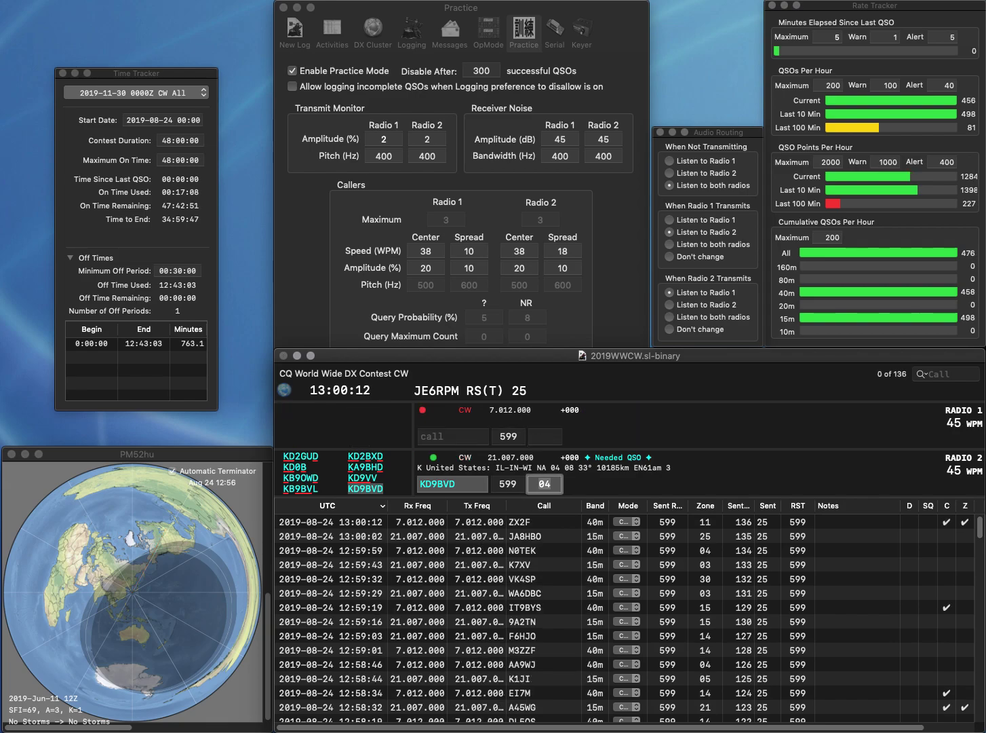
key(Return)
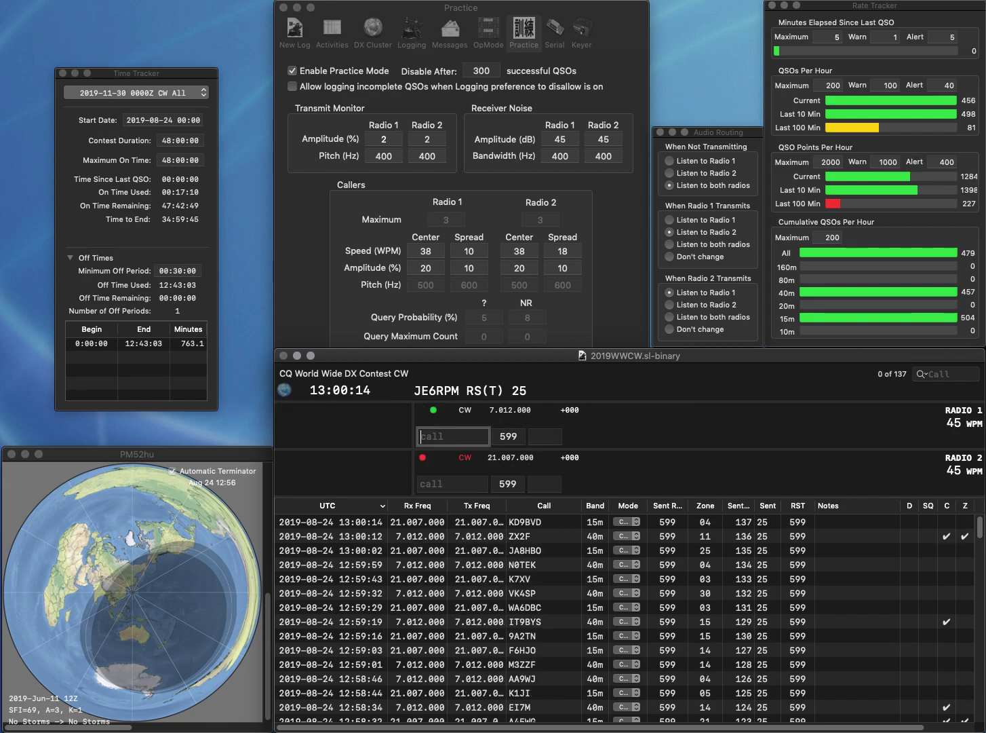
text(K0AU)
key(Return)
text(EA5)
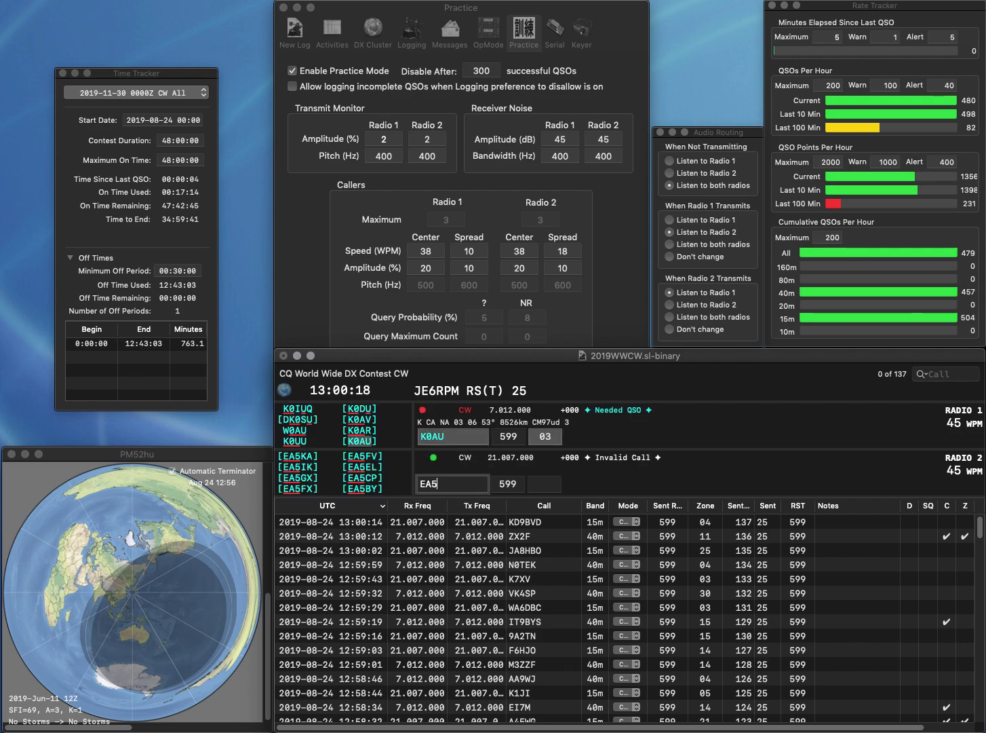
text(IOG)
key(Return)
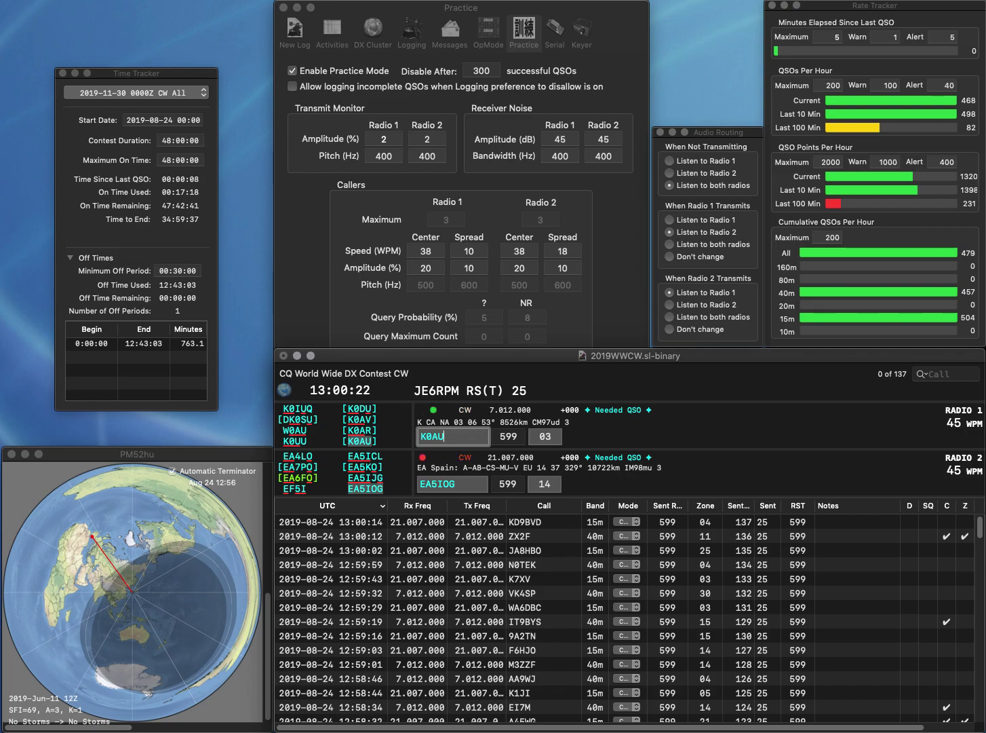
key(Return)
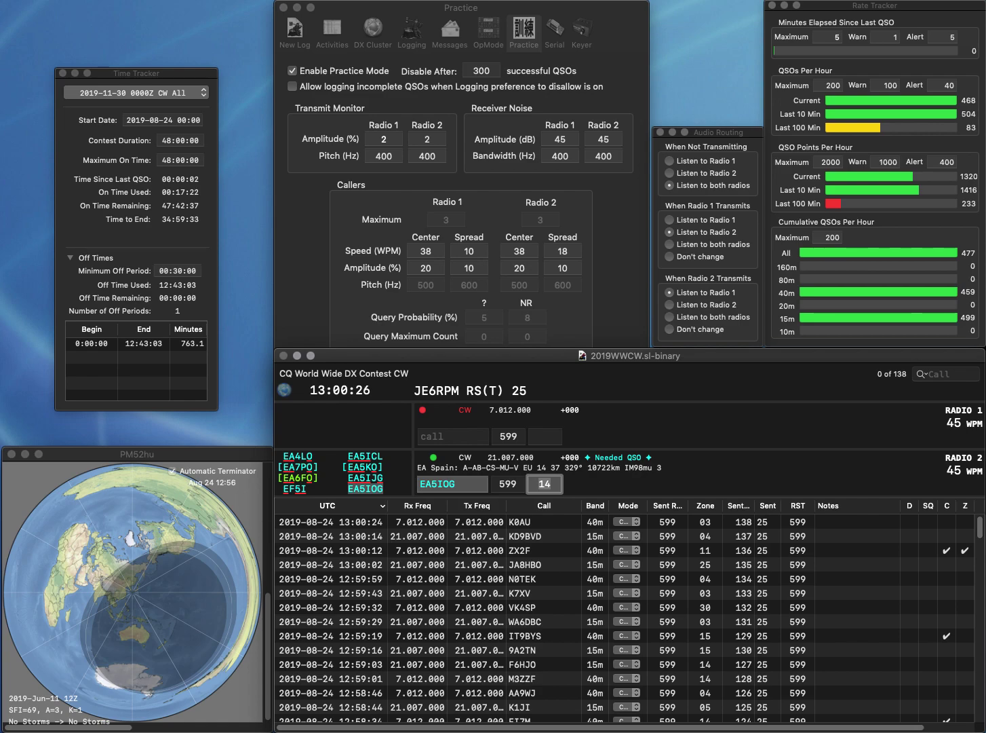
key(Return)
Send K4JO on Radio 1 and log the contact, entering and clearing the partial call EAT on Radio 2.
text(K4)
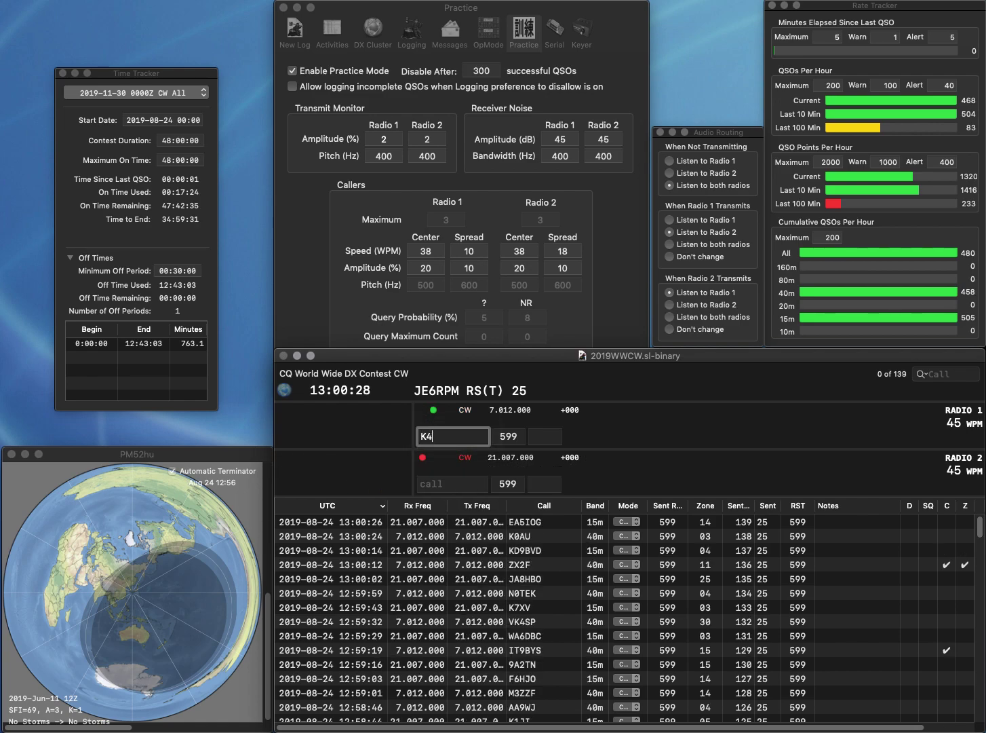
text(JO)
key(Return)
text(EA)
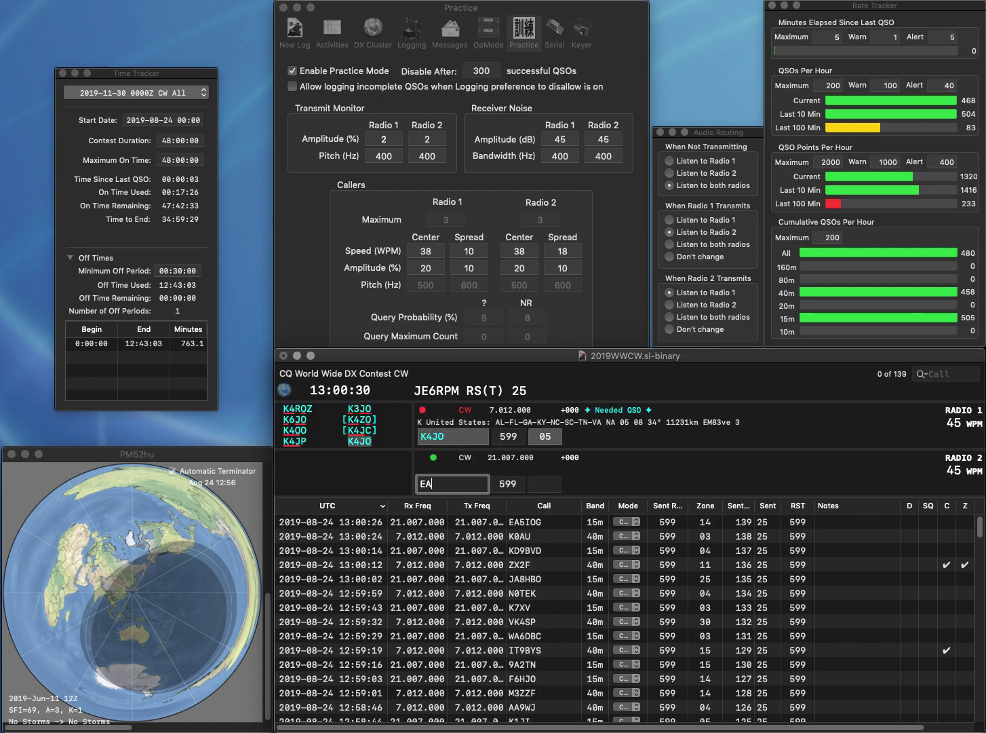
text(T)
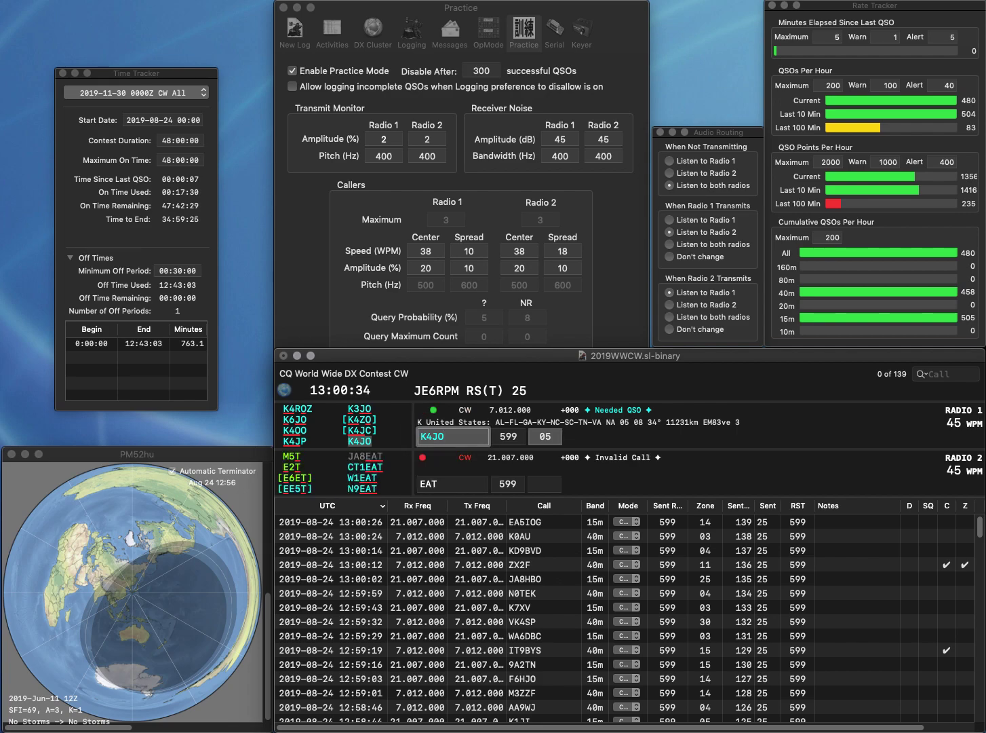
key(Return)
key(Escape)
text(W4JNB)
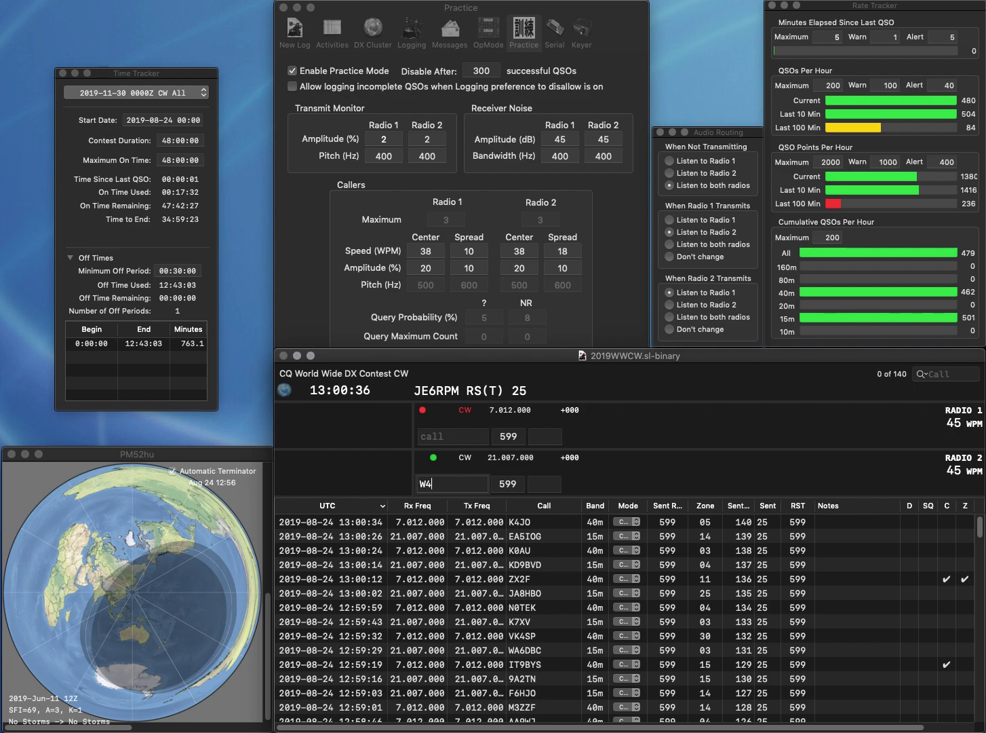
key(Tab)
text(K)
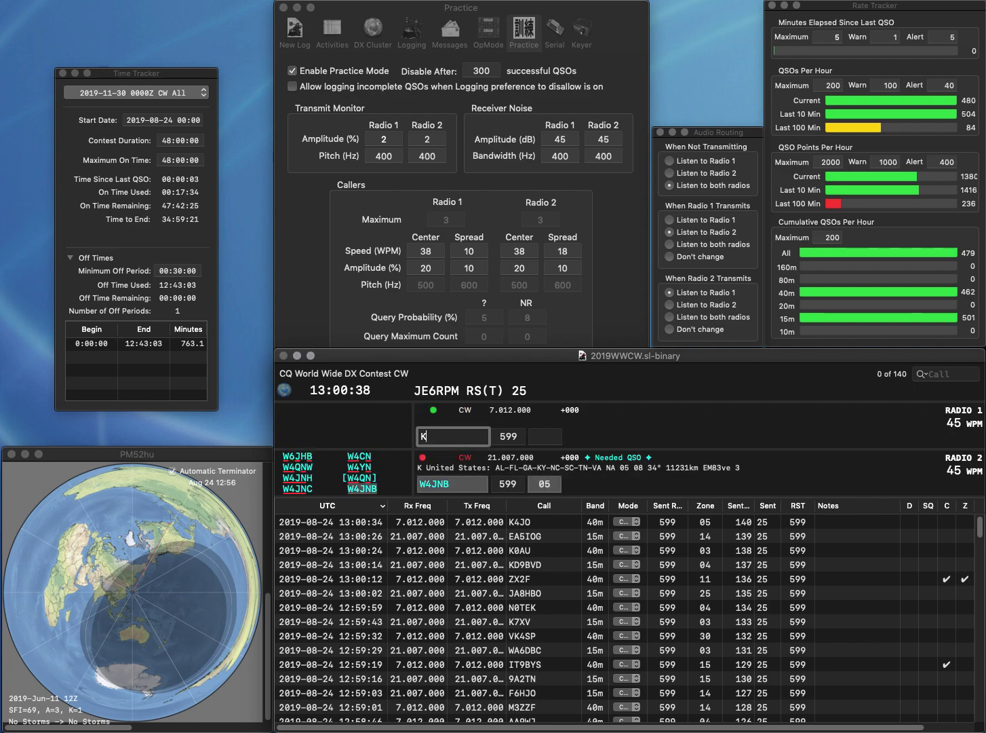
text(7SML)
key(Return)
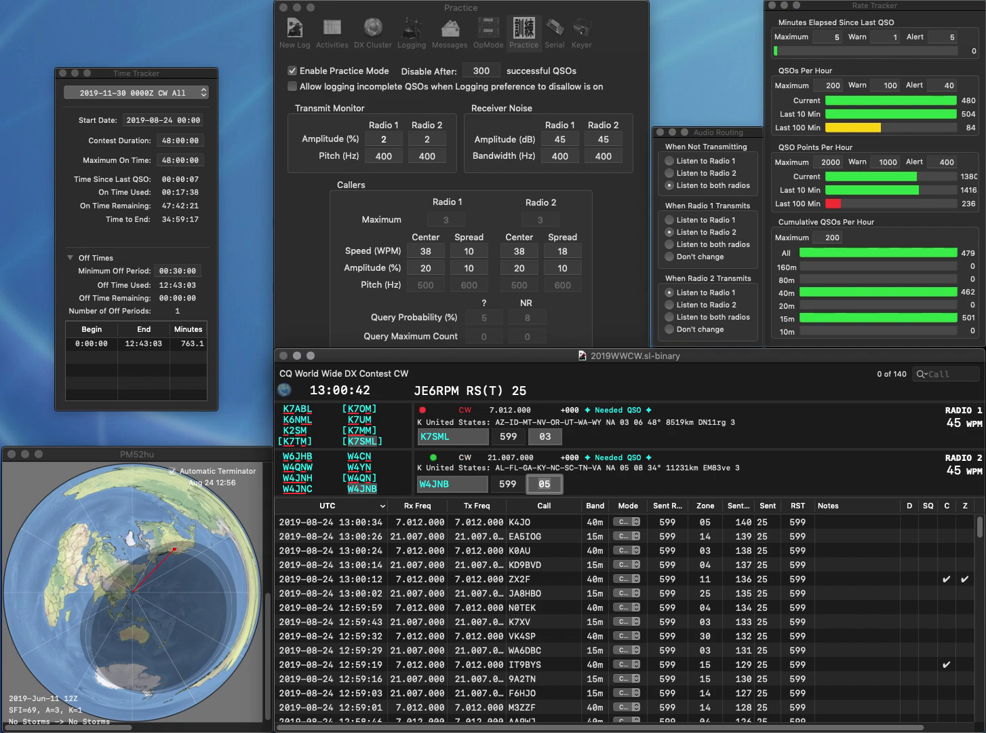
key(Return)
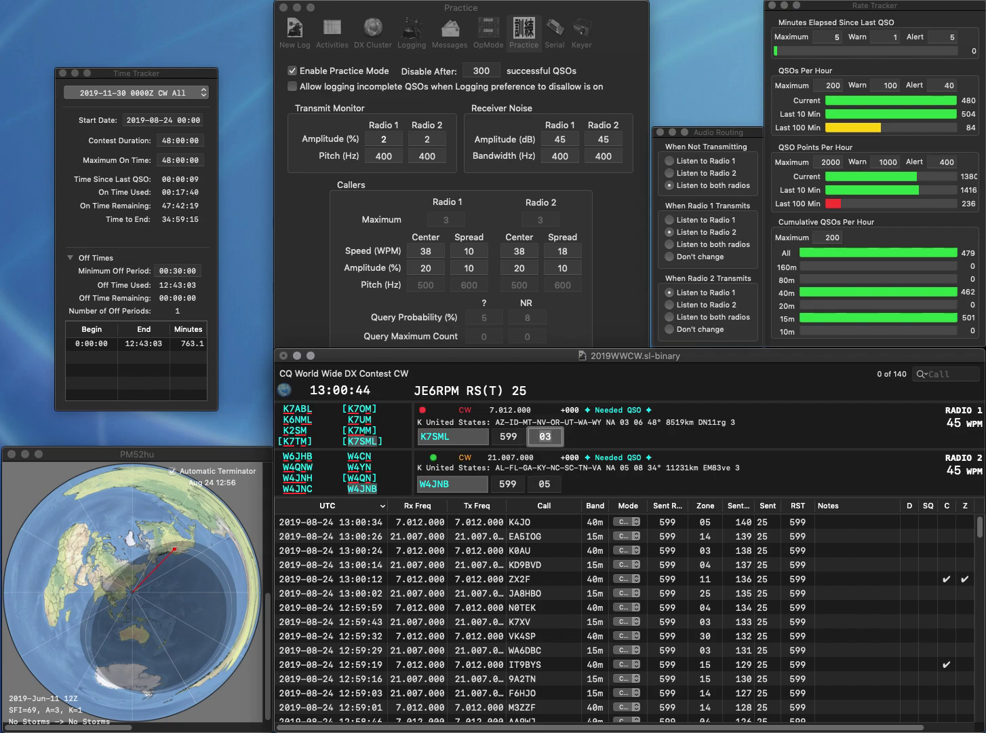
key(Return)
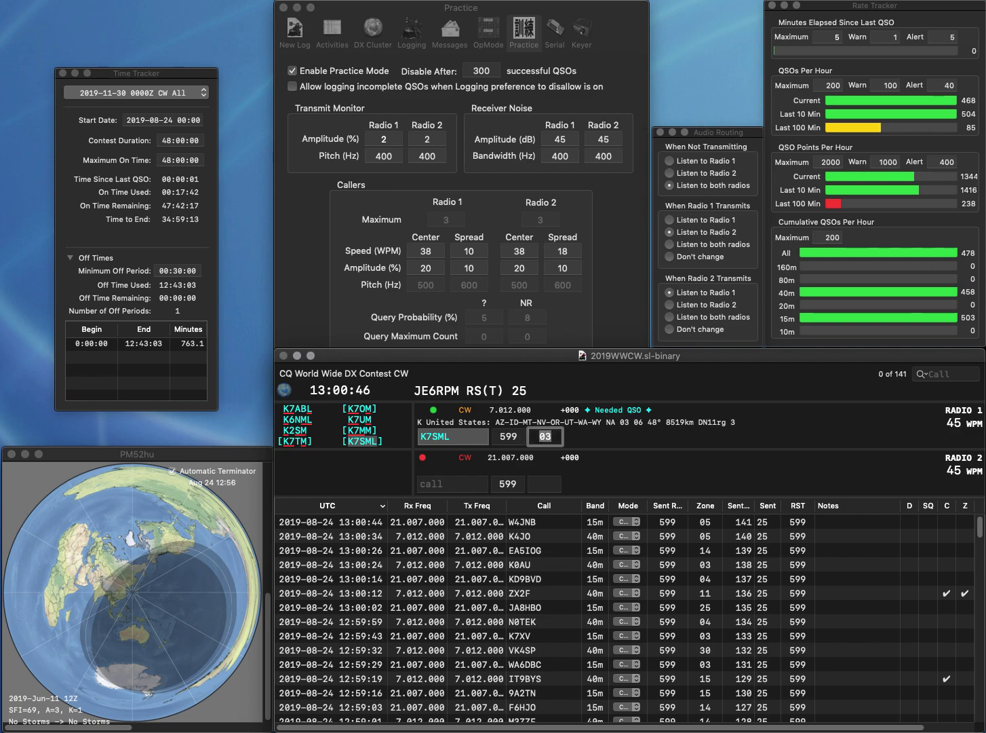
key(Return)
Enter IW0GTA on Radio 2, then correct the call to IW0GTA/5 and send it.
text(IW0GT)
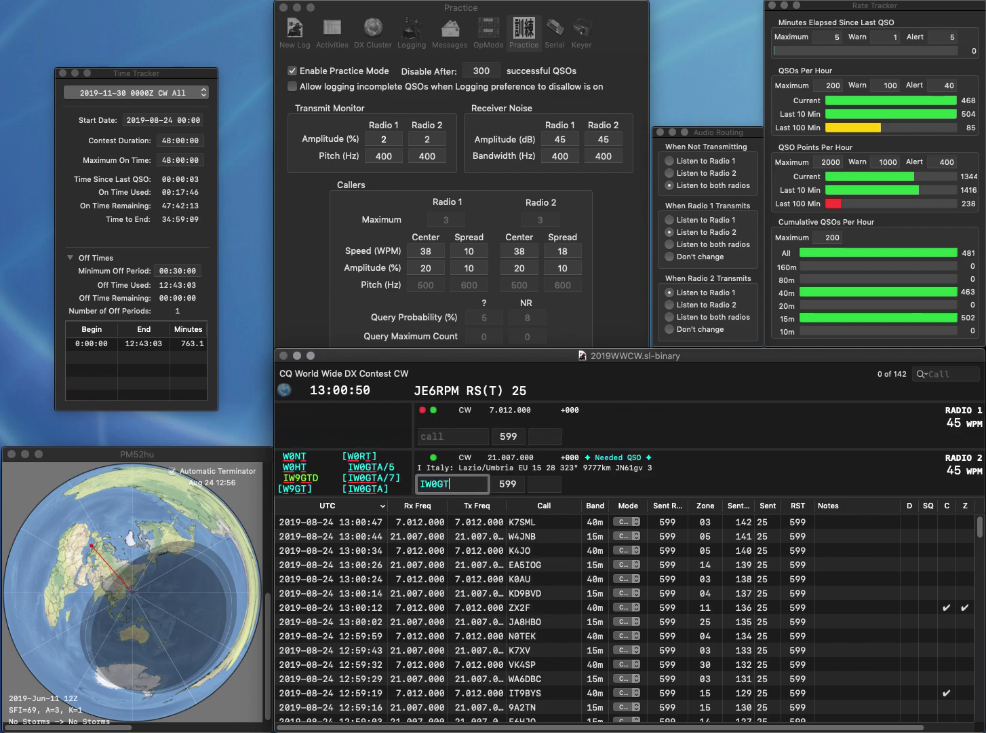
text(A)
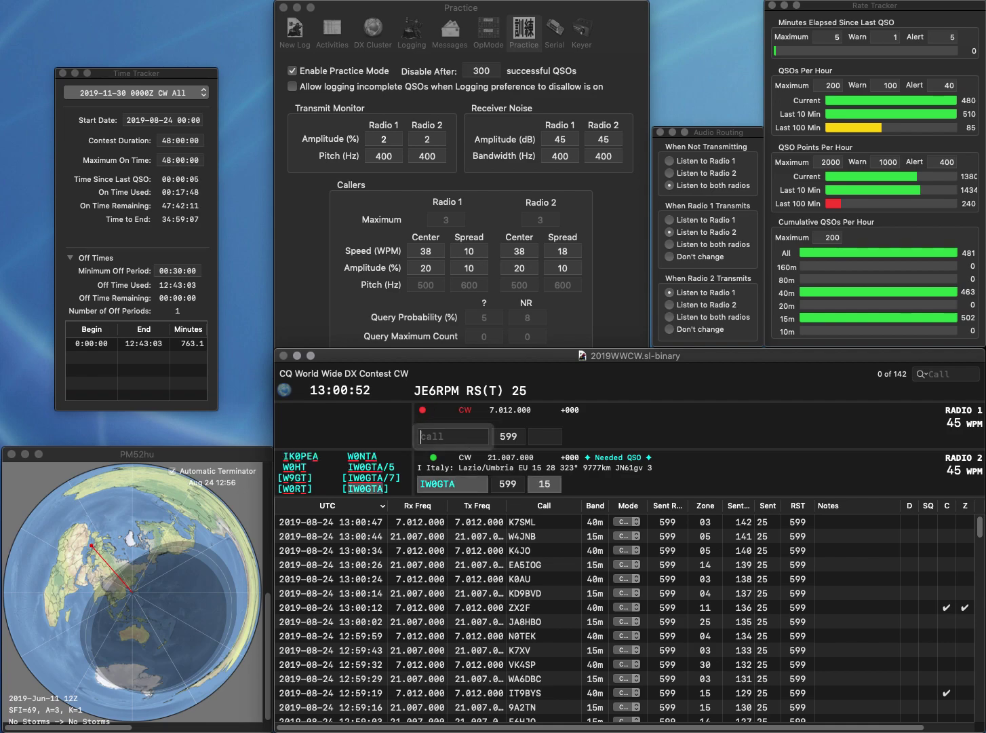
text(/5)
key(Return)
Enter 1ENG on Radio 1, complete it as SV1ENG, send it, and log the contacts on both radios.
text(1ENG)
click(421, 436)
text(SV)
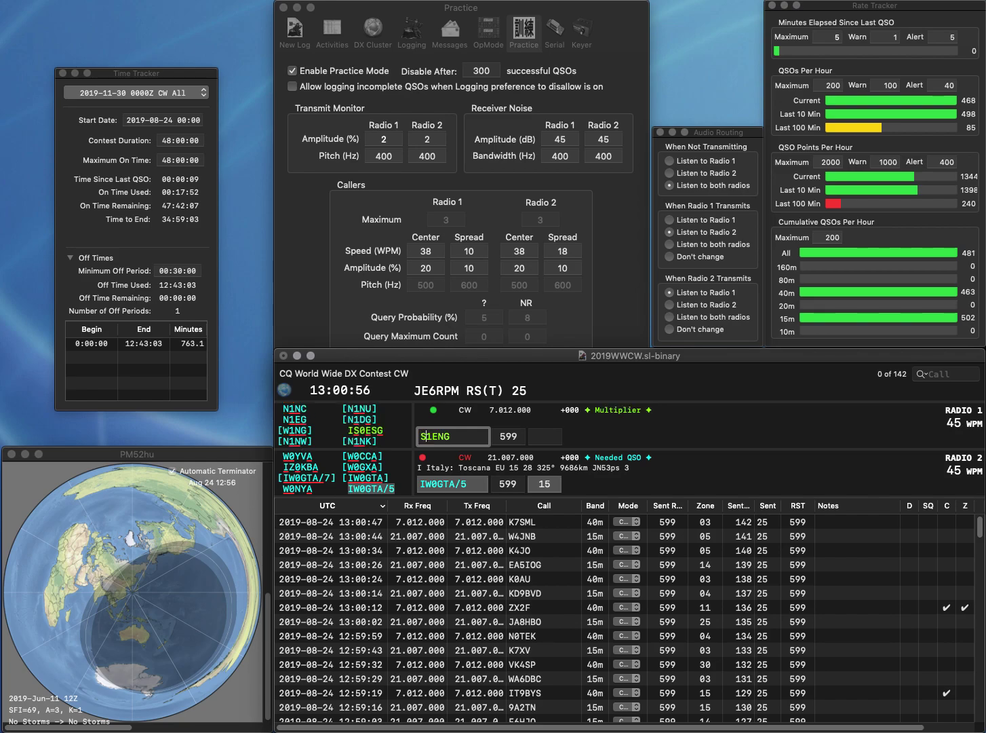
key(Return)
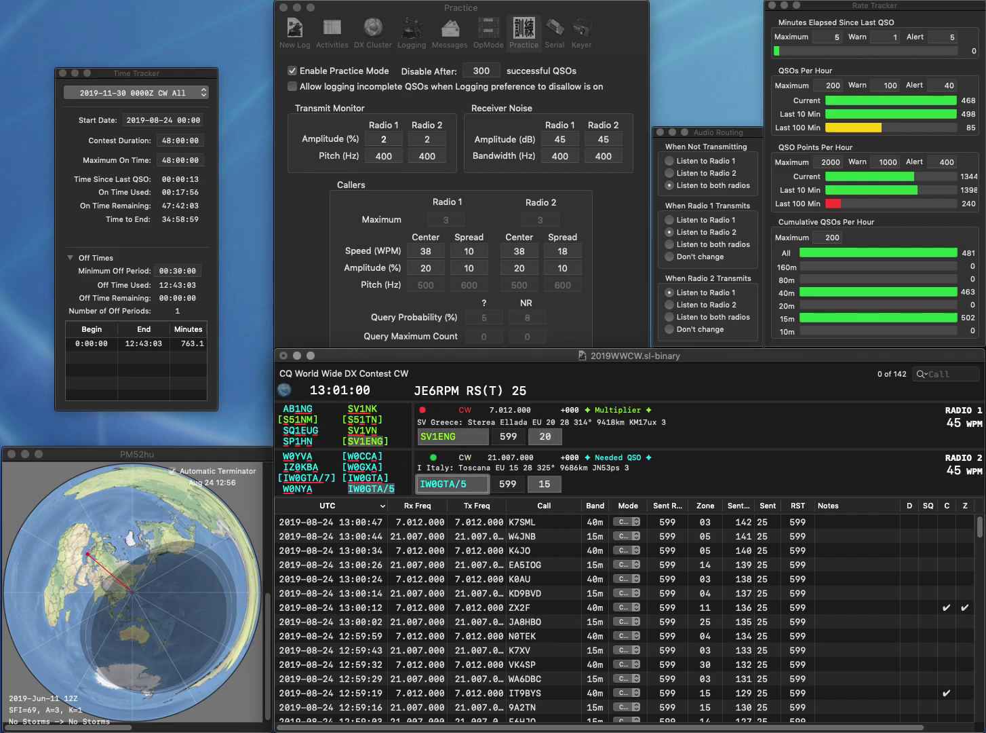
key(Return)
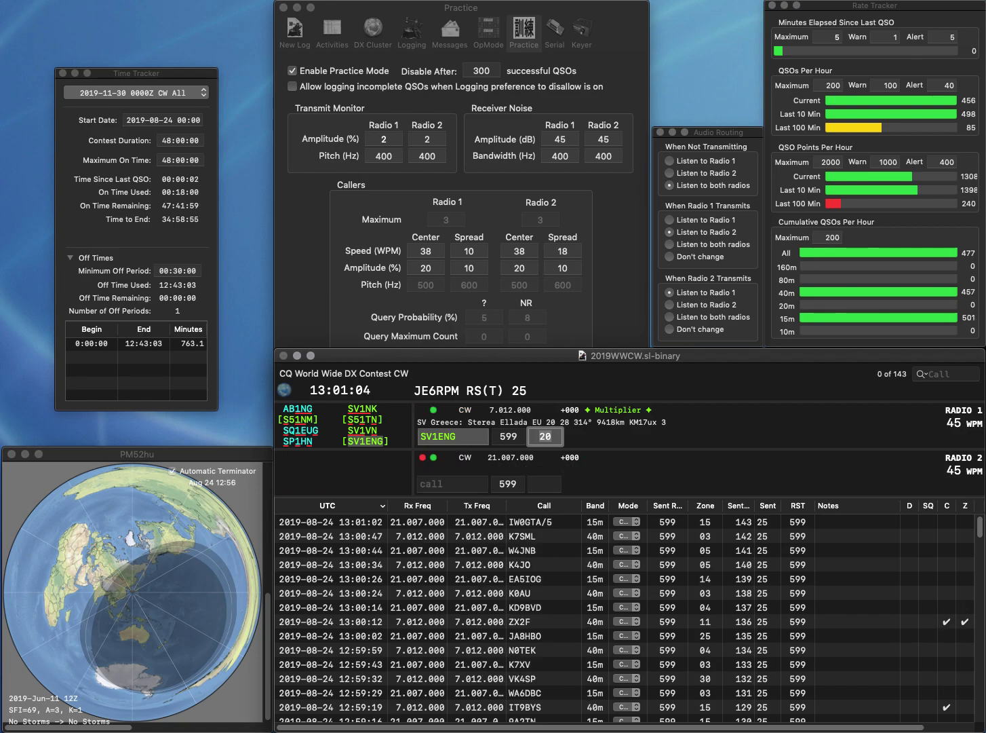
key(Return)
text(K5)
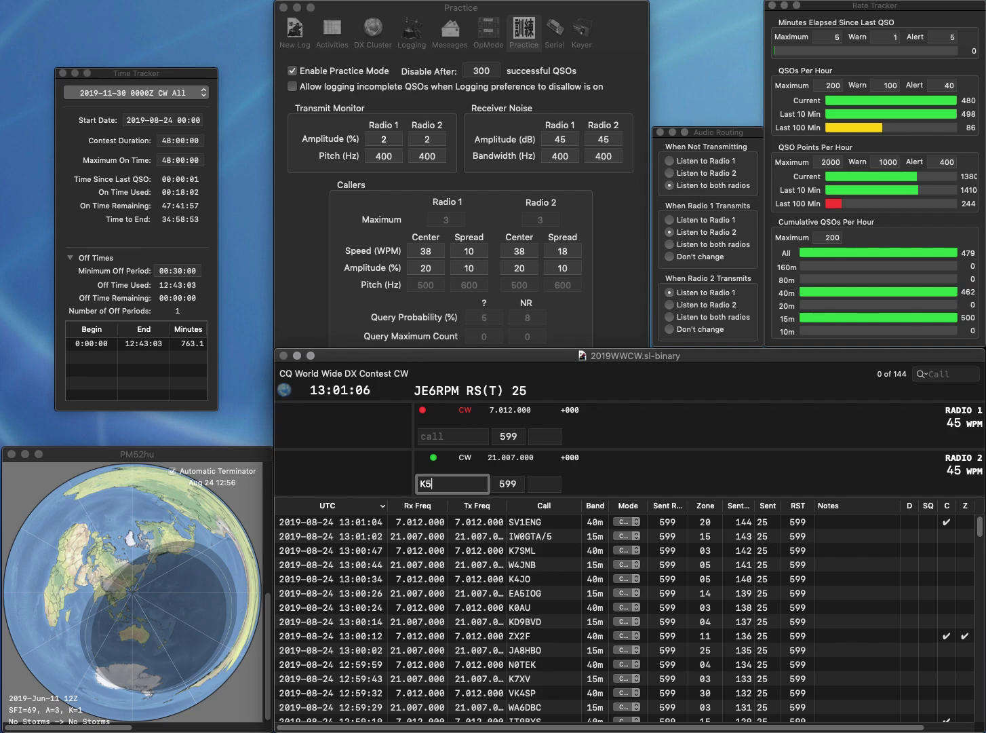
text(TK)
key(Return)
text(G7SYW)
key(Return)
key(BackSpace)
key(BackSpace)
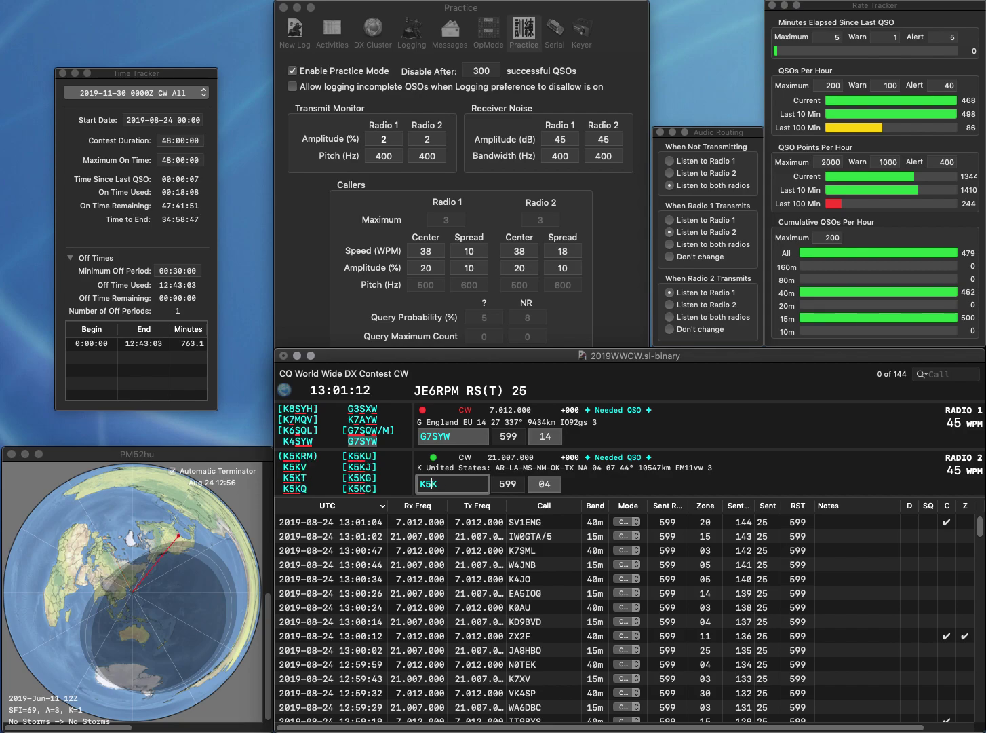
text(KT)
key(Return)
key(Tab)
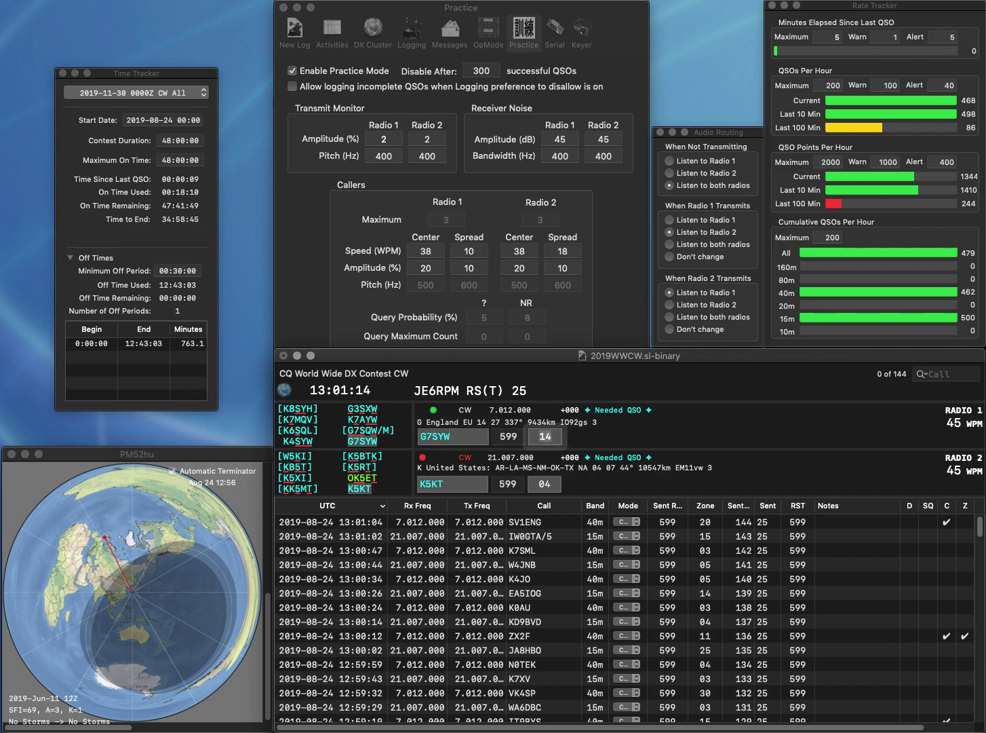
key(Return)
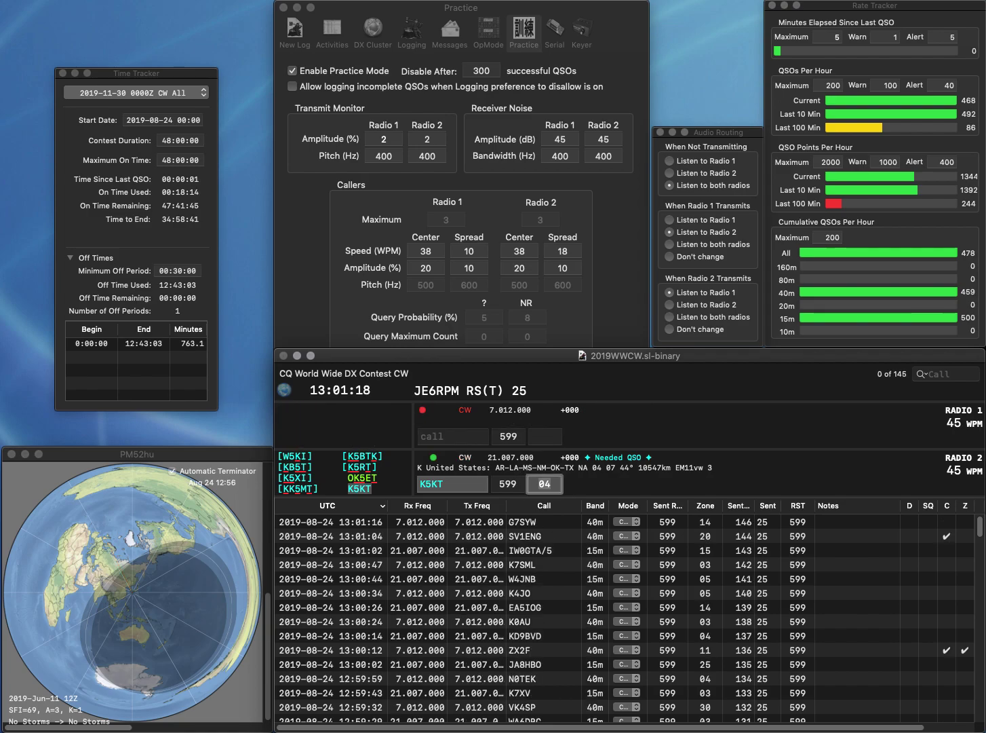
key(Return)
text(OK)
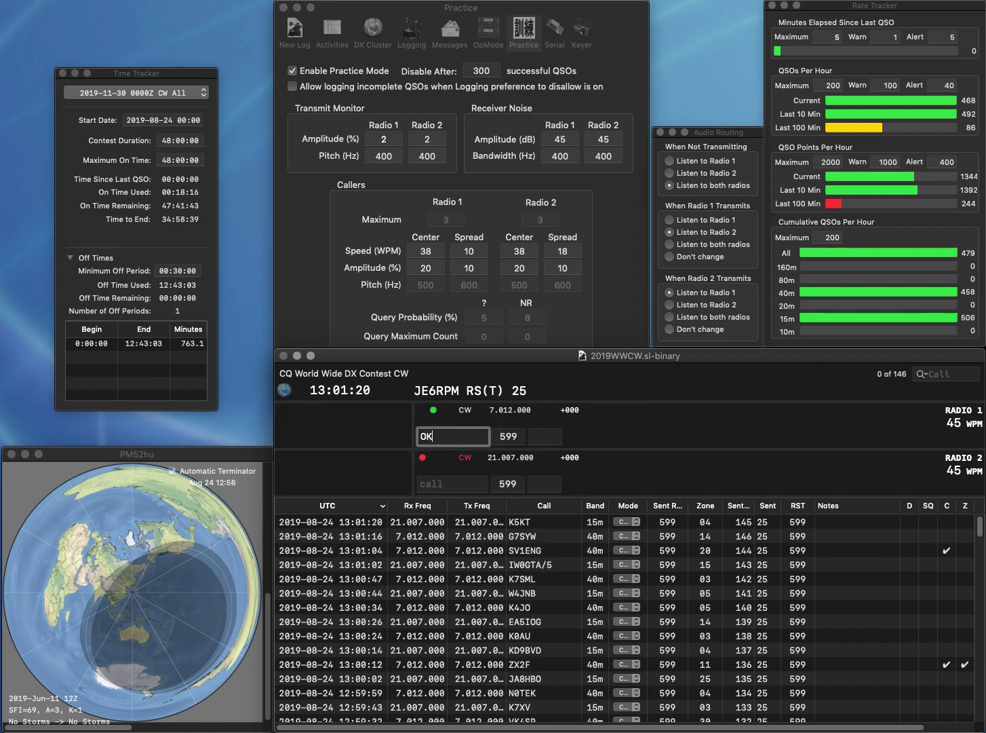
text(2TDM)
key(Return)
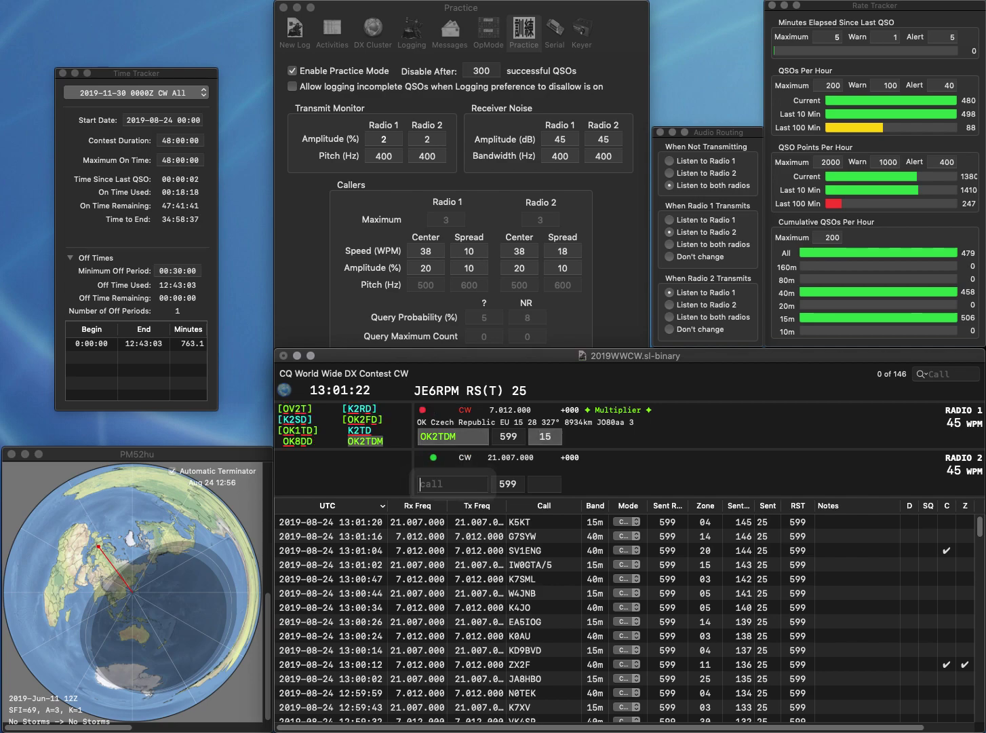
text(HA4KYB)
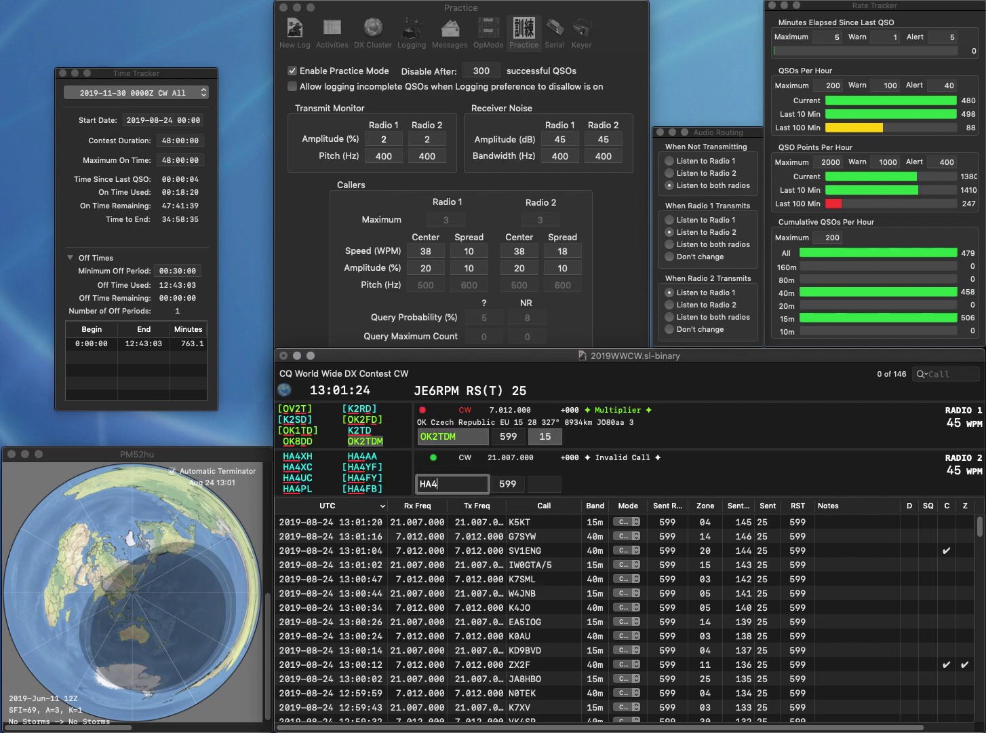
key(Return)
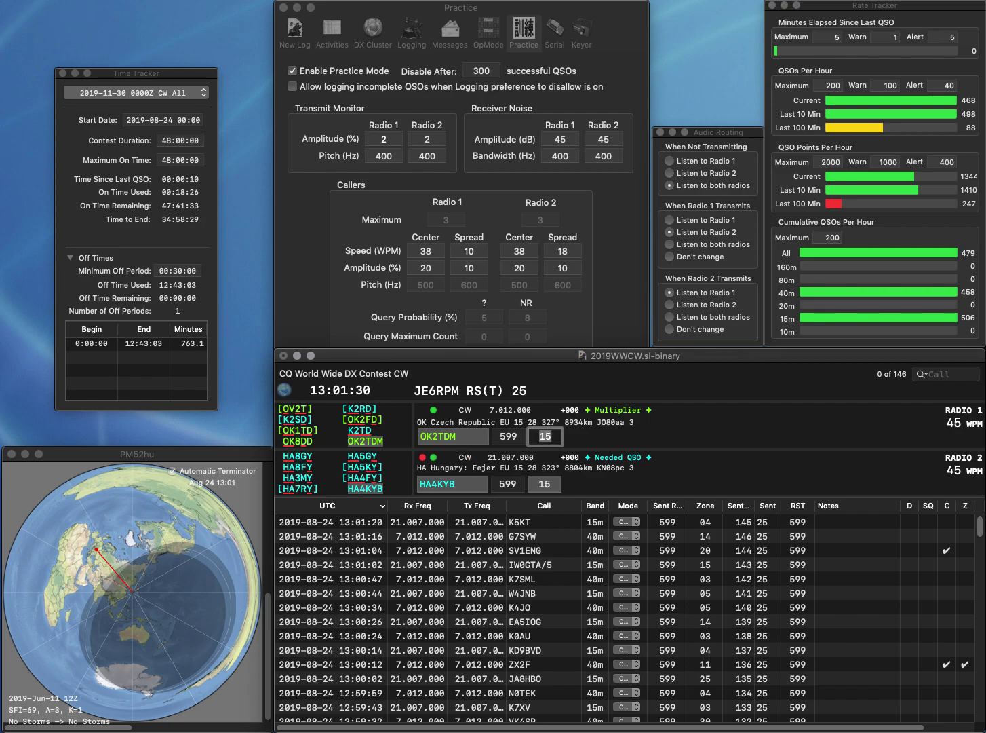
key(Return)
key(Return)
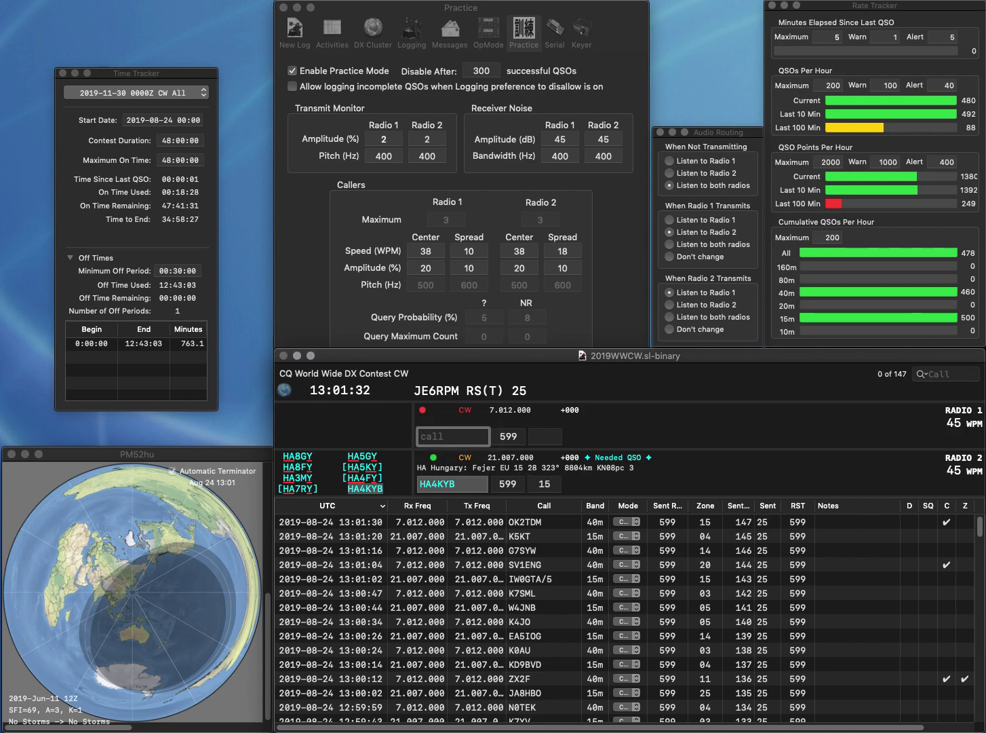
text(KM4IAJ)
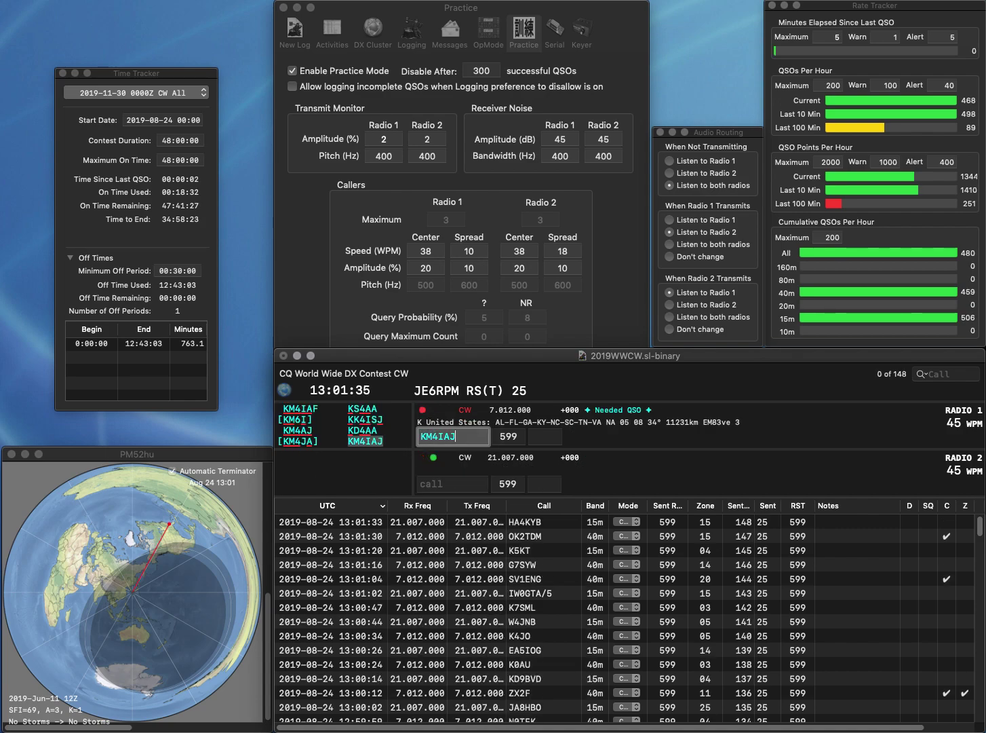
key(Return)
text(JH3EUJ)
key(Return)
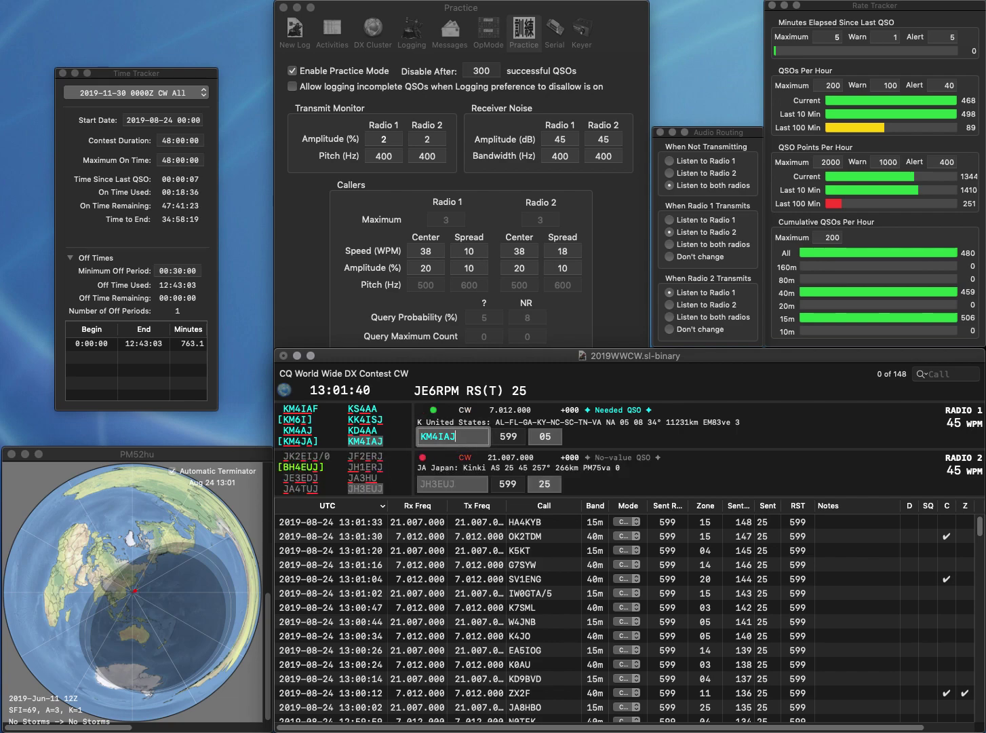
key(Return)
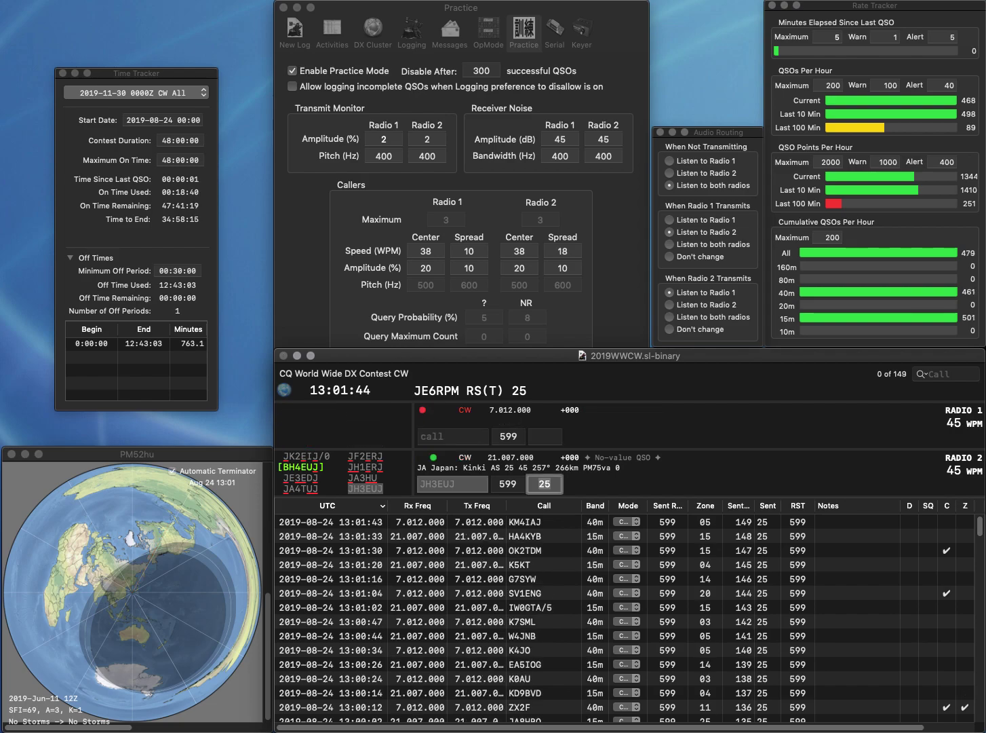
key(Return)
Send RK4R on Radio 1 and W0IVJ on Radio 2, and log both contacts.
text(RK4R)
key(Return)
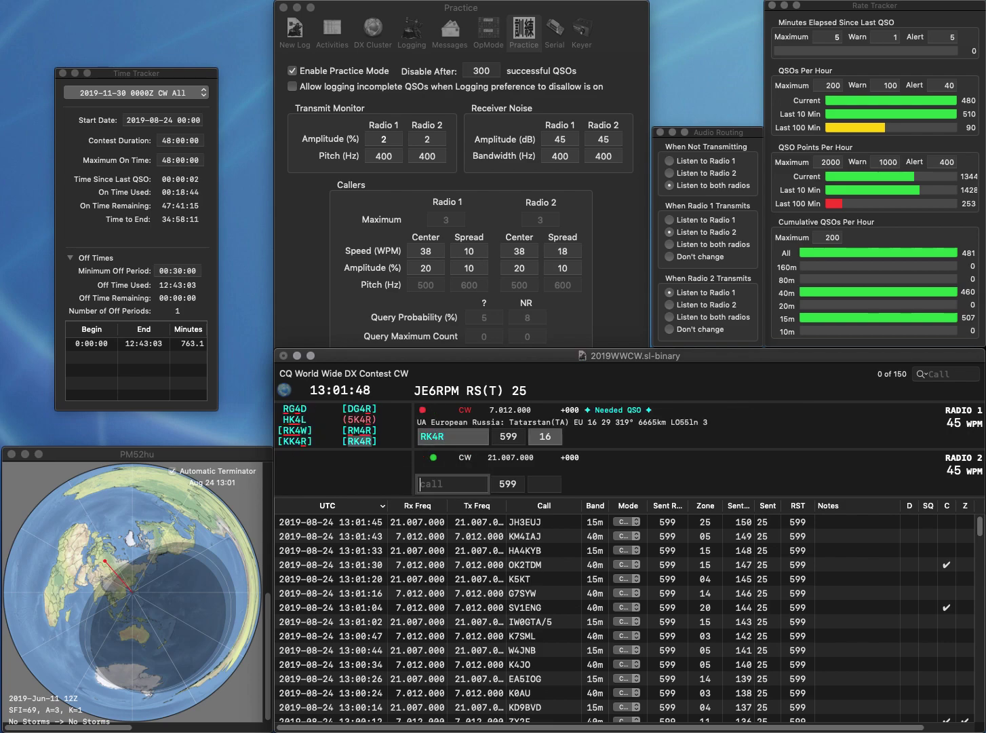
text(W0IVJ)
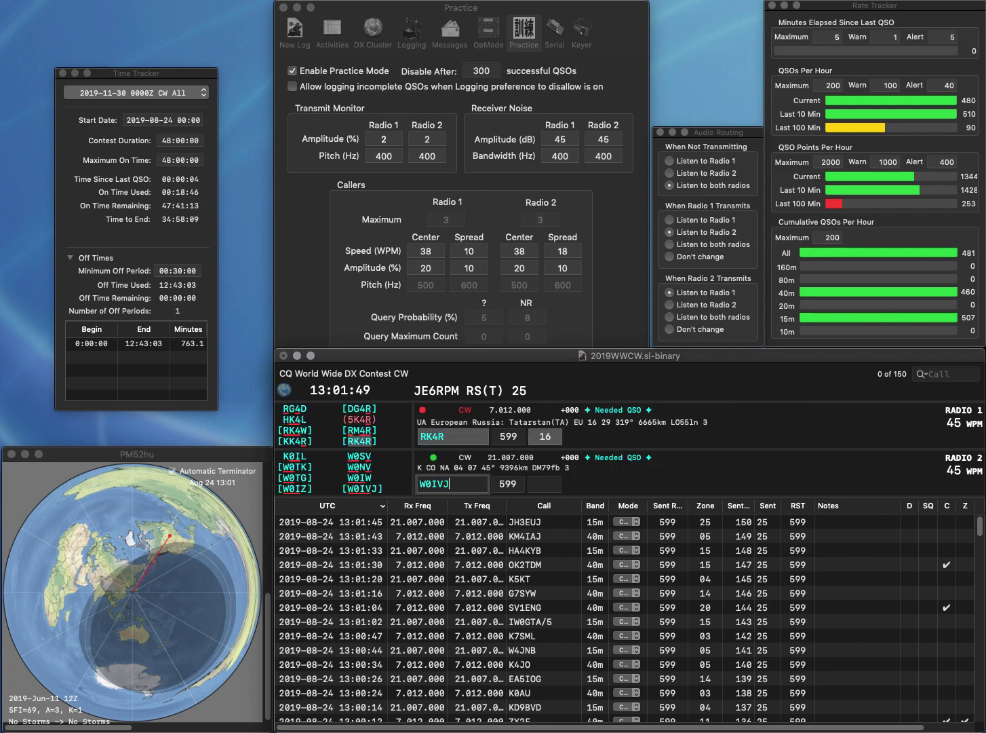
key(Return)
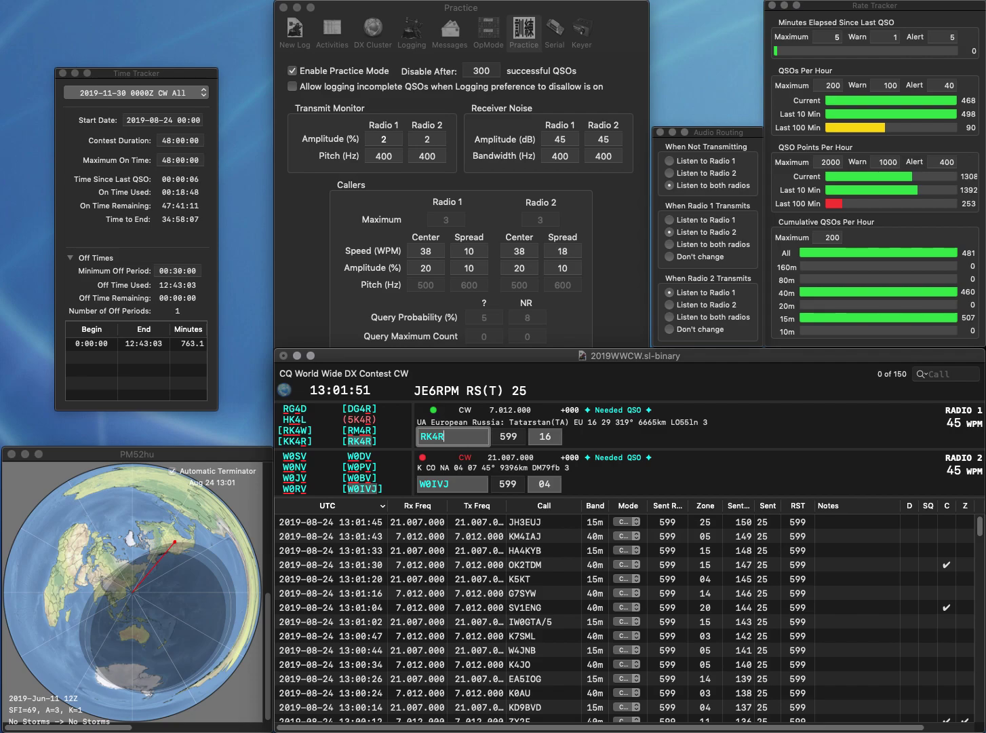
key(Return)
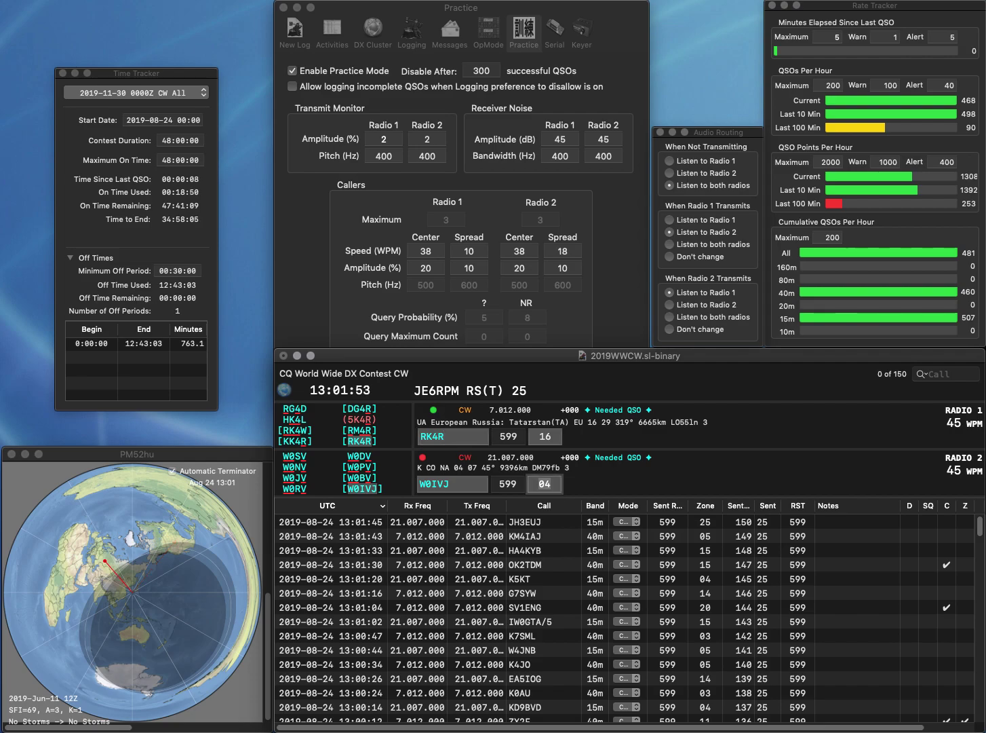
key(Return)
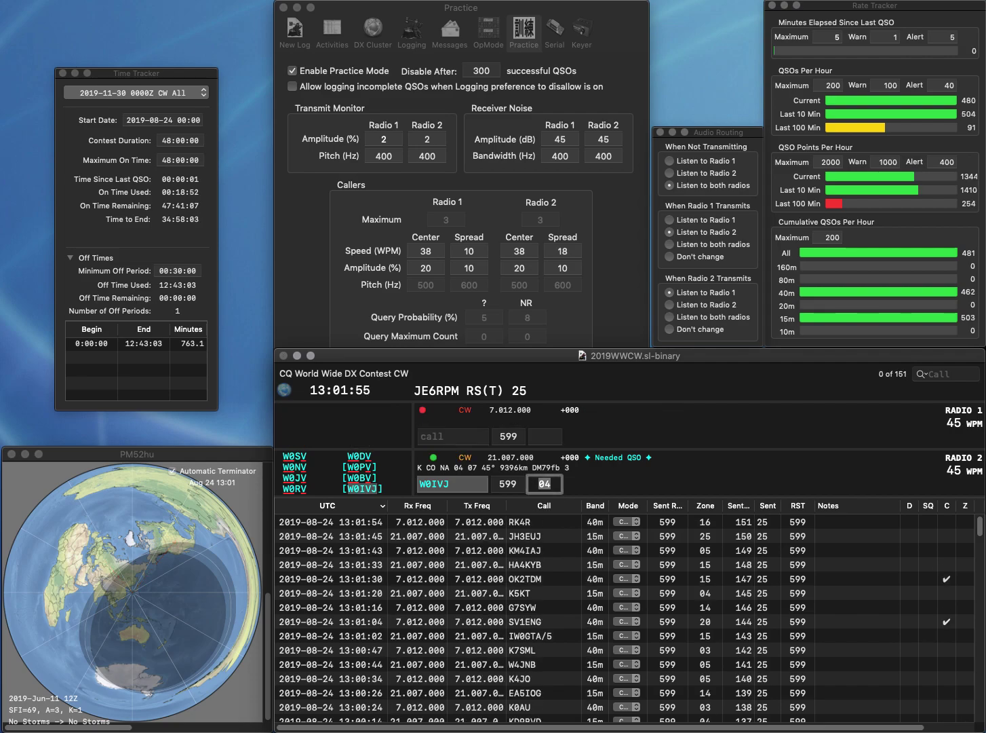
text(K)
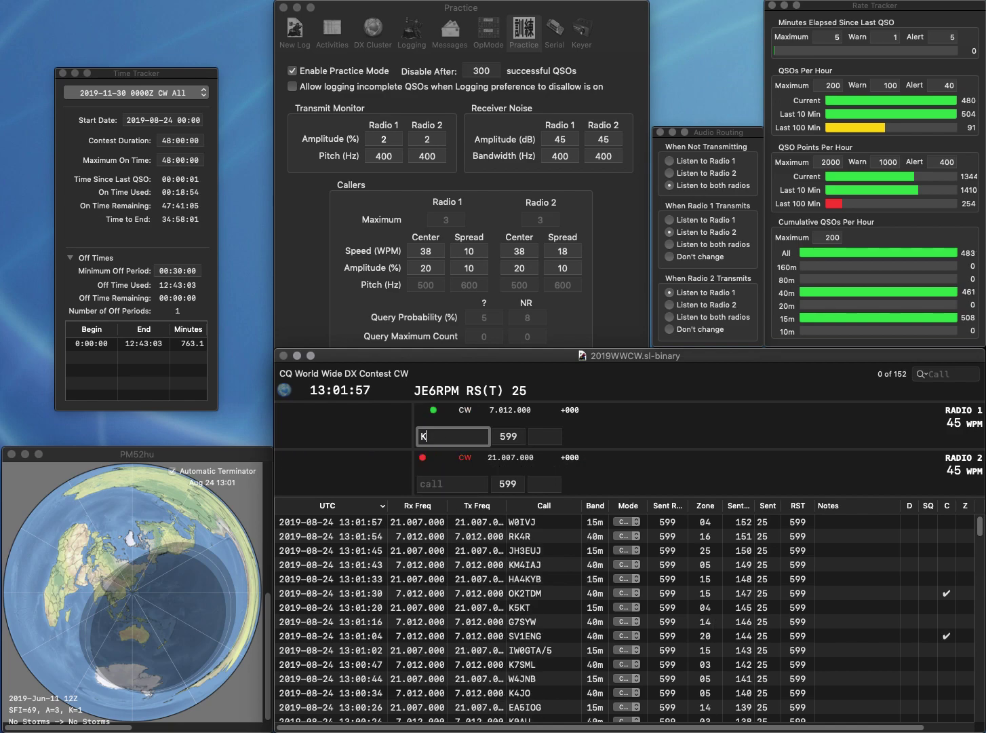
text(F3B)
key(Return)
text(HB9)
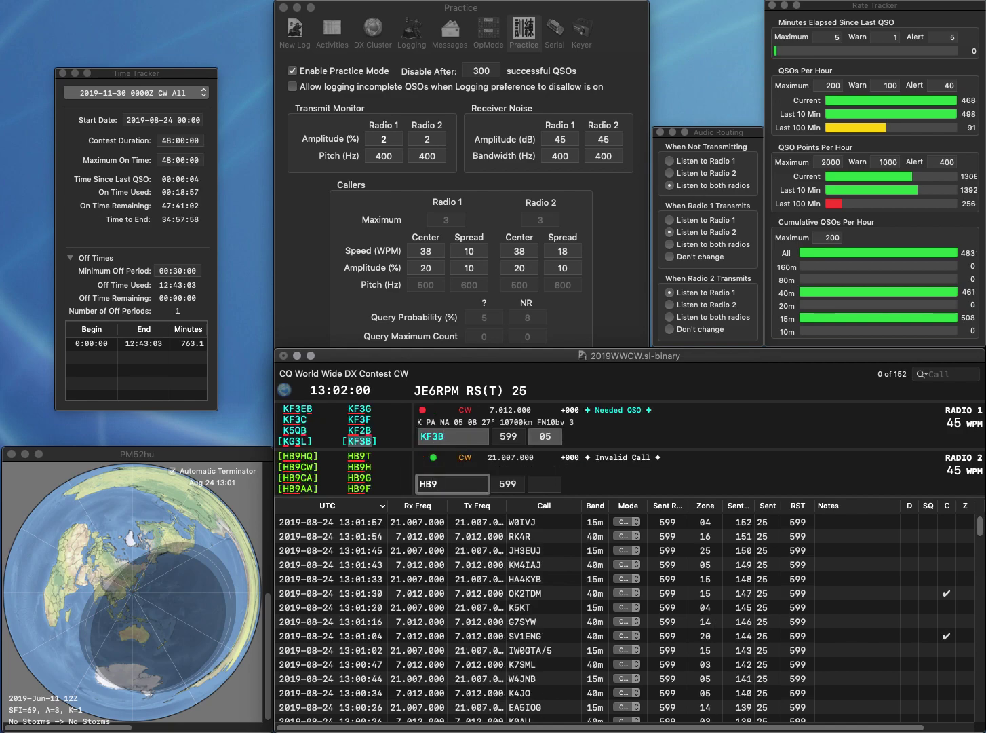
click(445, 436)
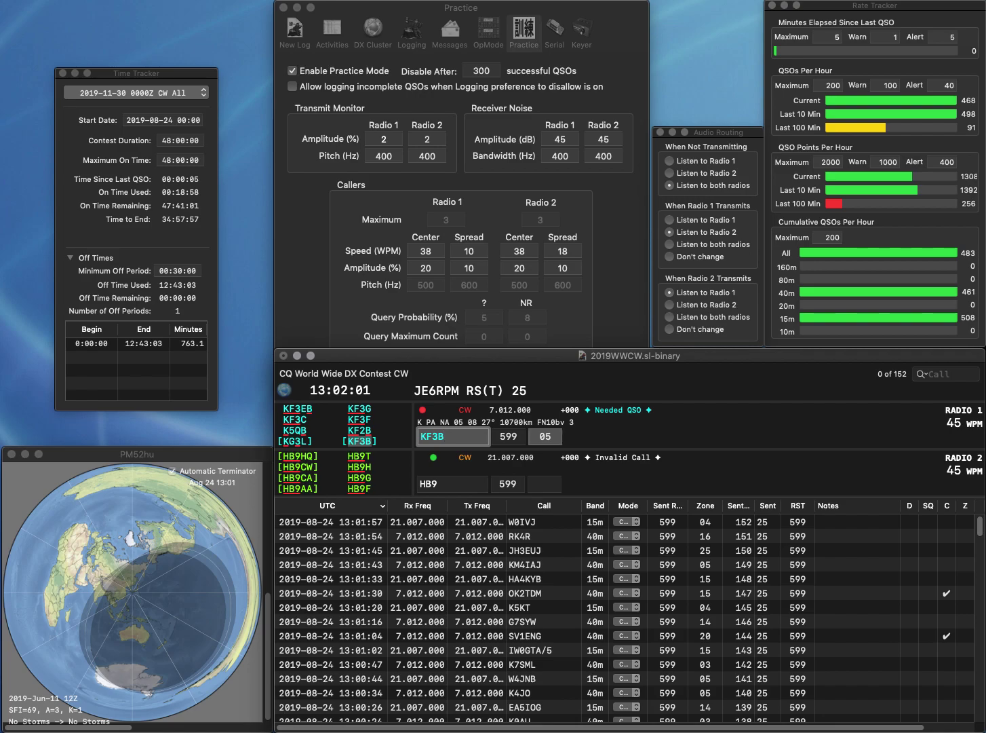
key(Return)
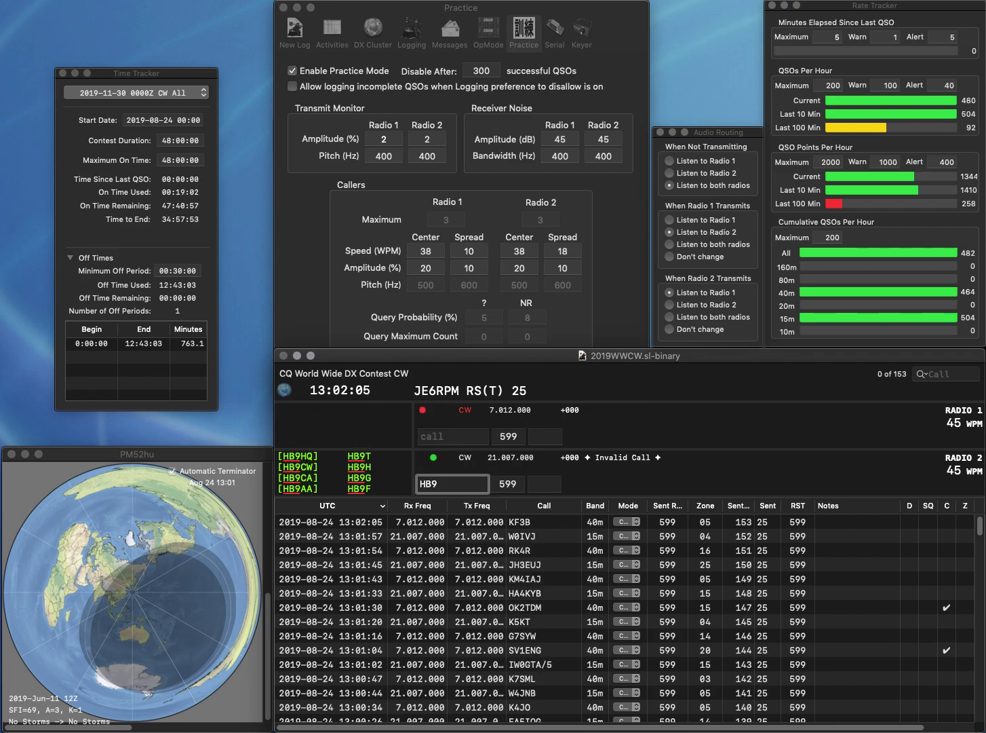
Complete the partial call on Radio 2 as HB9H and send it, and send EW6AF on Radio 1.
text(H)
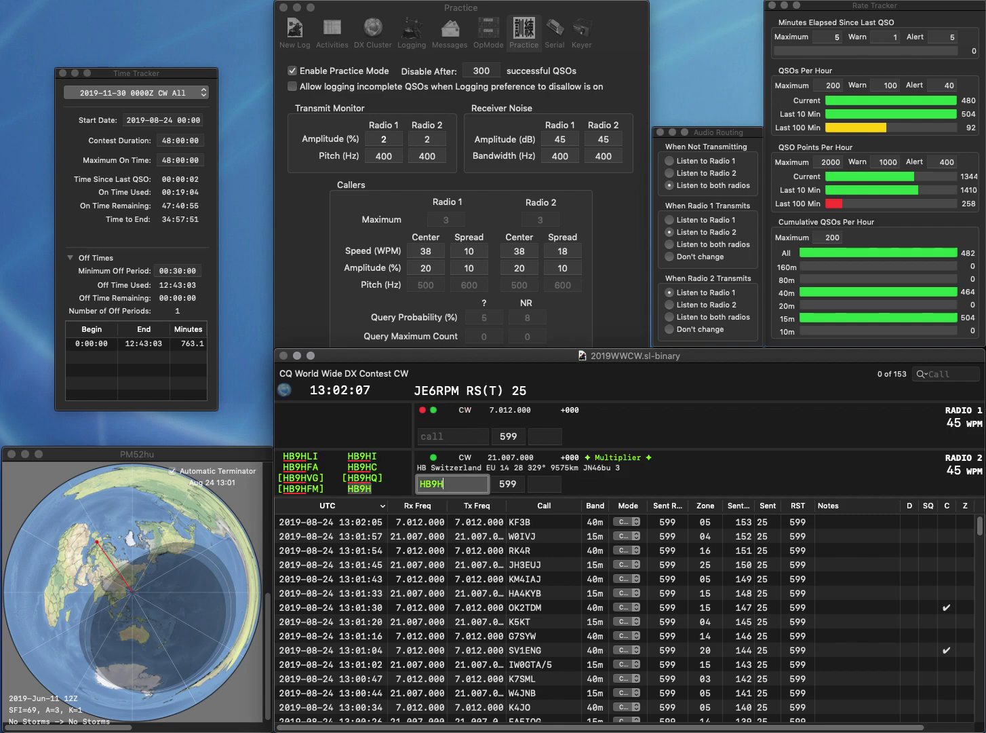
key(Return)
text(EW6AF)
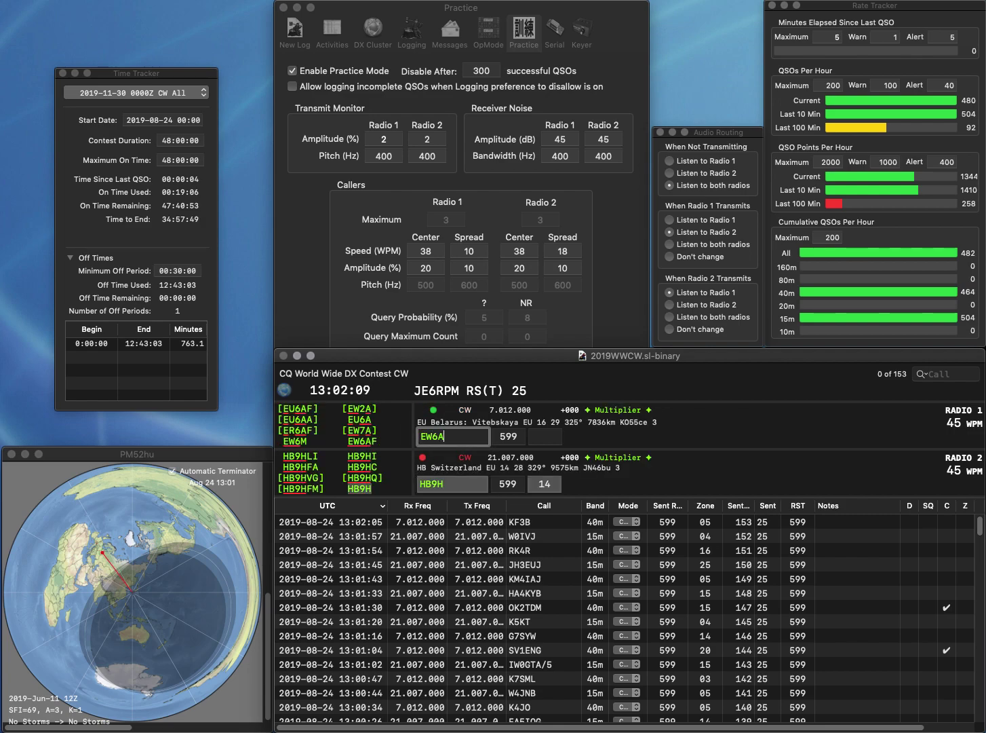
key(Return)
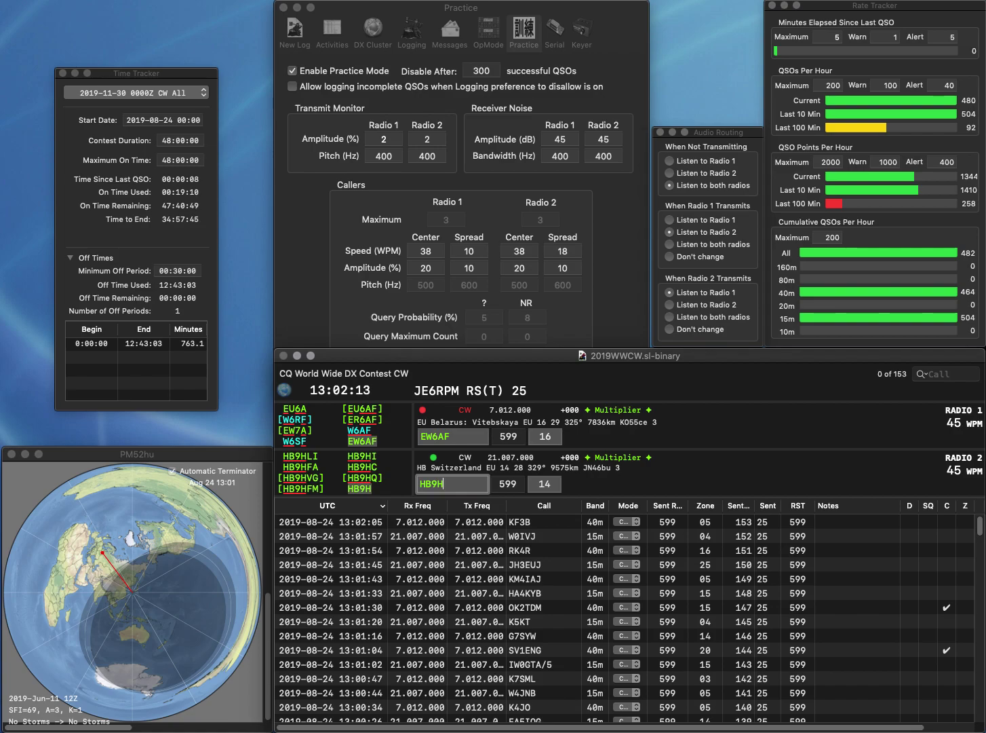
Send the exchange to HB9H on Radio 2 and log EW6AF with zone 16 on Radio 1.
key(Return)
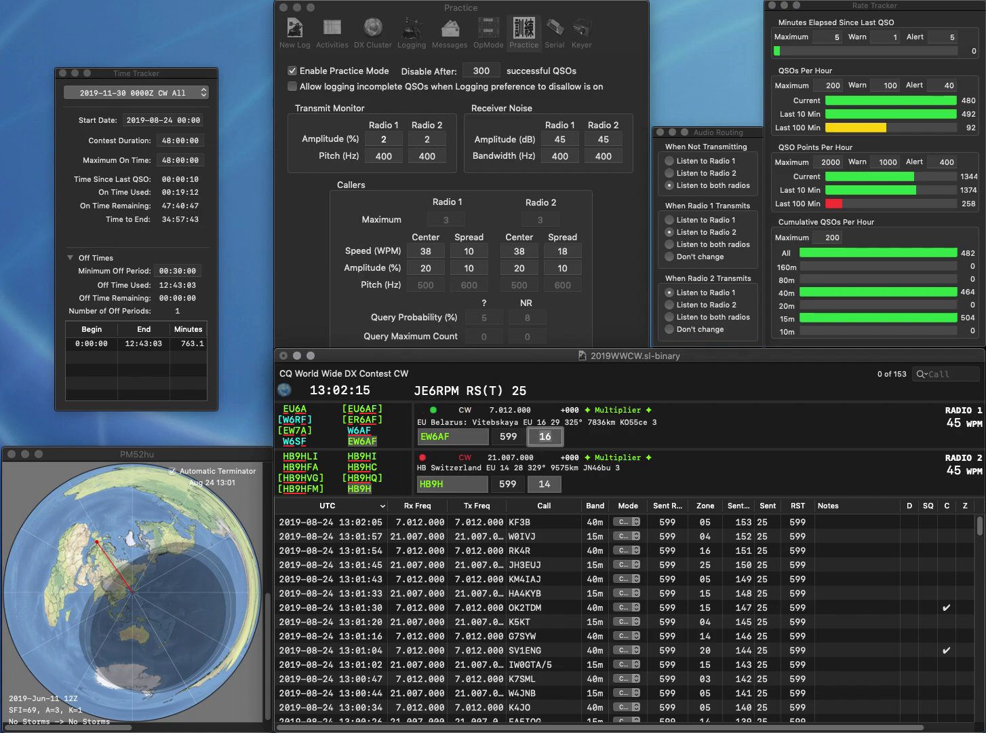
key(Return)
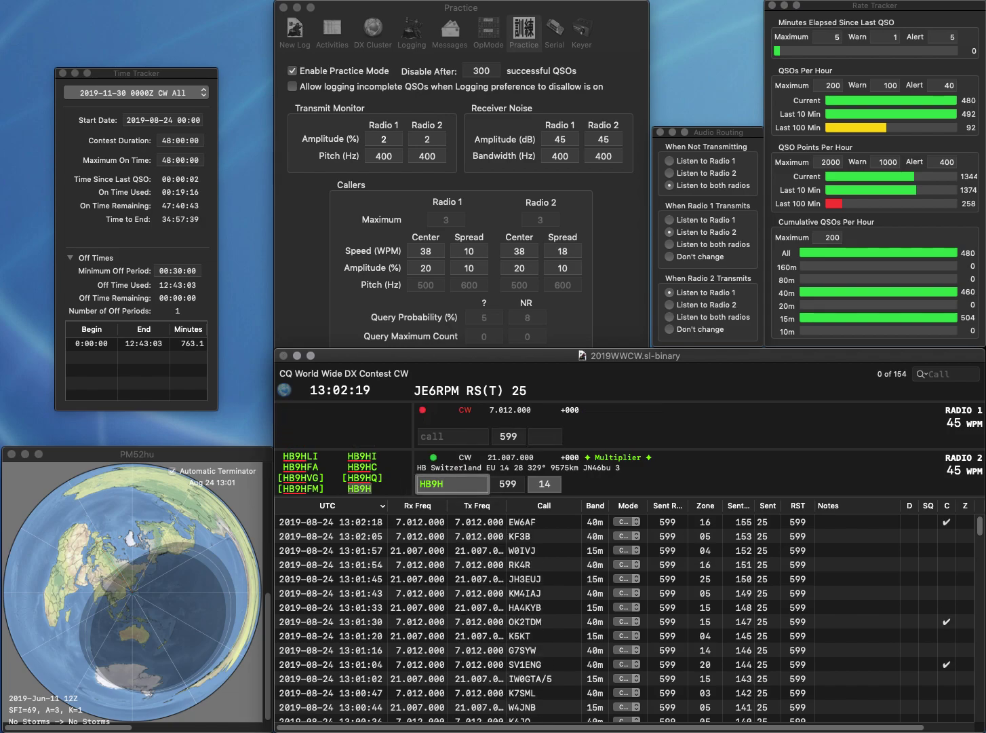
key(Left)
key(Left)
key(Left)
key(BackSpace)
text(S)
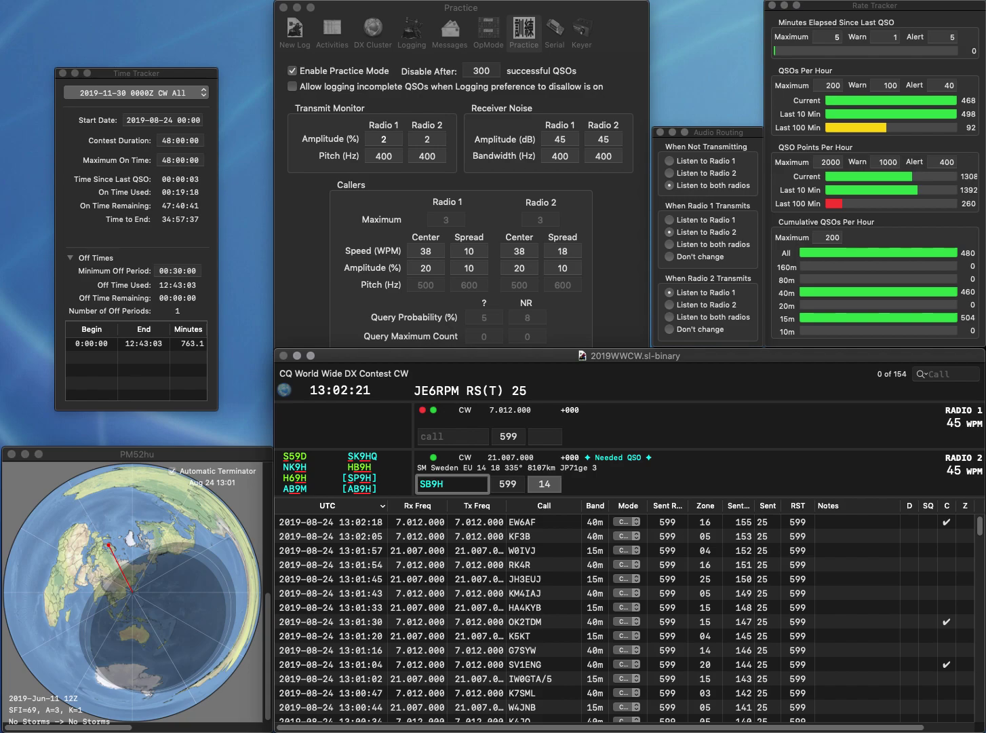
key(End)
key(BackSpace)
text(S)
key(Return)
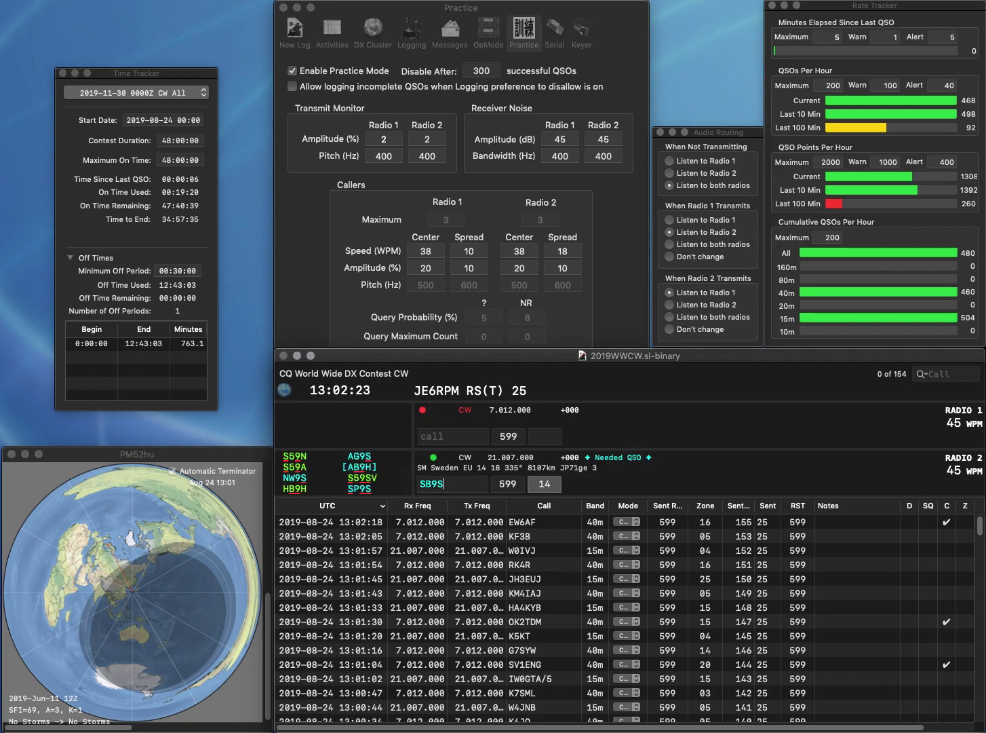
Enter AG2T on Radio 1, correct the Radio 2 call sign to H69H, and log both contacts.
text(AG2T)
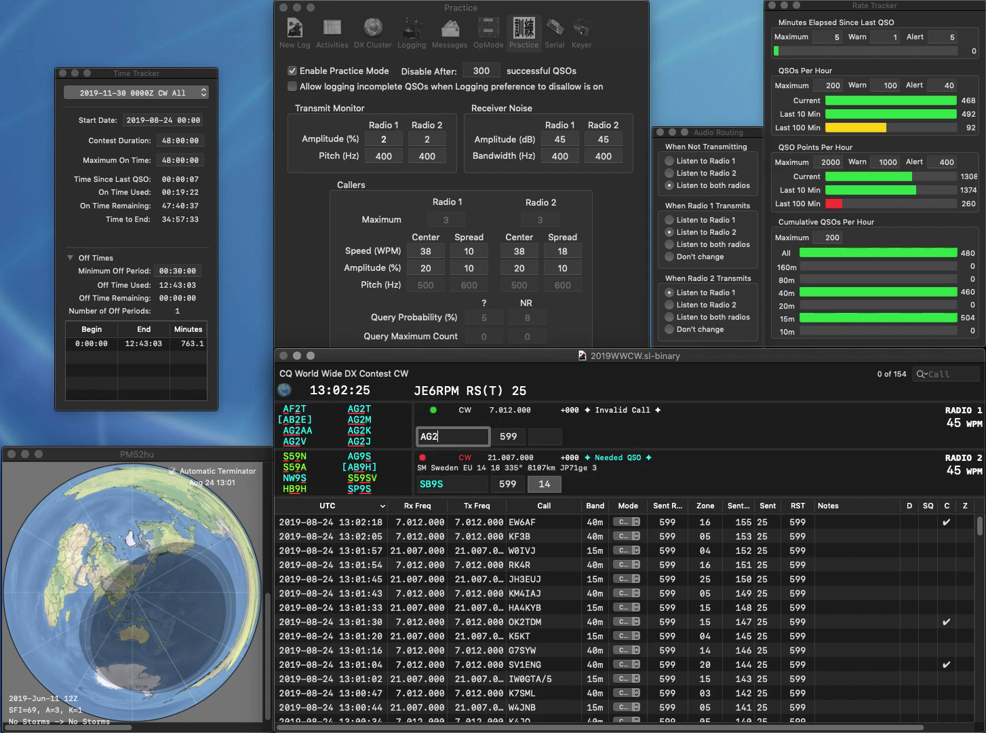
key(Return)
key(BackSpace)
key(BackSpace)
key(BackSpace)
key(BackSpace)
text(H6)
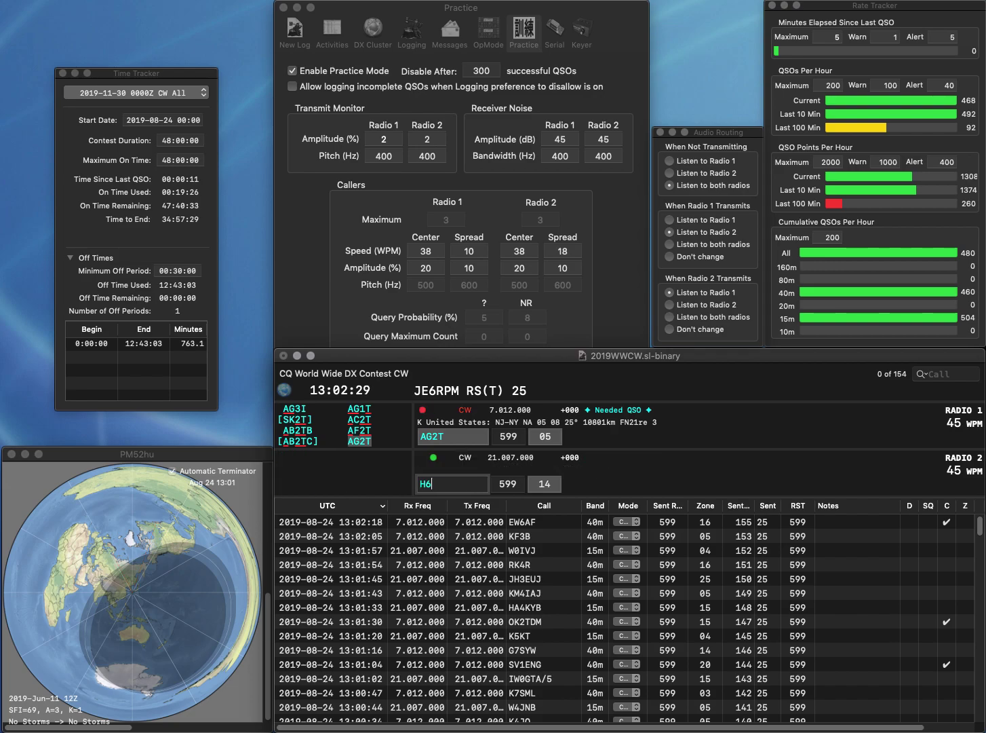
text(9H)
key(Return)
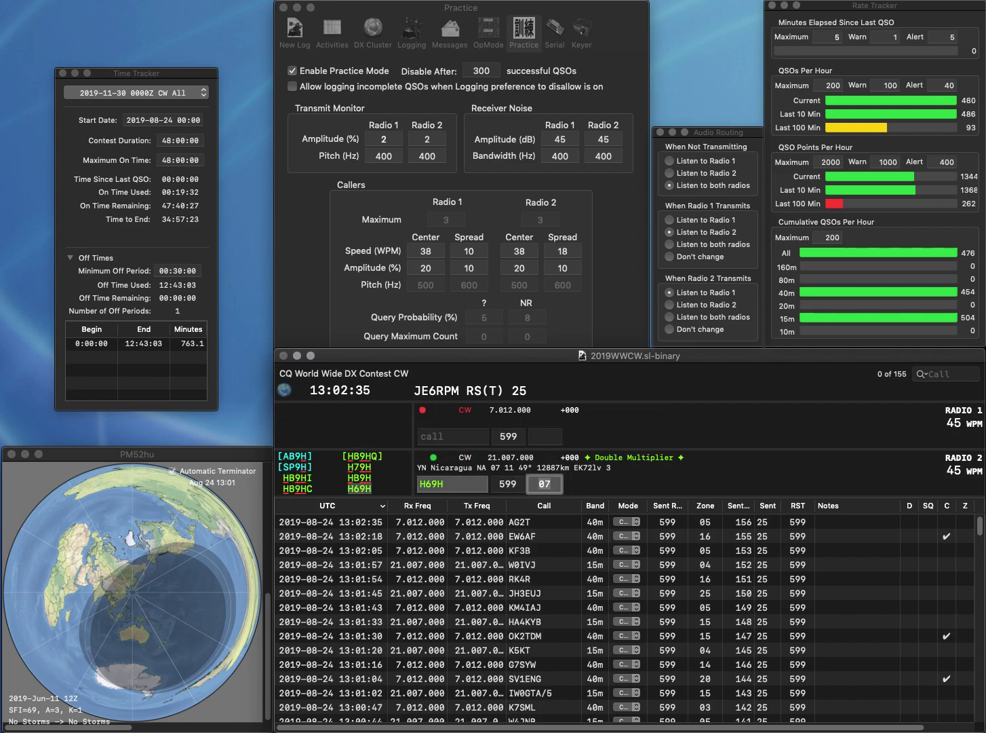
key(Return)
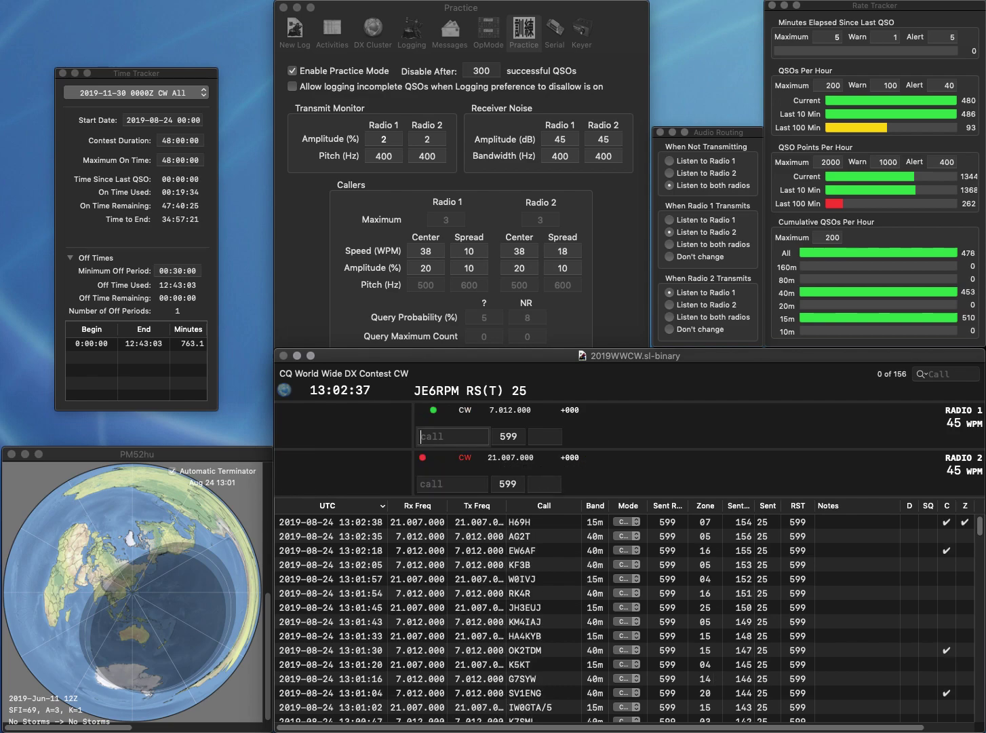
Enter KI4IV on Radio 1 and K3RV on Radio 2, sending the exchange to each.
text(KI4)
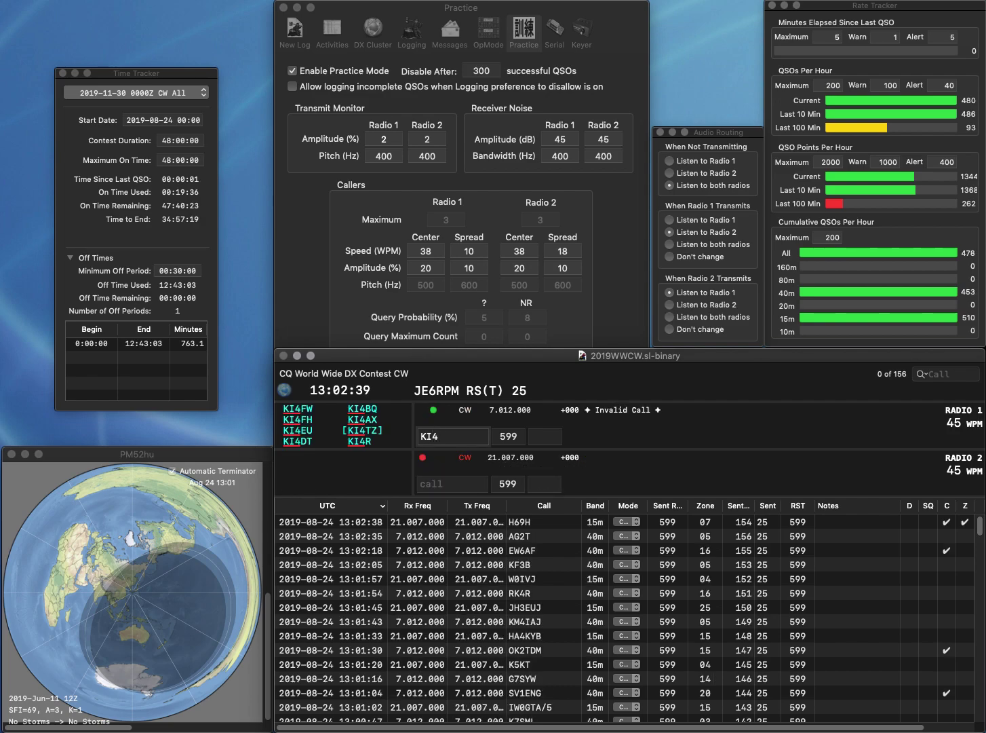
text(IV)
key(Return)
text(K3)
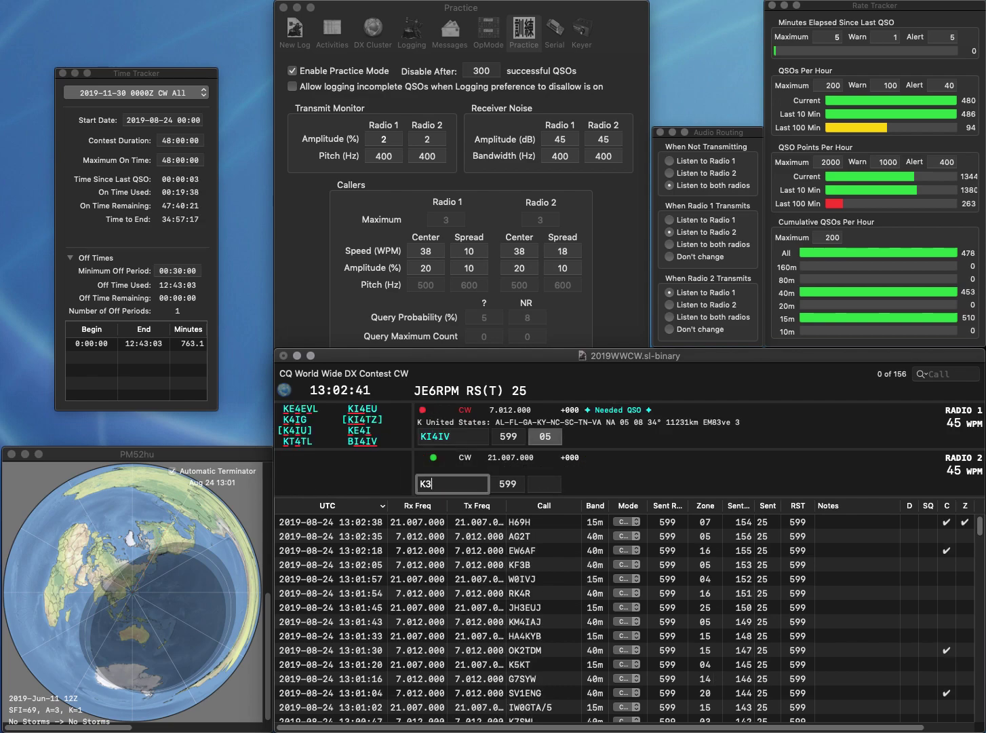
text(RV)
key(Return)
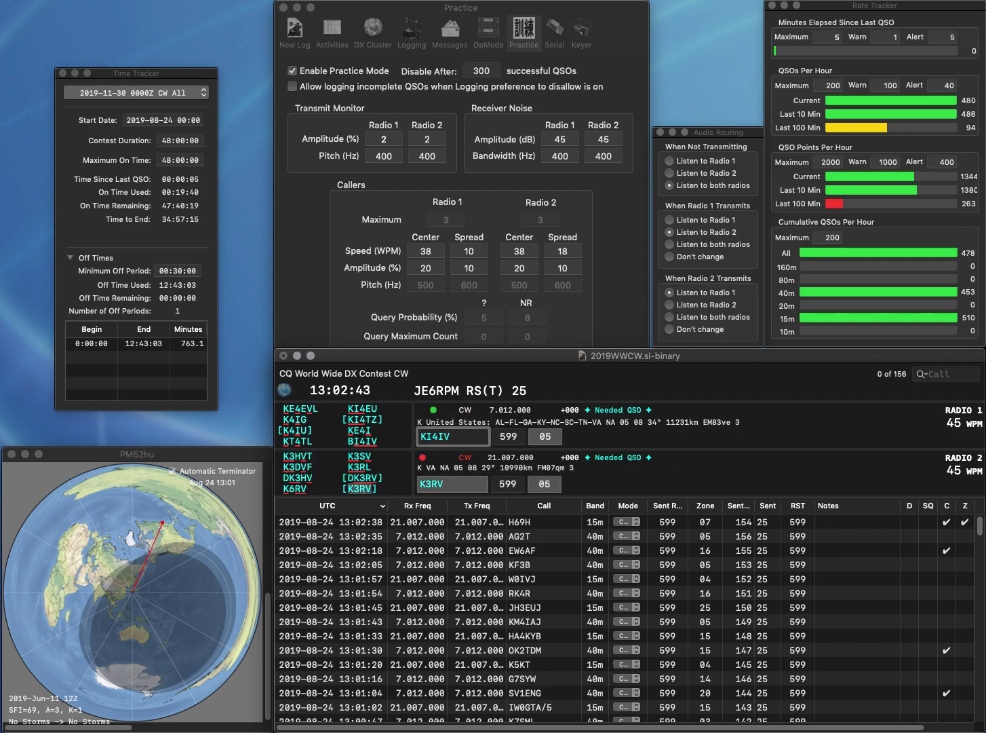
Correct the Radio 1 call sign to KI4EV and log K3RV with zone 05 on Radio 2.
key(BackSpace)
key(BackSpace)
text(EV)
key(Return)
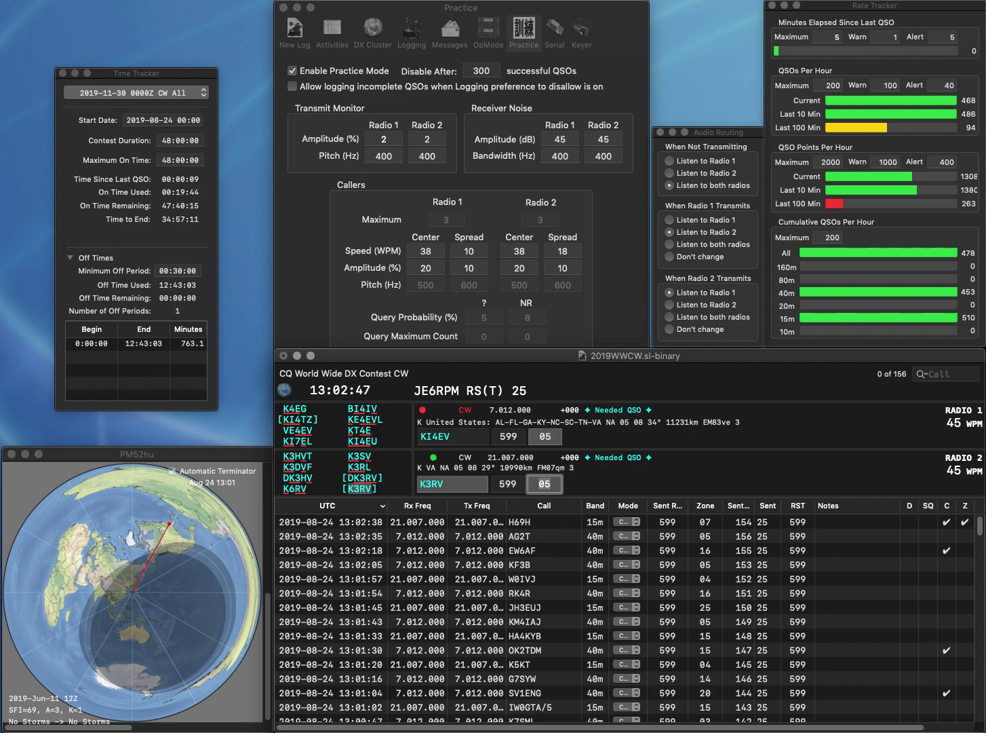
key(Return)
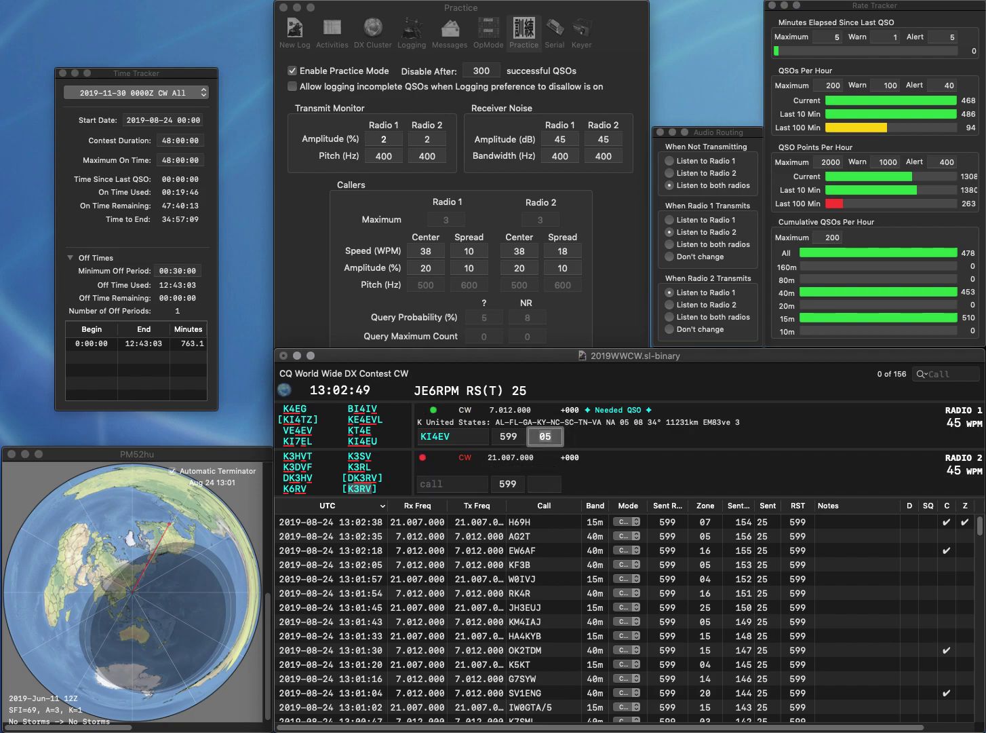
key(space)
key(BackSpace)
text(U)
key(Return)
key(Return)
text(IZ3NU)
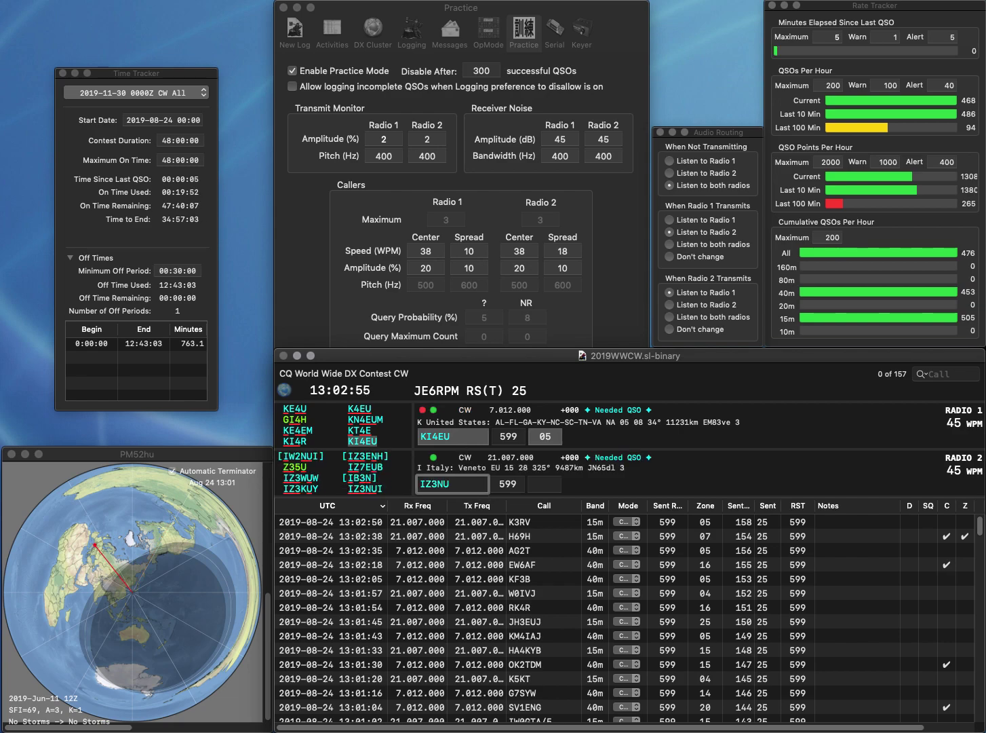
text(I)
key(Return)
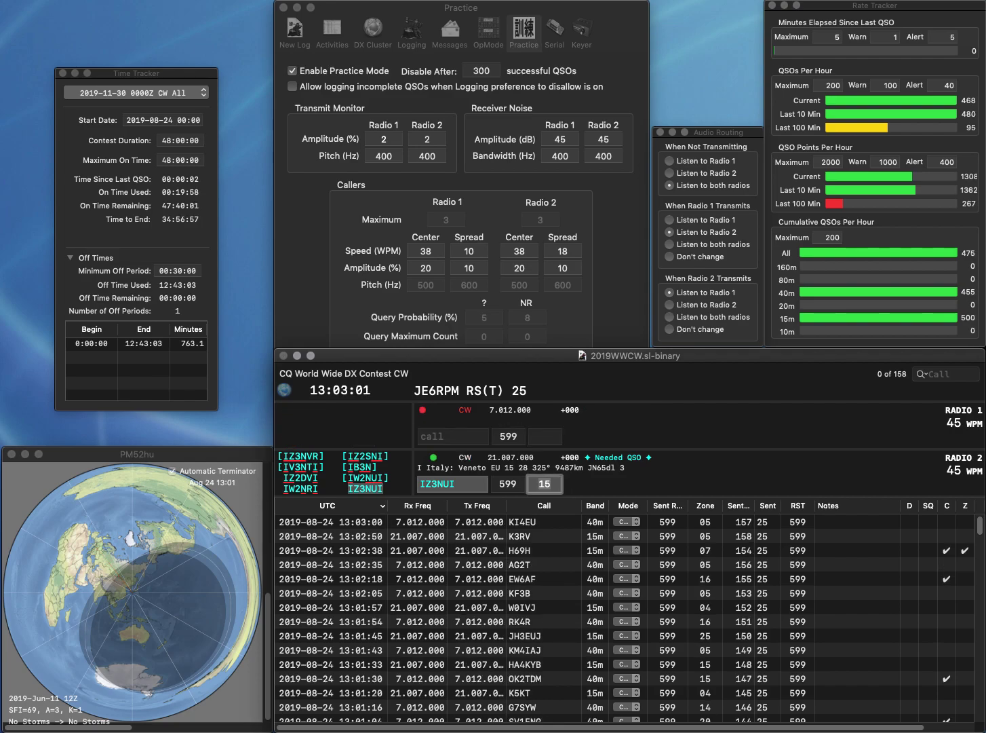
key(Return)
Enter and log W4IOW on Radio 1, and send the exchange to NV7JB on Radio 2.
text(W4IOW)
key(Return)
text(N)
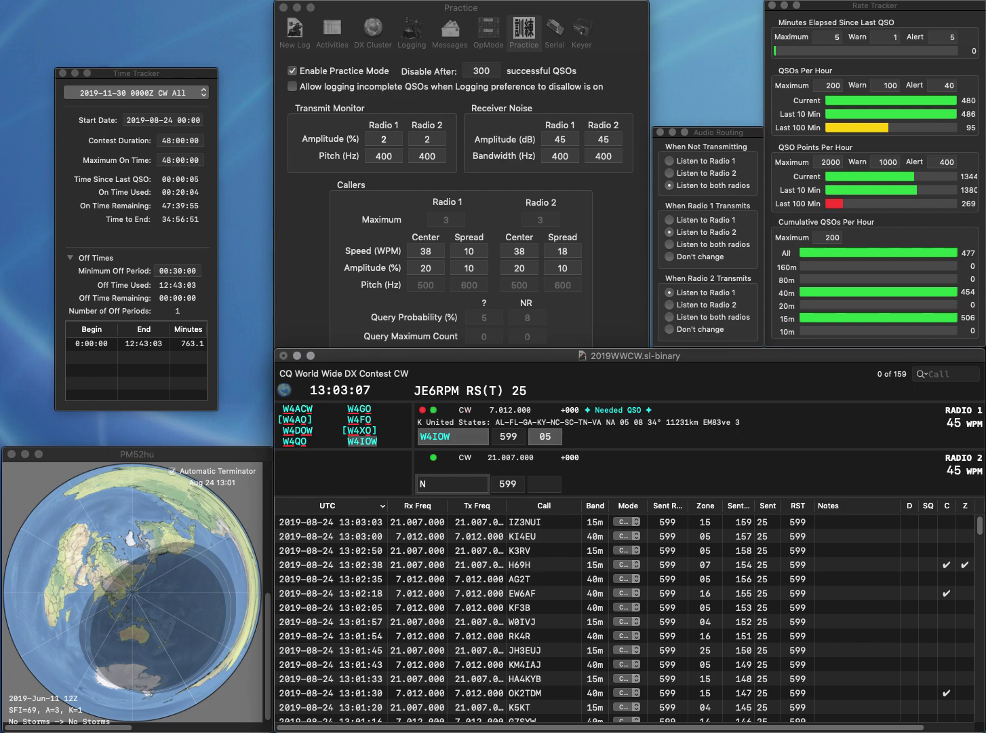
key(Return)
key(Return)
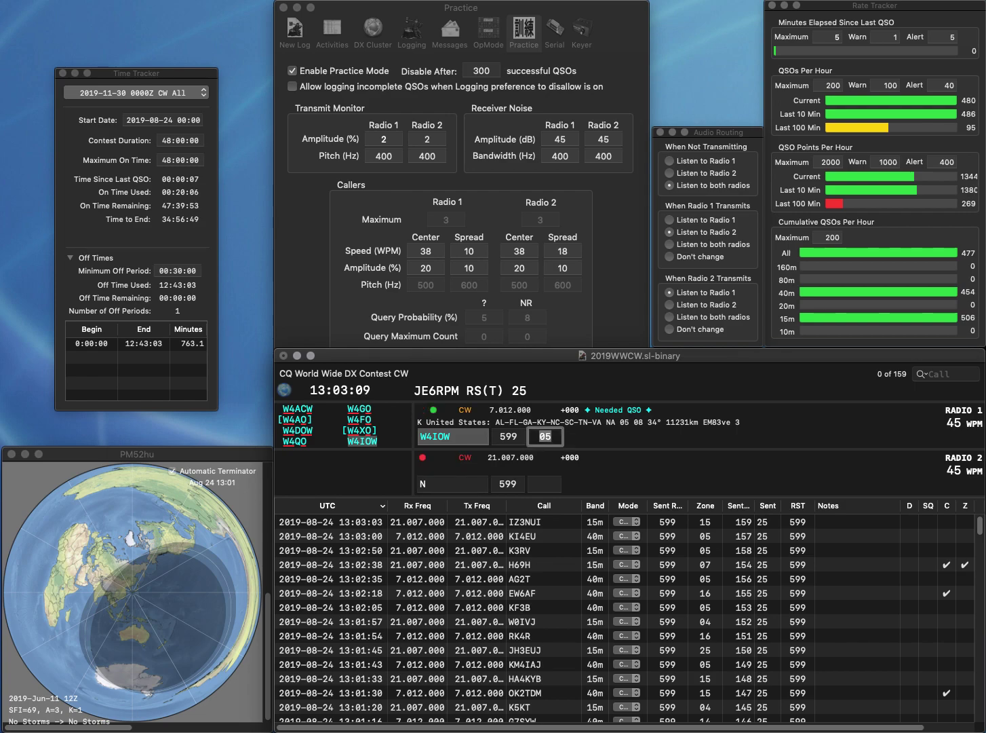
text(V7JB)
key(Return)
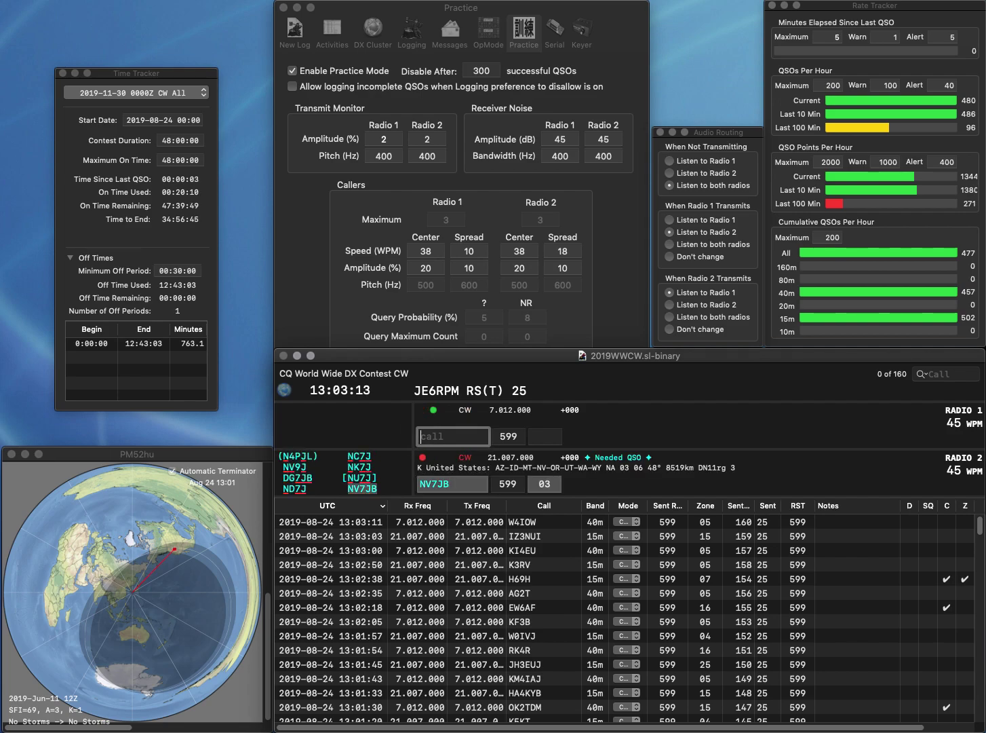
Enter OT1S on Radio 1 and log it together with NV7JB on Radio 2.
text(T1S)
key(Home)
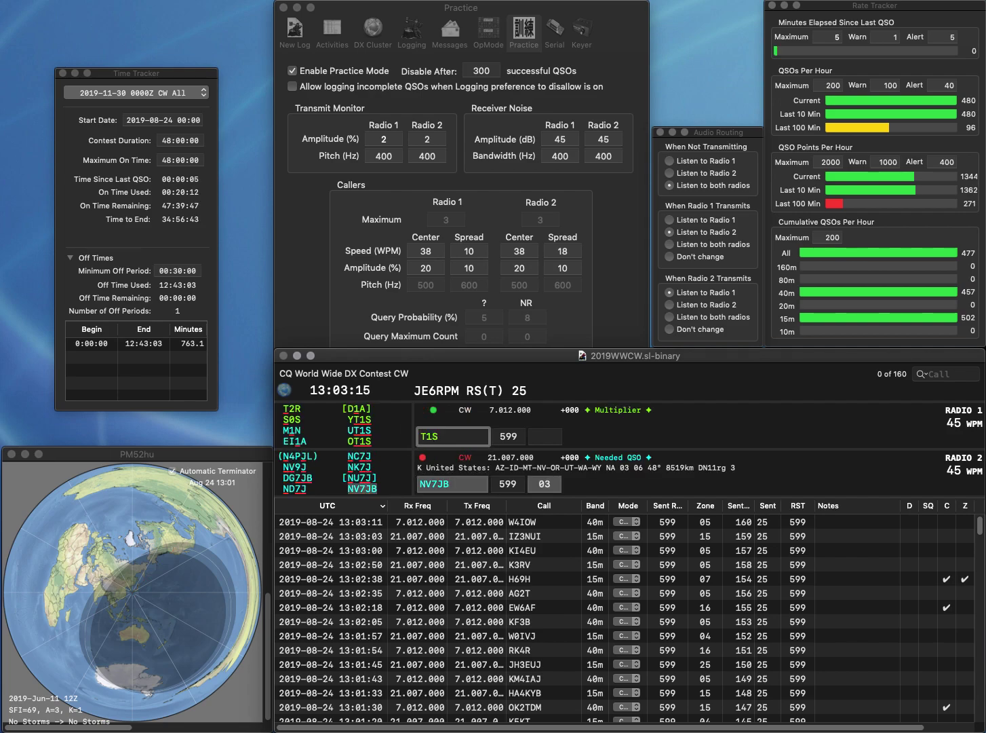
text(O)
key(Return)
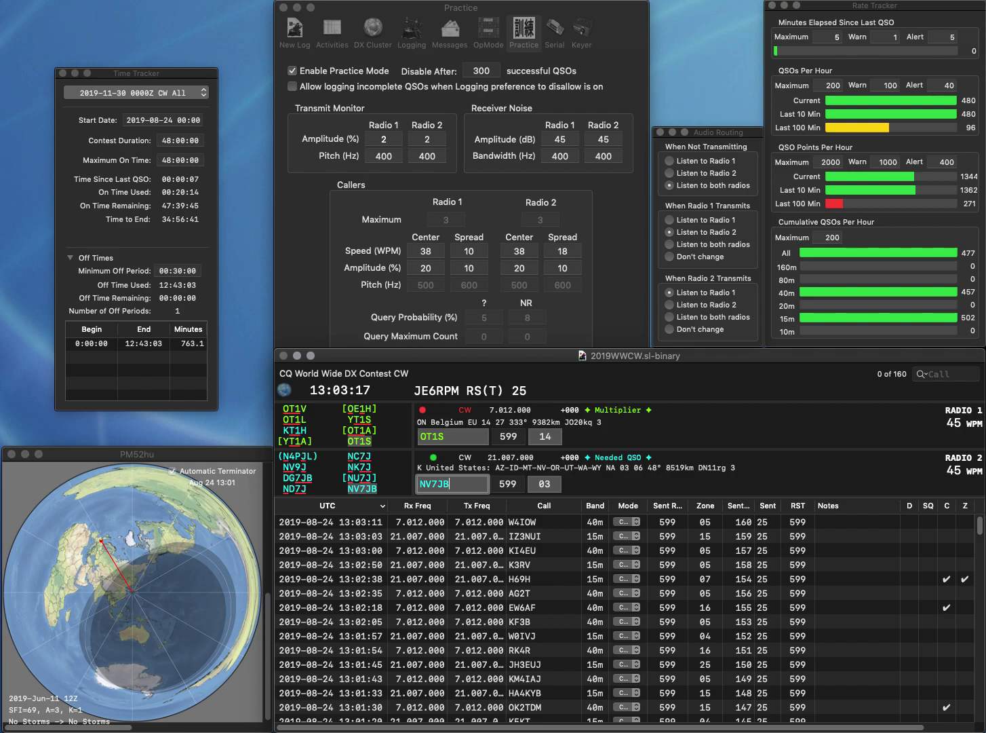
key(Return)
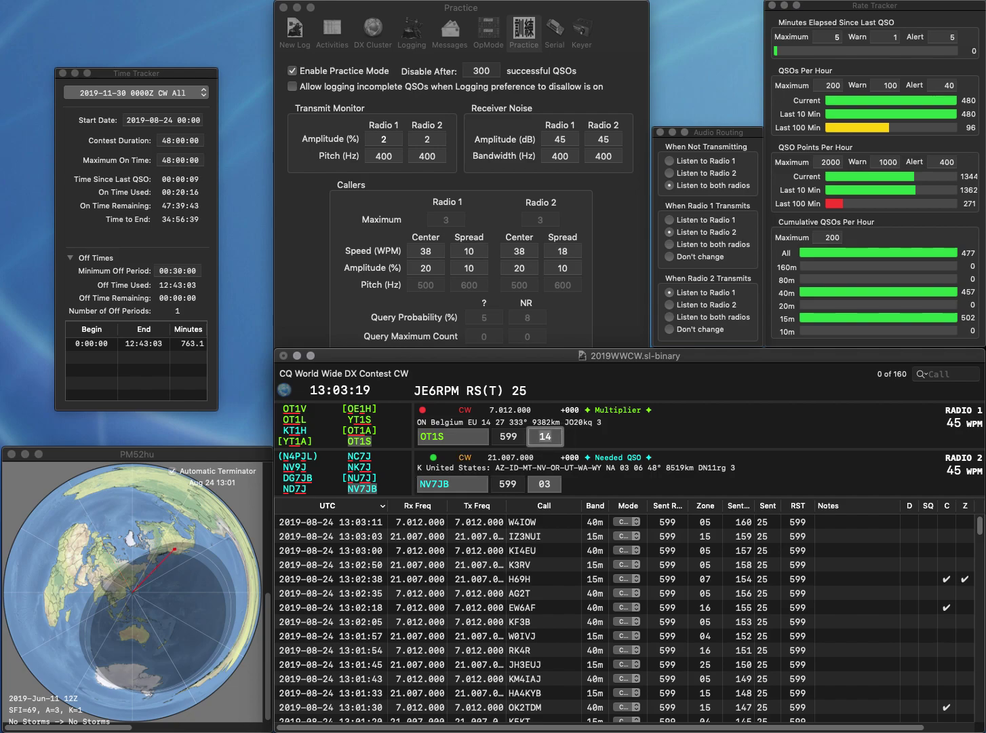
key(Return)
text(WA3)
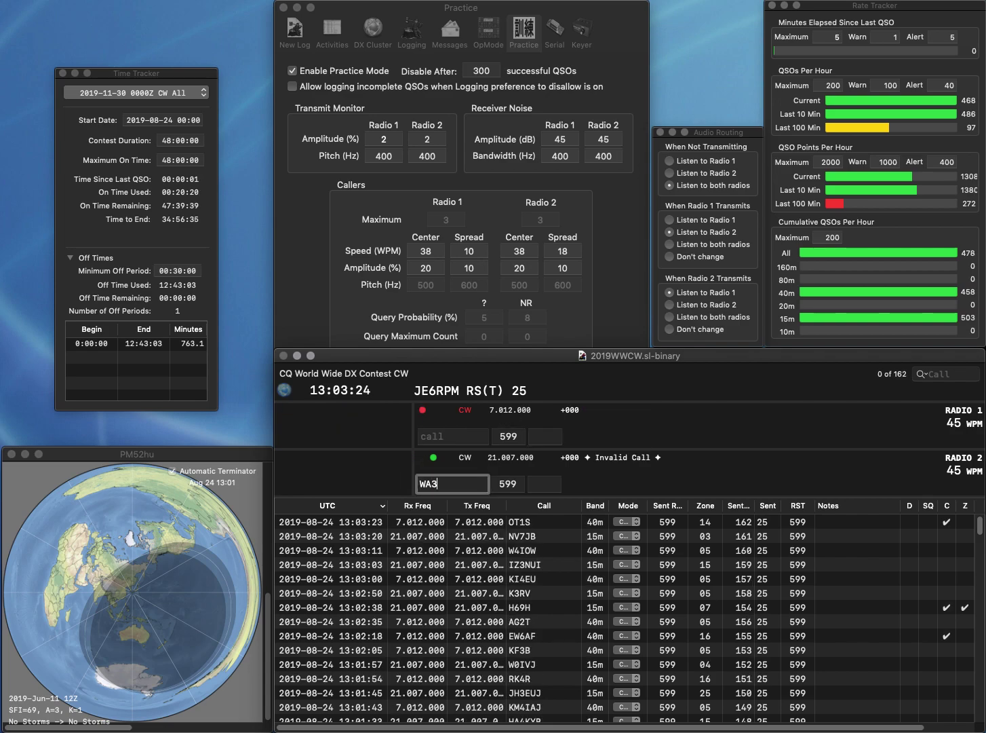
text(BTA)
key(Return)
text(JA1YXP)
key(Return)
key(Return)
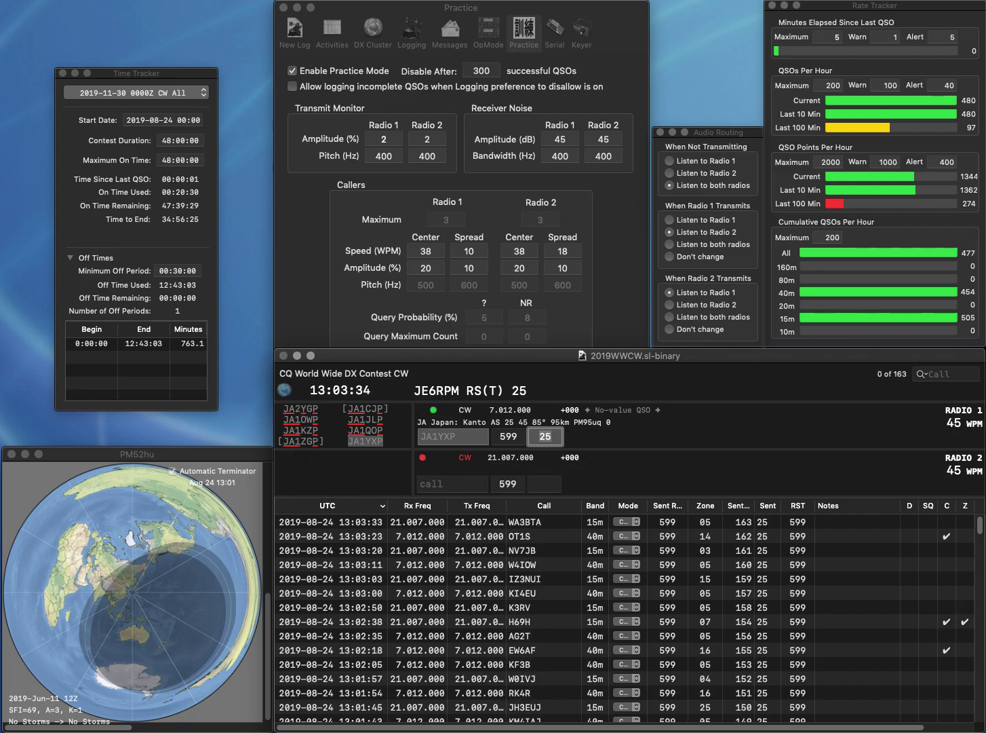
key(Return)
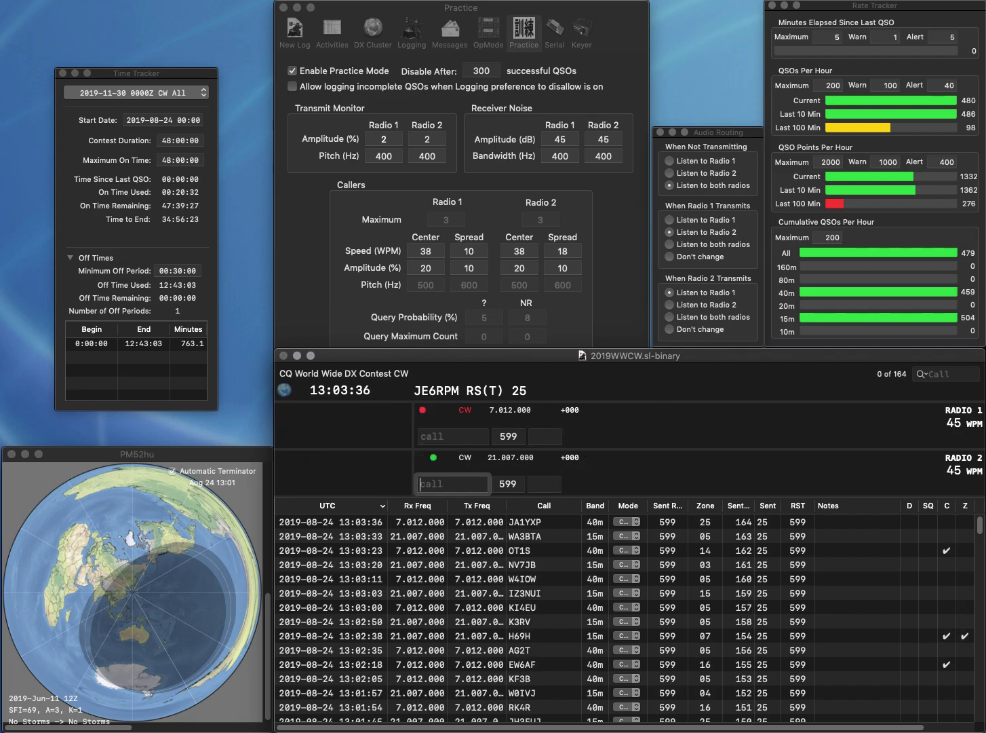
text(1EZ)
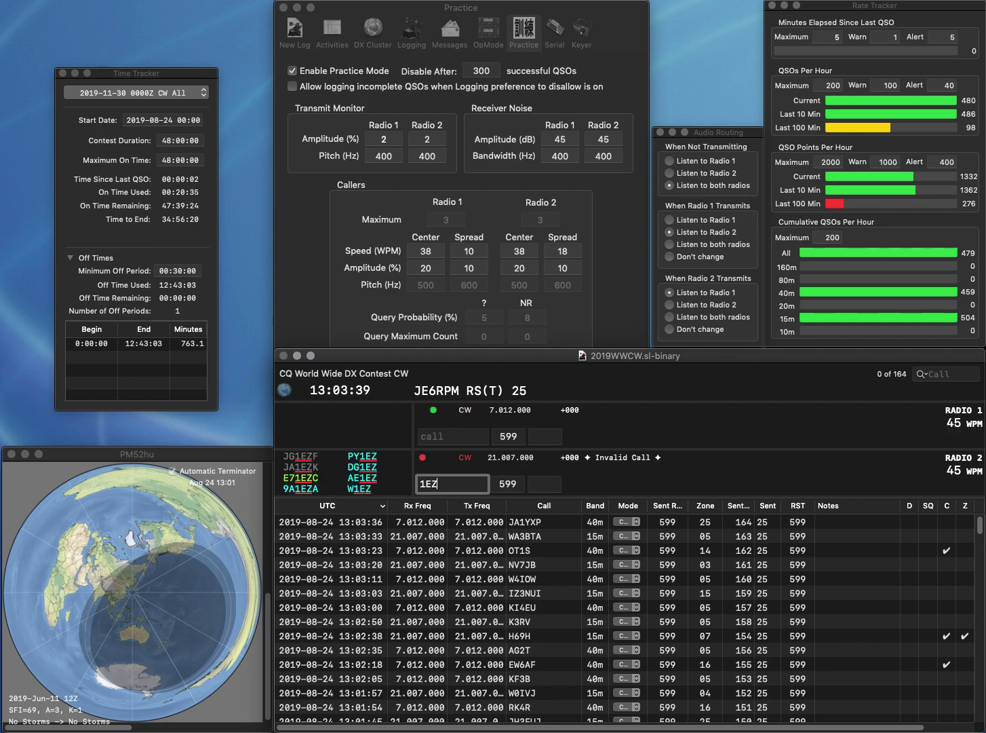
key(Return)
text(G4WGR)
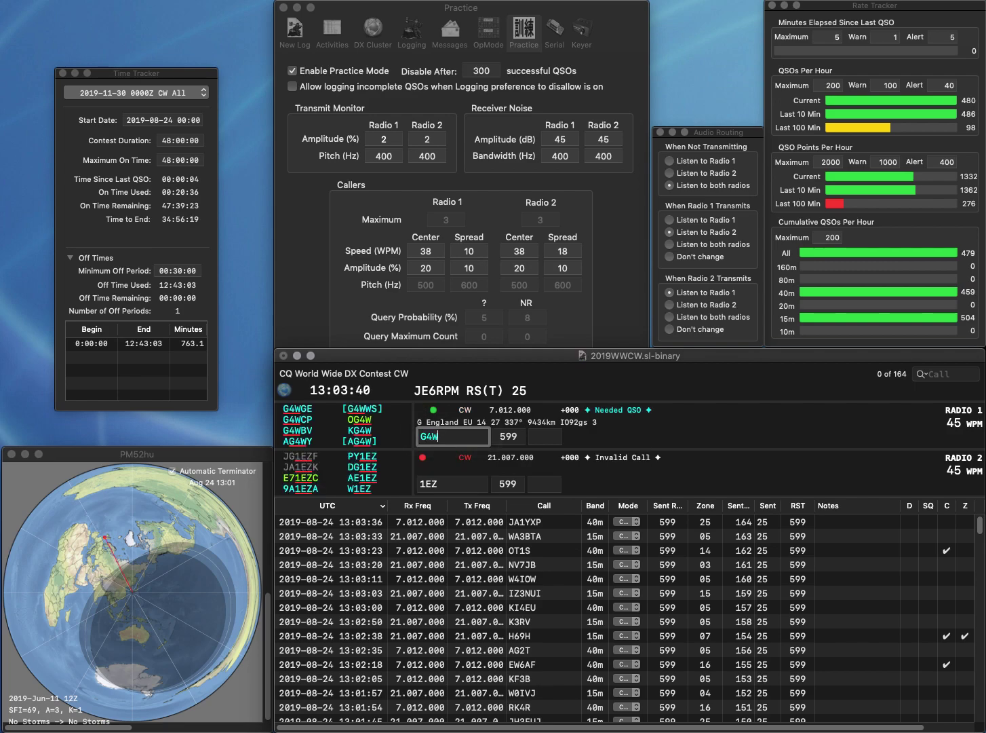
key(Return)
Replace the Radio 2 call sign with VE2EZD, send its exchange, and log G4WGR on Radio 1.
key(BackSpace)
text(VE2)
text(S)
text(ZD)
key(Left)
key(BackSpace)
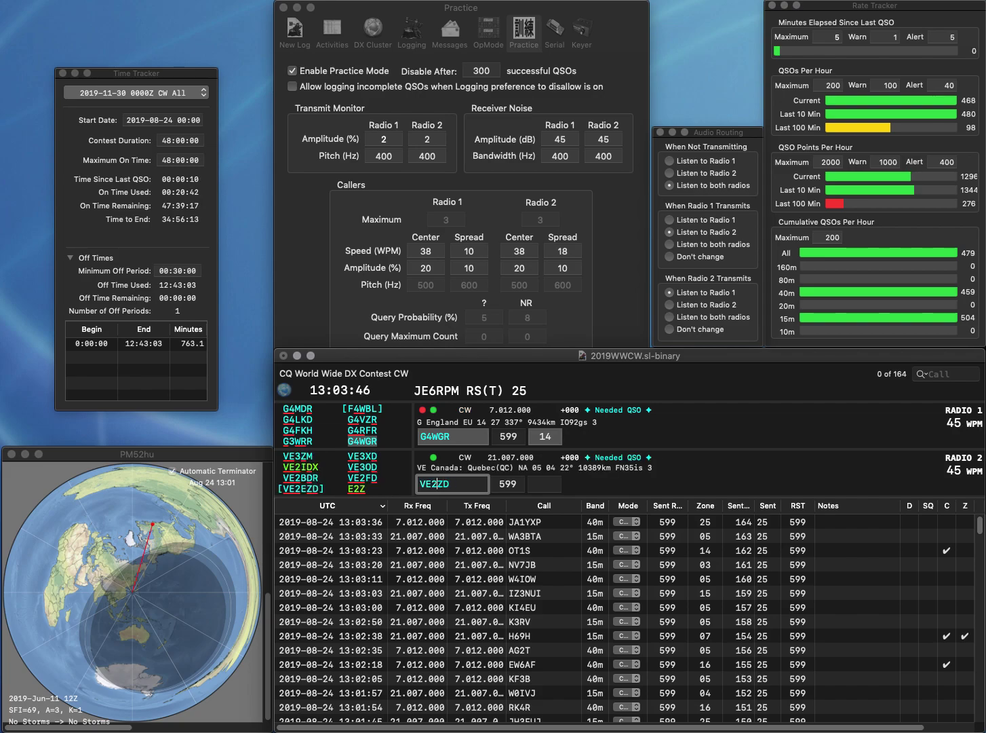
text(E)
key(Return)
key(Return)
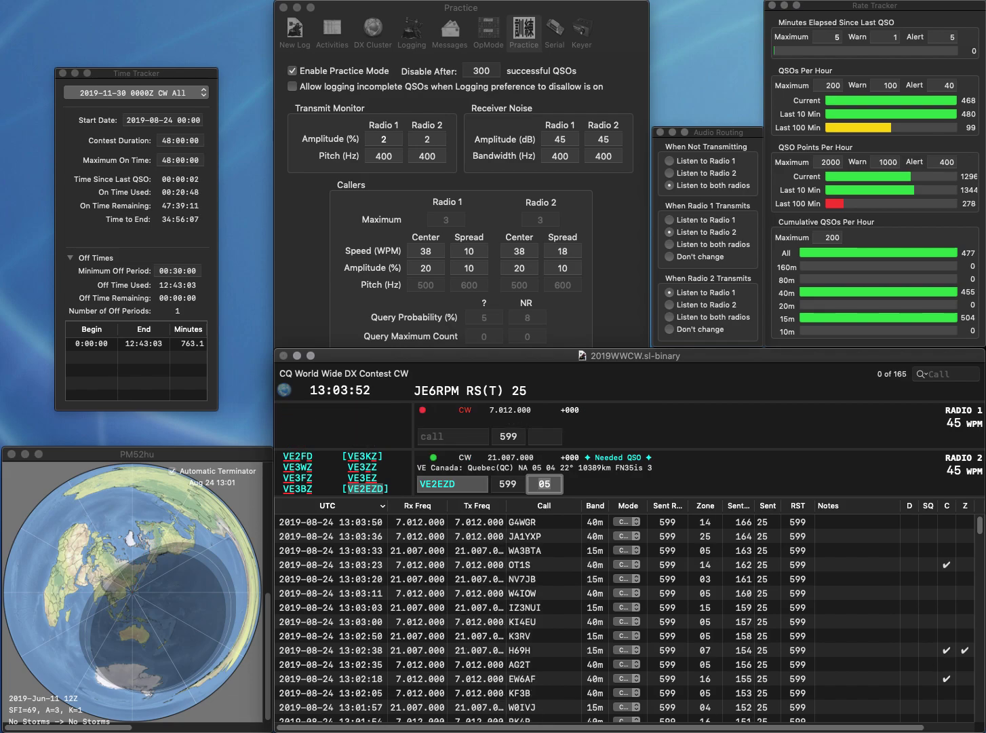
Enter W2WC on Radio 1 and K4NC on Radio 2, and log both contacts with zone 05.
text(W2)
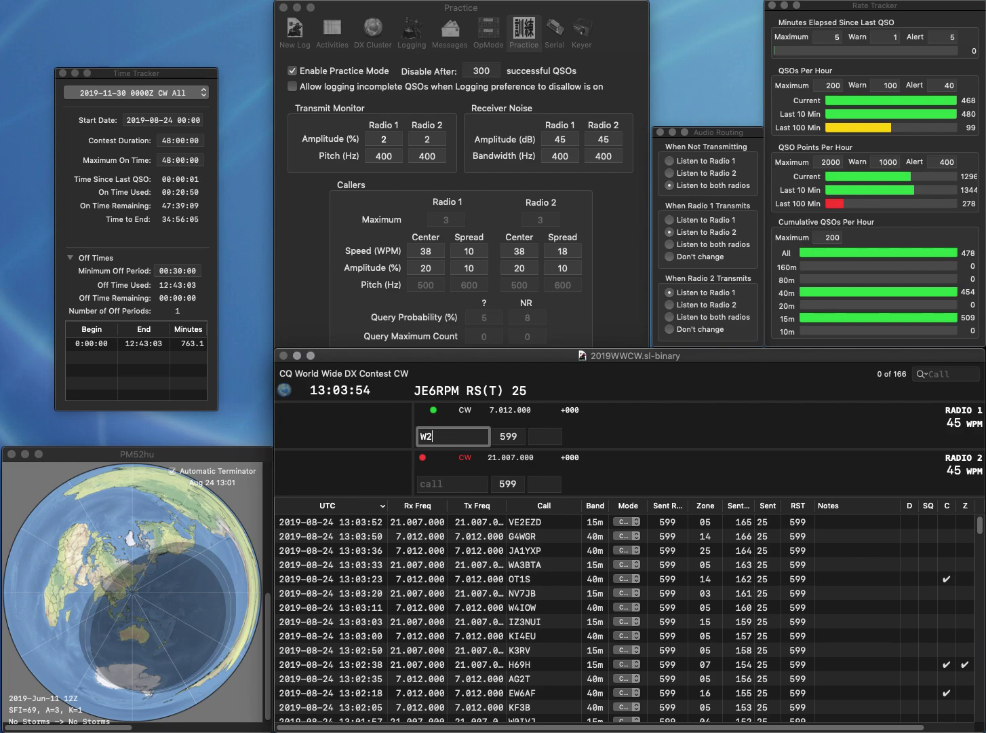
text(WC)
key(Return)
text(K4)
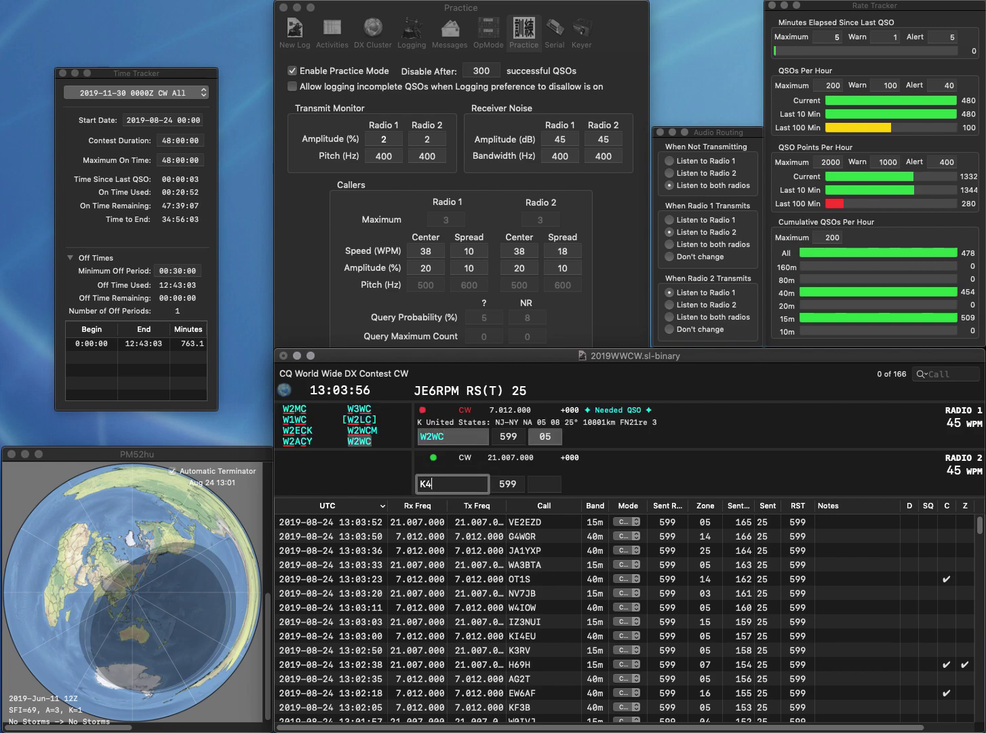
text(NC)
key(Return)
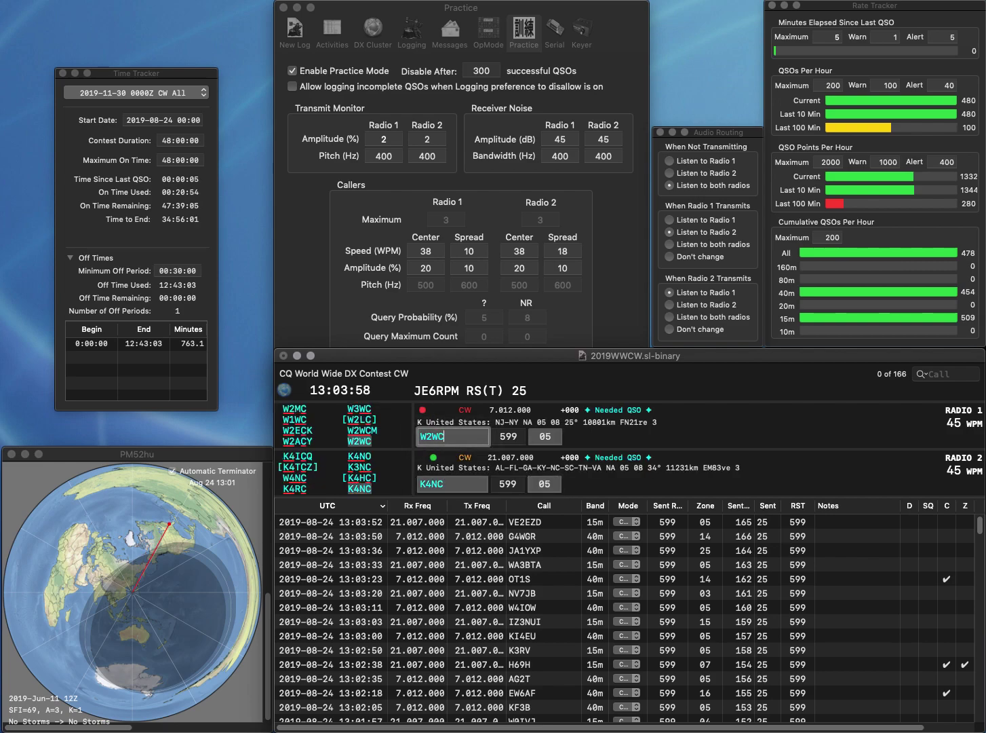
key(Tab)
key(Return)
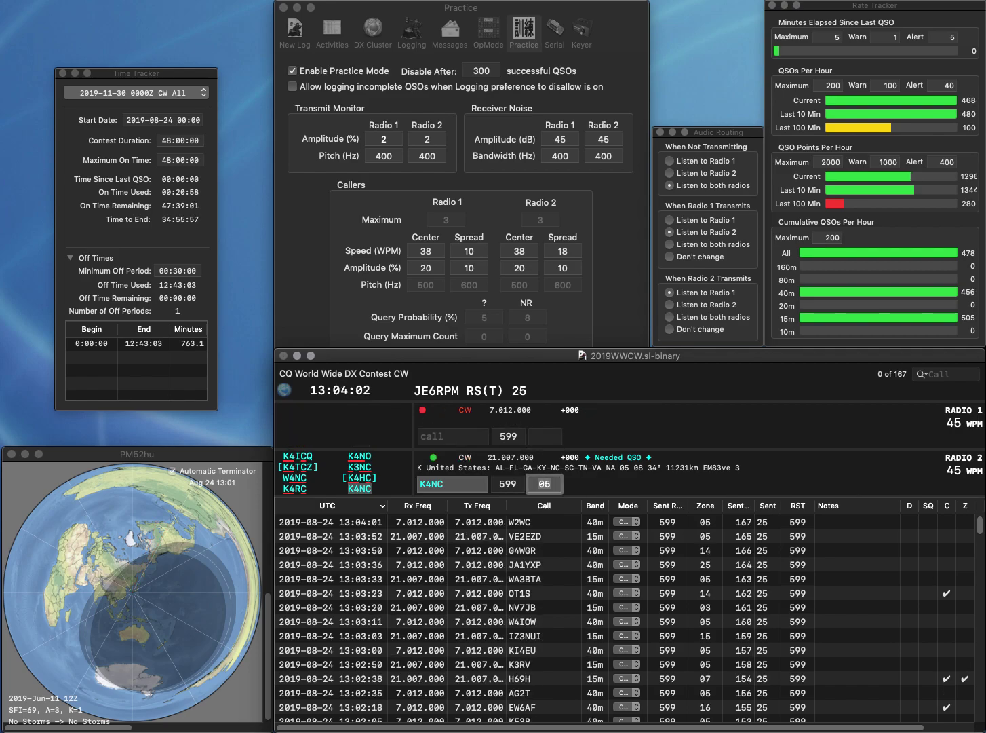
key(Return)
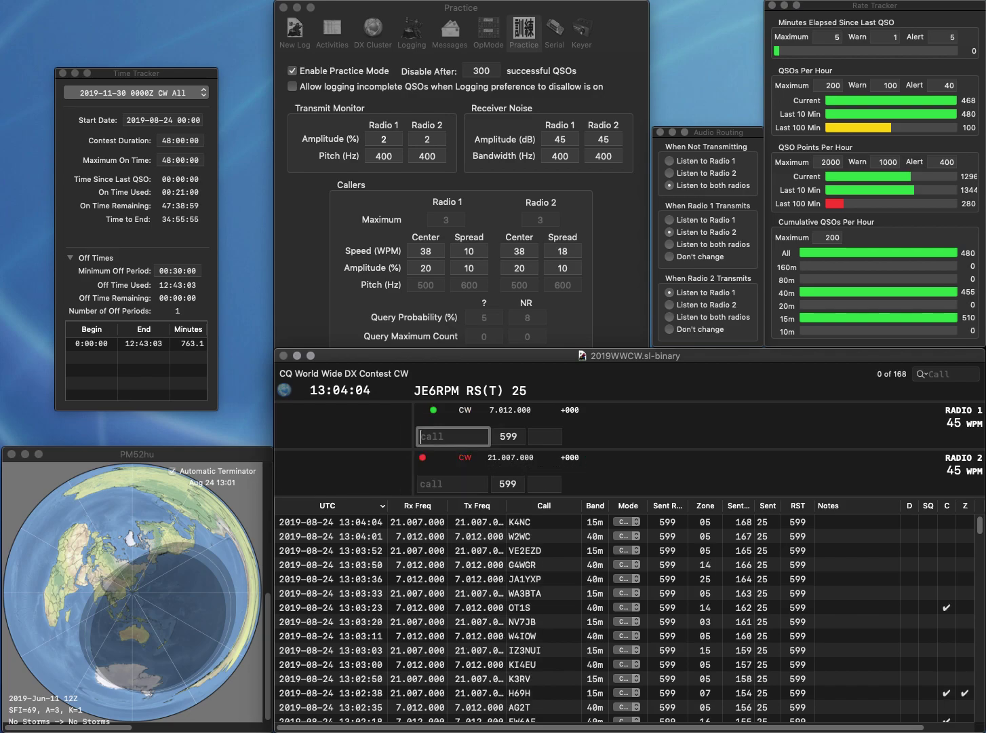
text(IZ0PAU)
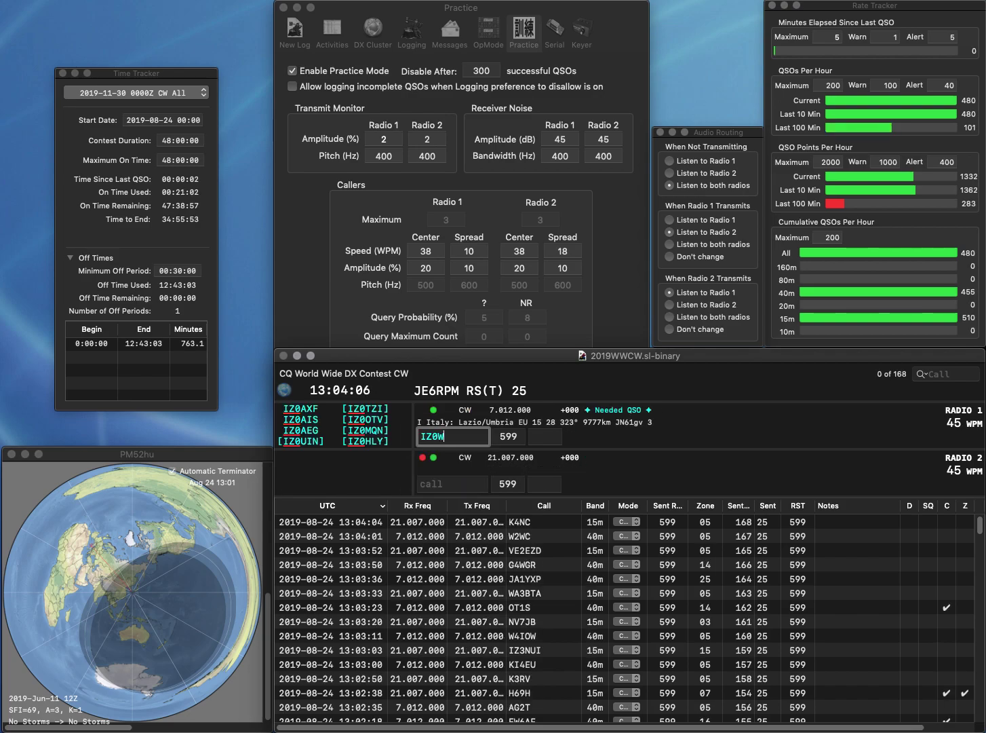
key(Return)
text(Q7FPD)
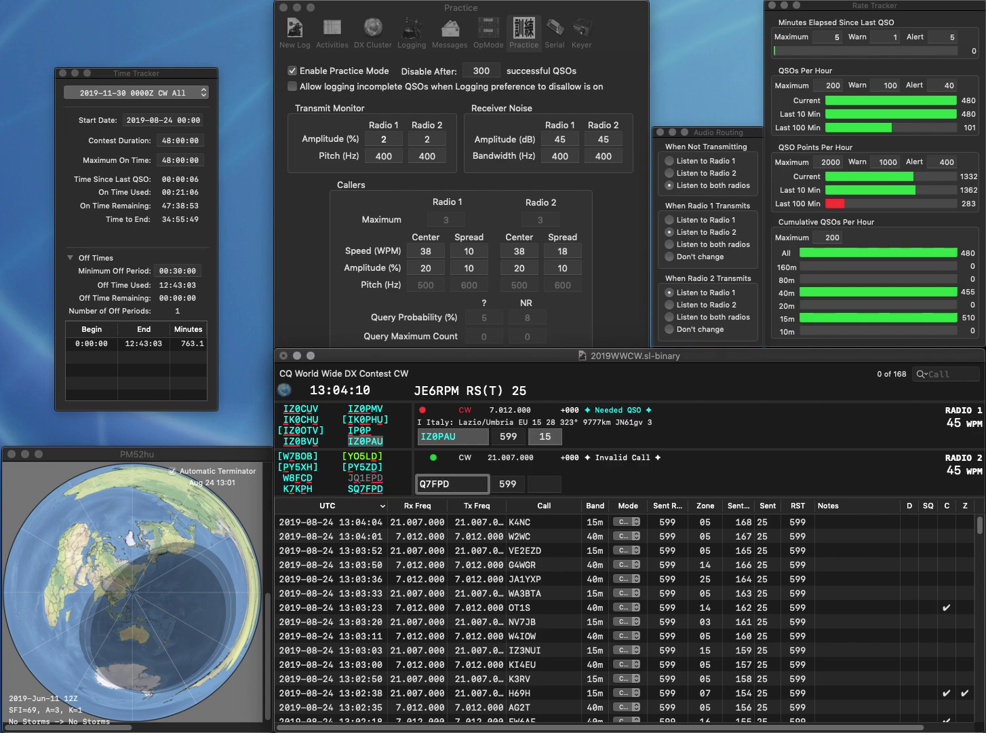
key(Home)
text(S)
key(Return)
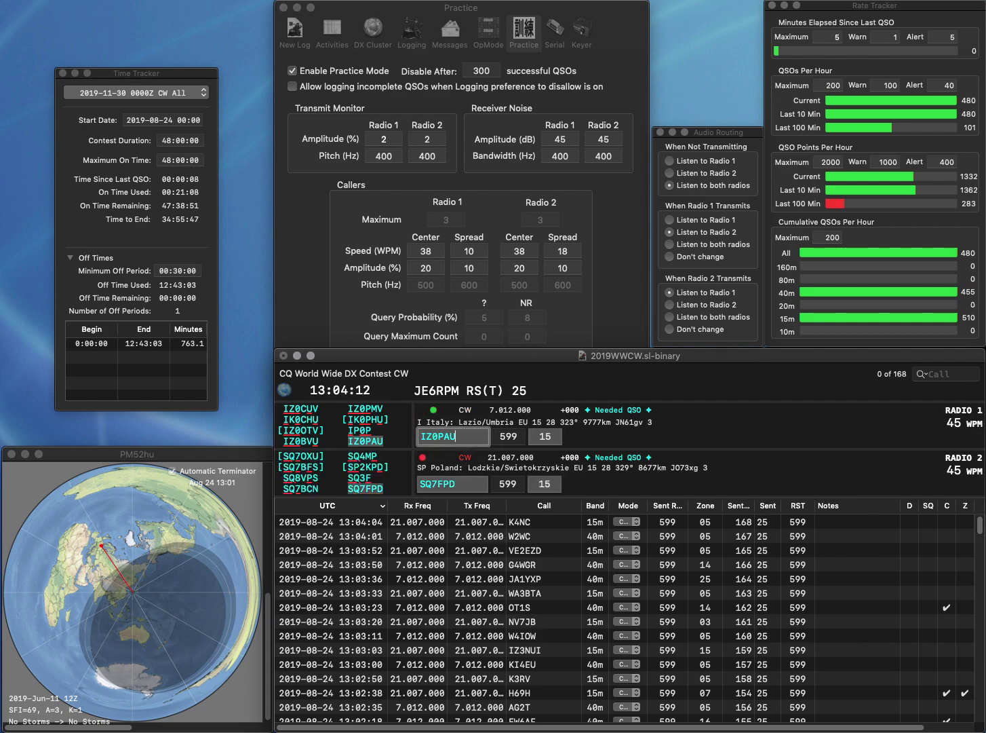
key(Return)
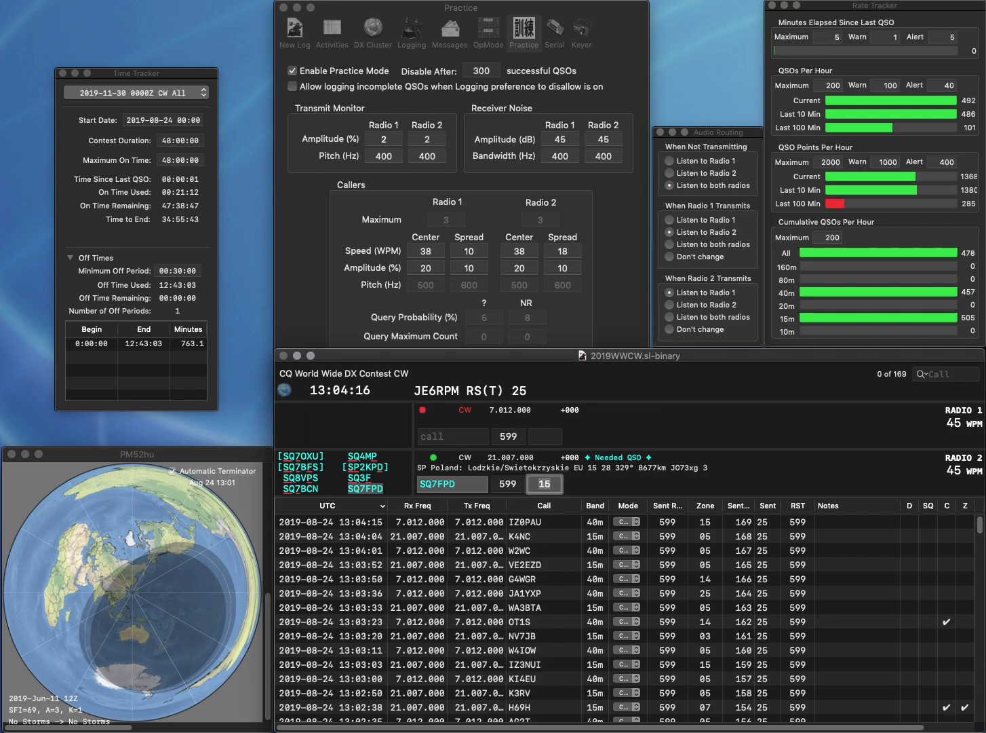
key(Return)
text(UA6AH)
key(Return)
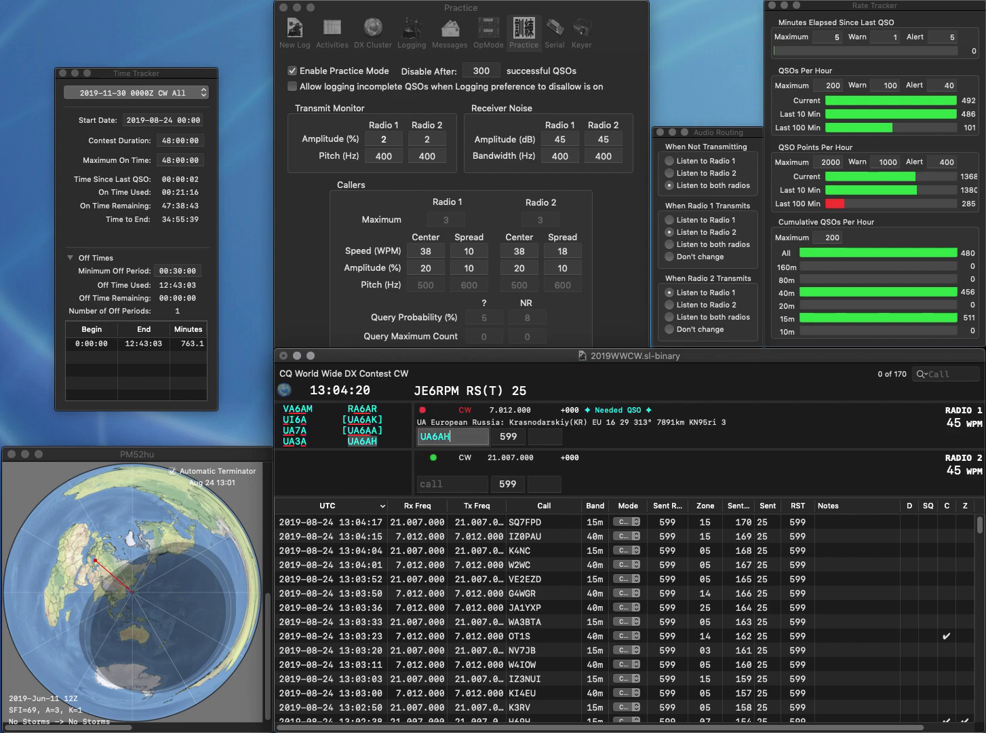
text(WF)
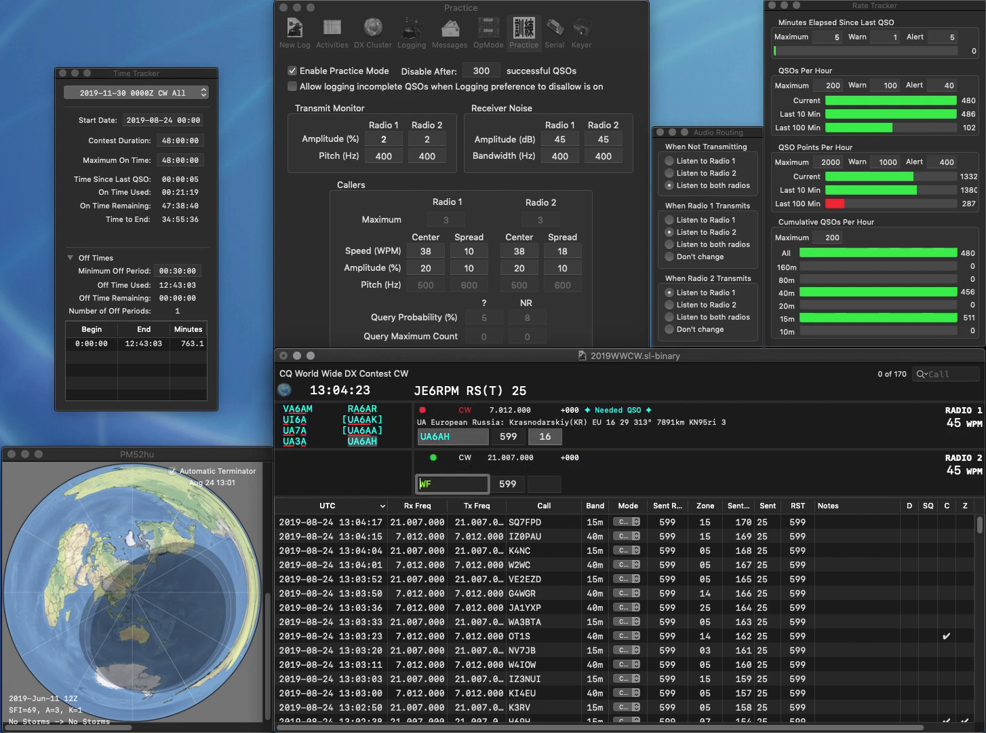
key(Return)
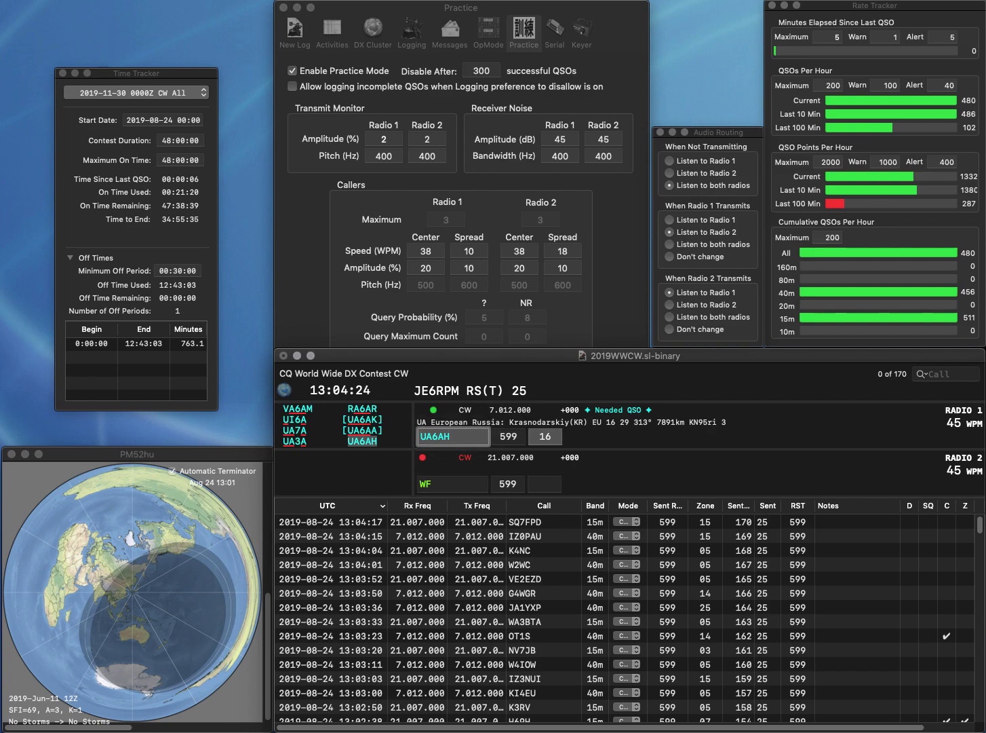
key(Return)
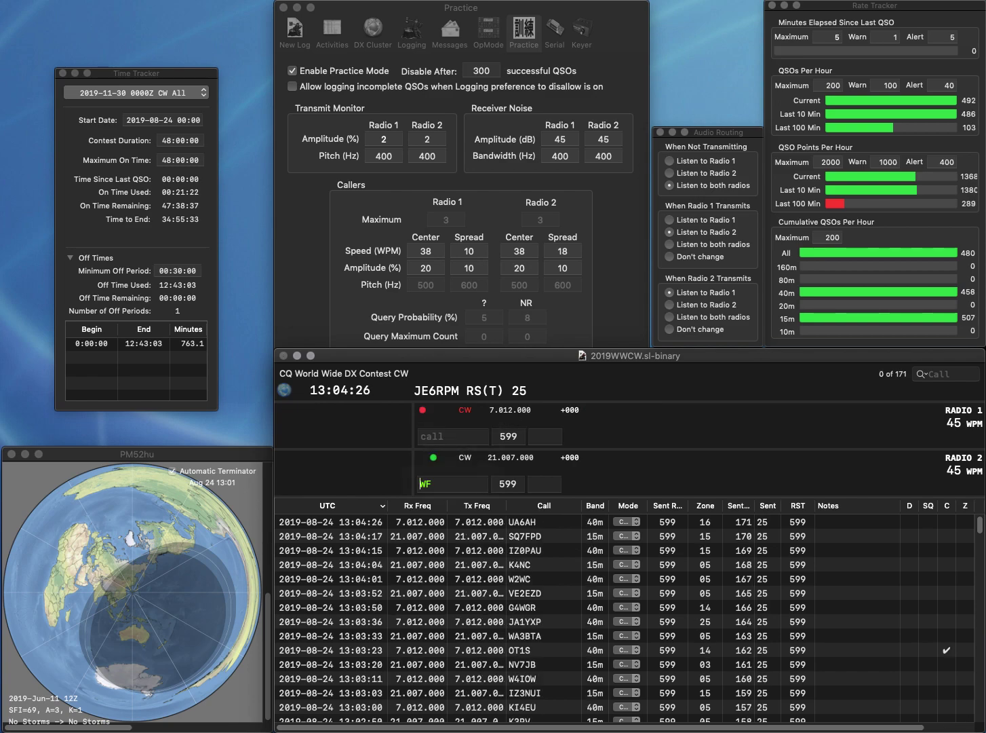
Extend the Radio 2 call sign to WBWGF and send it, and send the partial call sign JM on Radio 1.
text(WB1)
key(BackSpace)
key(Right)
text(G)
key(Return)
text(J)
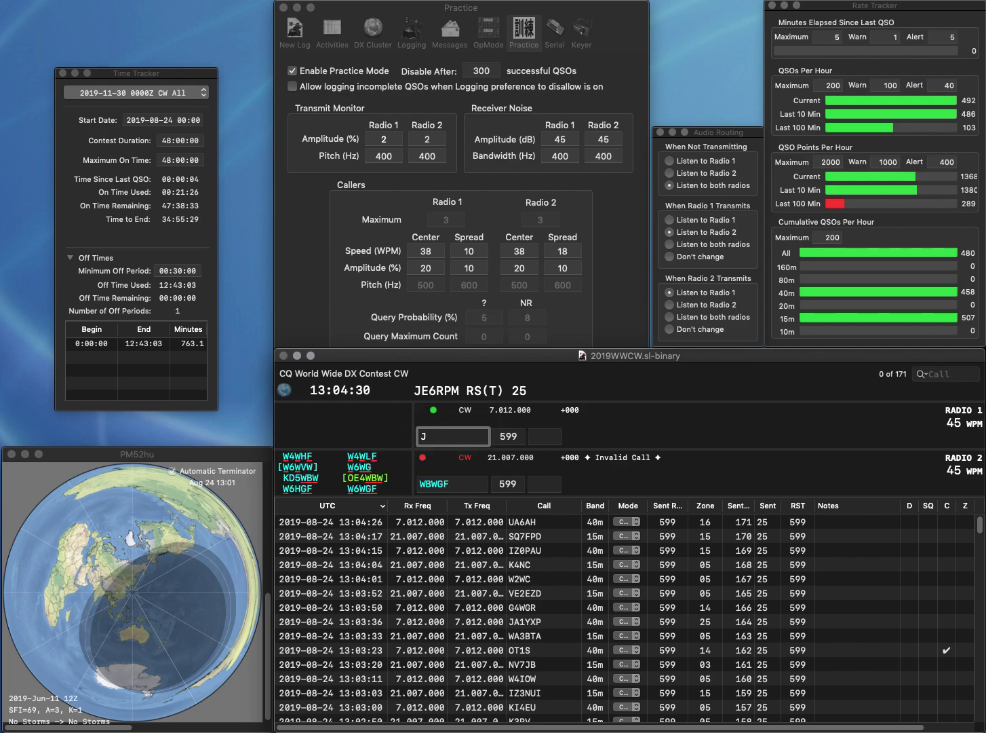
text(M)
key(Return)
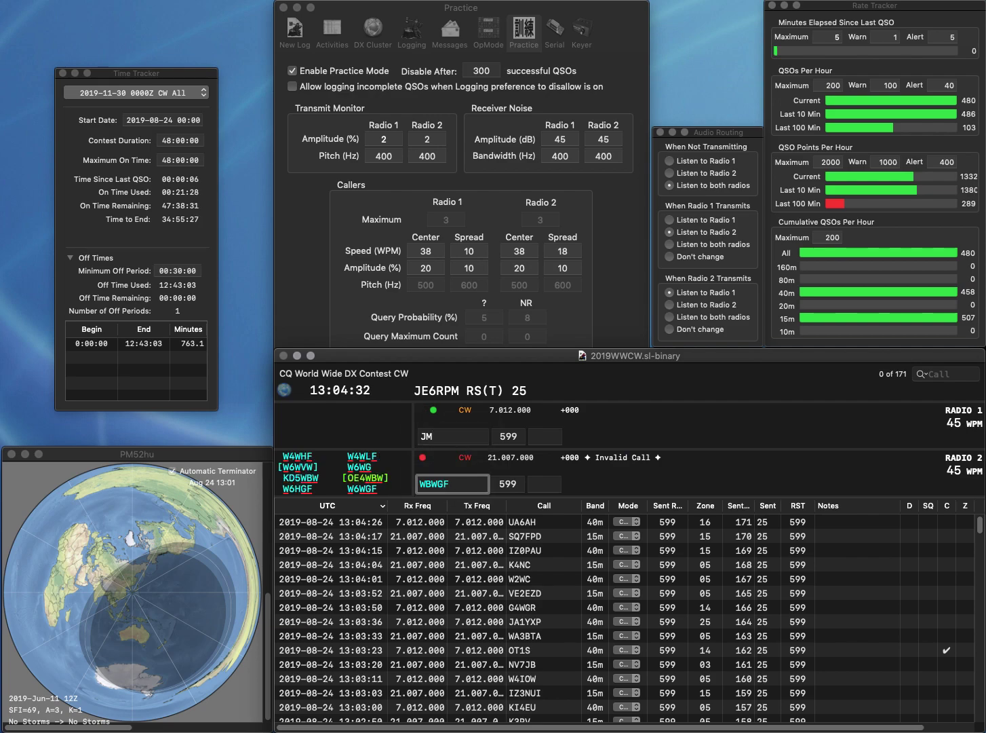
Correct the call signs to W6WGF on Radio 2 and D1M on Radio 1, and send both stations their exchange.
key(BackSpace)
text(6)
key(Return)
key(Left)
key(Left)
text(D1)
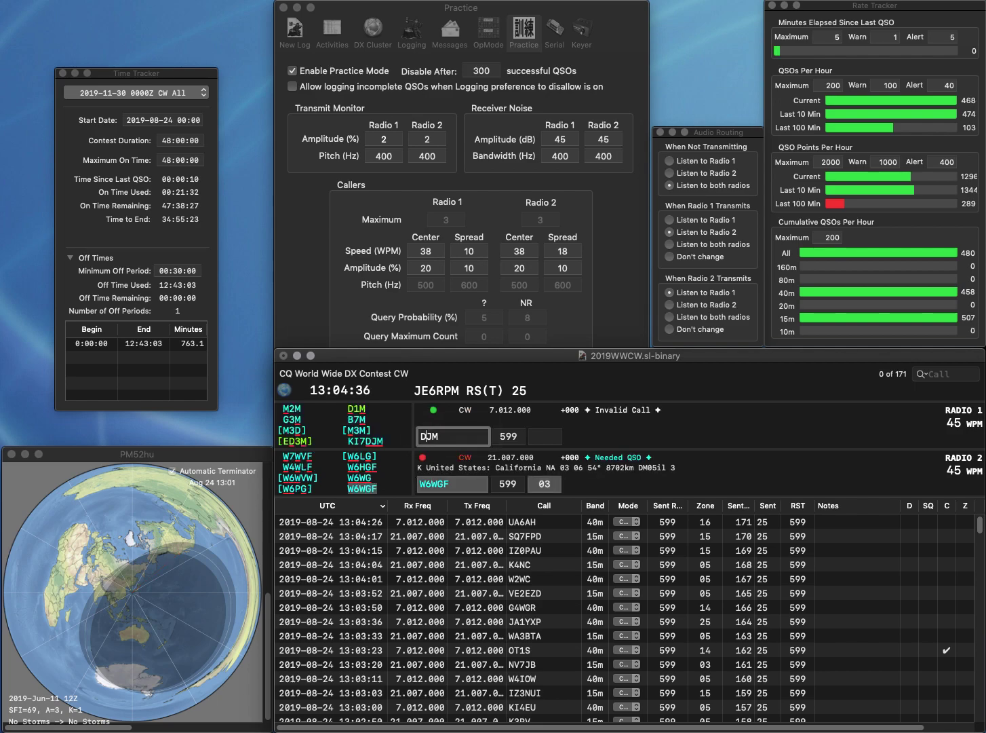
key(Delete)
key(Return)
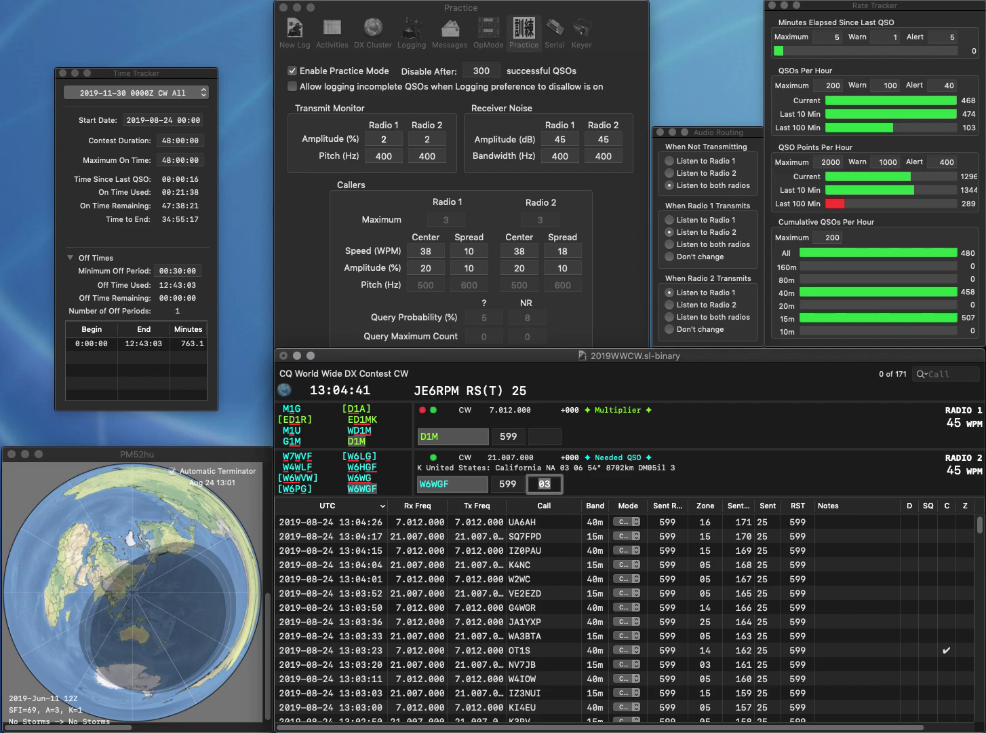
Log W6WGF on Radio 2, and log D1M on Radio 1 with zone 0.
key(Return)
text(0)
key(Return)
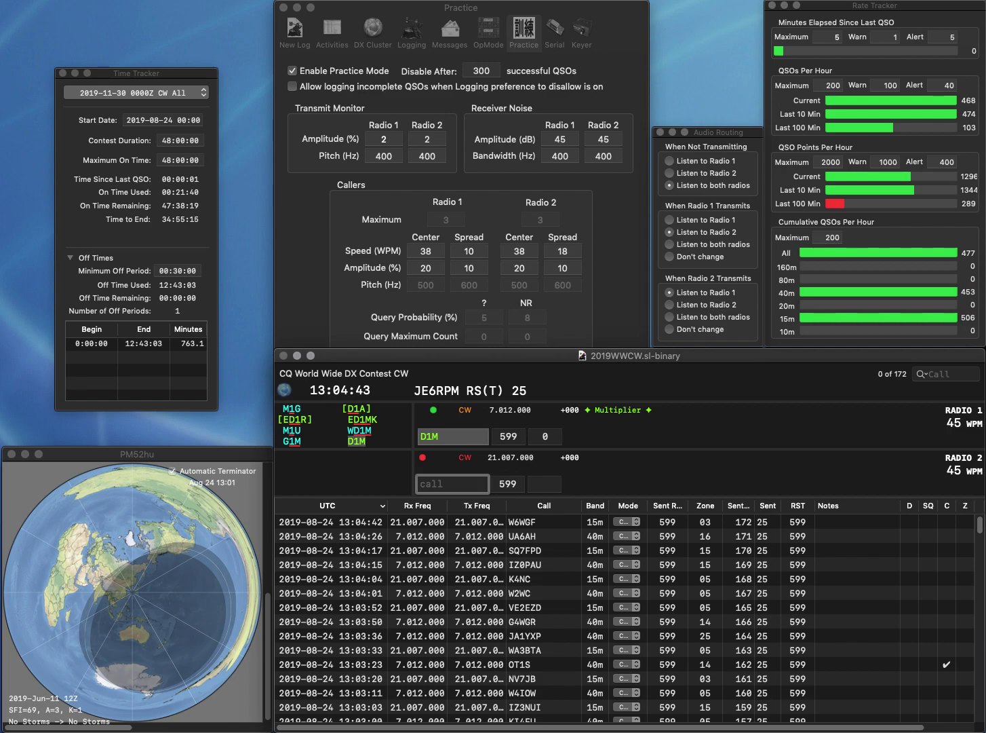
Enter V21DP on Radio 2 and N8DRO on Radio 1, and send each station its exchange.
text(V)
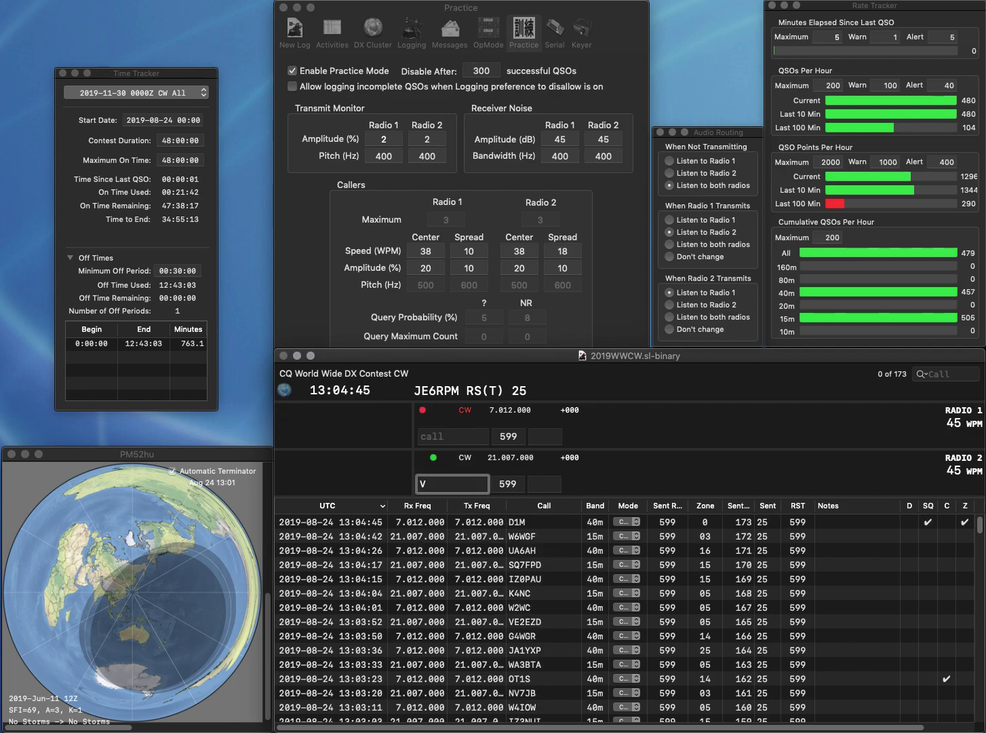
text(21DP)
key(Return)
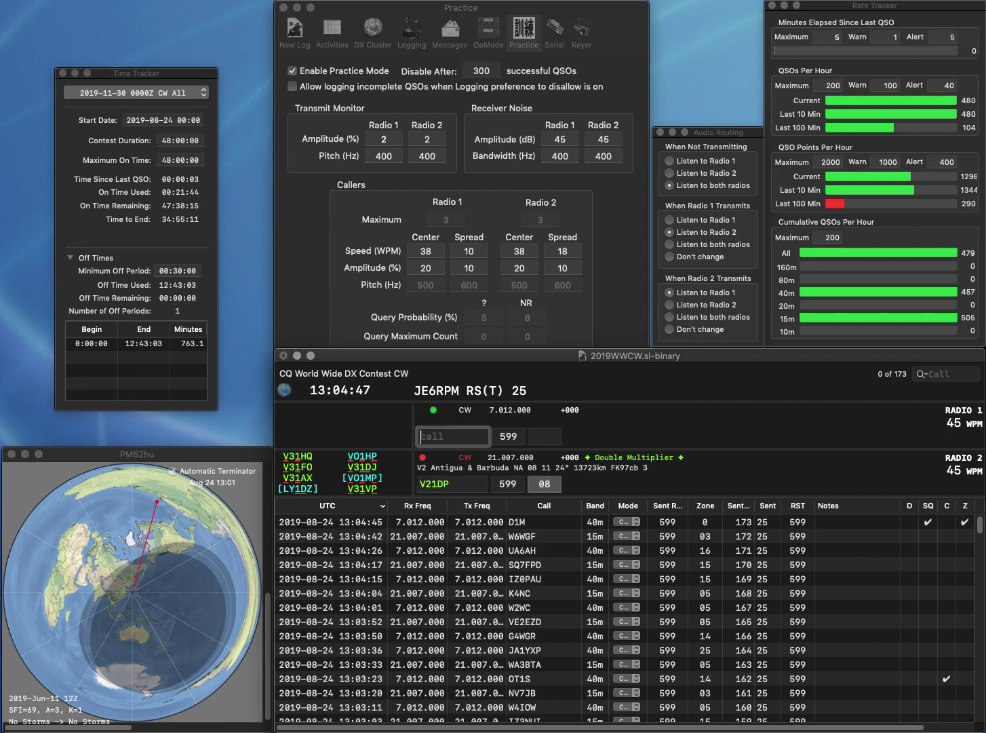
text(7DRO)
key(Delete)
text(N8DRO)
key(Return)
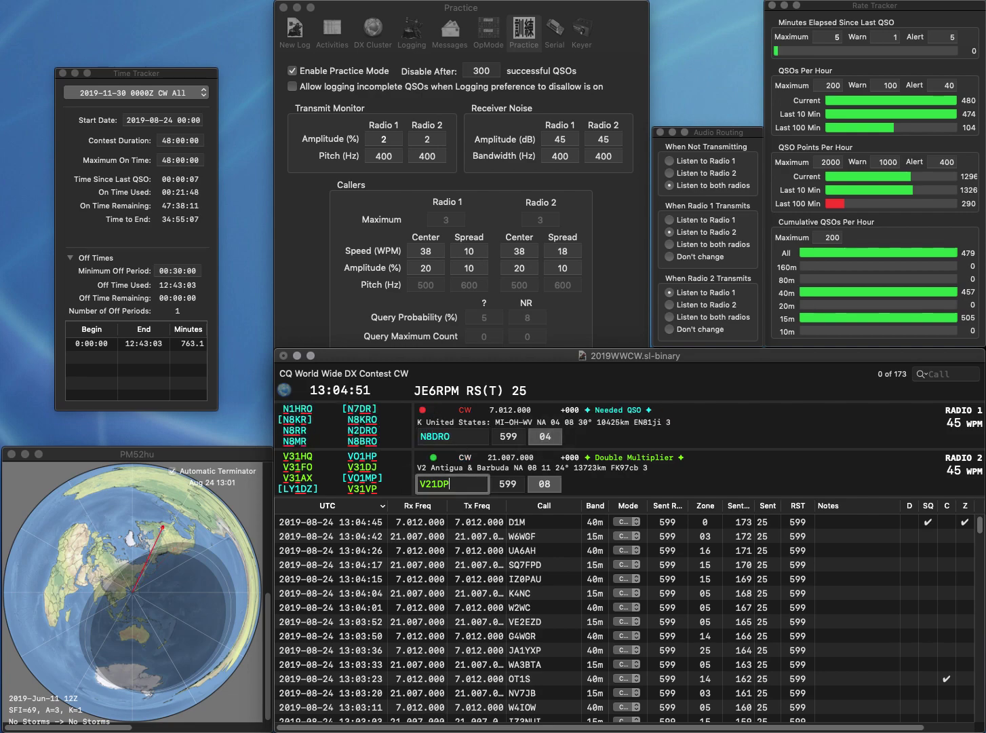
Correct the Radio 2 call sign to V31DJ and resend its exchange.
key(BackSpace)
text(3)
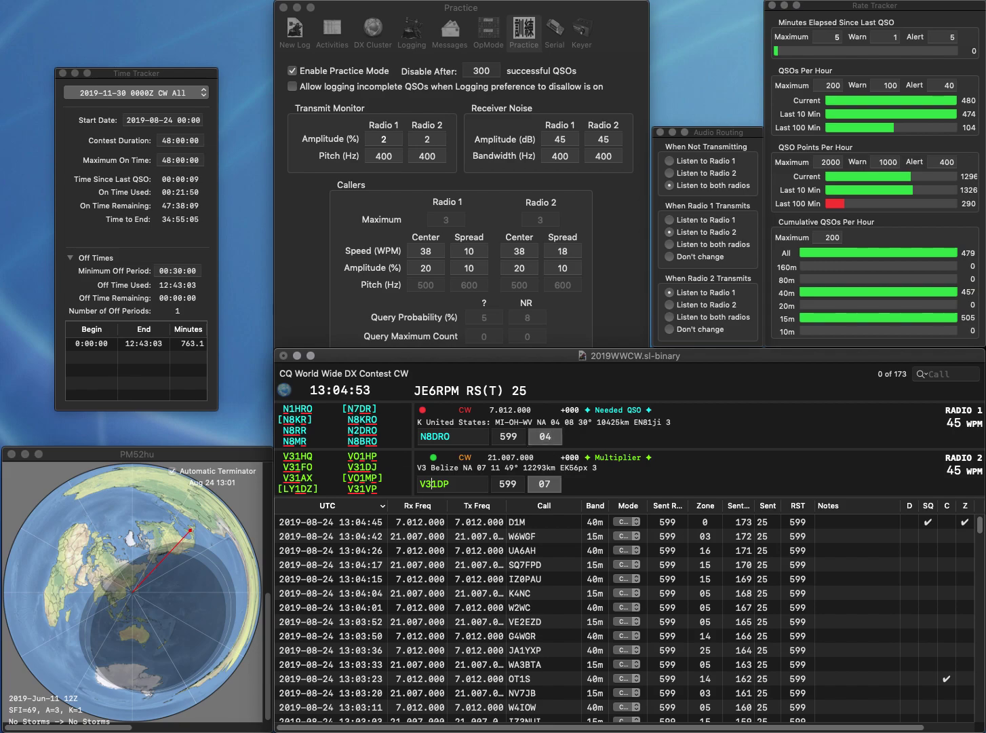
key(Right)
key(Right)
key(Right)
key(BackSpace)
text(J)
key(Return)
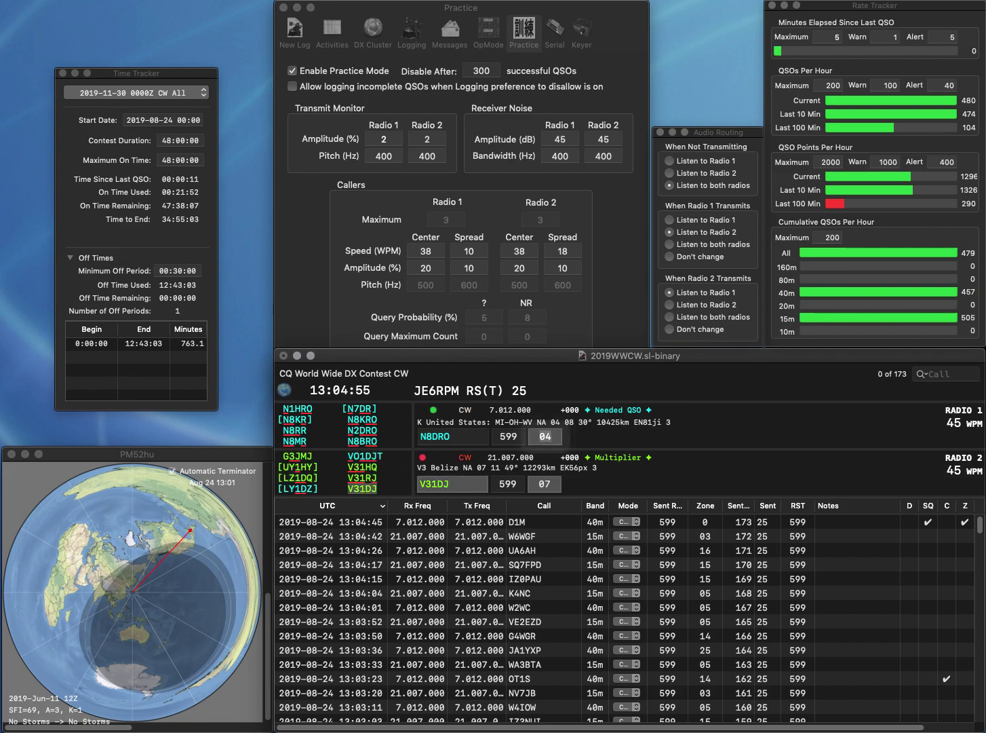
key(Tab)
key(Delete)
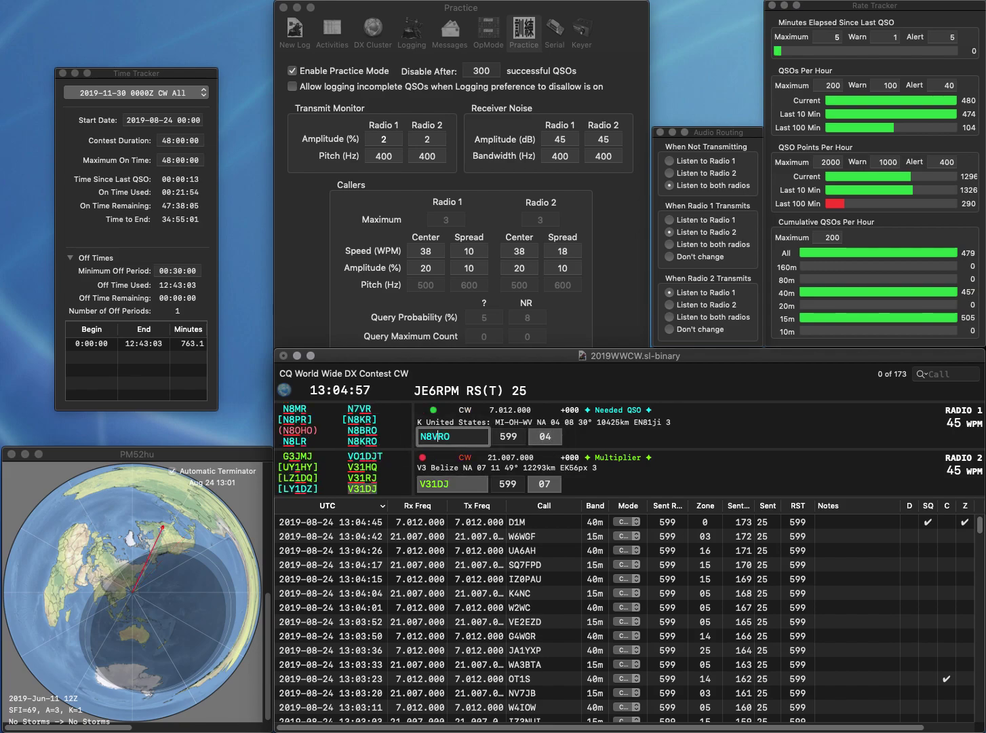
text(B)
key(Return)
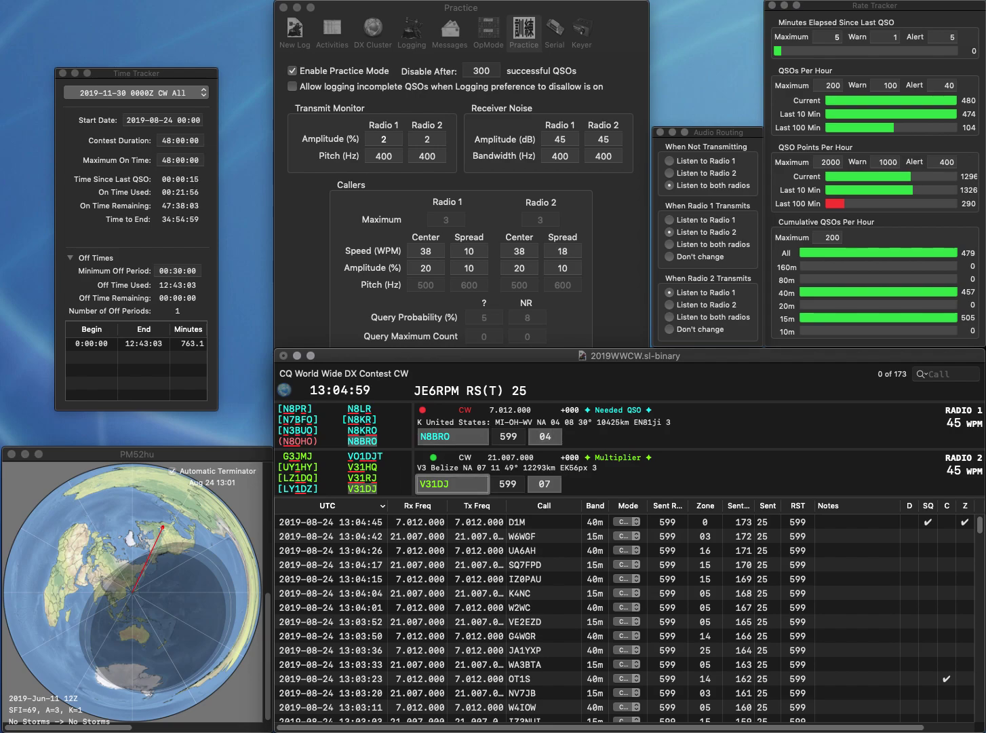
key(Return)
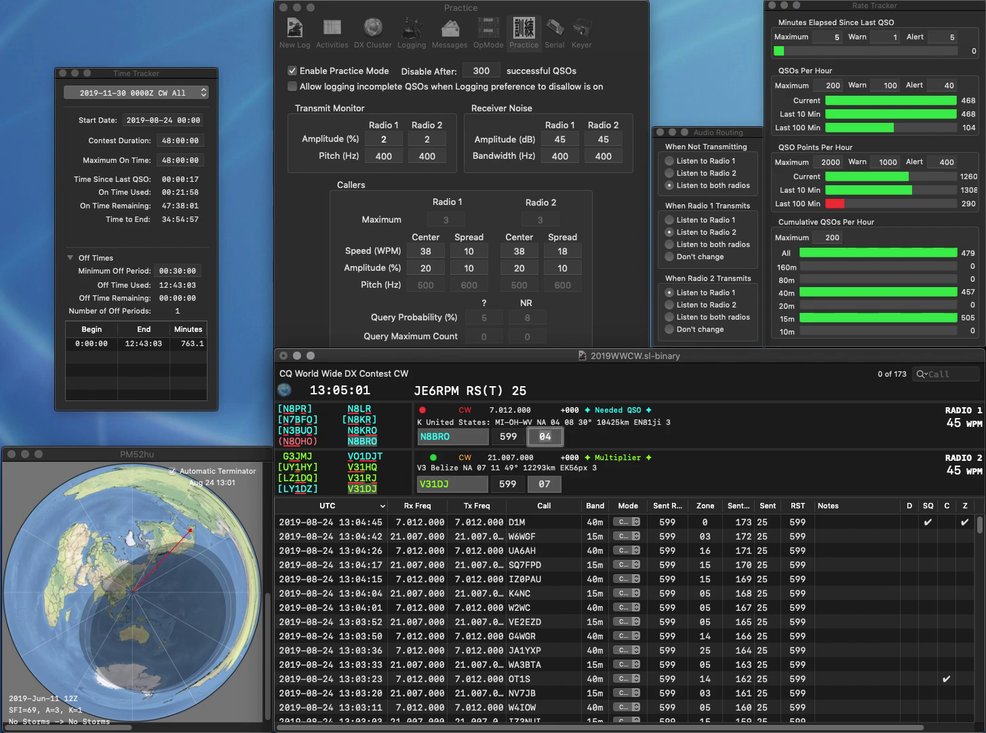
key(Return)
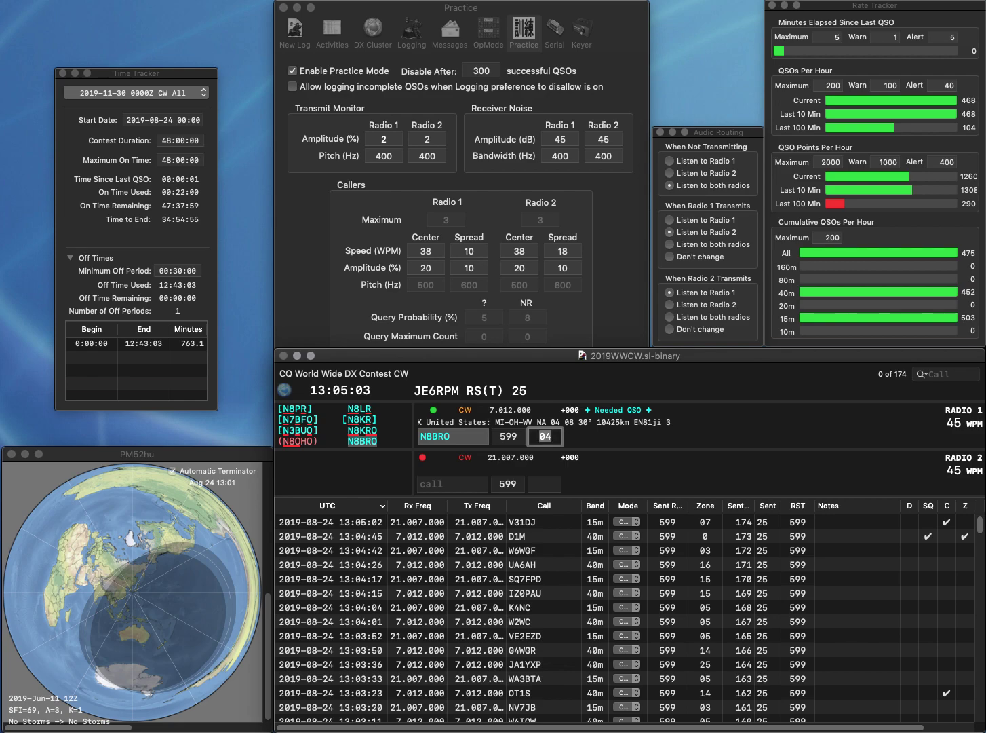
text(K8DJR)
key(Return)
text(JH6QFJ)
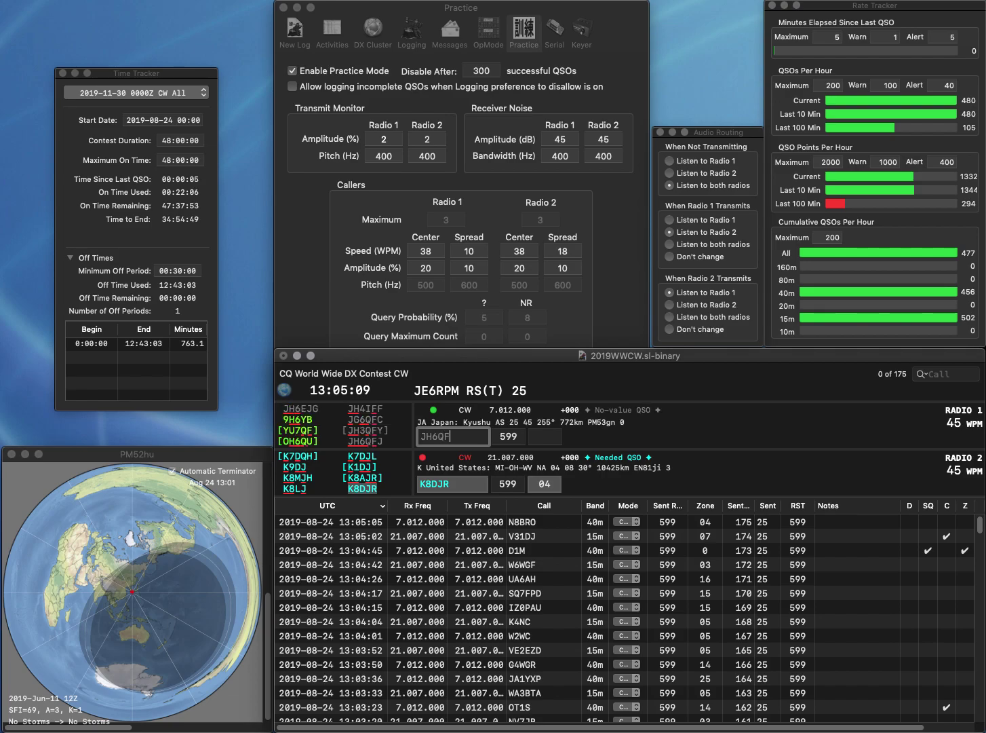
key(Return)
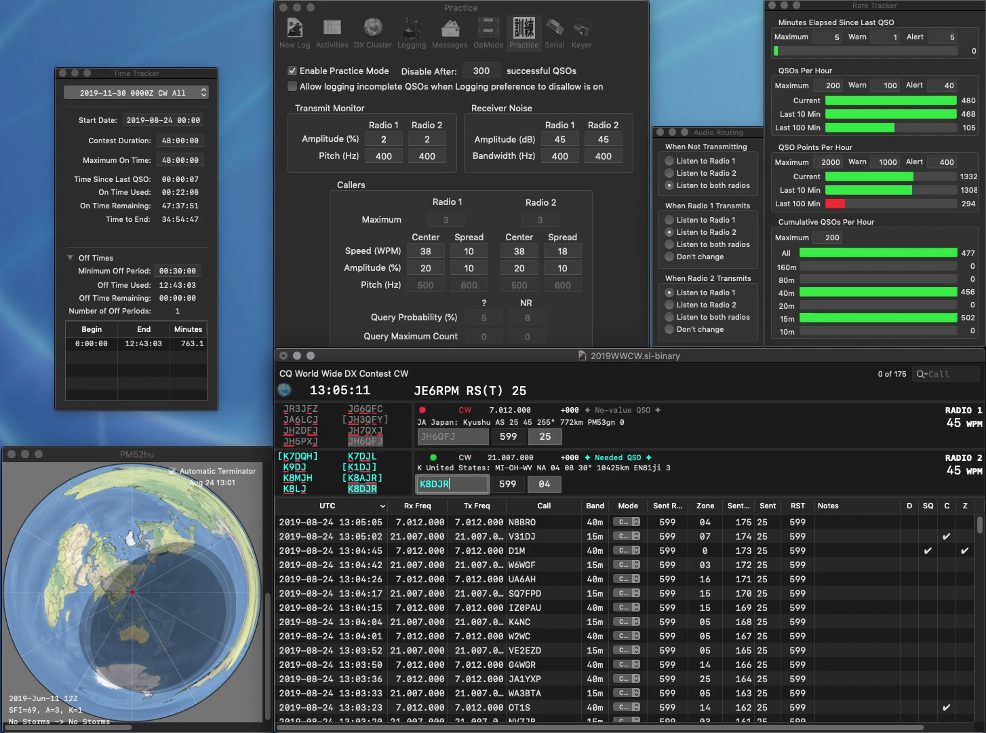
key(Return)
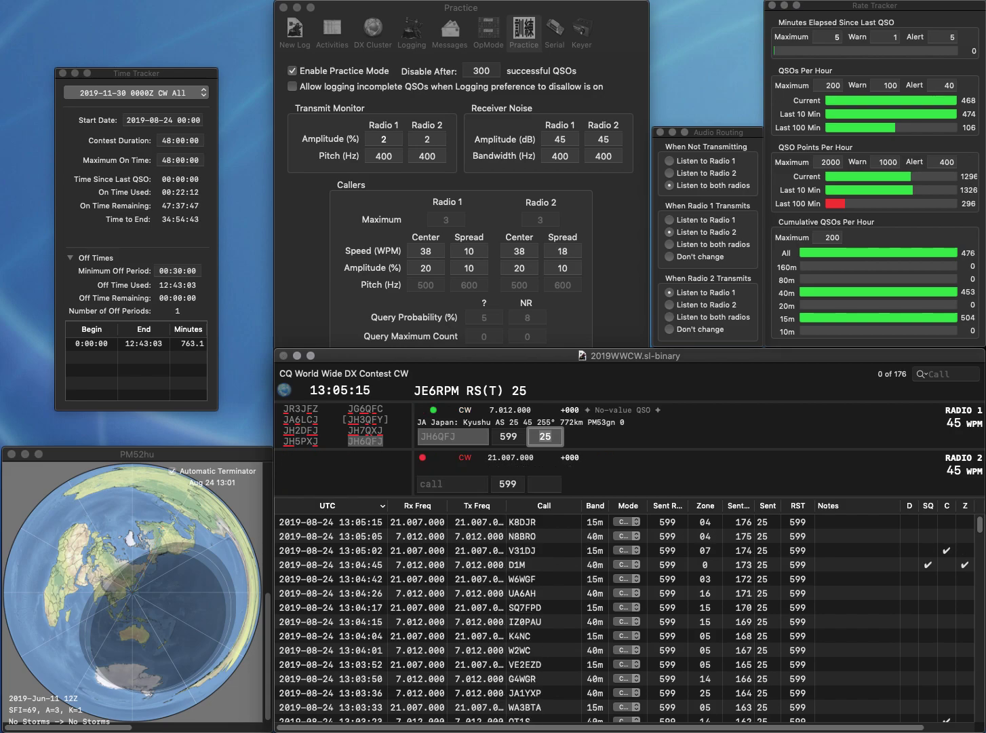
key(Return)
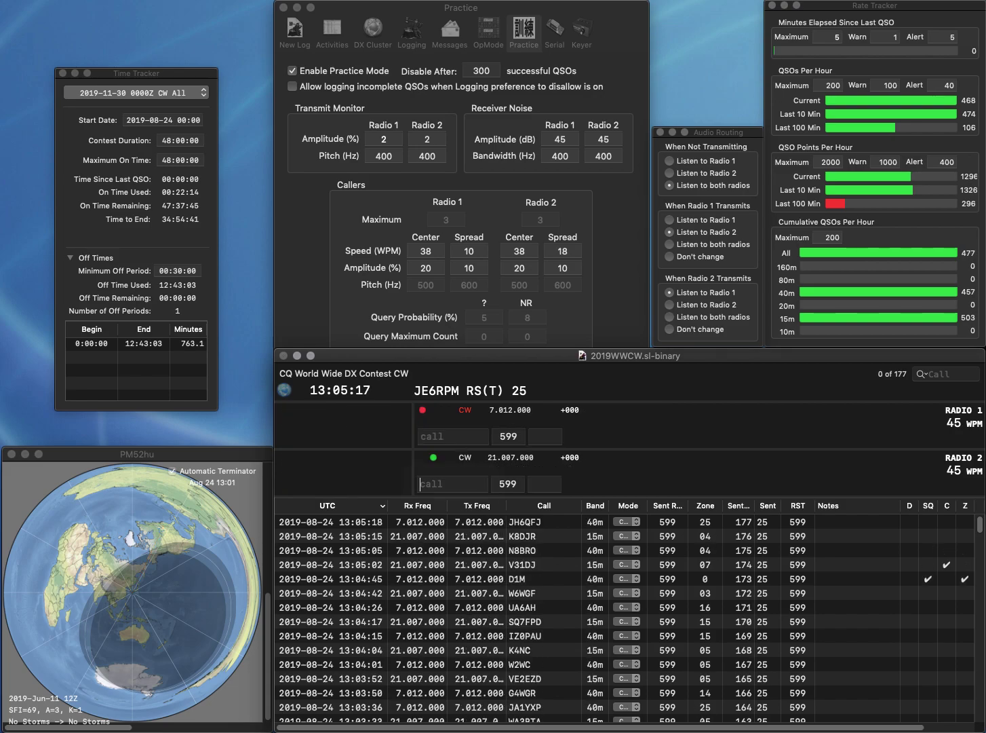
text(AB9TA)
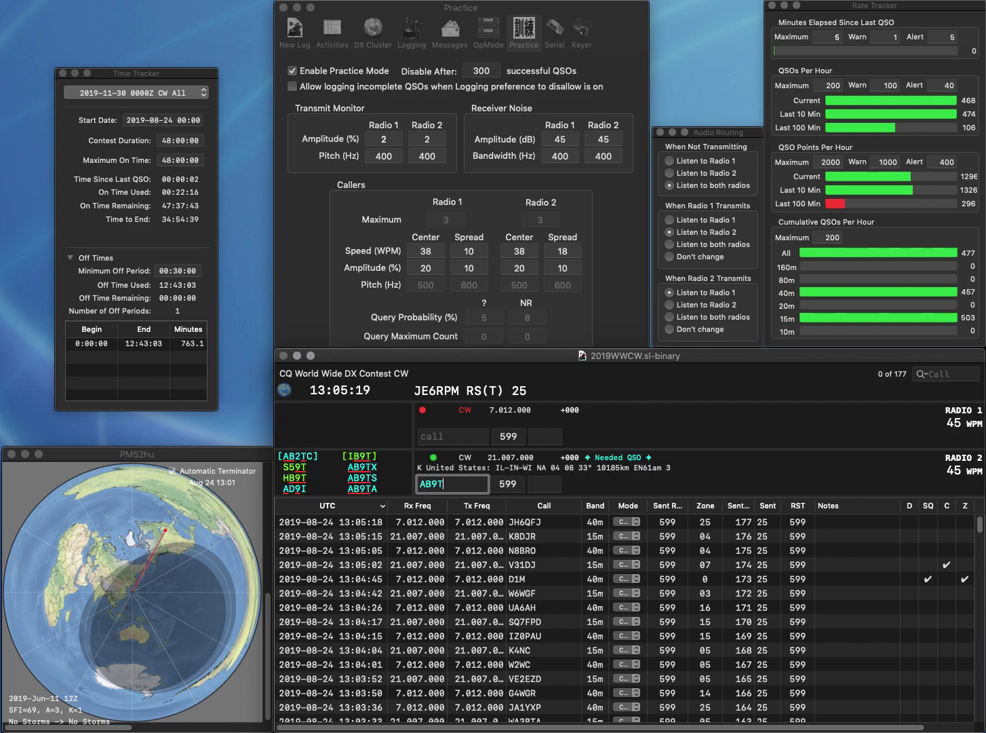
key(Return)
text(VE3WLL)
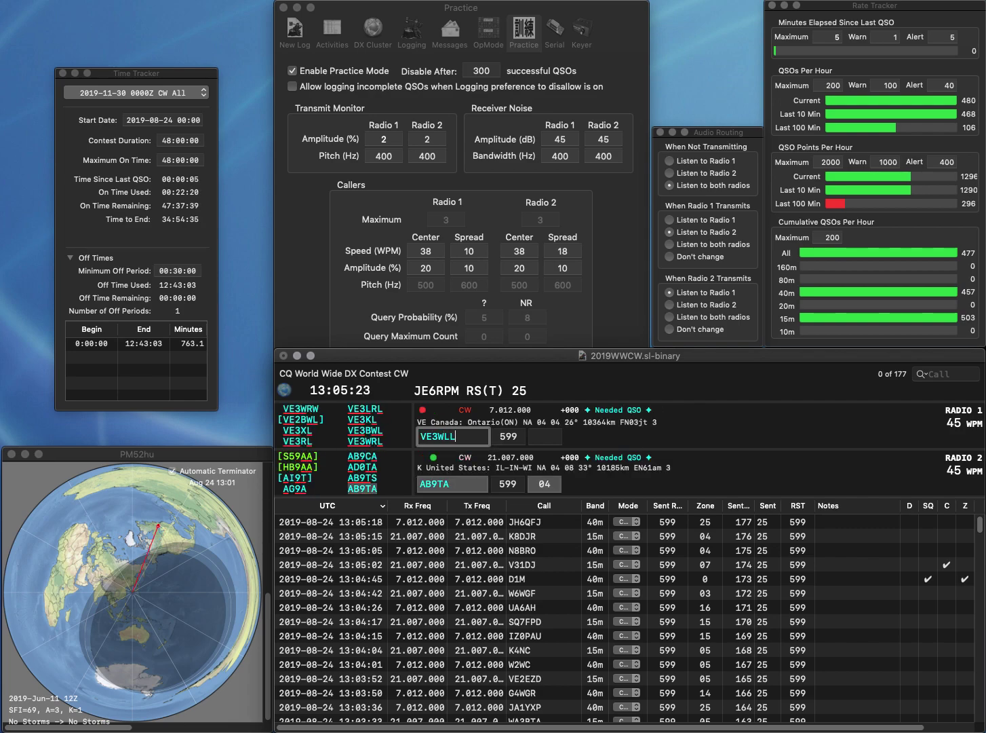
key(Return)
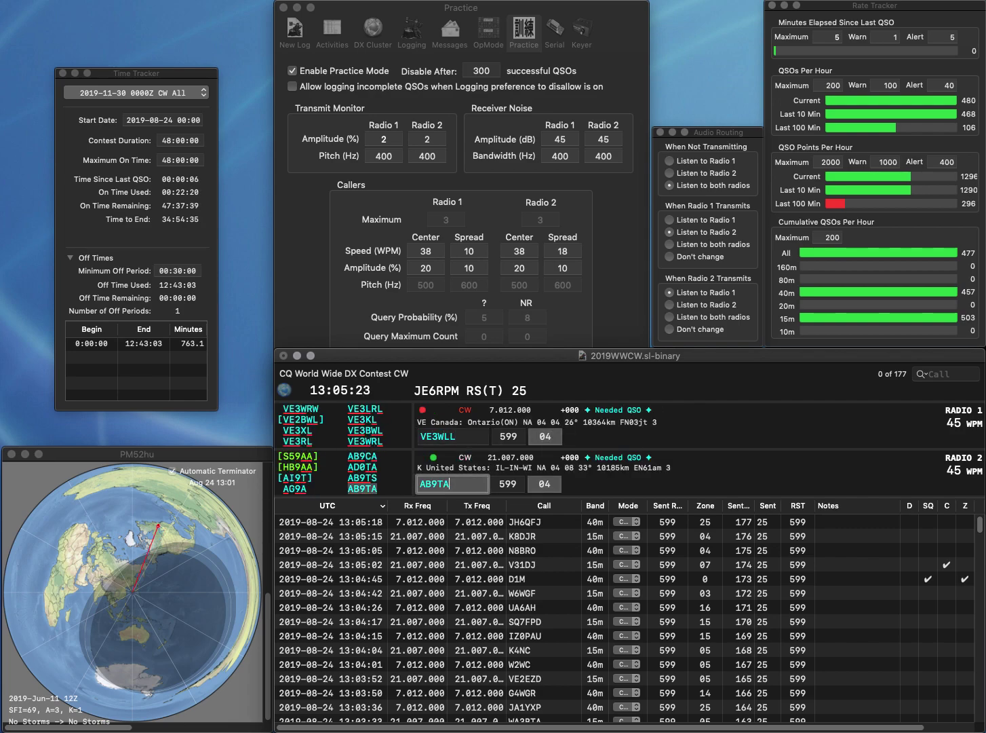
key(Return)
key(space)
key(Left)
key(BackSpace)
text(R)
key(Return)
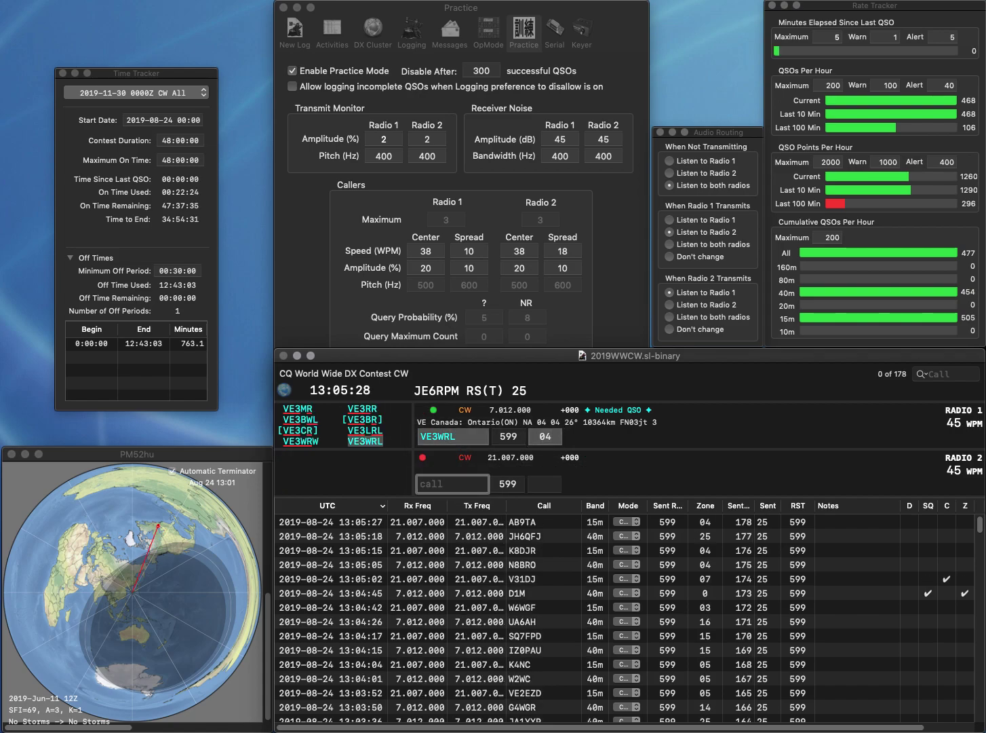
Enter CT7AIX on Radio 2, send its exchange, and log VE3WRL and CT7AIX.
text(CT7AIX)
key(Return)
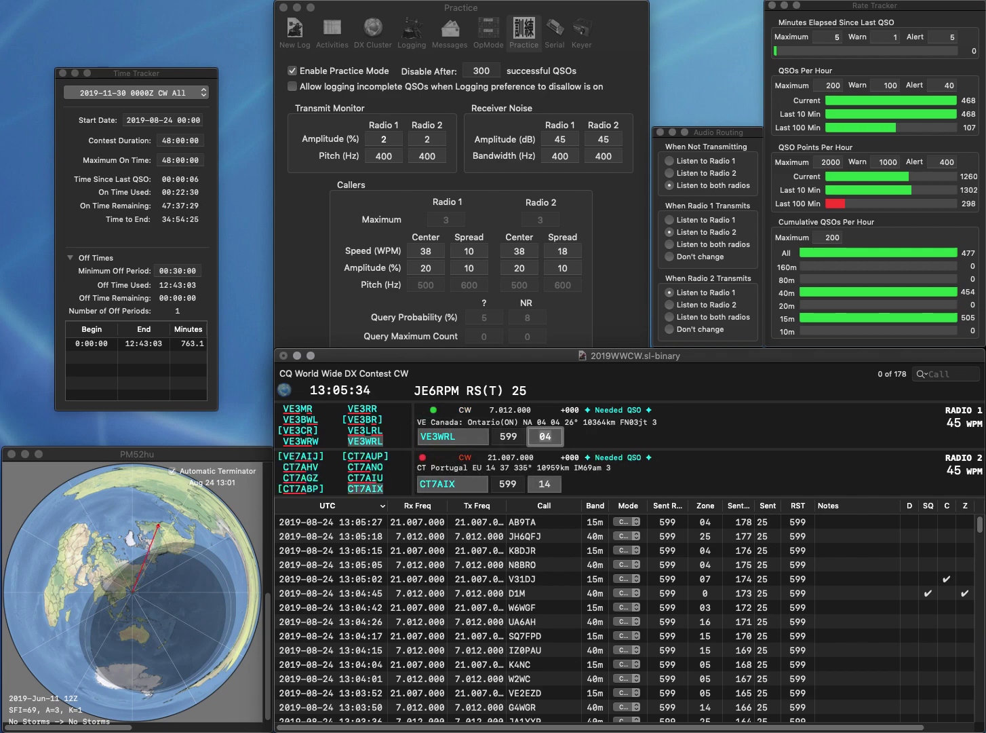
key(Return)
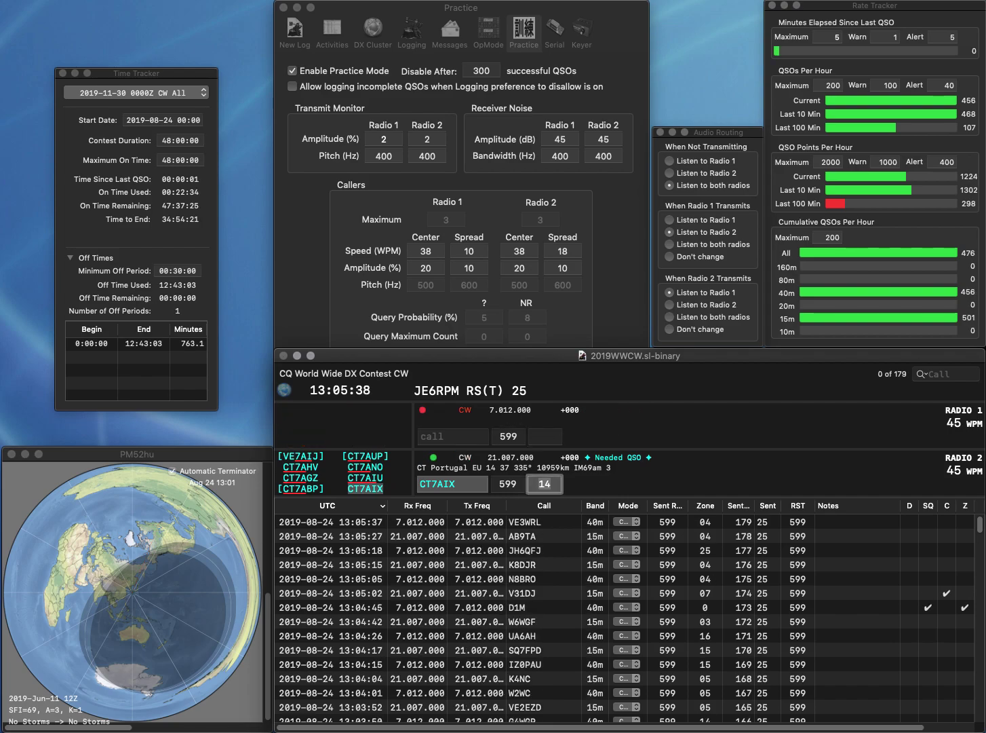
key(Return)
text(M0UWK)
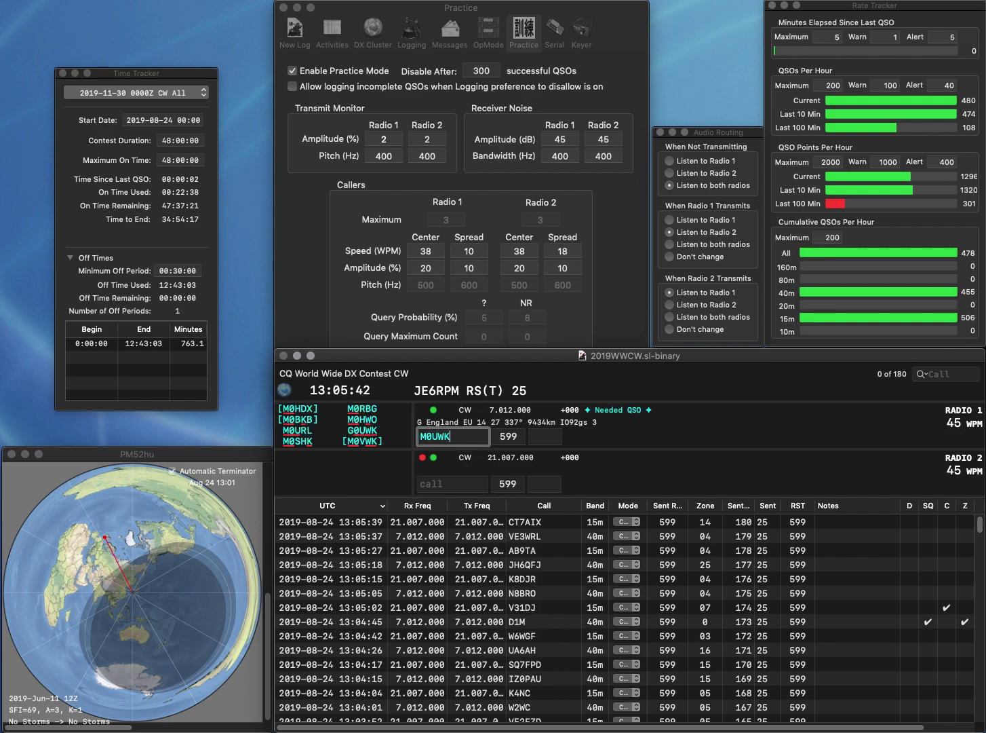
key(Return)
text(OH2)
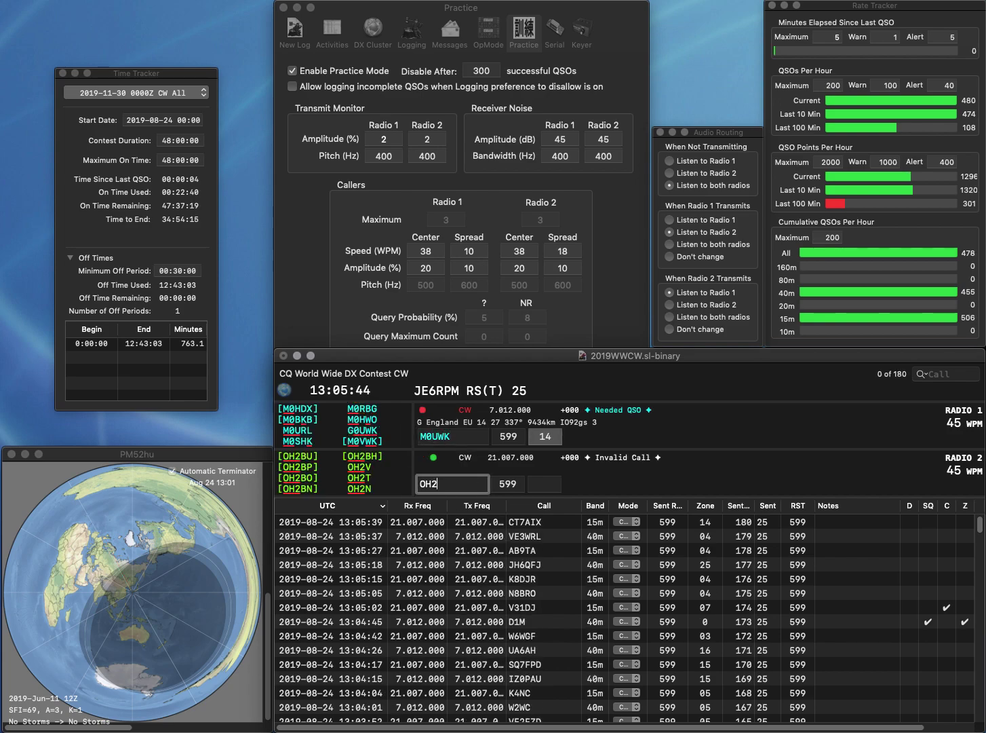
text(LU)
key(Return)
Correct the Radio 1 call sign to M0VWK and resend its exchange.
key(Left)
key(Left)
key(BackSpace)
text(V)
key(Return)
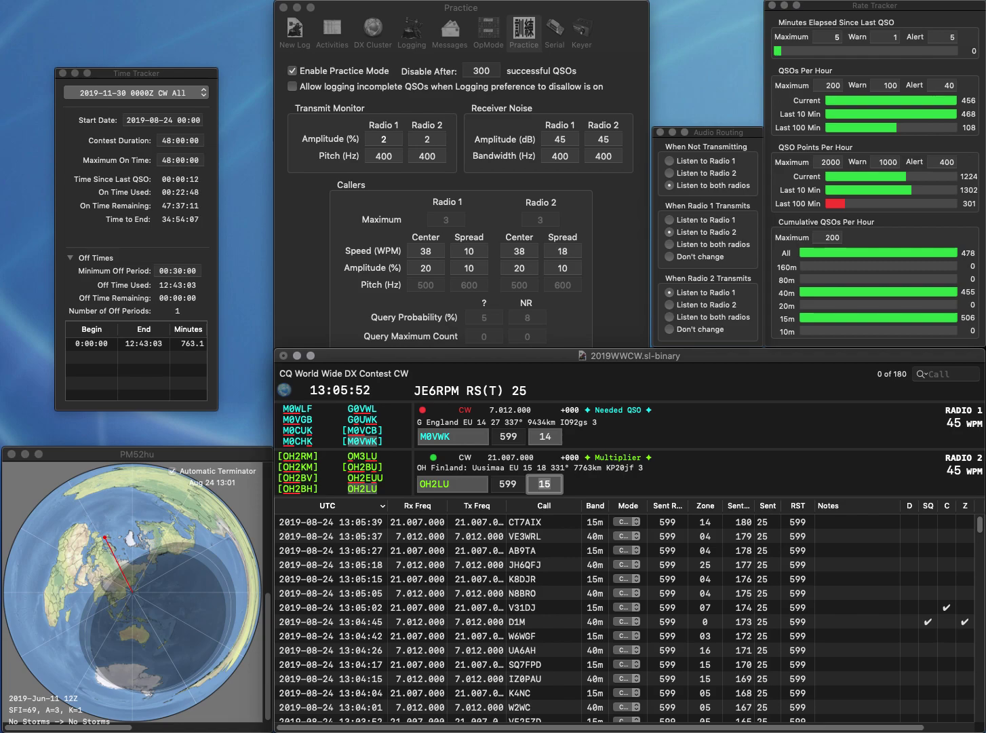
Log the OH2LU contact on Radio 2 and the M0VWK contact on Radio 1.
key(Return)
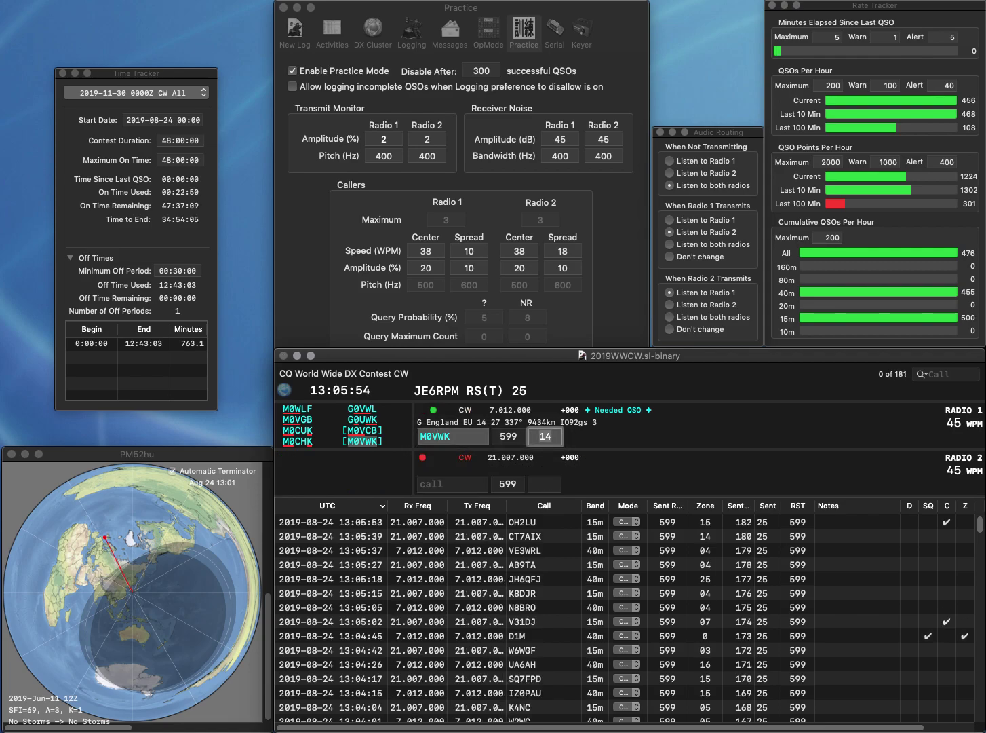
key(Return)
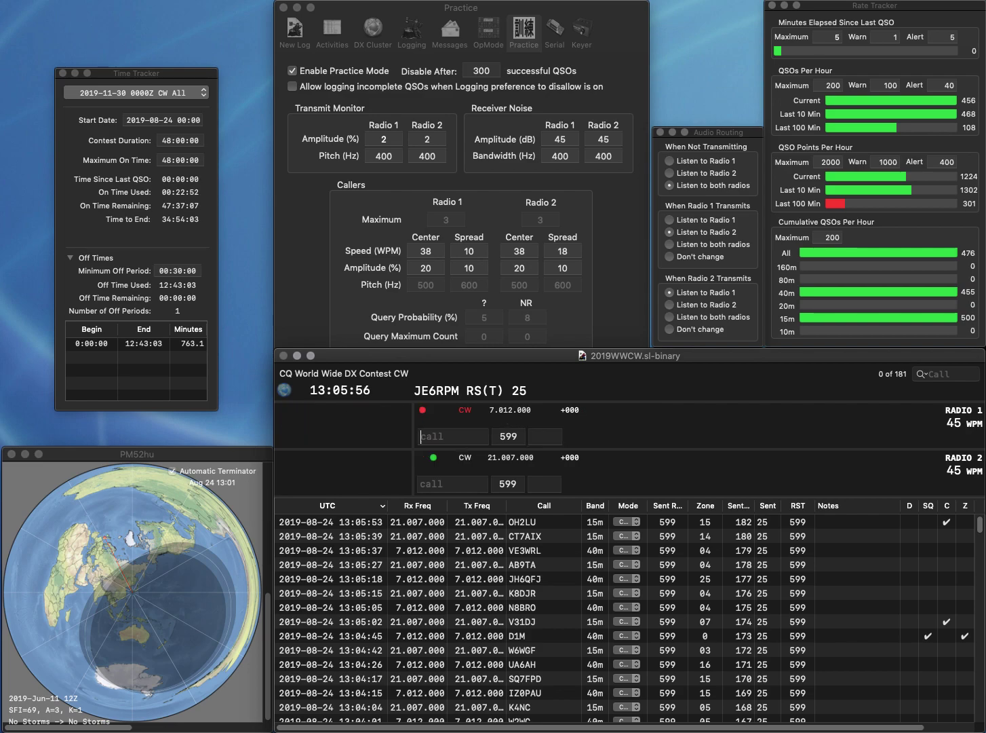
text(JS8IXX)
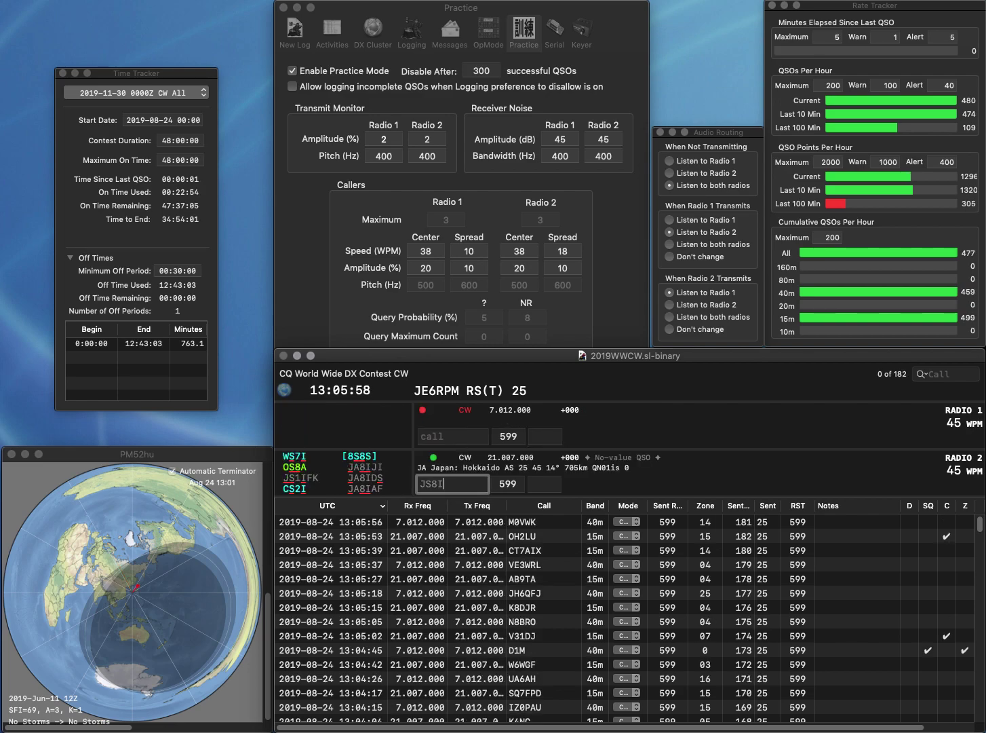
key(Delete)
text(H8IXX)
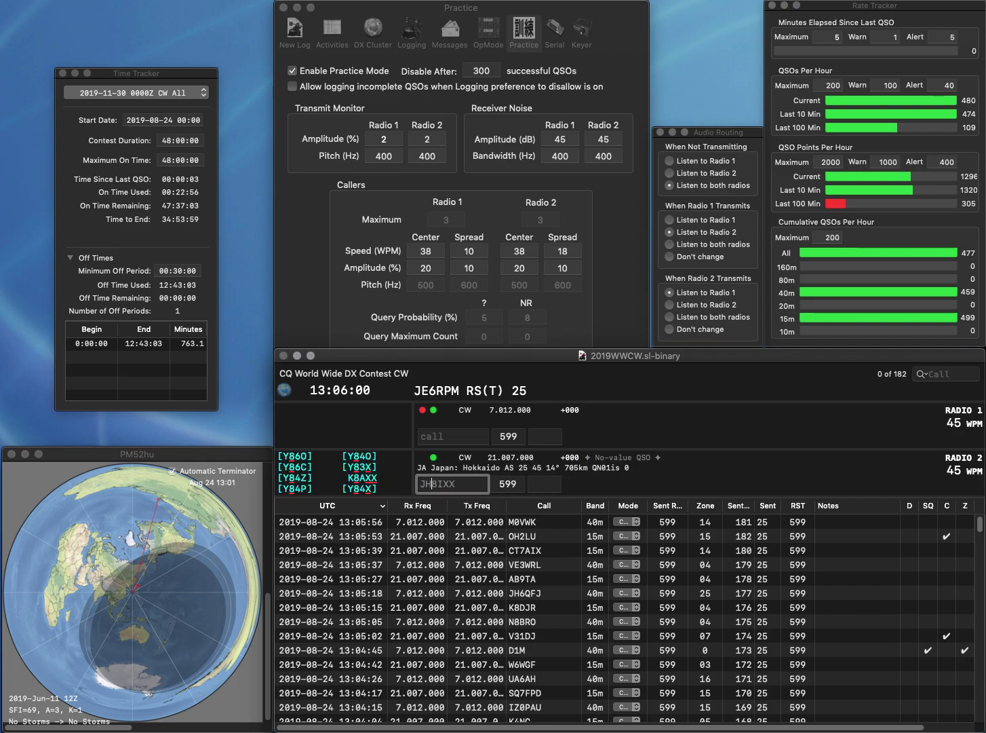
key(Return)
key(Return)
key(Return)
text(W8XD)
key(Return)
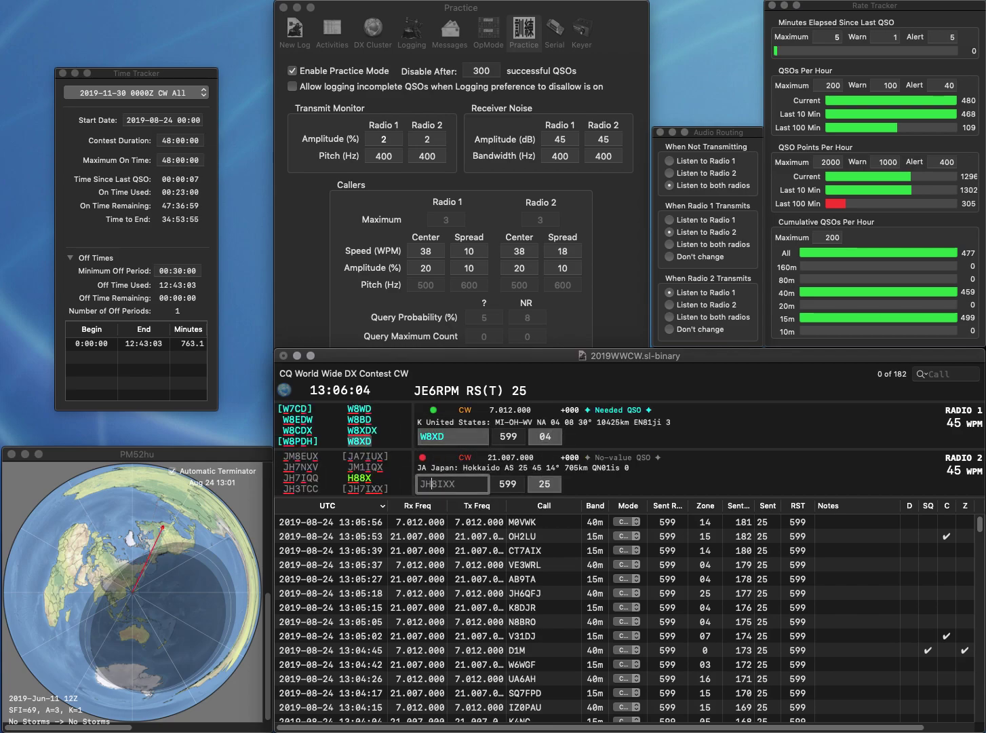
key(Left)
key(Left)
key(Left)
key(BackSpace)
text(7)
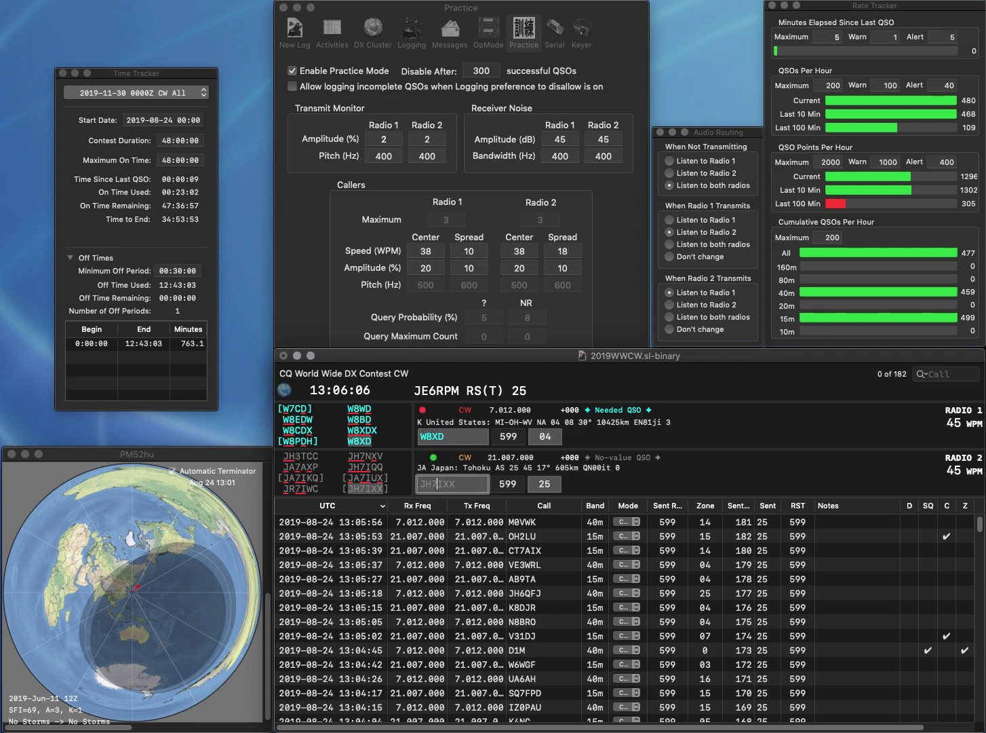
key(Return)
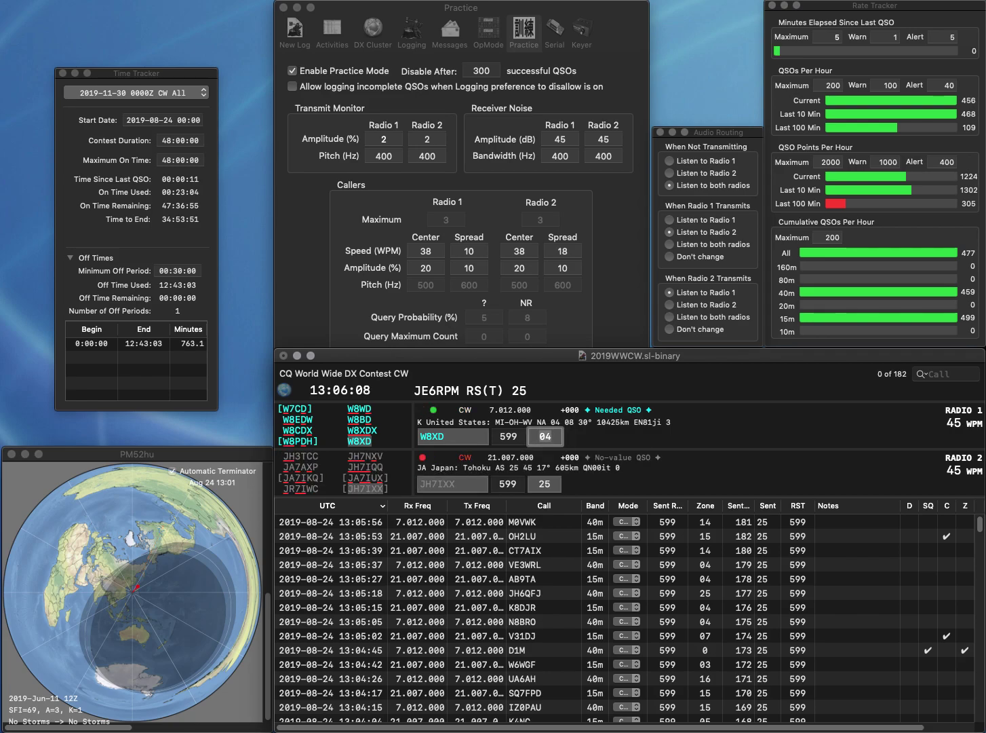
key(Return)
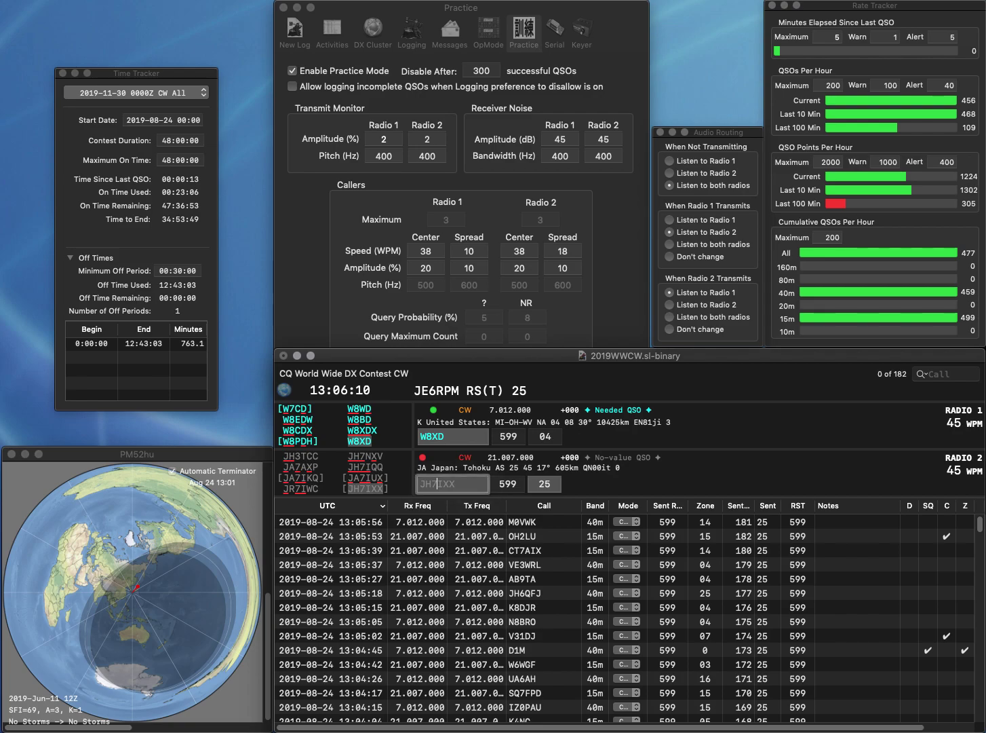
key(space)
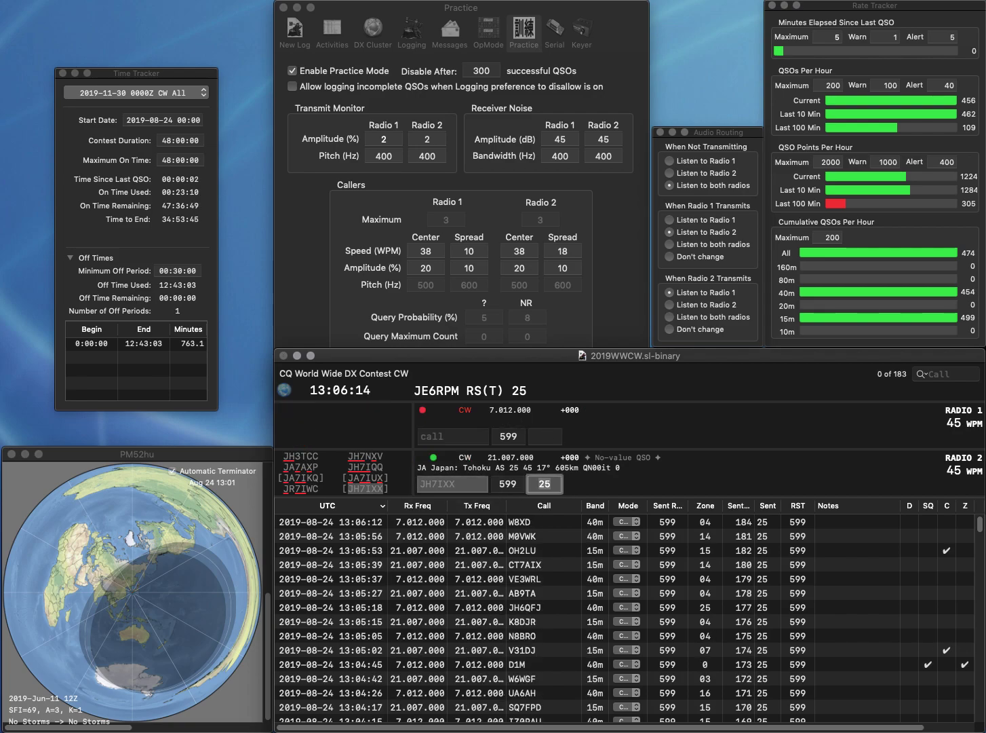
key(Return)
text(YT5R)
key(Return)
text(EW2M)
key(Return)
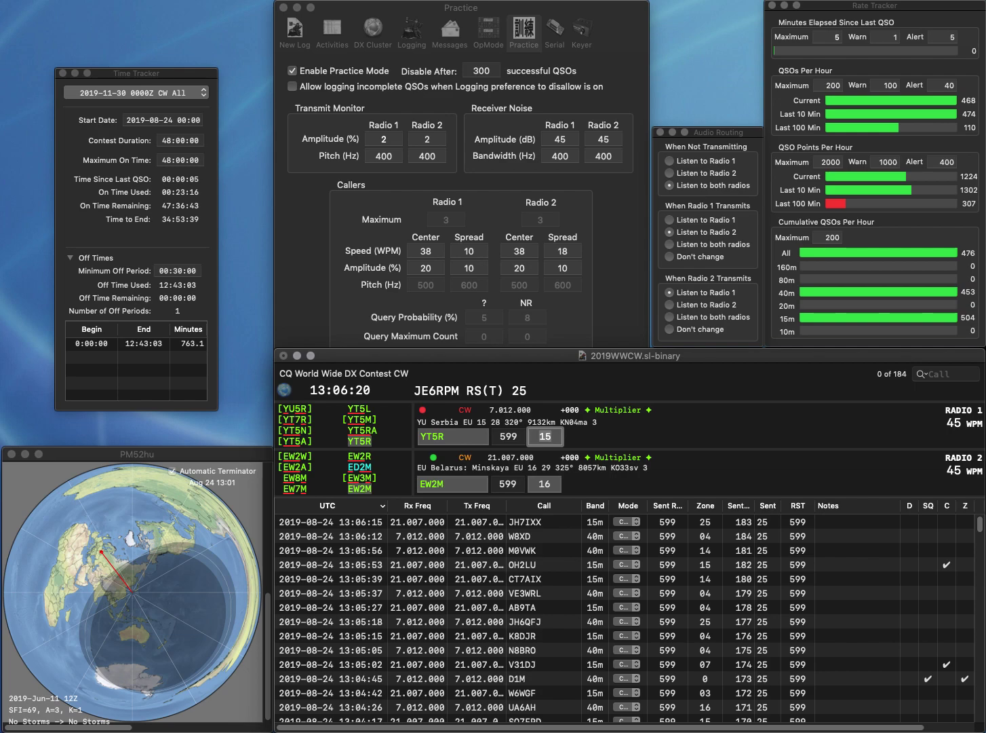
key(Return)
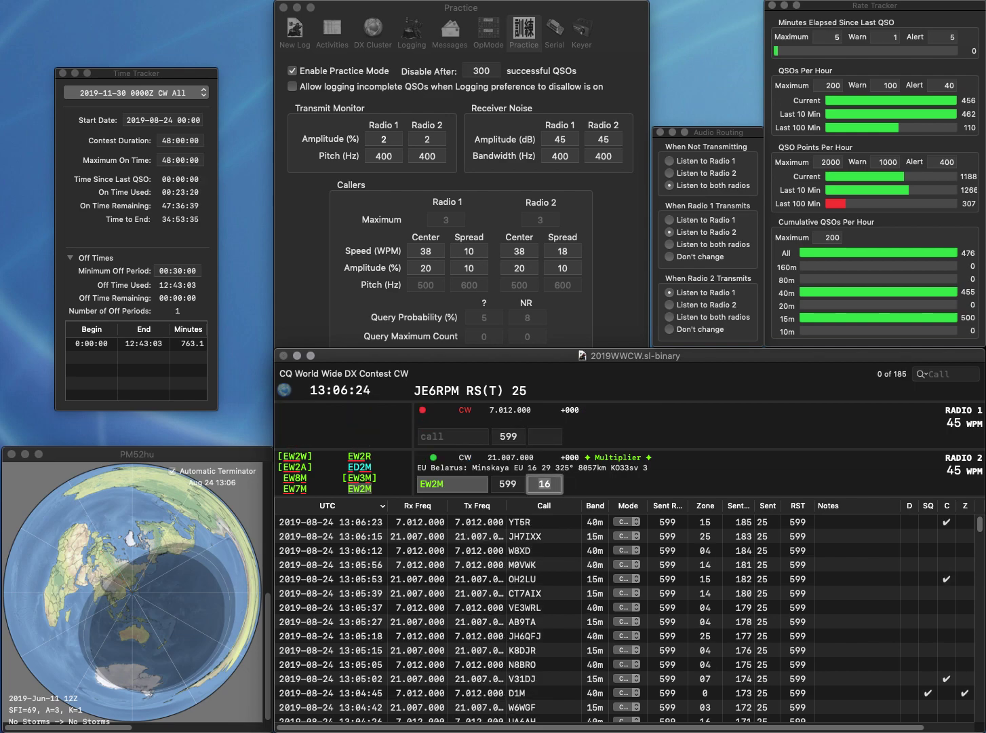
key(Return)
text(NK4A)
key(Return)
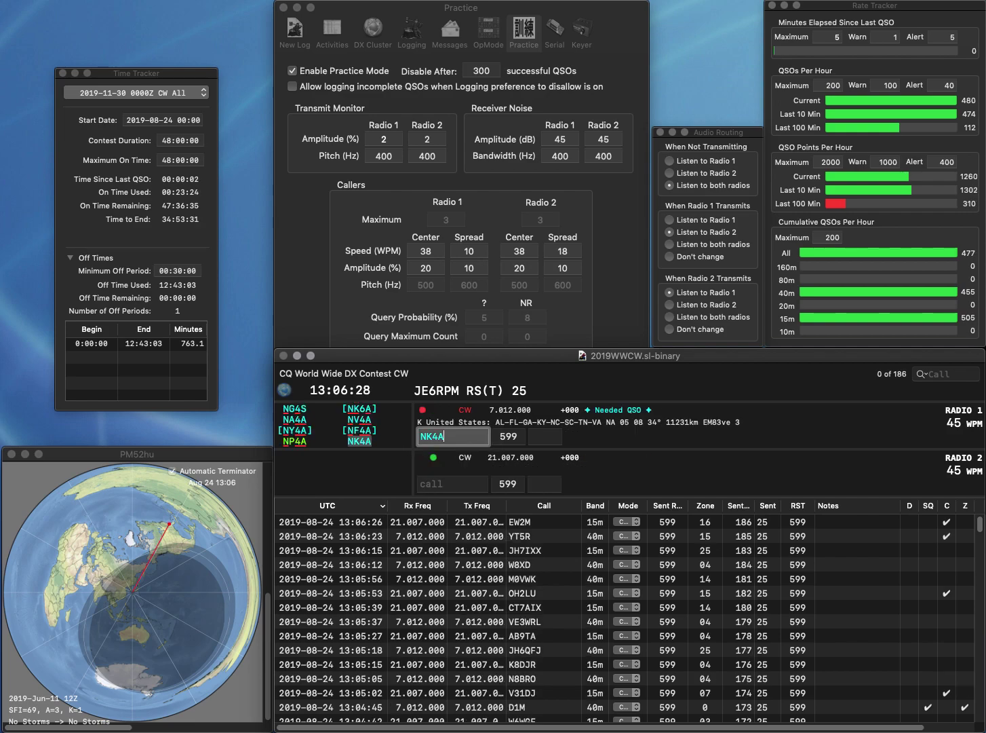
text(KB0QEF)
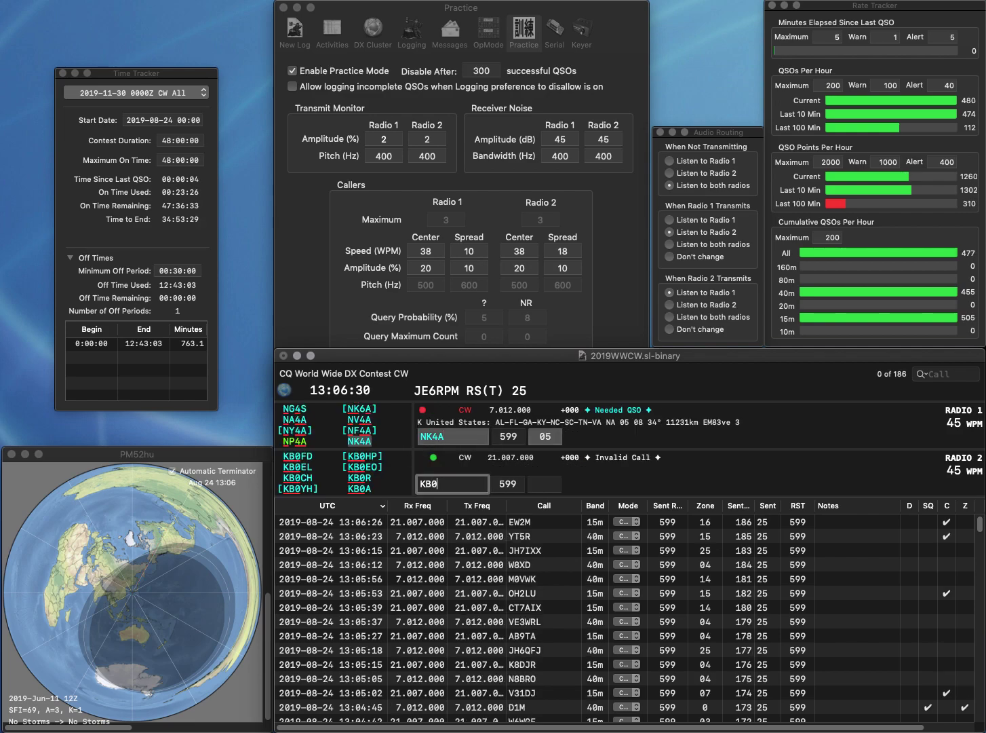
key(Return)
key(space)
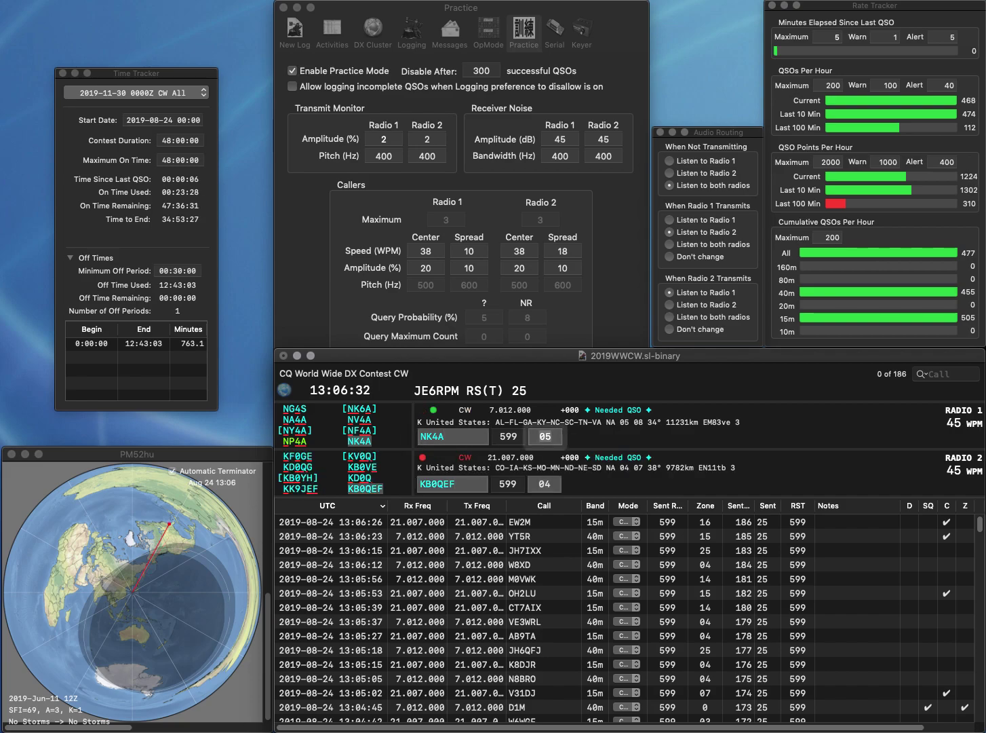
key(Return)
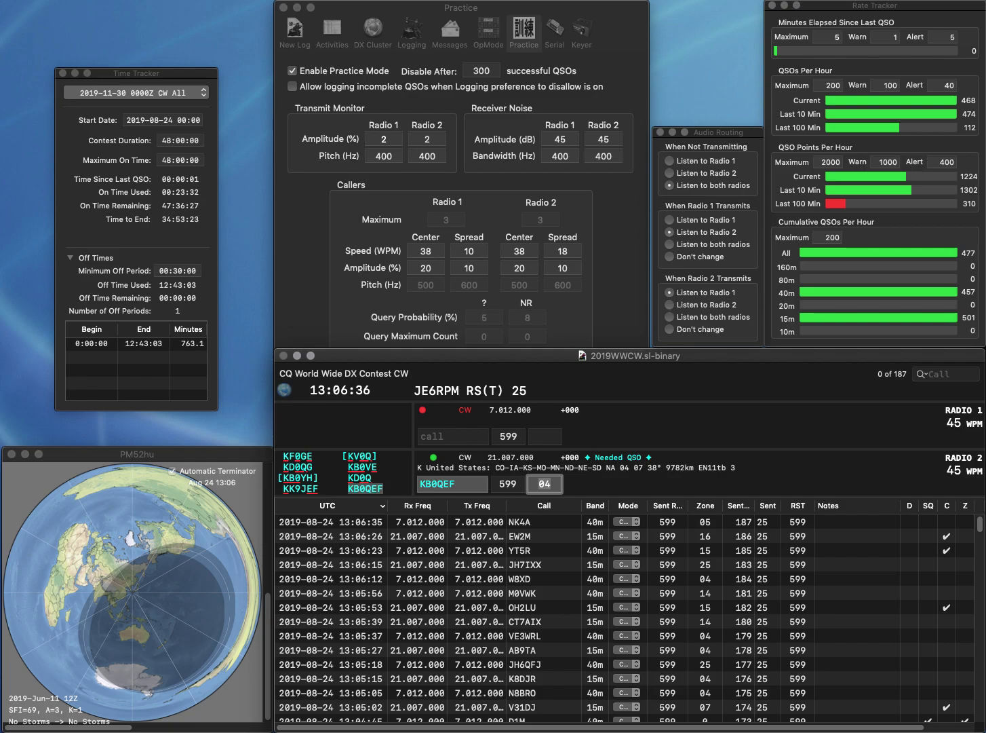
key(Return)
Work and log KX4BI on Radio 1, and enter 8P6OF on Radio 2 and send its exchange.
text(KX4BI)
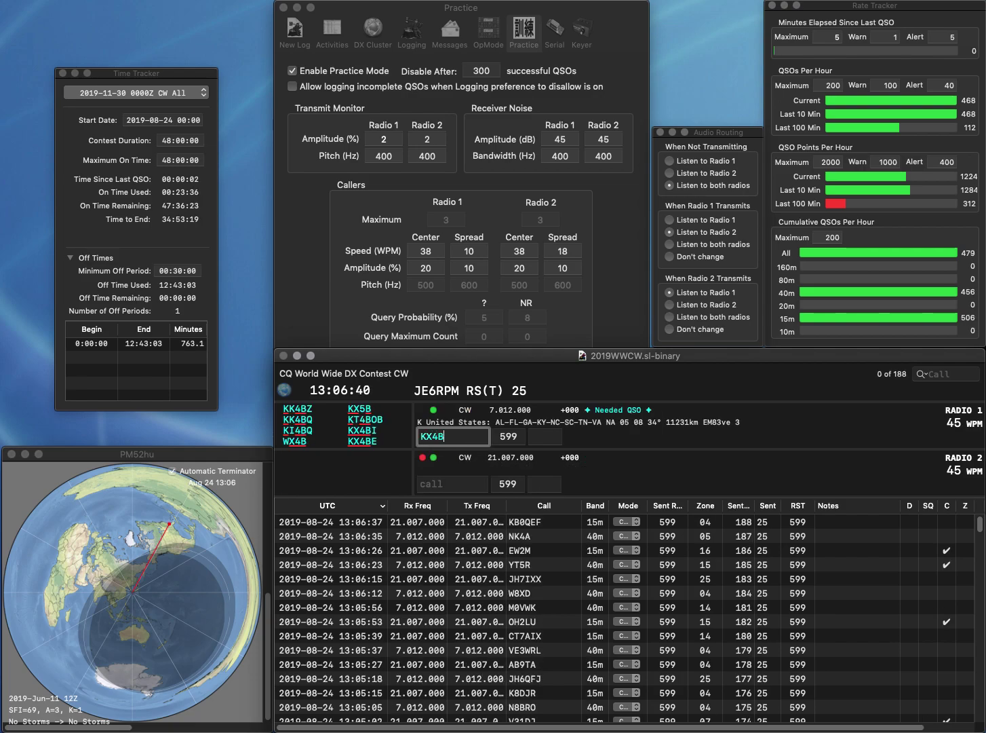
key(Return)
text(P)
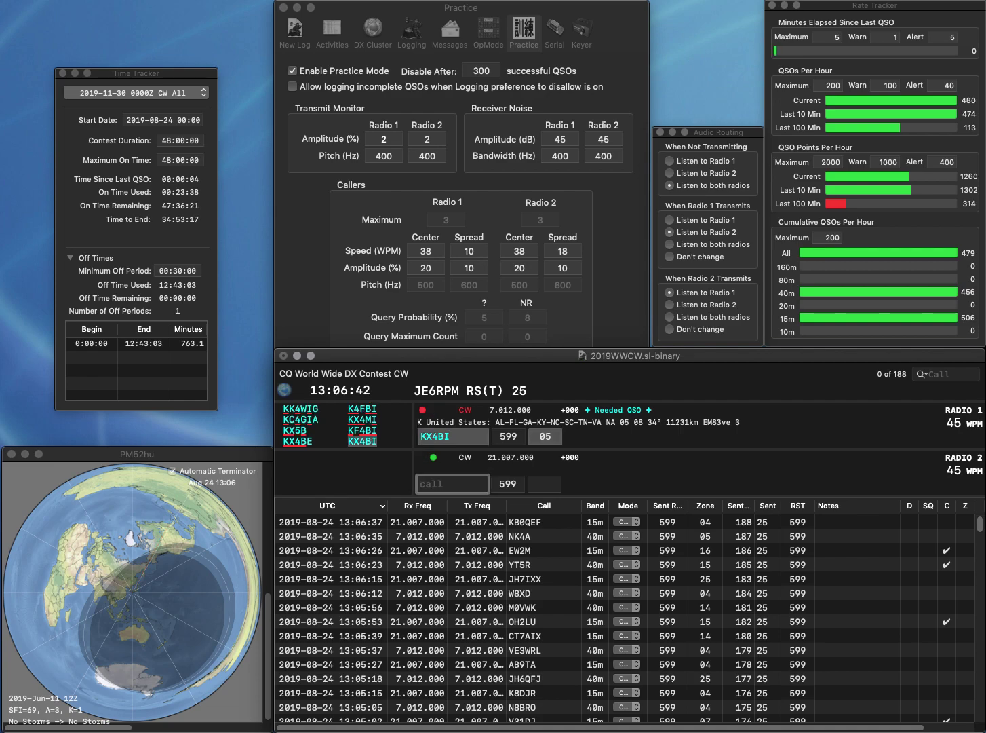
text(O)
key(Left)
key(Left)
text(8P)
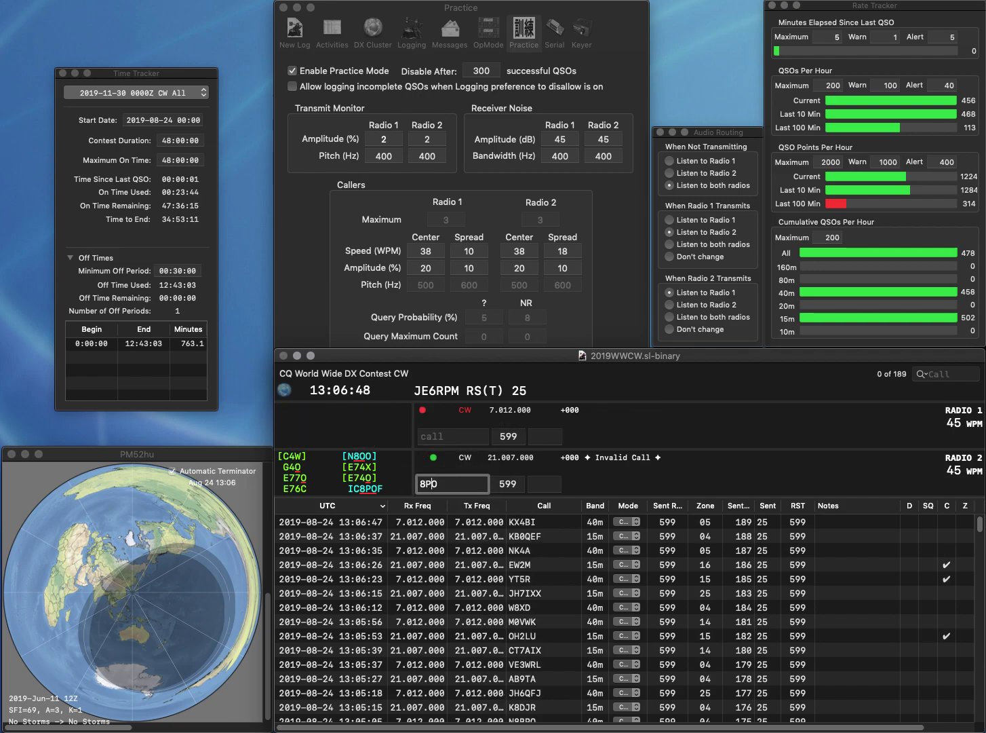
text(6OF)
key(Return)
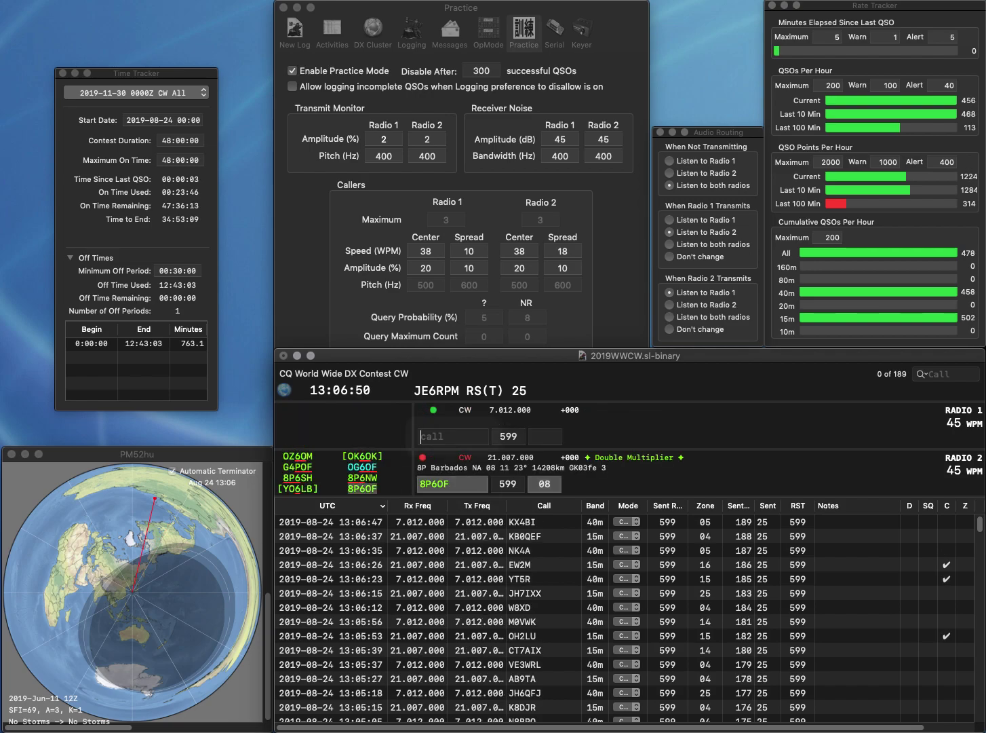
text(3GR)
key(Home)
text(UA)
key(Return)
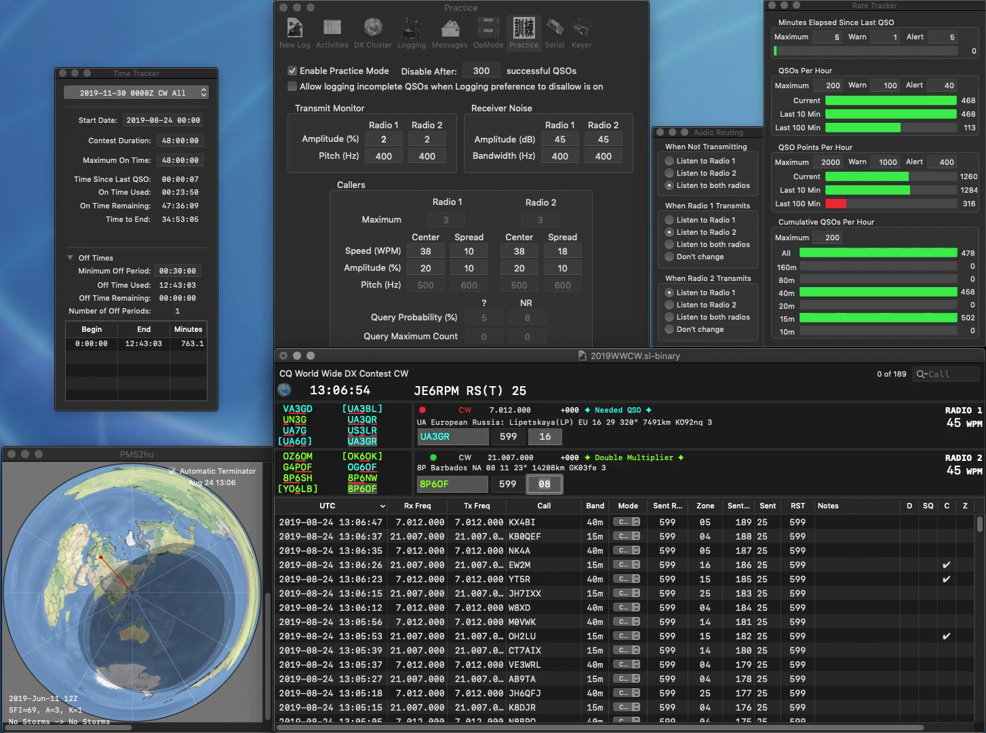
key(Return)
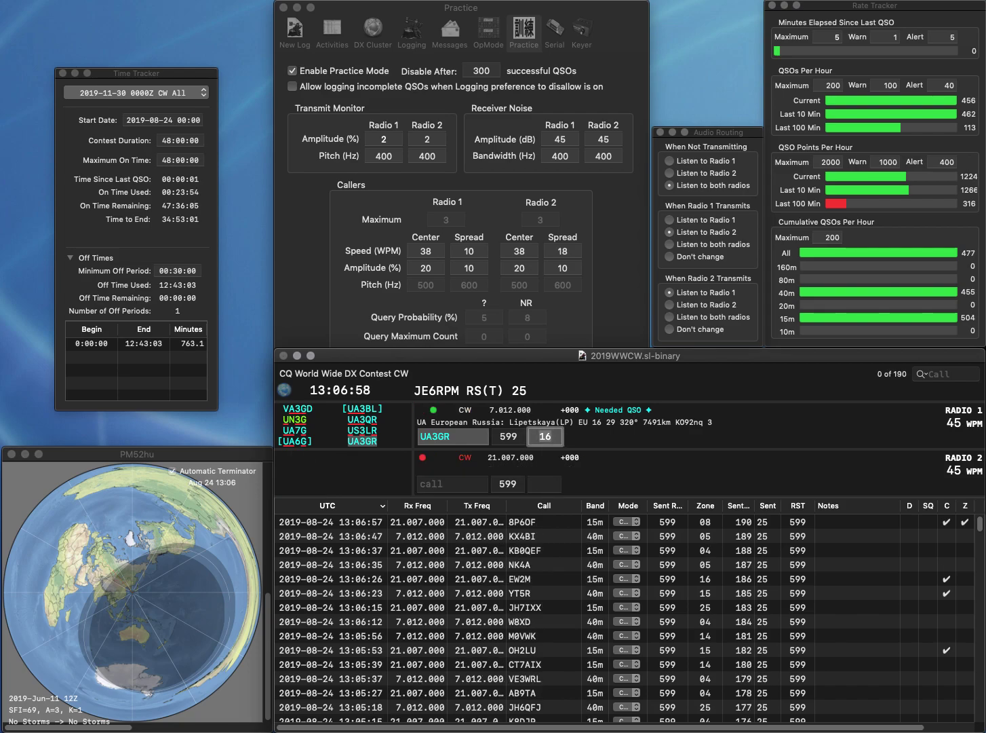
key(Return)
Enter VE7XS on Radio 2 and OK1BJ on Radio 1, send their exchanges, and log both contacts.
text(VE7XS)
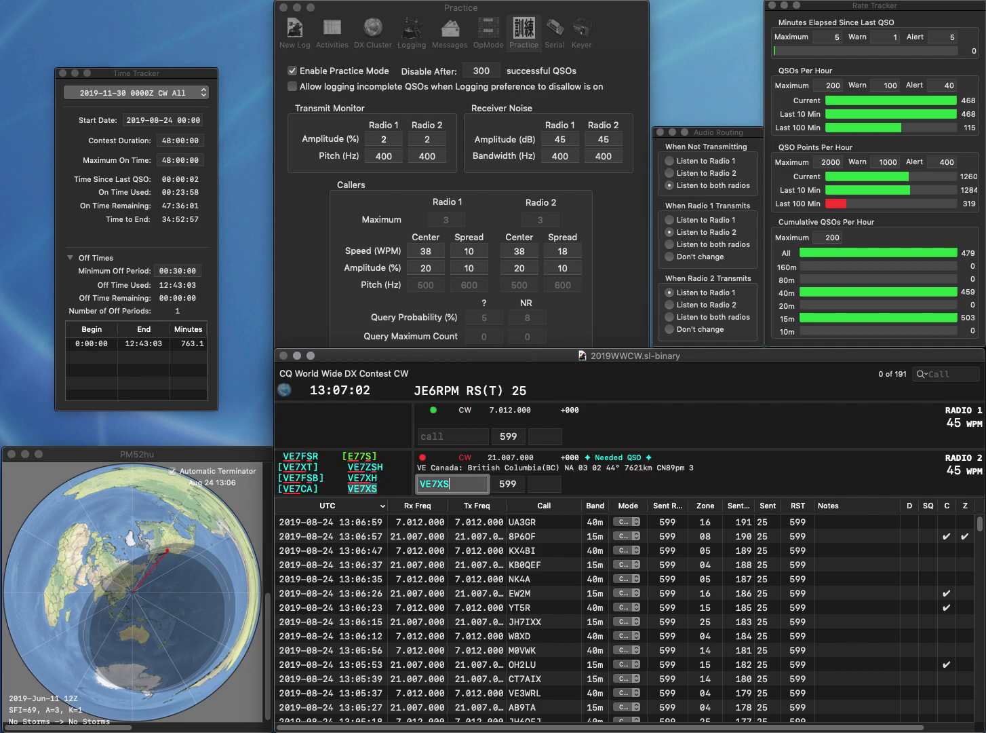
key(Return)
text(OK1BJ)
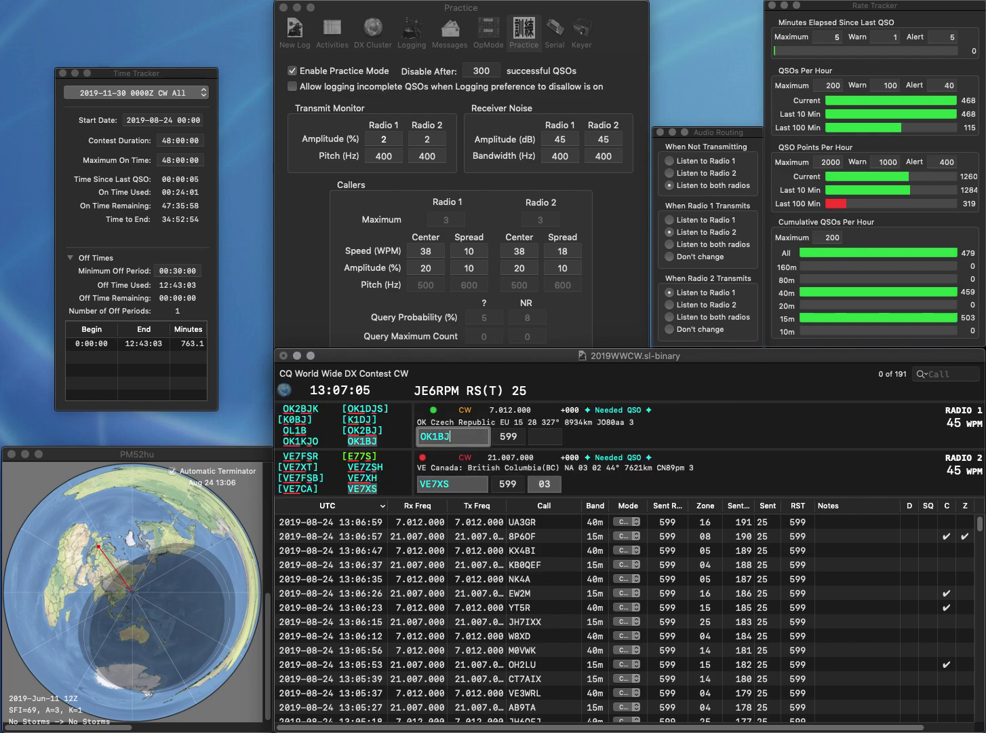
key(Return)
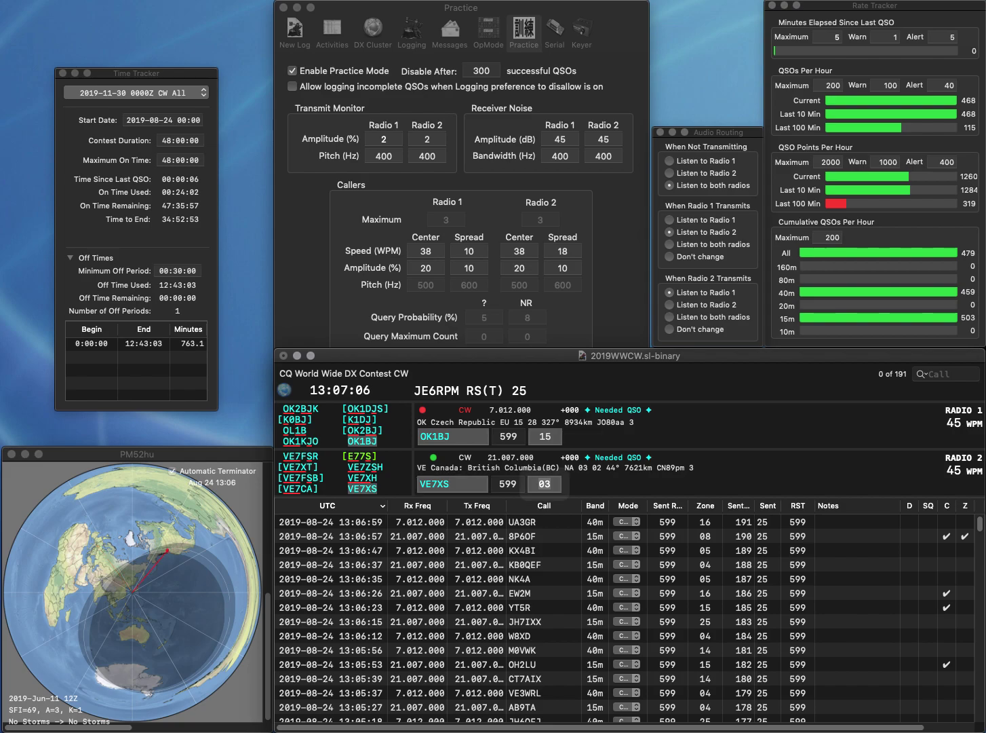
key(Return)
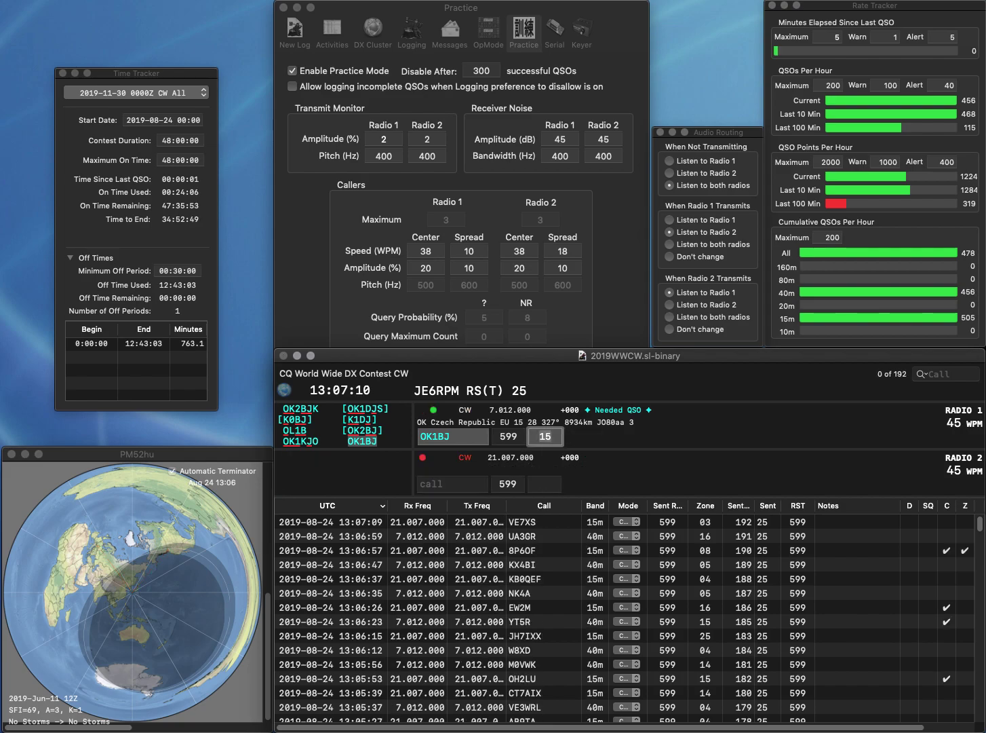
key(Return)
Enter N5RZ on Radio 2 and NC2V on Radio 1, send their exchanges, and log both contacts.
text(N5R)
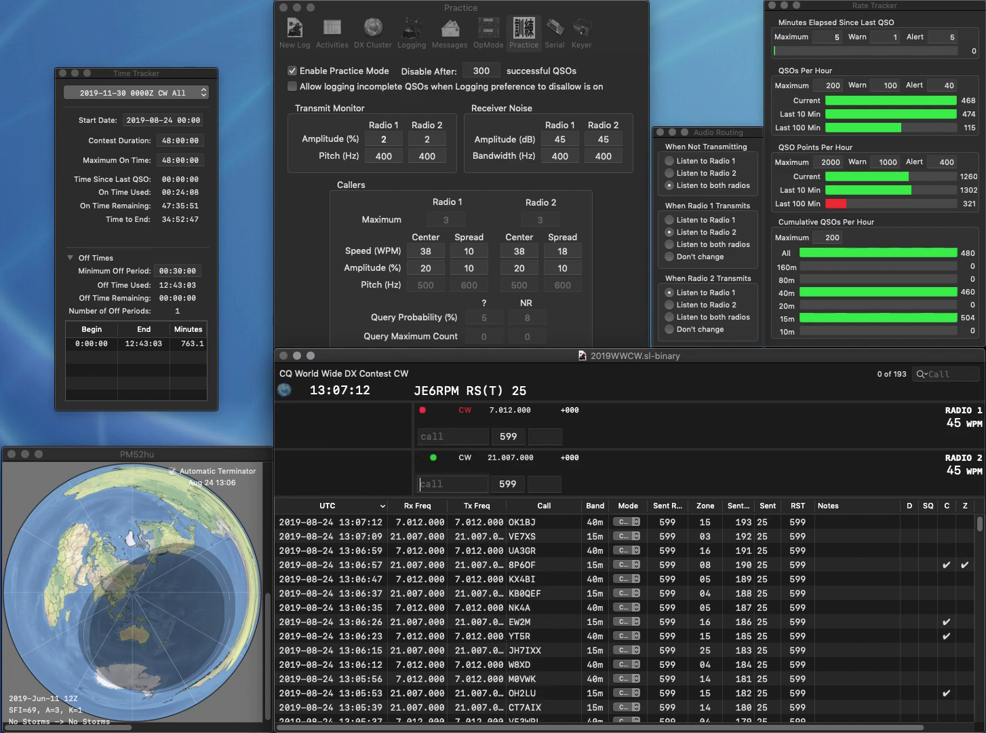
text(Z)
key(Return)
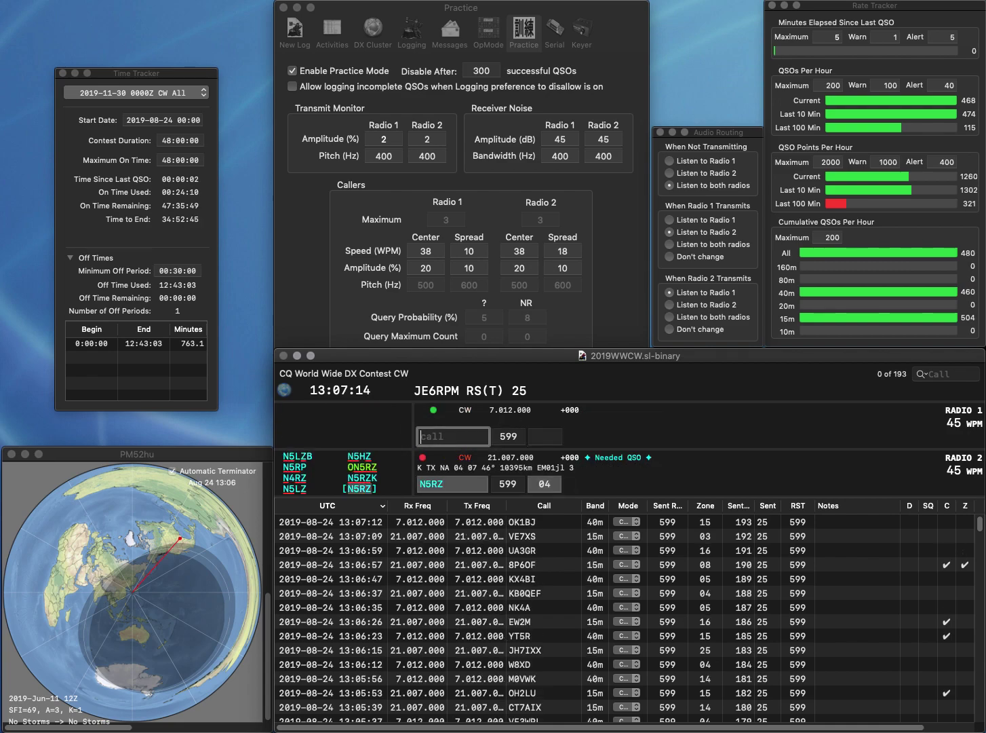
text(NC2J)
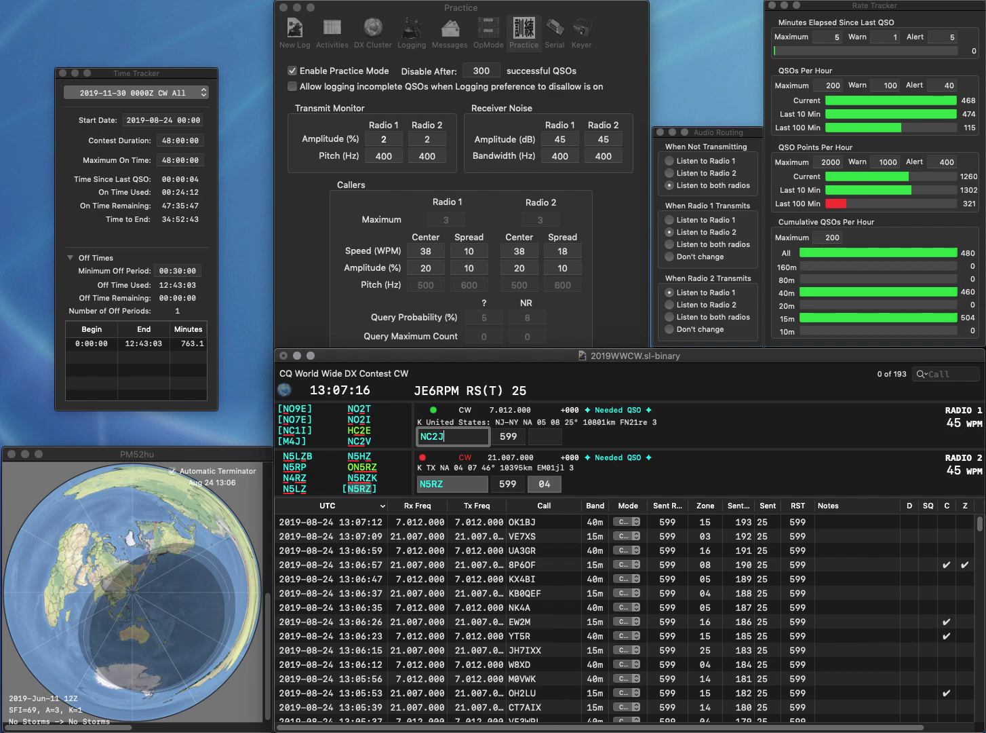
key(BackSpace)
text(V)
key(Return)
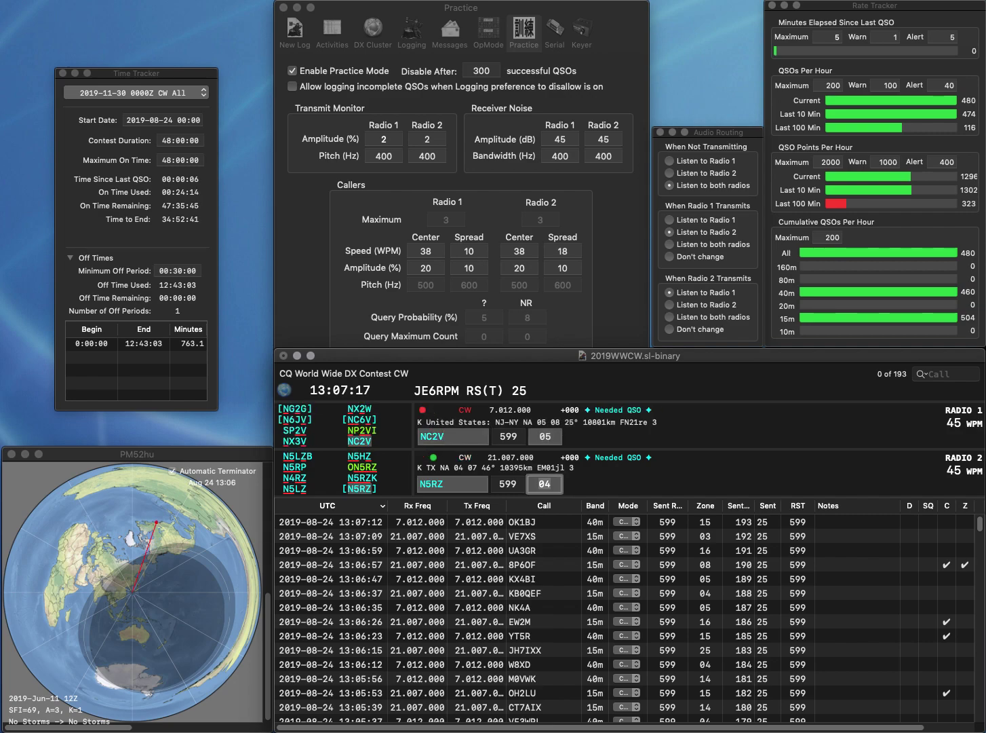
key(Return)
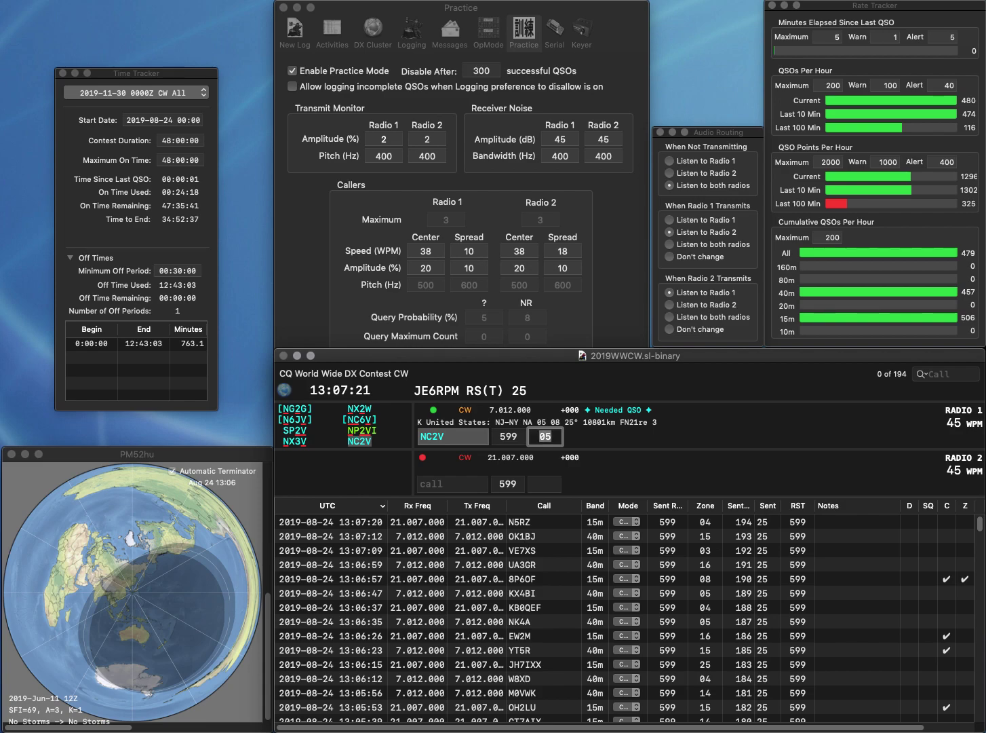
text(W5TZC)
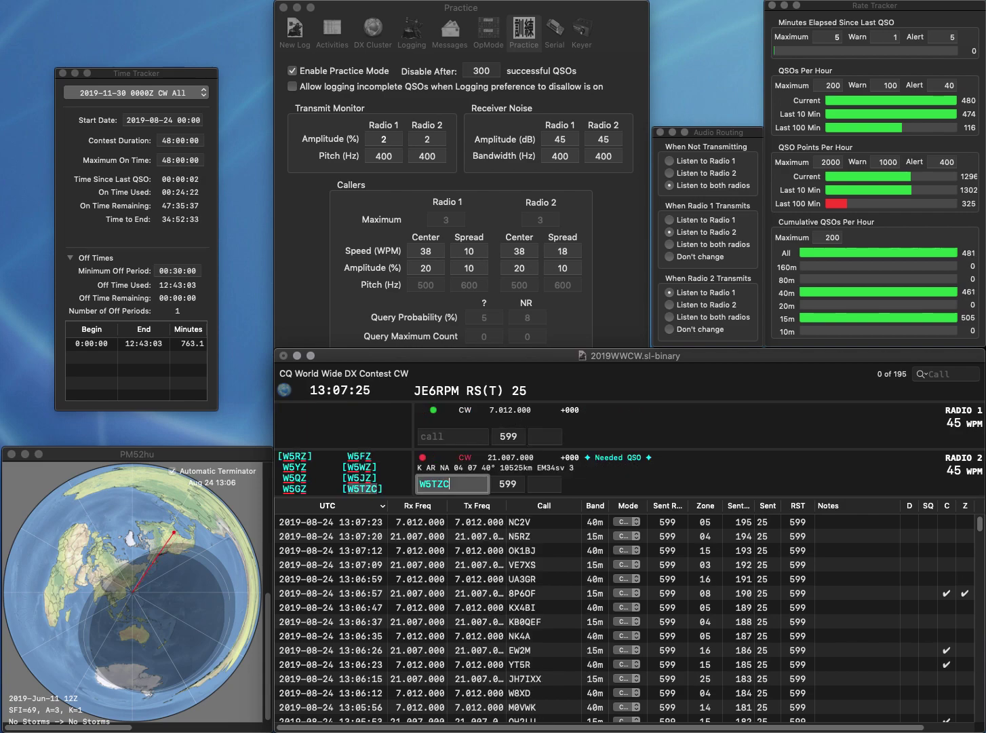
key(Return)
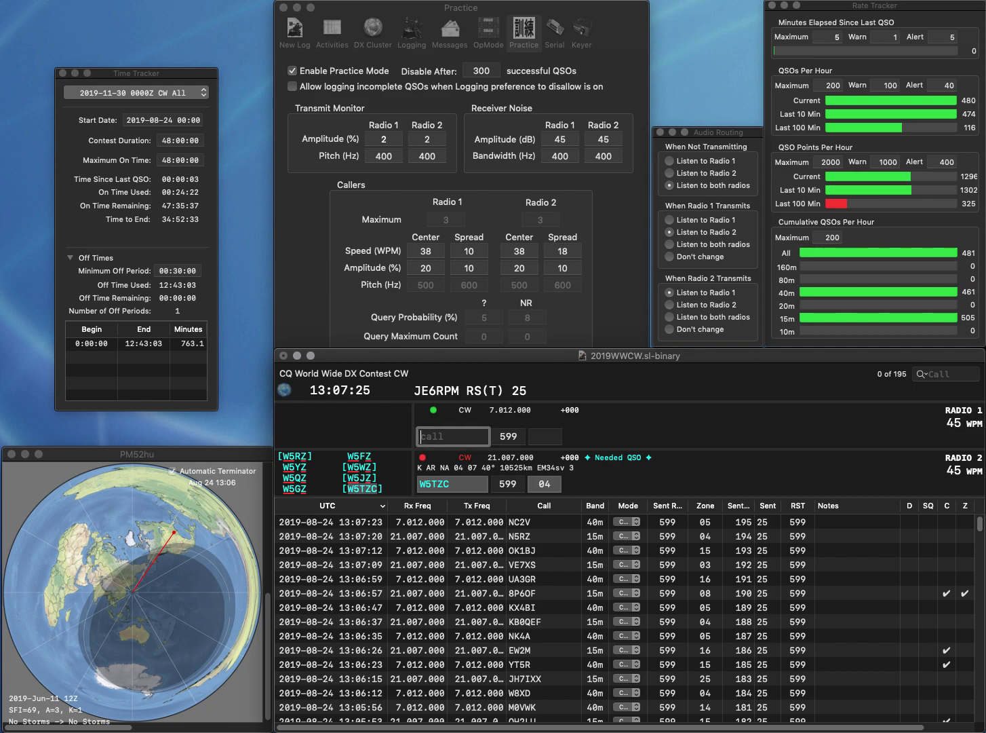
text(2NCF)
key(Home)
text(IK)
key(Return)
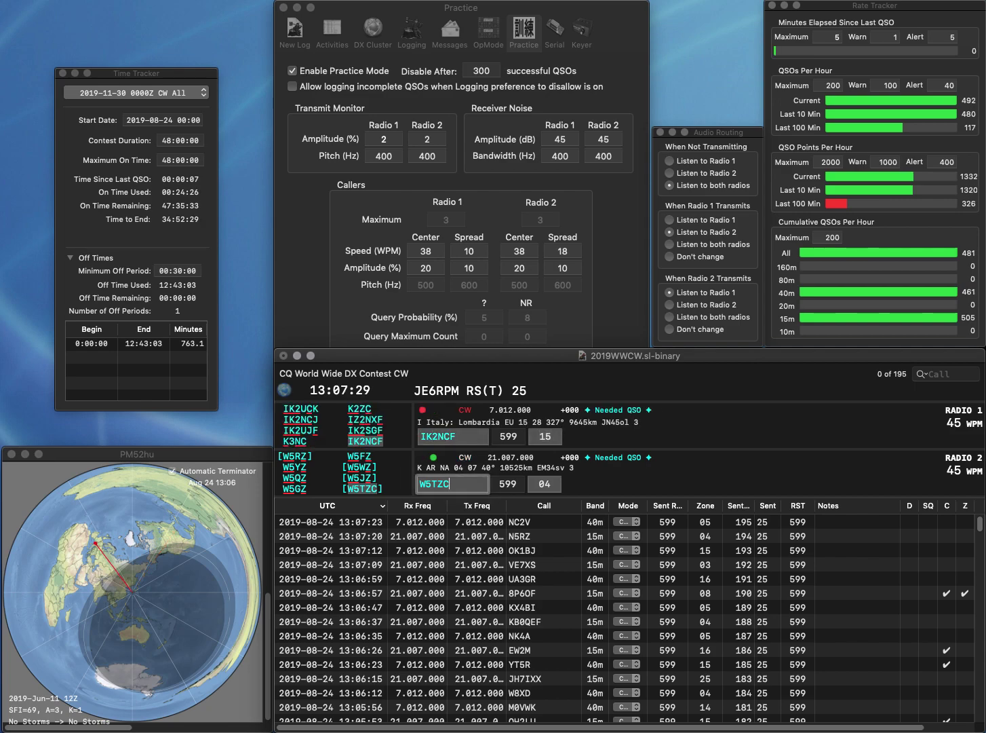
key(Return)
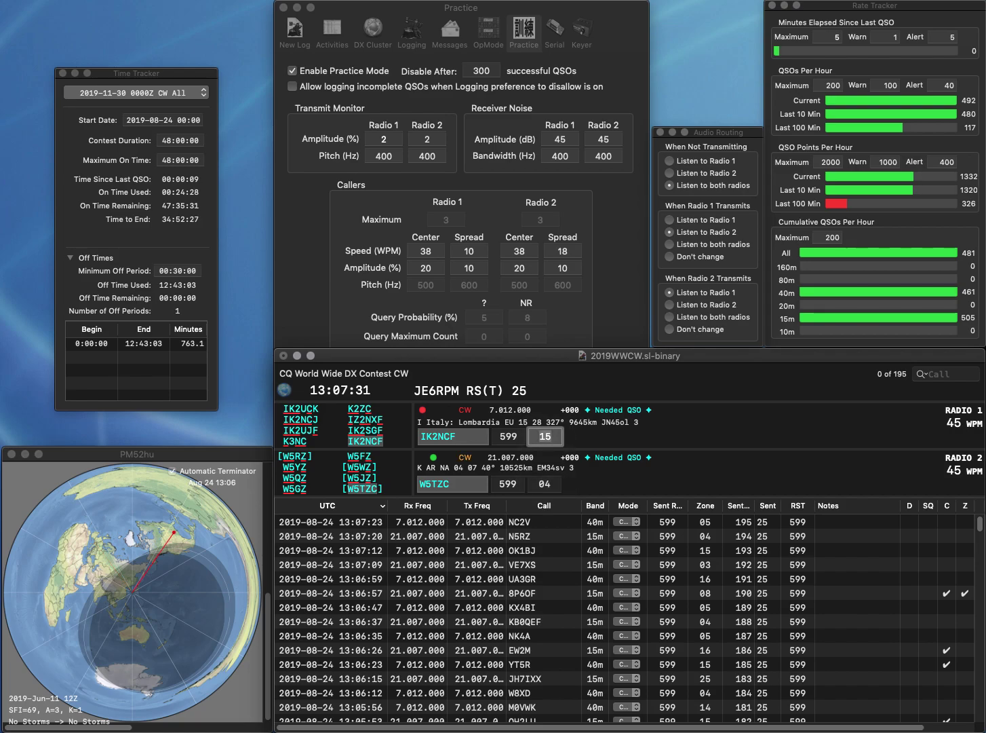
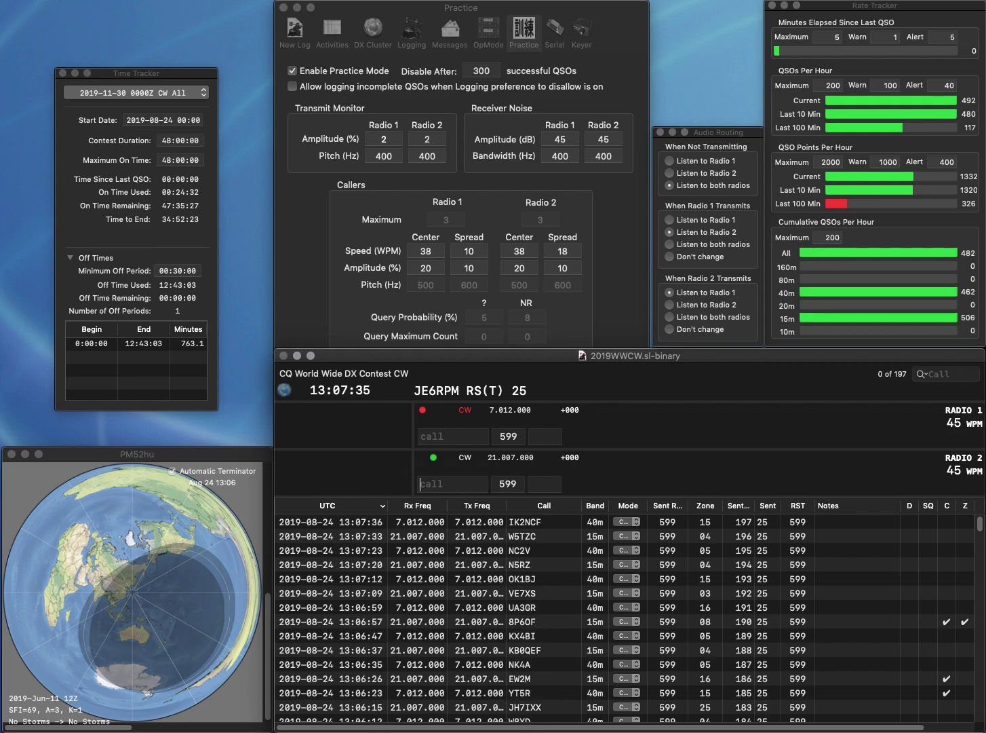
text(IK3S)
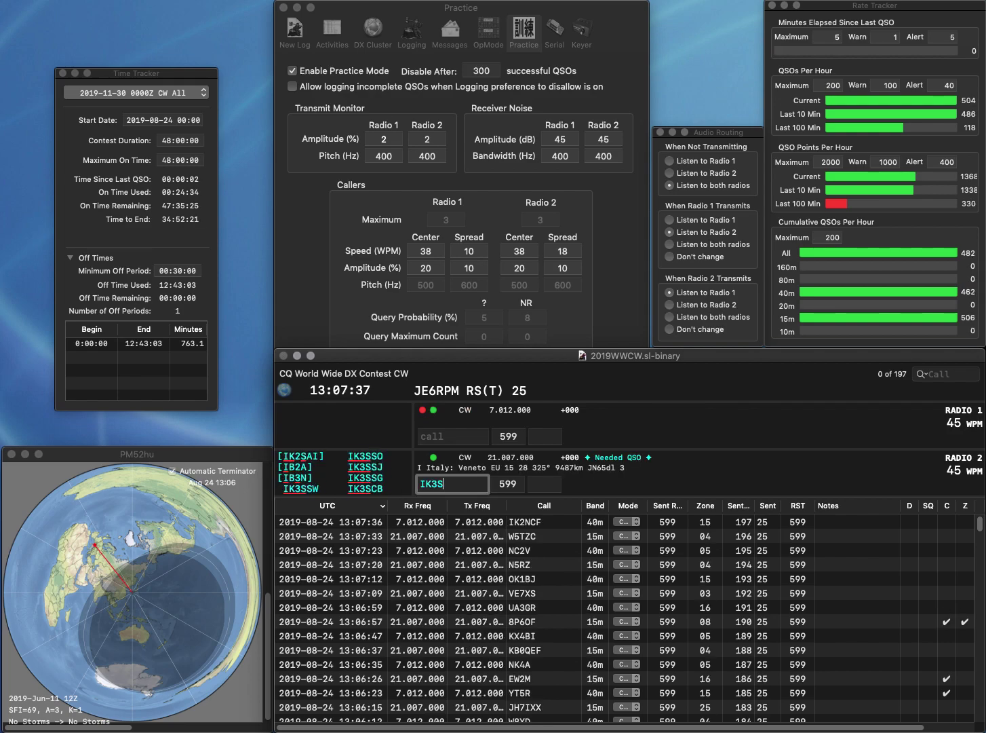
key(Return)
text(R)
text(RA)
key(Return)
text(IK3SSG)
key(Return)
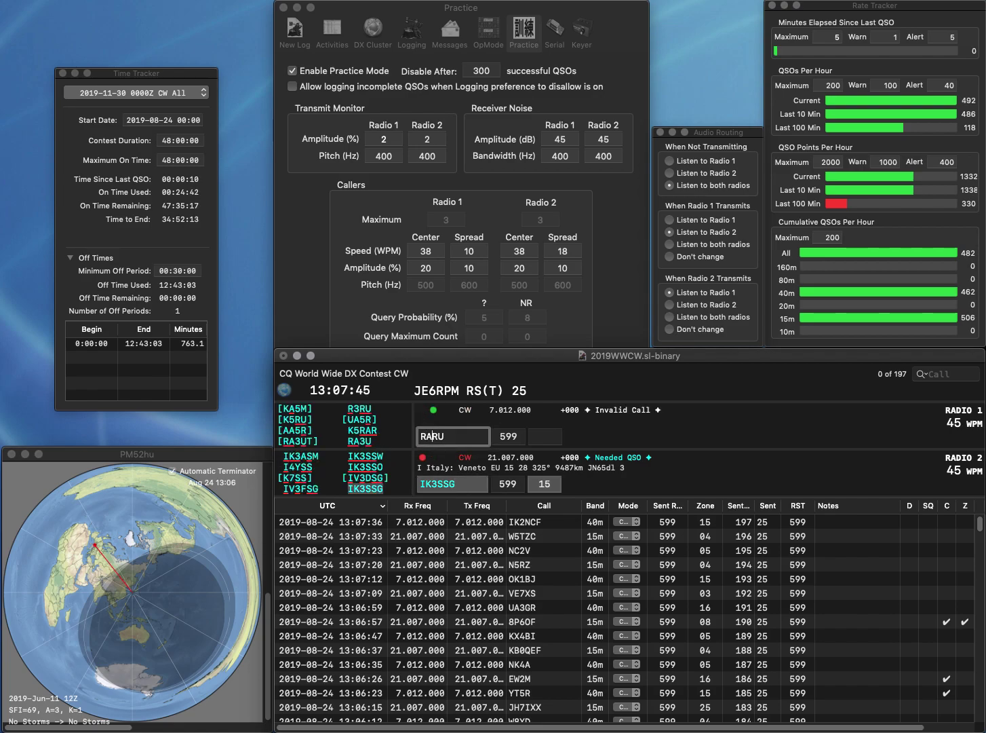
Correct the Radio 1 call to RA2FU, then log RA2FU and IK3SSG.
text(2)
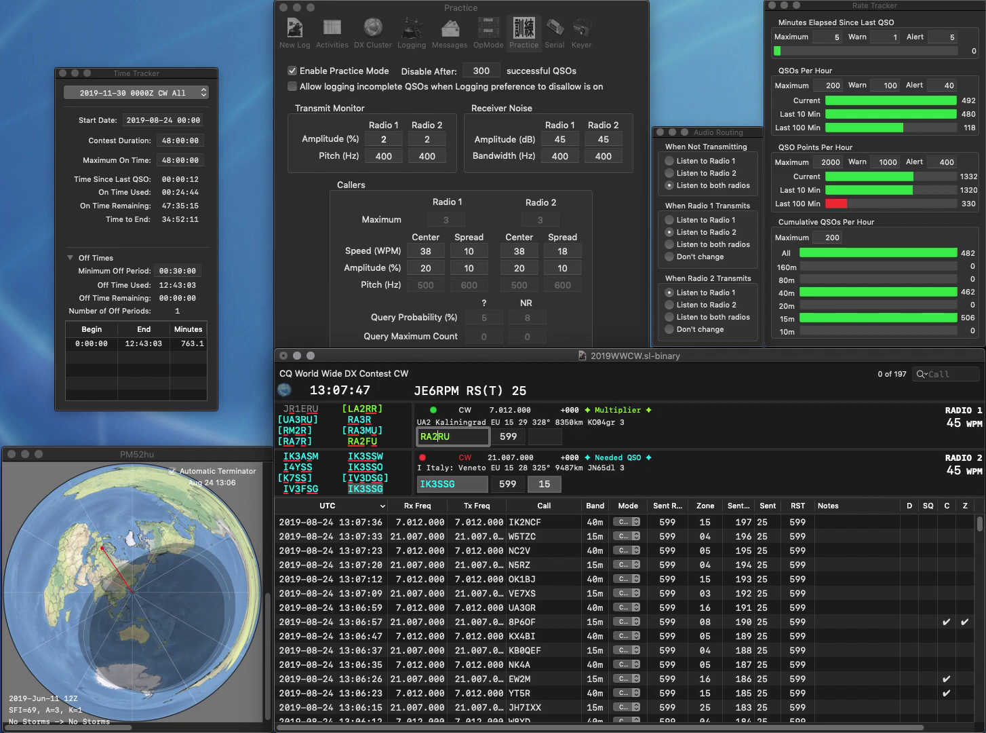
key(Delete)
text(F)
key(space)
key(Return)
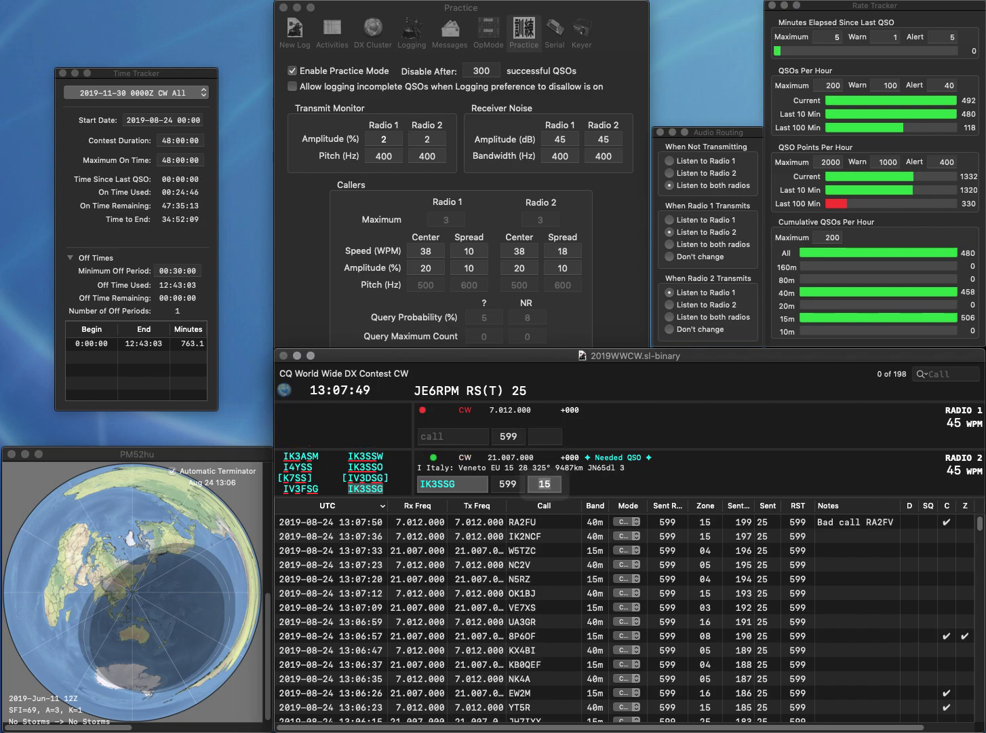
key(Return)
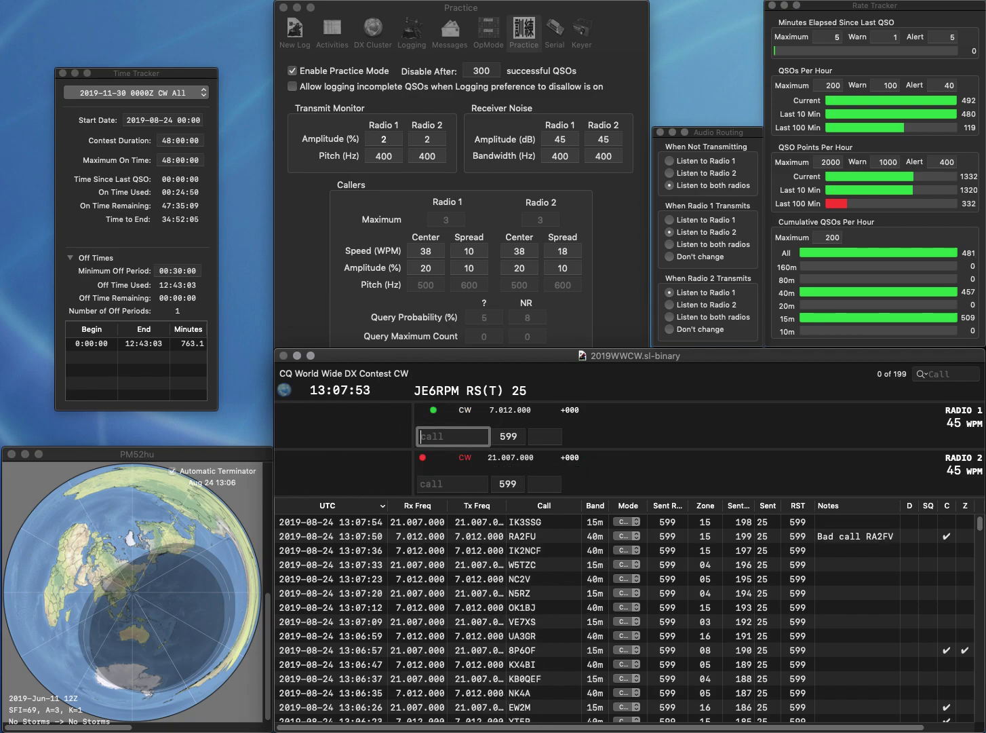
text(DL7SXX)
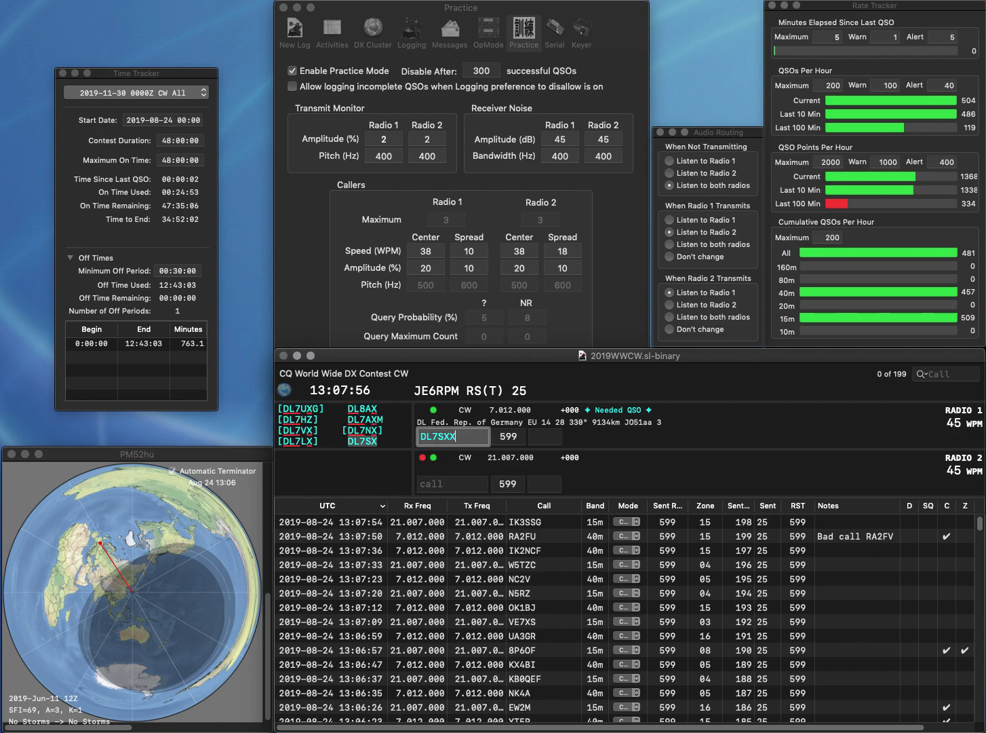
key(BackSpace)
key(Return)
text(OT)
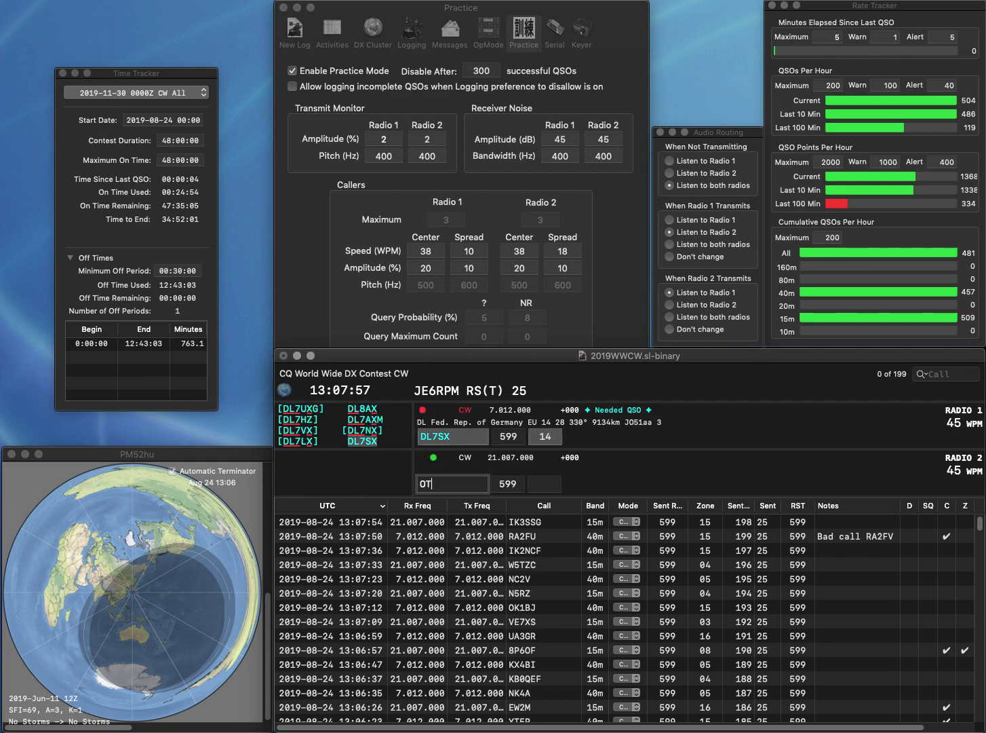
text(9Z)
key(Return)
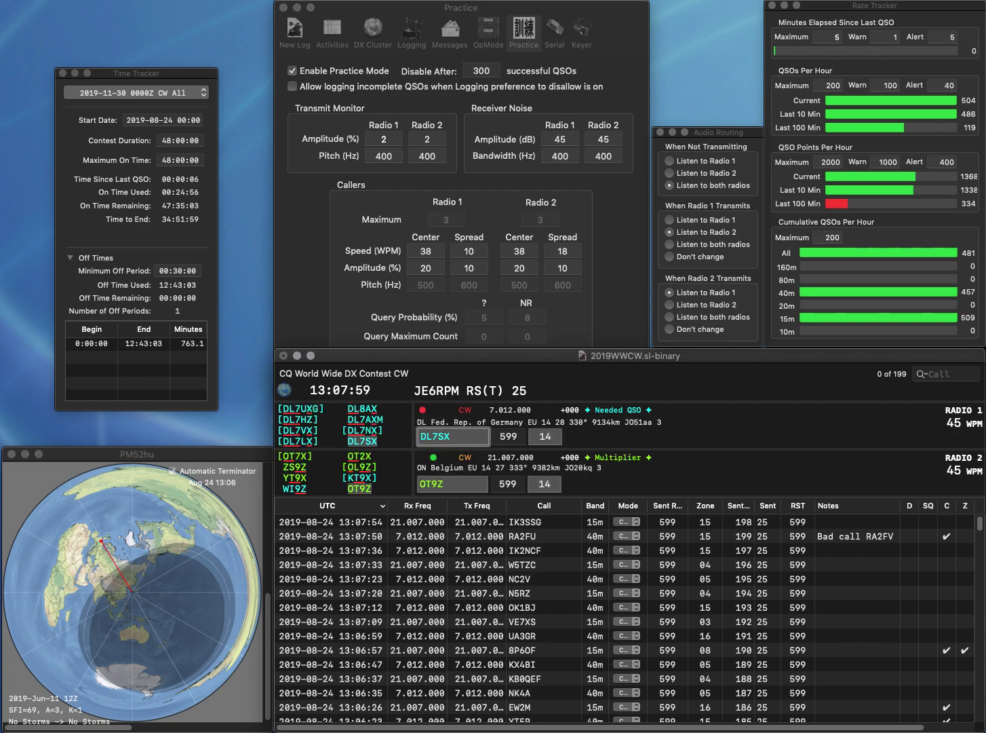
key(Return)
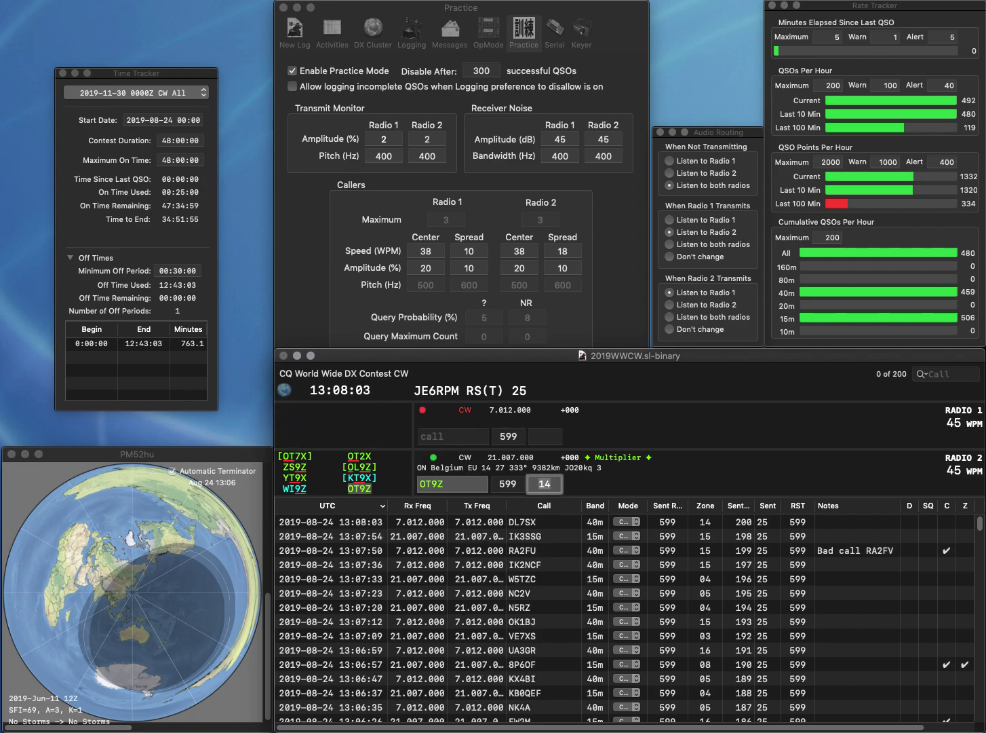
key(Return)
text(LZ1)
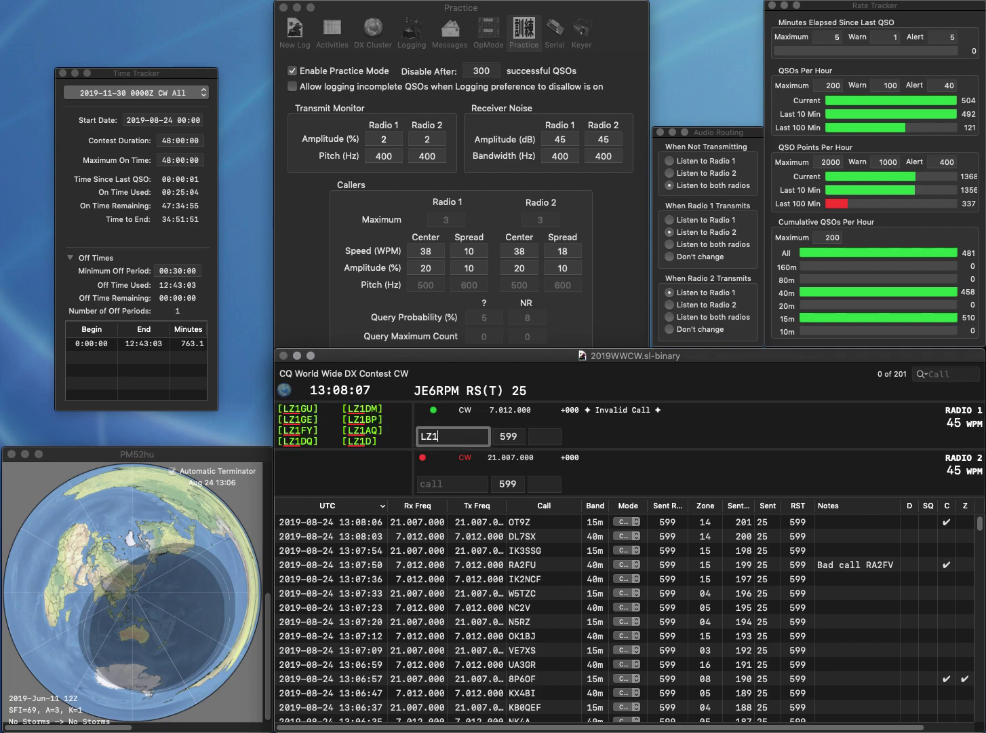
text(80VL)
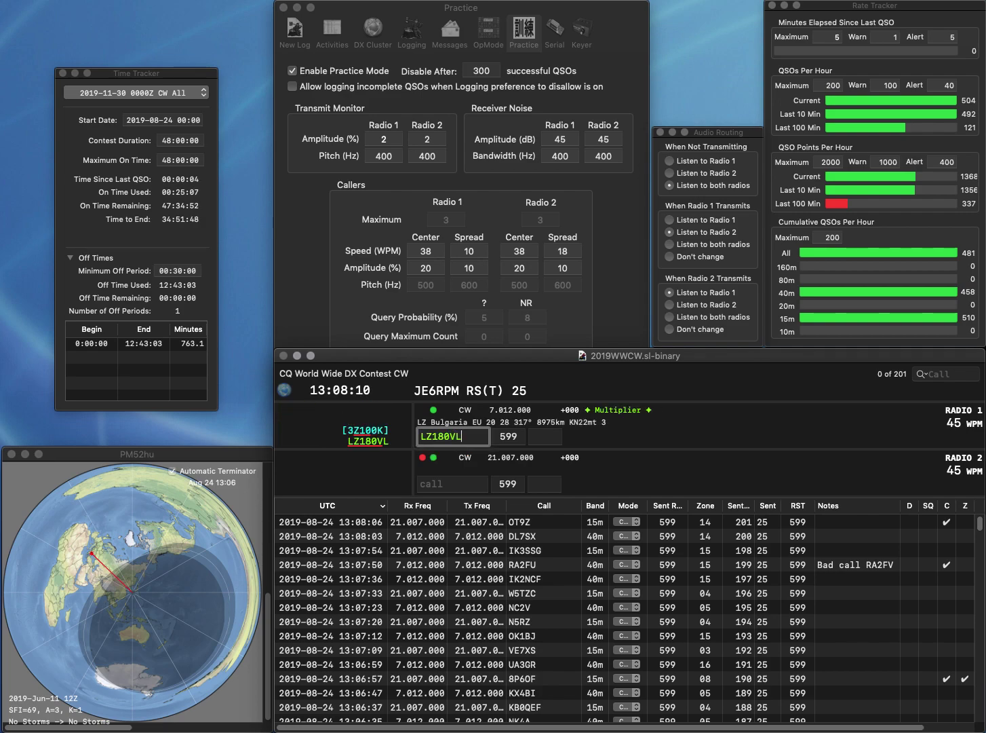
key(Return)
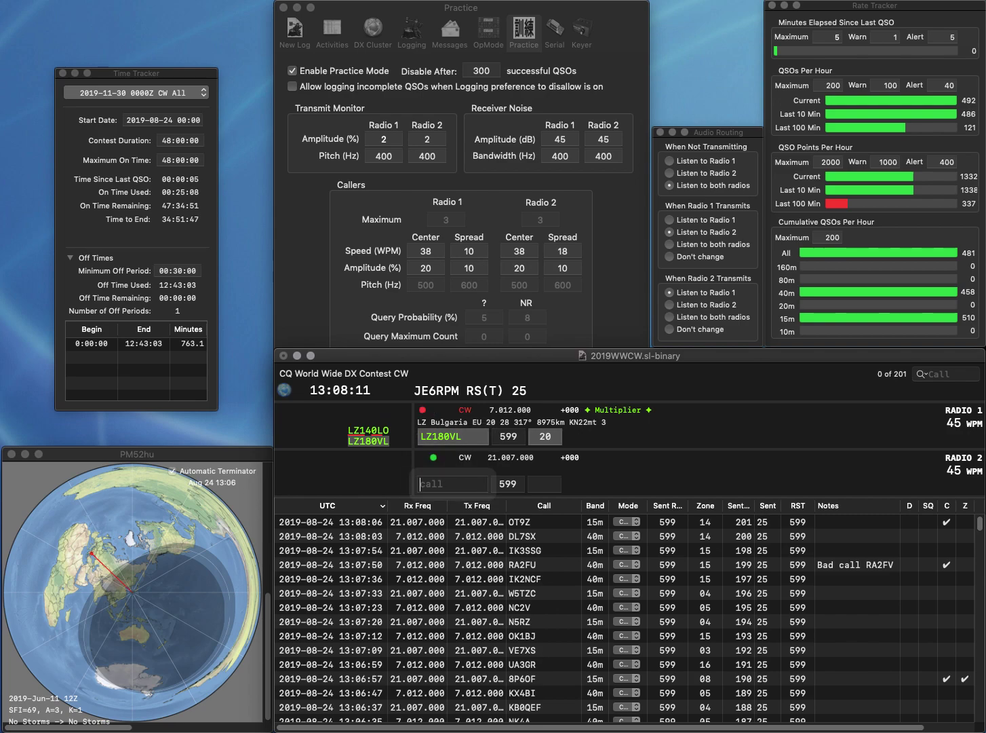
text(SV9)
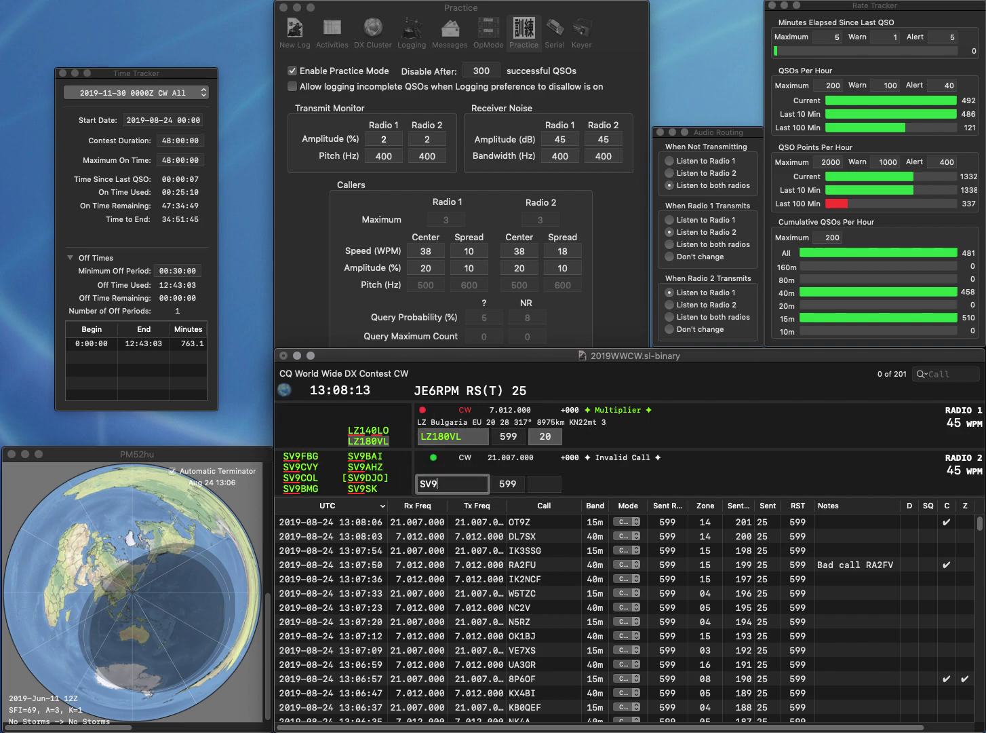
text(CVY)
key(Return)
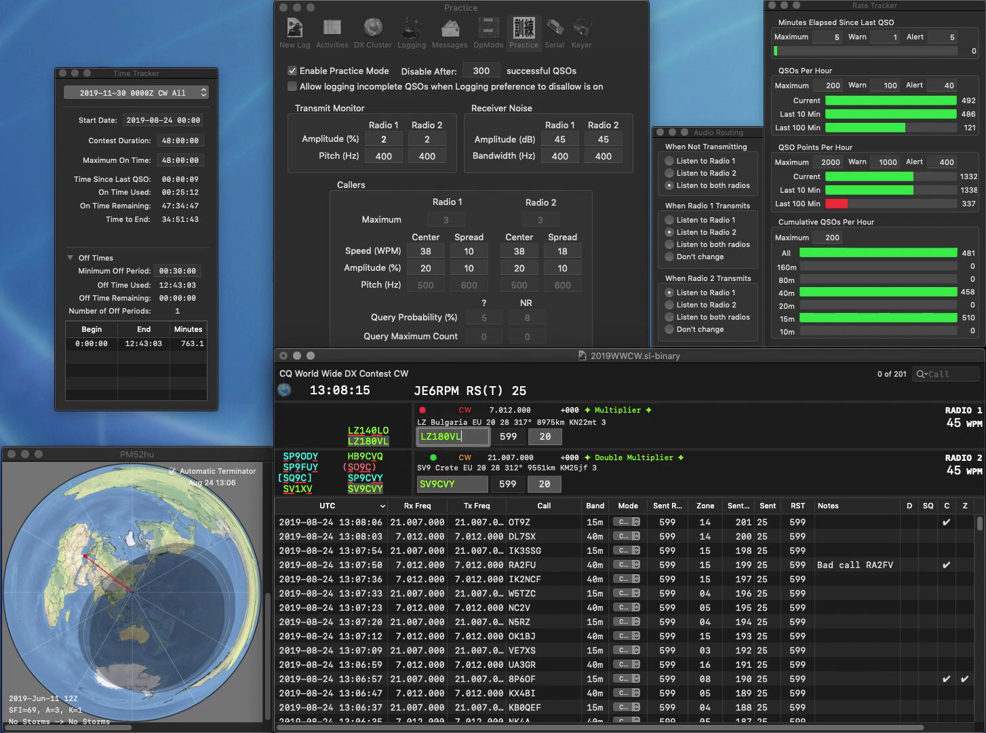
key(Tab)
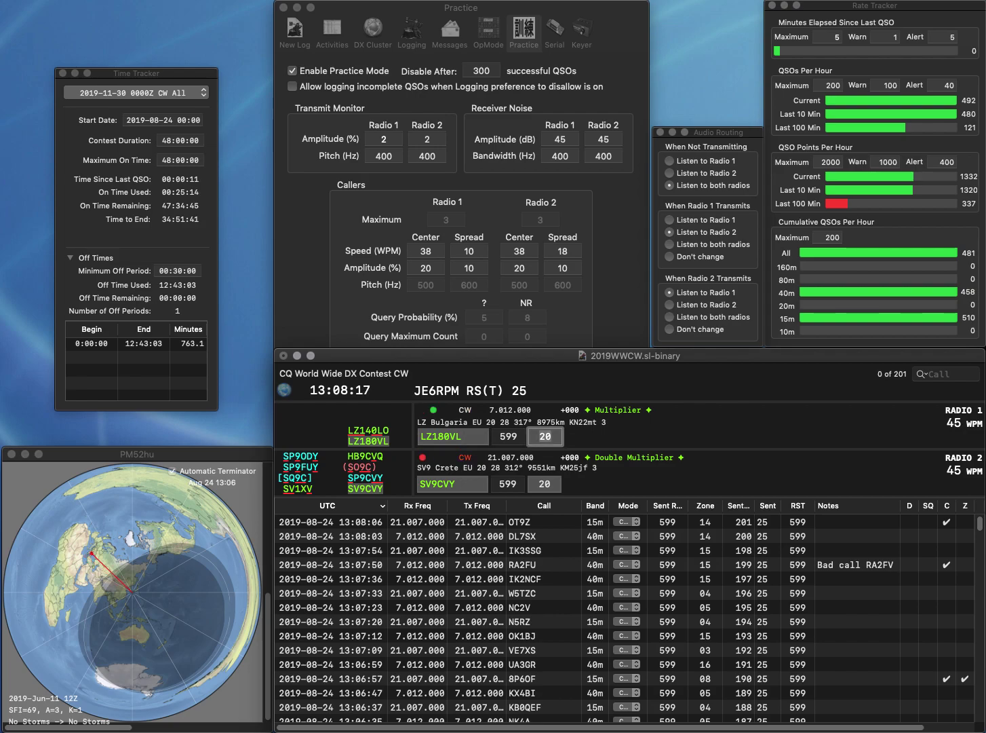
key(Return)
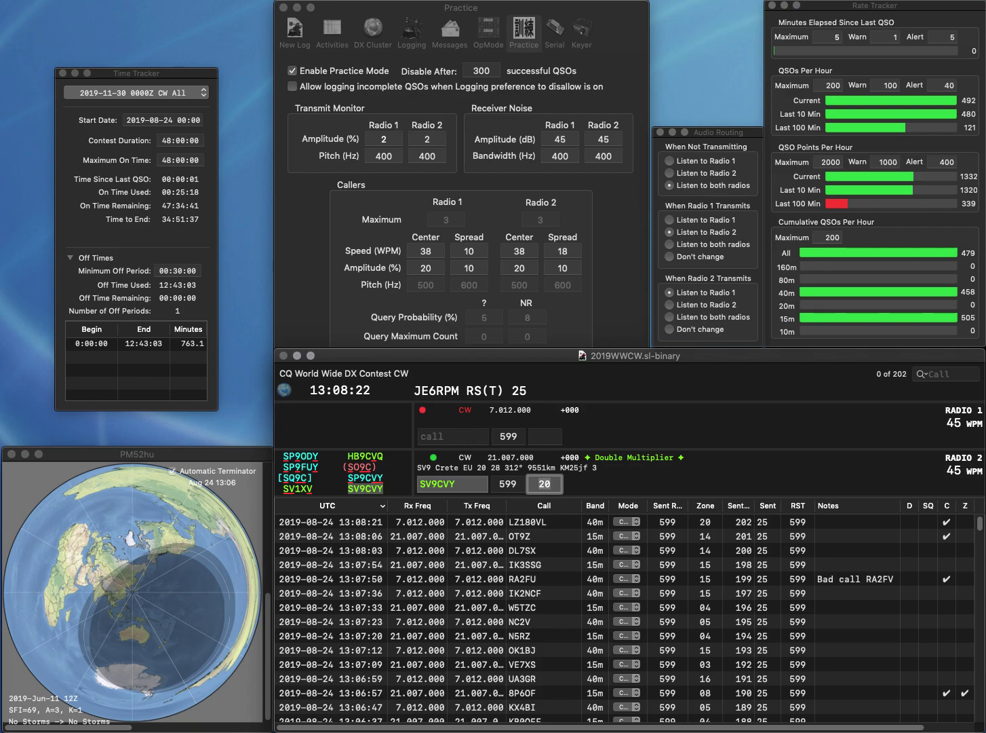
key(Return)
text(RK4FD)
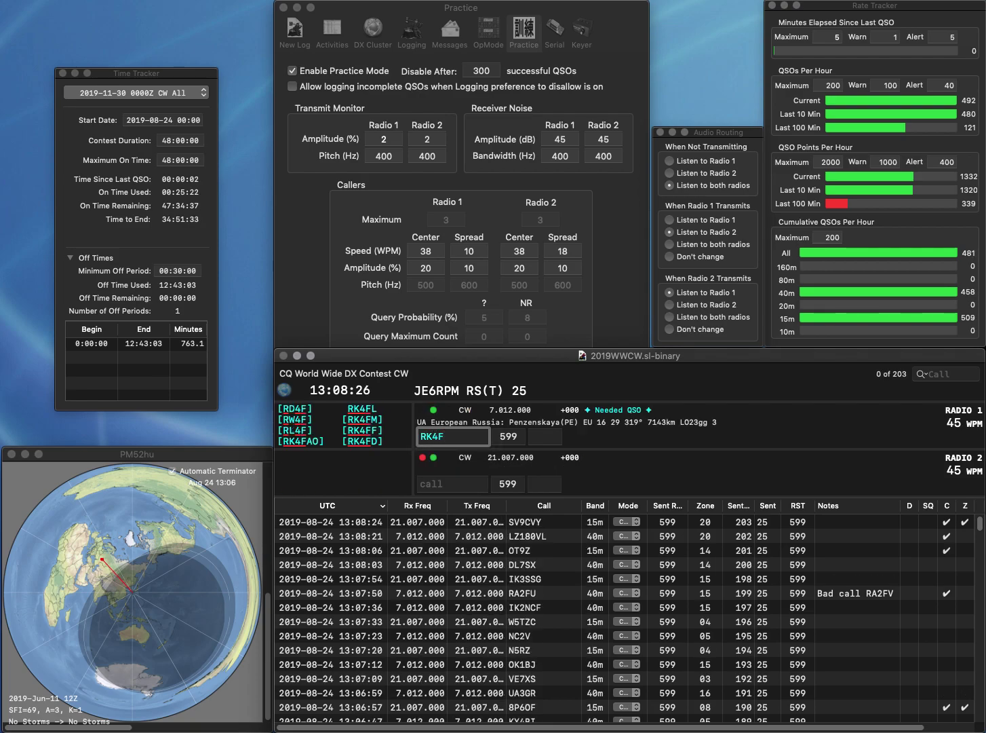
key(Return)
text(Y)
key(Return)
key(BackSpace)
text(F)
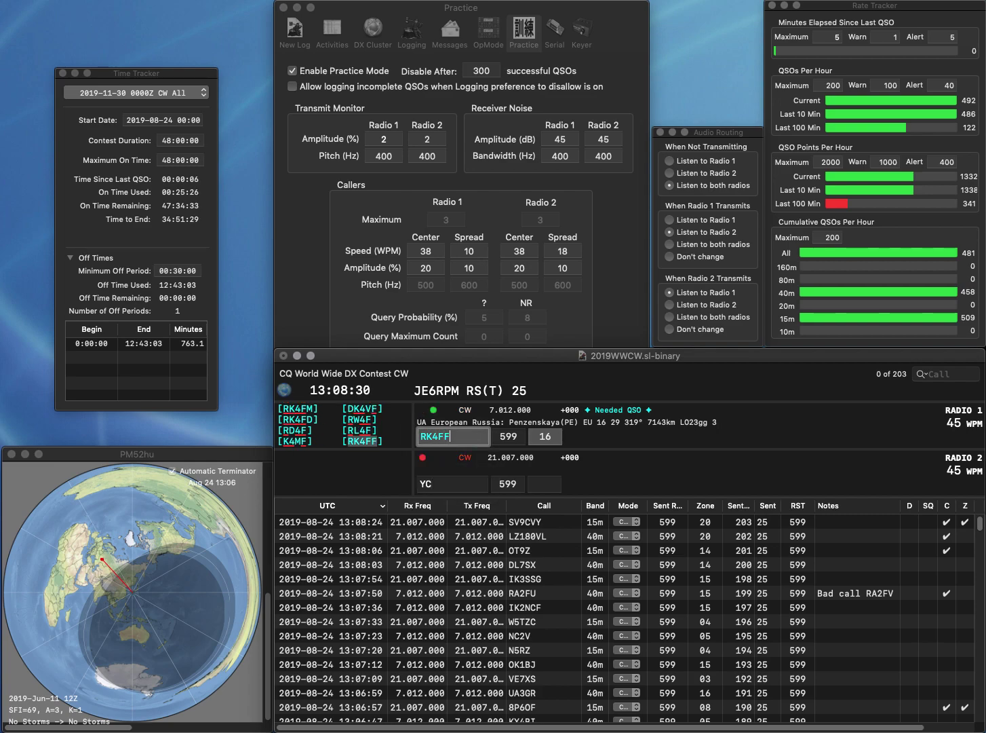
key(Return)
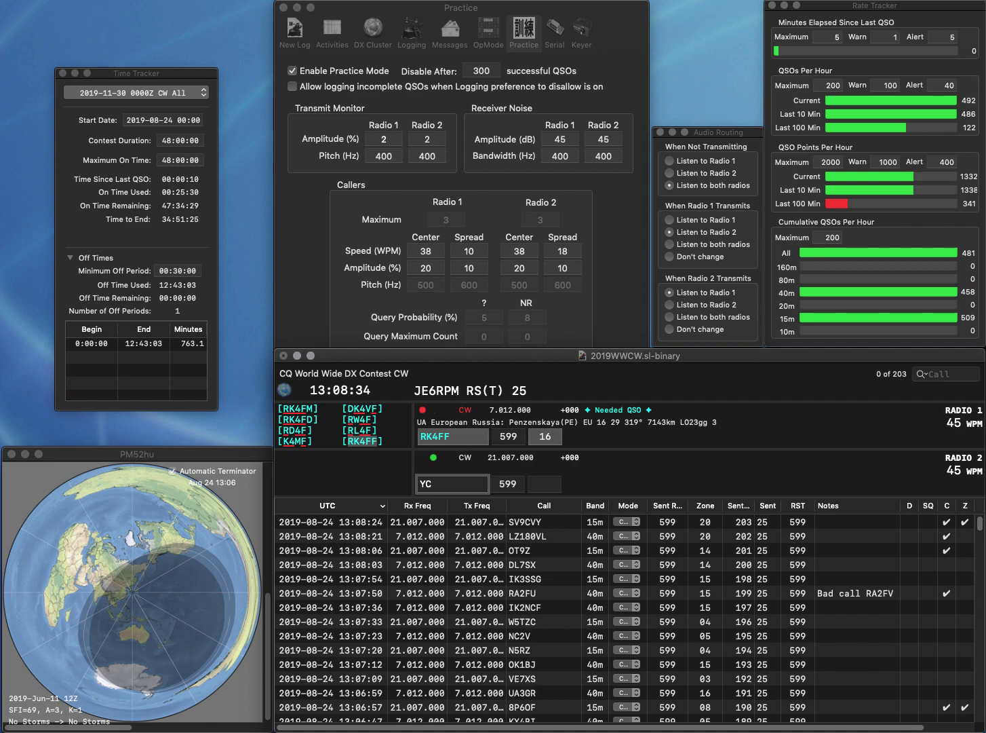
text(Y)
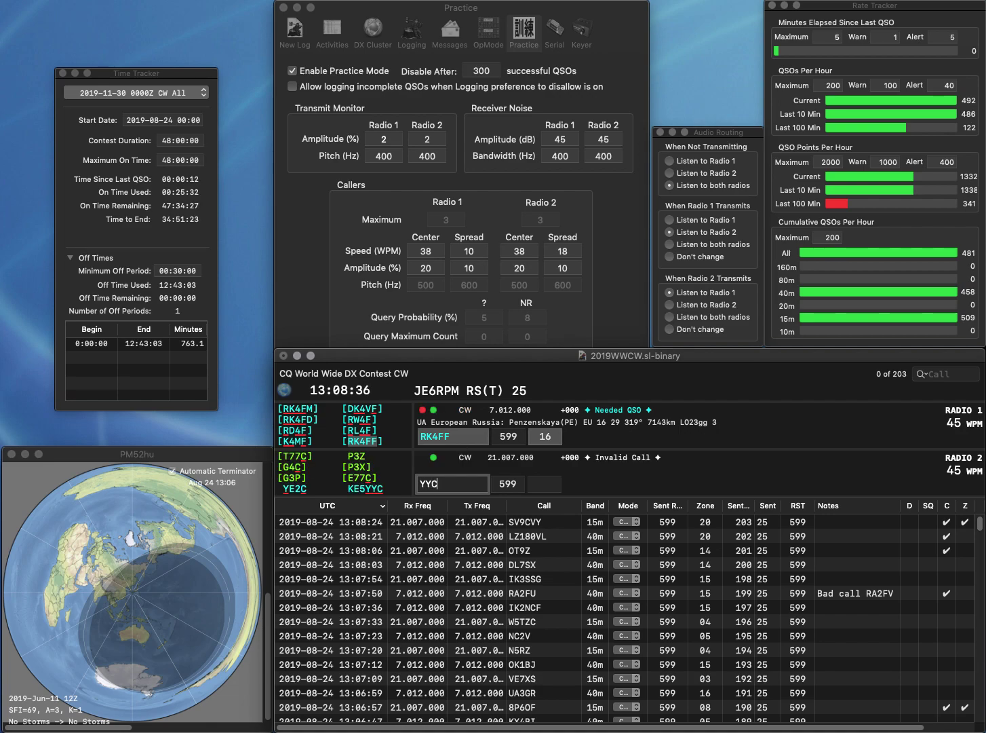
key(Return)
key(Down)
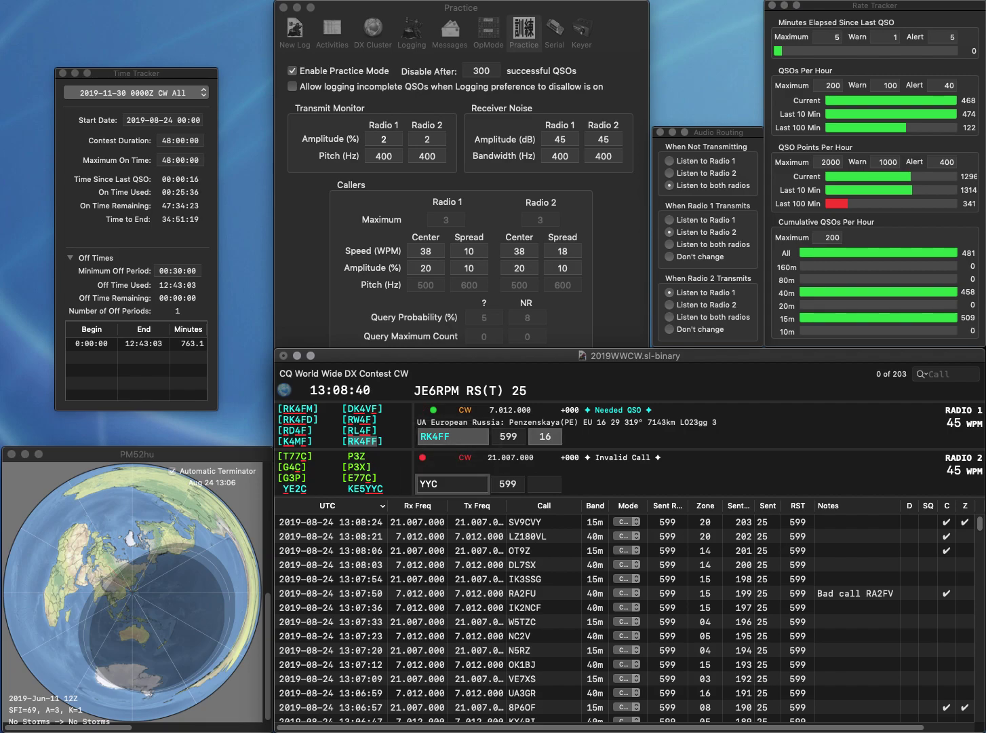
Complete the Radio 2 call as KE5YYC, enter HI8KW on Radio 1, and log both contacts.
text(KE6)
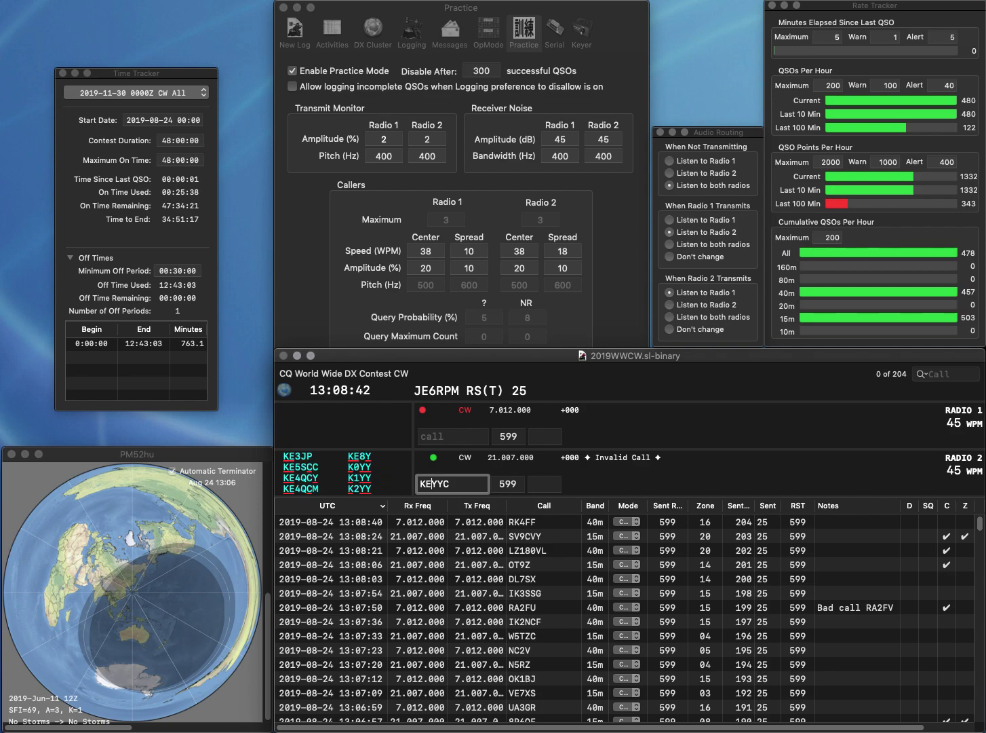
key(BackSpace)
text(?)
key(BackSpace)
text(5)
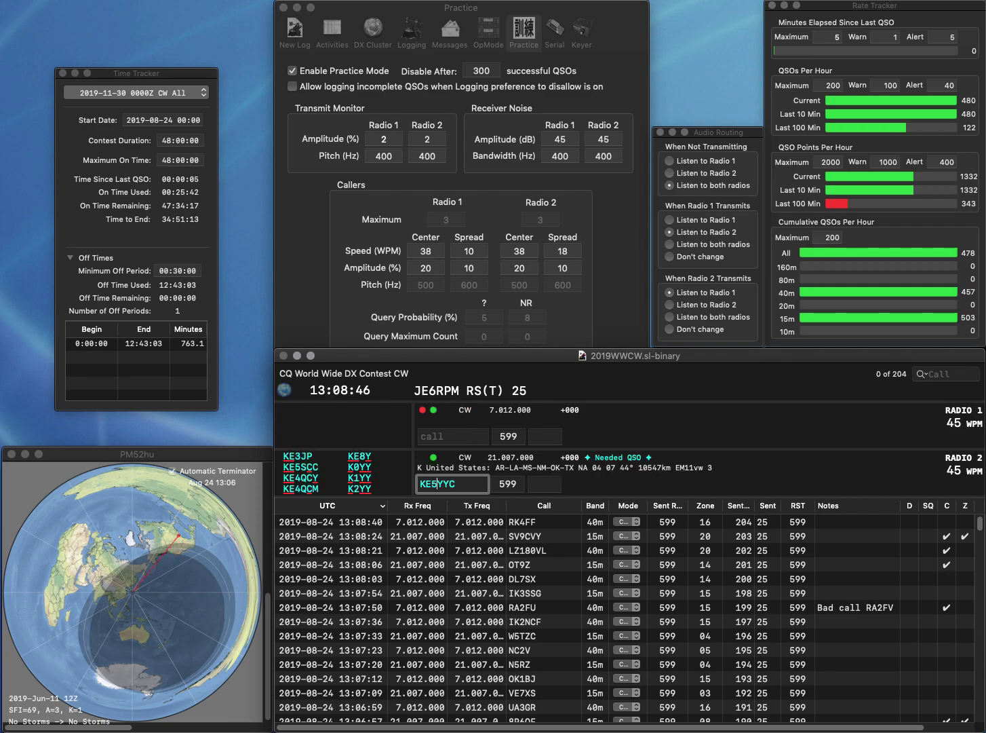
key(Return)
text(HI8KW)
key(Return)
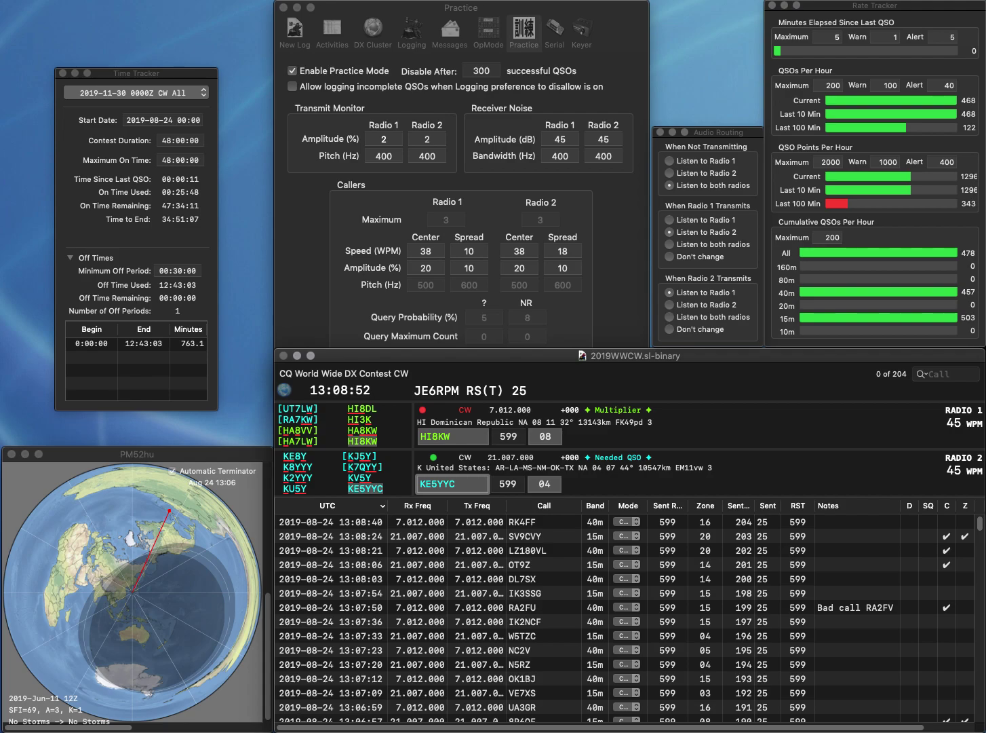
key(Return)
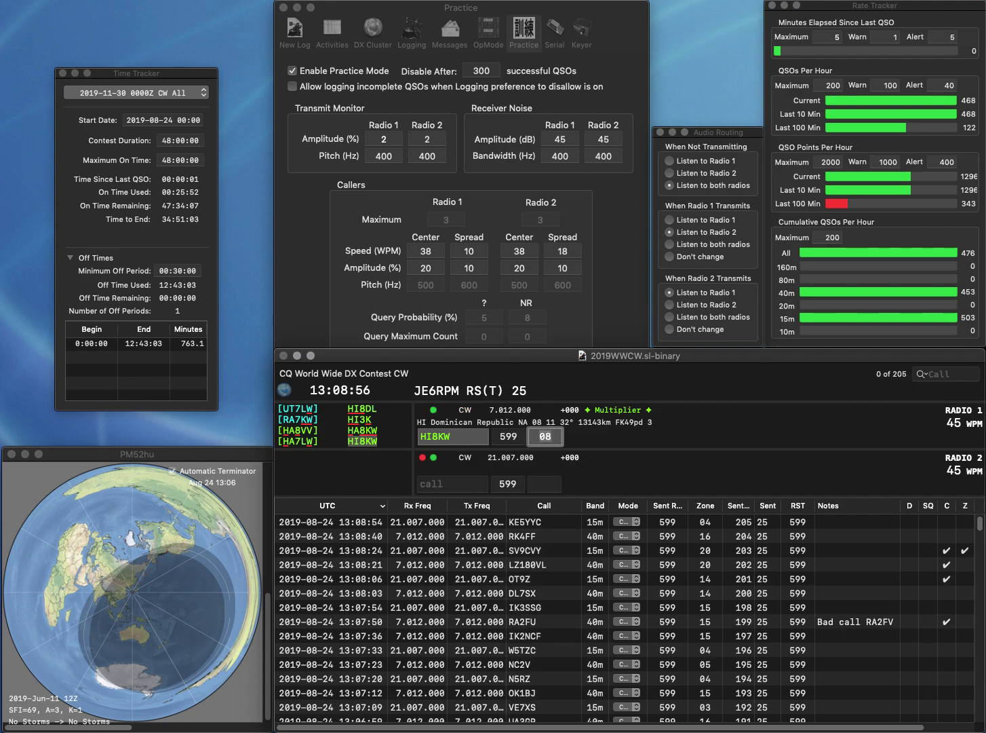
key(Return)
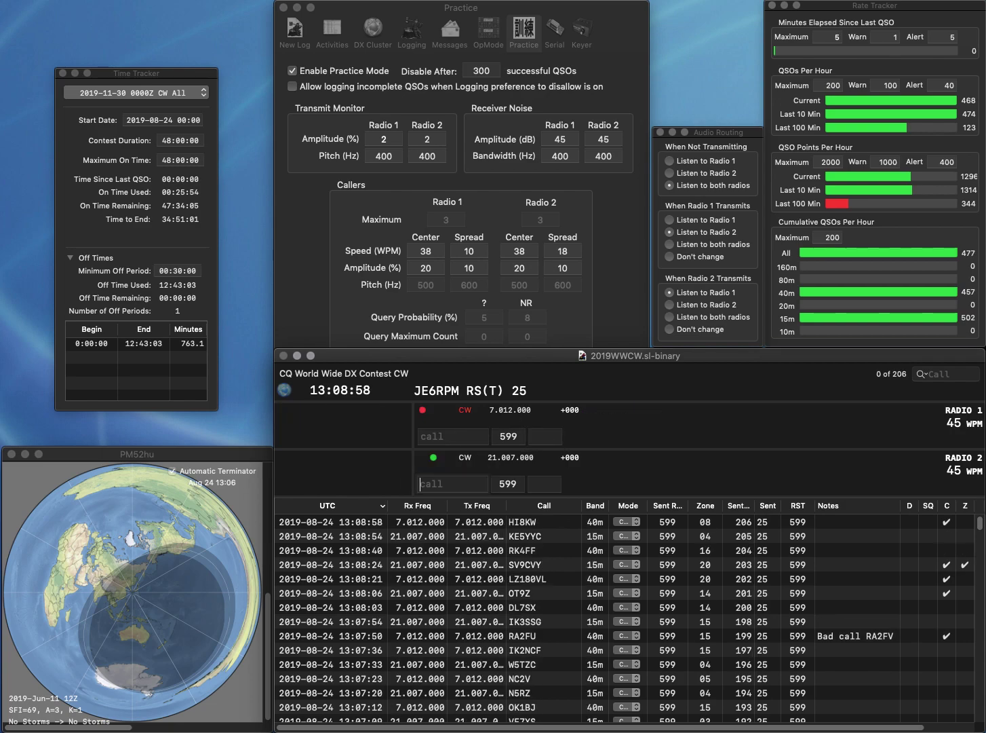
Enter the partial calls IN3H on Radio 2 and DO on Radio 1, and send them to the callers.
text(IN3H)
key(Return)
text(G)
key(BackSpace)
text(DO)
key(Return)
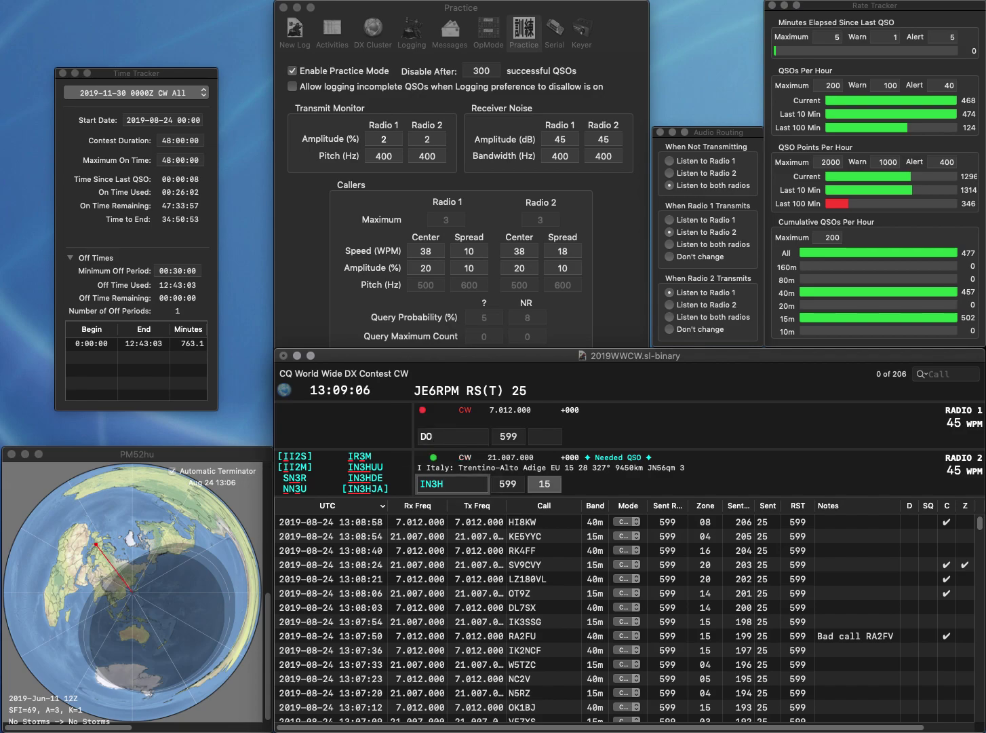
Complete the calls as IN3HDE on Radio 2 and DO4DXA on Radio 1, and log both contacts.
text(DE)
key(Return)
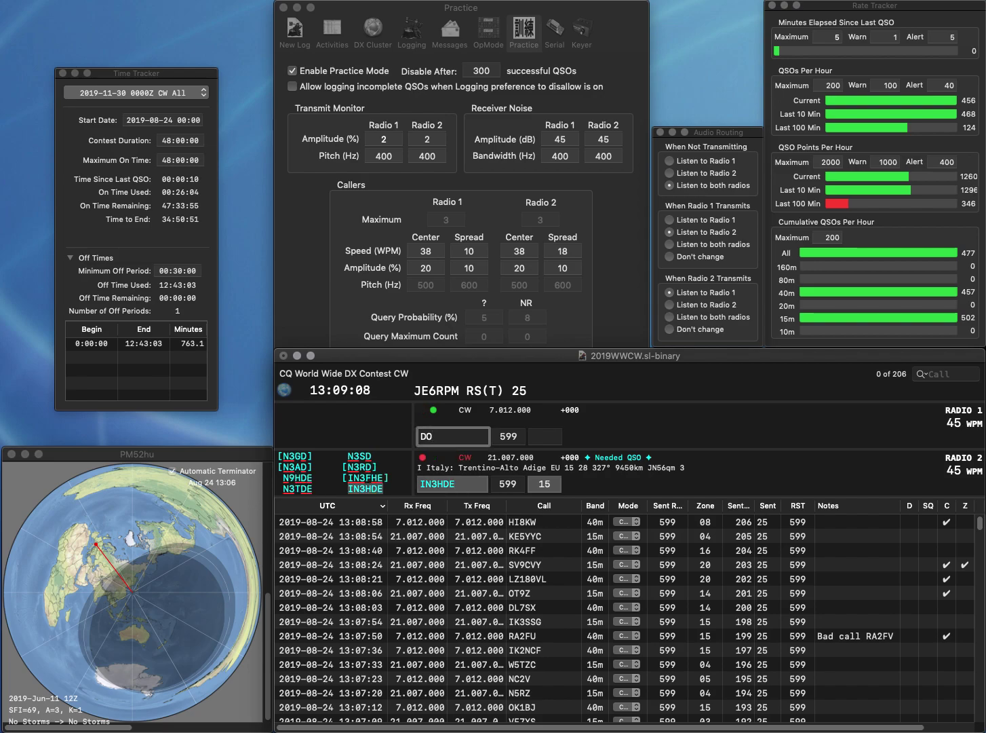
text(4DXA)
key(Return)
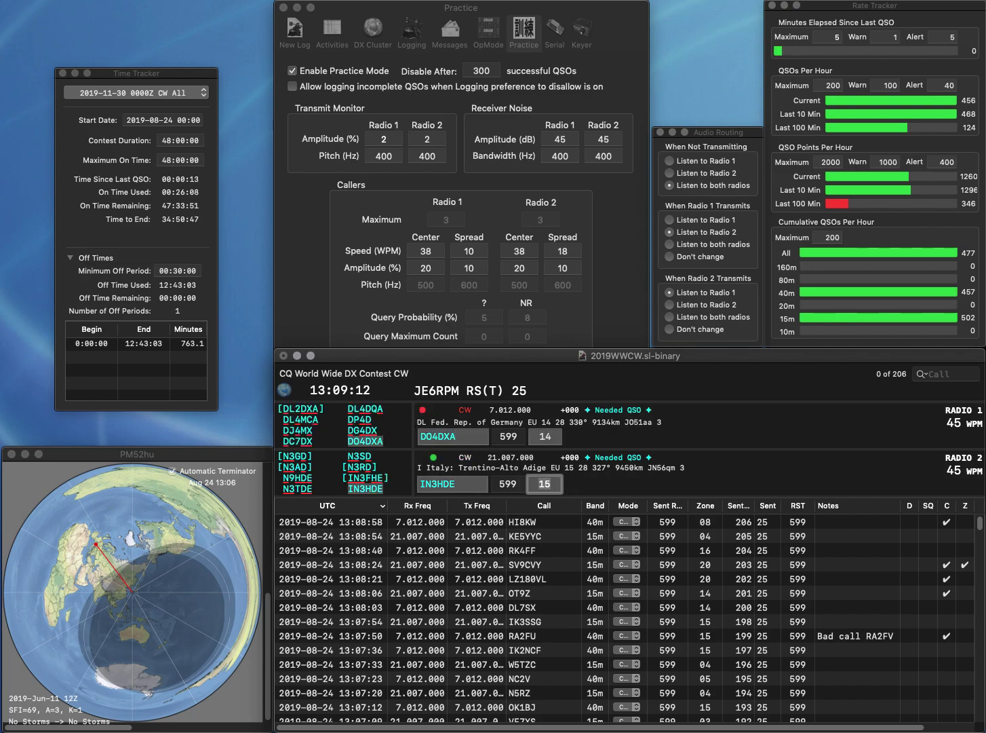
key(Return)
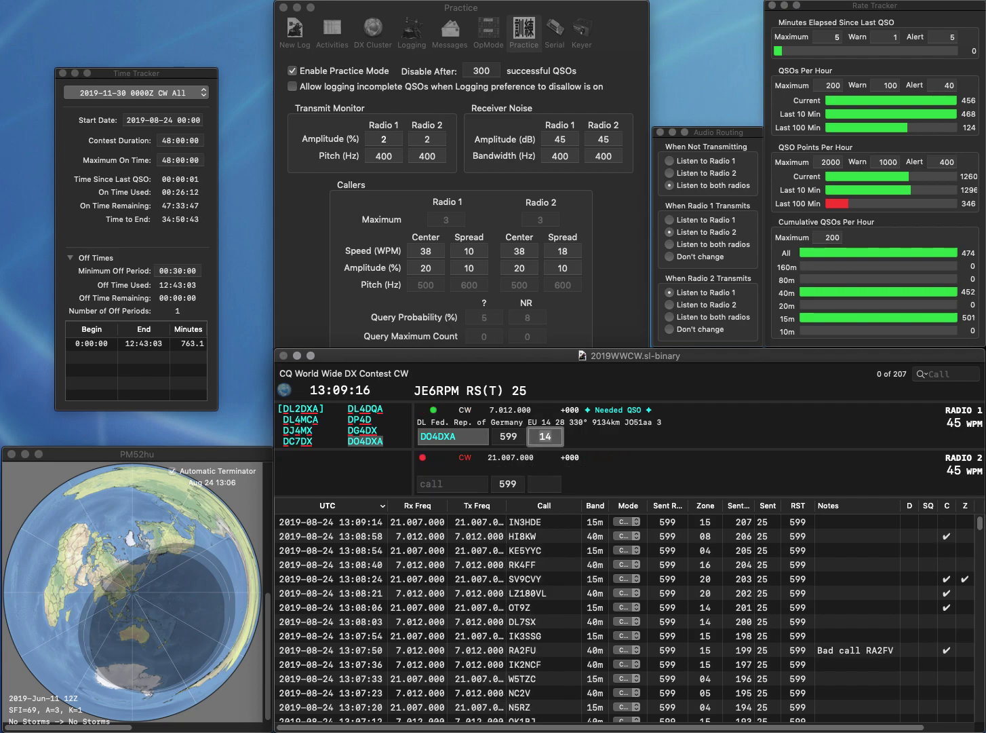
key(Return)
Enter HL8UM on Radio 2 and IW2HAJ on Radio 1, and send their exchanges.
text(HL8UM)
key(Return)
text(IW2SAJ)
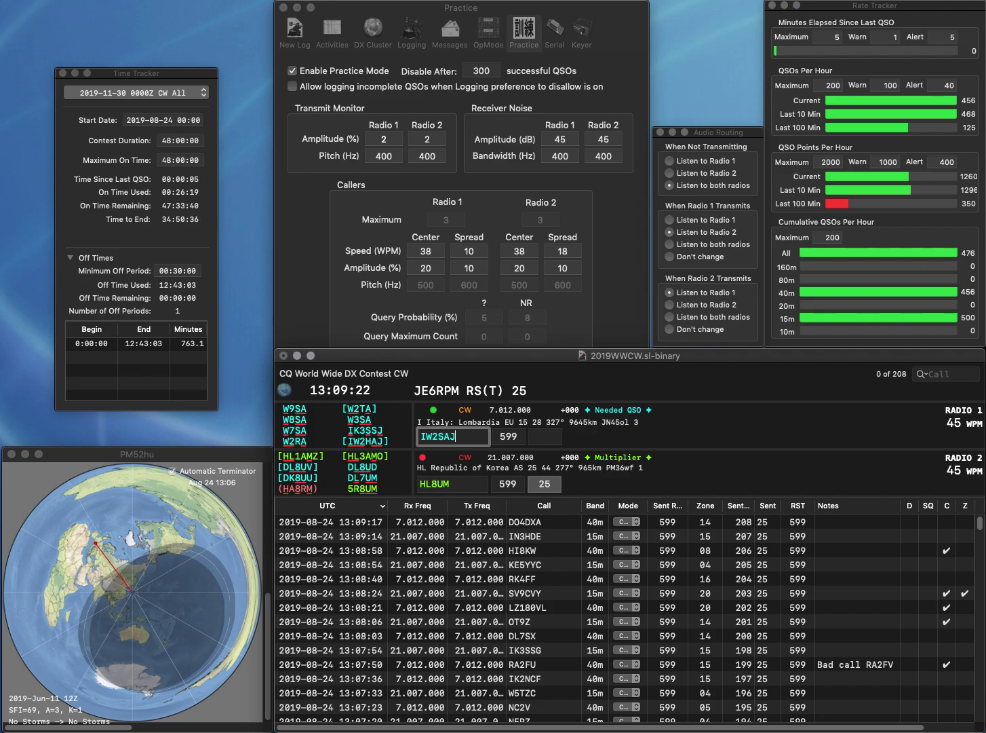
key(Return)
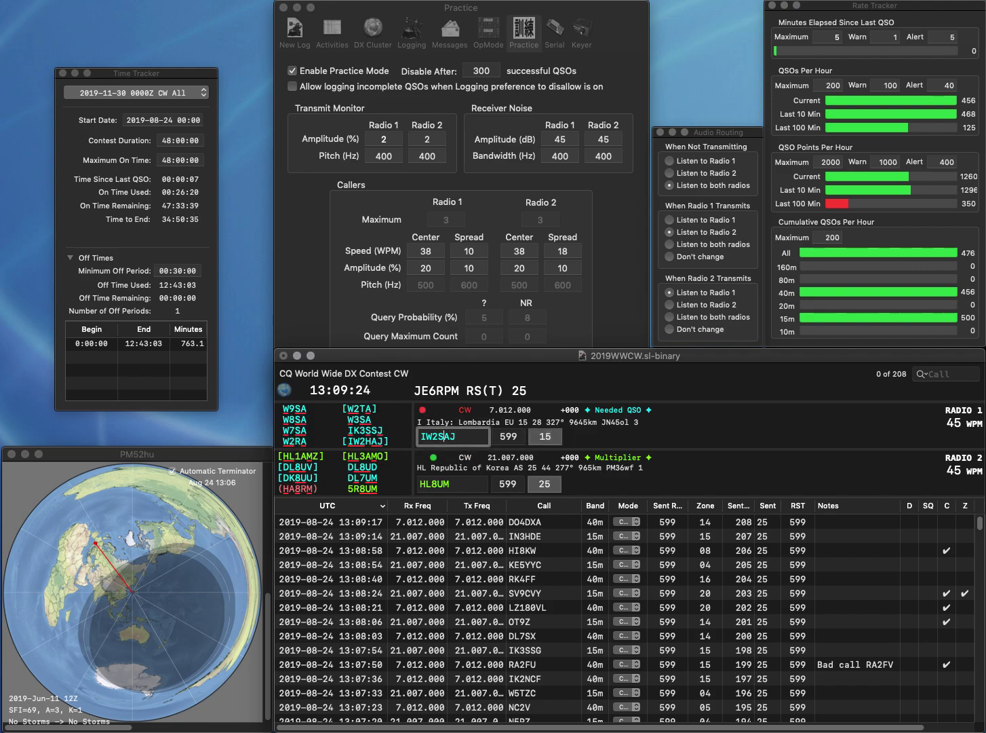
key(BackSpace)
key(BackSpace)
key(BackSpace)
text(HAJ)
key(Return)
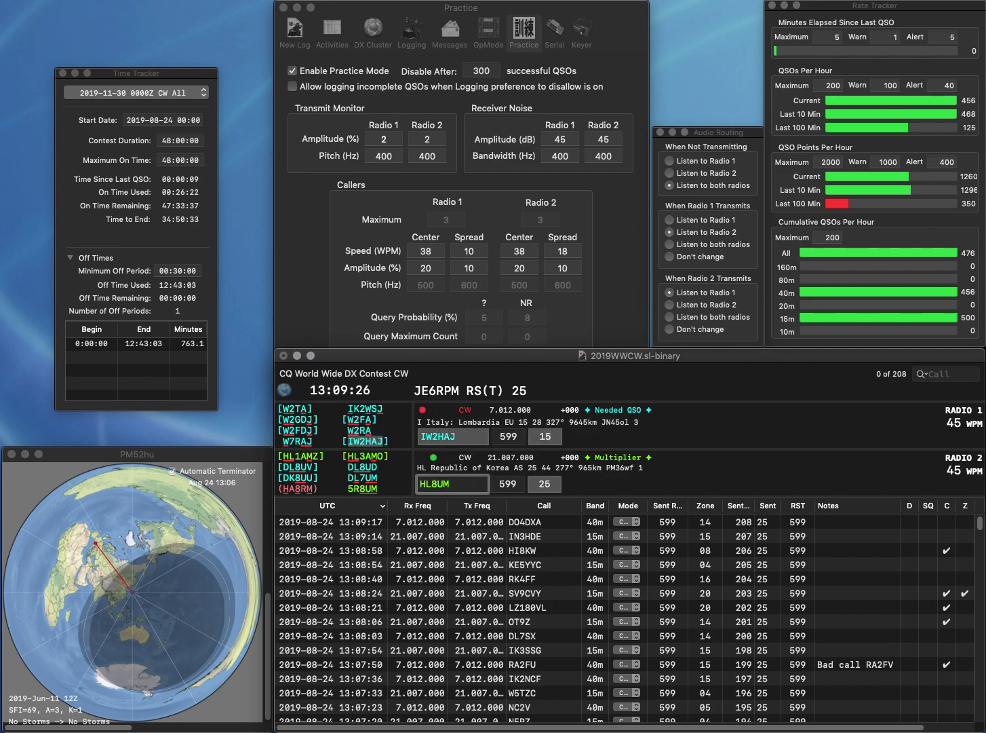
Correct the Radio 2 call to 5L8UM with zone 35.
key(Delete)
text(5)
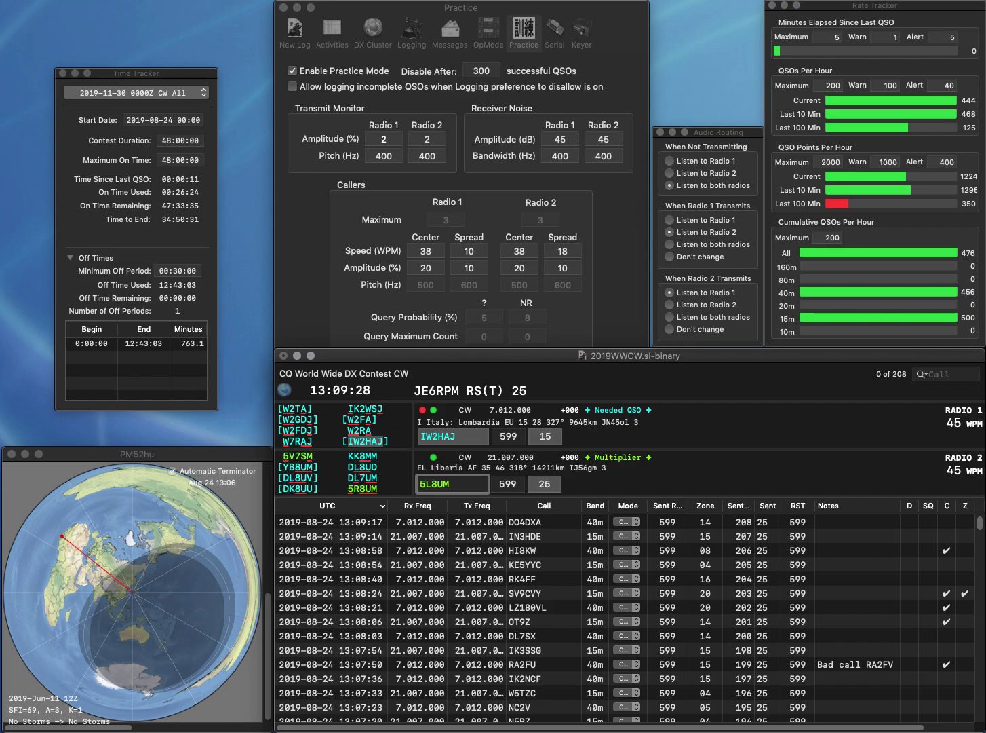
key(Return)
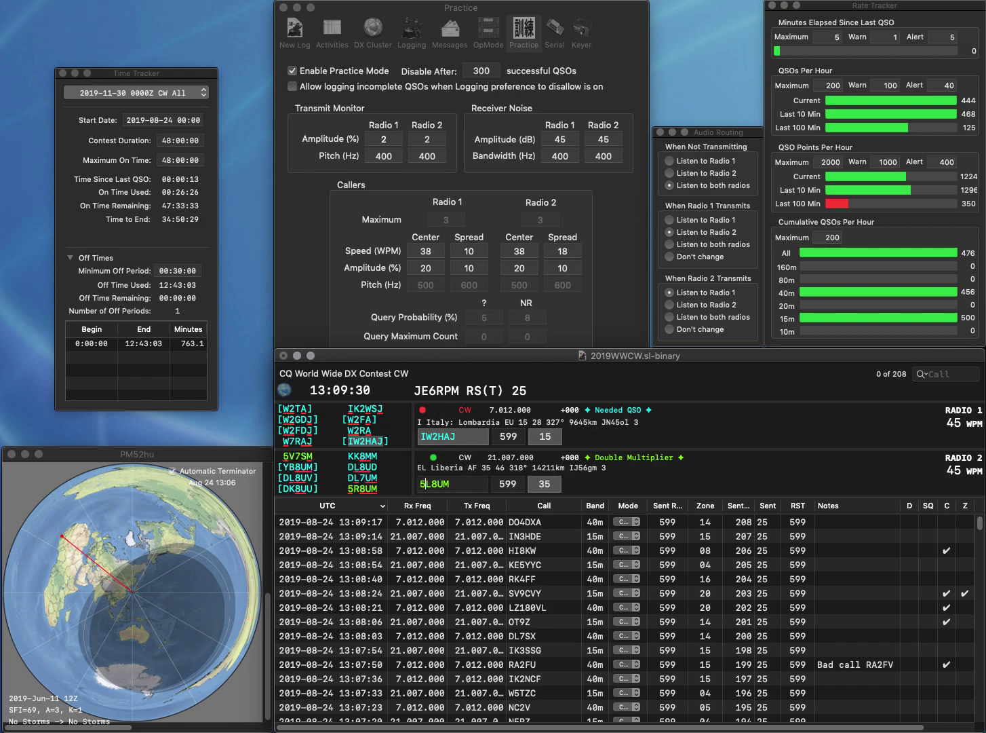
Correct the Radio 2 call to 5R8UM with zone 39, and log it together with IW2HAJ on Radio 1.
click(426, 484)
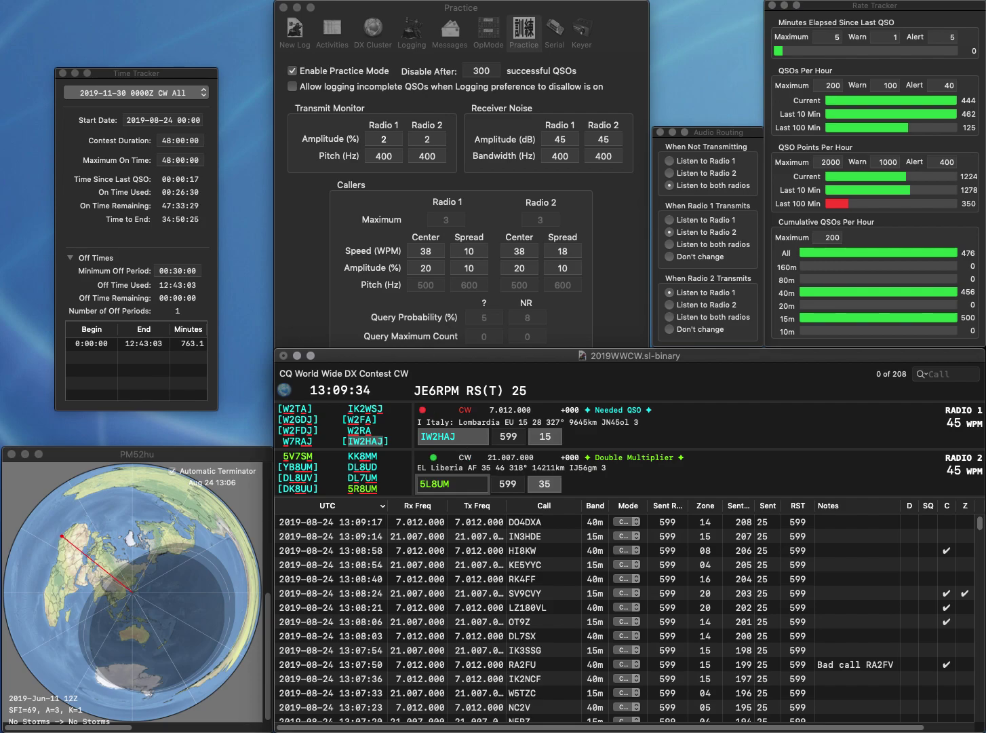
key(Delete)
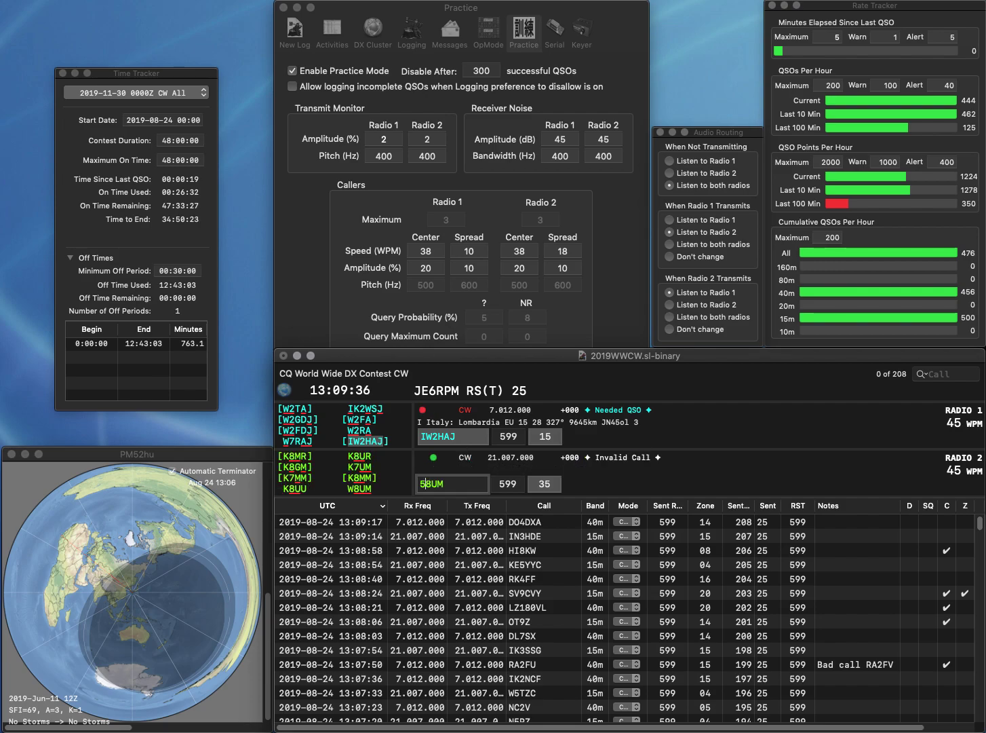
text(R)
key(Return)
key(Tab)
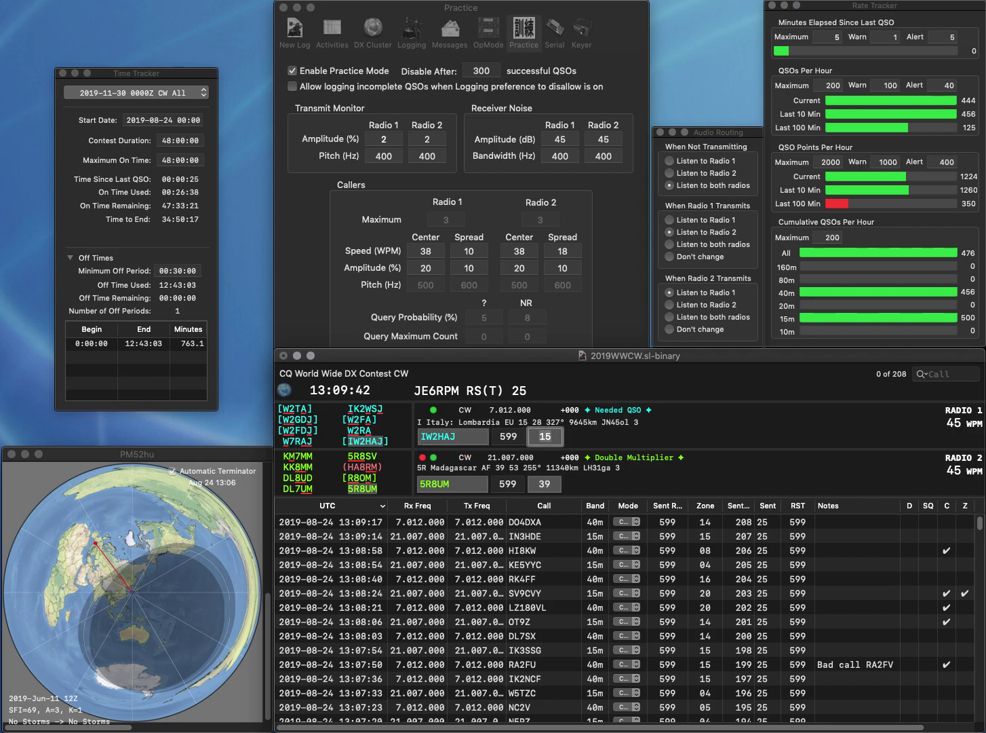
key(Return)
key(Return)
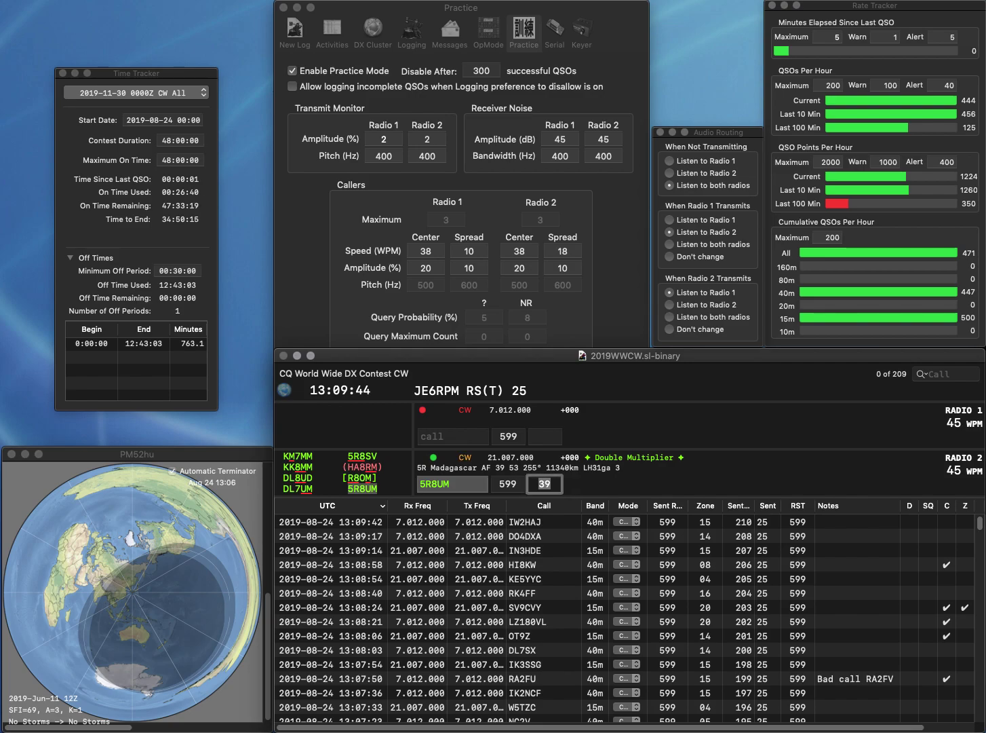
text(RU3DX)
key(Return)
text(DK2AT)
key(Return)
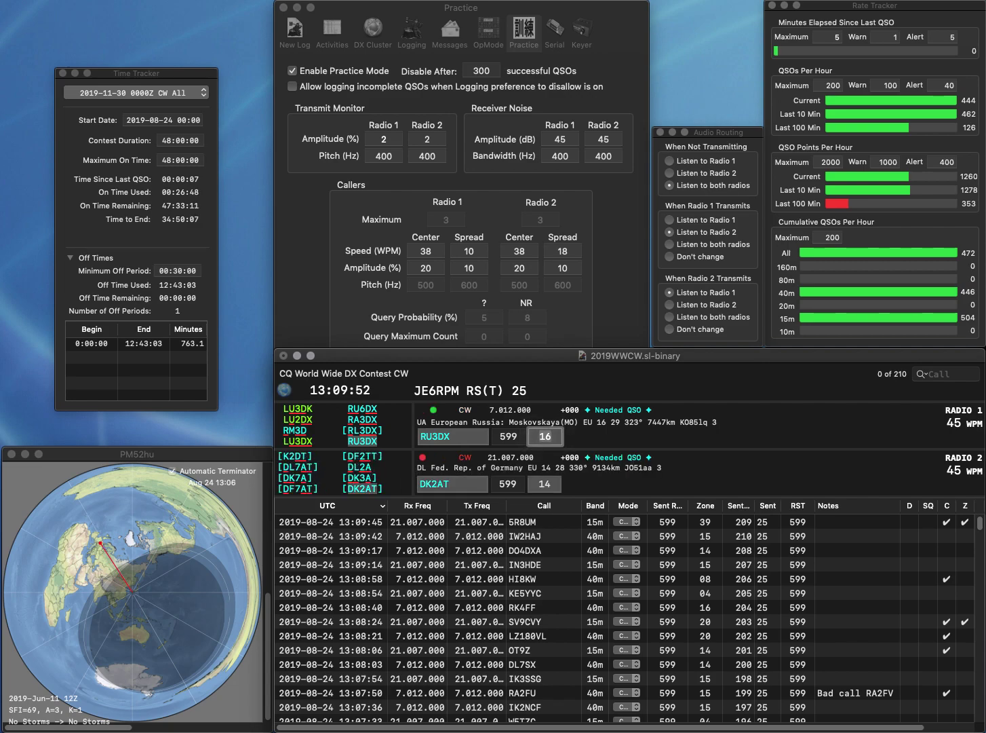
key(Return)
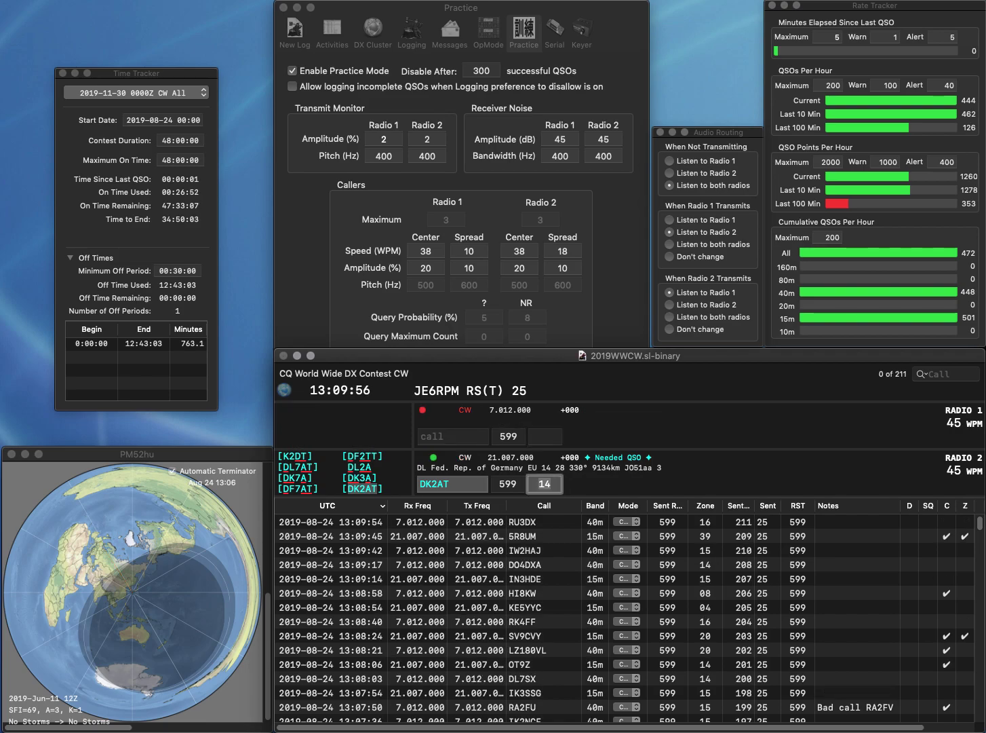
key(Return)
Exchange reports with W8GP on Radio 1 and OH2BKX on Radio 2, and log both contacts.
text(K)
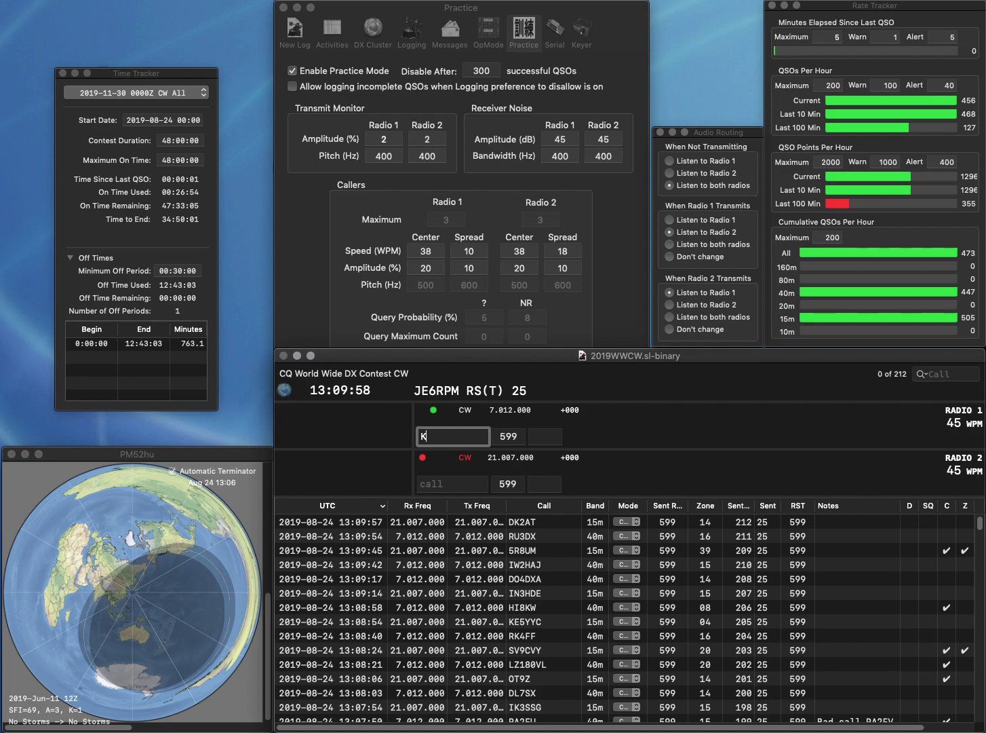
key(BackSpace)
text(W8GP)
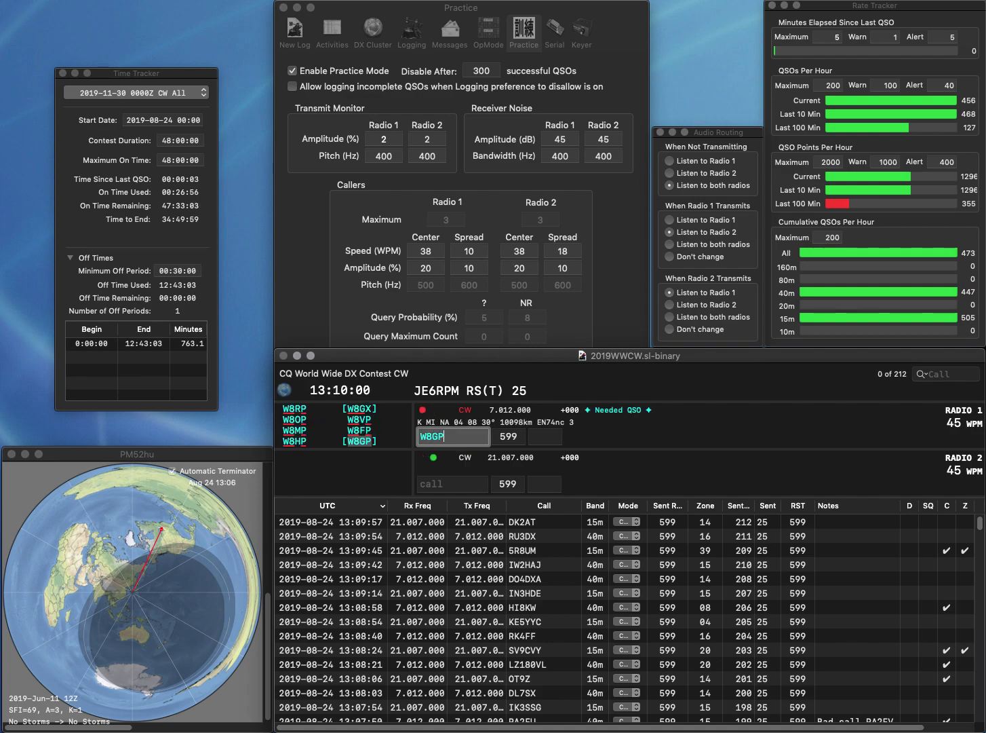
key(Return)
text(OH2BK)
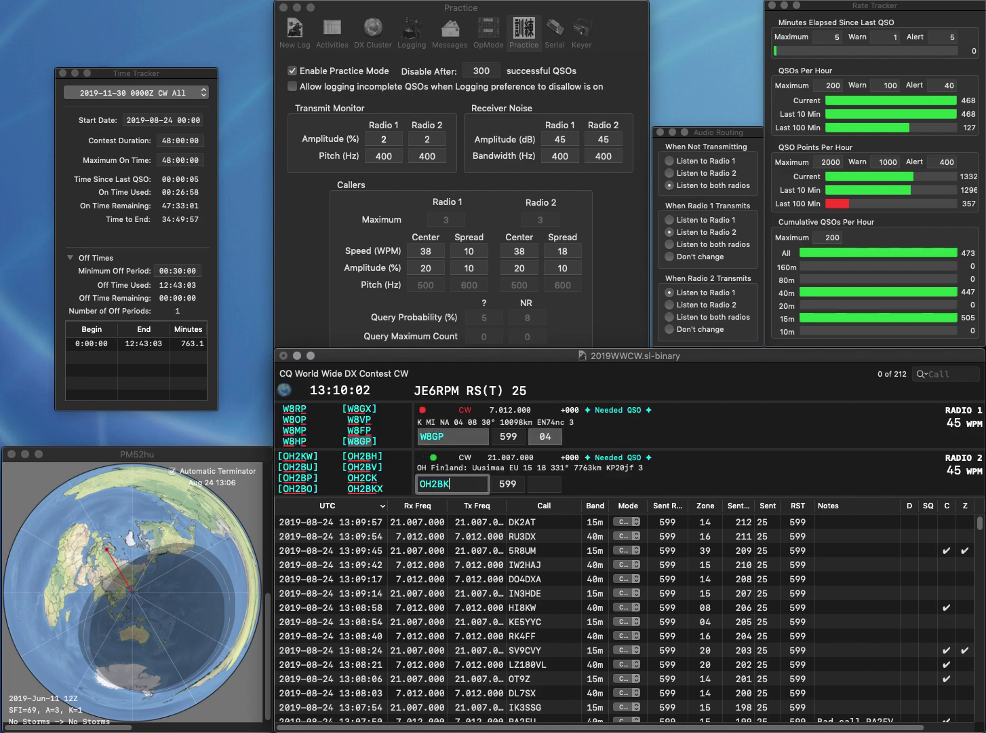
text(X)
key(Return)
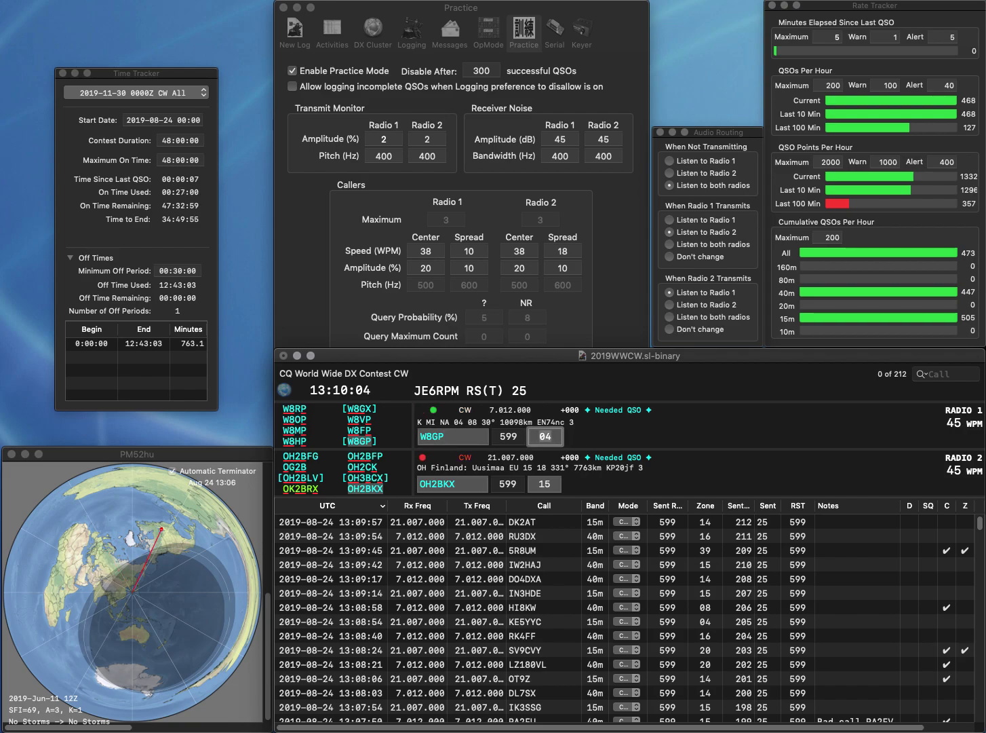
key(Return)
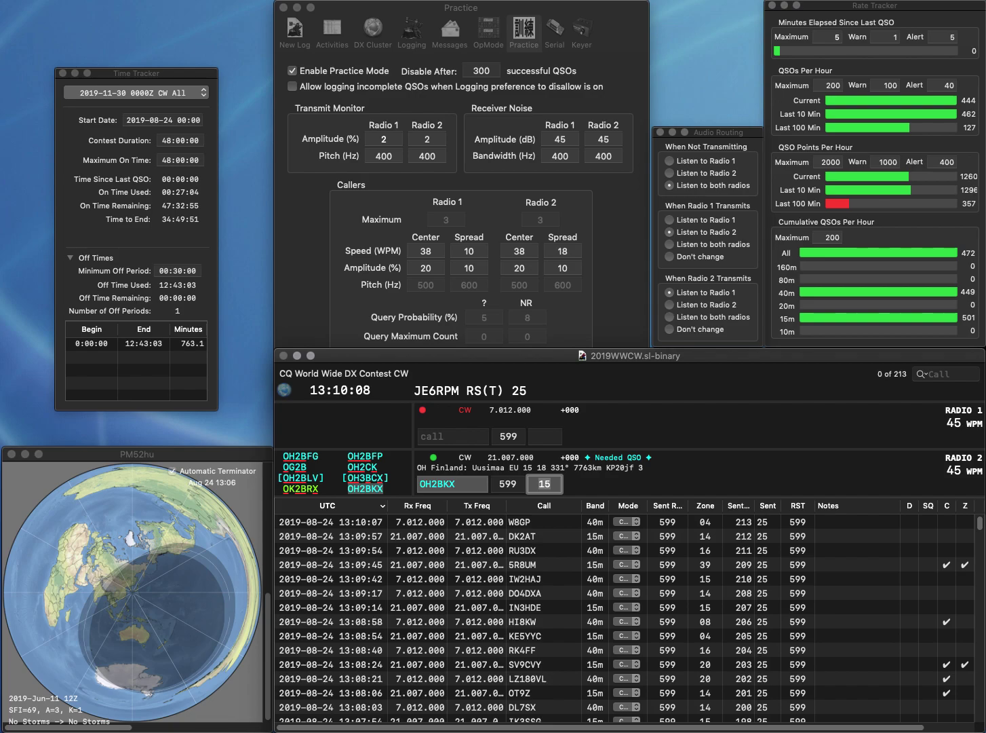
key(Return)
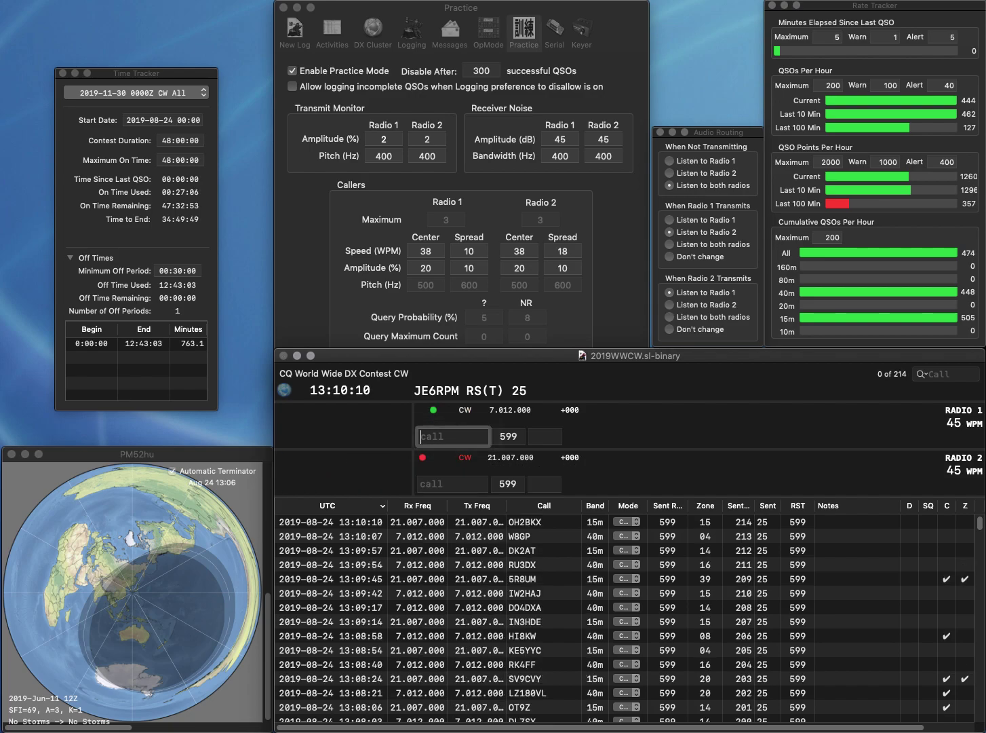
text(KB5)
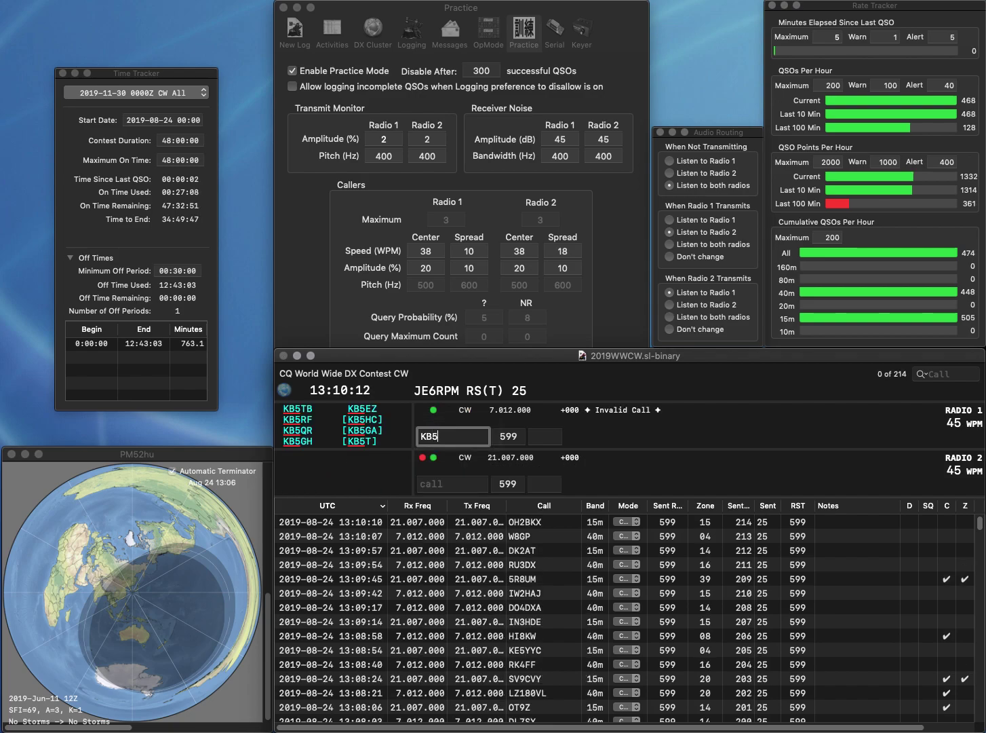
text(AAM)
key(Return)
text(7R)
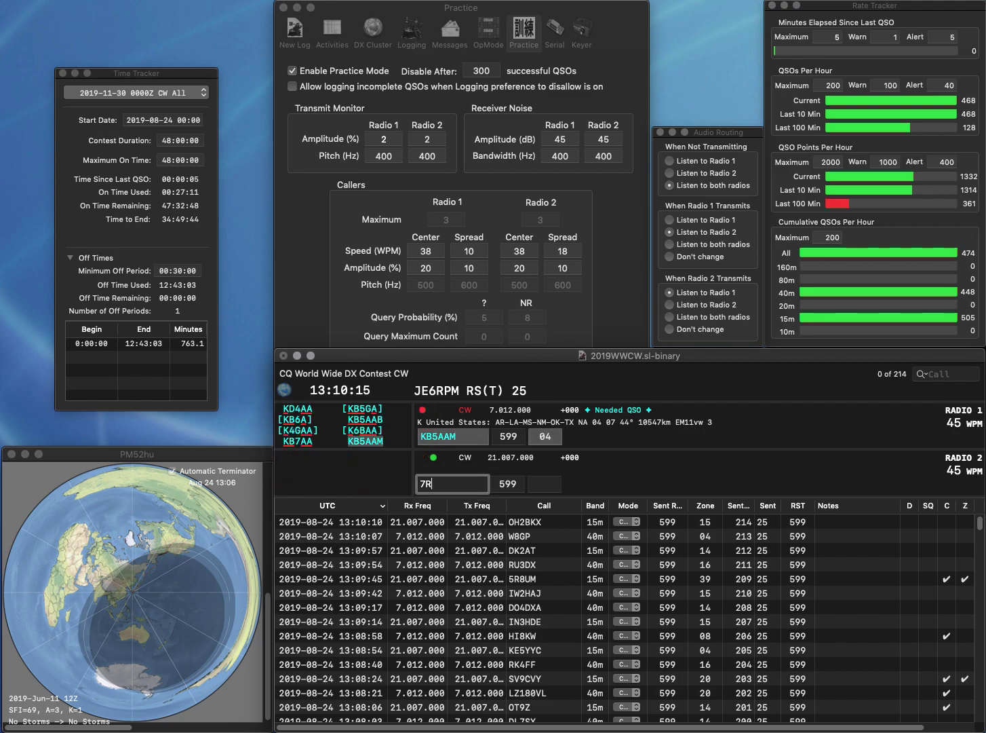
key(BackSpace)
text(LW)
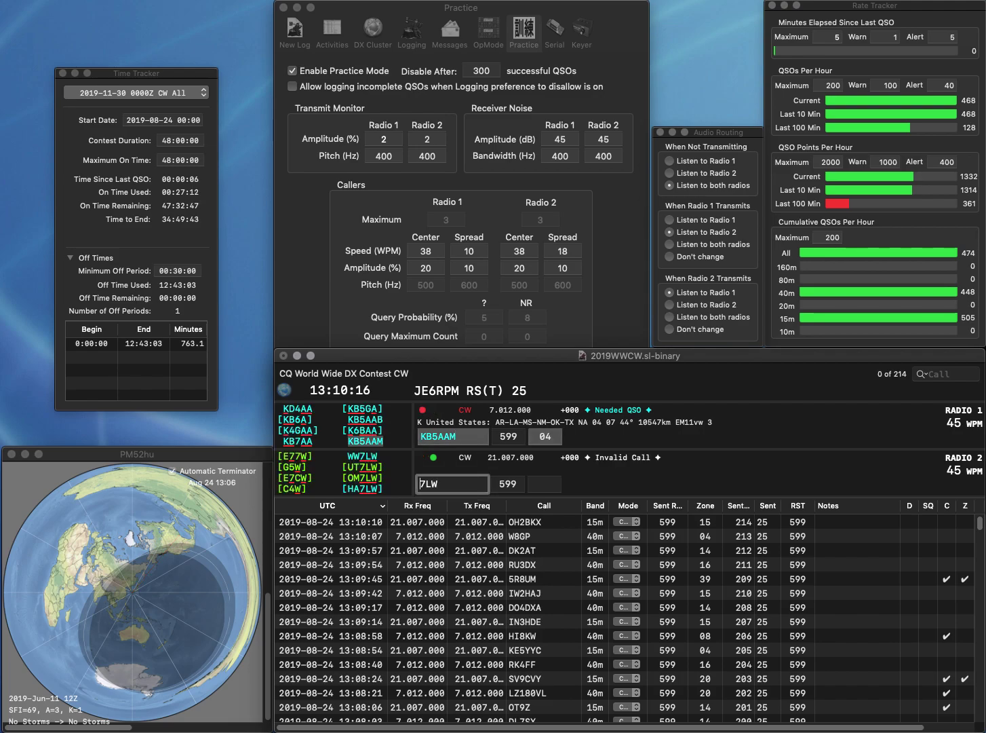
text(K)
key(BackSpace)
key(Return)
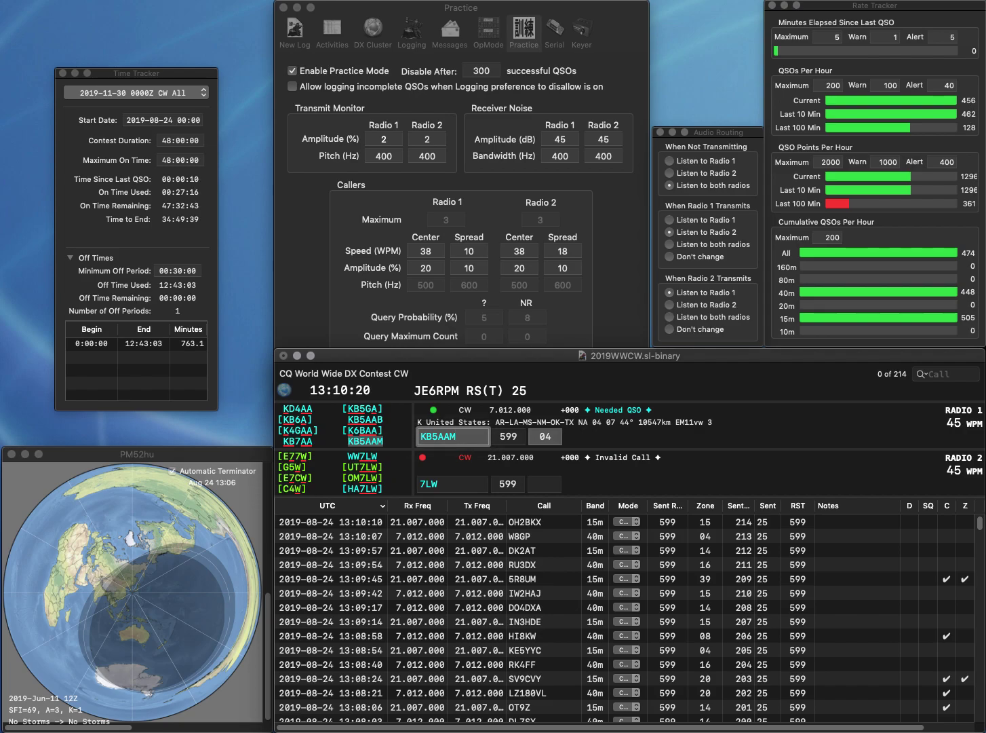
key(Return)
text(KE)
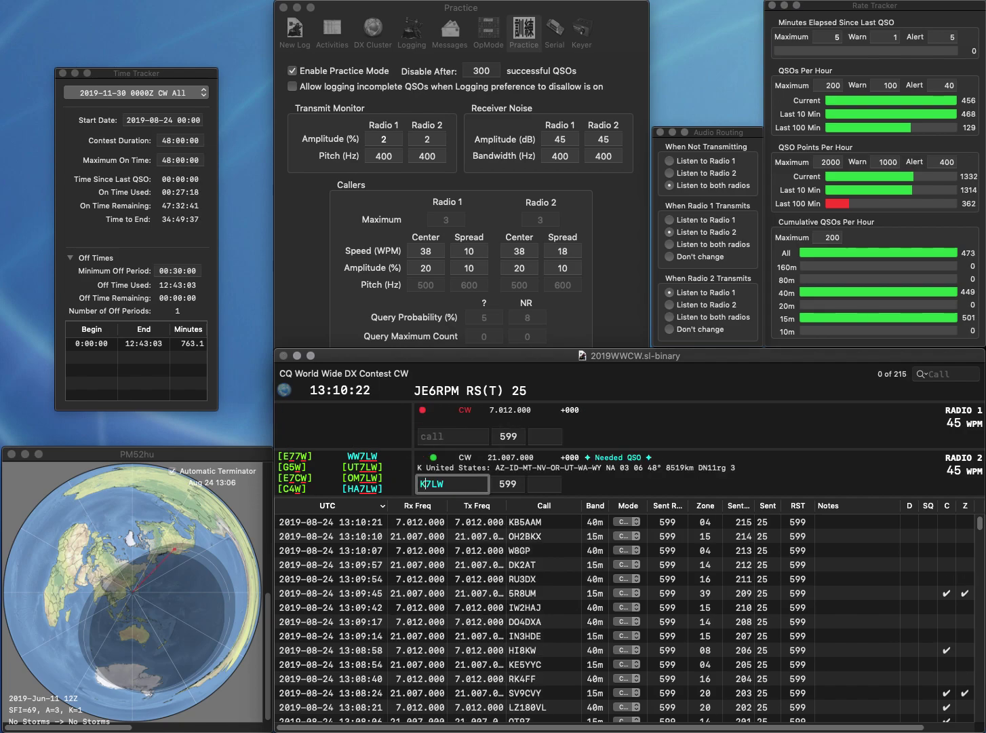
key(Right)
key(Right)
key(BackSpace)
text(R)
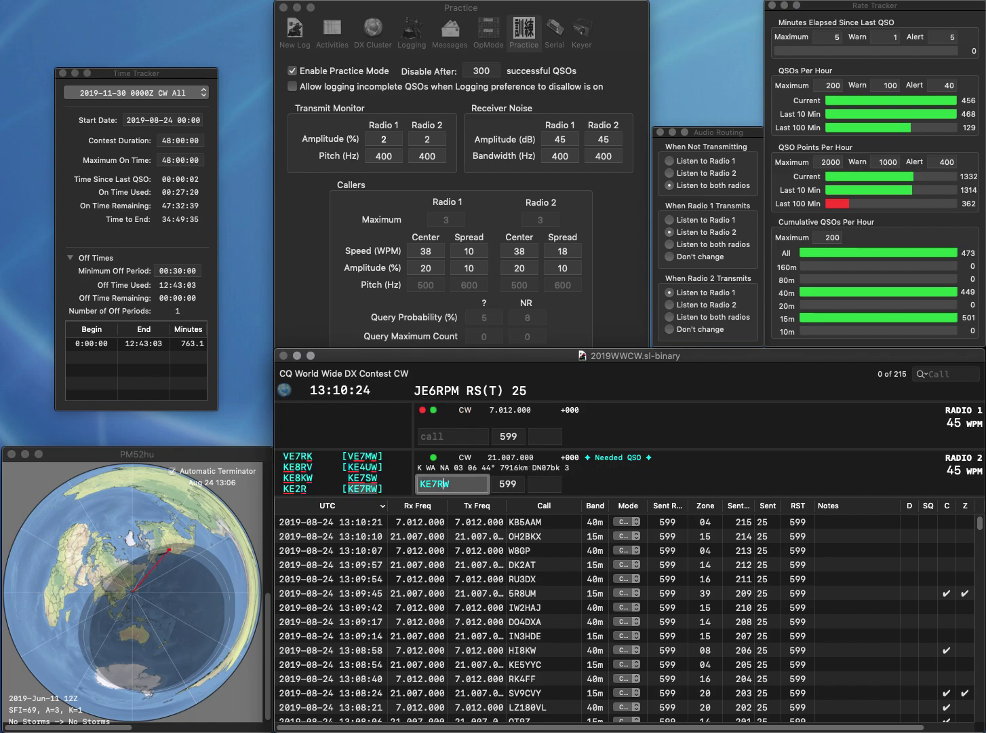
key(Return)
text(AF0Y)
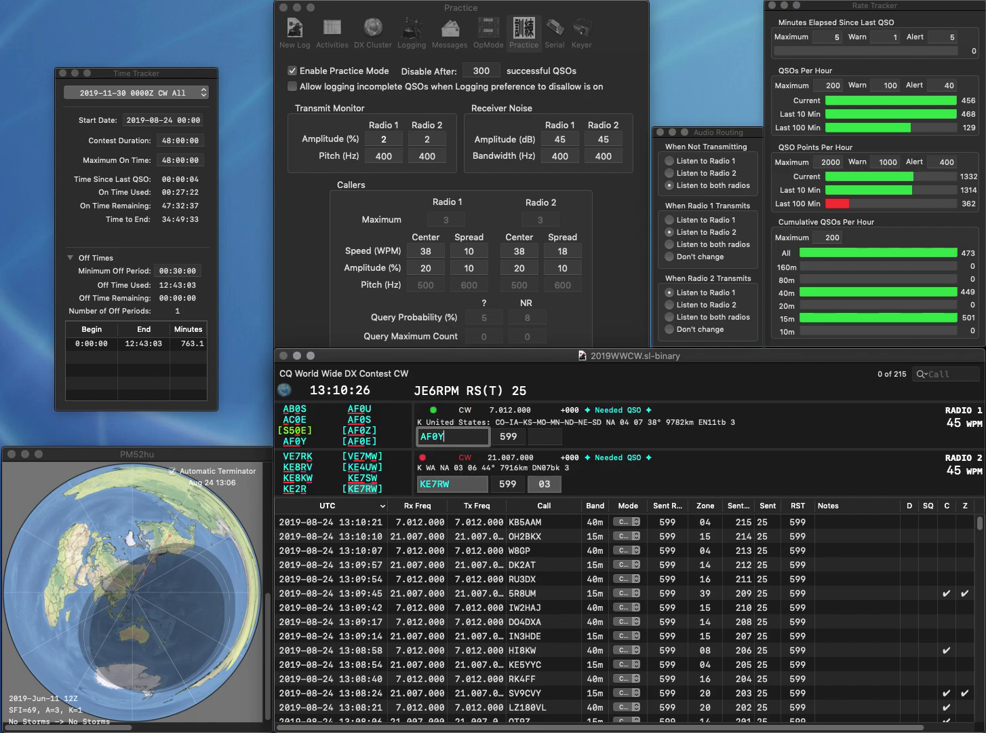
key(Return)
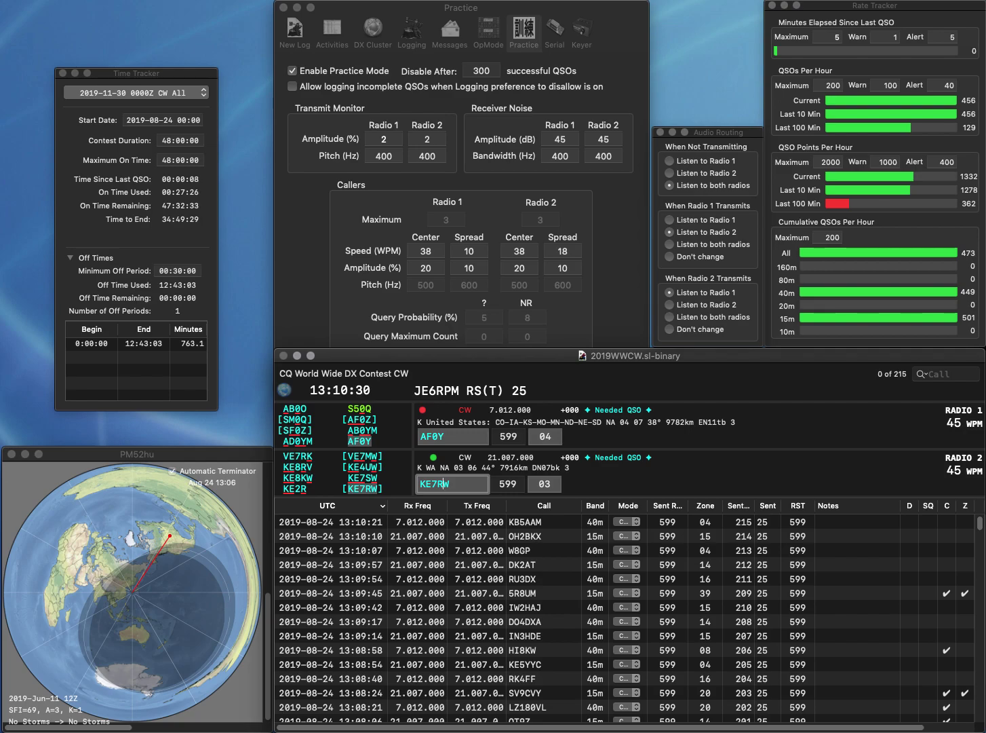
key(Return)
key(Return)
Exchange reports with IK2GVS on Radio 2 and W9HM on Radio 1, and log both contacts.
text(IK2GVS)
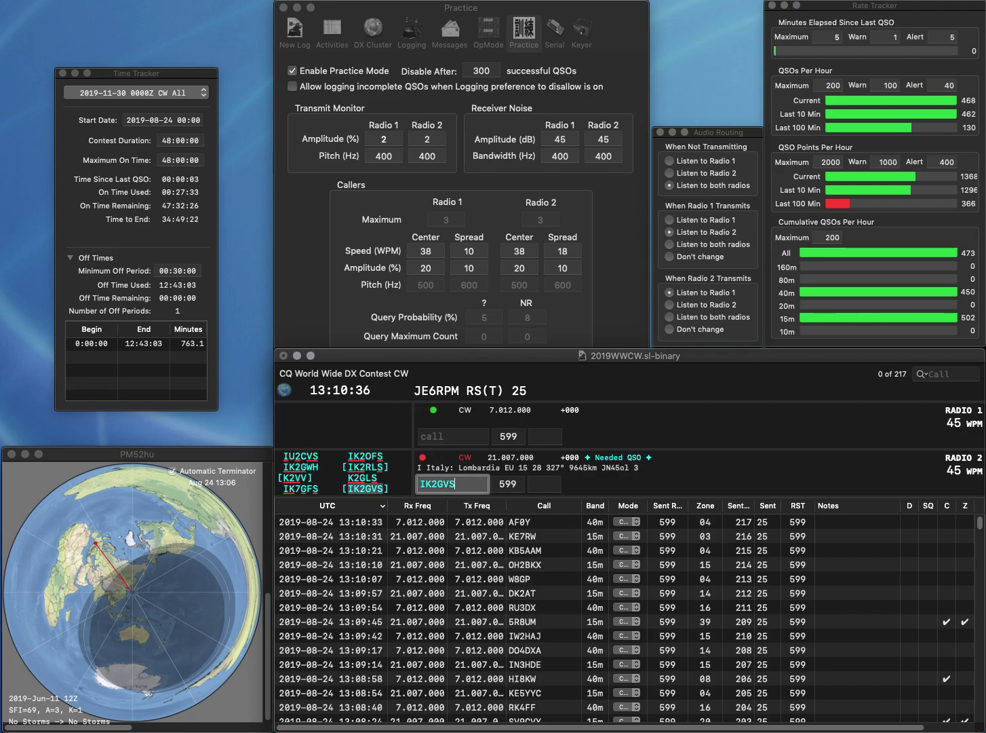
key(Return)
text(9S)
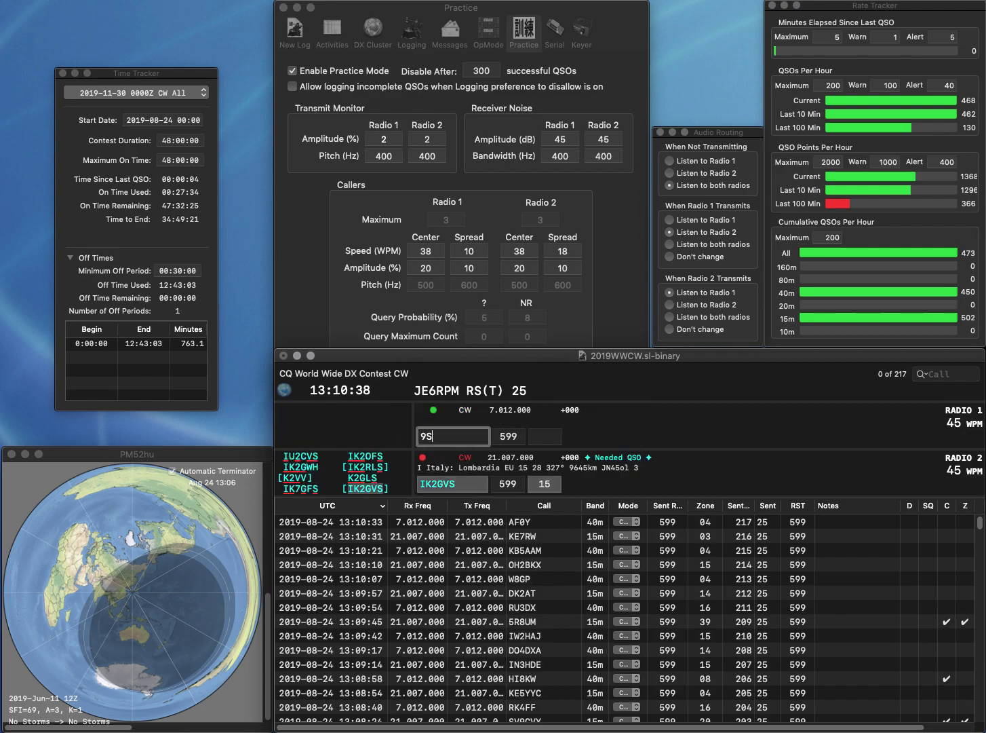
text(MW9SM)
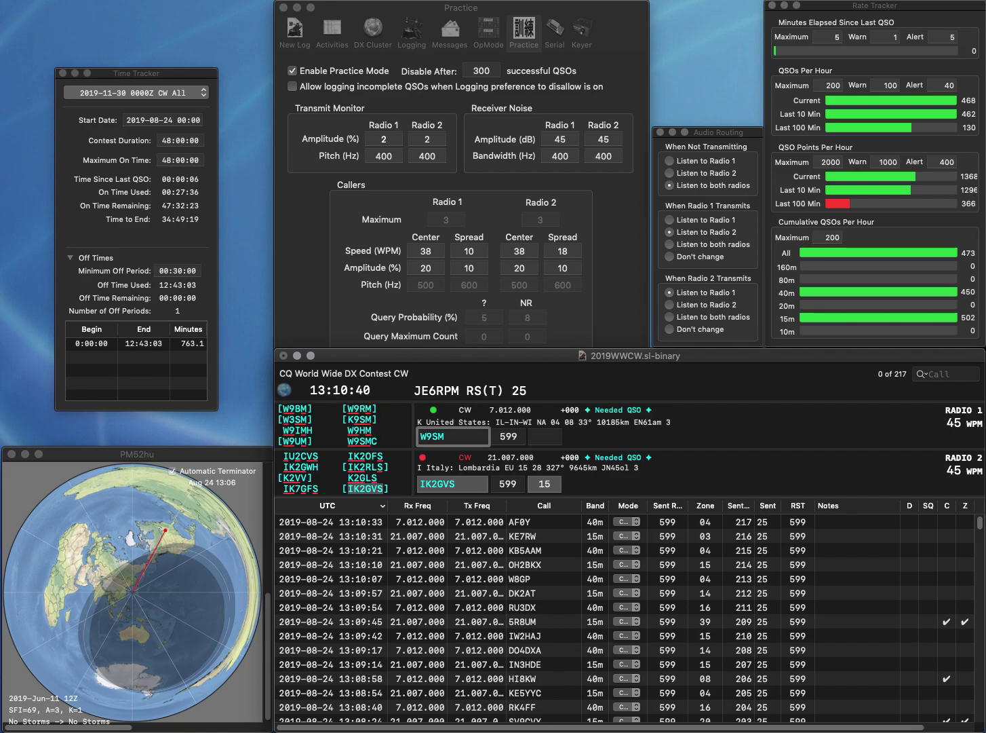
key(BackSpace)
text(H)
key(Return)
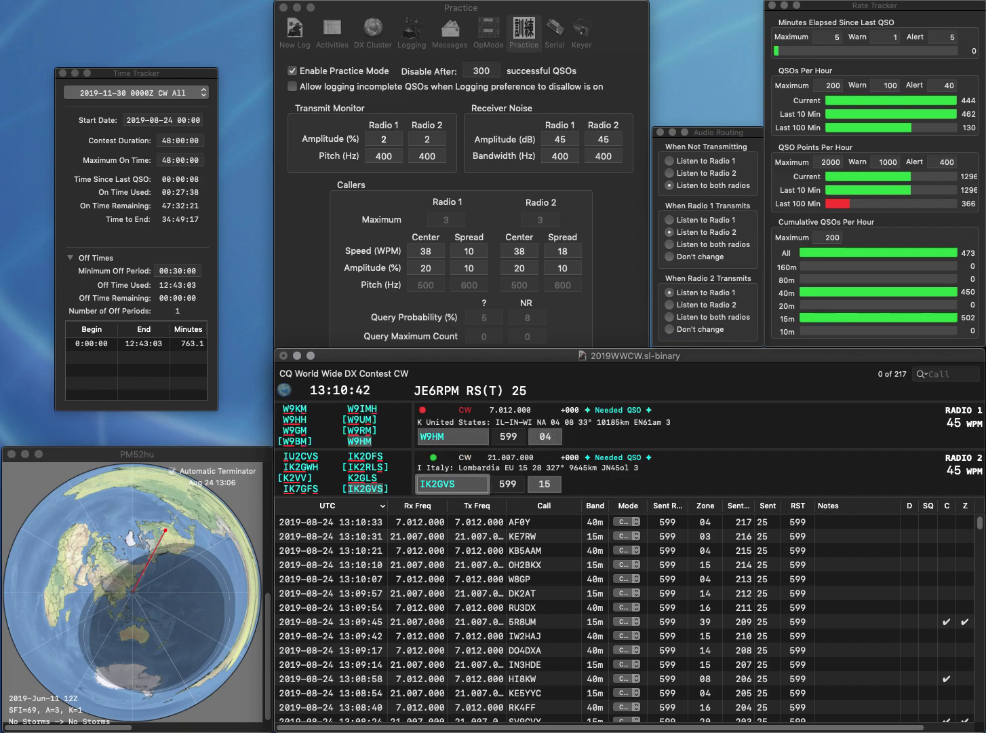
key(Return)
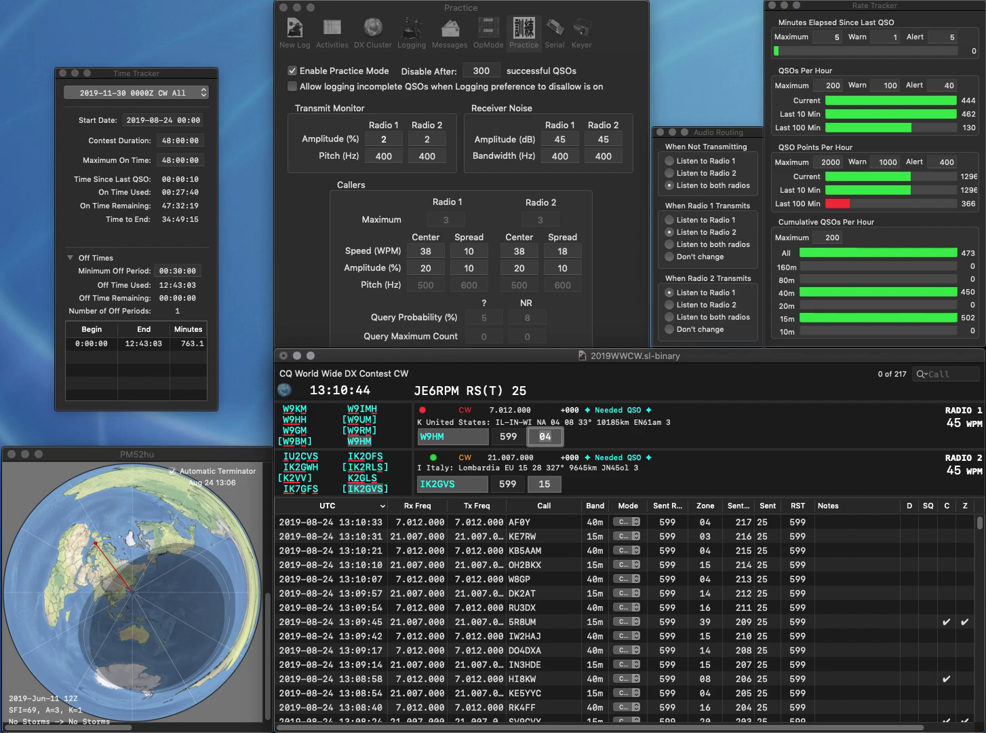
key(Return)
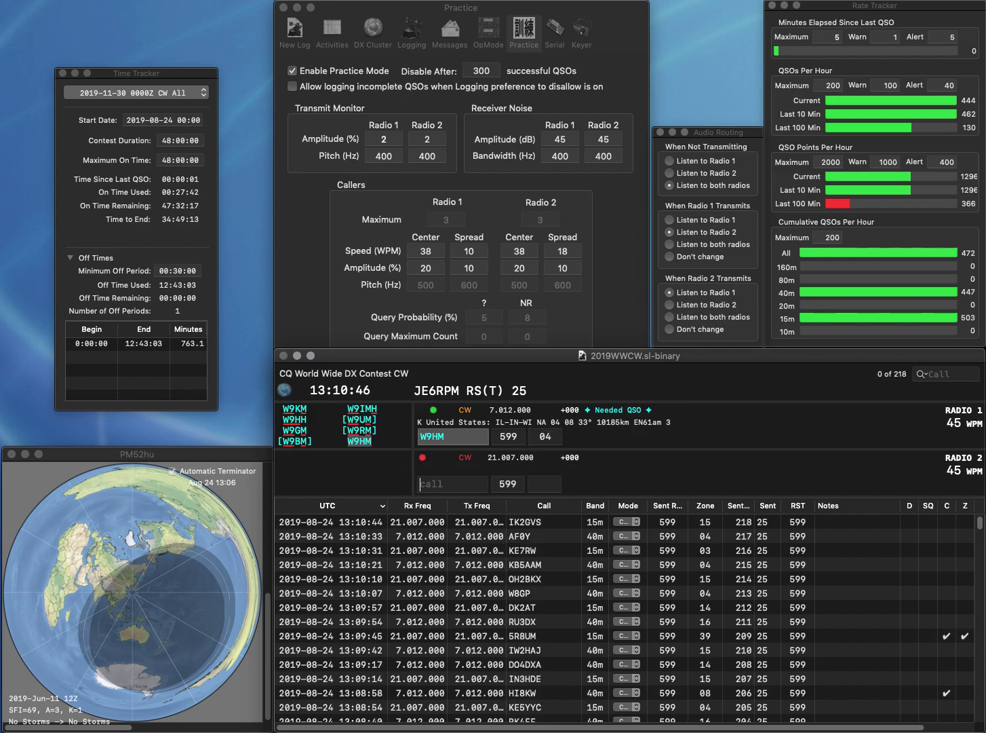
text(R3WR)
key(Return)
text(N7LR)
key(Return)
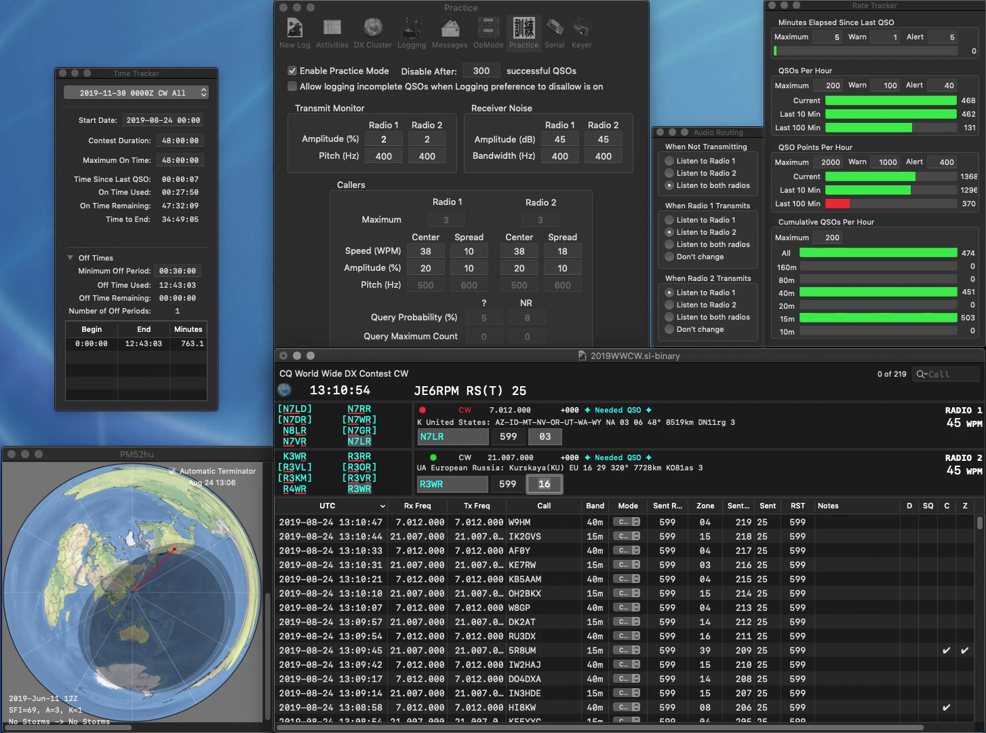
key(Return)
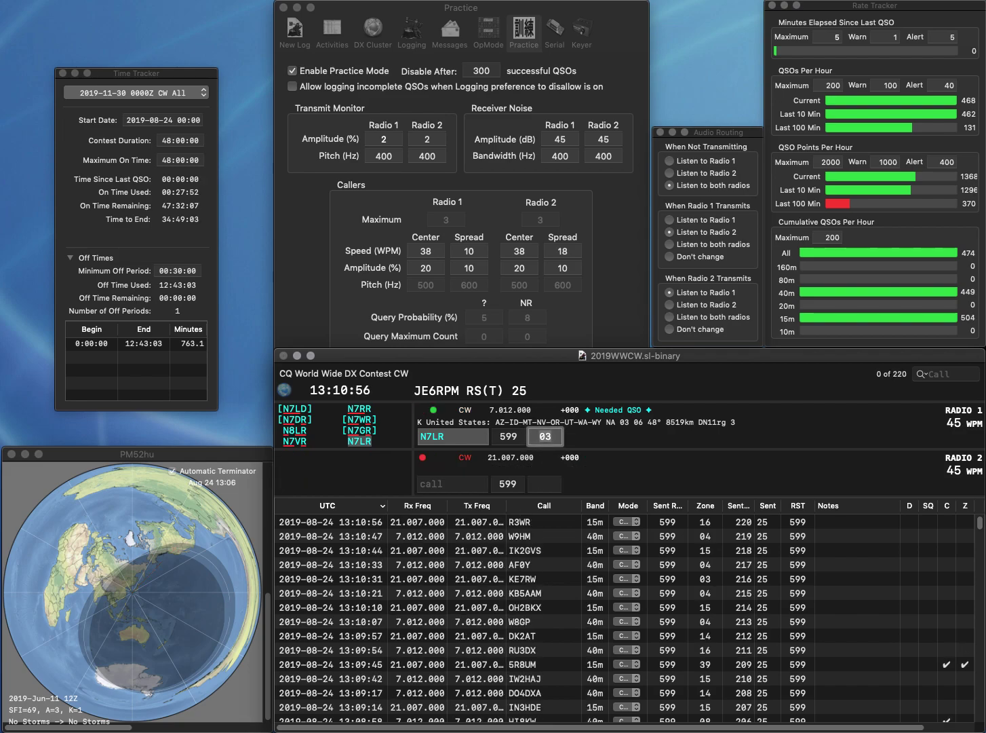
key(Return)
Work and log W0CC on Radio 2, and send the partial call W6C to the Radio 1 caller.
text(W0CC)
key(Return)
text(W6C)
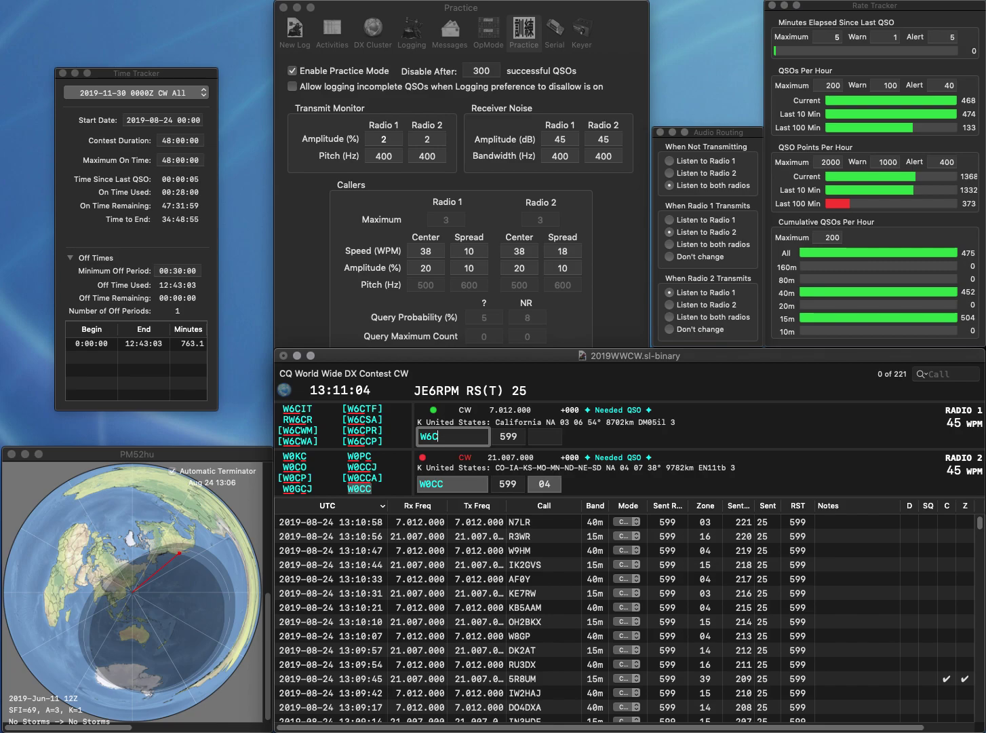
key(Return)
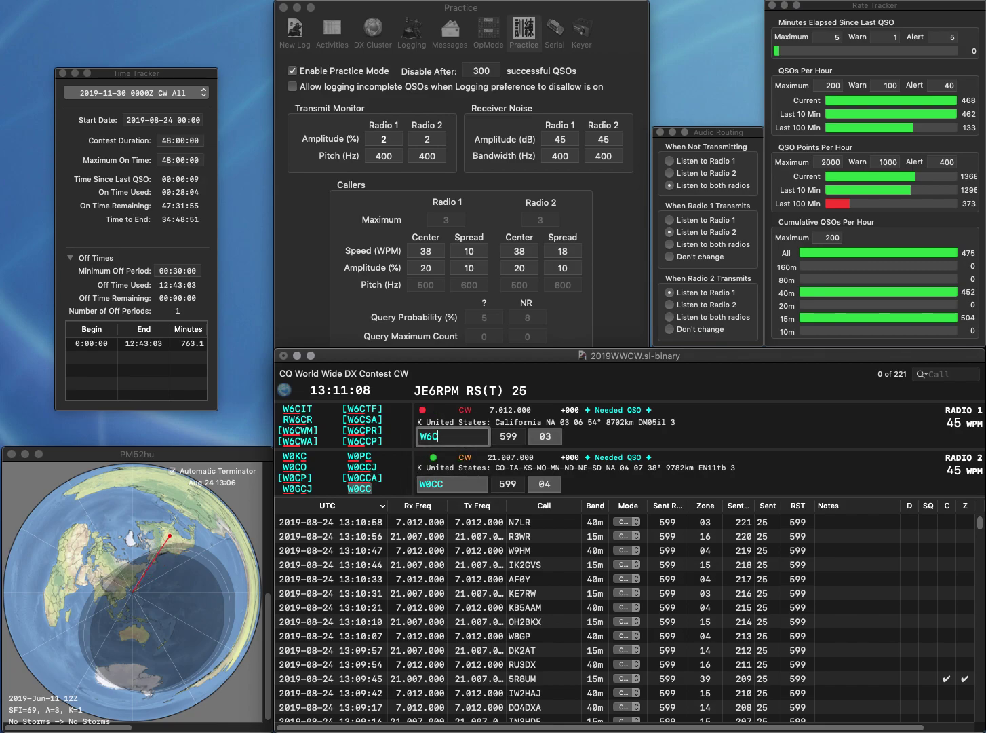
text(IT)
key(Return)
text(W0OR)
key(Return)
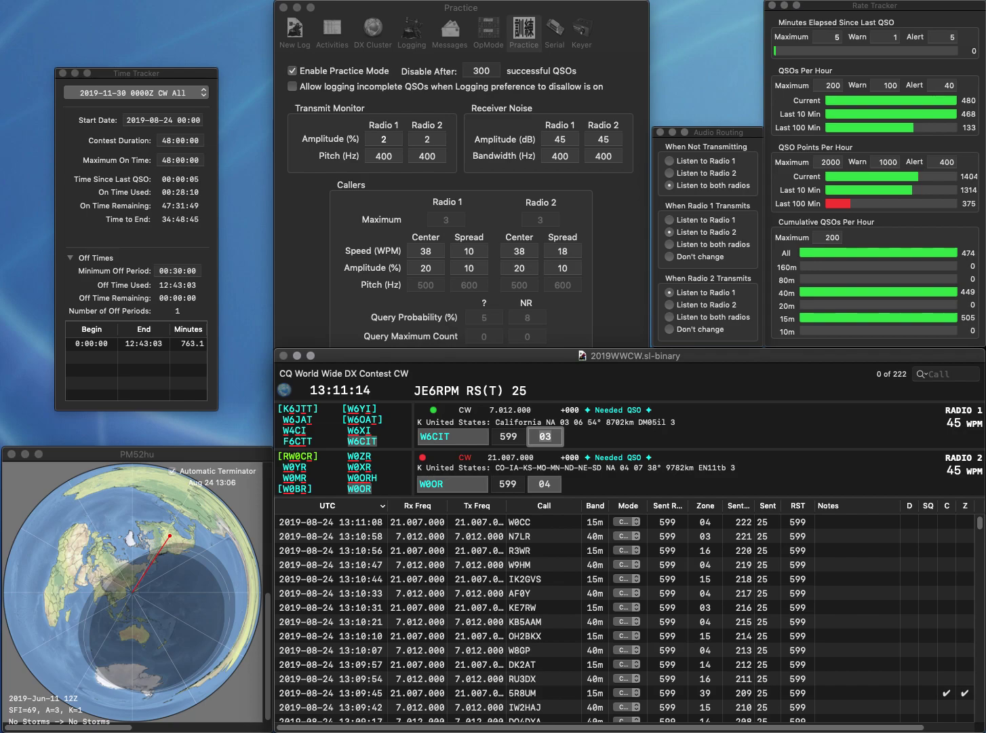
key(Return)
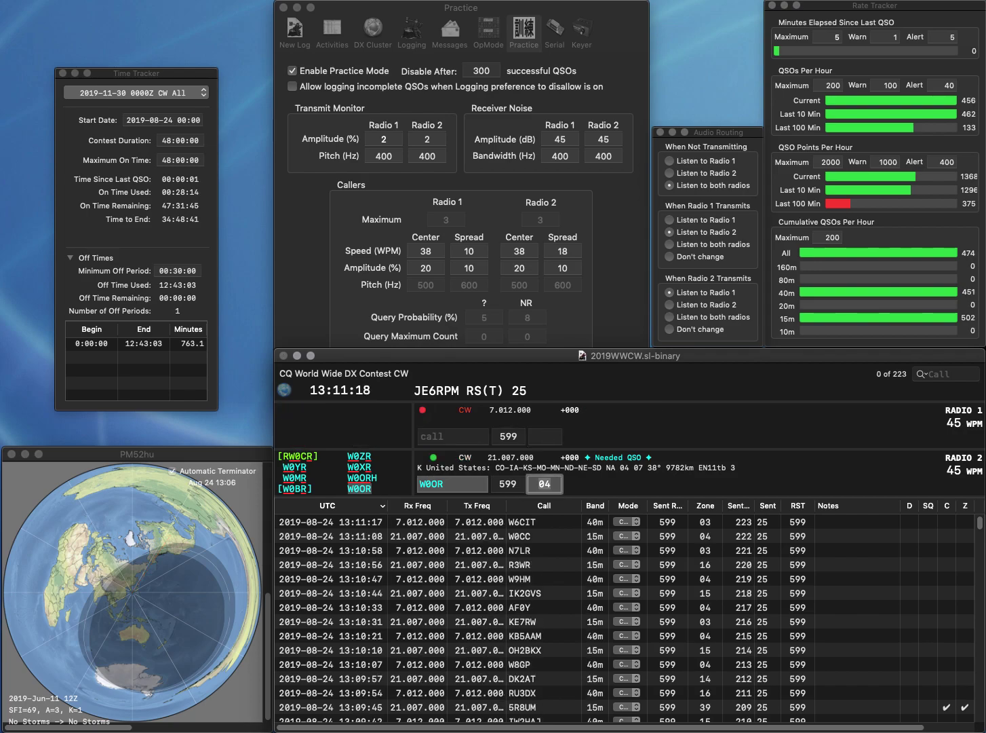
key(Return)
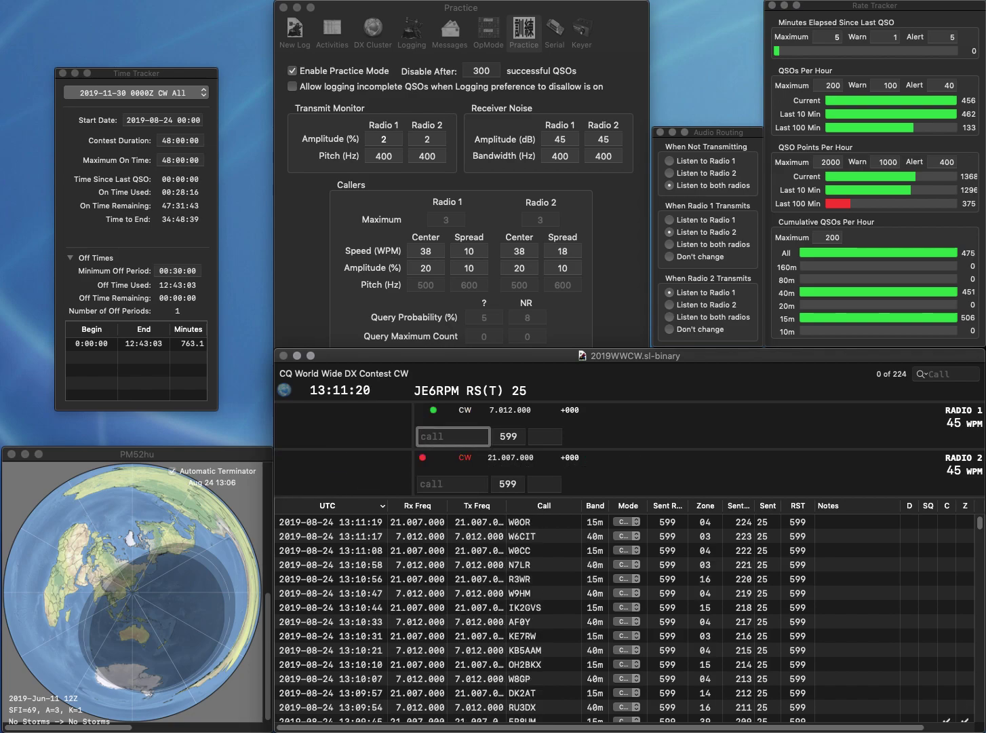
Enter W9JZ on Radio 1 and RM1O on Radio 2, and send their exchanges.
text(W9JZ)
key(Return)
text(M1)
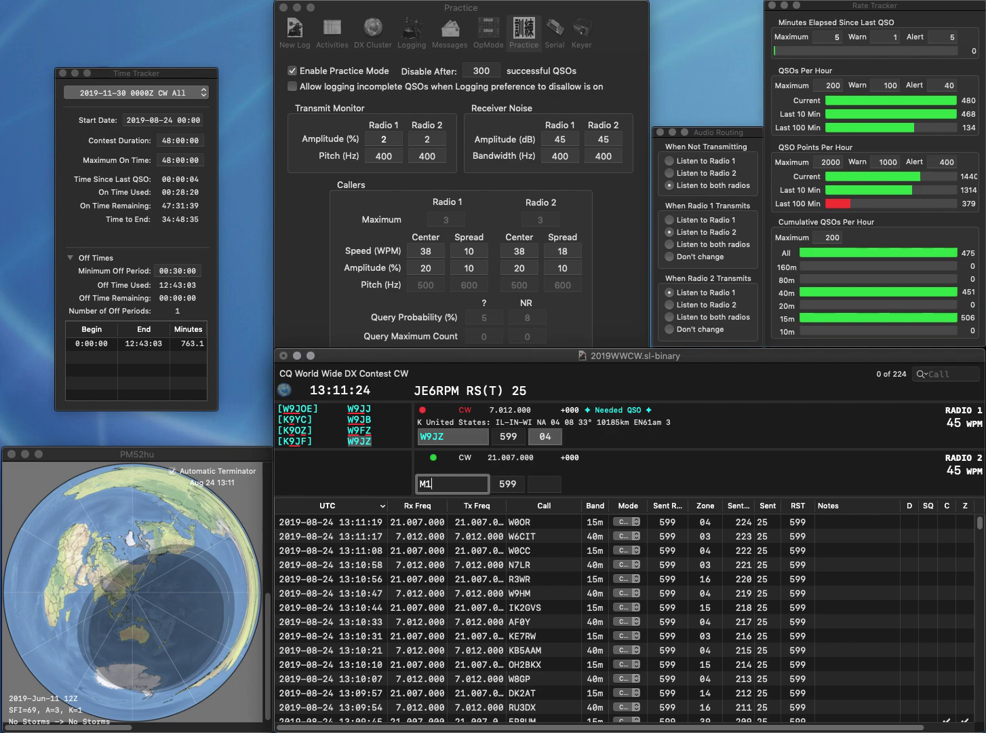
text(O)
key(Left)
key(Left)
key(Left)
text(R)
key(Return)
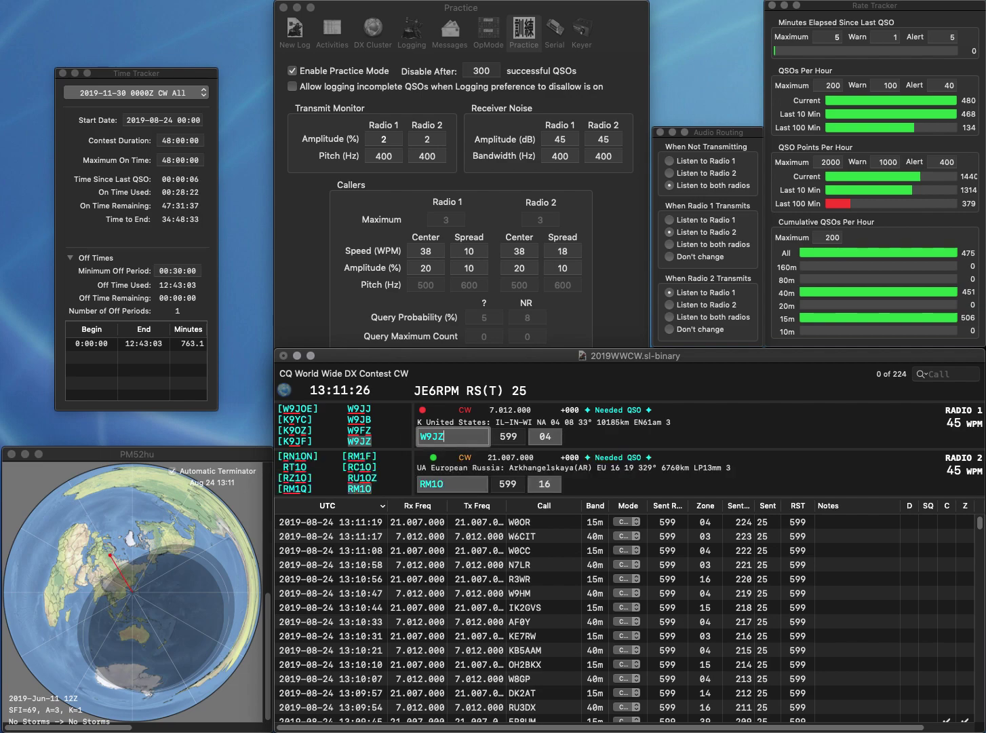
Log the contacts with W9JZ on Radio 1 and RM1O on Radio 2.
key(Tab)
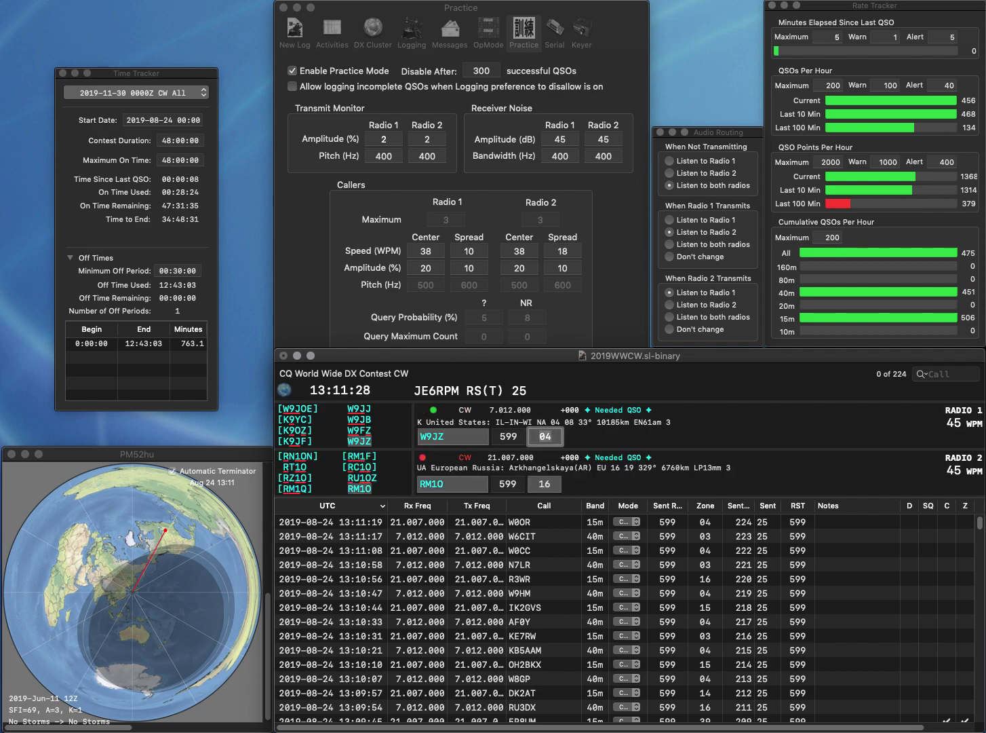
key(Return)
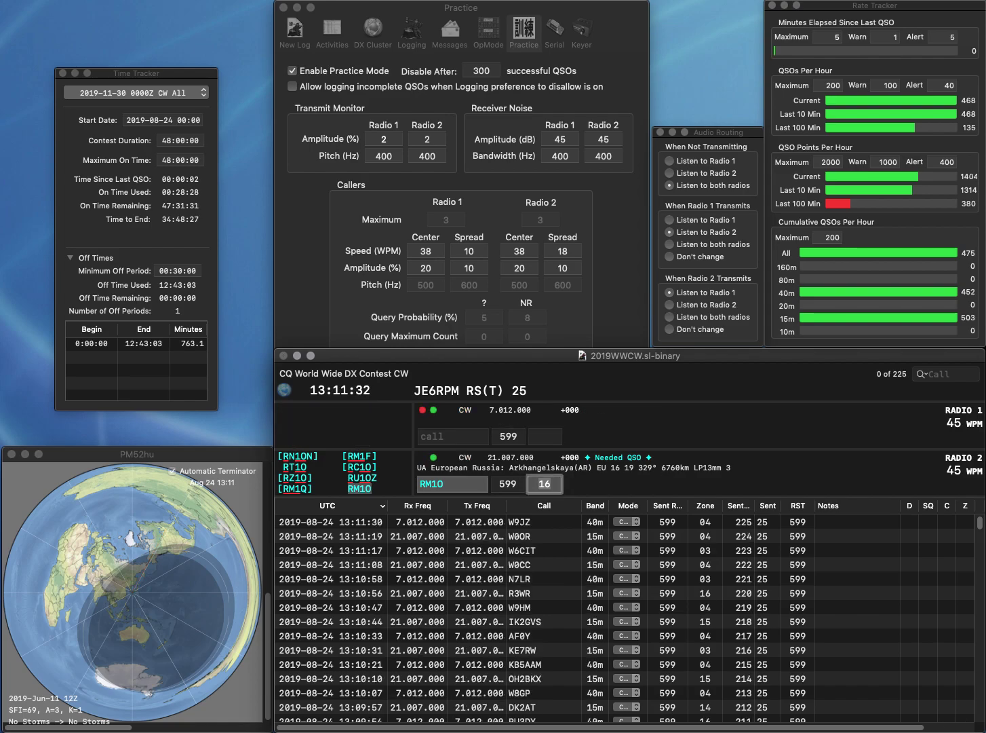
key(Return)
text(W1)
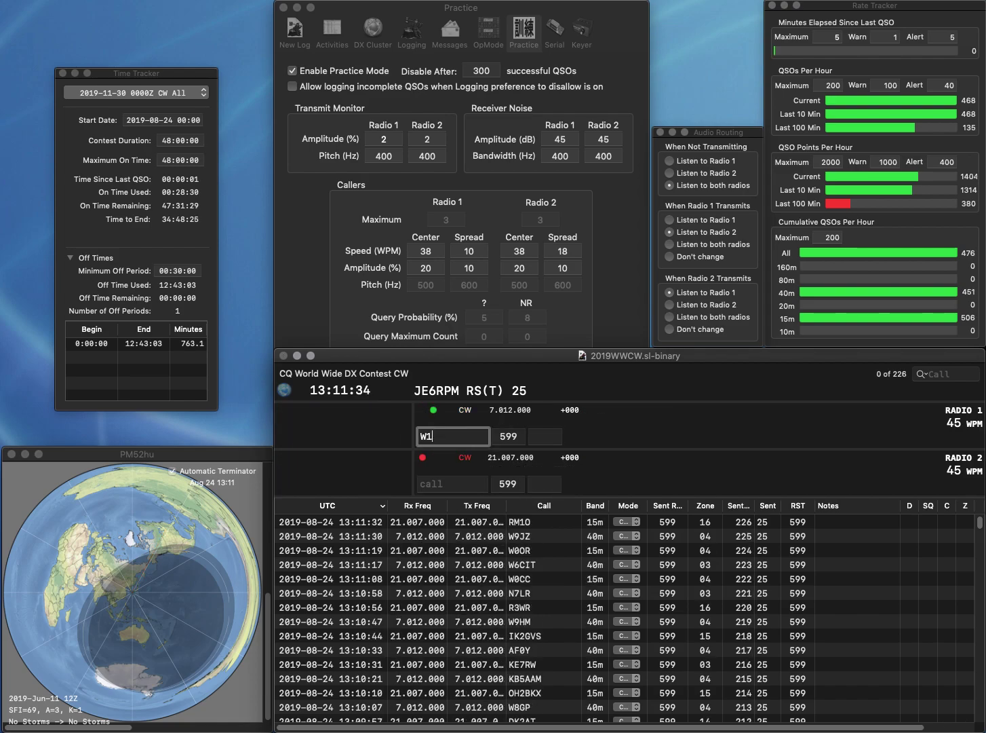
text(RM)
key(Return)
text(NF0B)
key(Return)
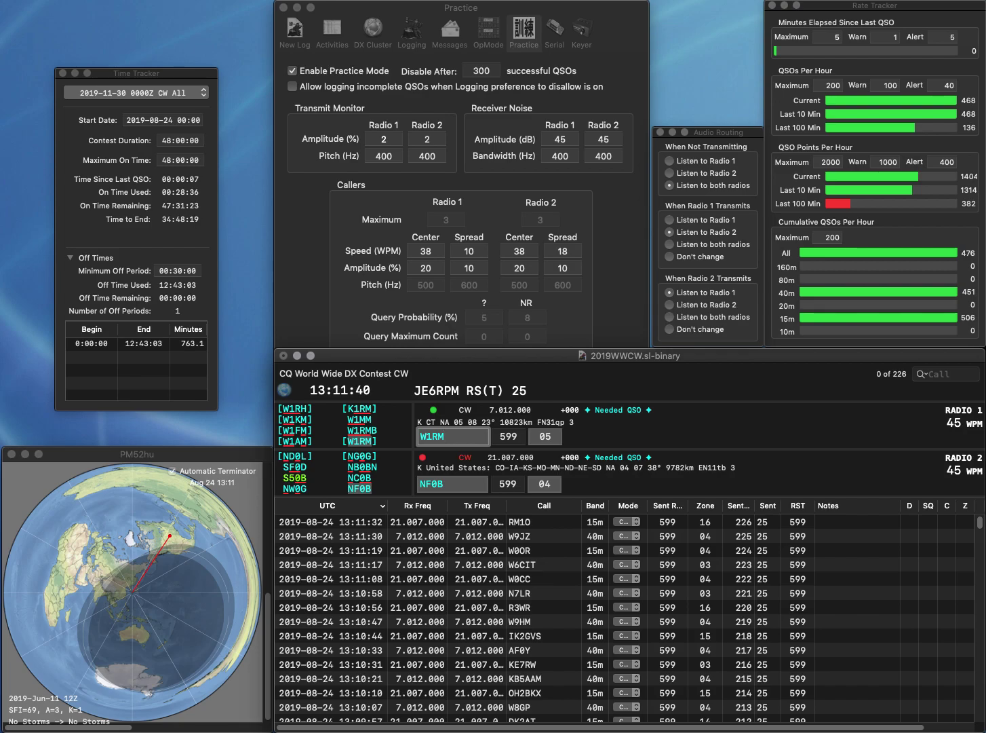
key(Return)
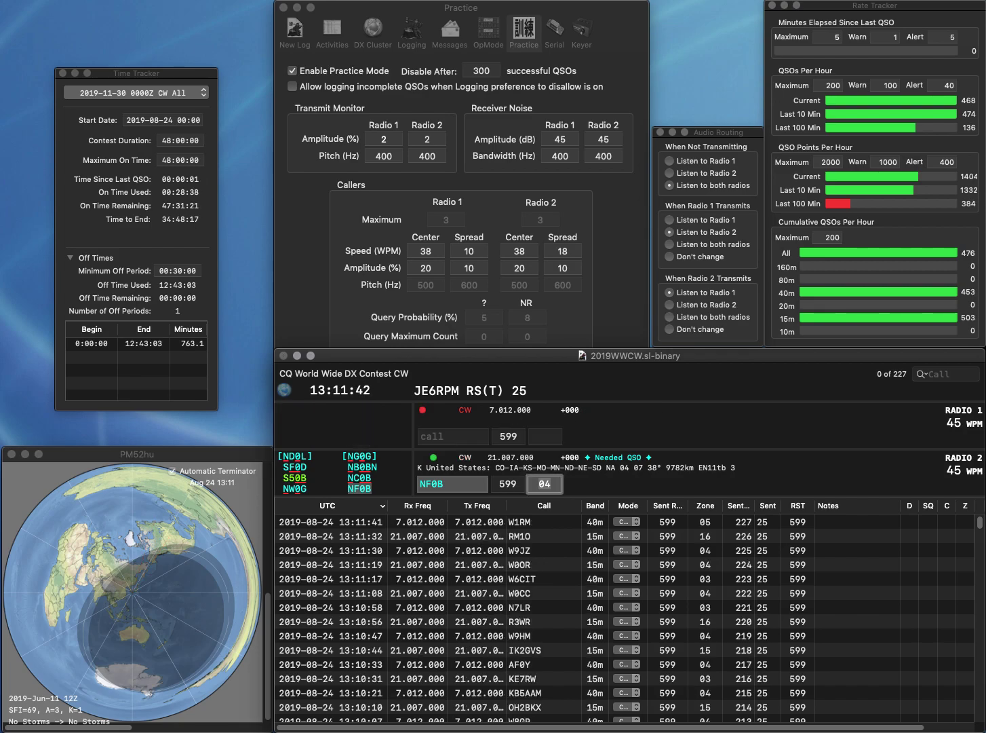
key(Return)
text(N2SU)
key(Return)
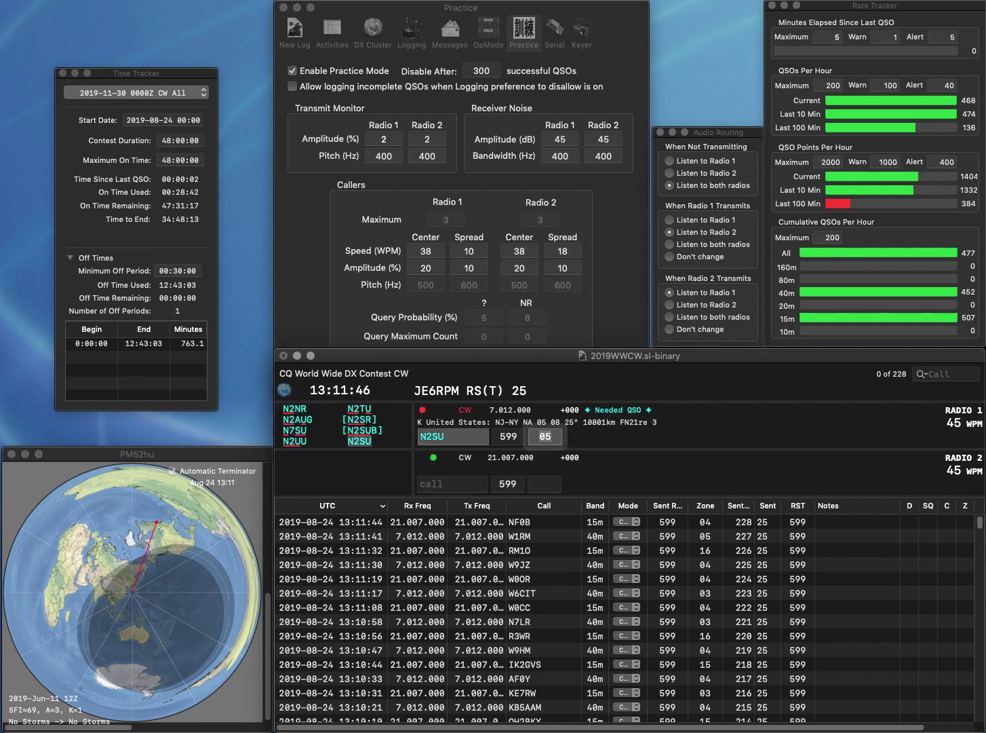
text(W5TJS)
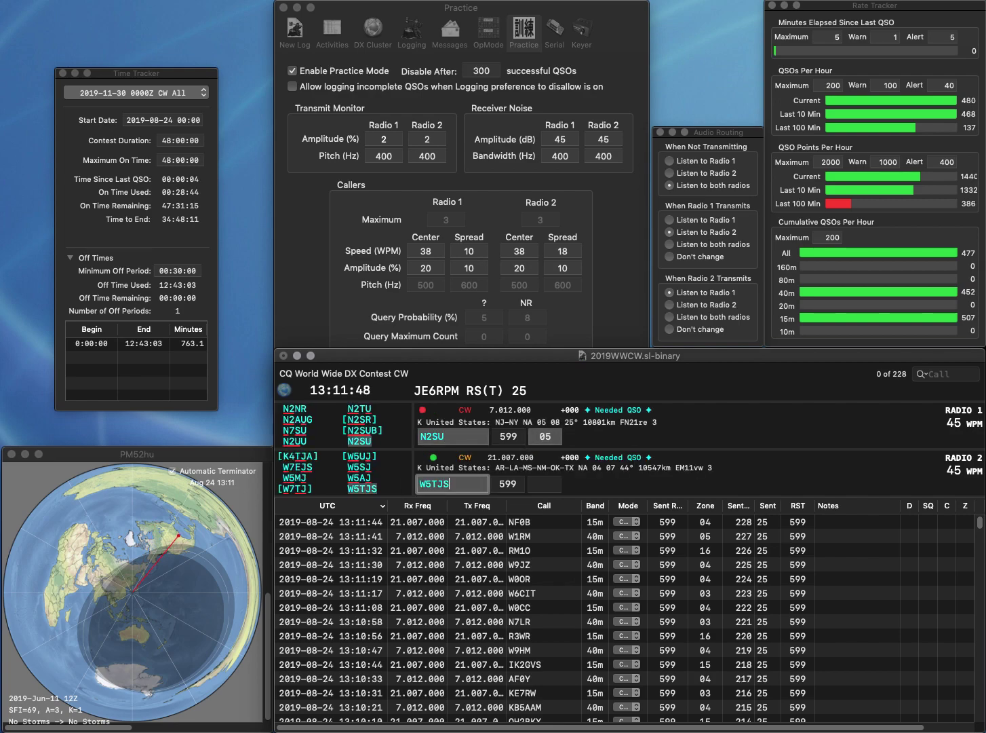
key(Return)
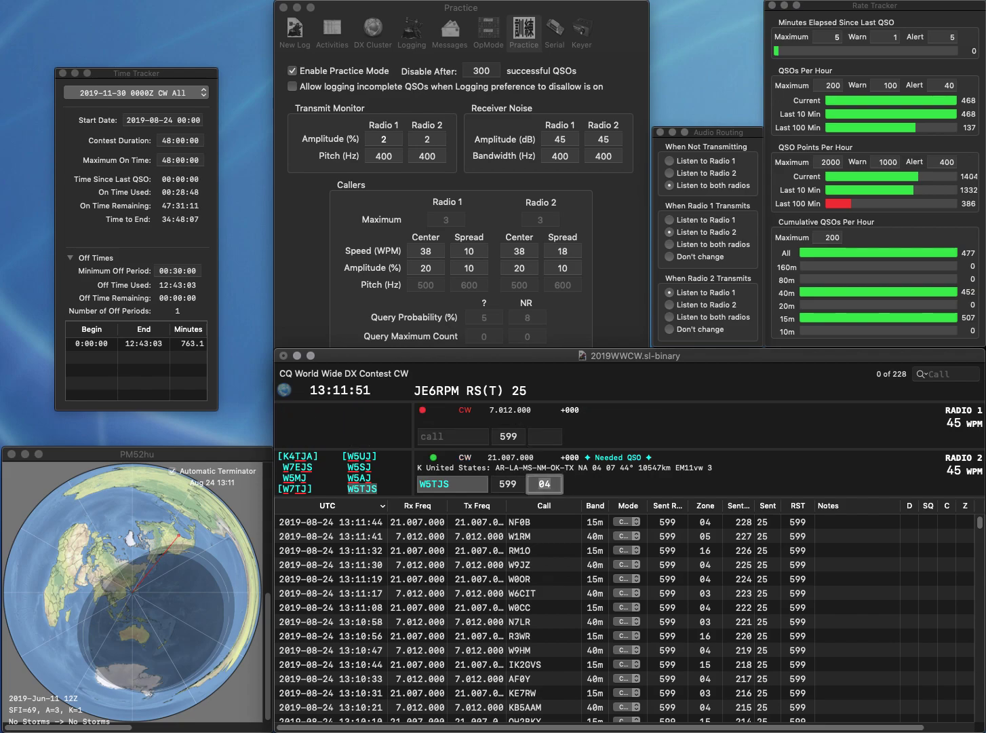
key(Return)
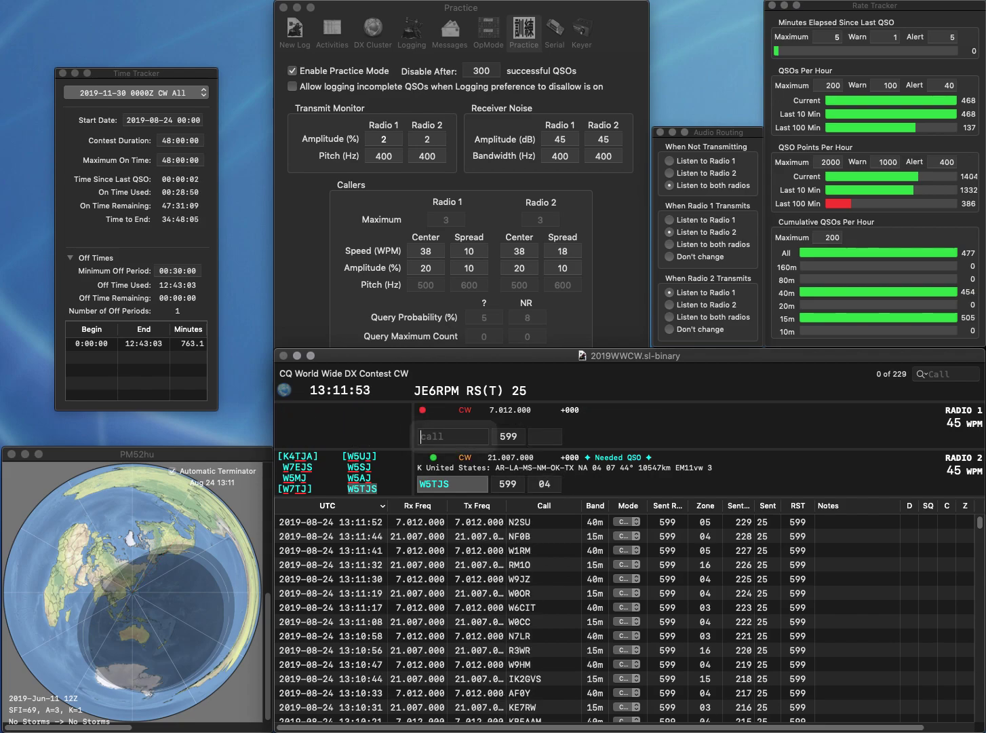
text(N2)
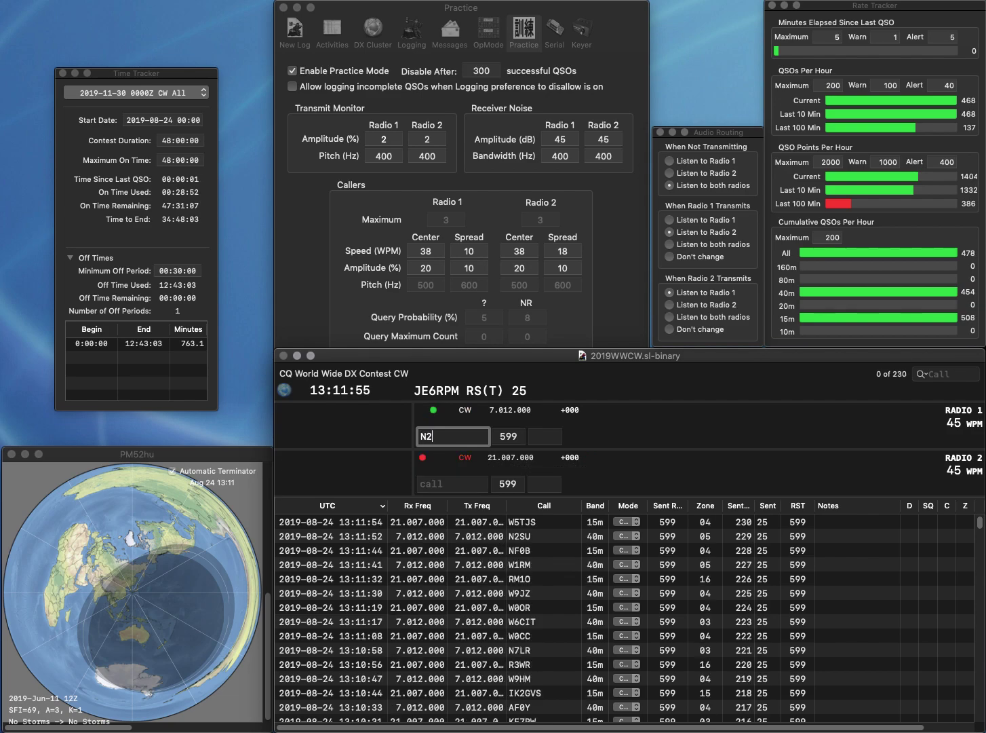
text(OUV)
key(Return)
text(W)
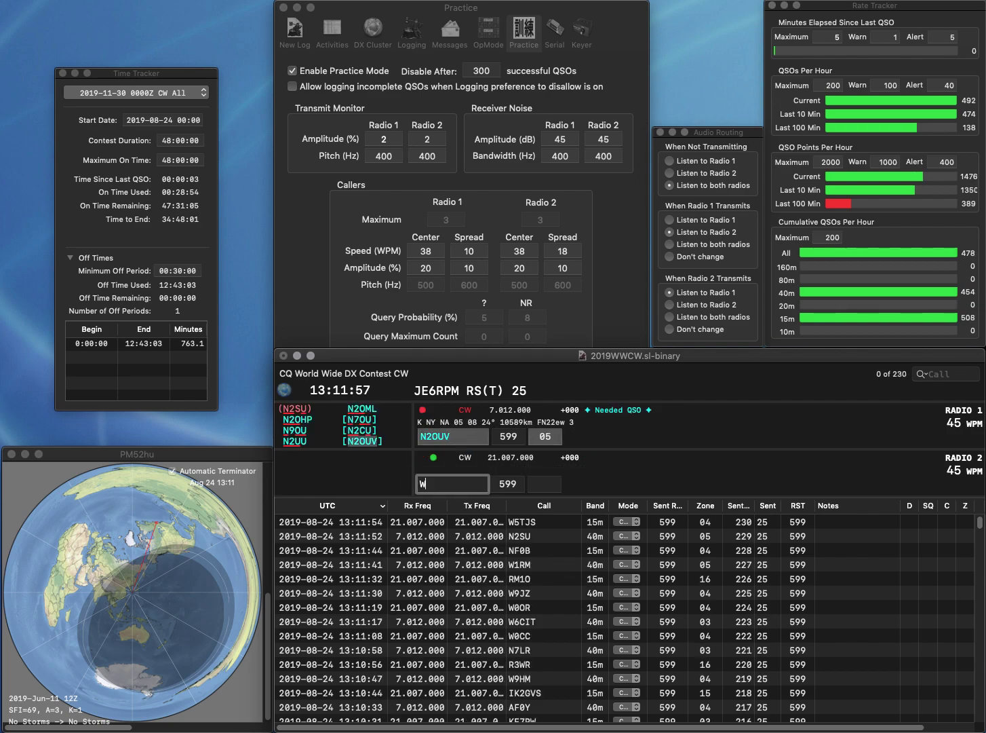
text(4CAN)
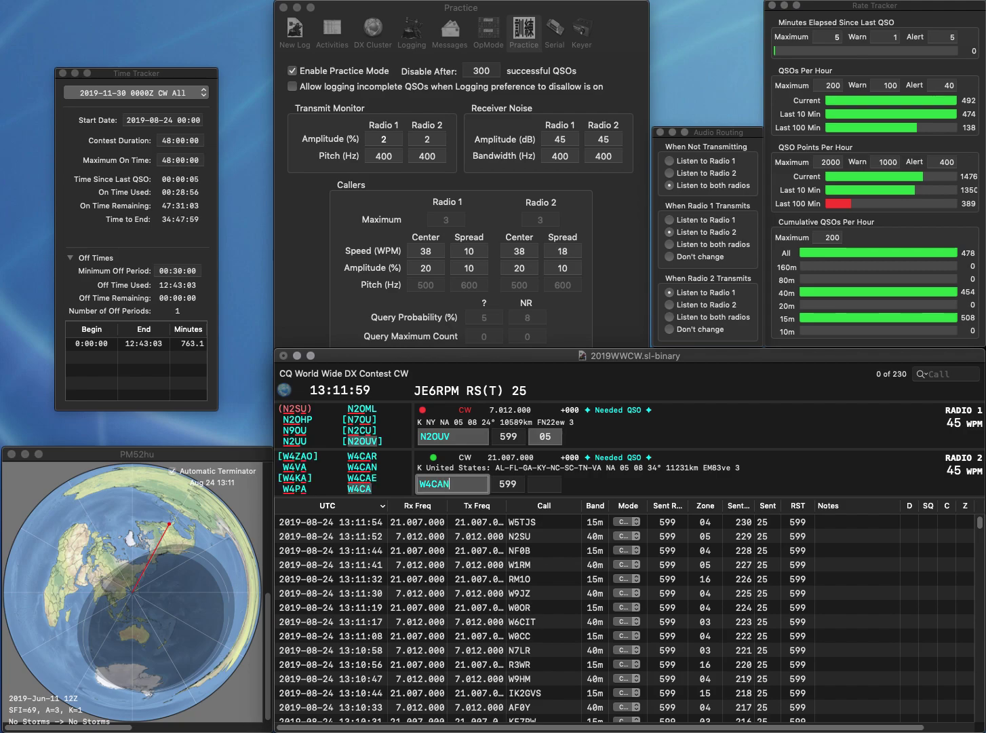
key(Return)
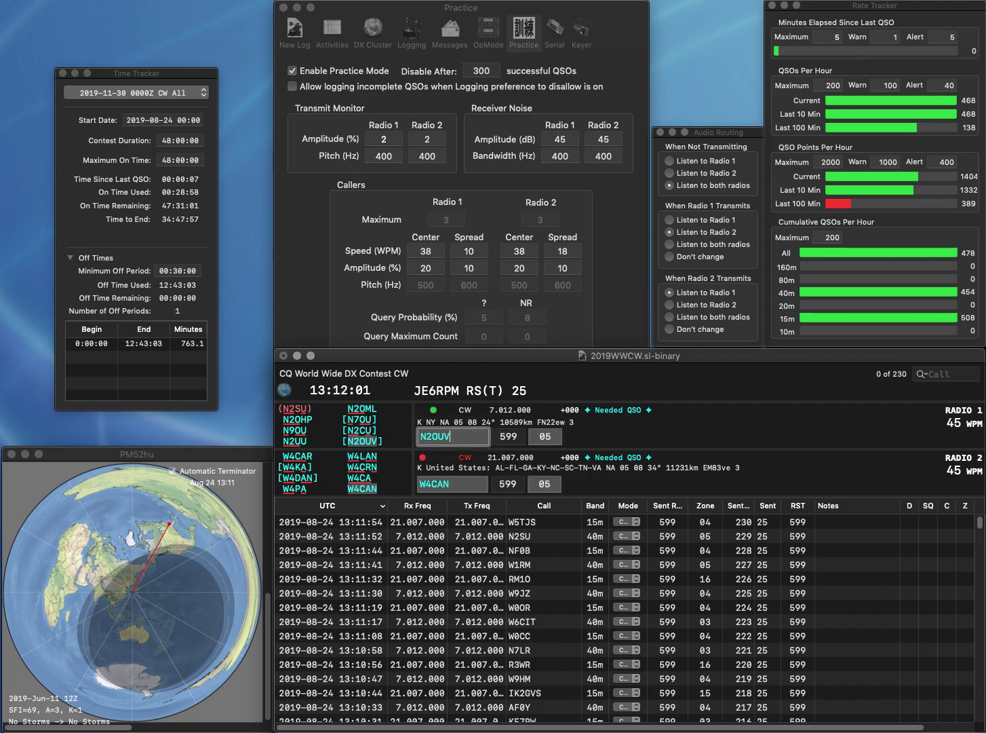
key(Return)
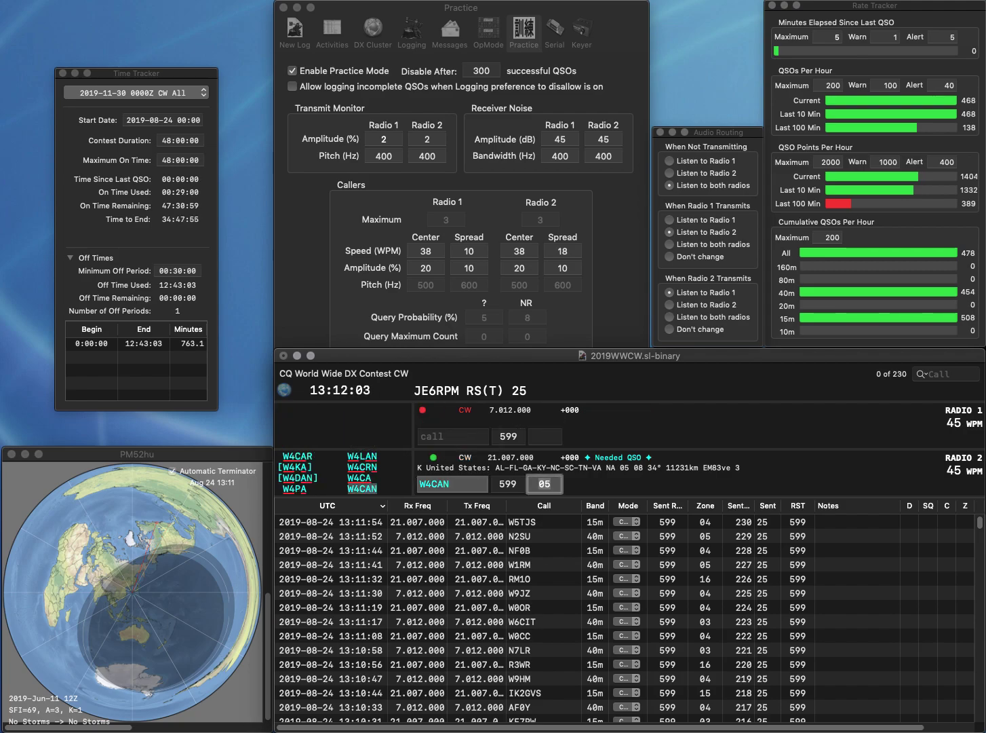
key(Return)
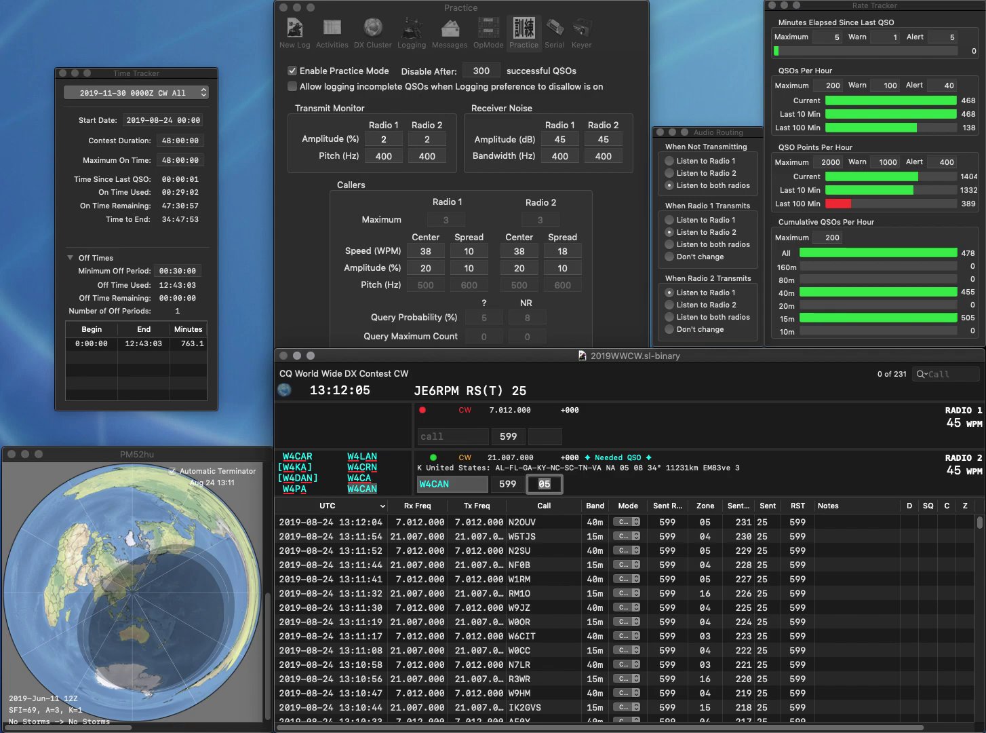
Send the partial calls D2VM to the Radio 1 caller and A0IS to the Radio 2 caller.
text(D2VM)
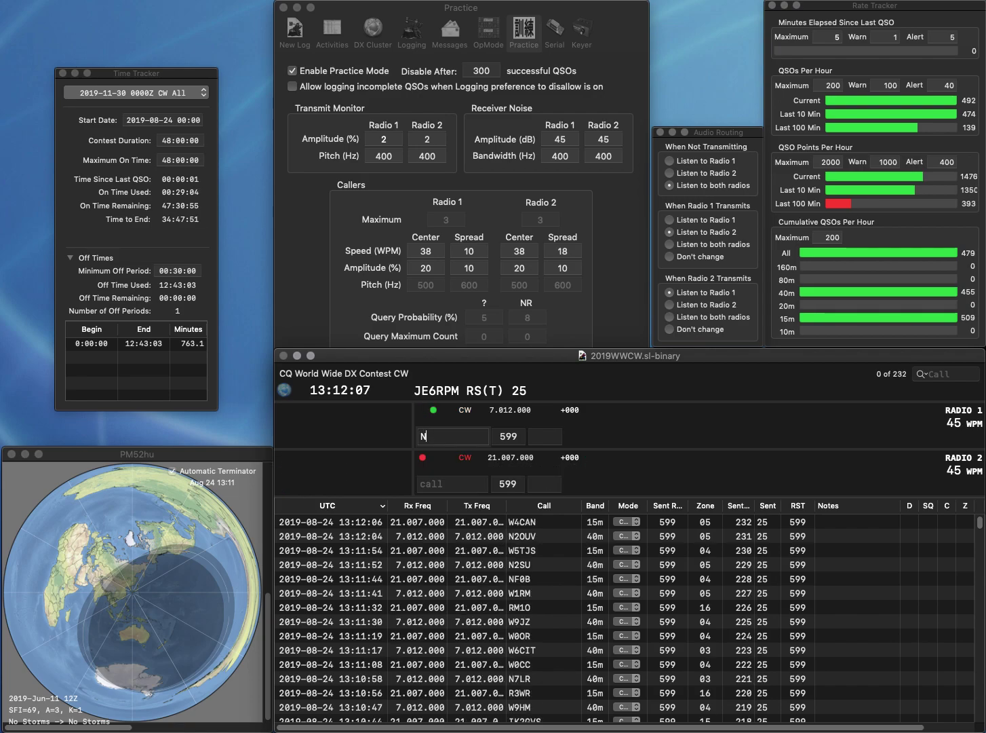
key(Return)
text(A0IS)
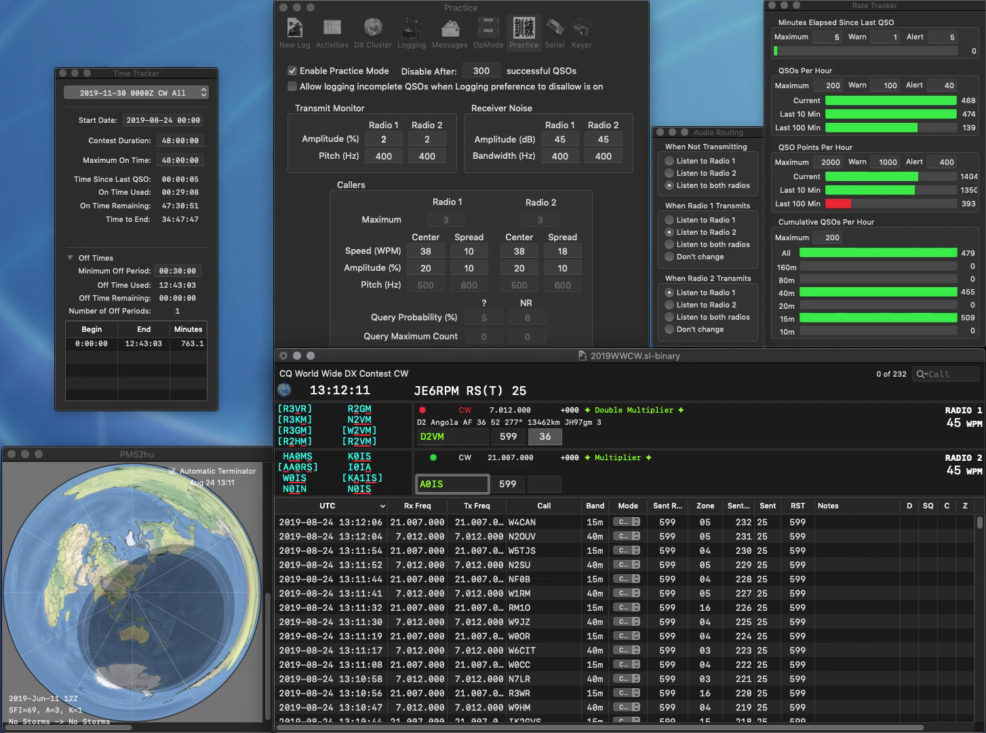
key(Return)
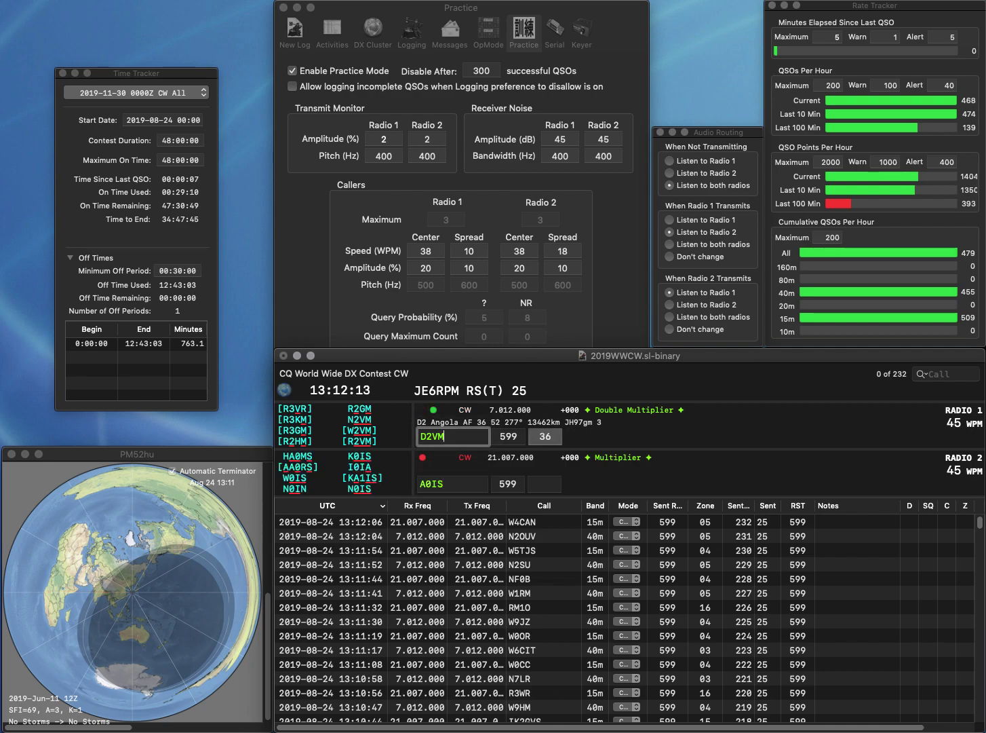
text(K)
key(Return)
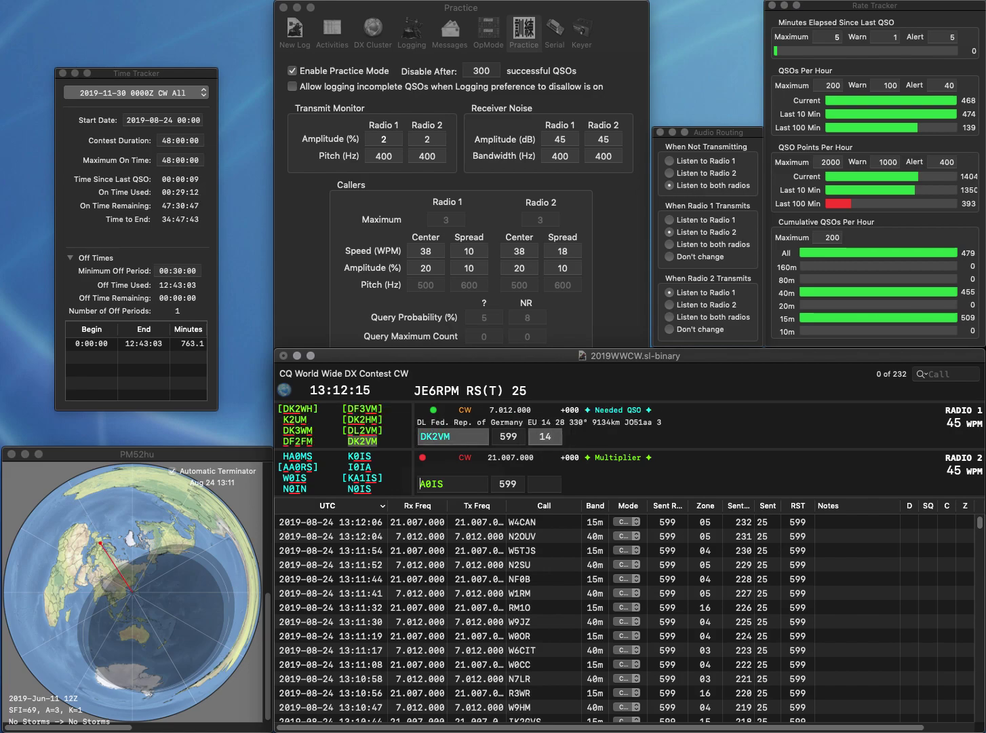
text(UA0I)
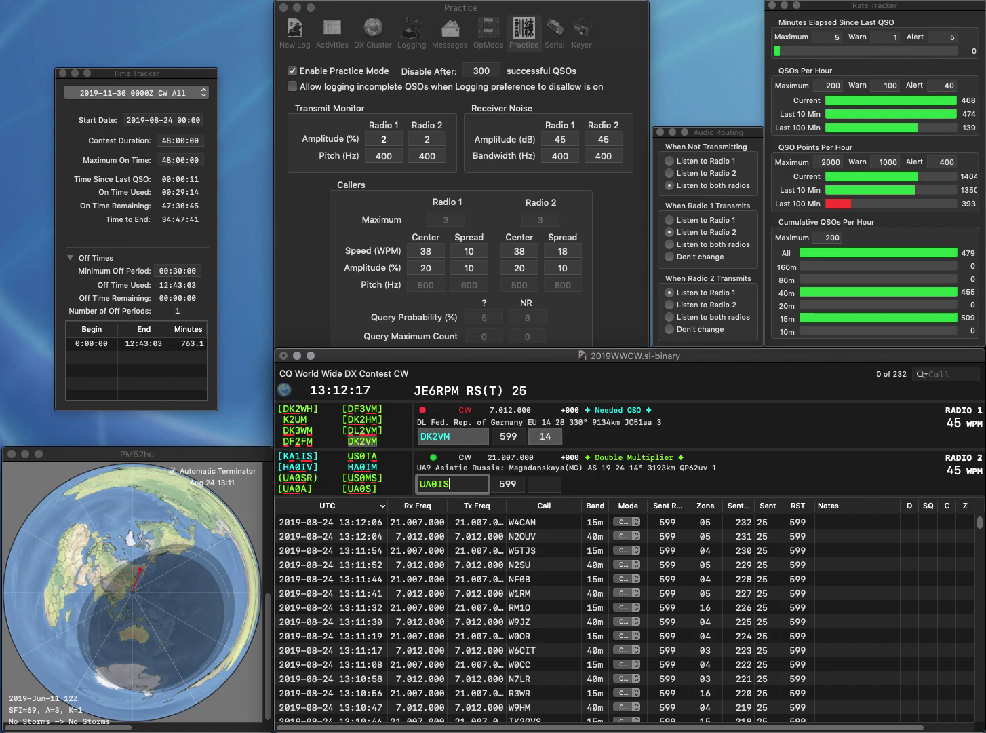
text(HY)
key(Return)
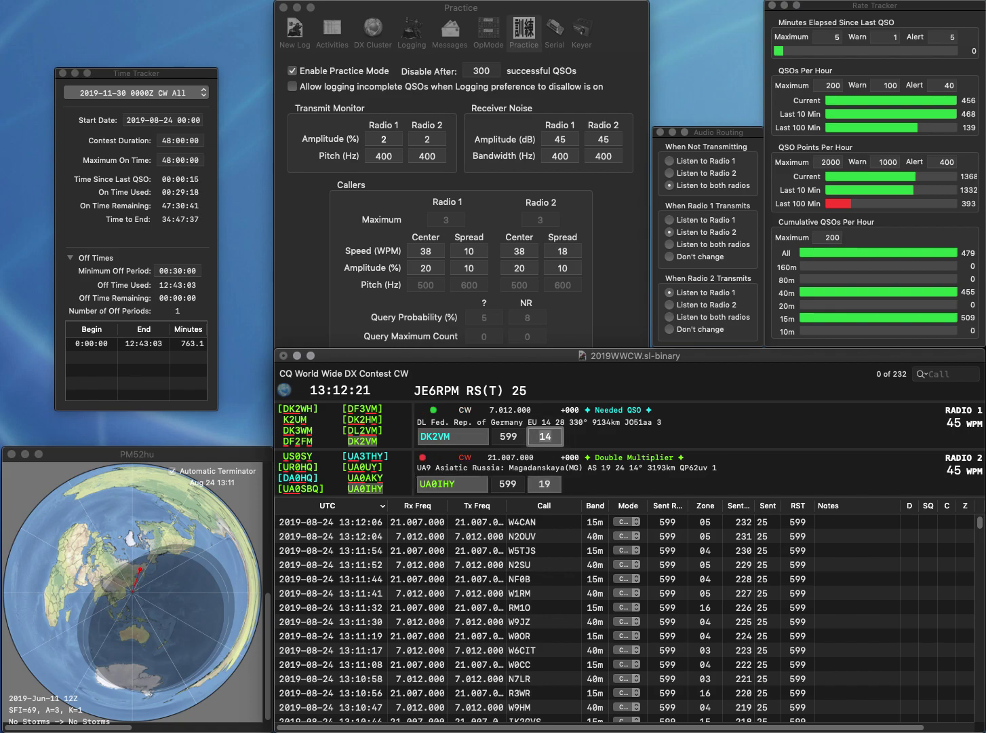
key(Return)
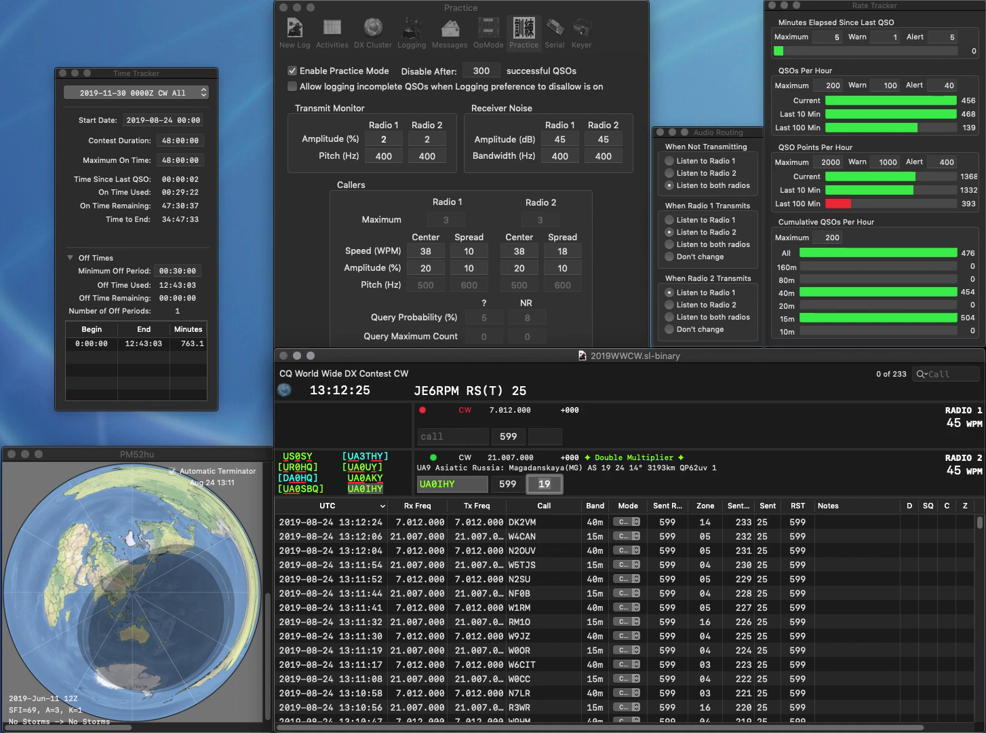
key(Return)
text(JA)
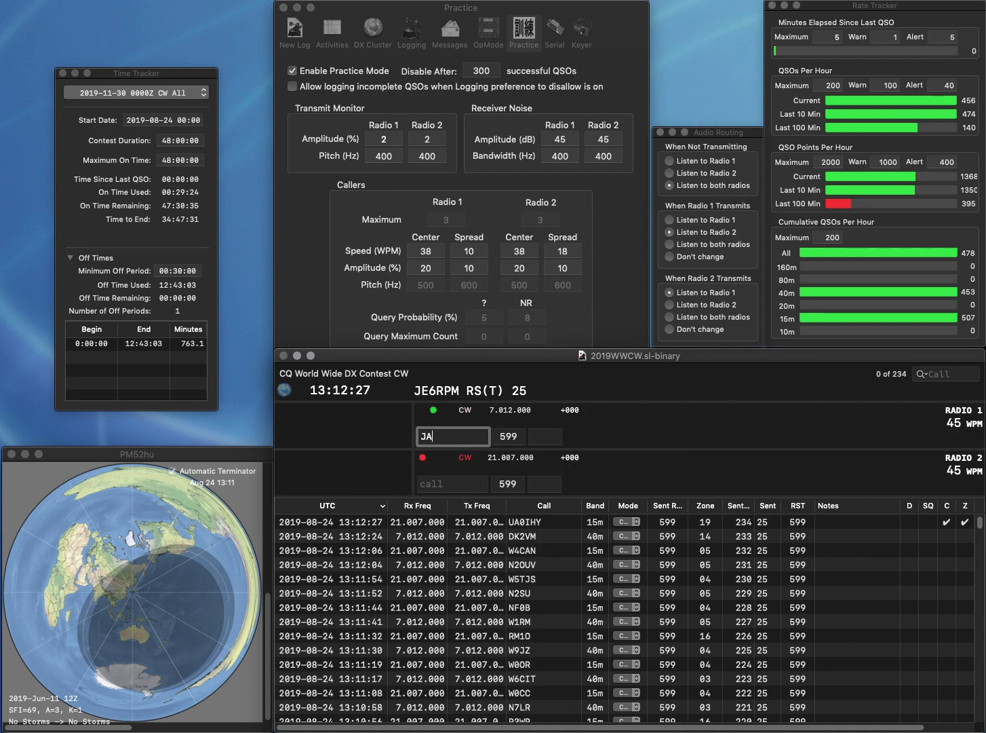
text(2QWN)
key(Return)
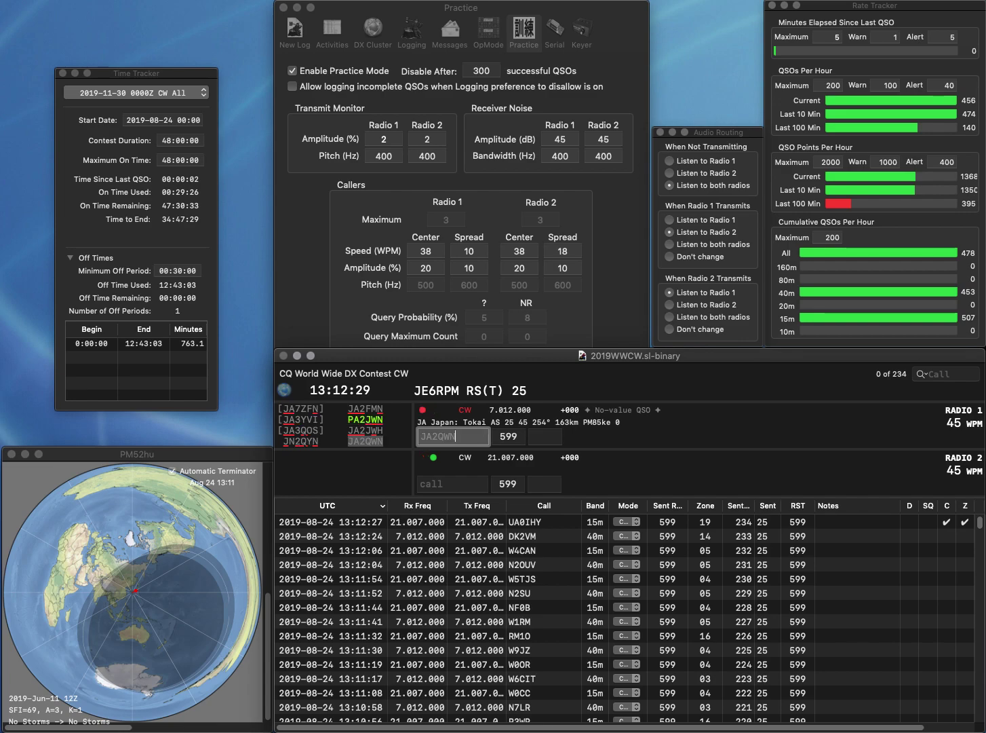
text(SP2X)
key(Tab)
key(Return)
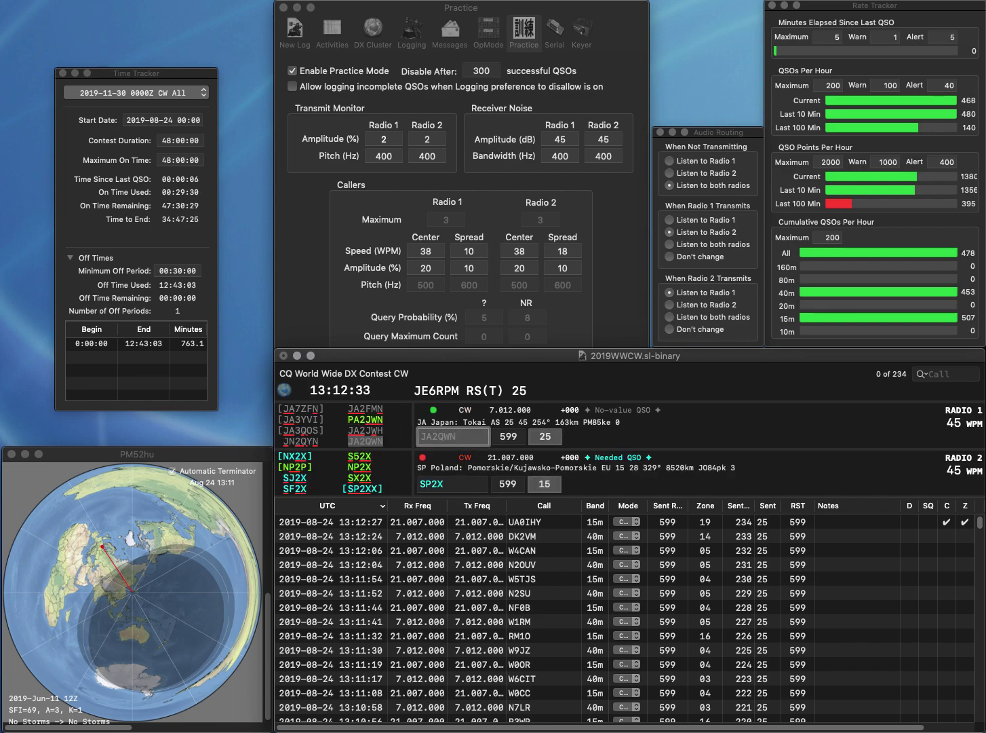
key(Return)
text(F)
key(Delete)
key(Return)
Work SP6CC on Radio 1, and log it together with SF2X on Radio 2.
text(SP6CC)
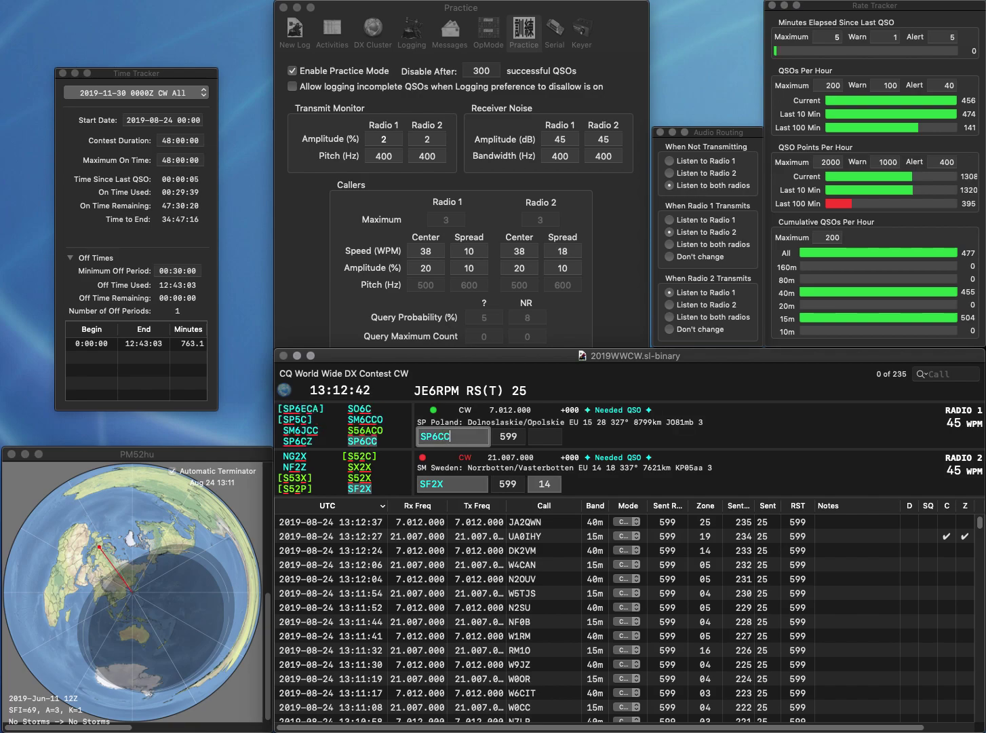
key(Return)
key(Return)
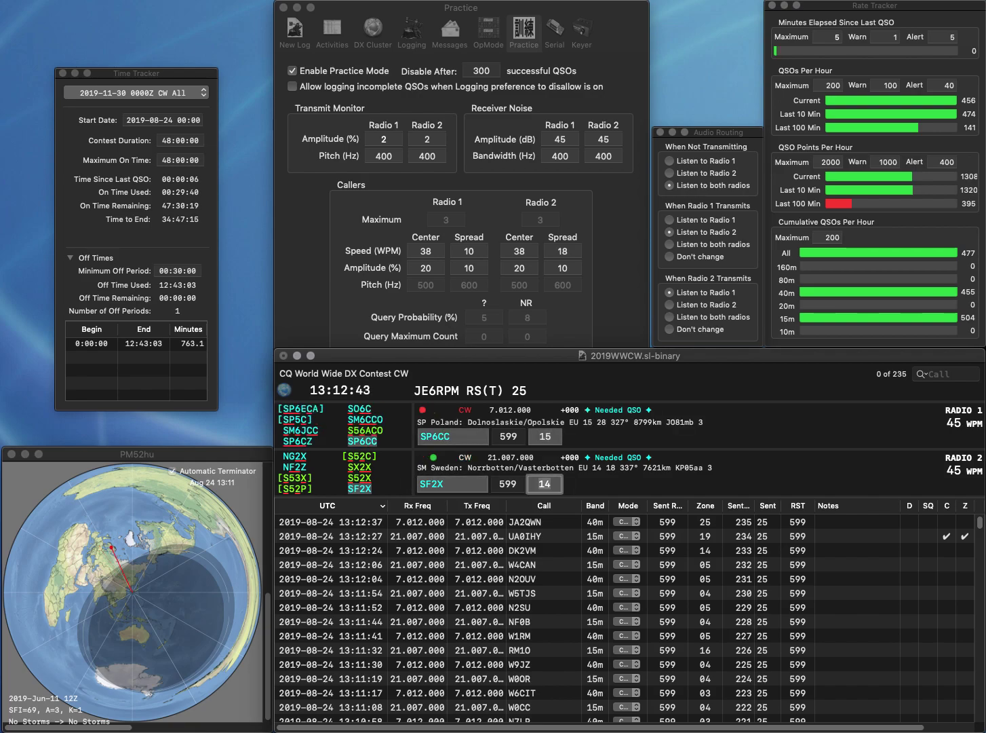
click(546, 436)
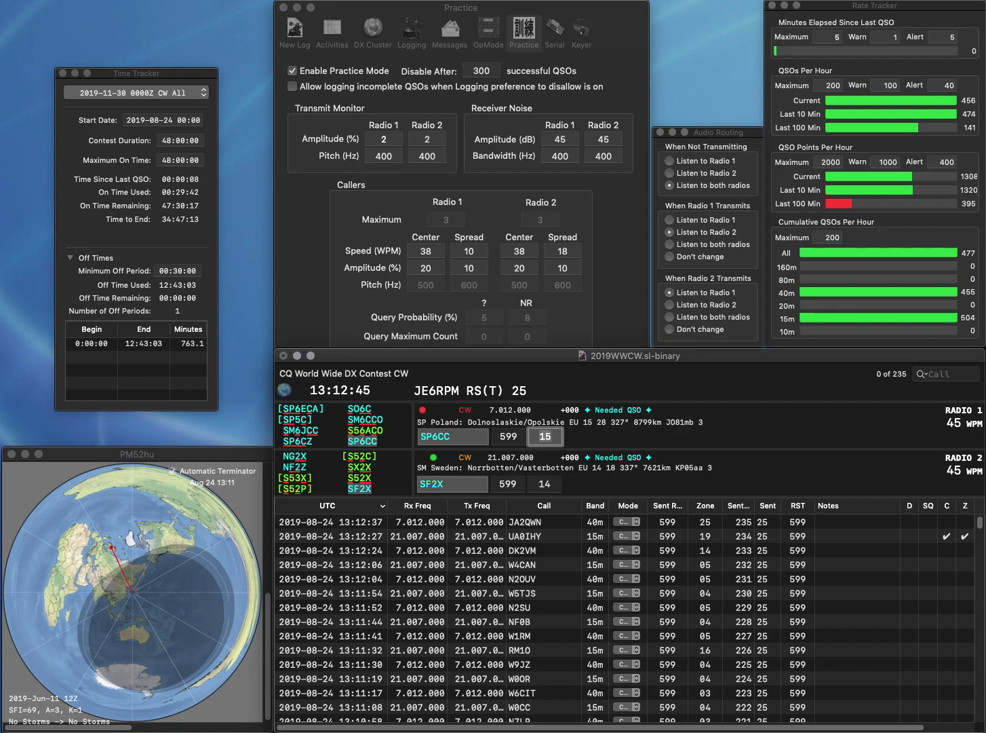
key(Return)
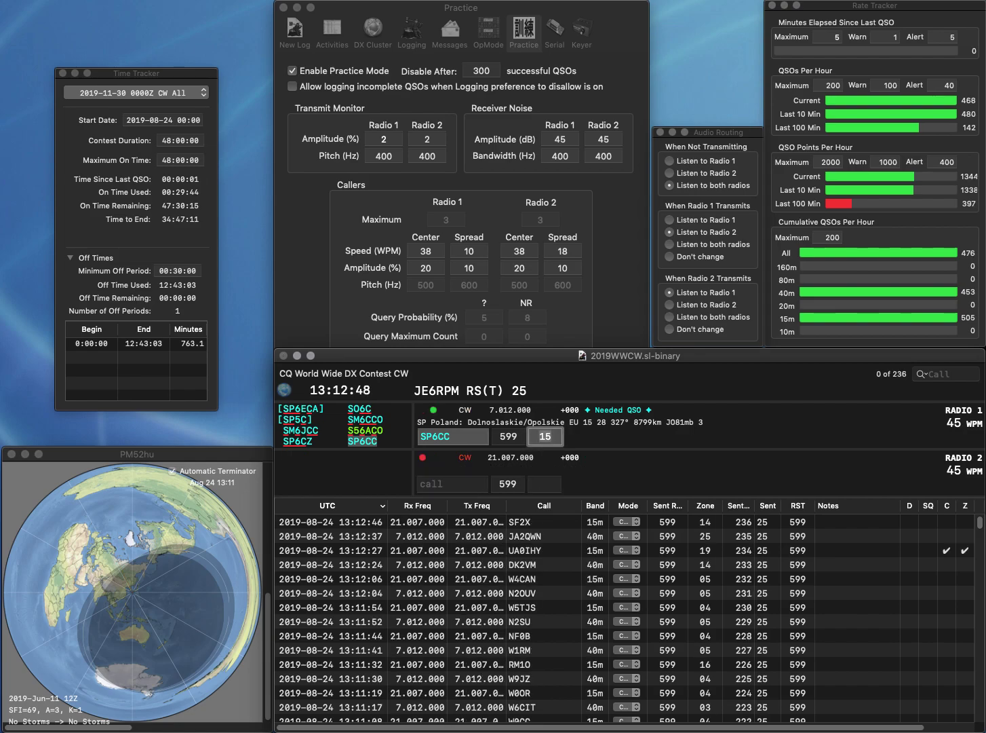
key(Return)
text(DL5FDP)
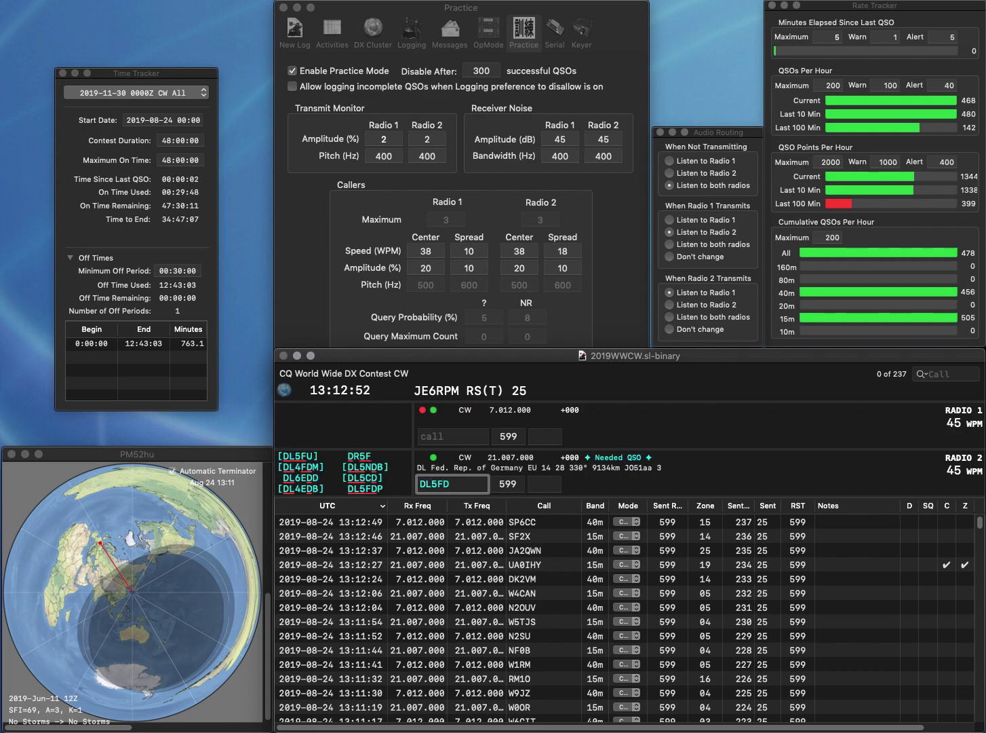
key(Return)
text(M4CC)
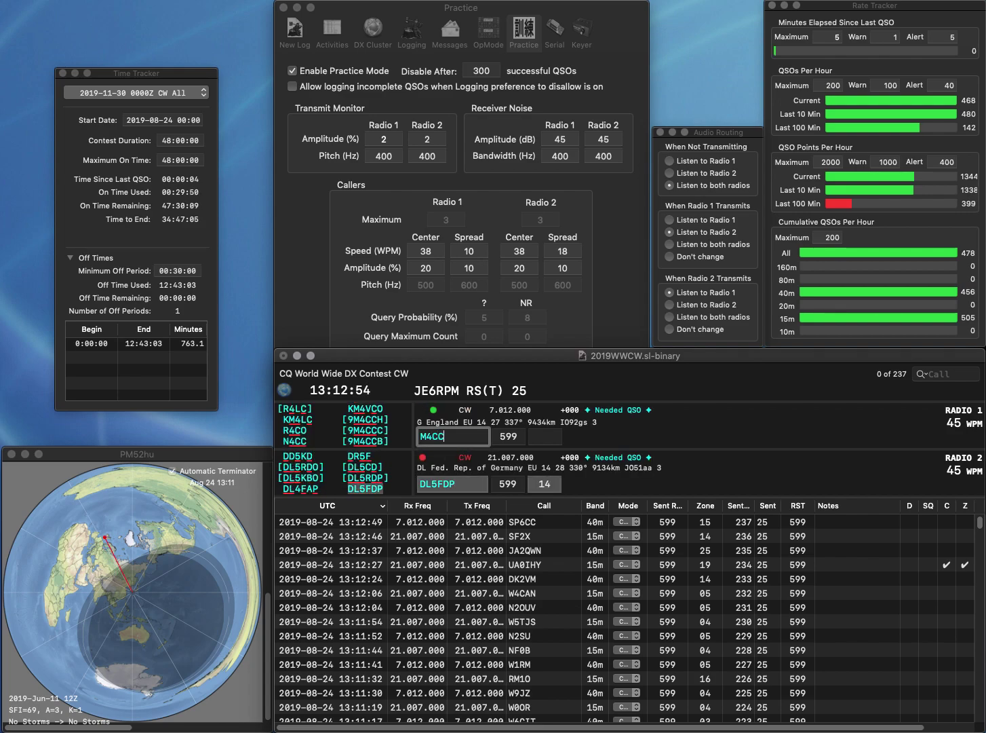
text(H9)
key(Return)
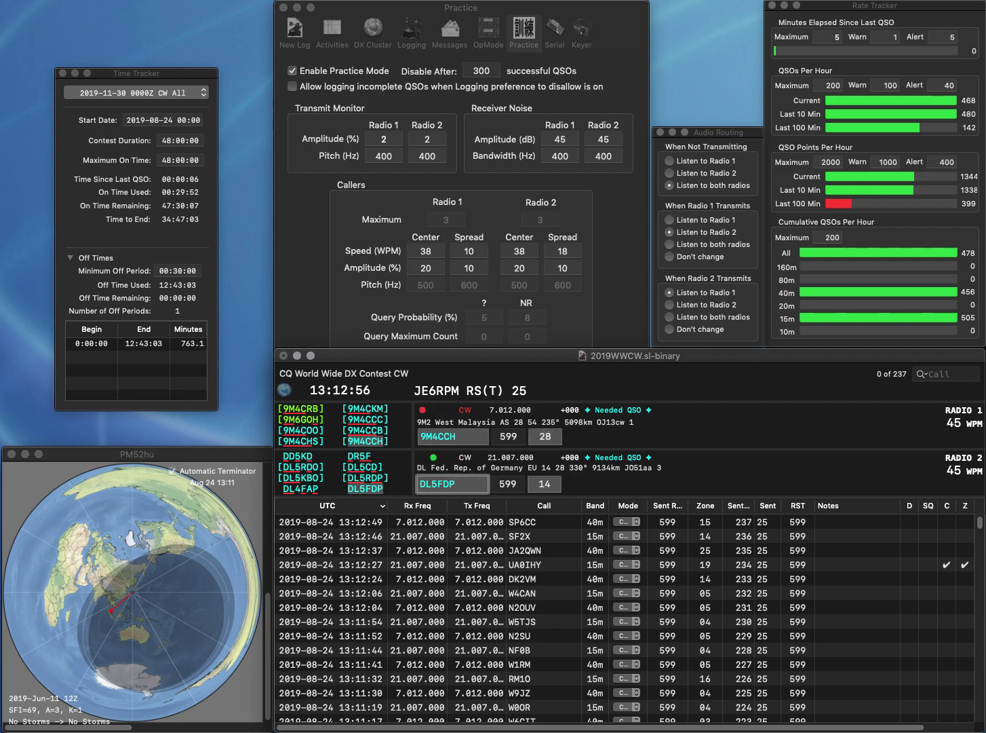
key(Tab)
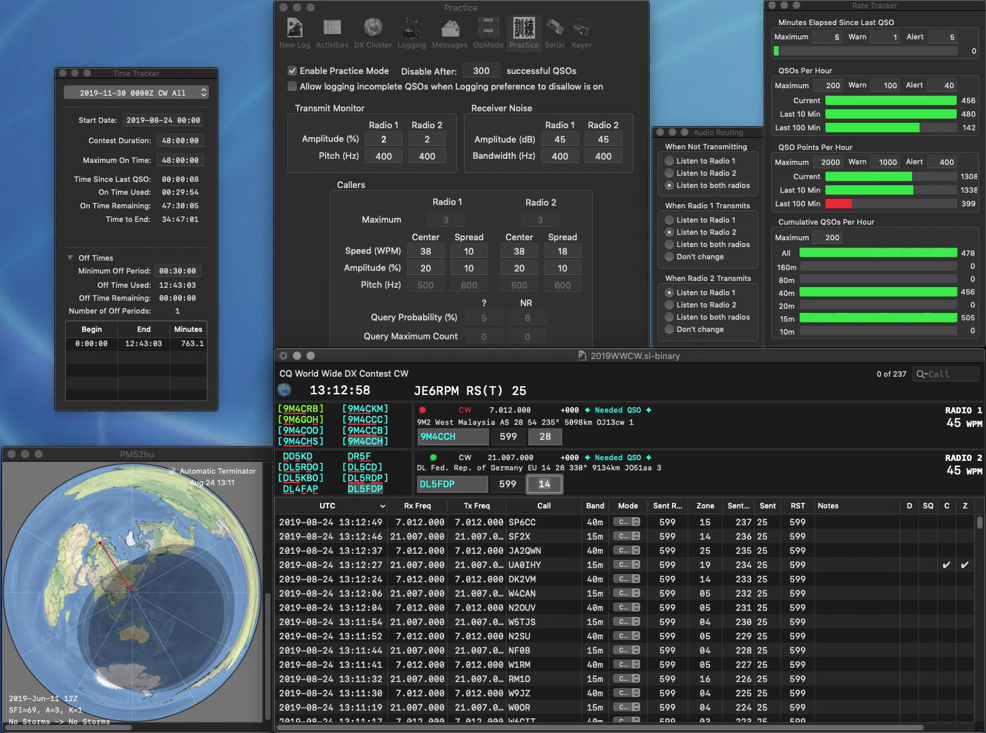
key(Return)
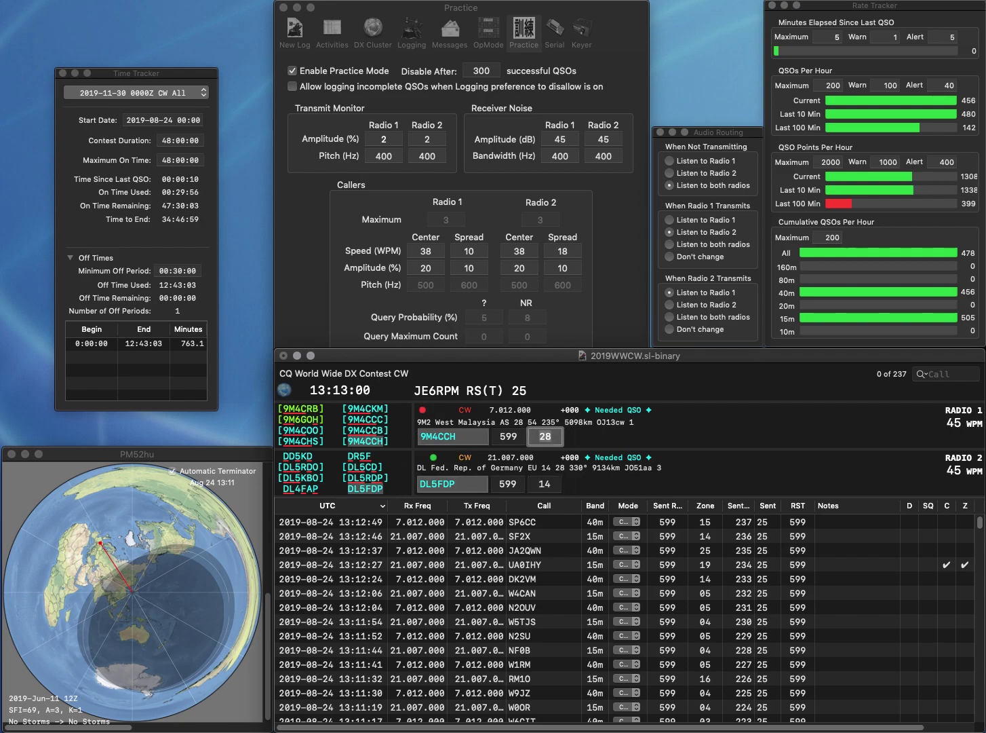
key(Return)
text(4J)
key(Return)
text(N8BRO)
key(Return)
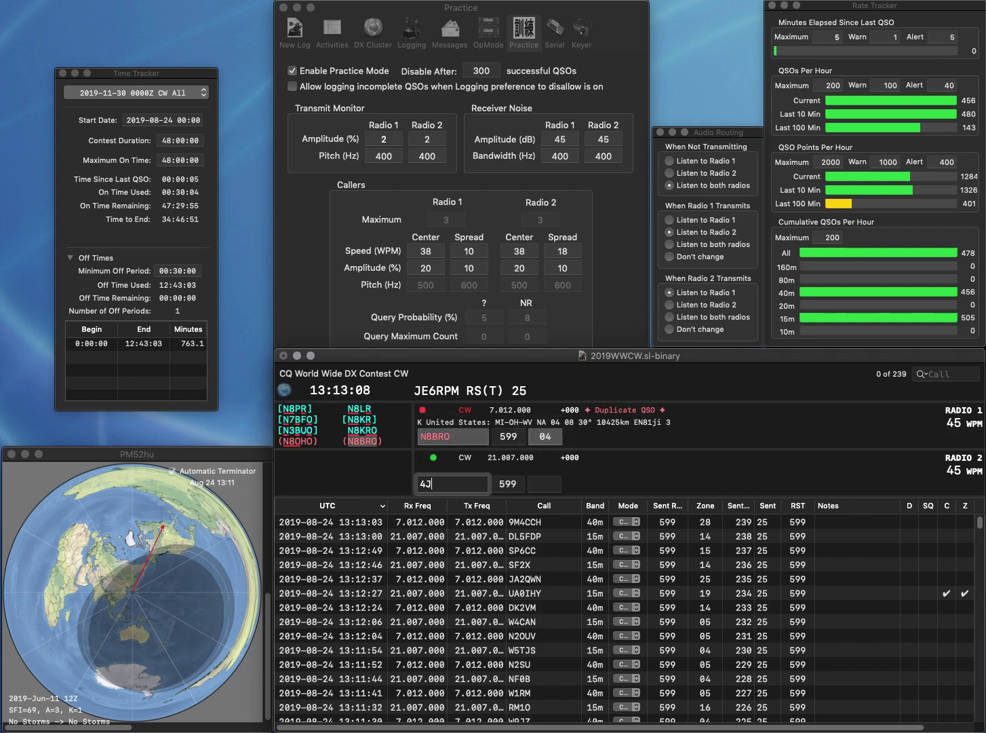
text(AD)
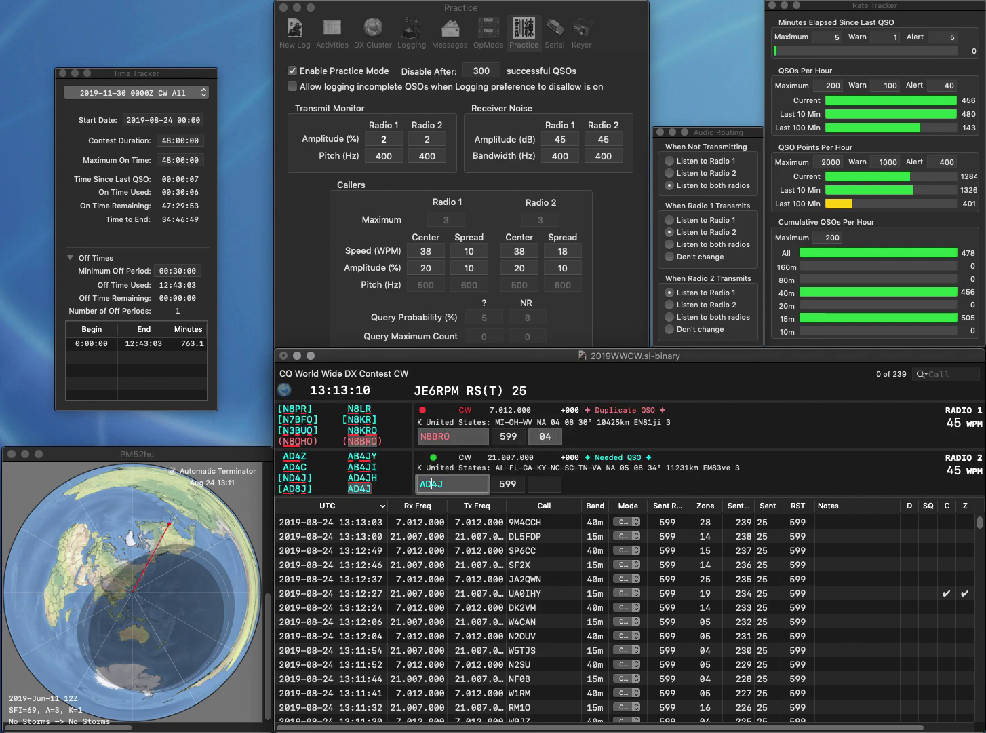
key(Tab)
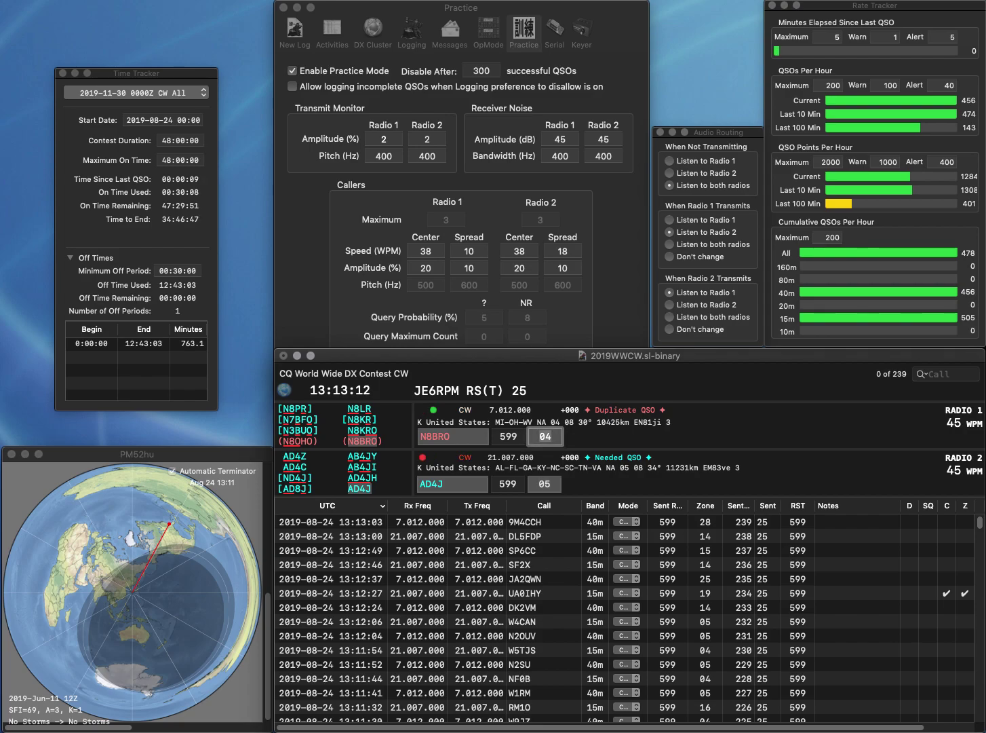
key(Return)
key(Return)
key(Return)
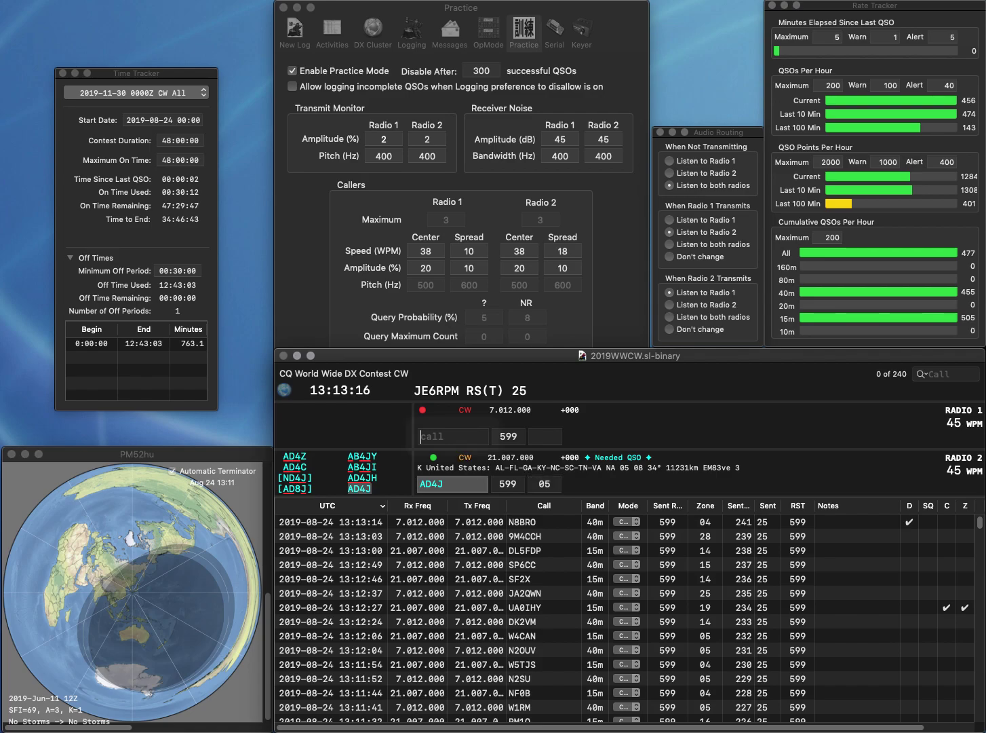
text(EA5JA)
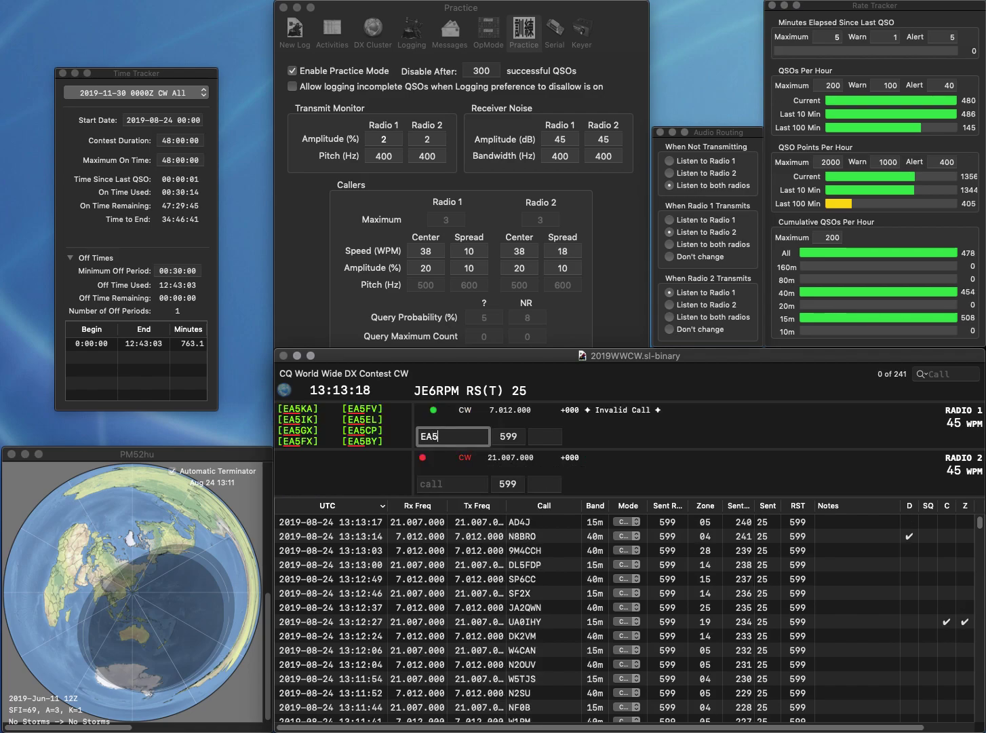
key(Return)
text(IW0SBY)
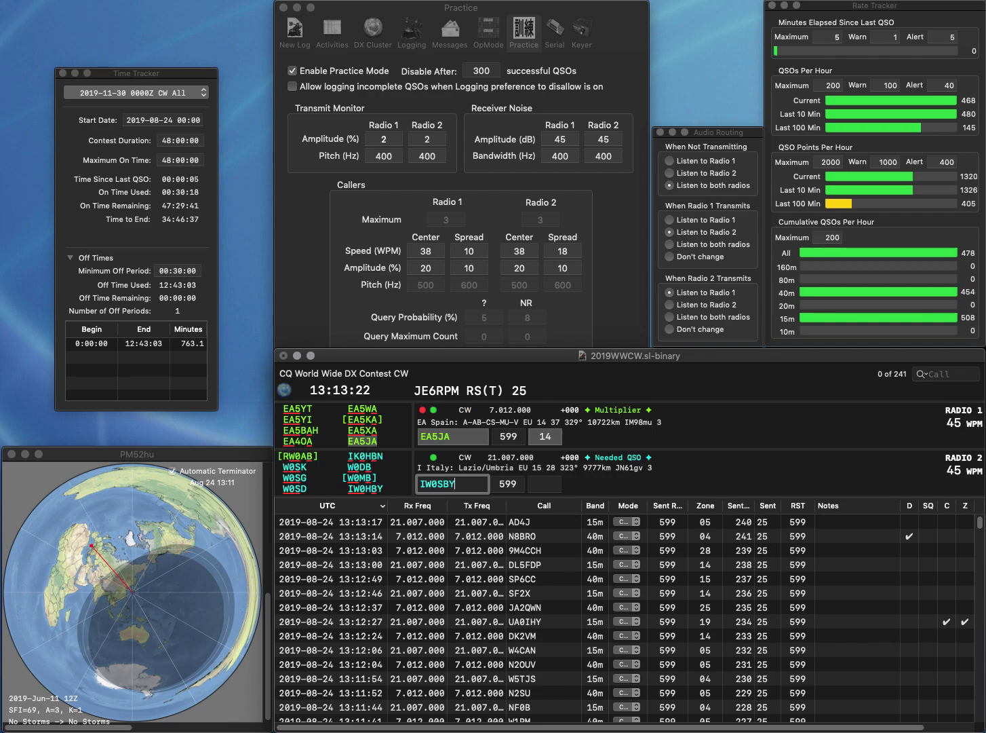
key(Return)
click(545, 436)
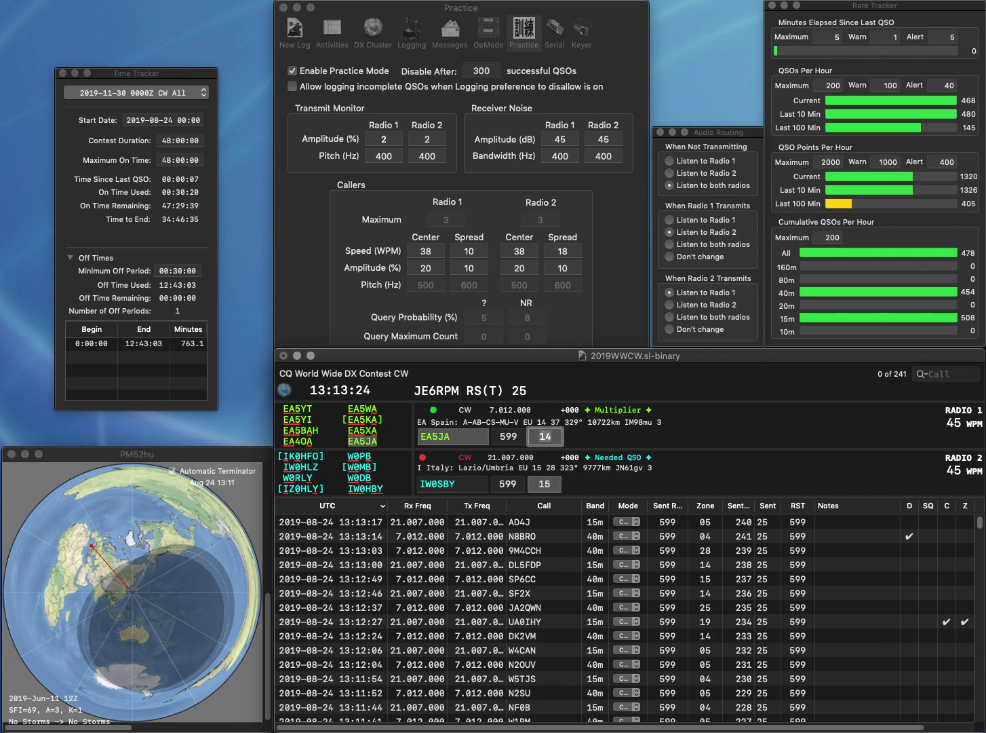
key(Return)
key(Tab)
key(Left)
key(Left)
key(BackSpace)
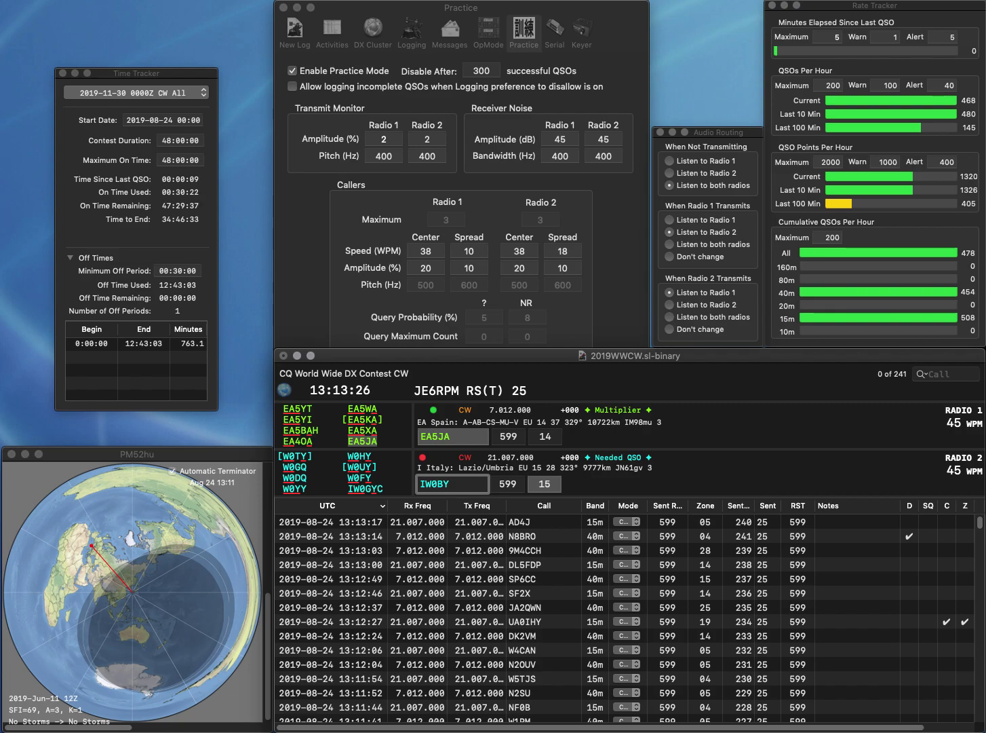
text(H)
key(Return)
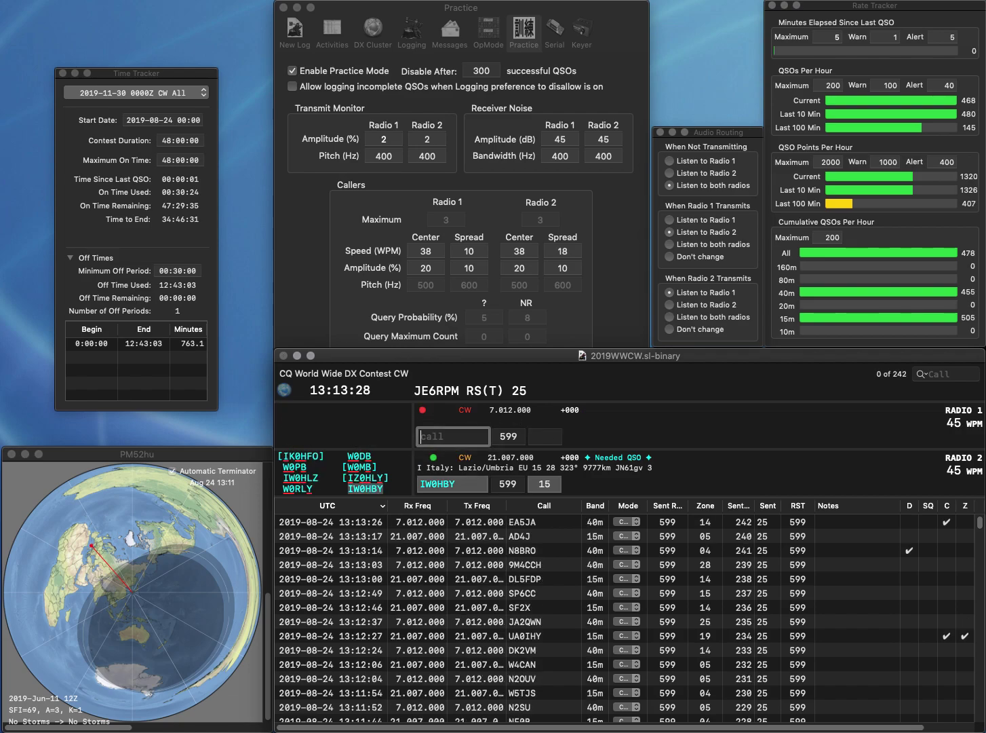
text(J)
key(BackSpace)
text(WJ)
key(Return)
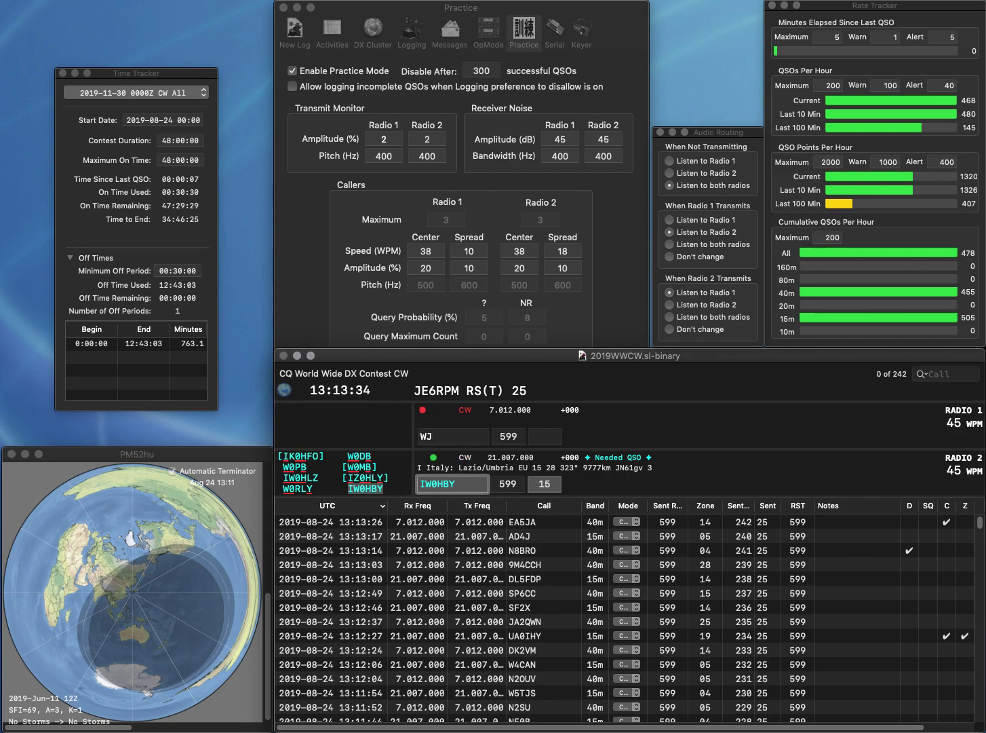
key(Return)
click(428, 437)
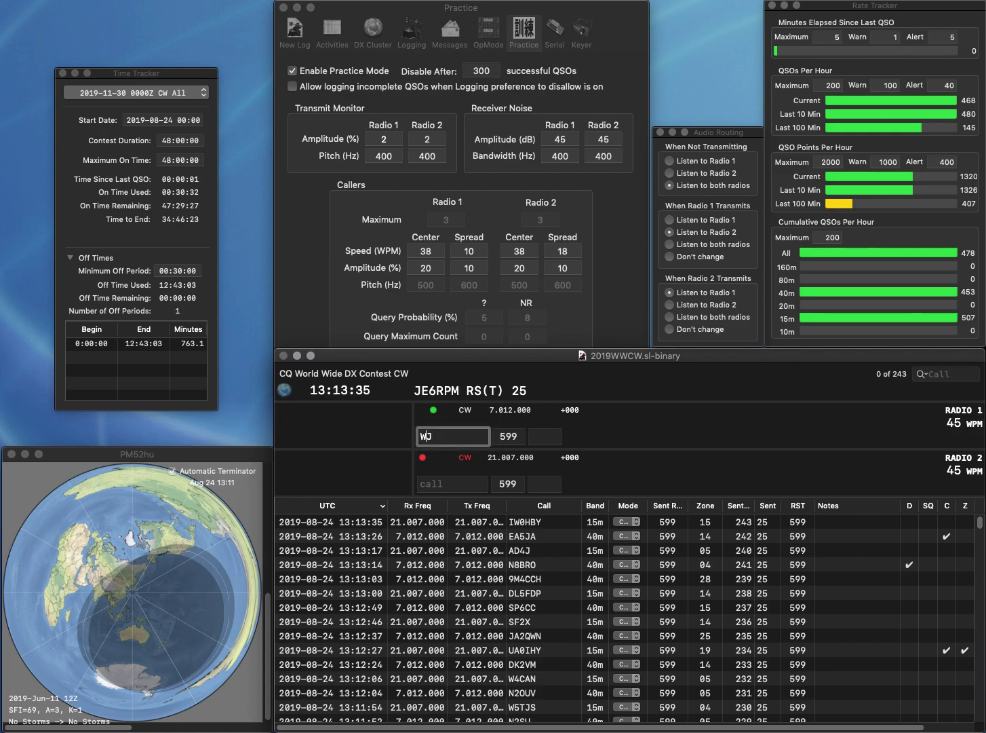
text(7RA)
key(Return)
text(K3ND)
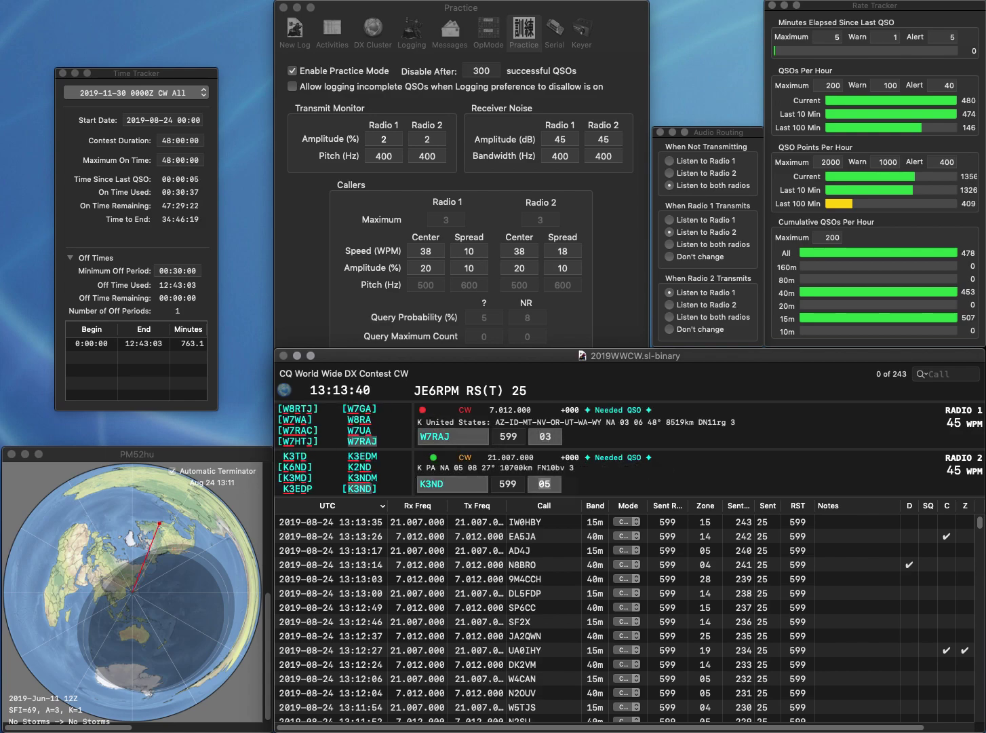
key(Return)
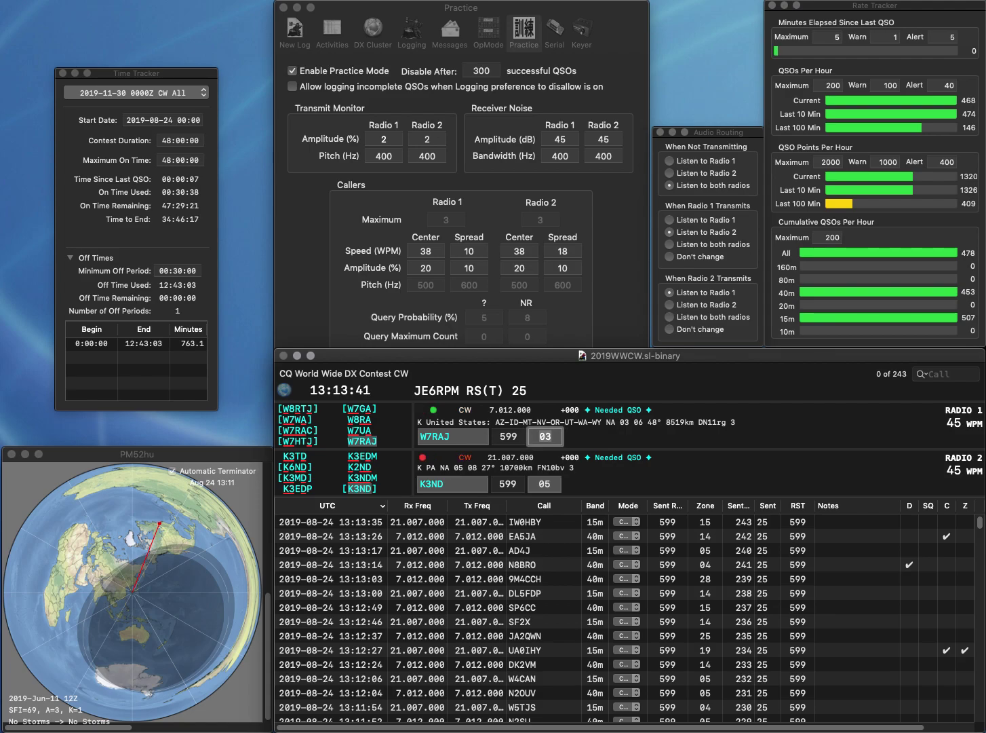
key(Return)
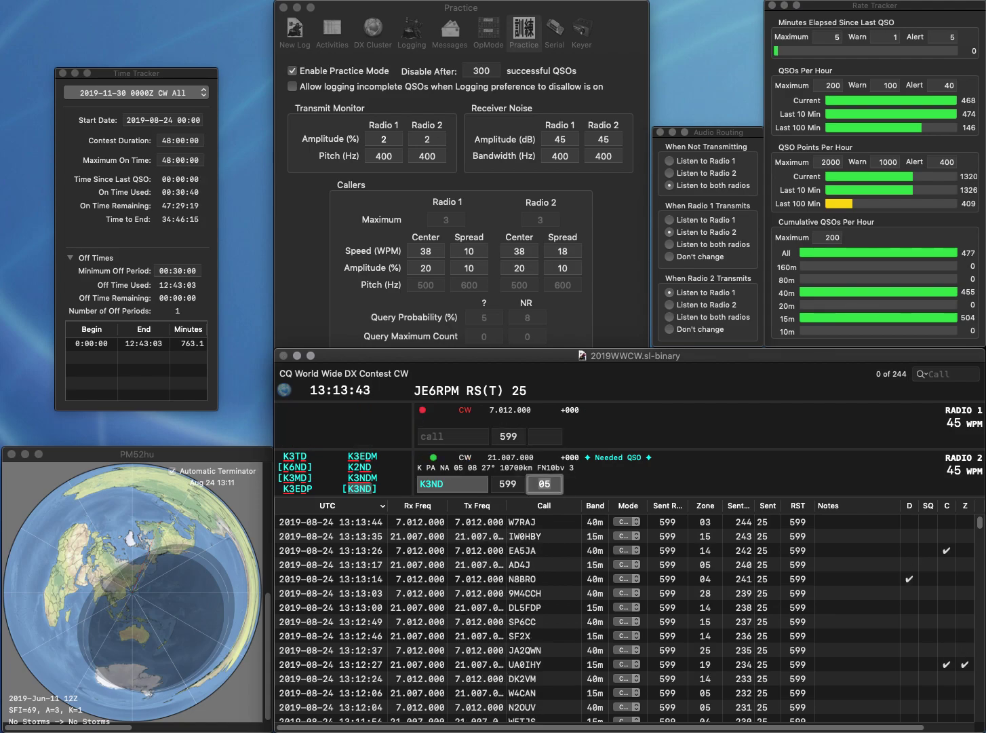
key(Return)
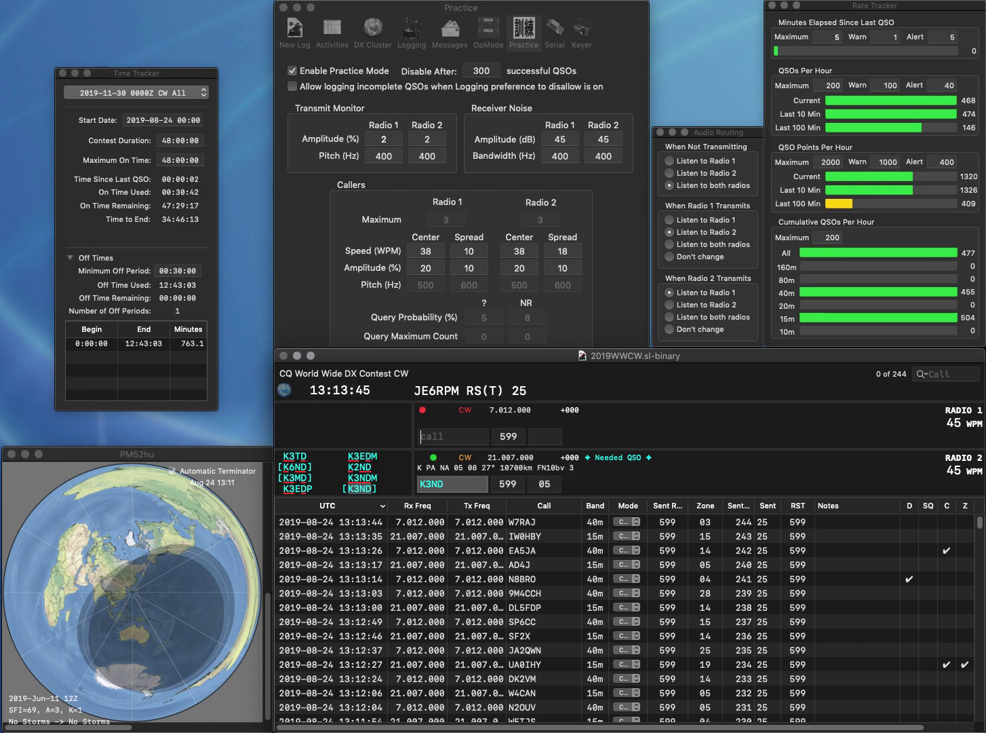
Enter PE7HW on Radio 1 and send its exchange, and send the partial call 1O to the Radio 2 caller.
text(PE)
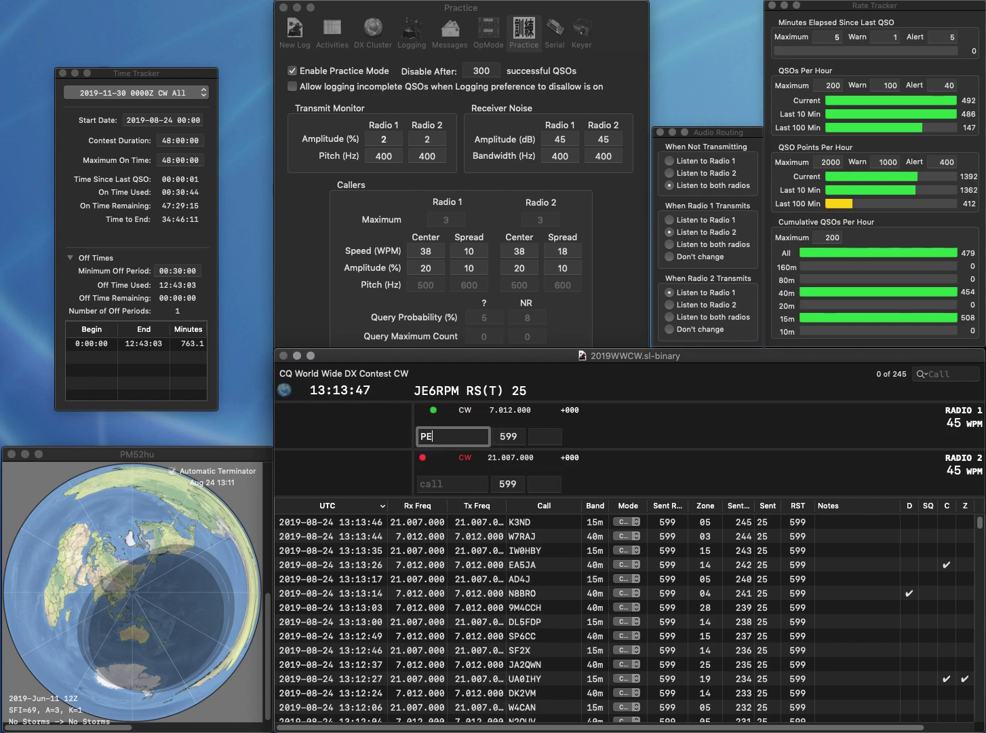
text(7HW)
key(Return)
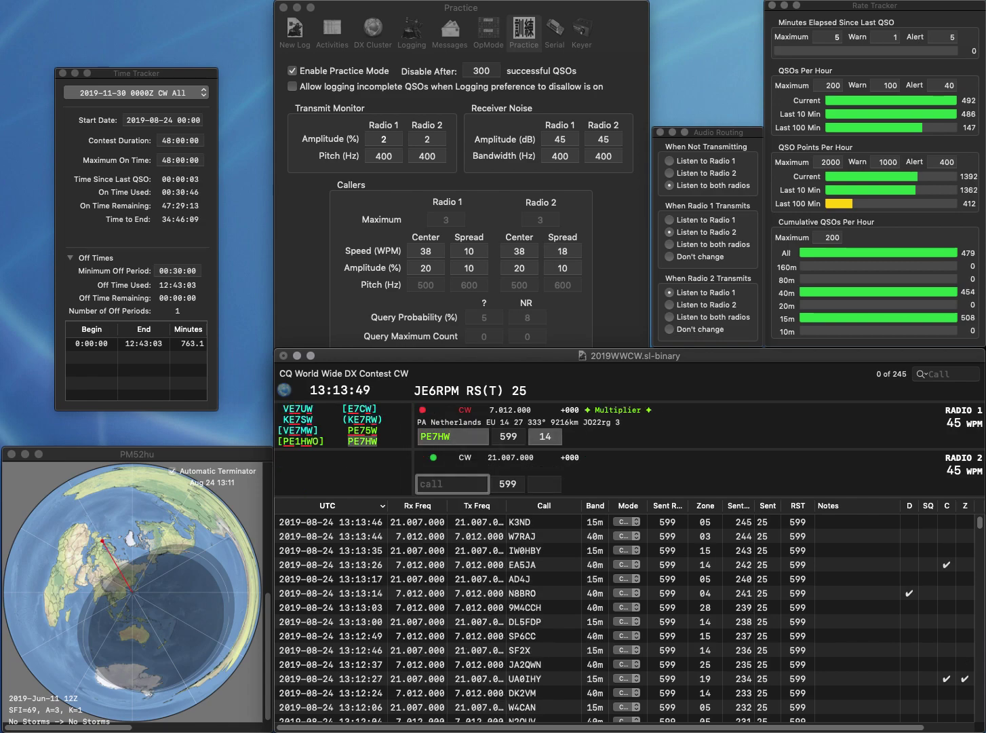
text(10)
key(Return)
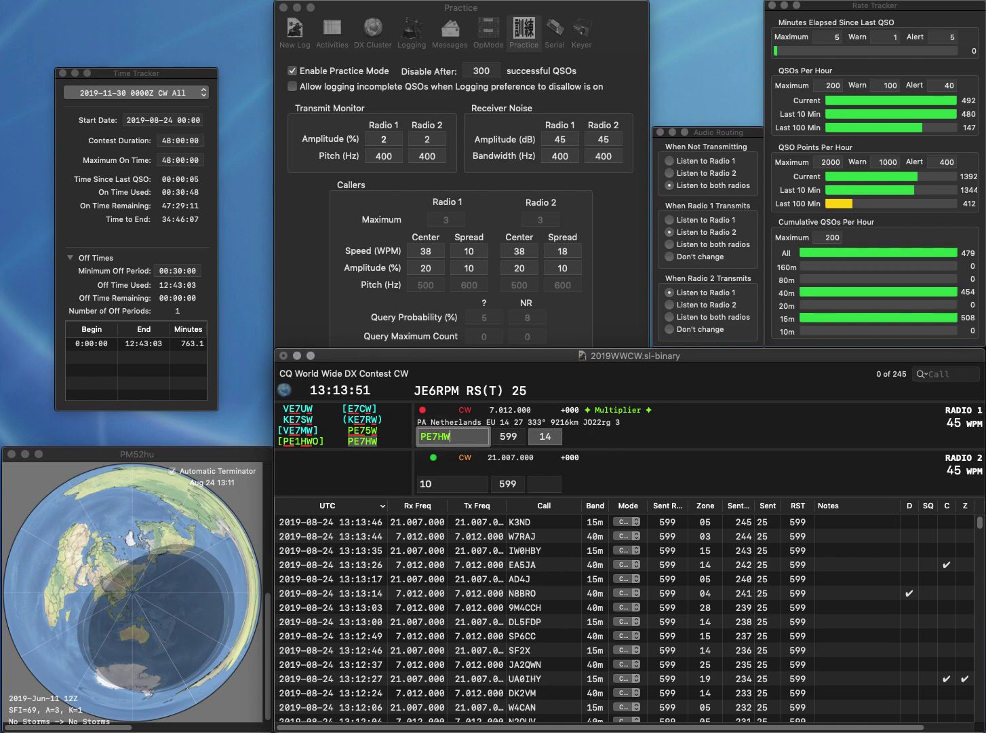
Correct the Radio 1 call to PE75W and resend its exchange.
key(Tab)
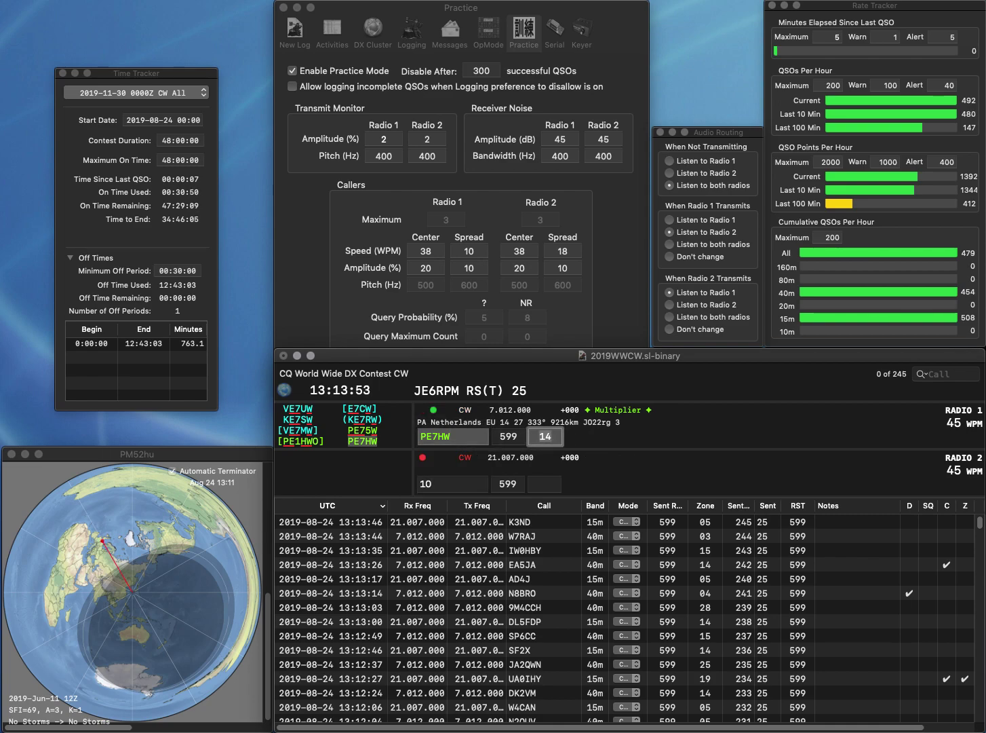
key(Tab)
key(Left)
key(BackSpace)
text(5)
key(Return)
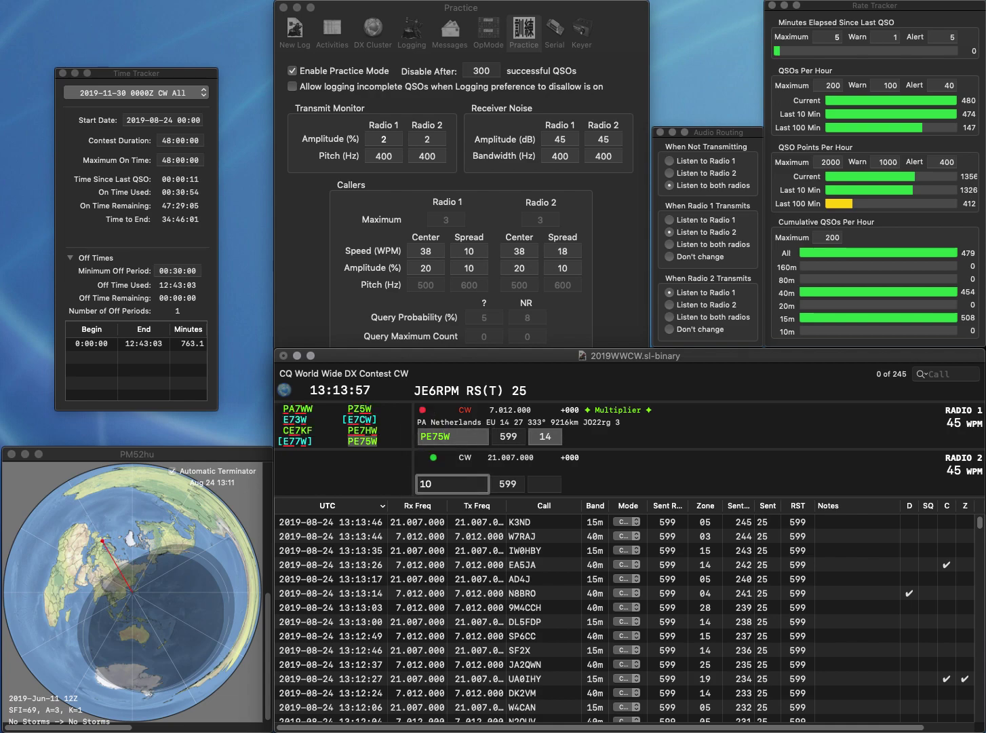
text(KE)
key(BackSpace)
text(D)
key(Return)
key(Tab)
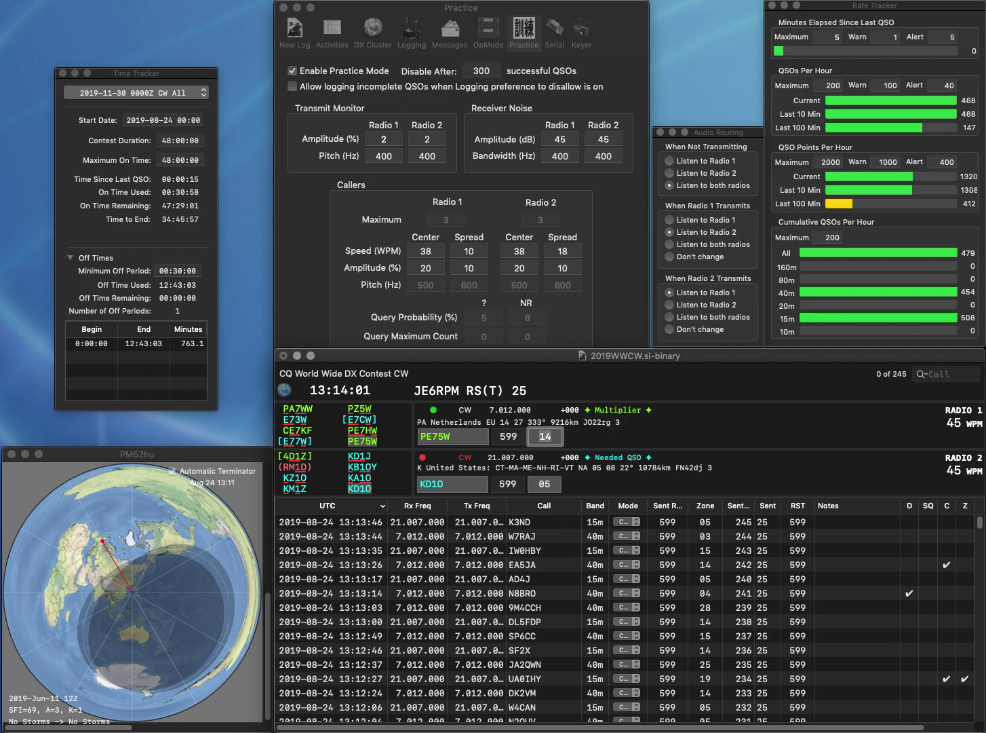
key(Return)
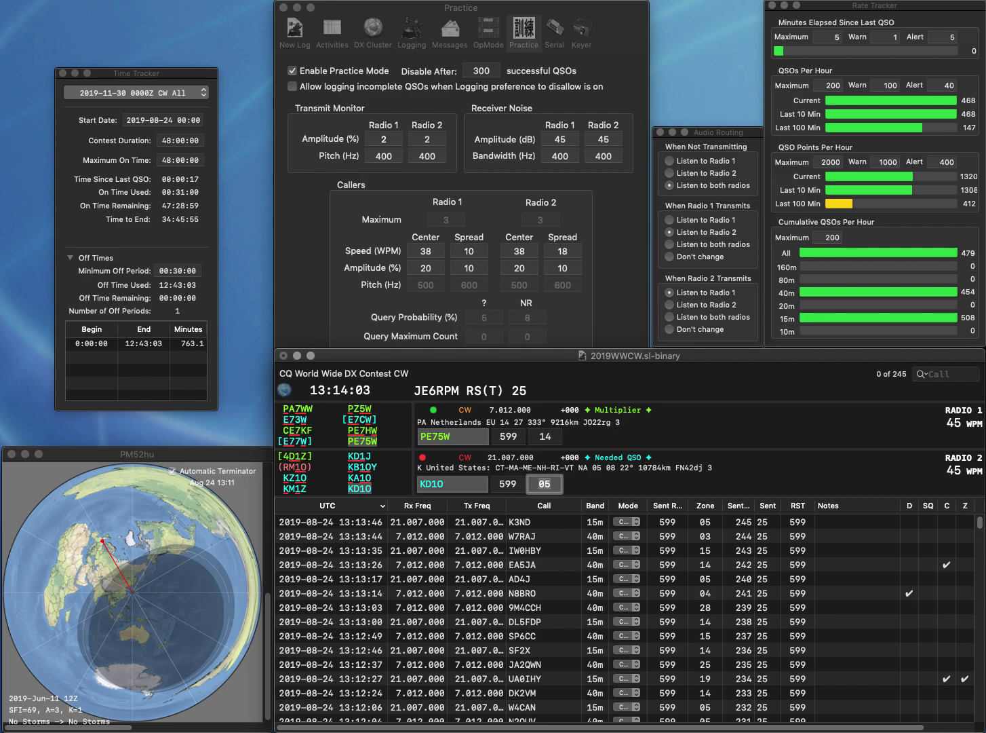
key(Return)
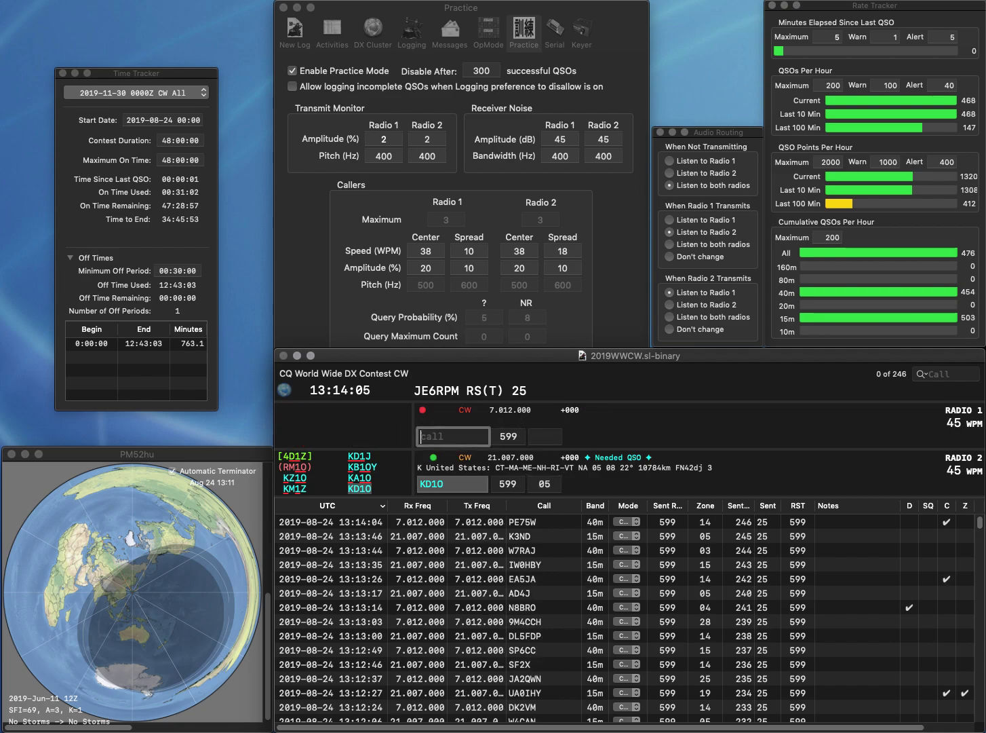
text(K0T)
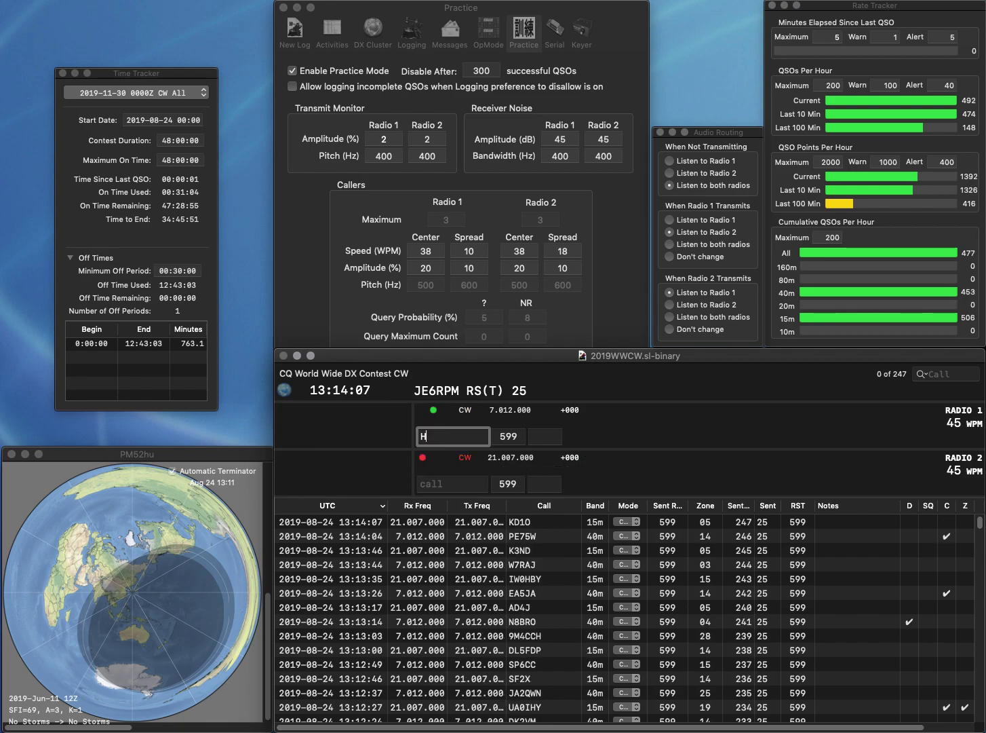
key(Home)
text(5)
key(Return)
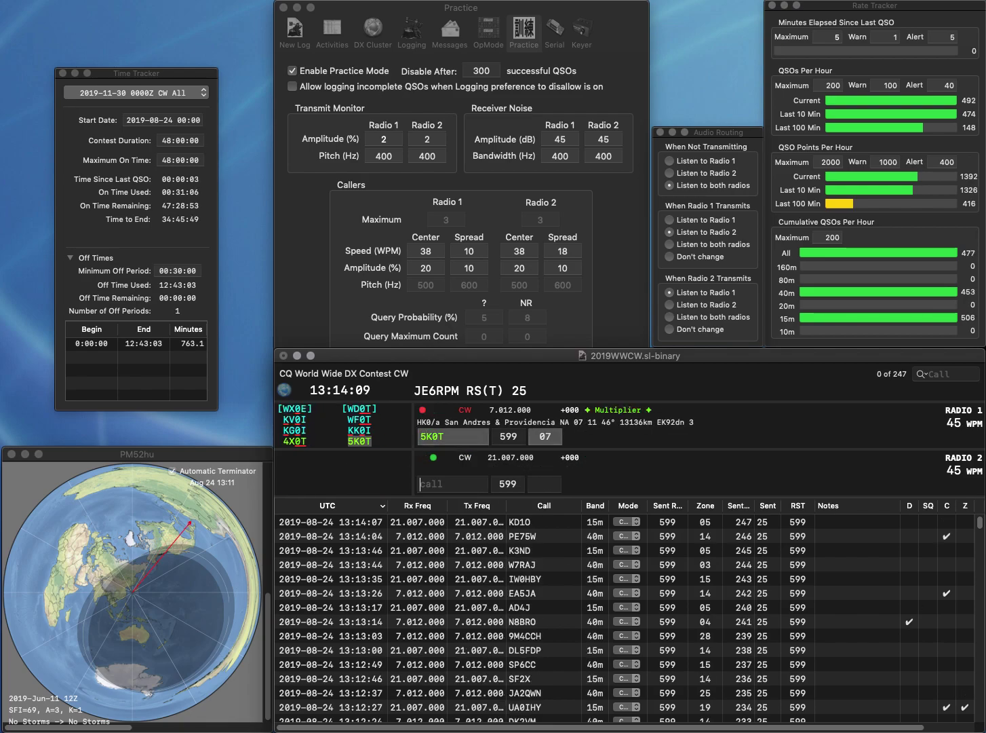
text(WR1T)
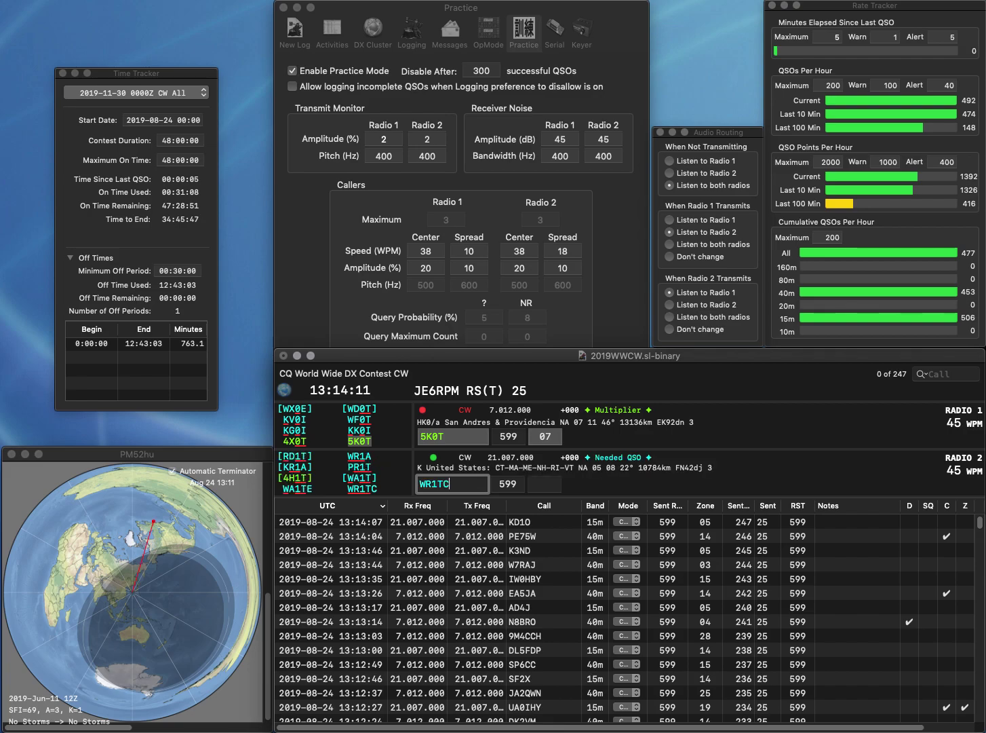
text(C)
key(Return)
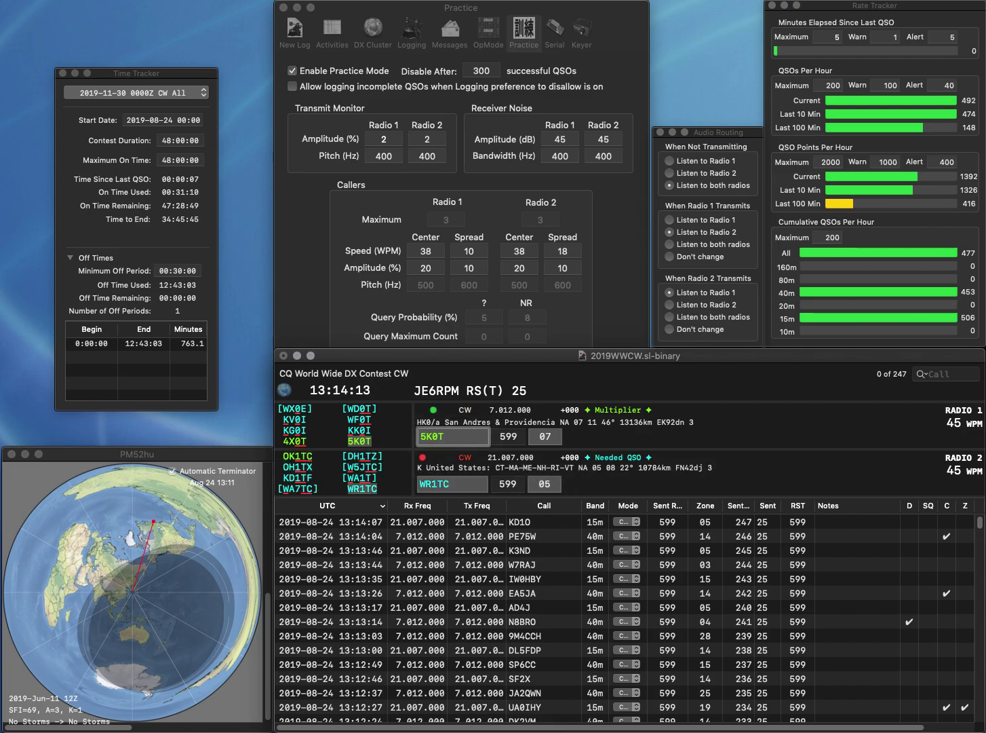
key(Return)
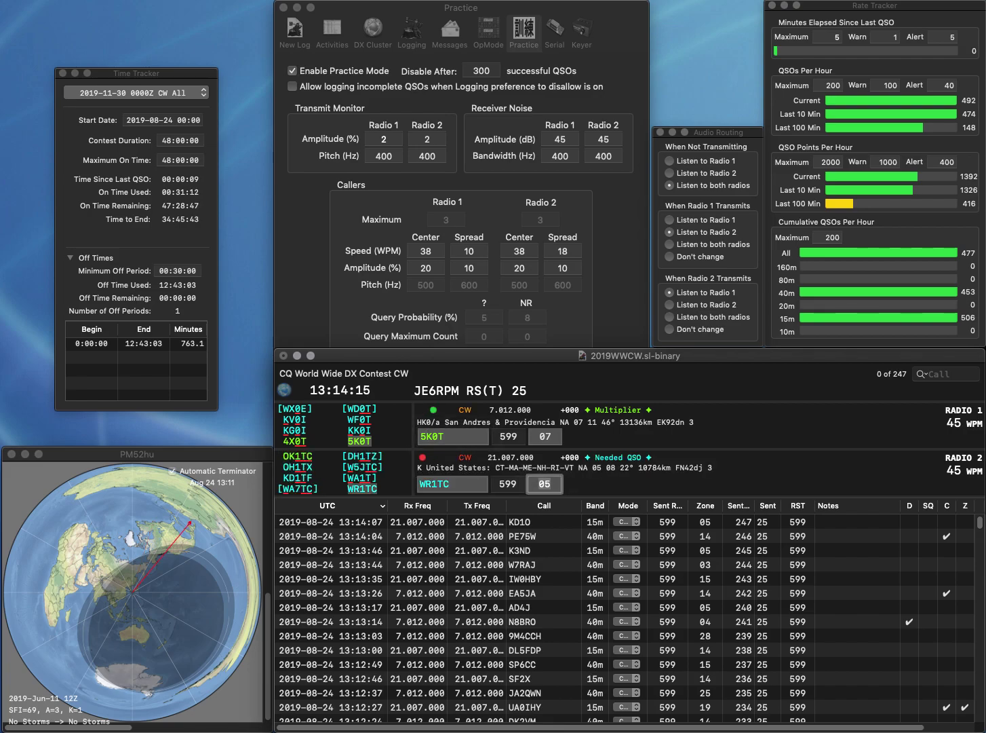
key(Return)
Enter KU4YV on Radio 1 and the partial call W8R on Radio 2, and send the exchange to each.
text(KU4YV)
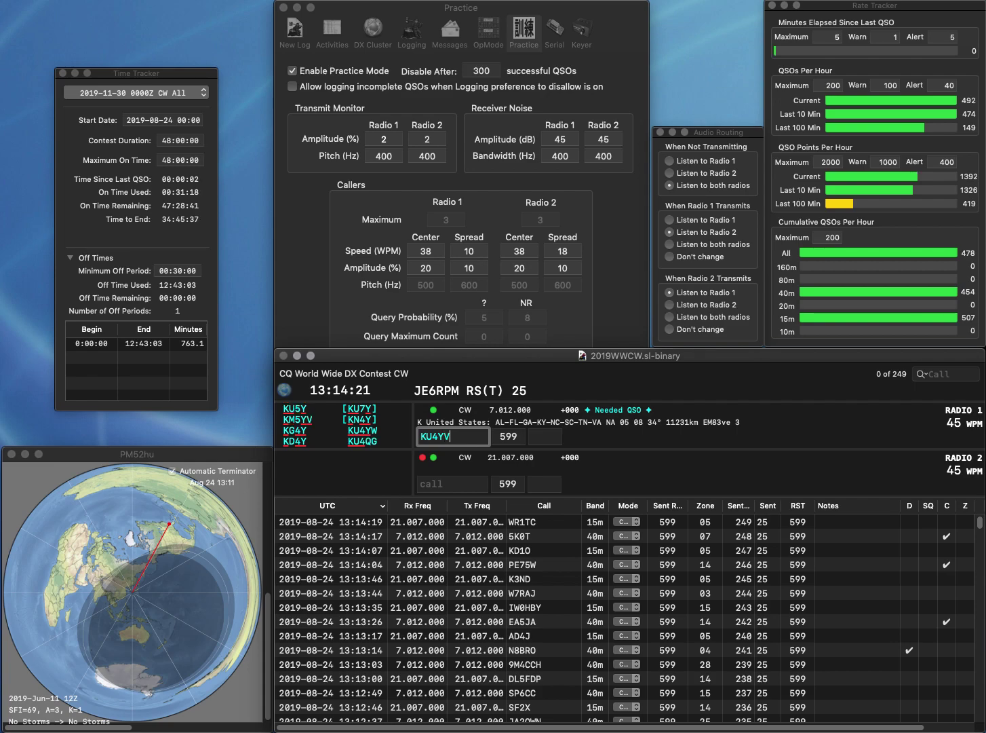
key(Return)
text(8R)
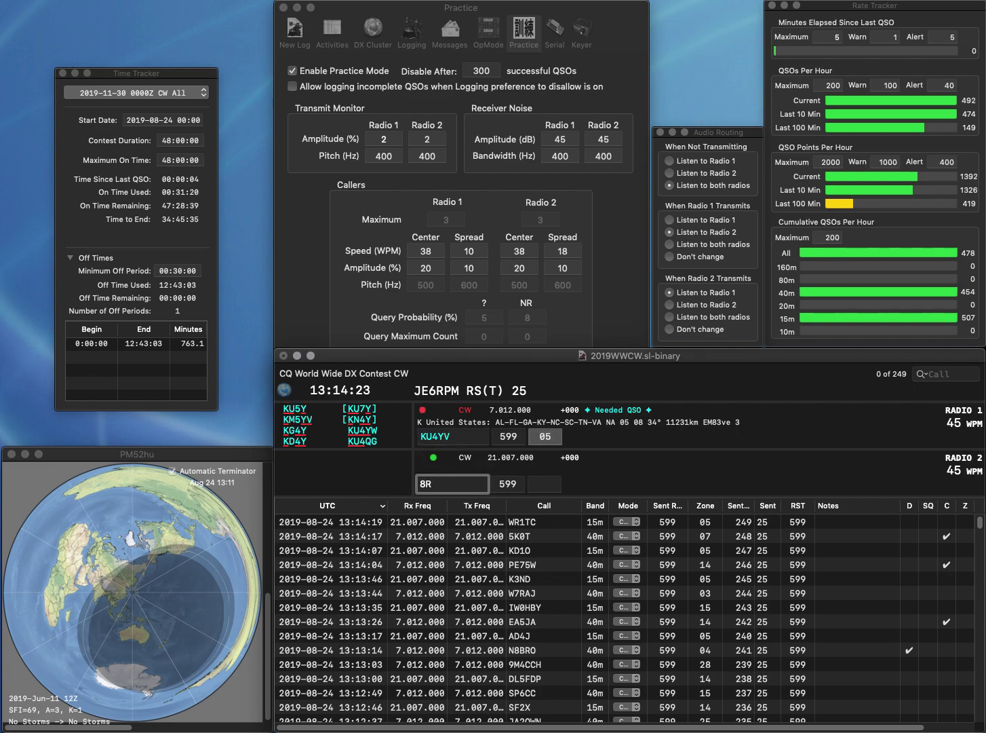
text(W)
key(Return)
key(BackSpace)
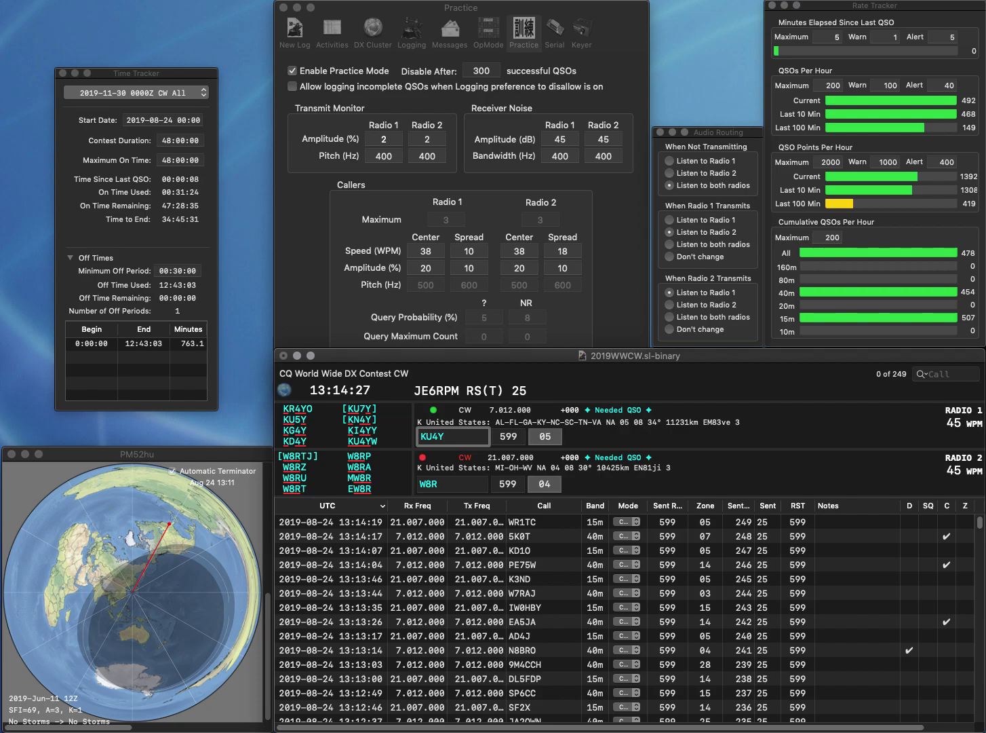
text(W)
key(Return)
key(BackSpace)
text(LSQ)
key(Return)
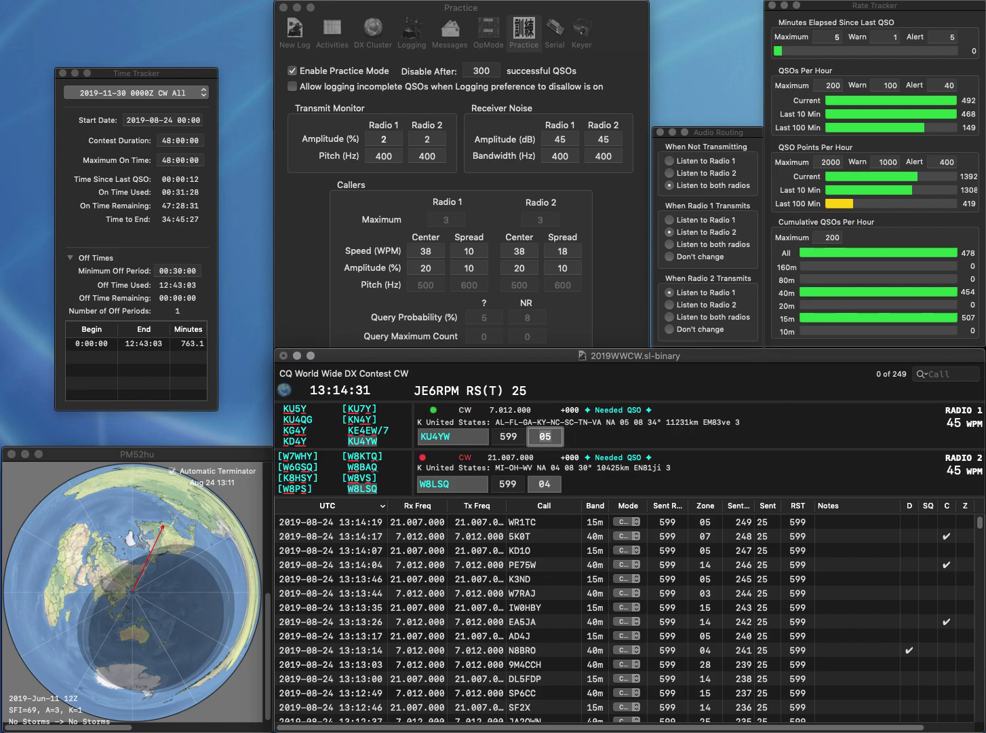
key(Return)
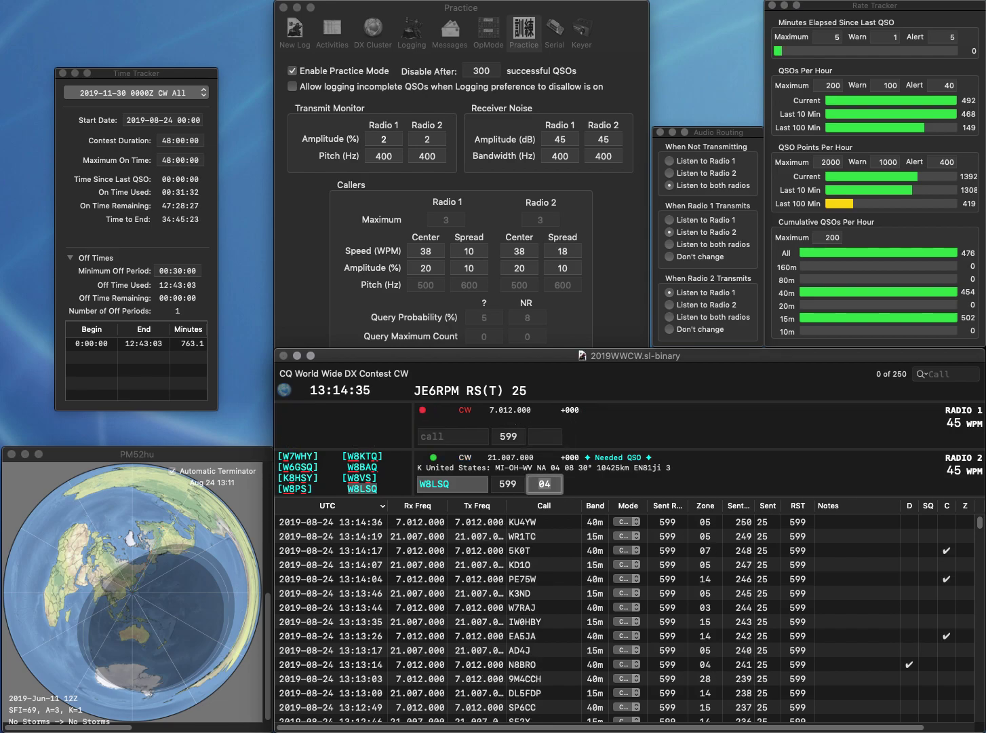
key(Return)
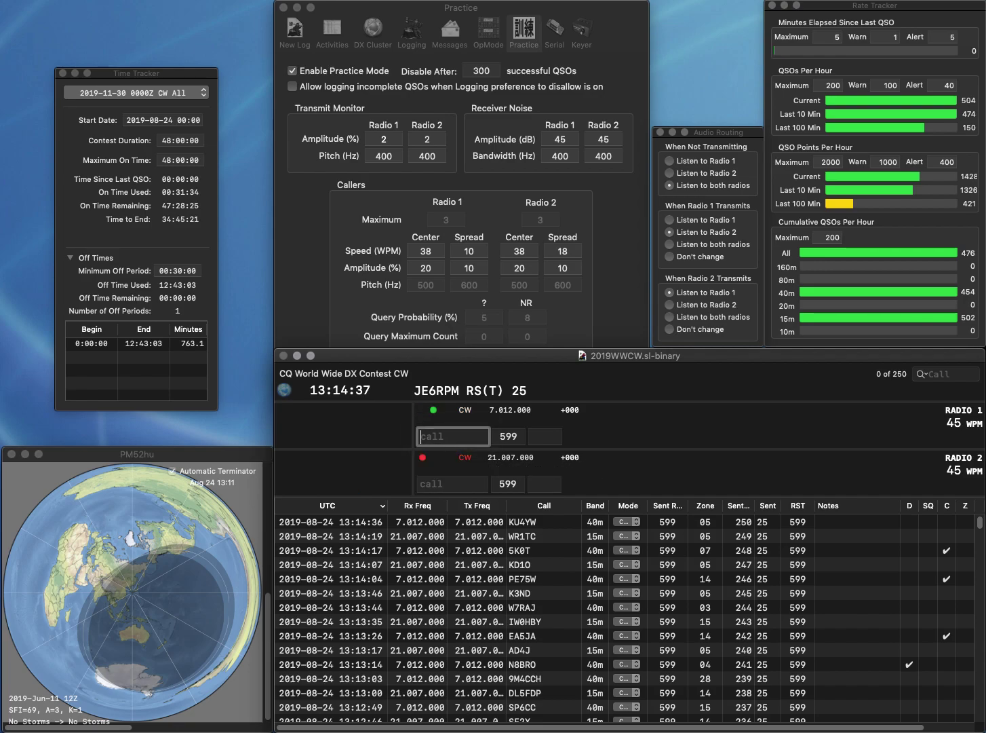
Enter JN1VFF on Radio 1 and KC5SLQ on Radio 2, and send the exchange to each.
text(JN1)
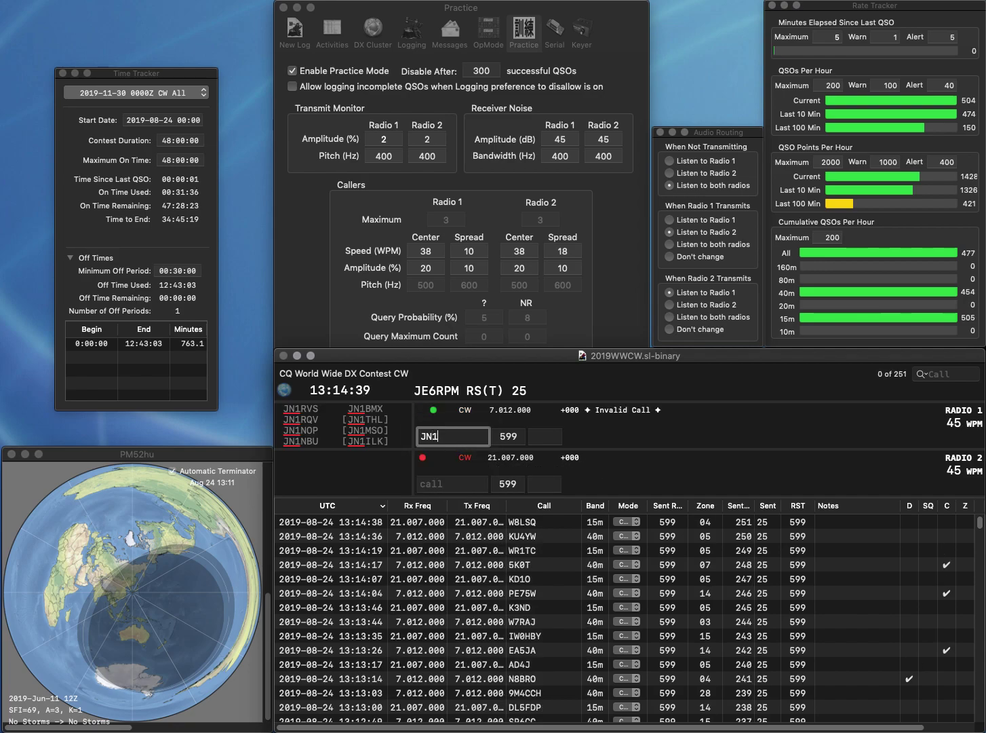
text(VFF)
key(Return)
text(SLQKC9)
key(BackSpace)
text(5)
key(Return)
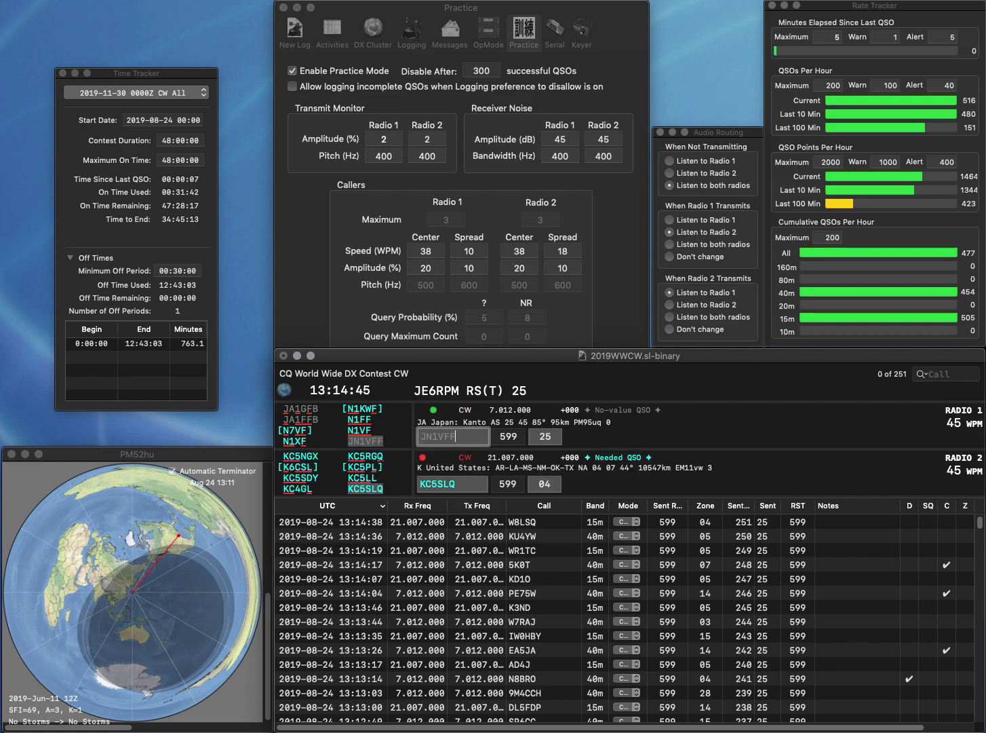
key(Return)
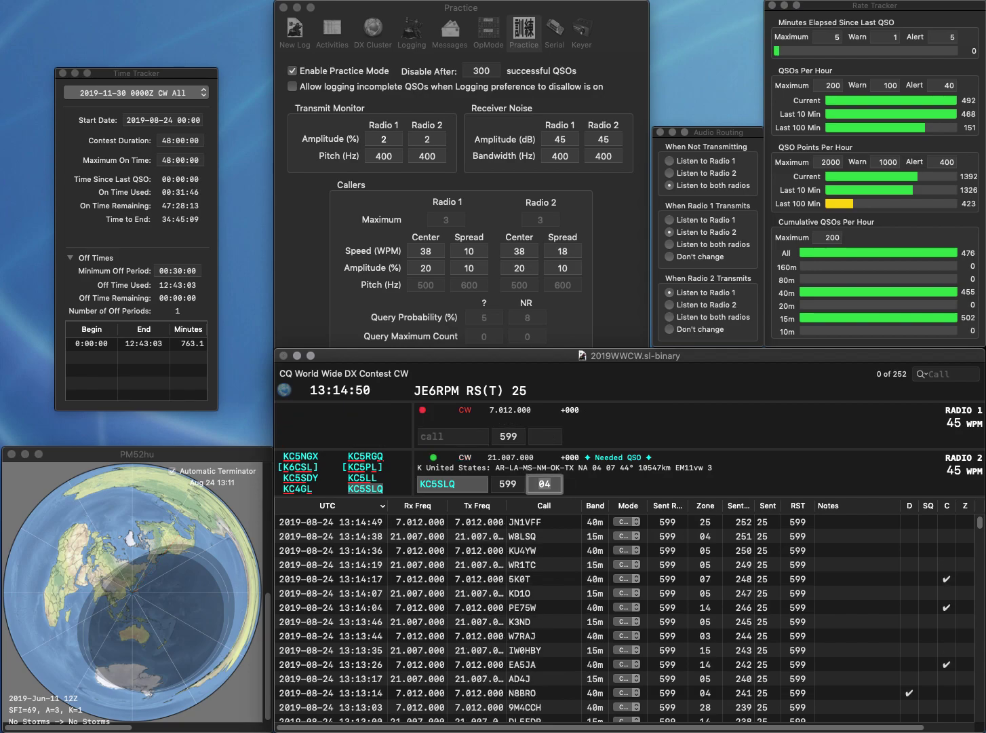
key(space)
key(BackSpace)
key(BackSpace)
text(8)
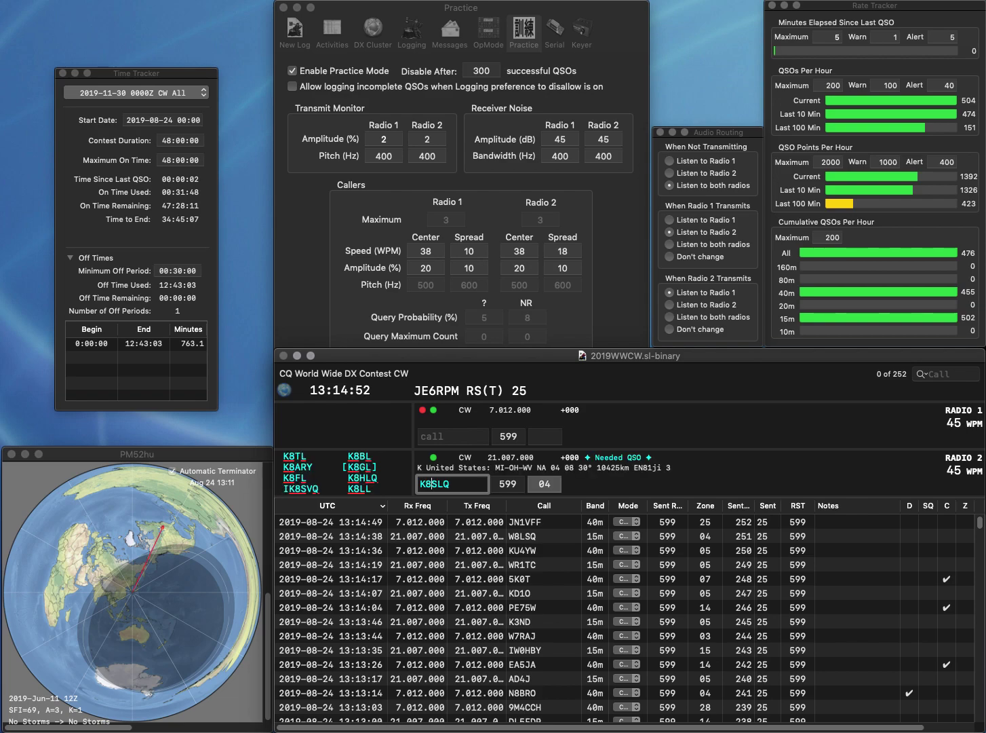
key(Return)
Work K7SS on Radio 1 and the corrected call K8HLQ on Radio 2, and log both contacts.
text(K7SS)
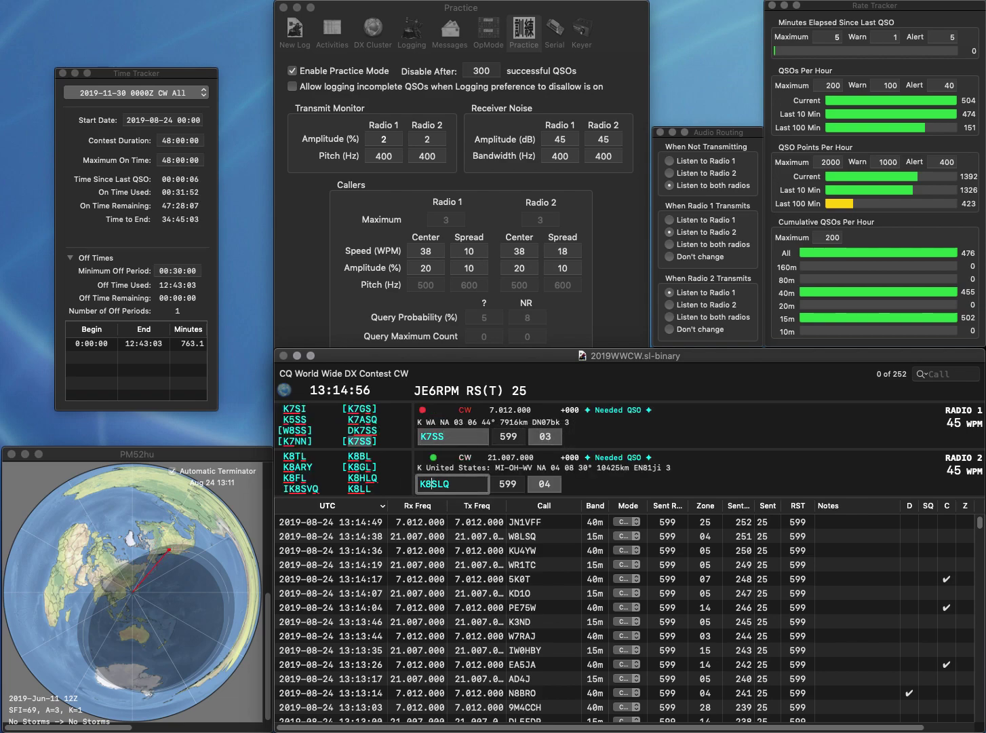
key(BackSpace)
text(H)
key(space)
key(Return)
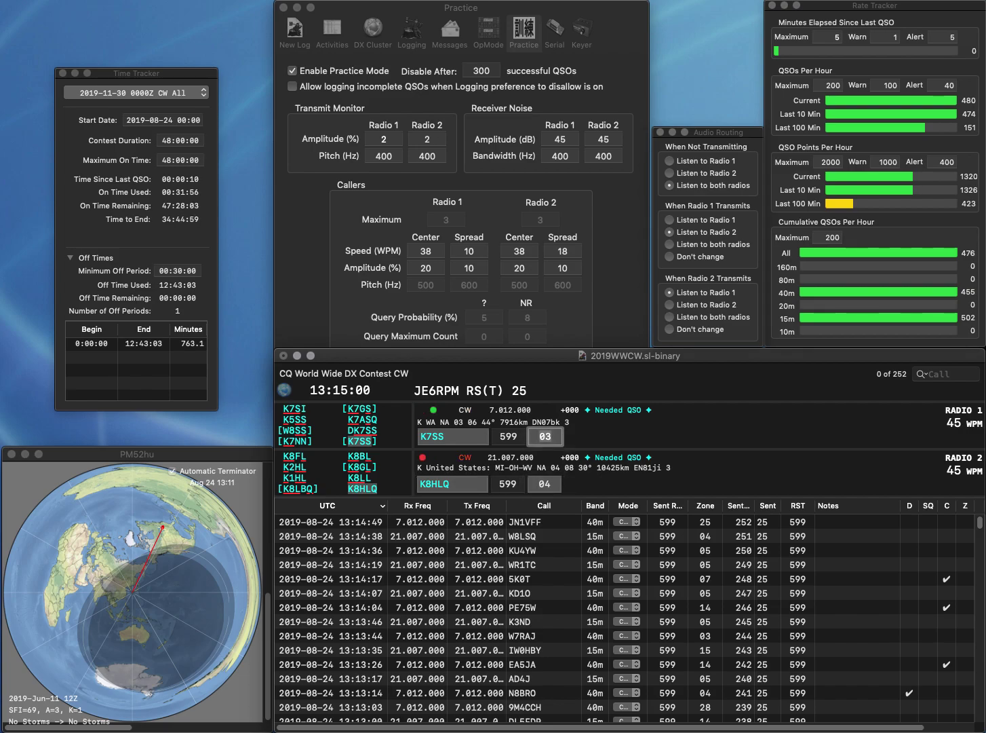
key(Return)
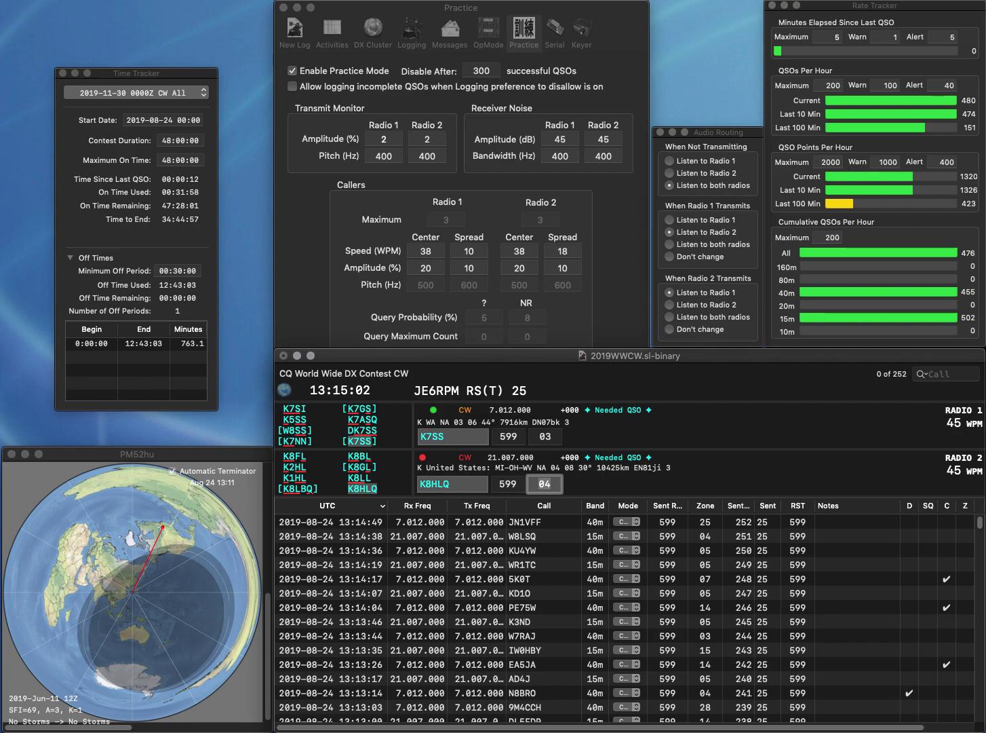
key(Return)
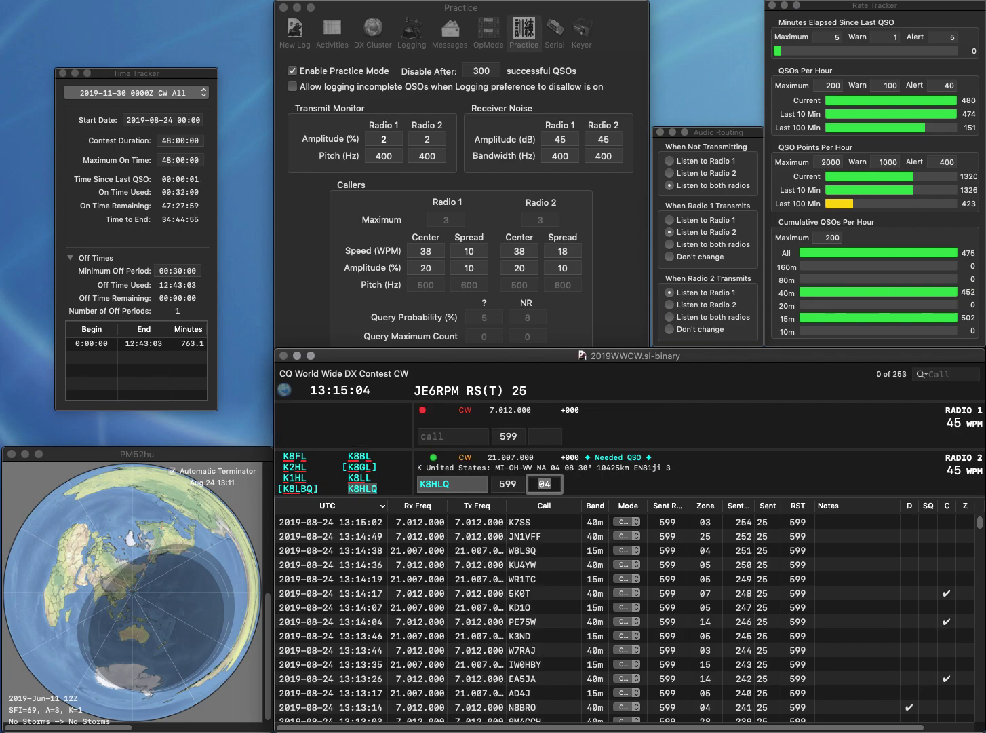
text(KM4QEK)
key(Return)
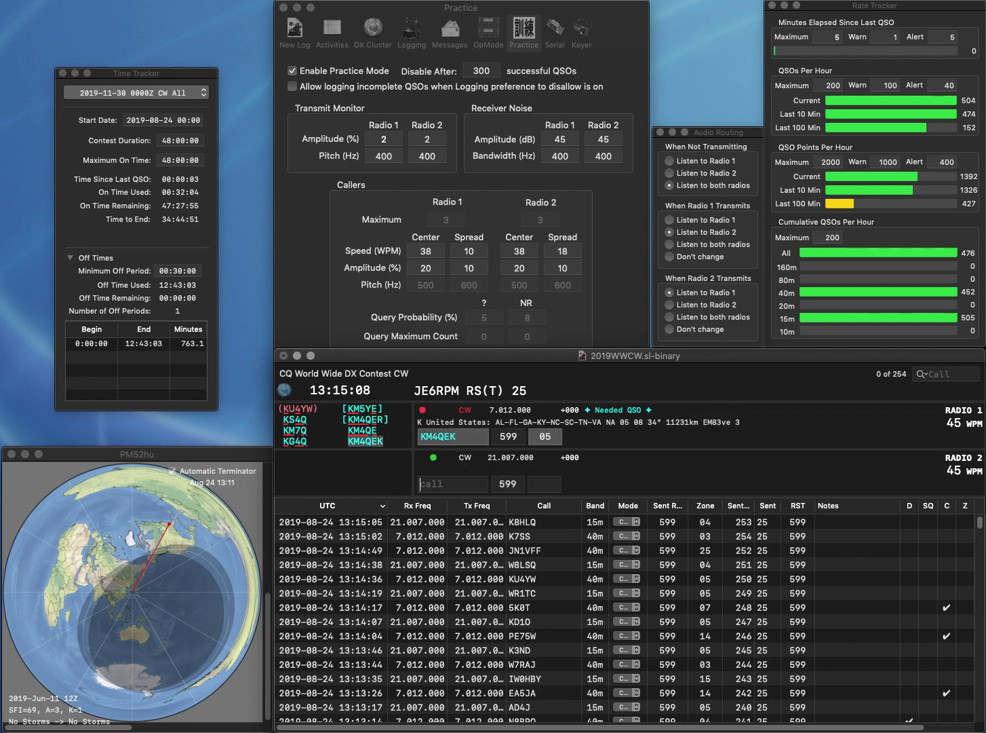
text(2DK)
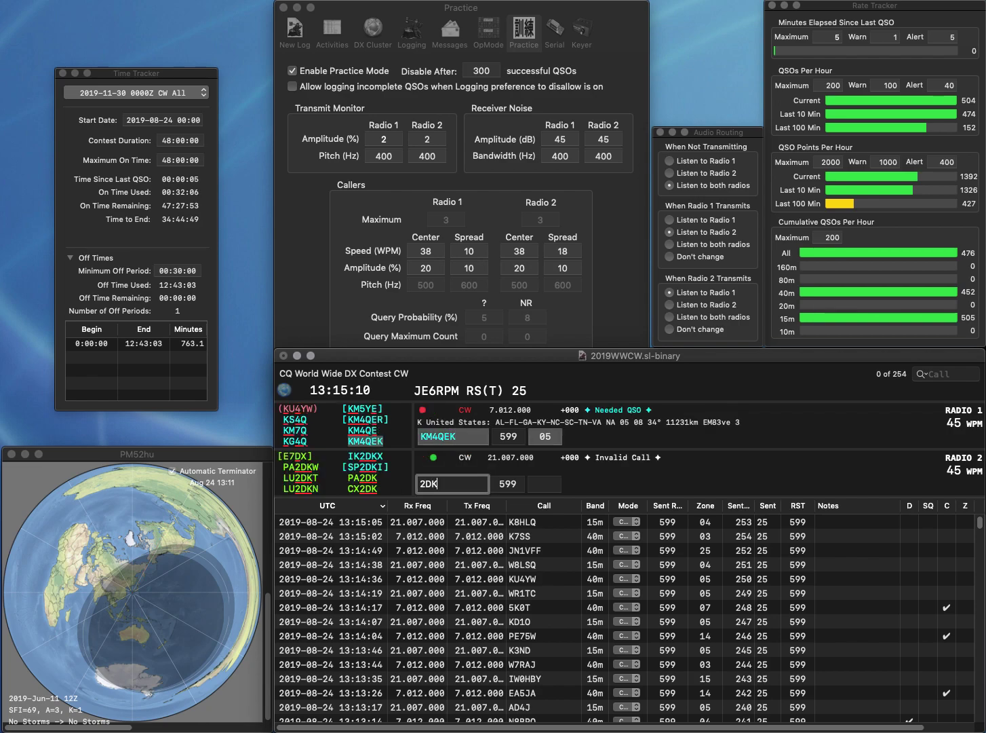
key(Return)
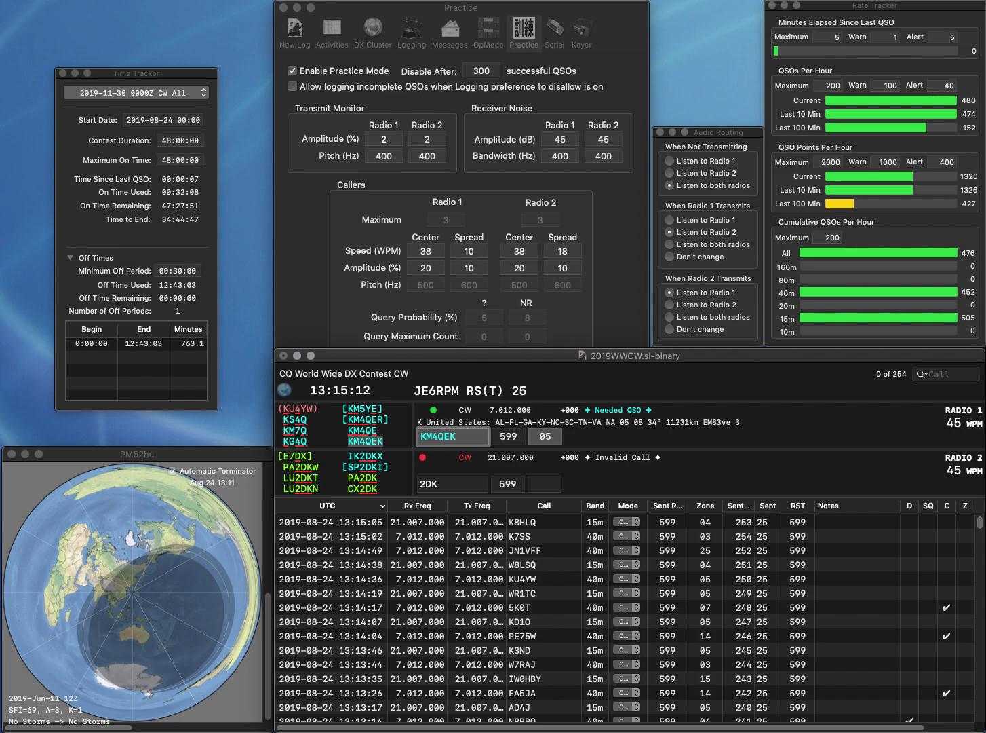
key(Return)
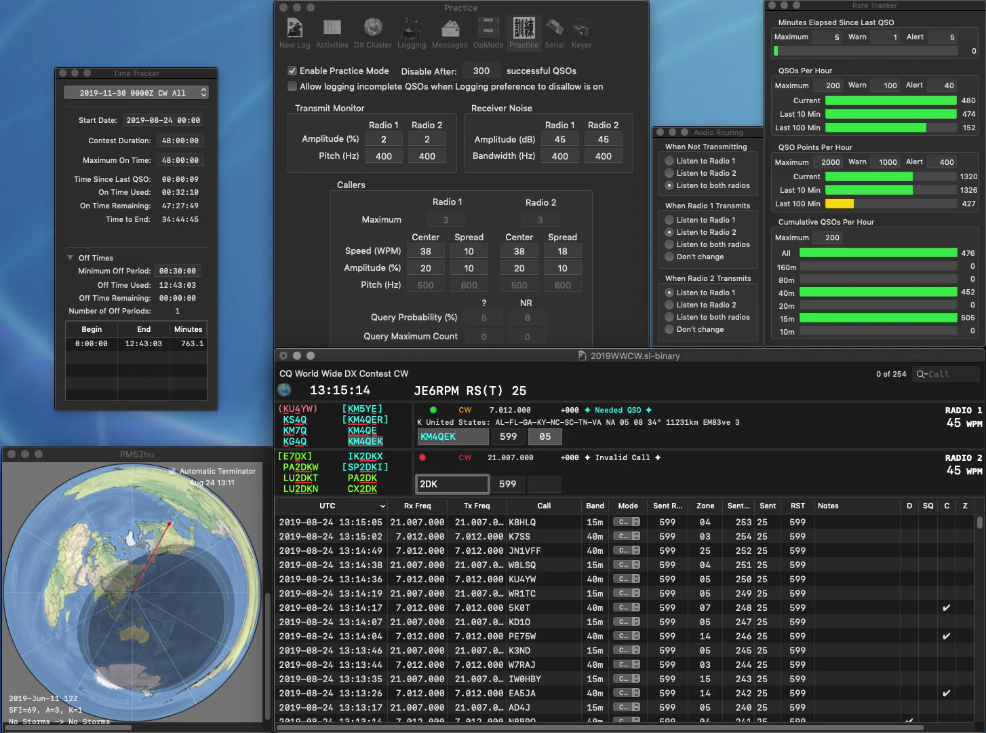
Complete the Radio 2 call as PA2DK and enter YT7Z on Radio 1, sending the exchange to each.
text(PA)
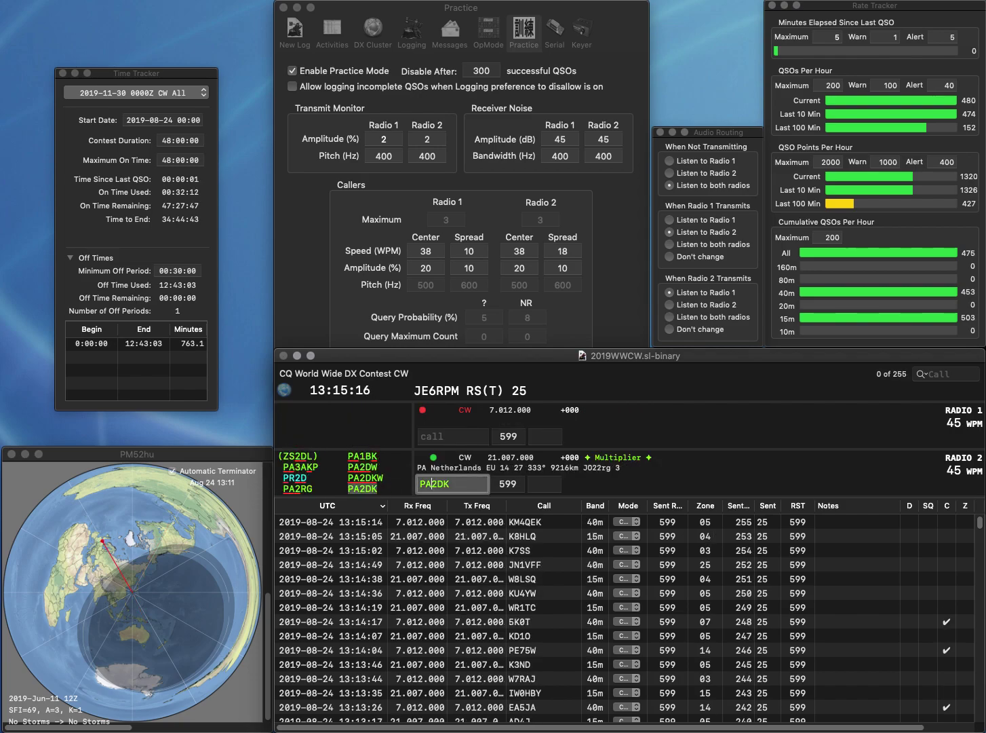
key(Return)
text(YT)
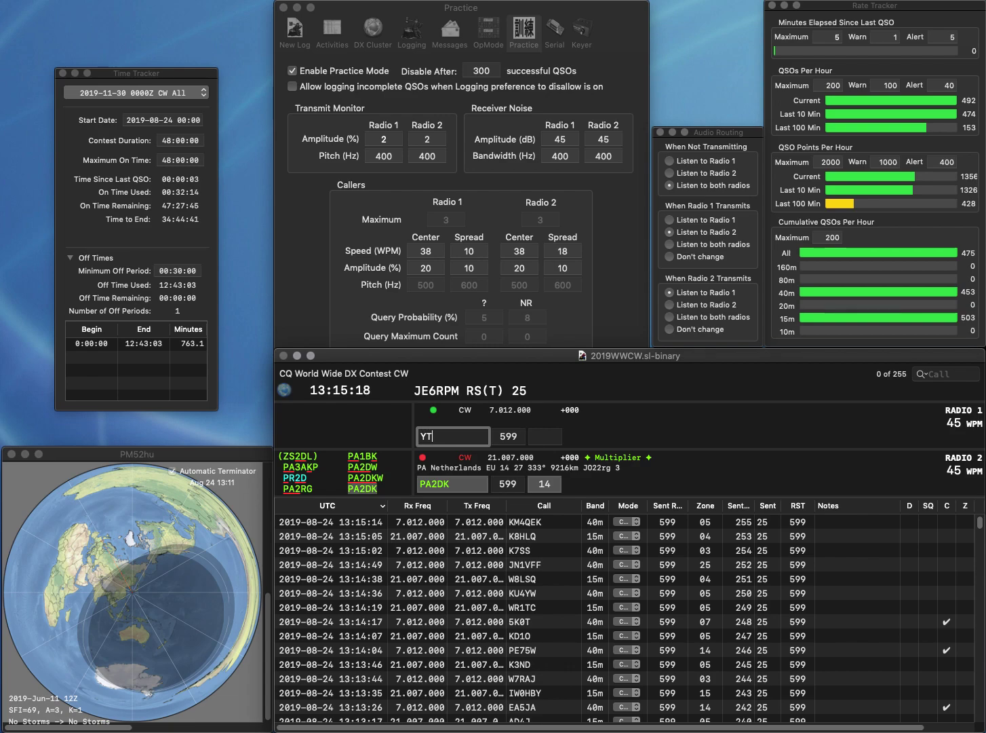
text(7Z)
key(Return)
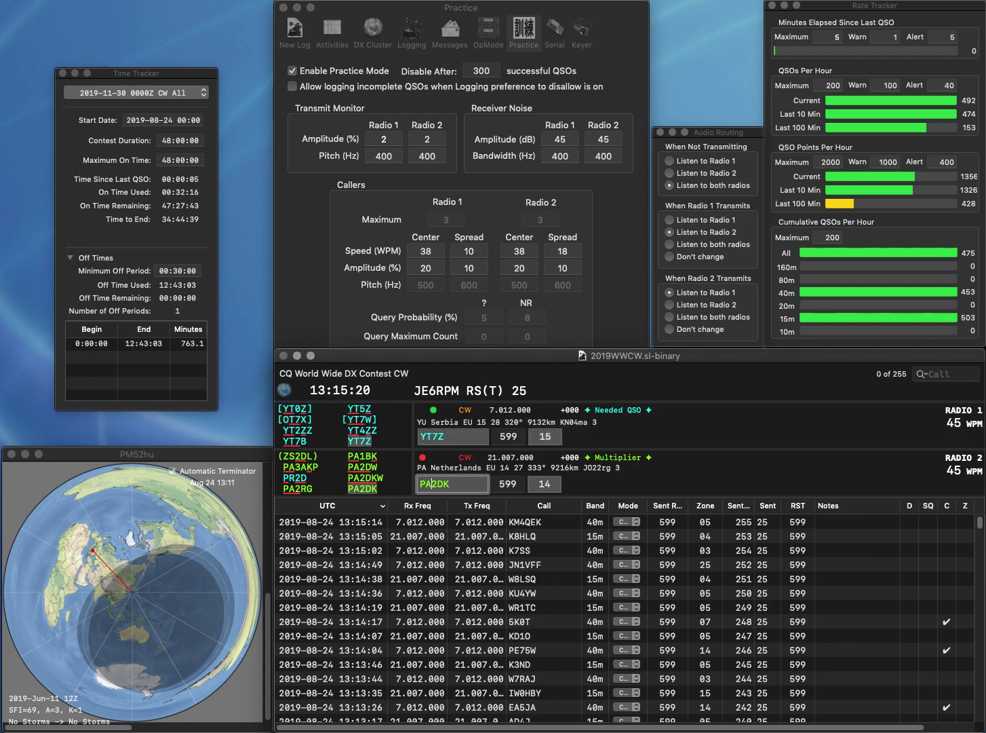
key(space)
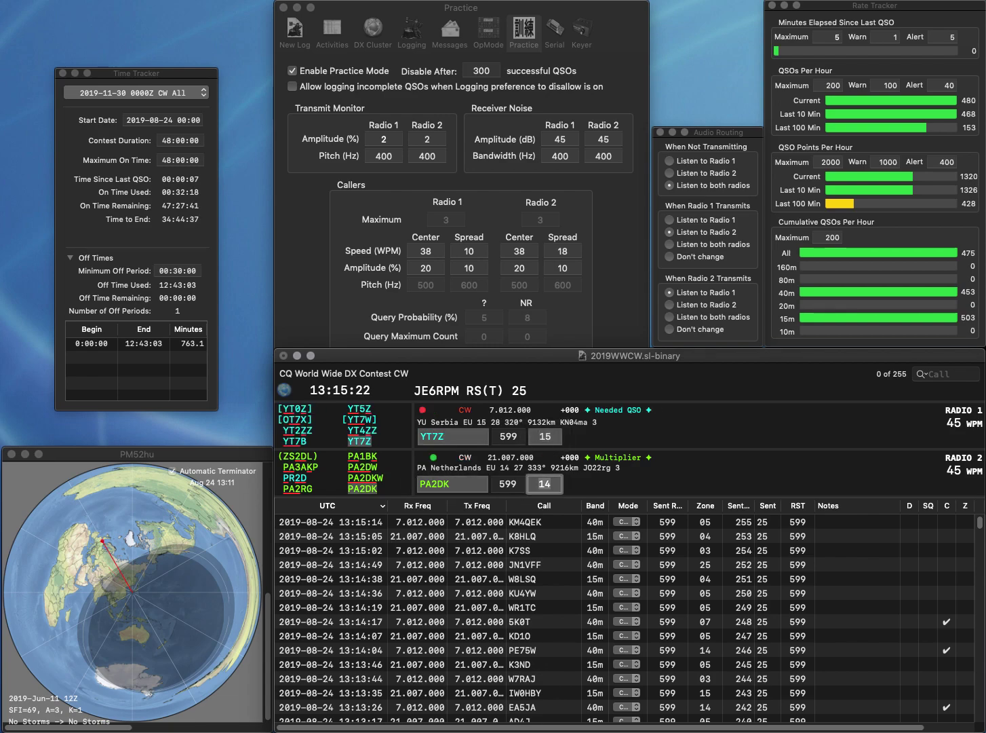
key(Return)
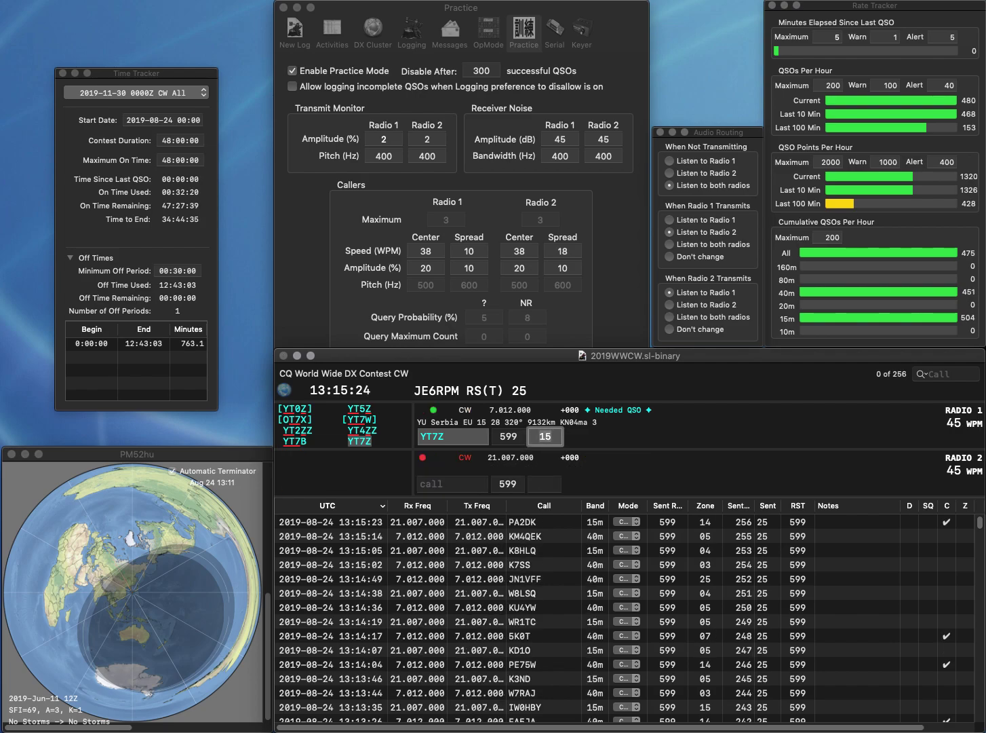
key(Return)
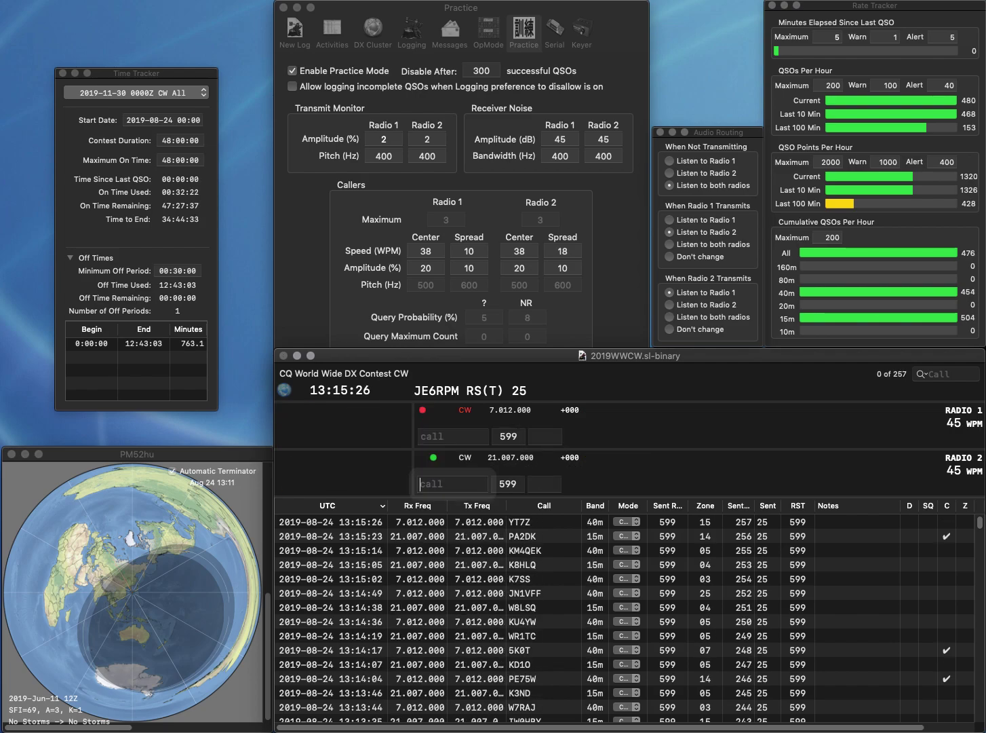
text(UY7AM)
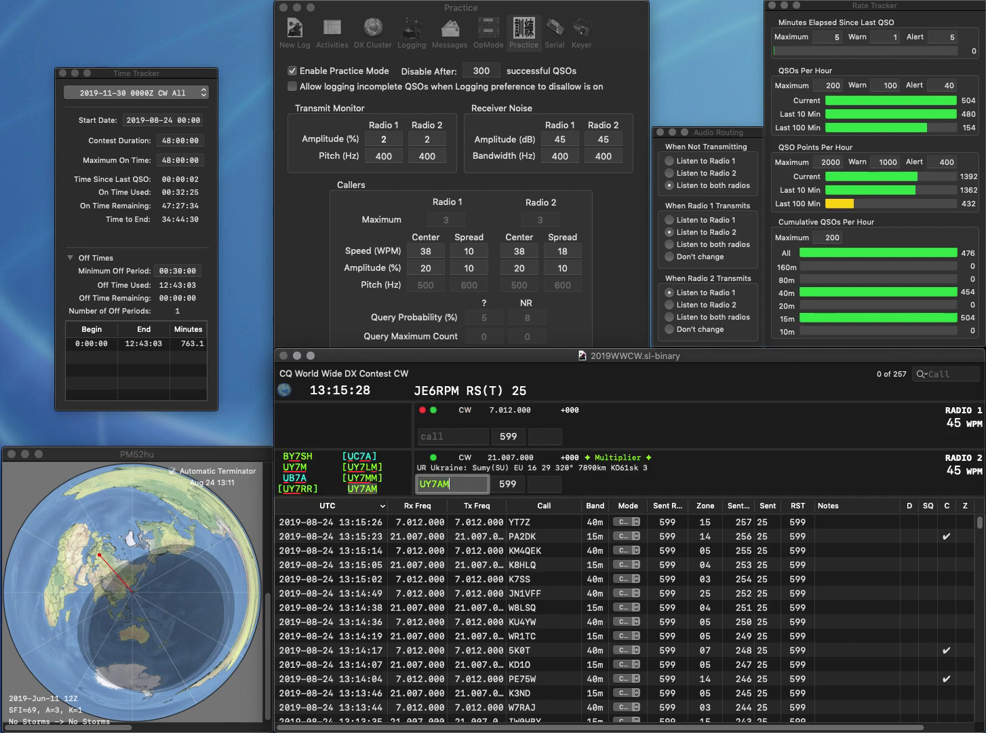
key(Return)
text(1)
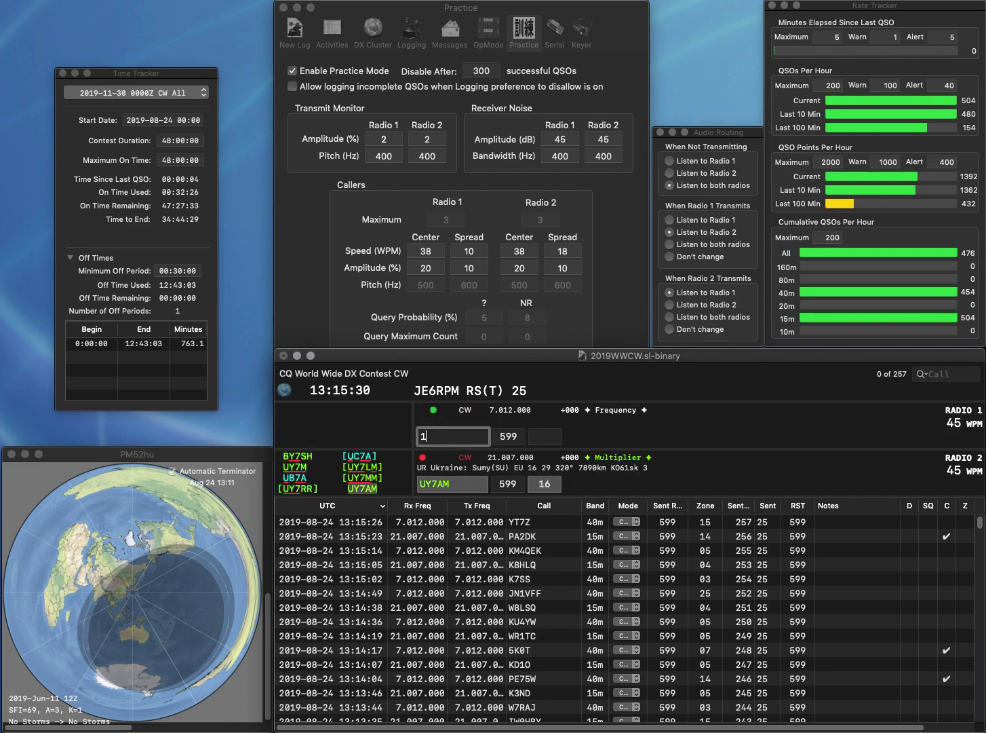
text(TTTVE)
key(Return)
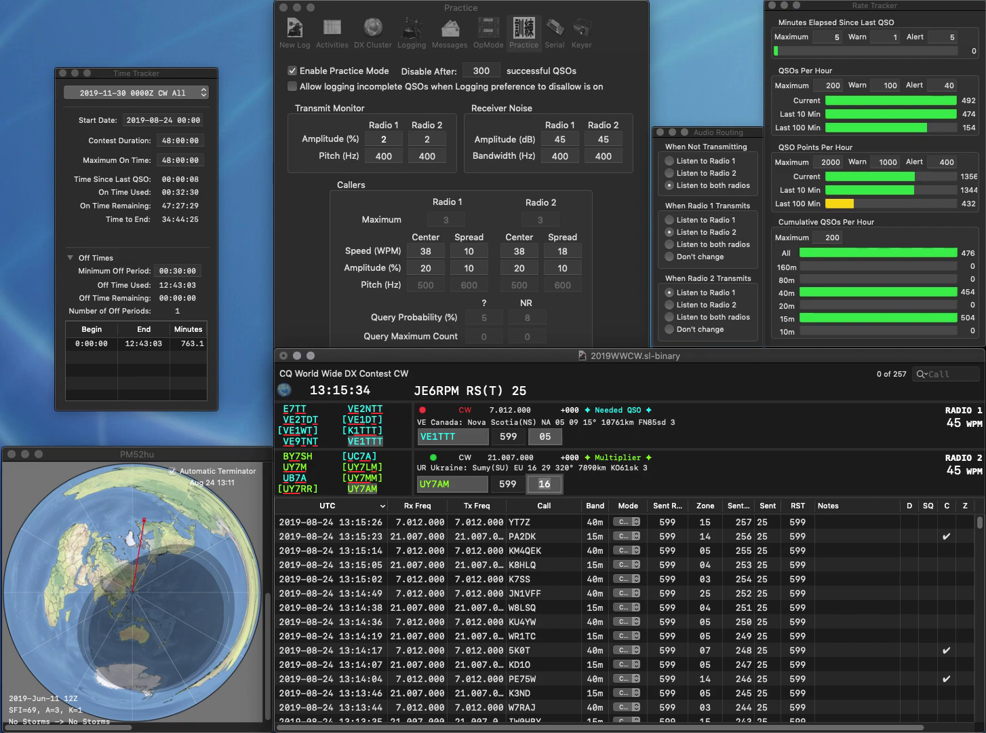
key(Return)
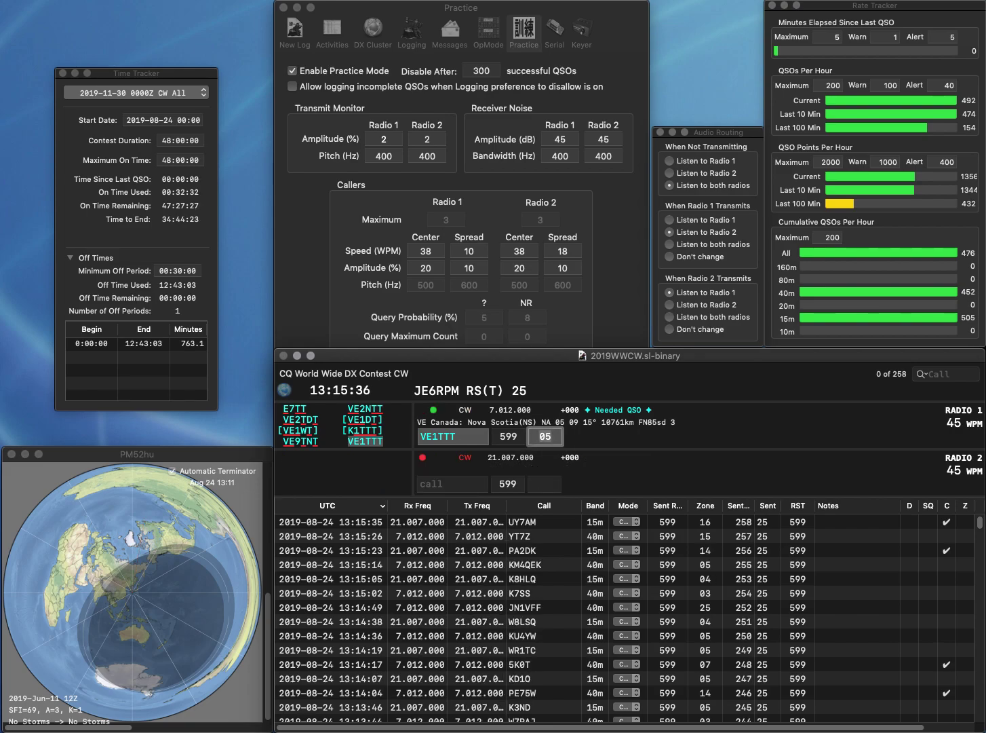
key(Return)
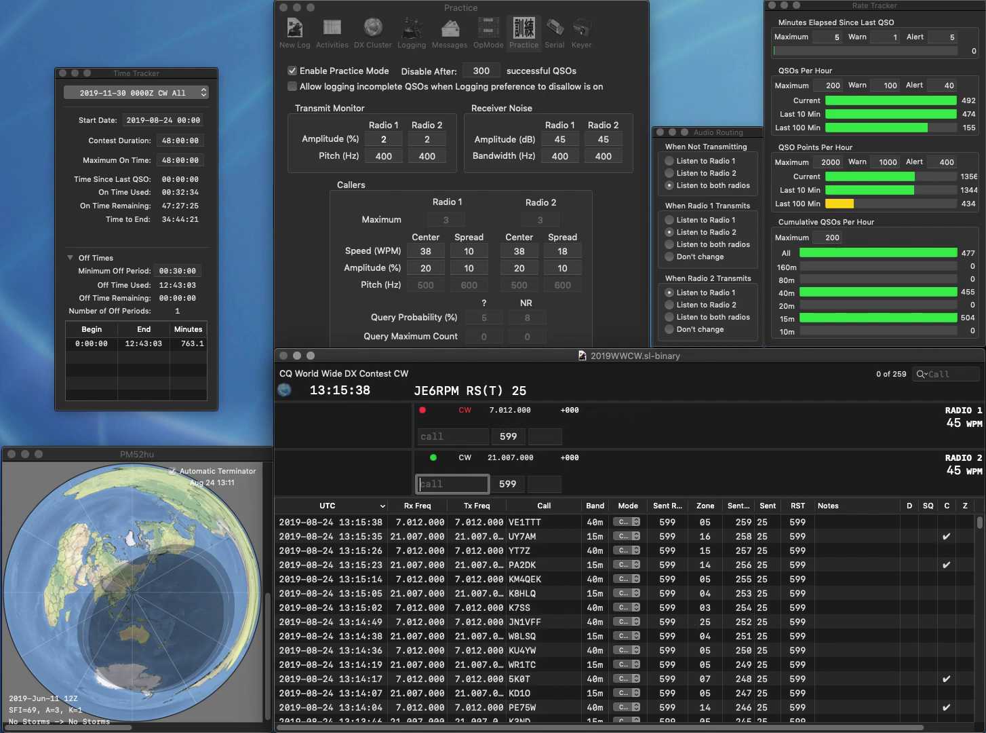
text(DU3DW)
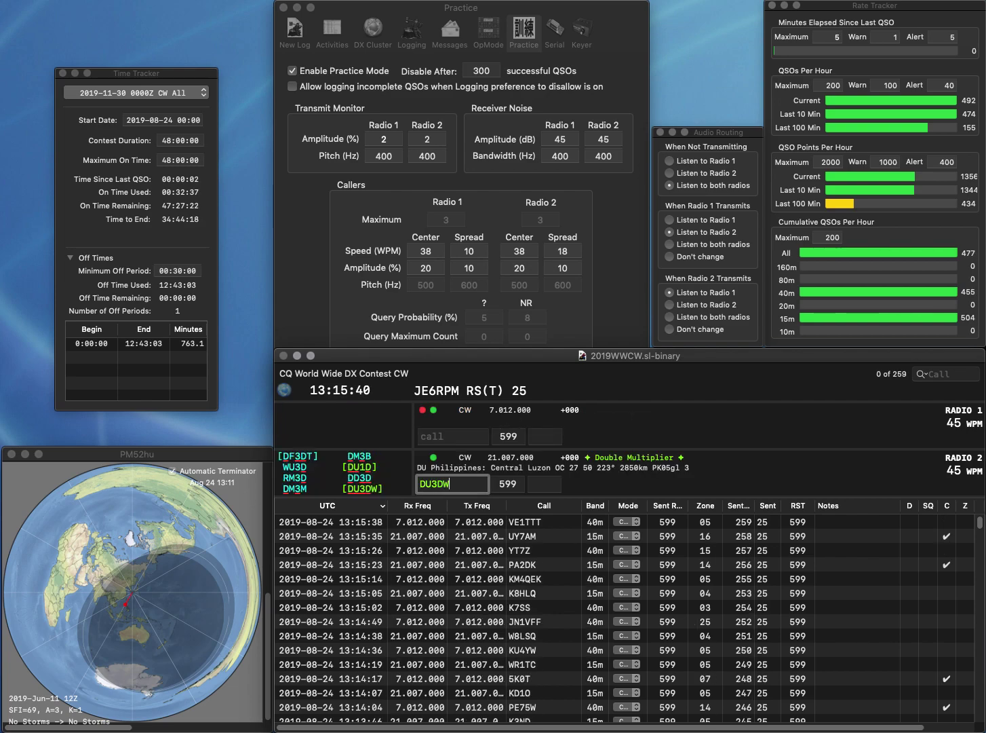
key(Return)
text(N3C)
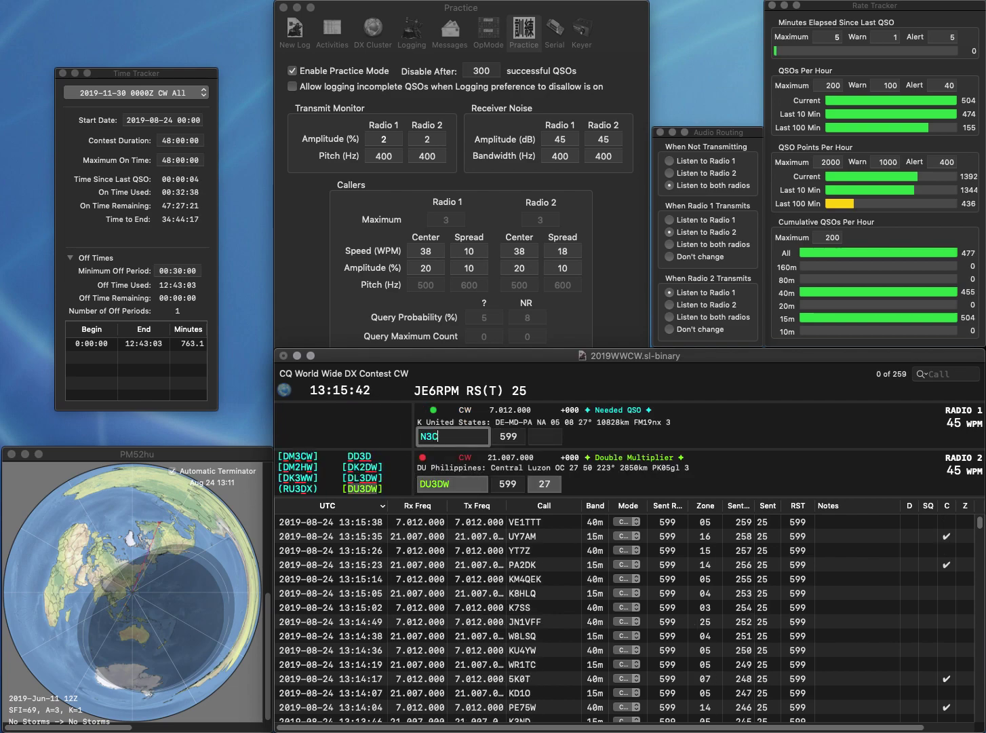
text(S)
key(Return)
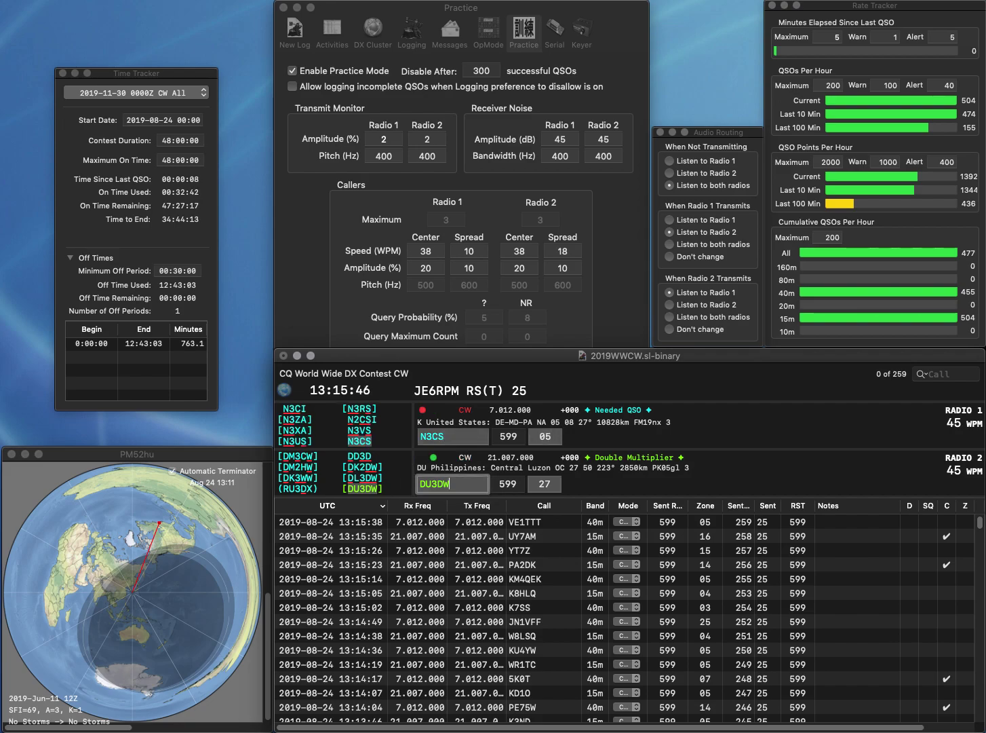
key(Return)
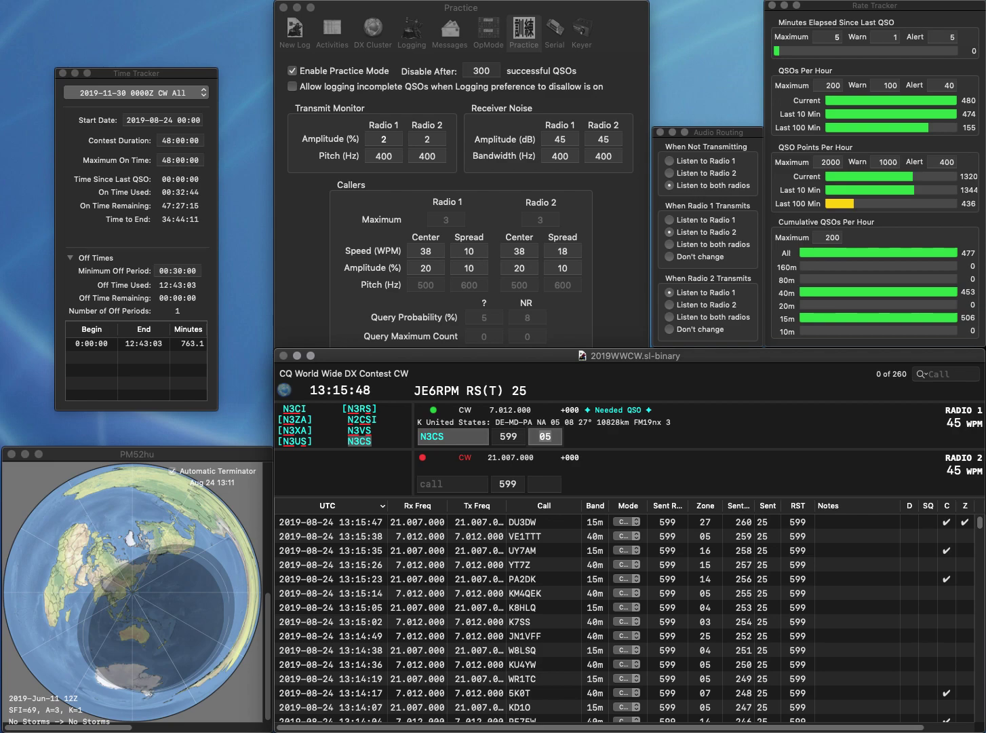
key(Return)
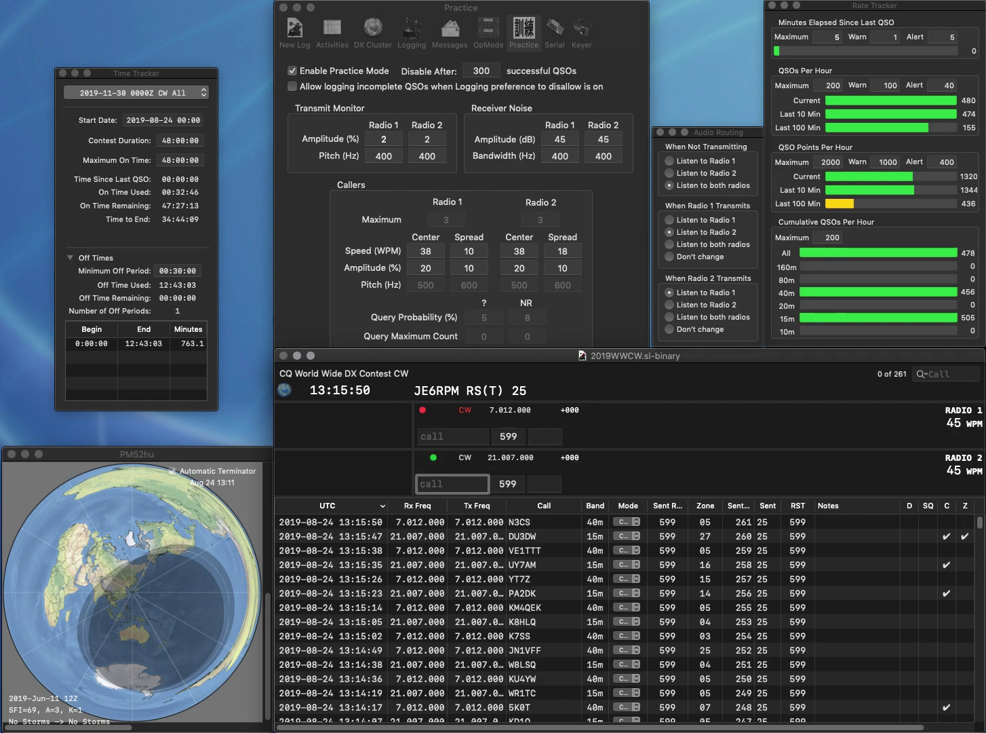
text(N4BLT)
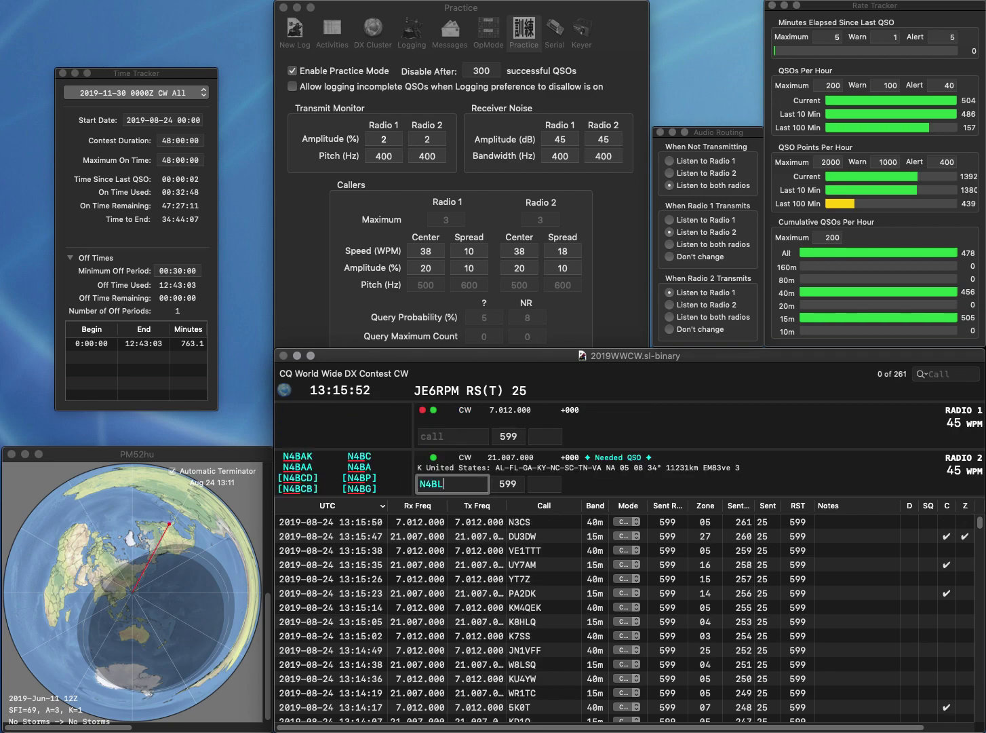
key(Return)
text(9NR)
key(Home)
text(N)
key(End)
text(O)
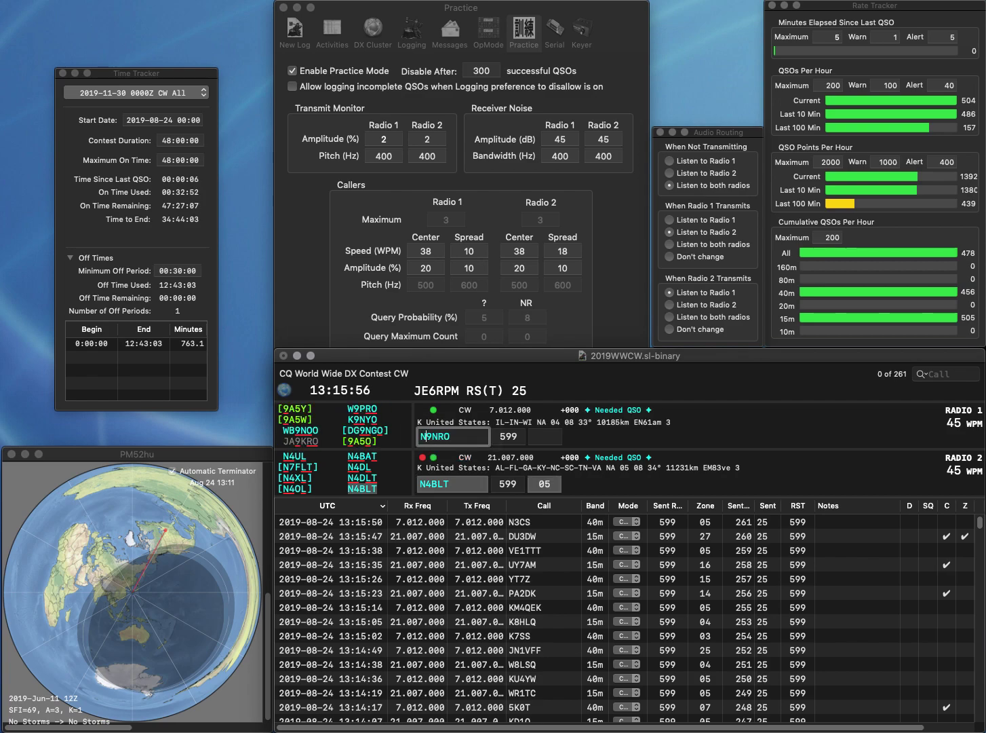
key(Return)
key(Return)
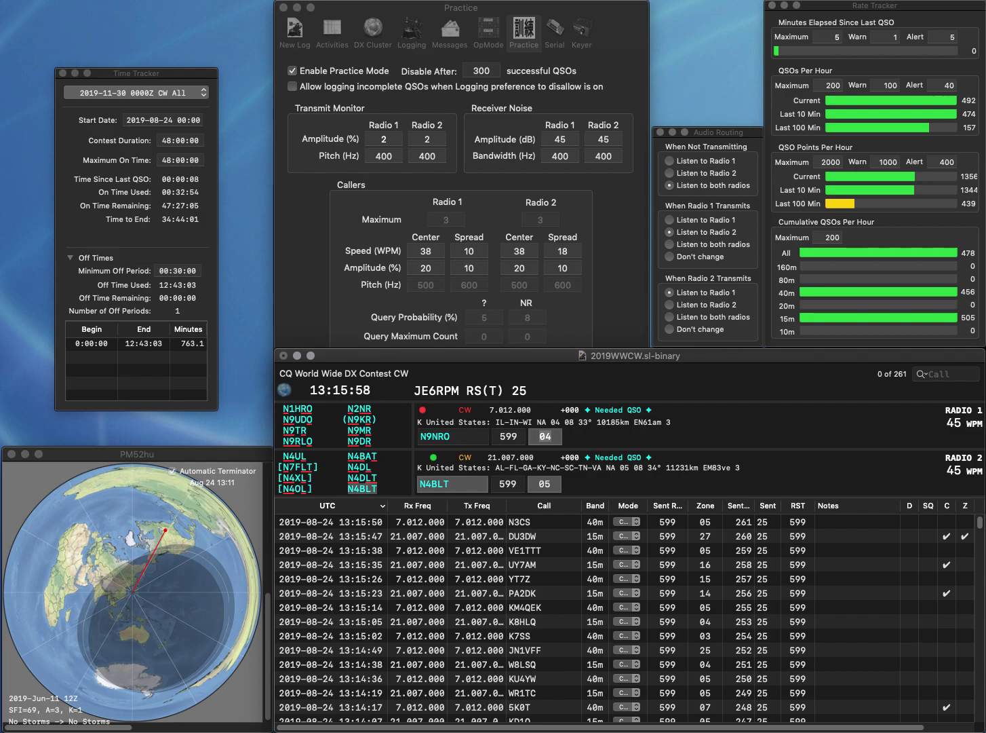
key(Tab)
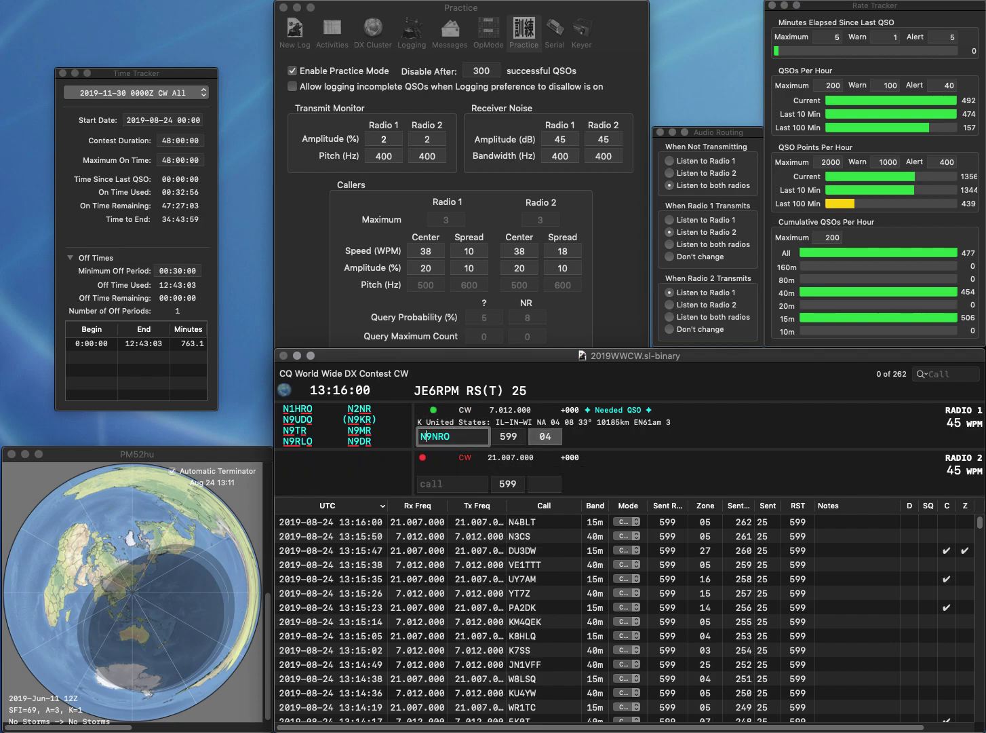
key(Delete)
key(Delete)
text(JM)
key(Return)
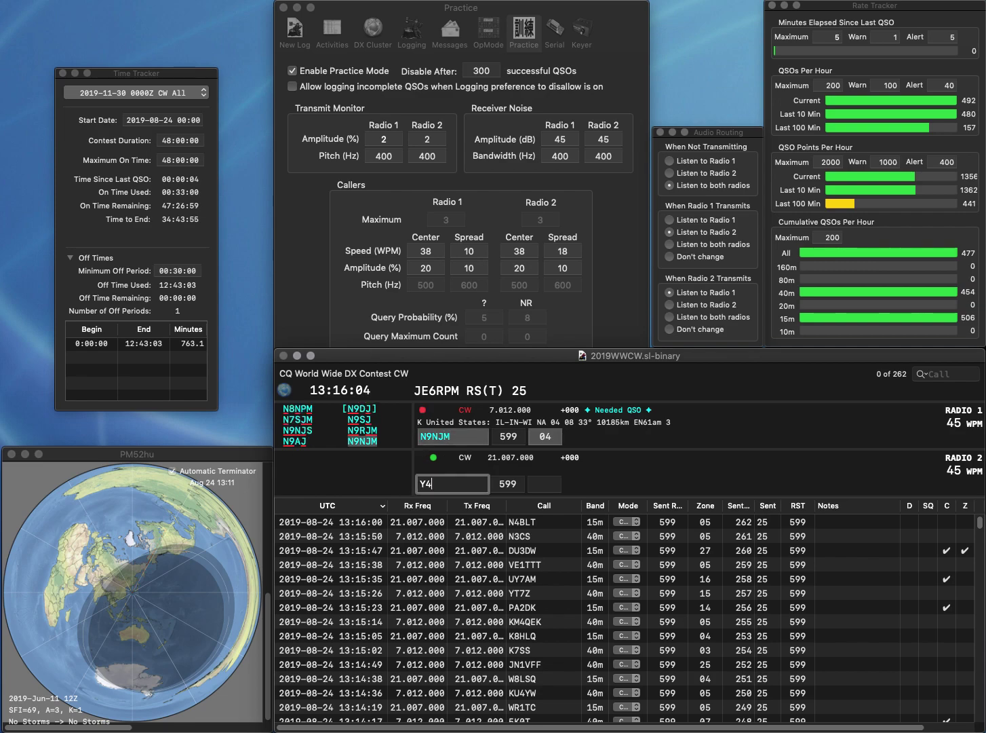
Work and log PY4SO on Radio 2, and try to complete the contact with N9NJM on Radio 1.
text(Y4SO)
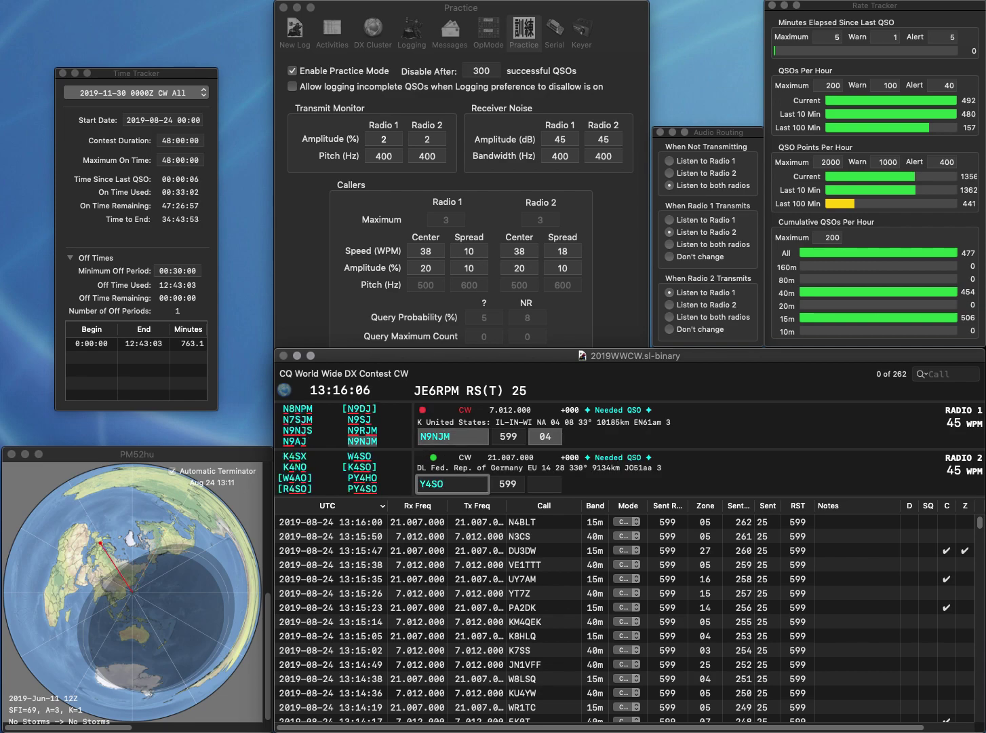
key(Home)
text(P)
key(Return)
key(Tab)
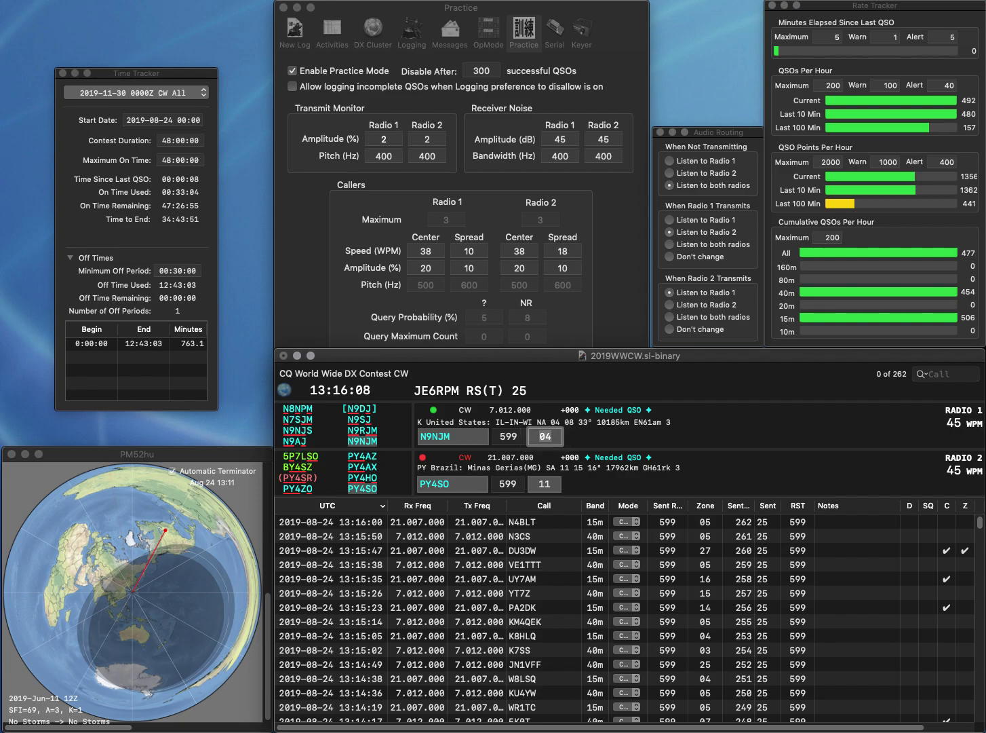
key(Return)
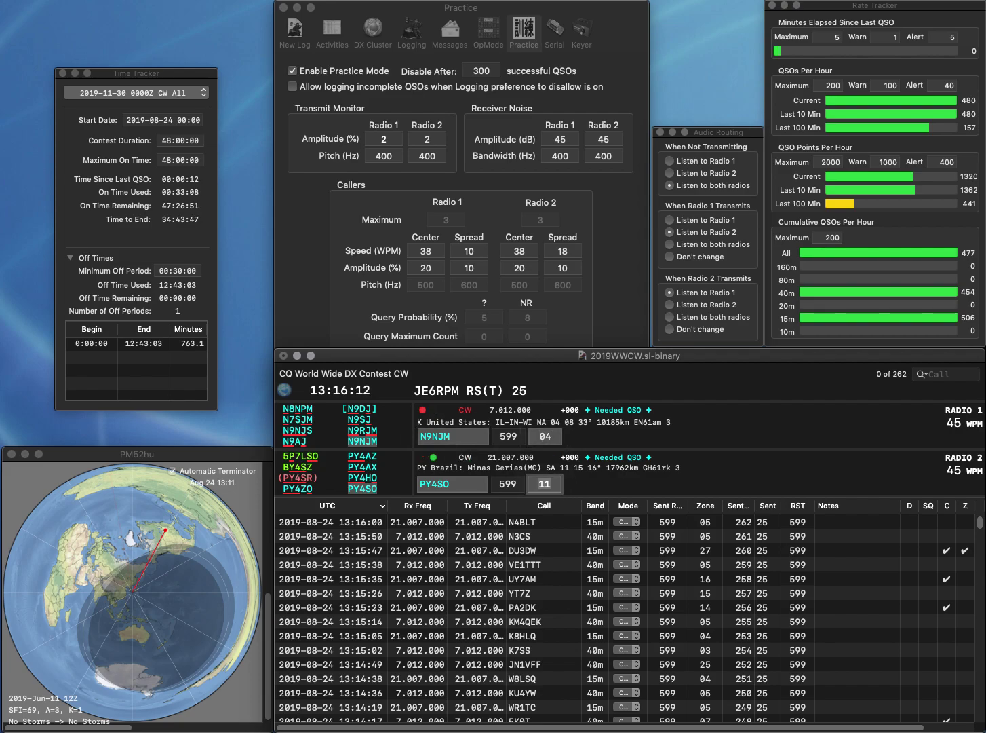
key(Return)
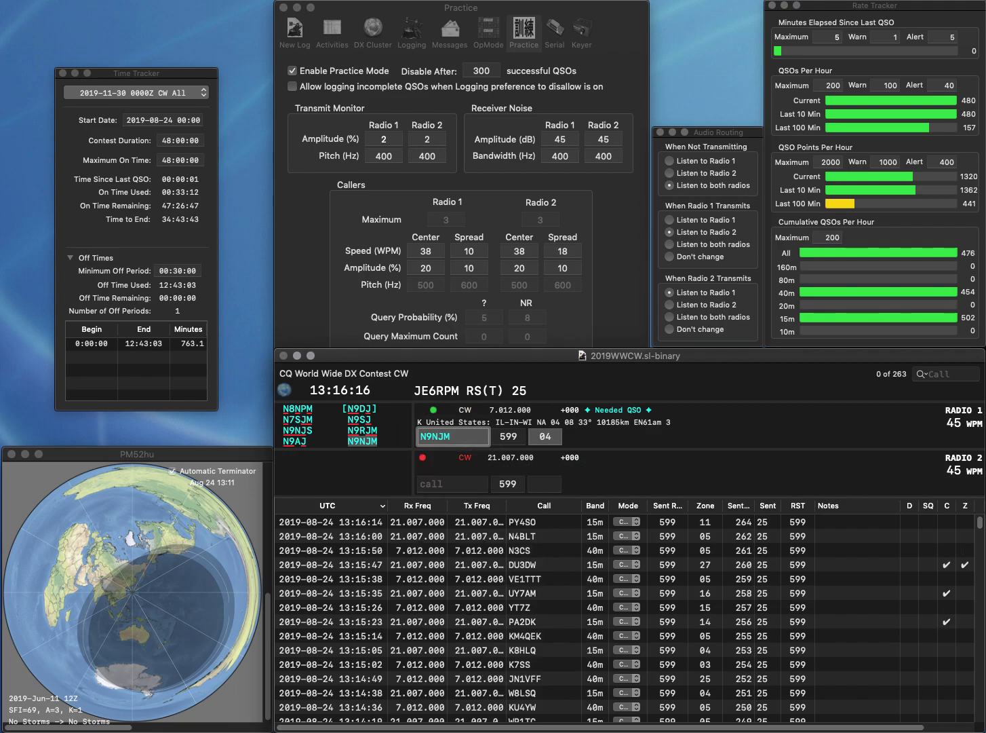
key(Delete)
text(R)
key(Return)
text(N4JJC)
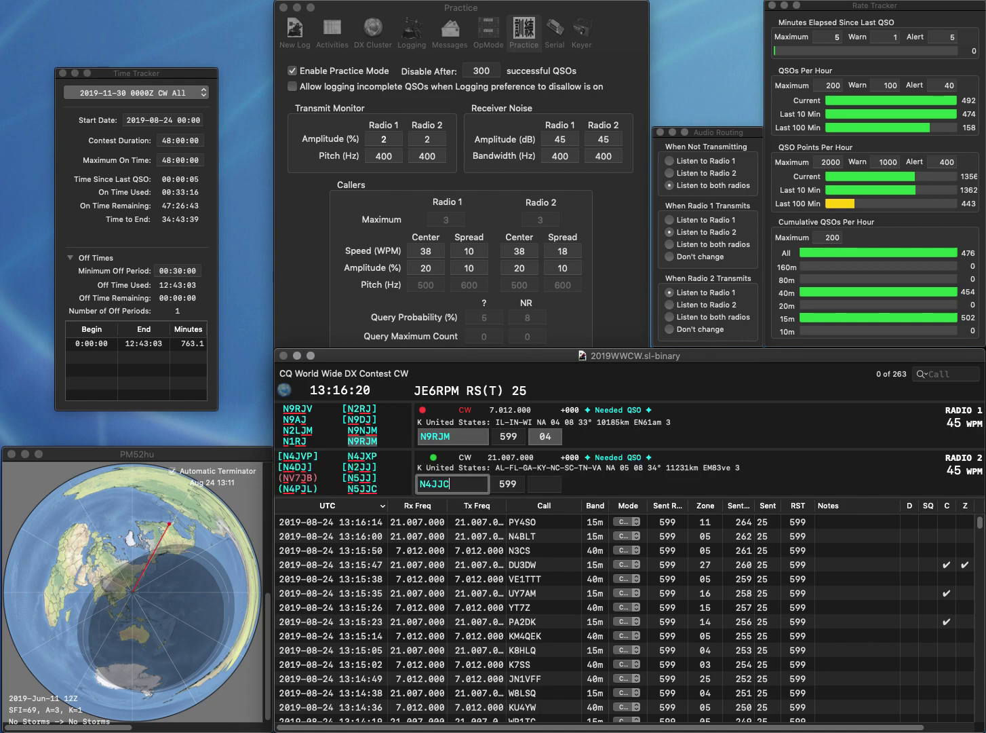
text(5J)
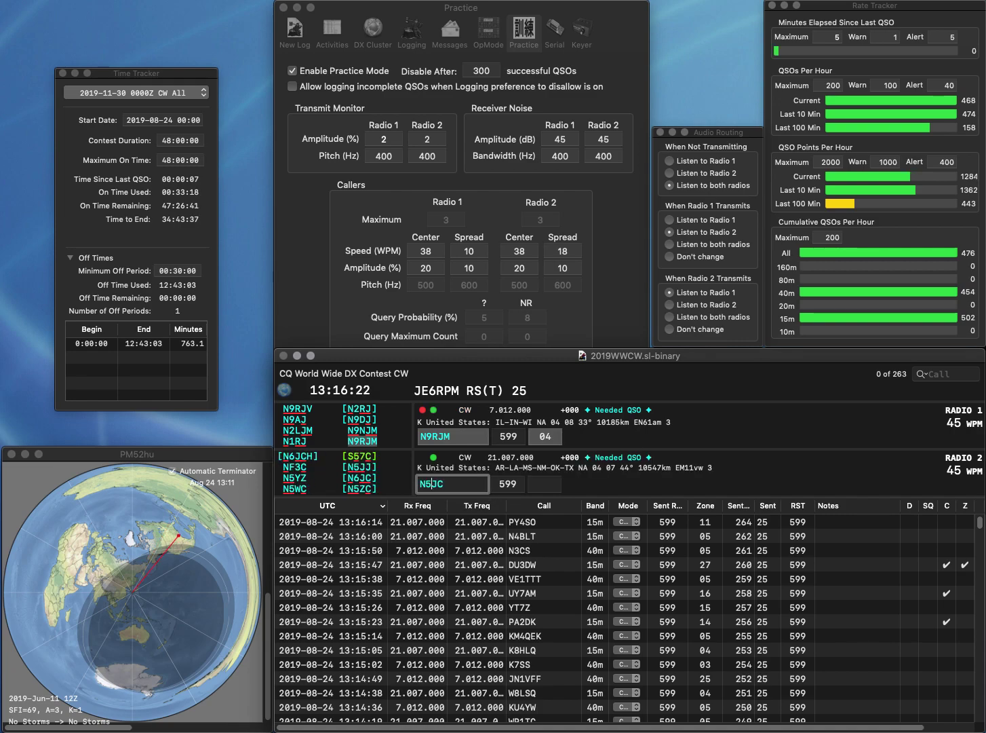
key(Return)
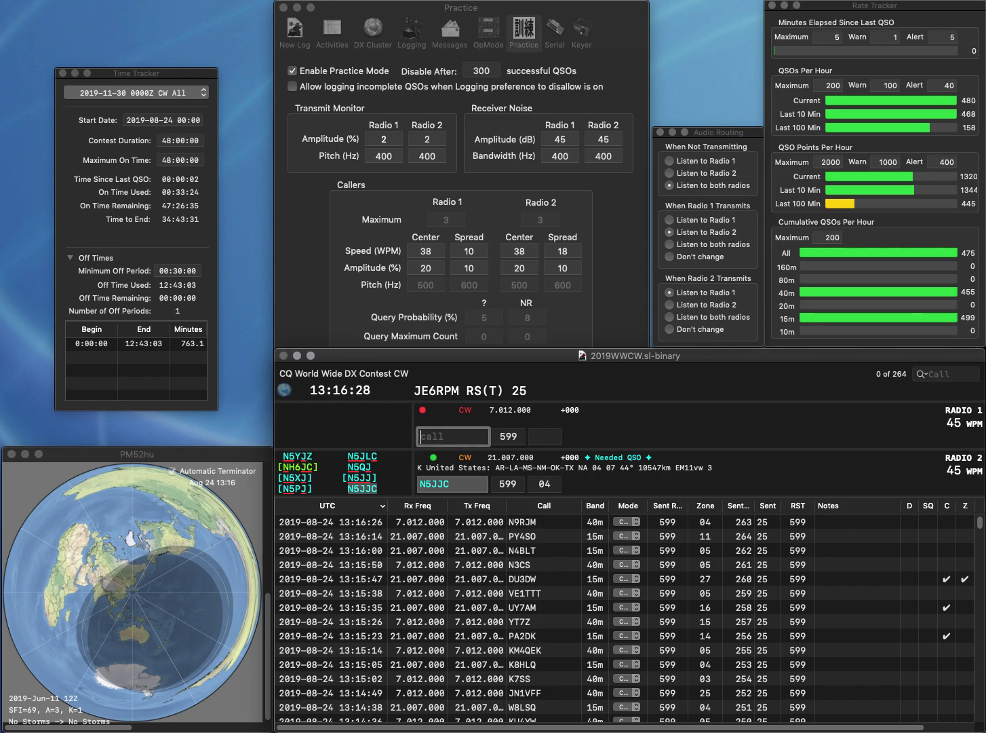
Send the partial calls UAG on Radio 1 and LCI on Radio 2.
text(U)
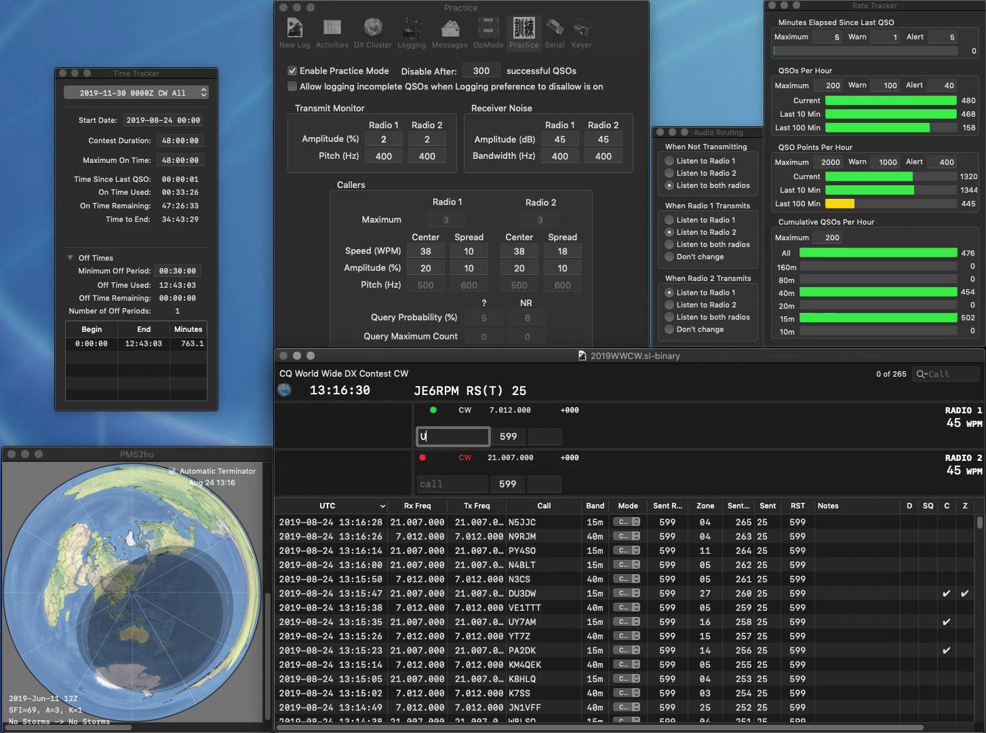
text(AG)
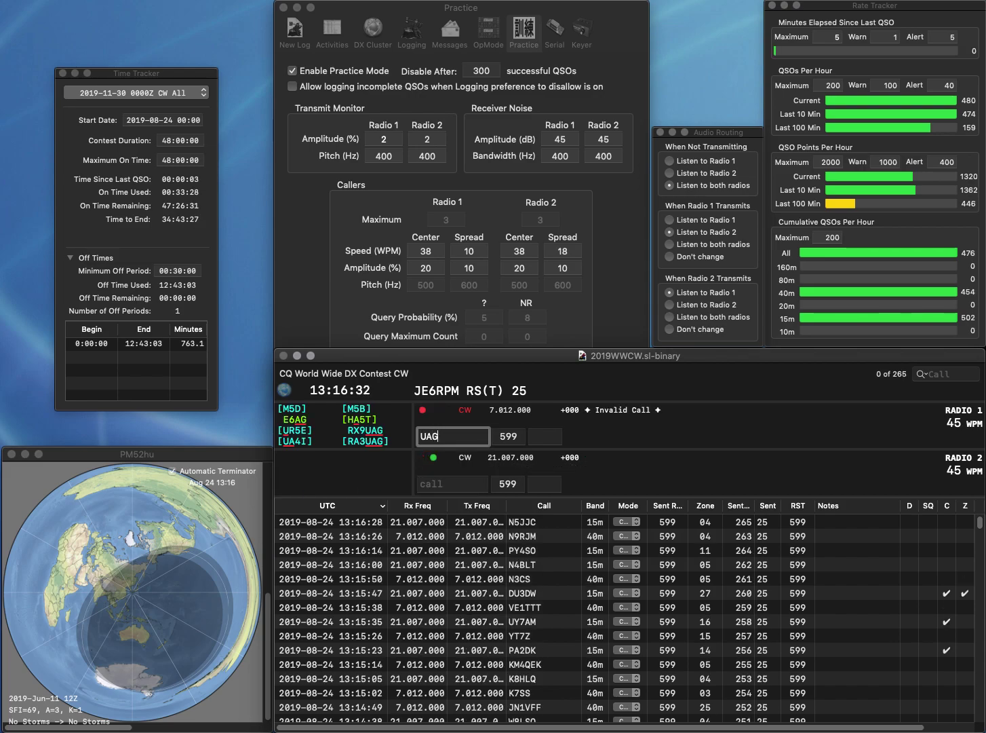
text(LCI)
key(Return)
Complete the calls as UA9AGX on Radio 1 and JA4LCI on Radio 2, and log both contacts.
key(Escape)
text(UA)
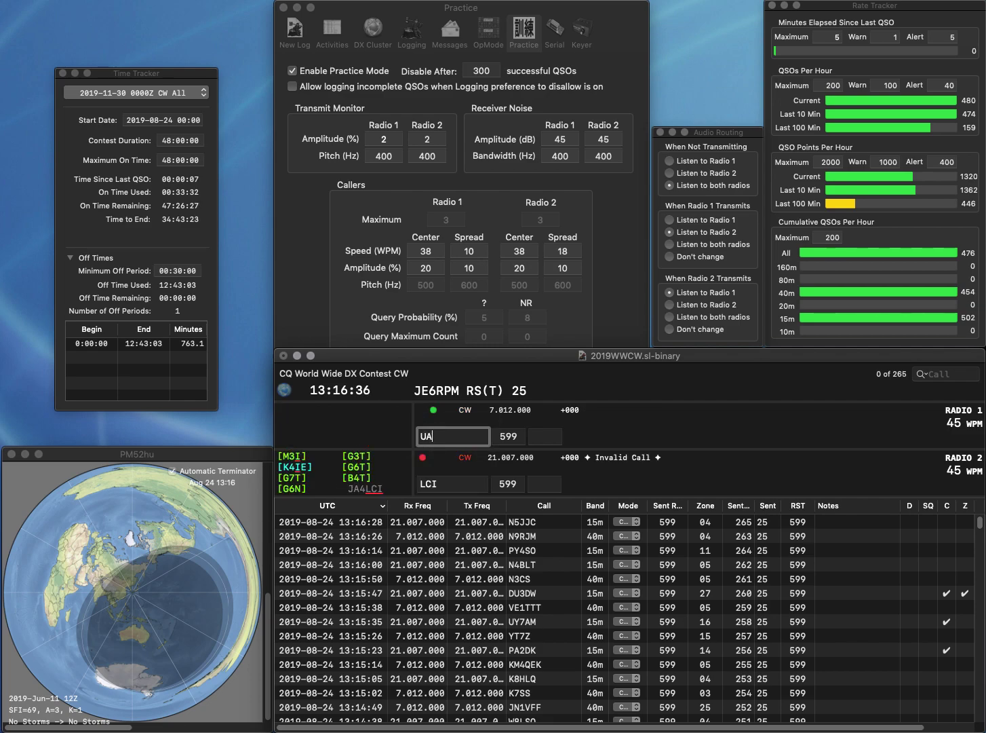
text(9AGX)
key(Return)
key(grave)
text(JA4)
key(Return)
key(grave)
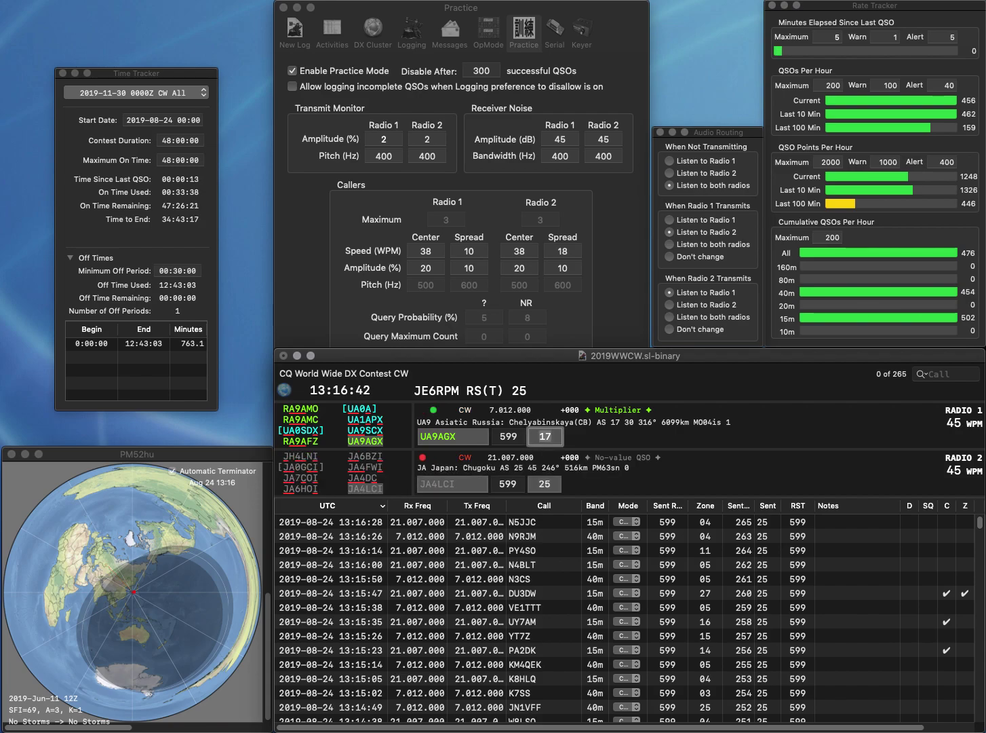
key(Return)
key(grave)
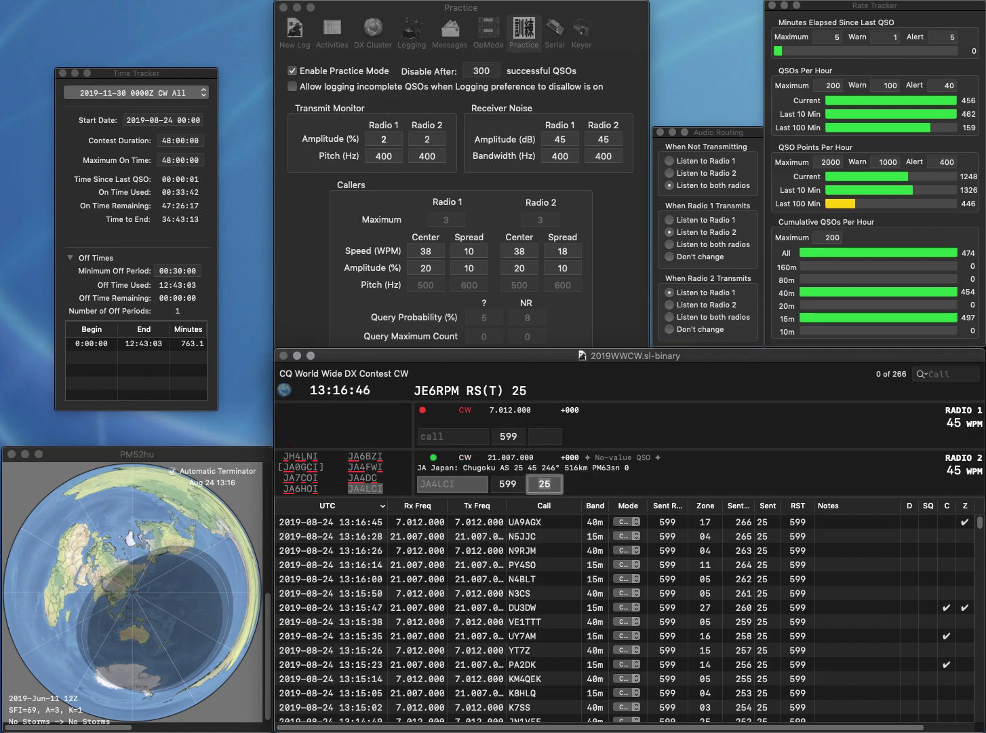
key(Return)
Enter KC8RH as the caller on Radio 1 and send the exchange.
key(grave)
text(IC8RH)
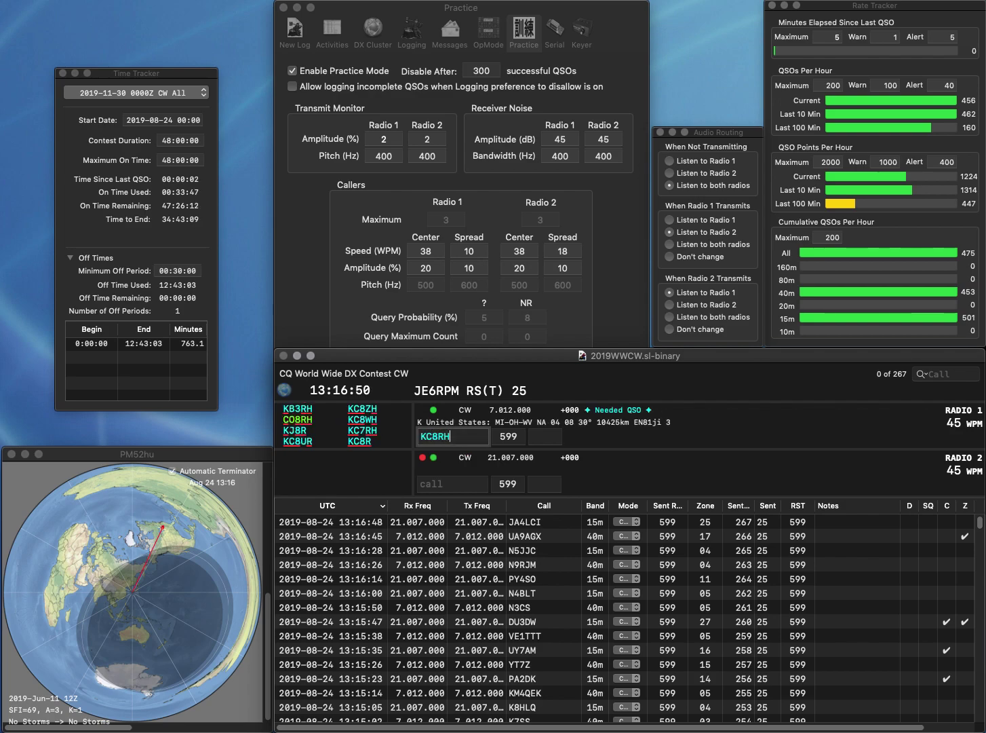
key(Return)
Enter the partial call 73M on Radio 2 and send it to the caller.
key(grave)
text(7)
key(BackSpace)
text(DM)
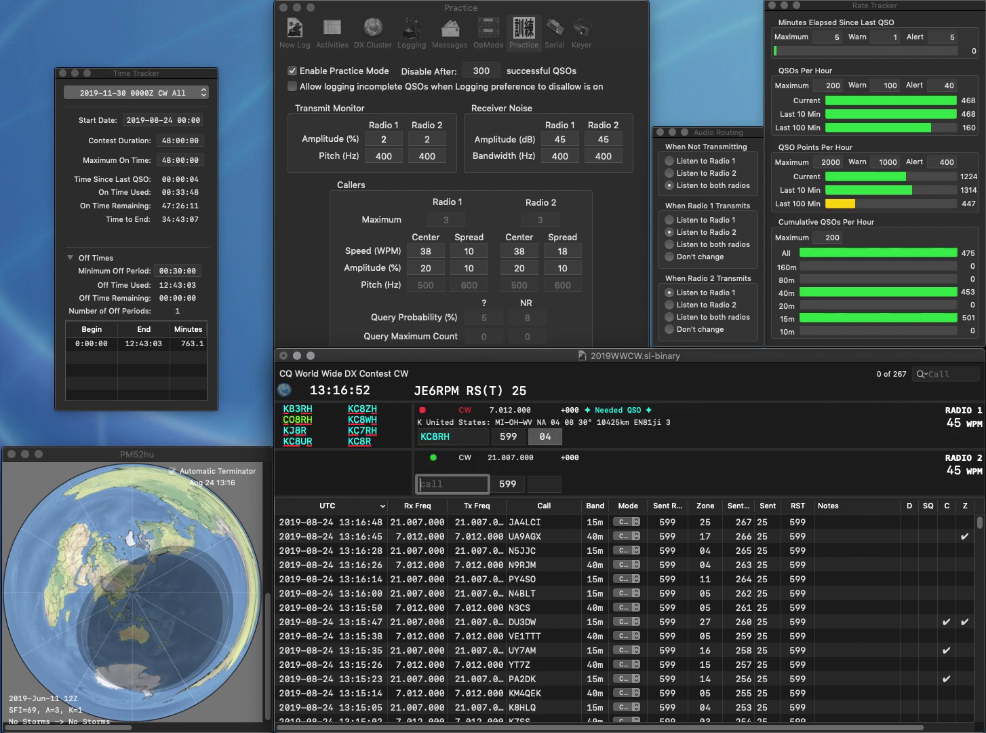
key(BackSpace)
text(73M)
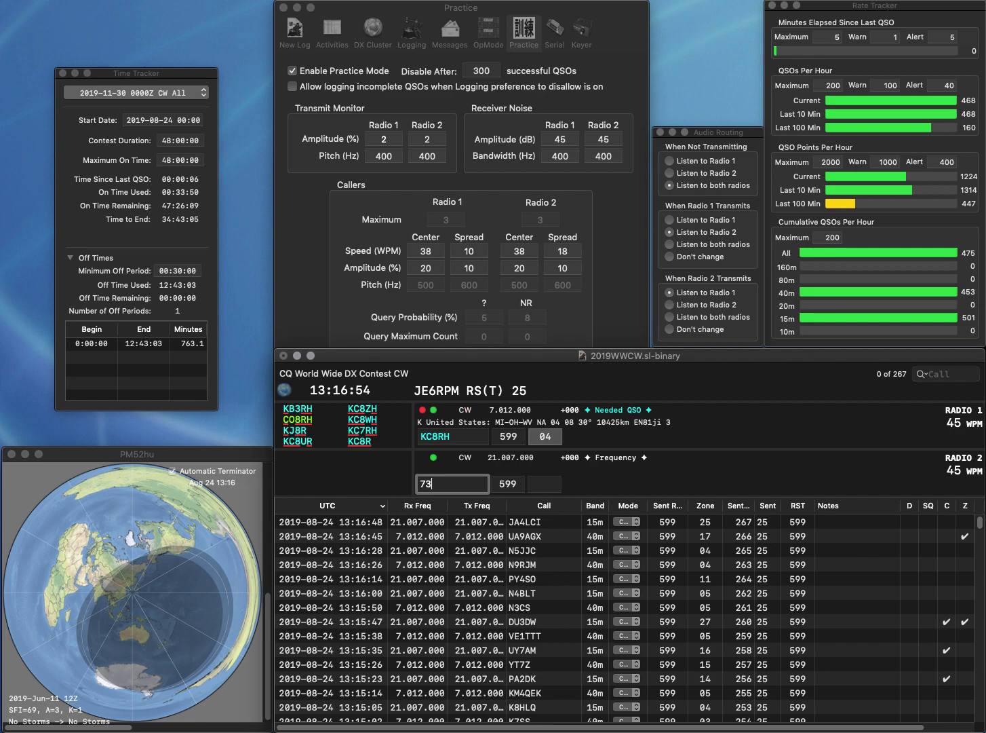
key(Return)
Correct the Radio 1 call to KC7RH and send the exchange again.
key(grave)
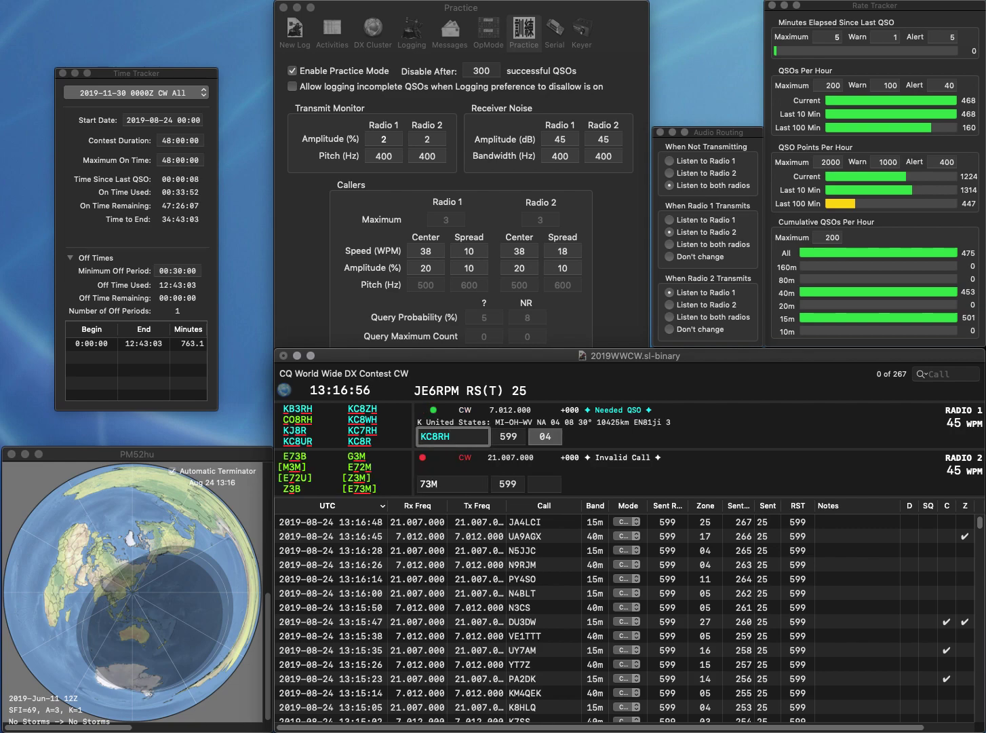
key(BackSpace)
text(7)
key(Return)
Replace the partial call on Radio 2 with RZ3DZ and send the exchange.
key(grave)
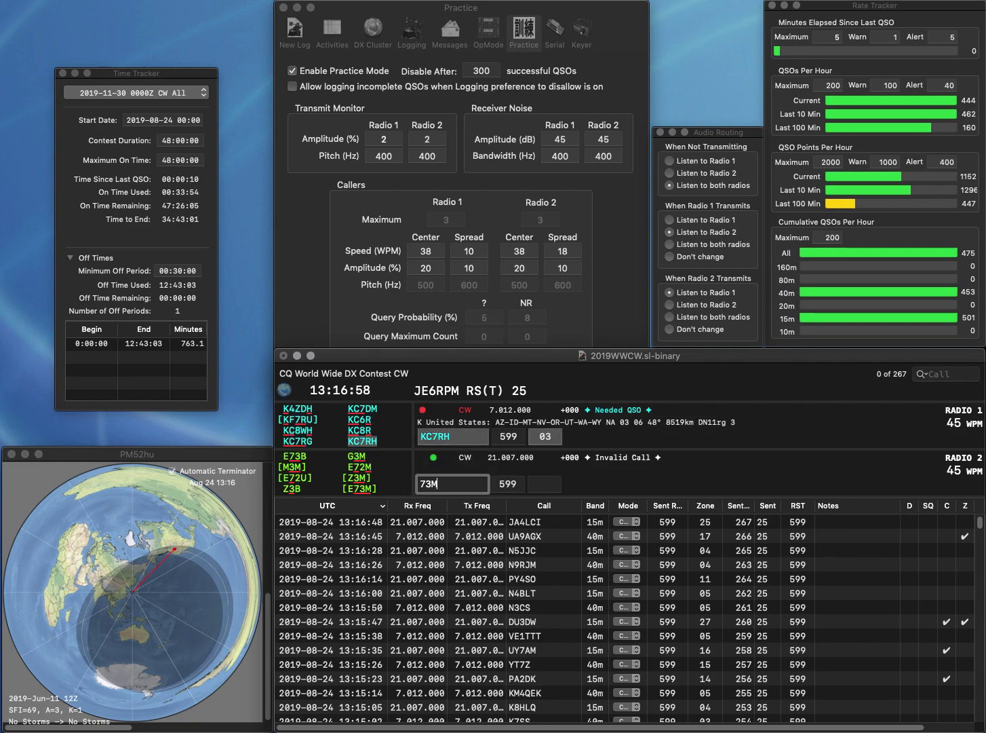
key(BackSpace)
key(BackSpace)
key(BackSpace)
text(RZ3DZ)
key(Return)
key(grave)
key(space)
key(grave)
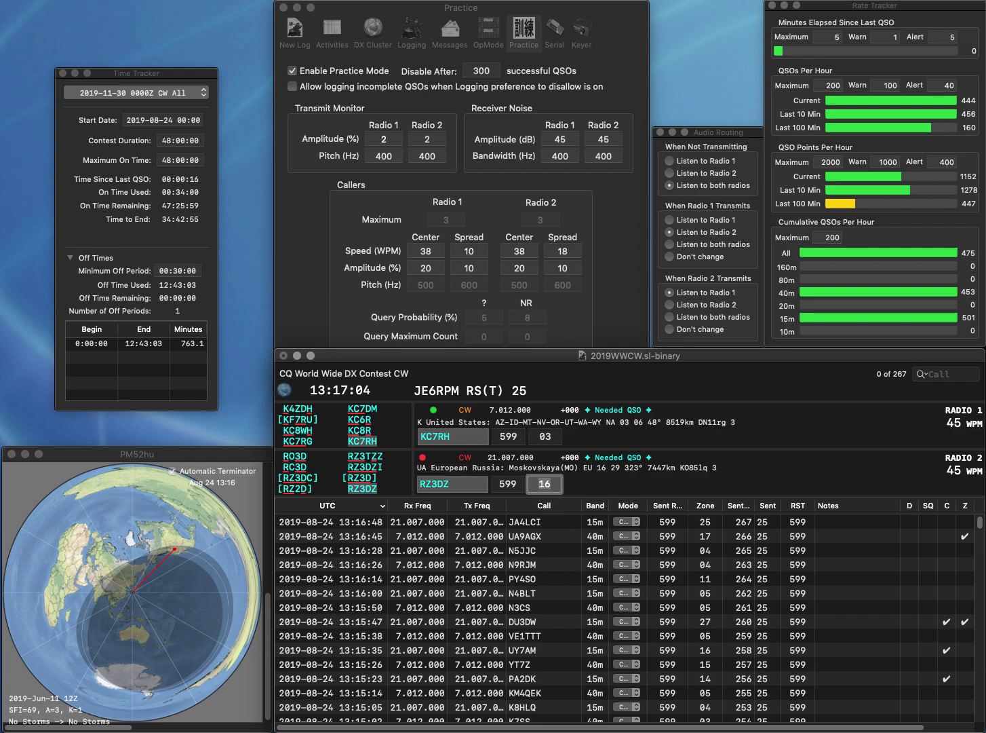
key(Return)
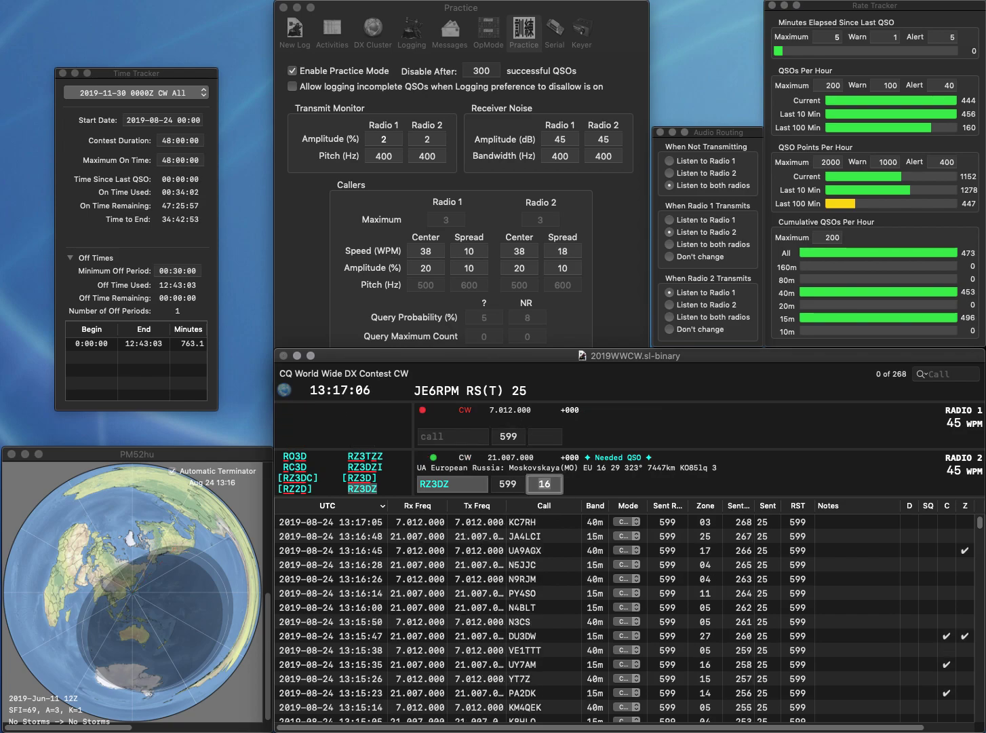
key(Return)
text(IV3TMV)
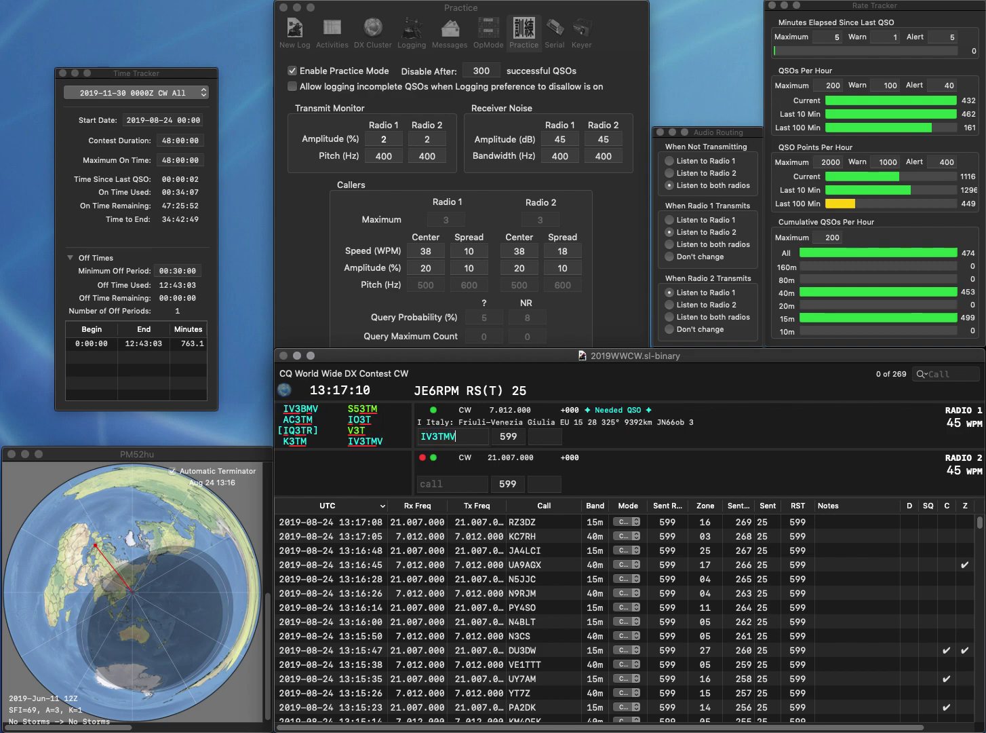
key(Return)
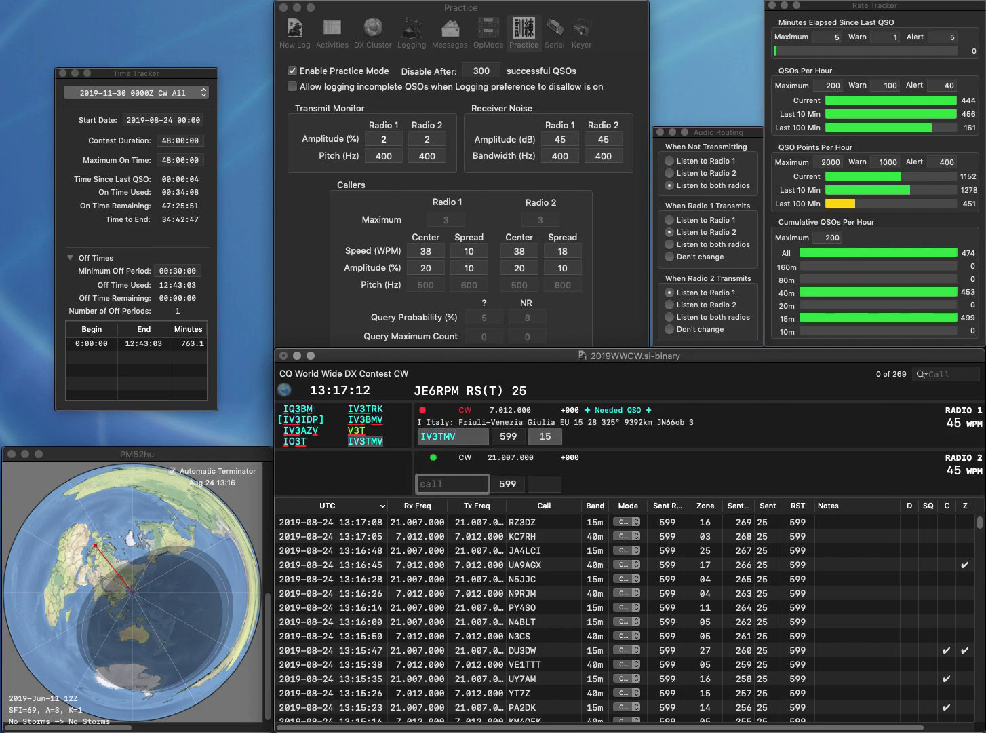
text(W3EA)
key(Return)
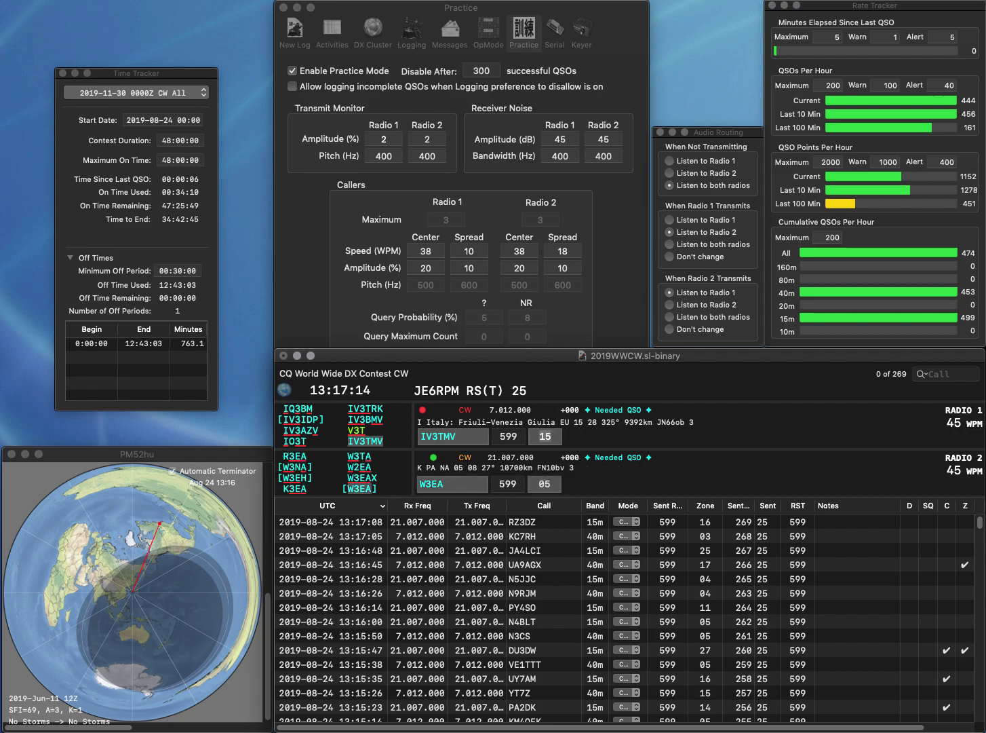
key(Return)
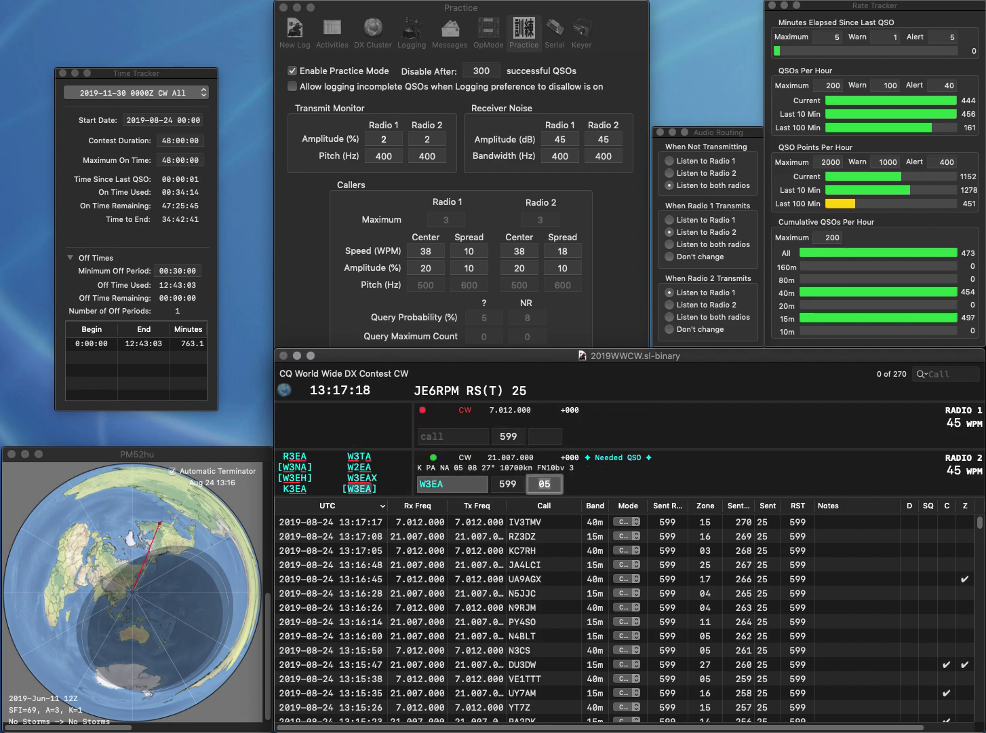
key(Return)
Work AA5PV on Radio 1 and KT4UE on Radio 2, and log both contacts.
text(AA5PV)
key(Return)
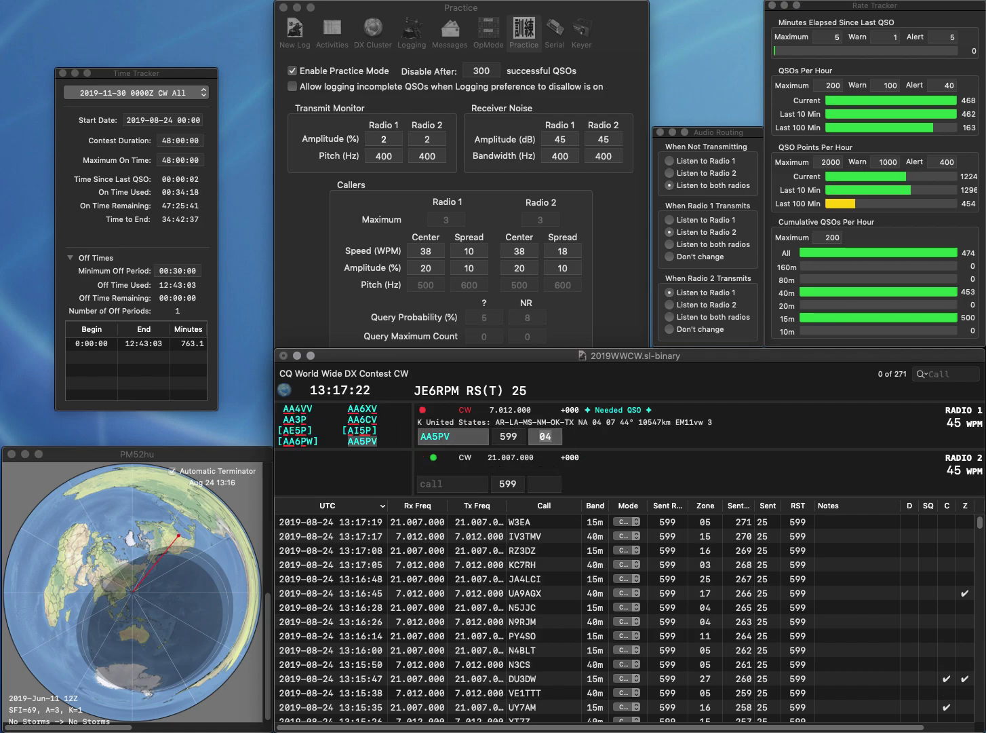
text(KT4UE)
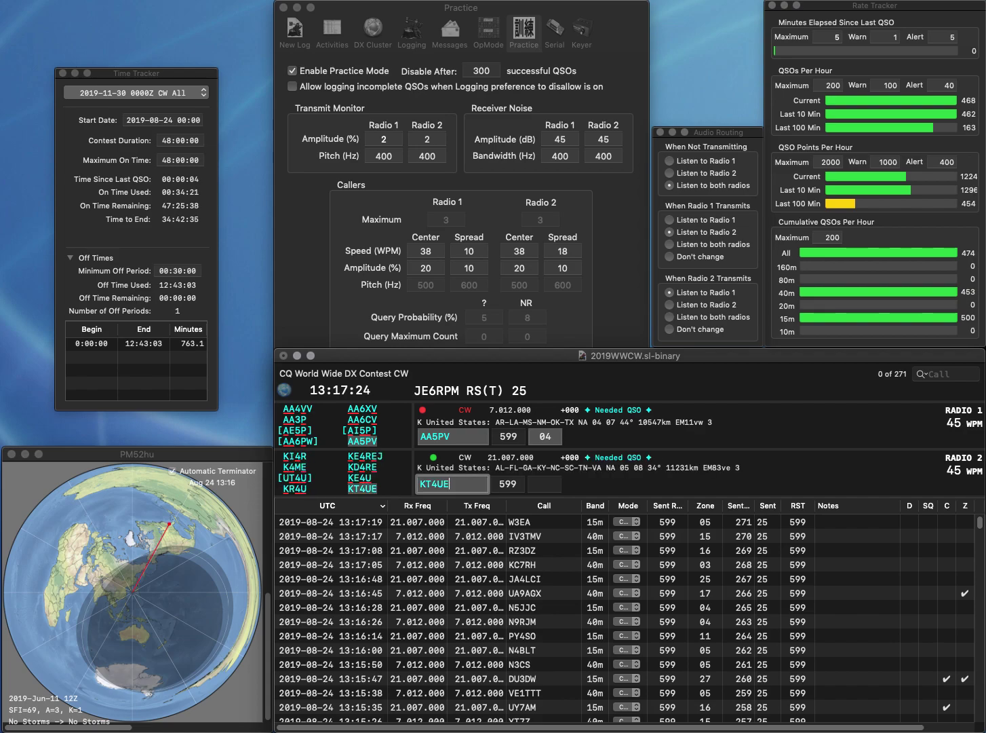
key(Return)
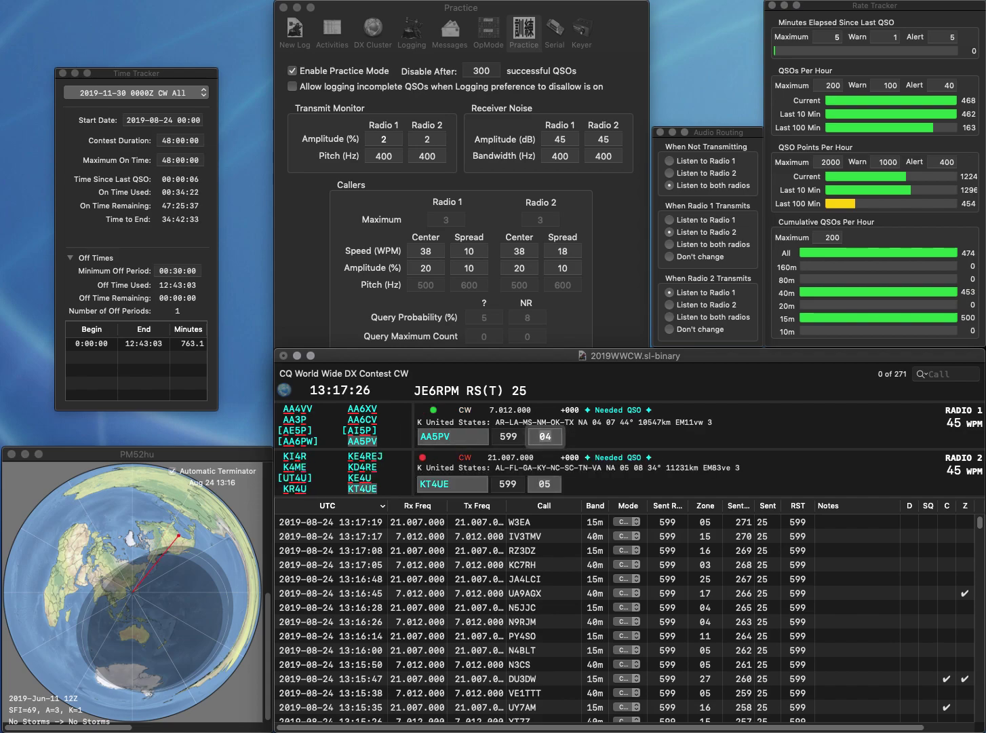
key(Return)
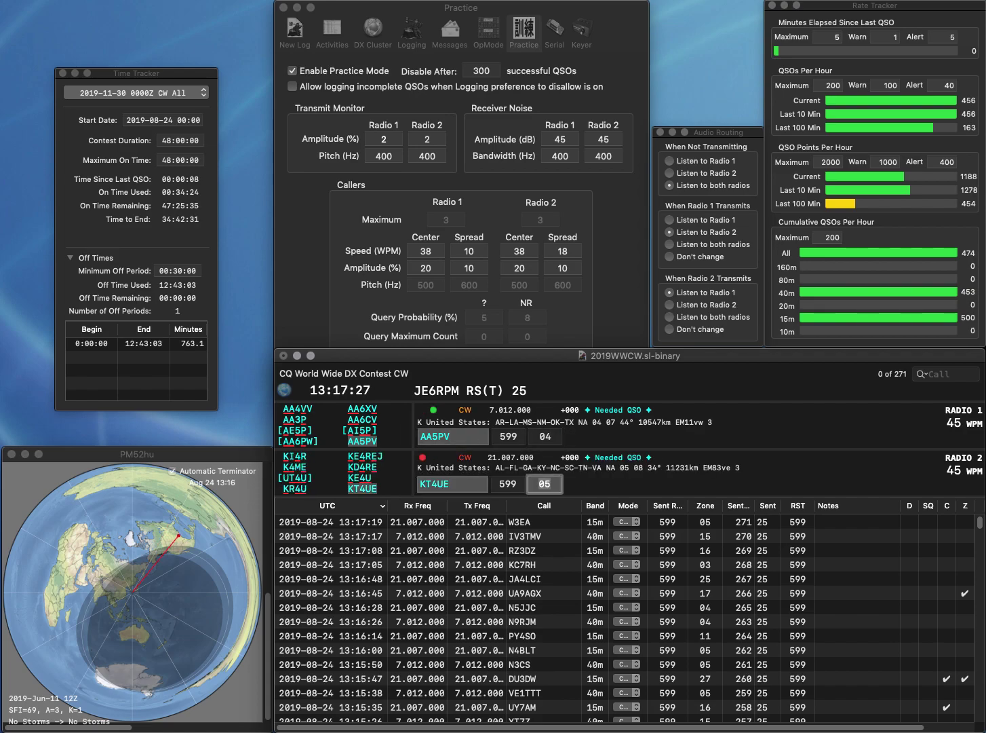
key(Return)
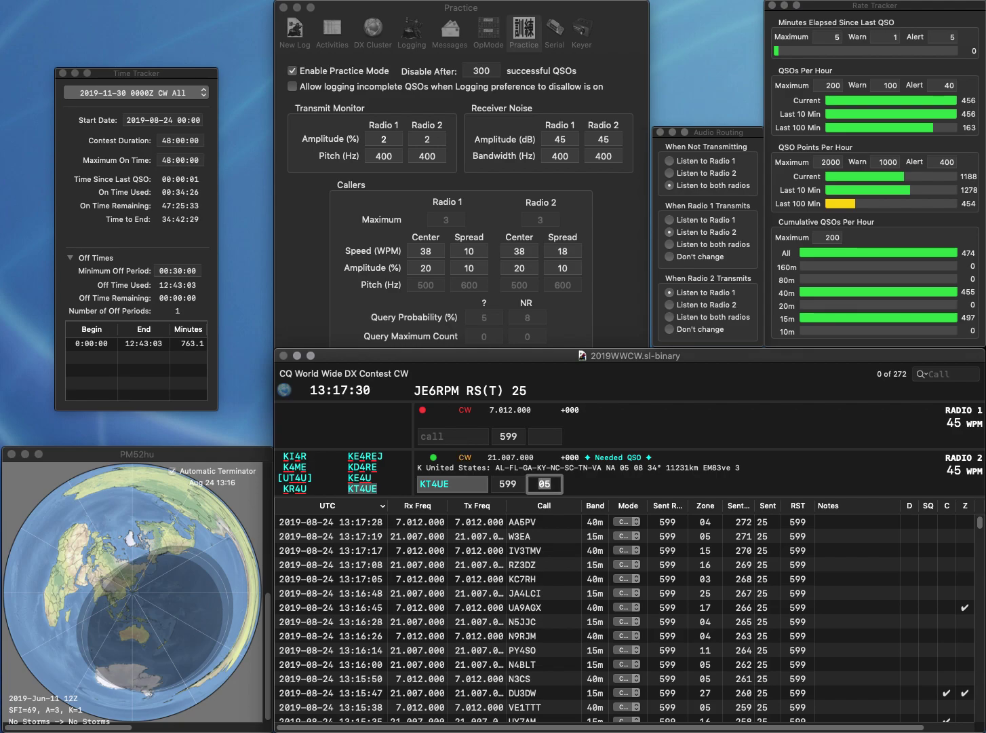
text(DK9NC)
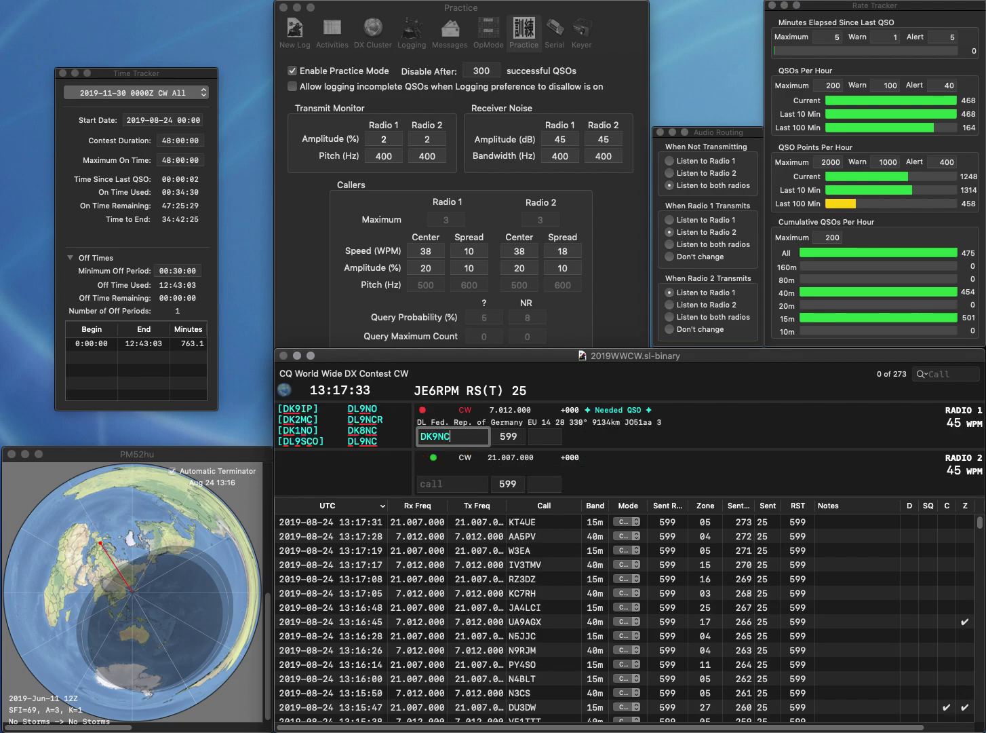
key(Return)
text(N)
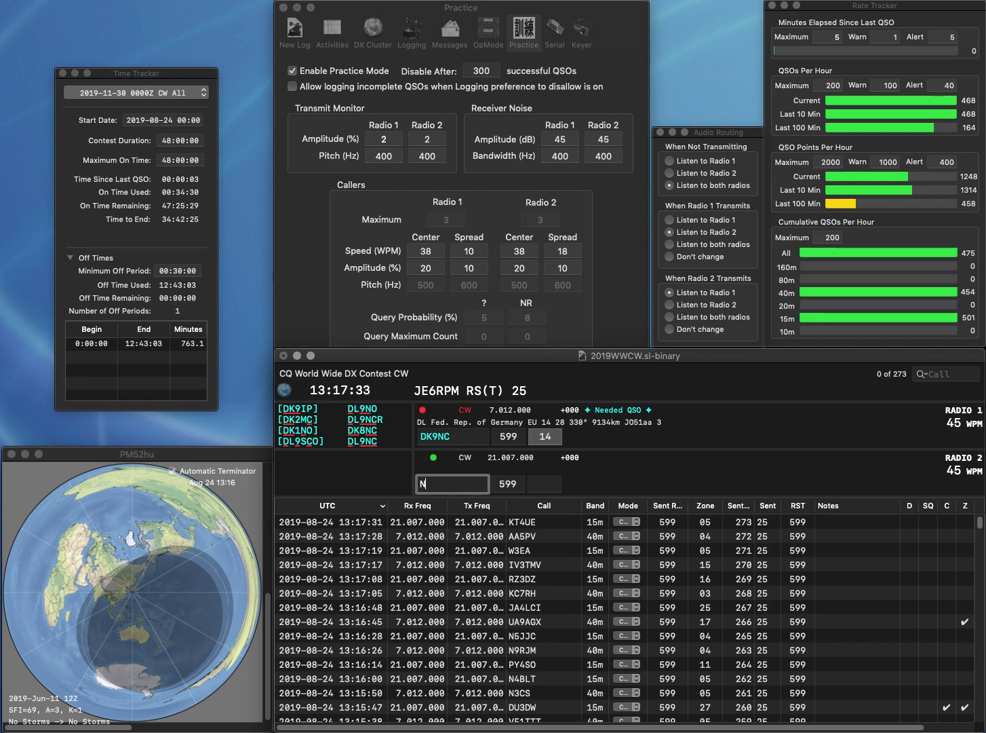
text(3MAV/5)
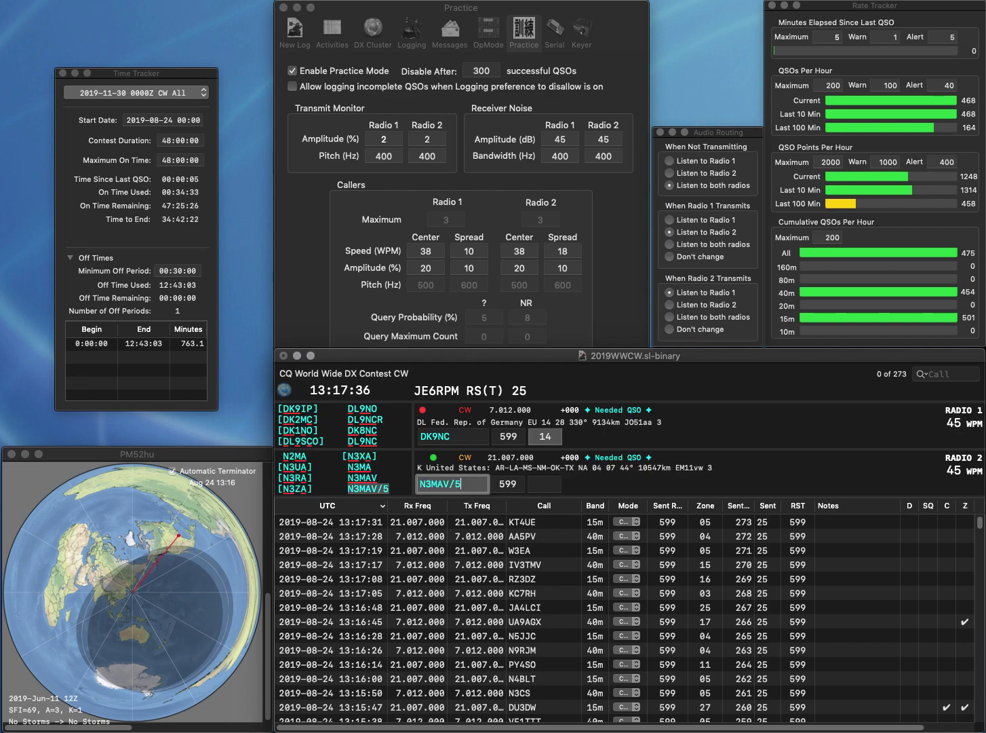
key(Return)
Correct the Radio 1 call to DK8NC, and log it together with N3MAV/5 on Radio 2.
key(Left)
key(BackSpace)
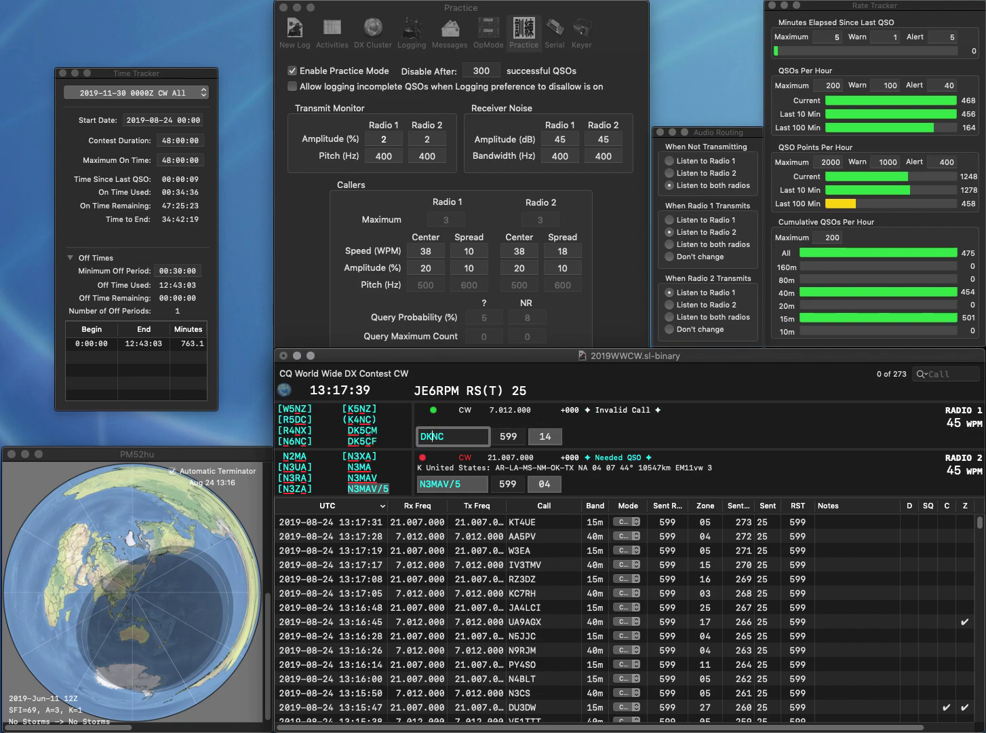
text(8)
key(Return)
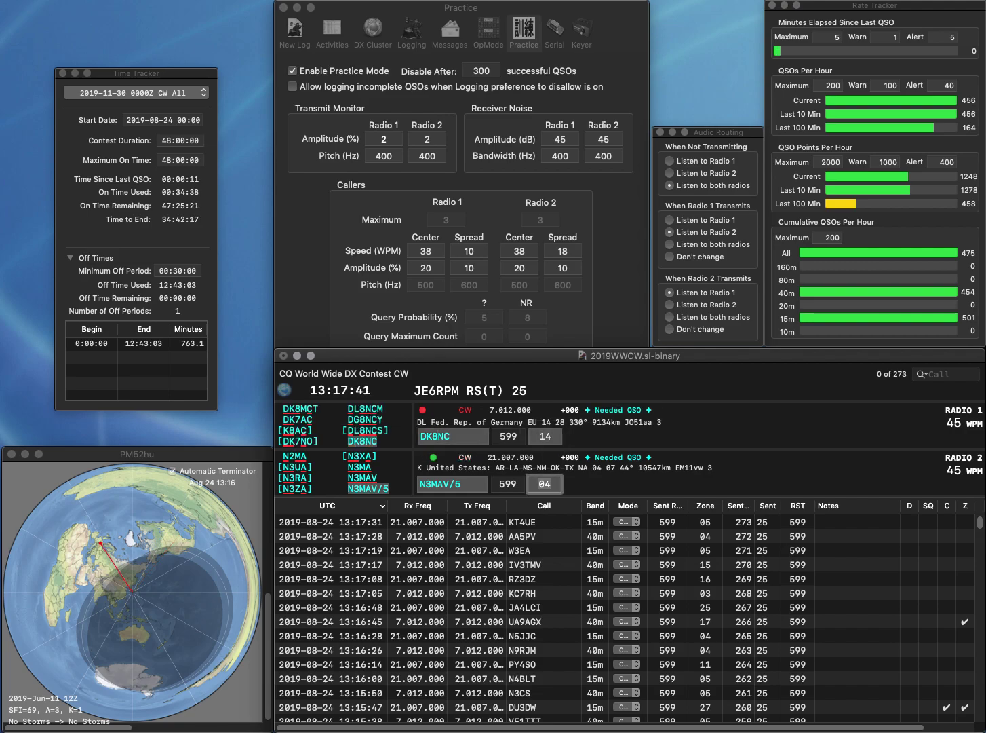
key(Return)
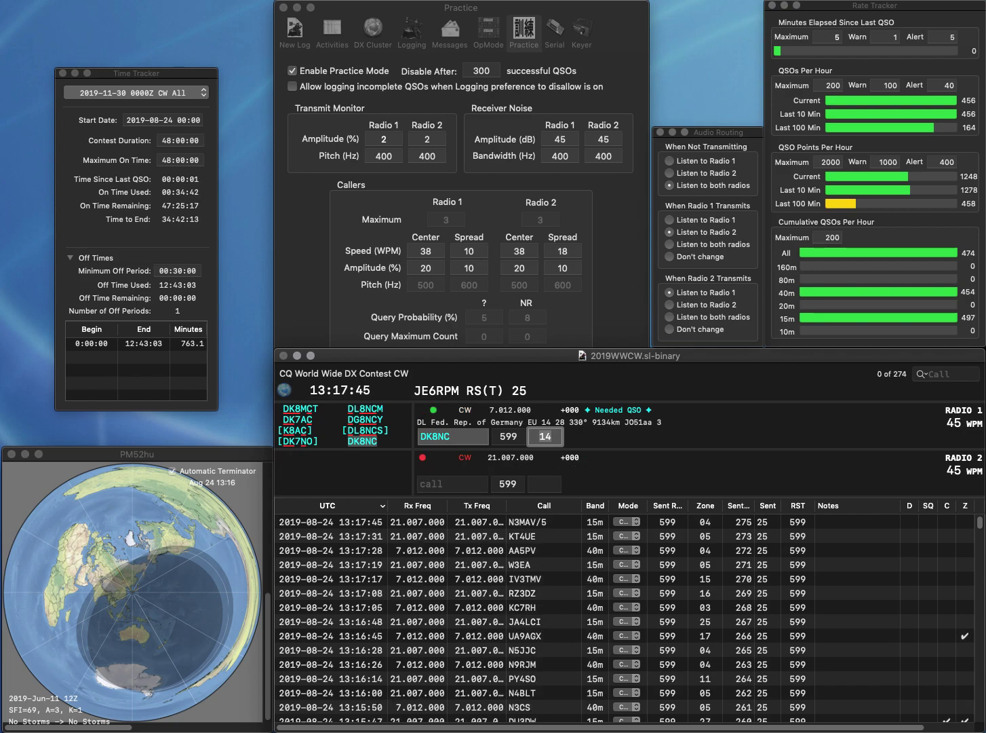
key(Return)
text(N)
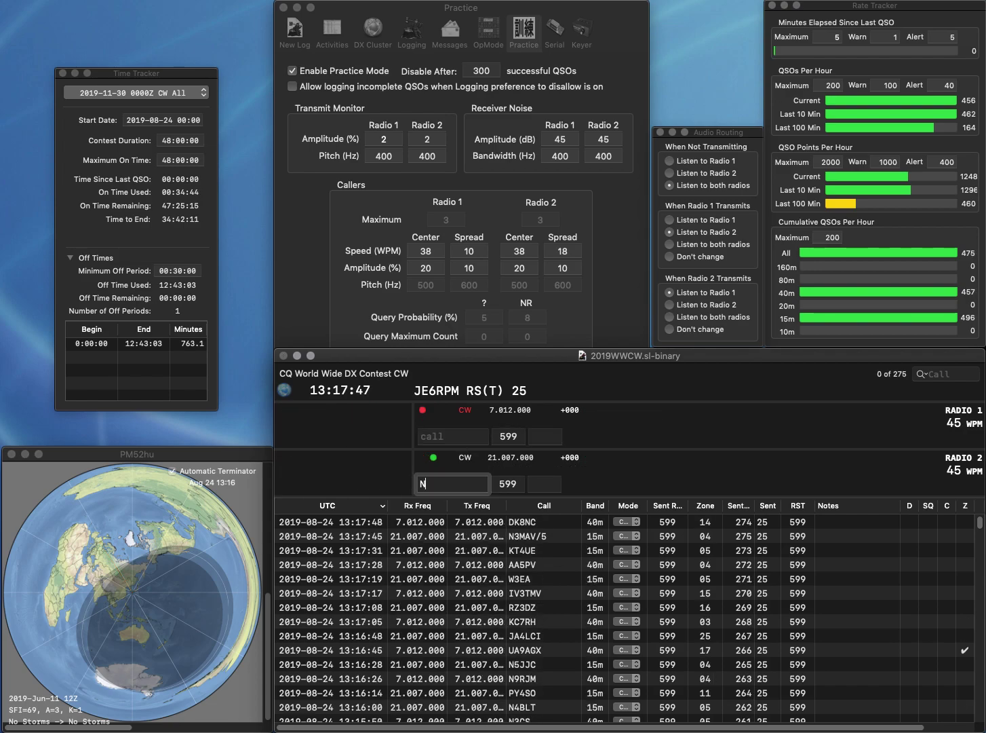
text(I8T)
key(Return)
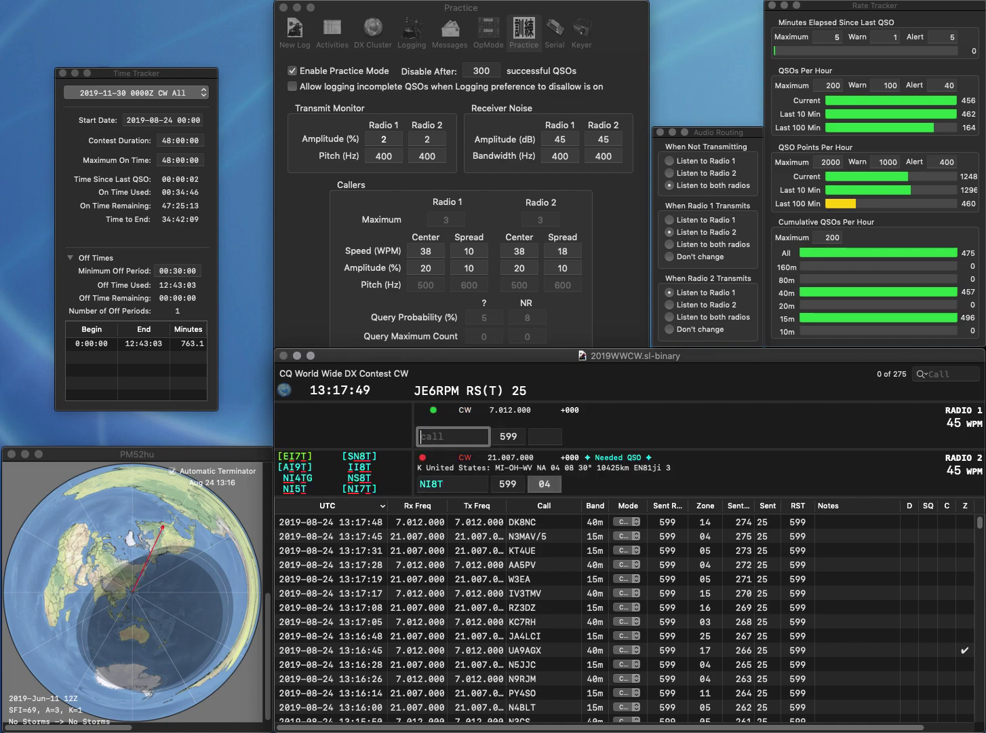
text(HL2)
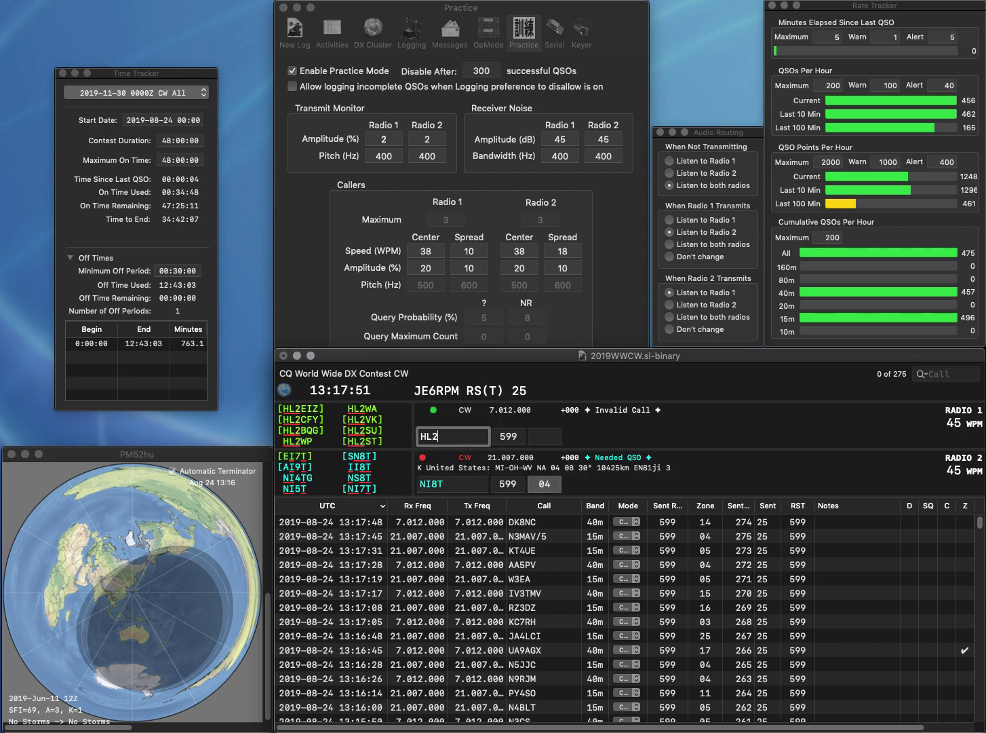
text(CFY)
key(Return)
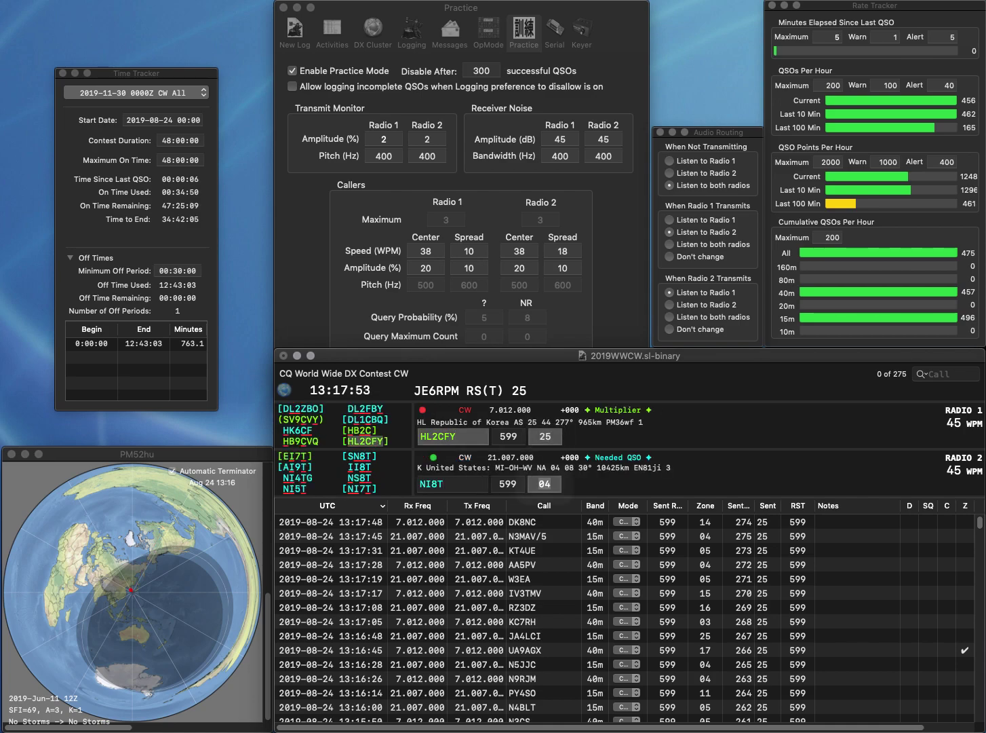
Correct the Radio 2 call to NS8T, and log it together with HL2CFY on Radio 1.
text(S)
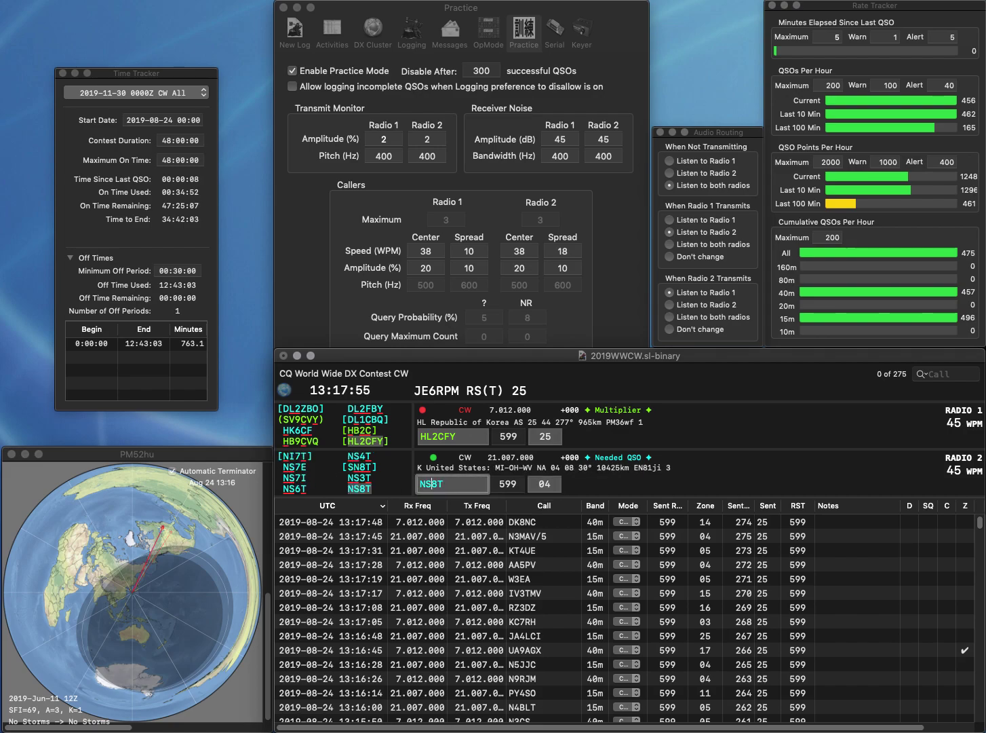
key(Return)
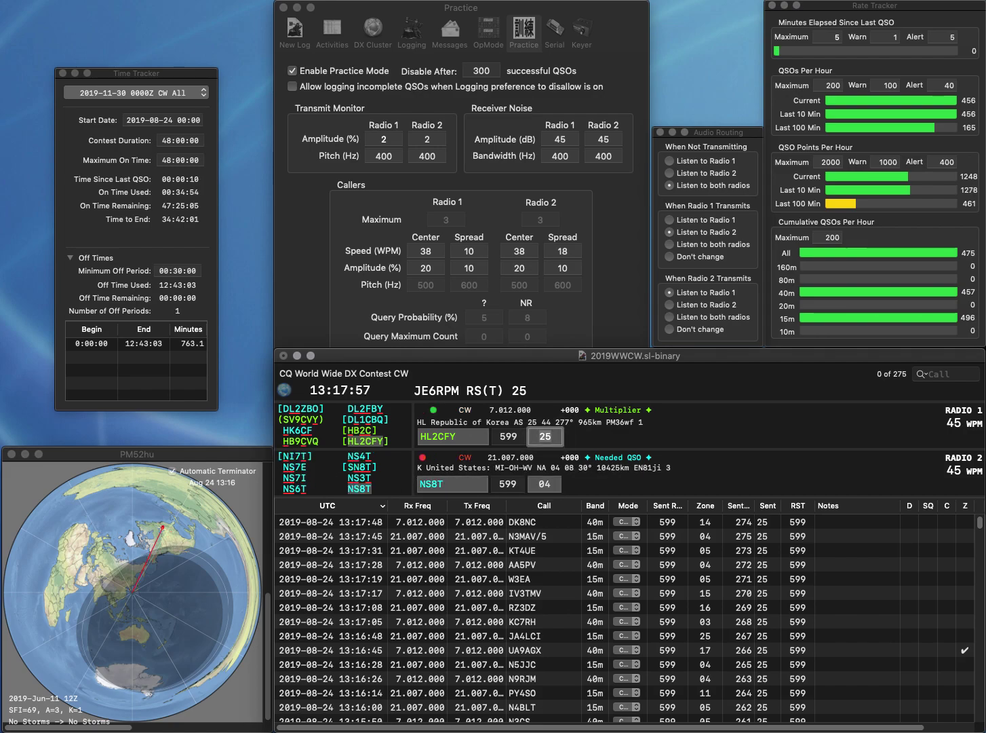
key(Return)
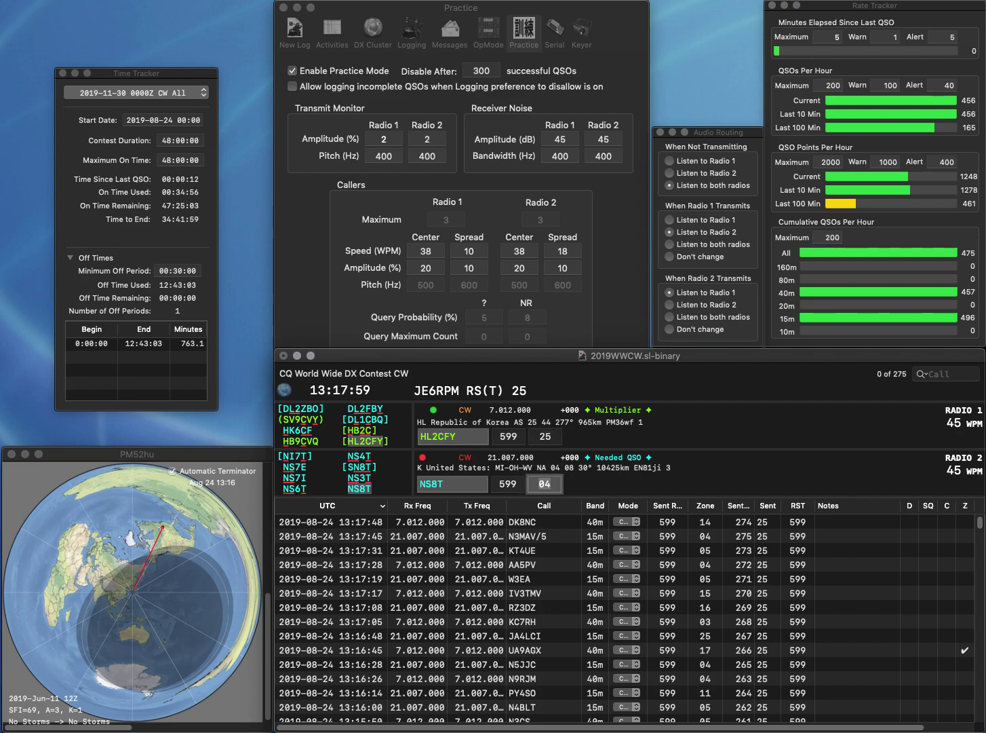
key(Return)
Work and log N1RJK on Radio 1, and query the partial call SP on Radio 2.
text(N1RJK)
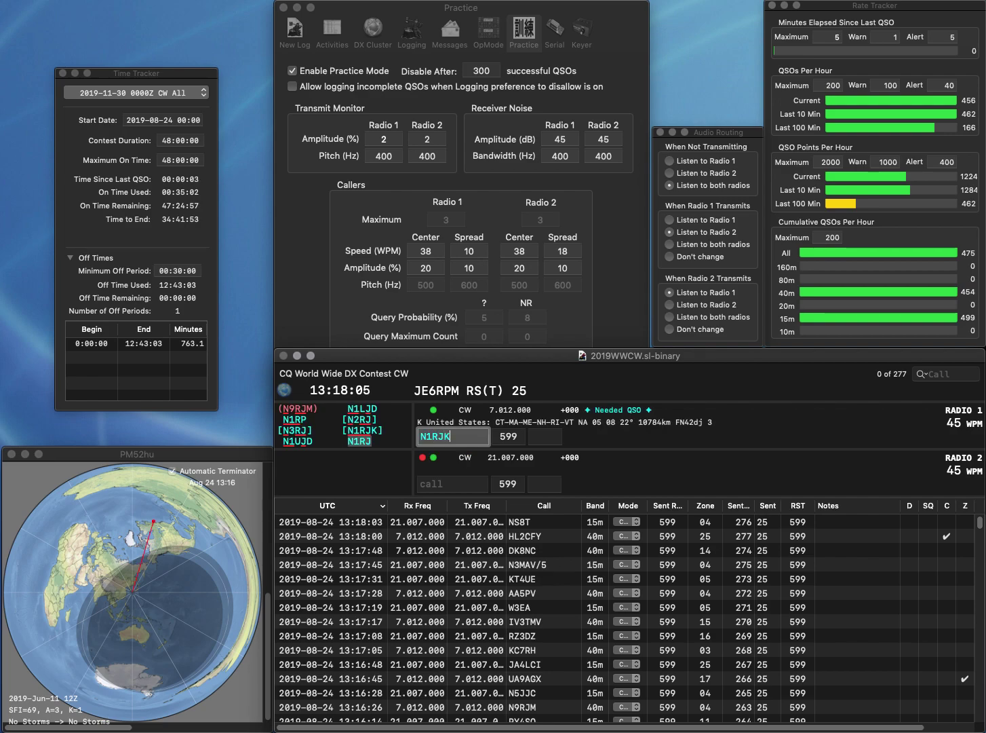
key(Return)
text(N)
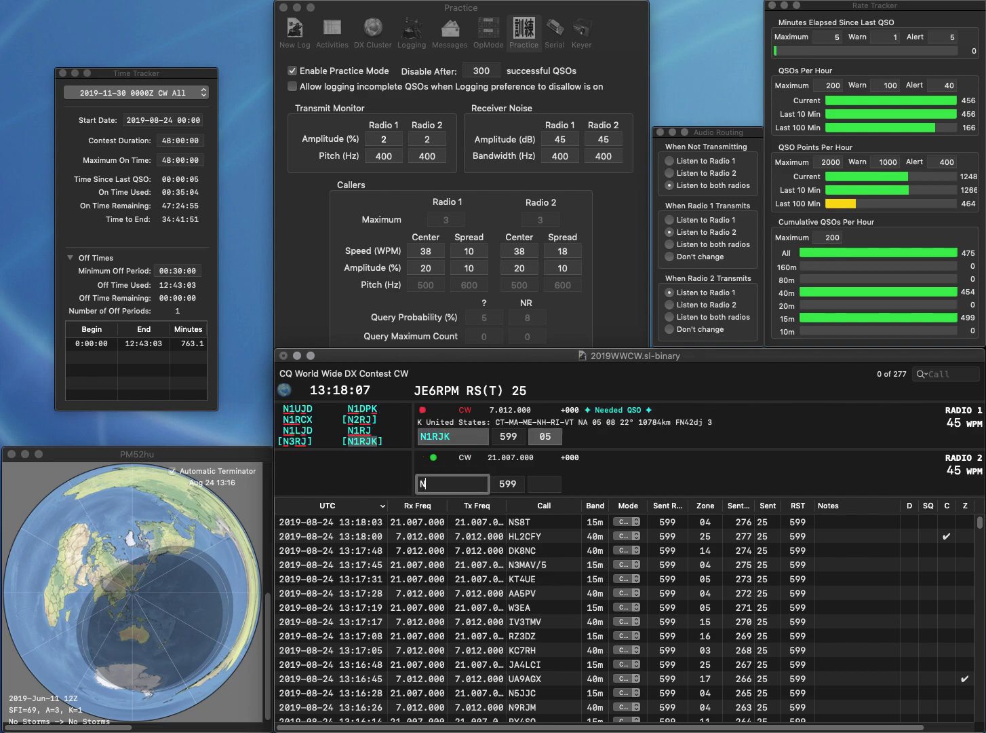
key(Return)
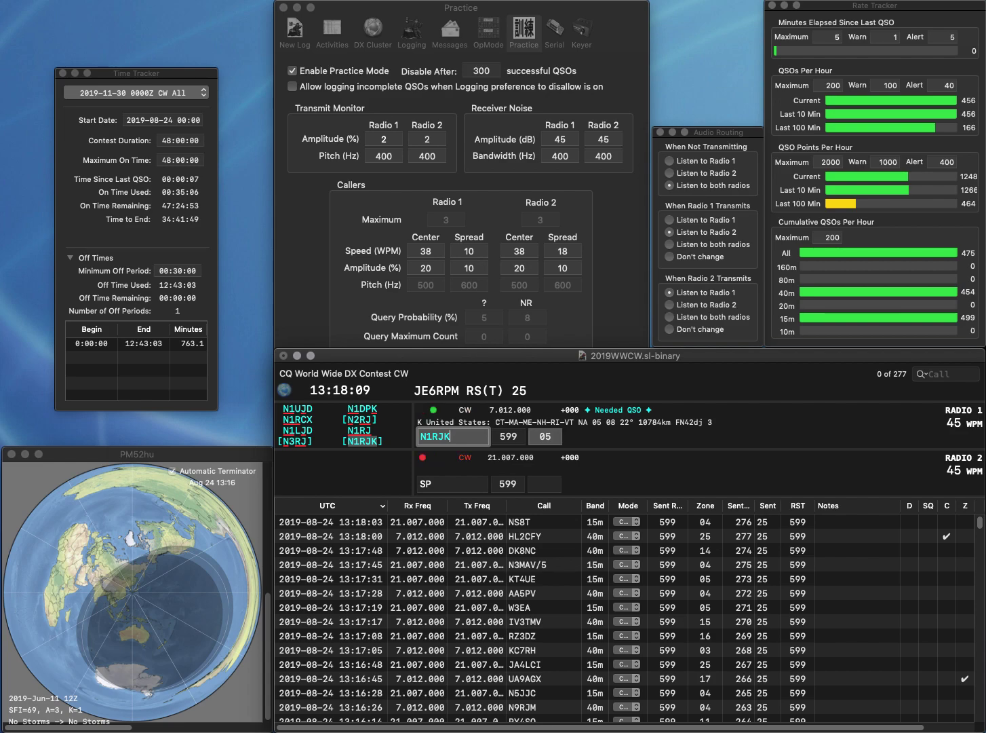
key(Tab)
key(Return)
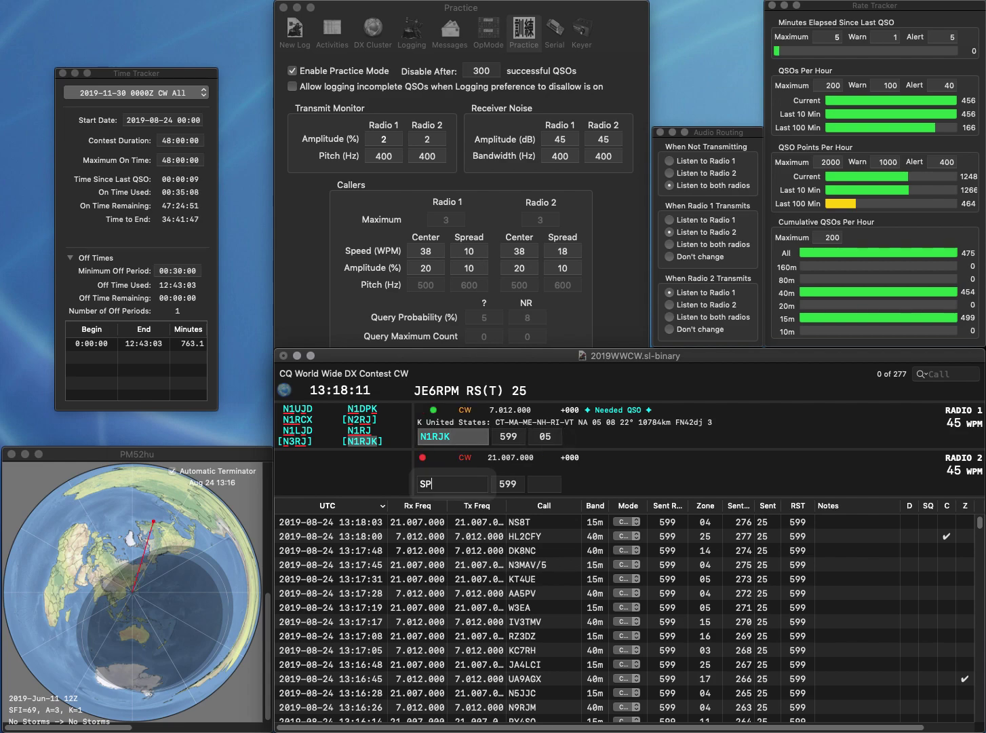
Work and log SI6M on Radio 2, and query the partial call 5GZ on Radio 1.
text(SI6M)
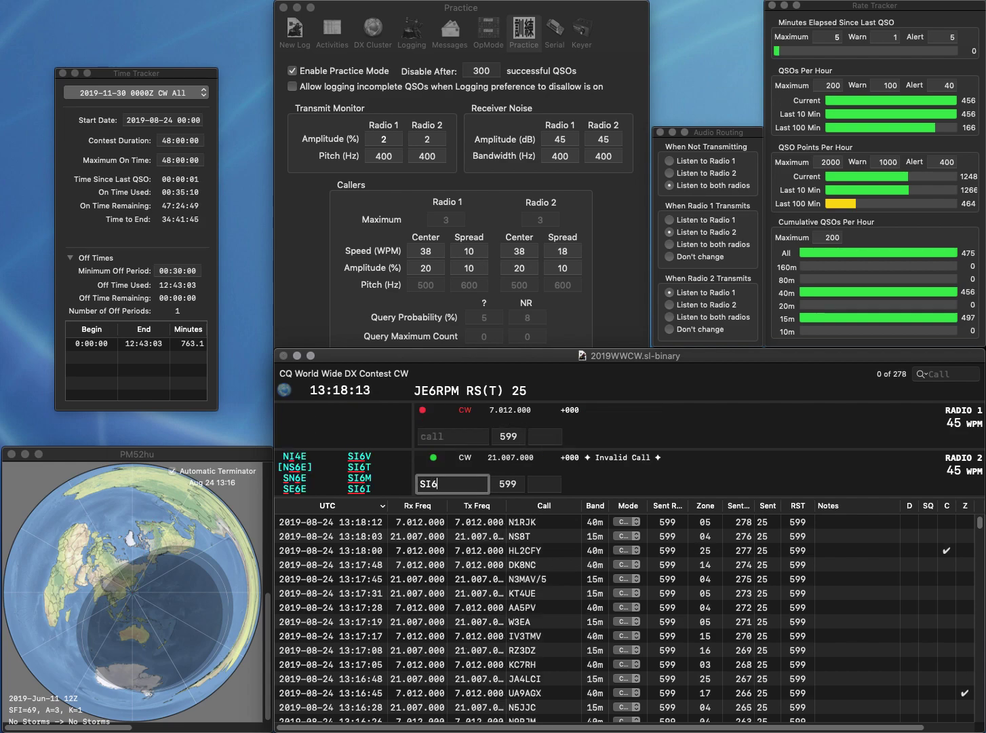
key(Return)
text(5GZ)
key(Return)
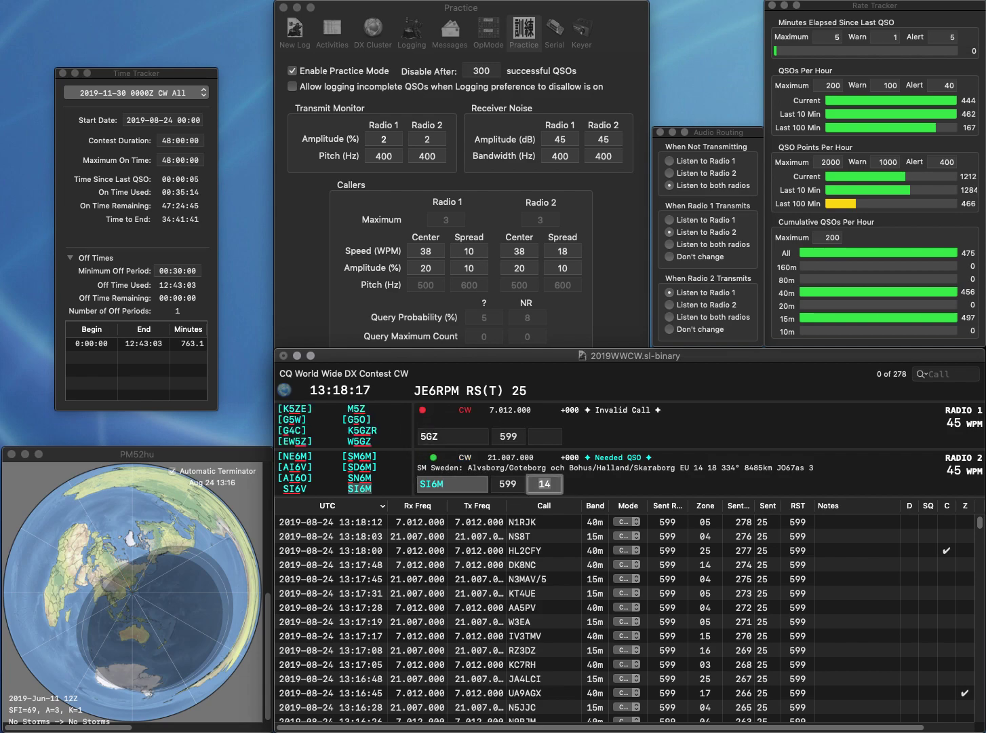
key(Return)
text(W)
key(Return)
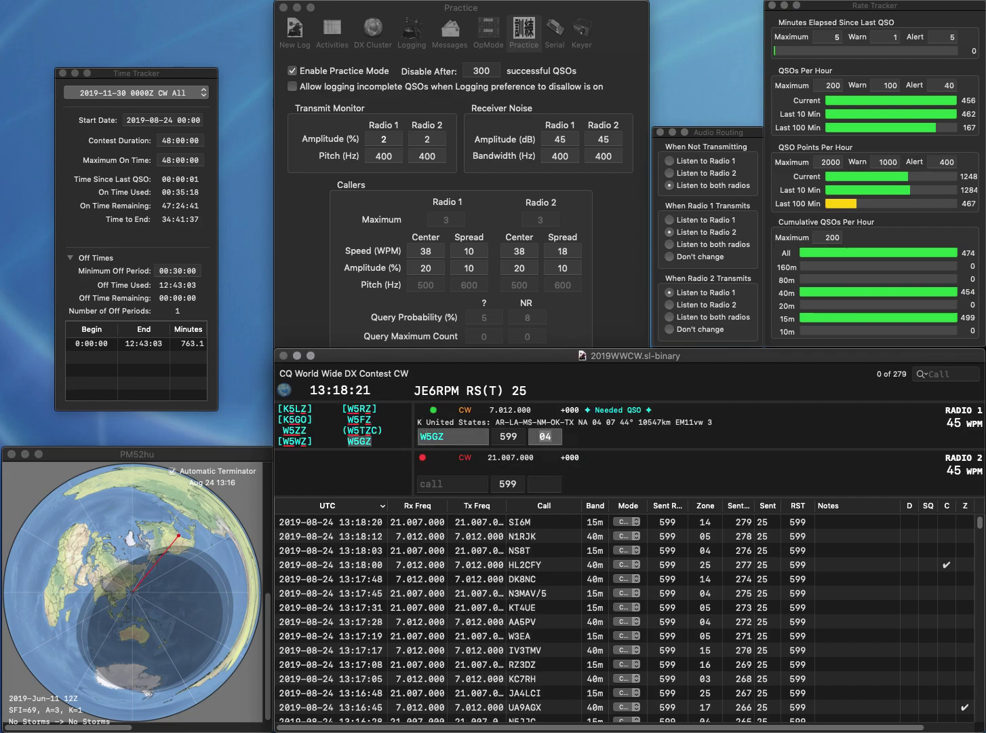
text(ON4UN)
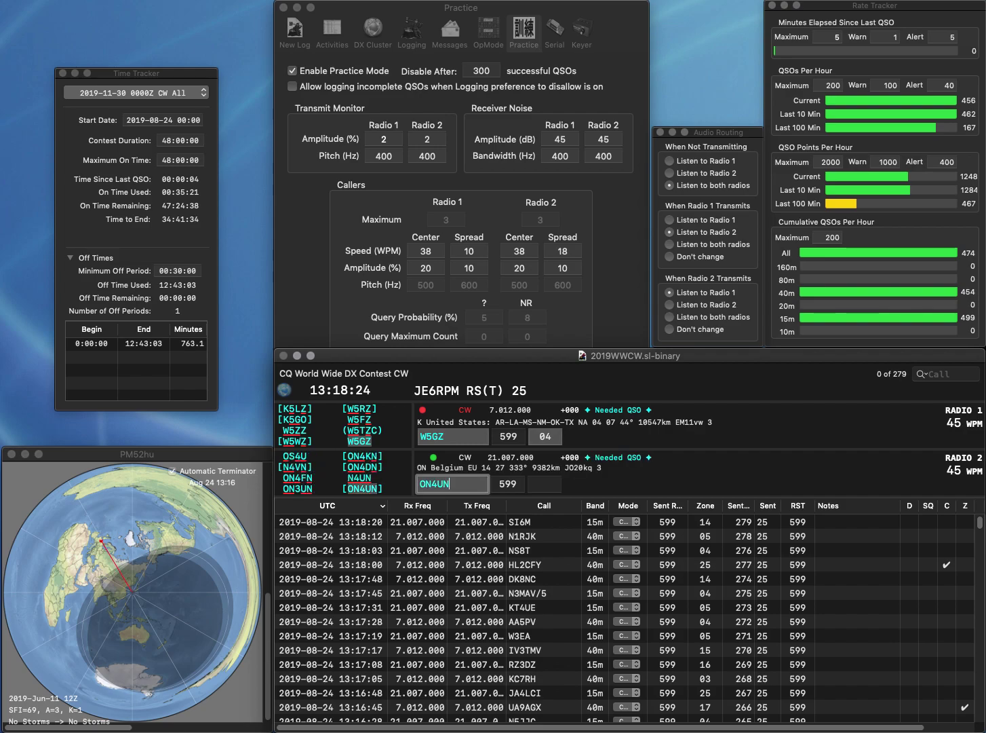
key(Return)
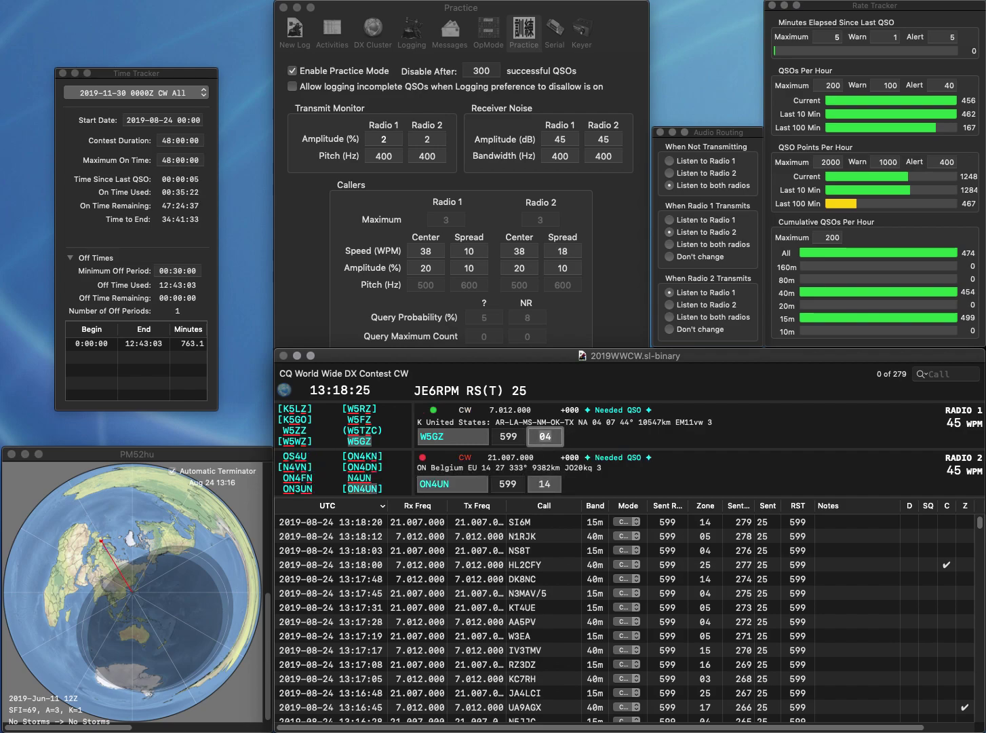
key(Return)
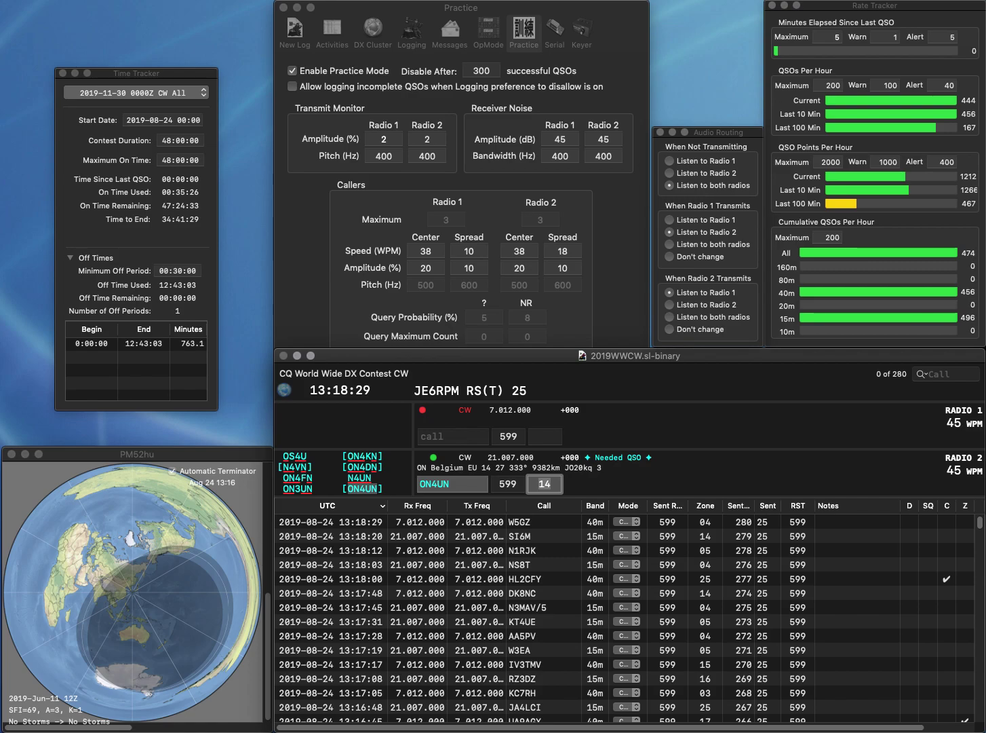
key(Return)
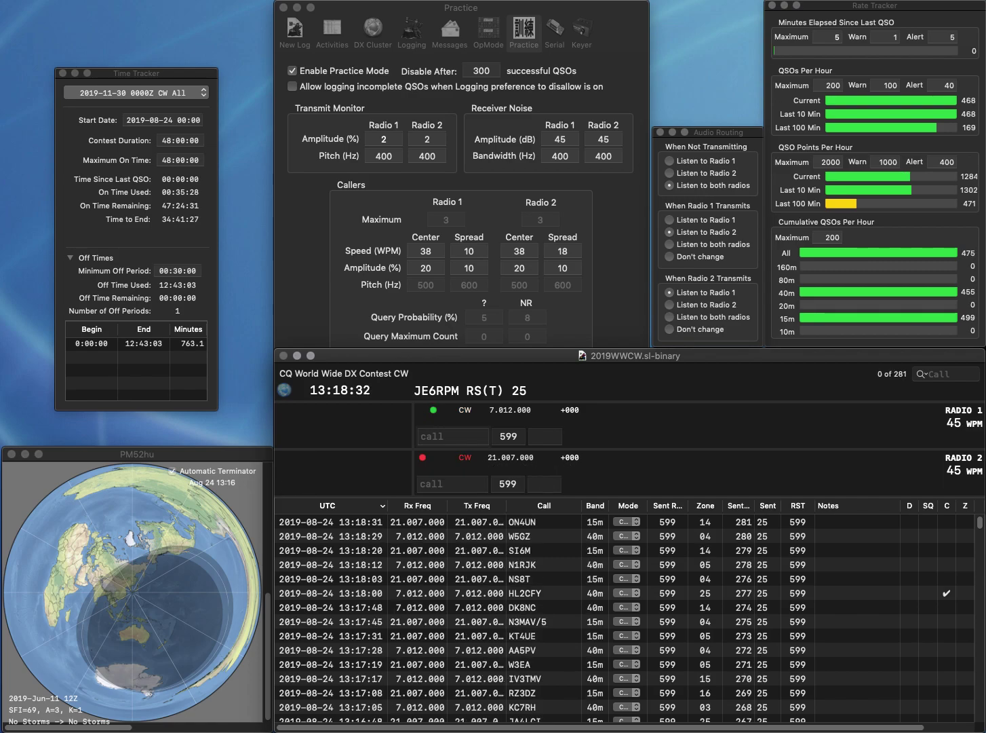
text(JA0DCB)
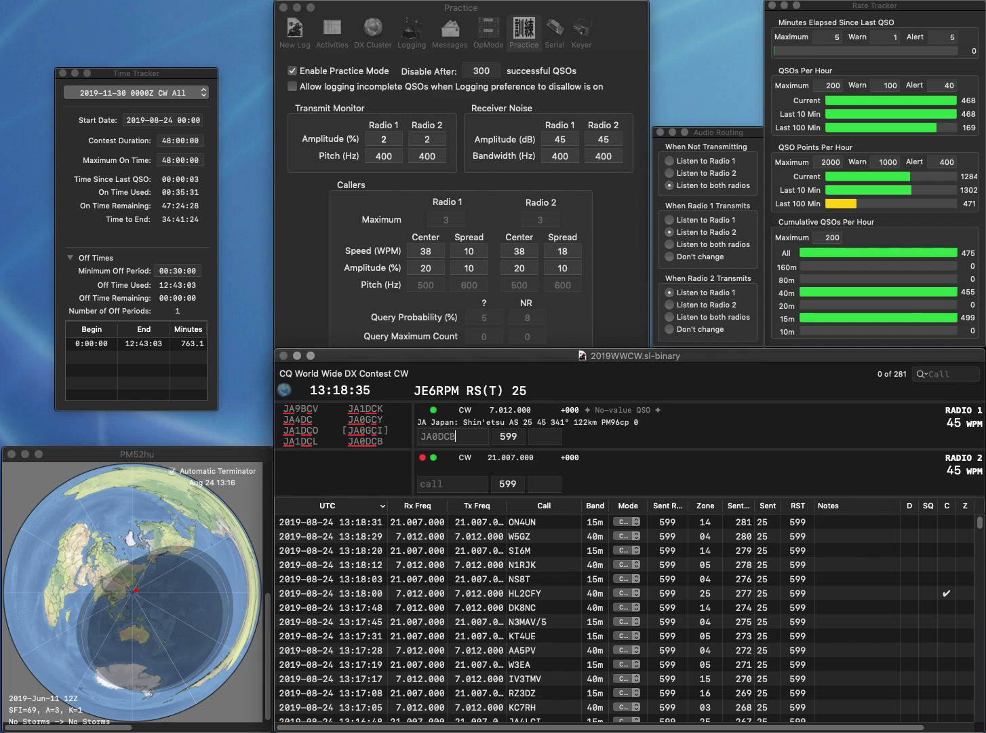
key(Return)
text(VT)
key(Return)
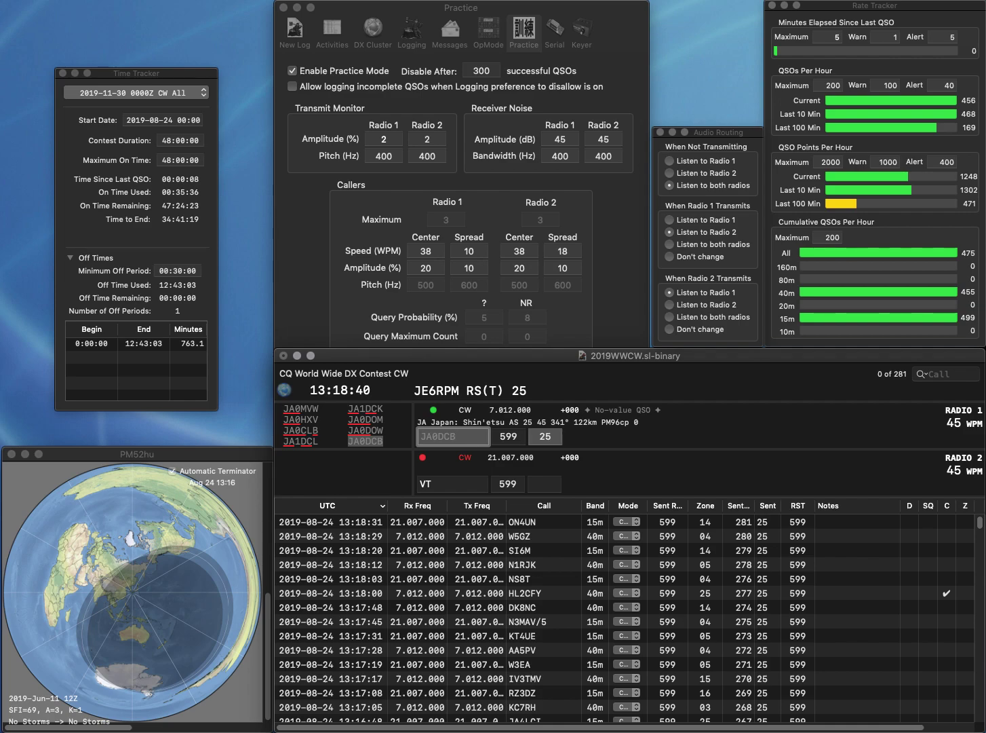
key(Return)
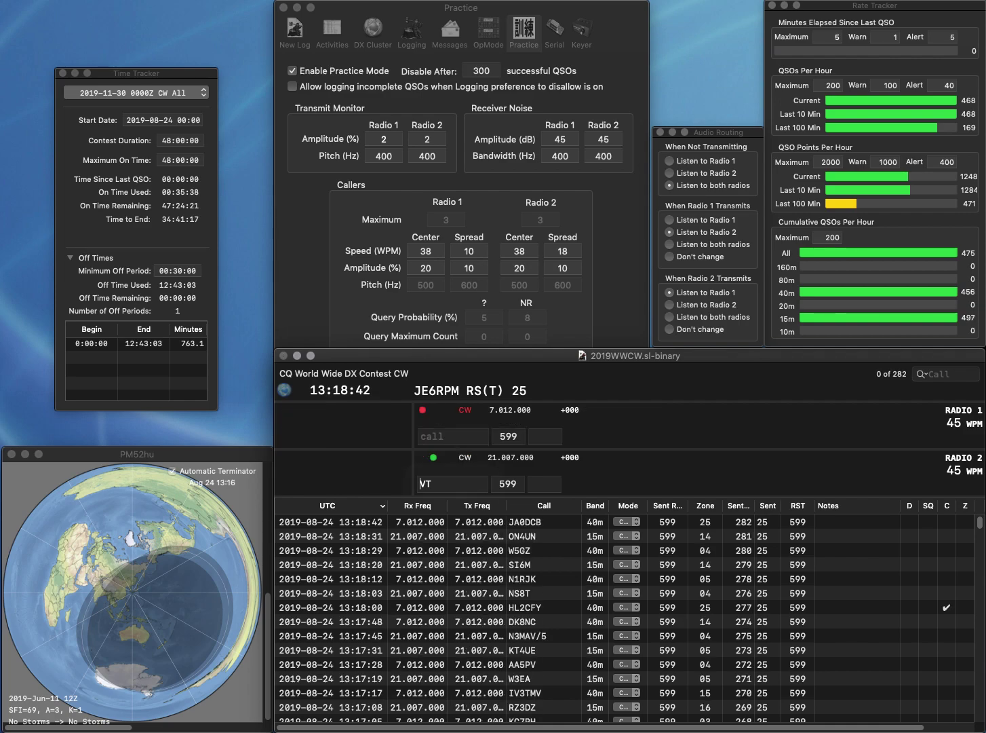
text(K)
text(7J)
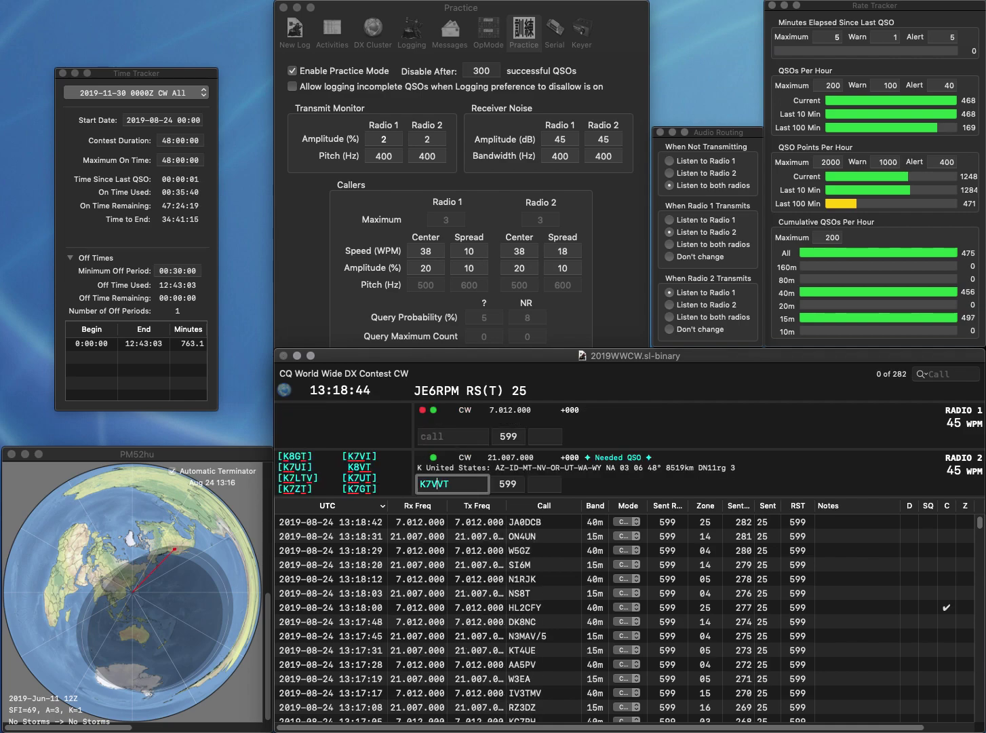
key(Return)
text(V9)
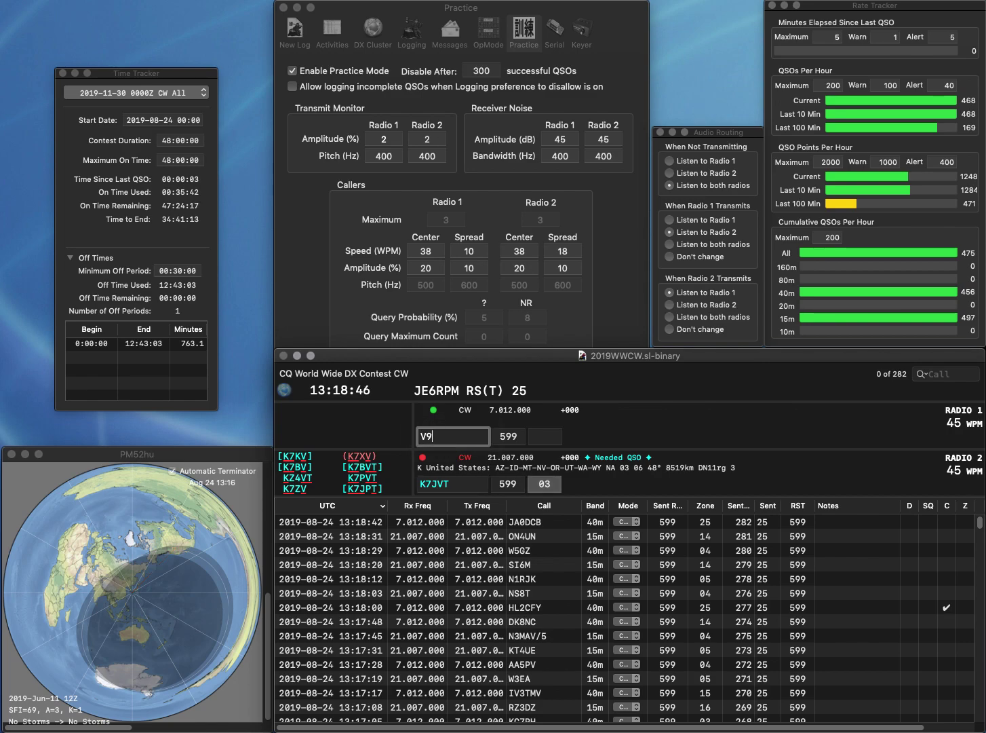
text(ML)
text(E)
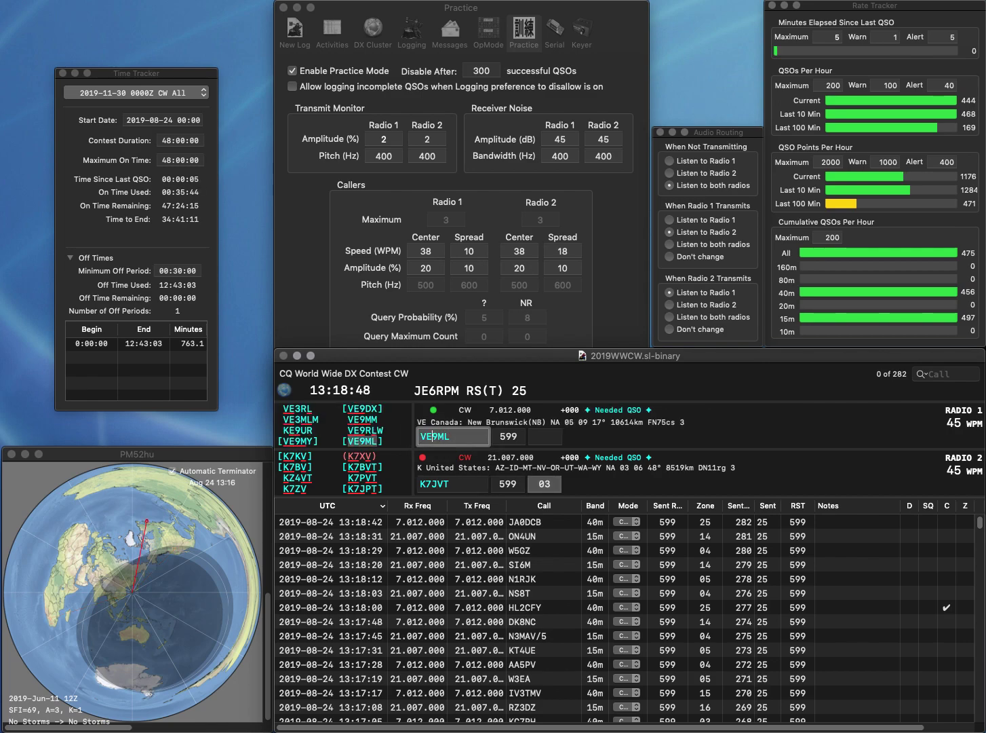
key(Return)
key(BackSpace)
text(P)
key(Return)
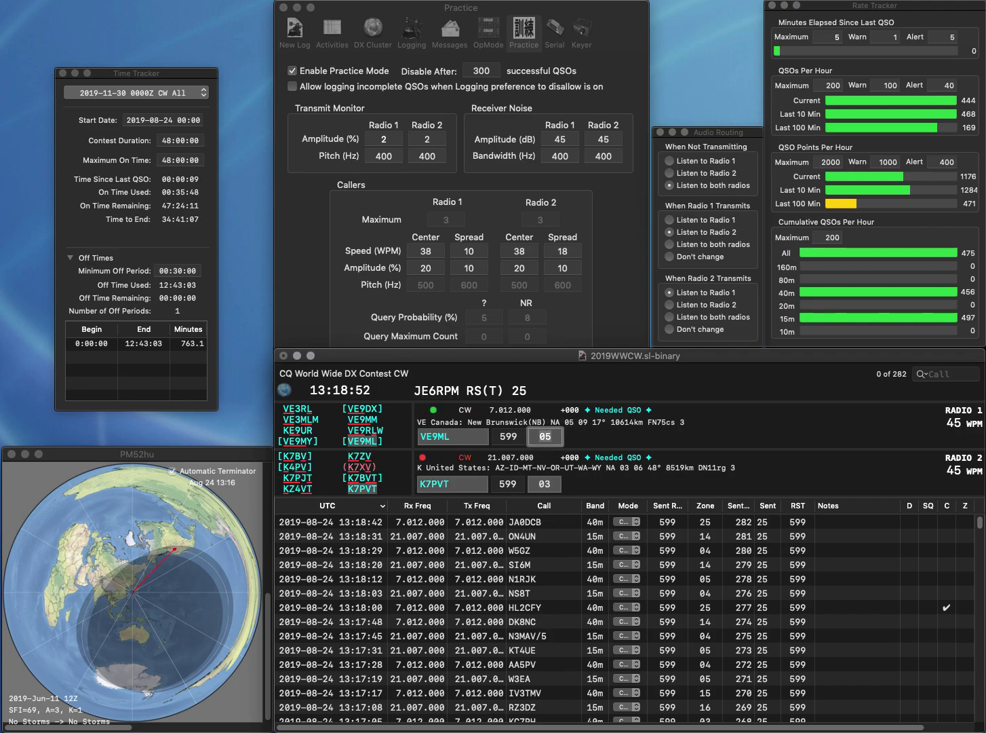
key(Return)
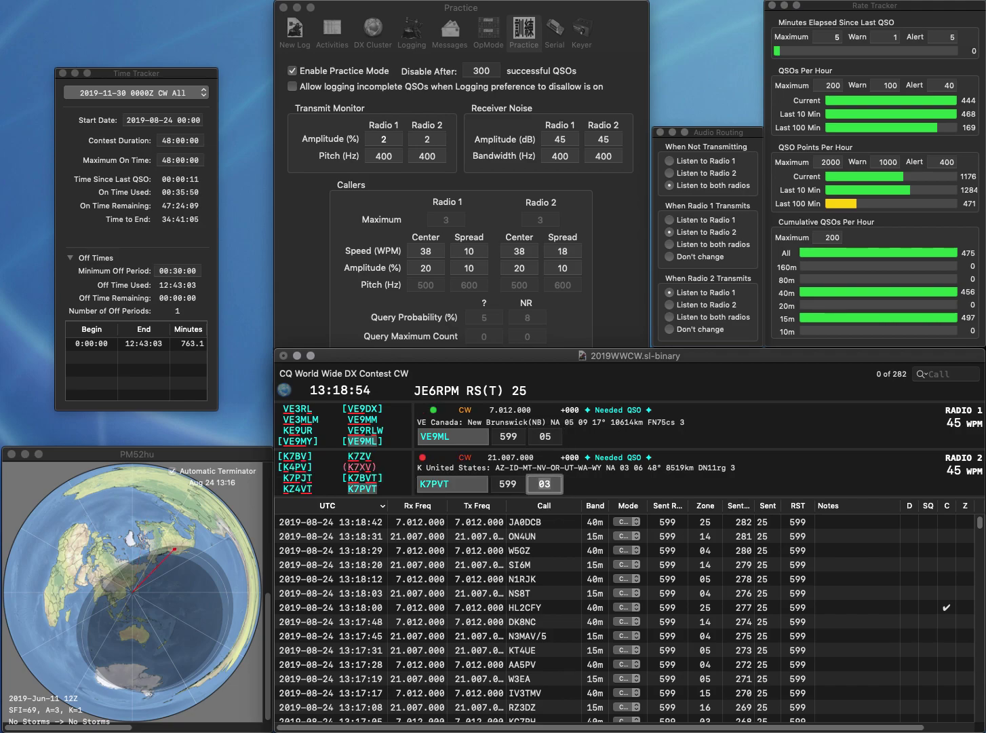
key(Return)
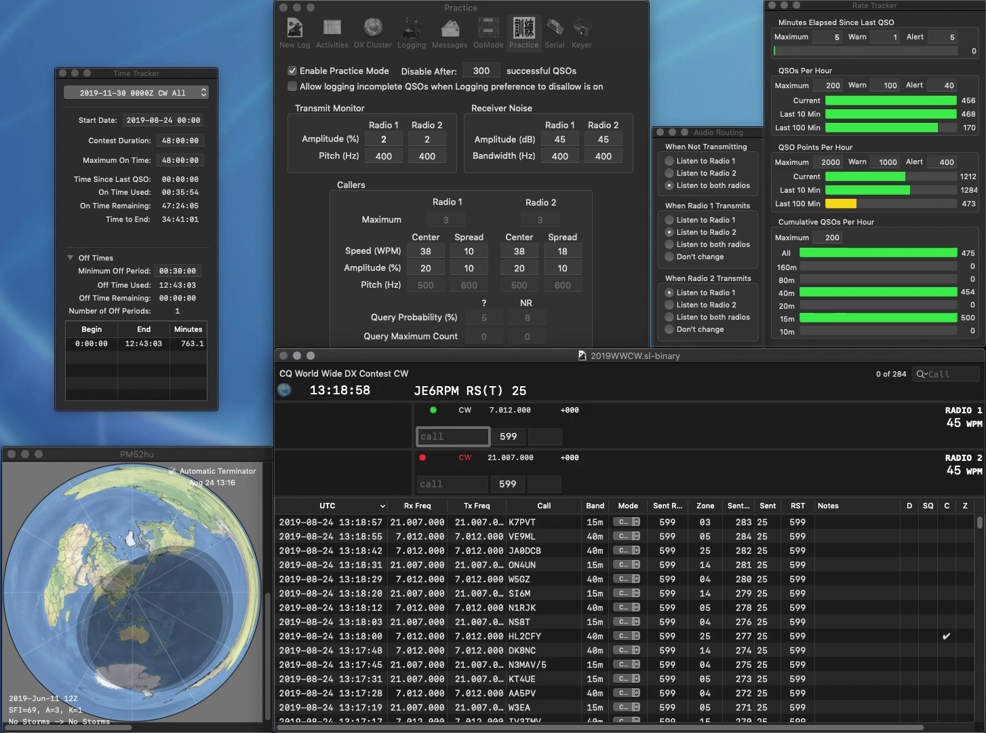
text(W)
key(BackSpace)
text(PA)
click(452, 484)
text(KI0FUX)
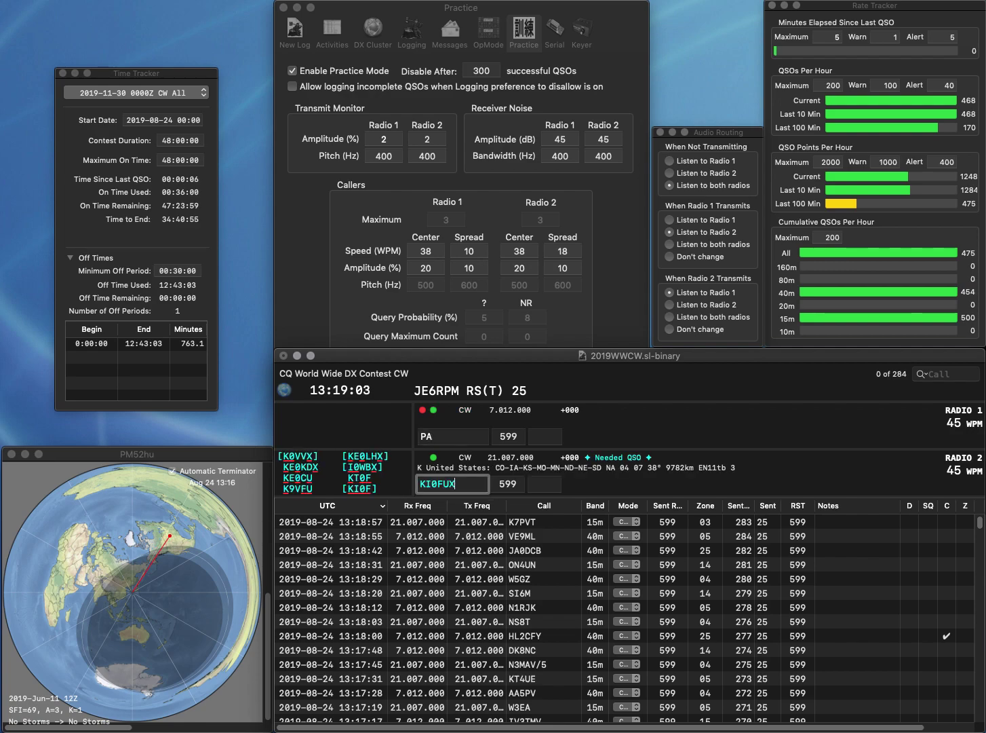
key(ctrl+a)
key(Delete)
key(Right)
text(K)
key(Return)
Complete the Radio 1 call as PA2JJ and send its exchange, and log IK0FUX on Radio 2.
text(2JJ)
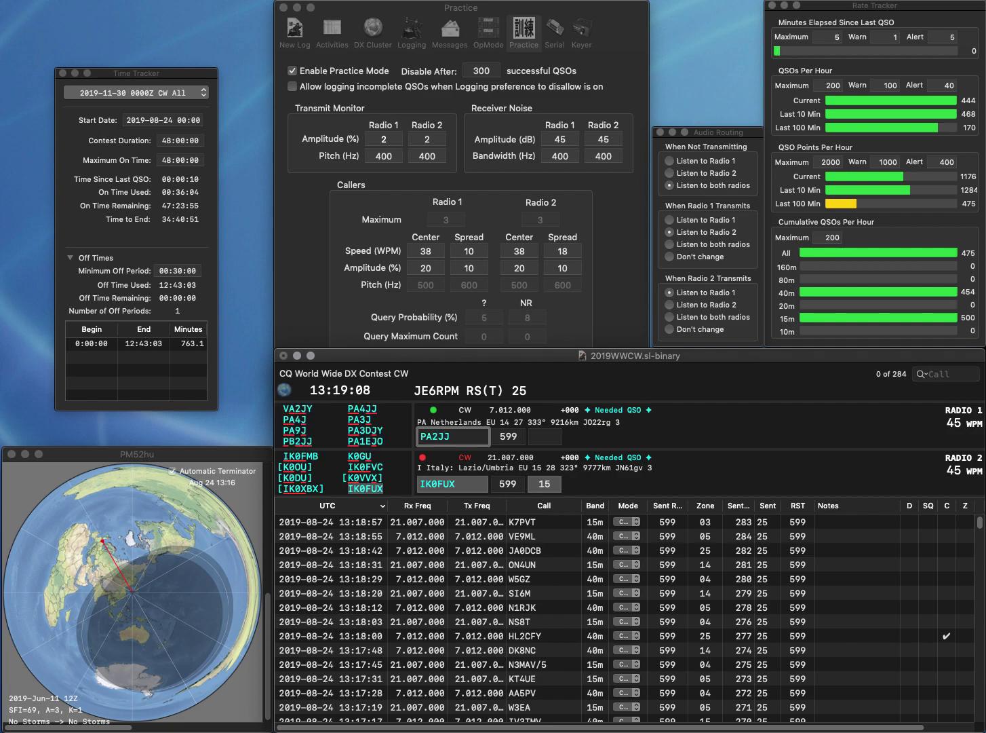
key(Return)
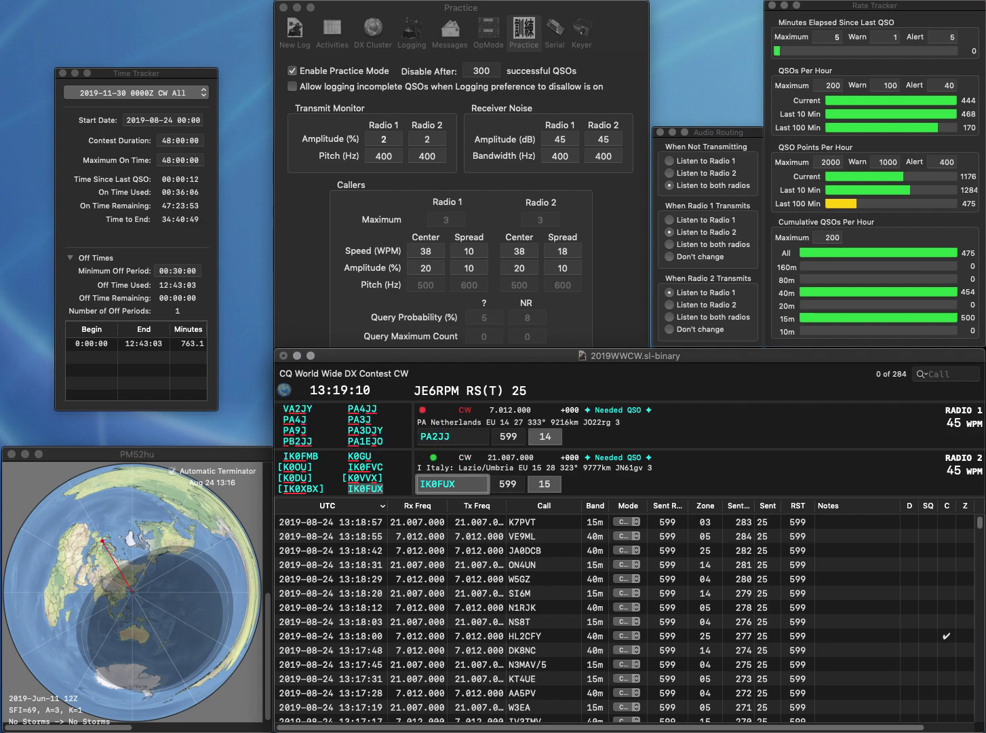
key(Return)
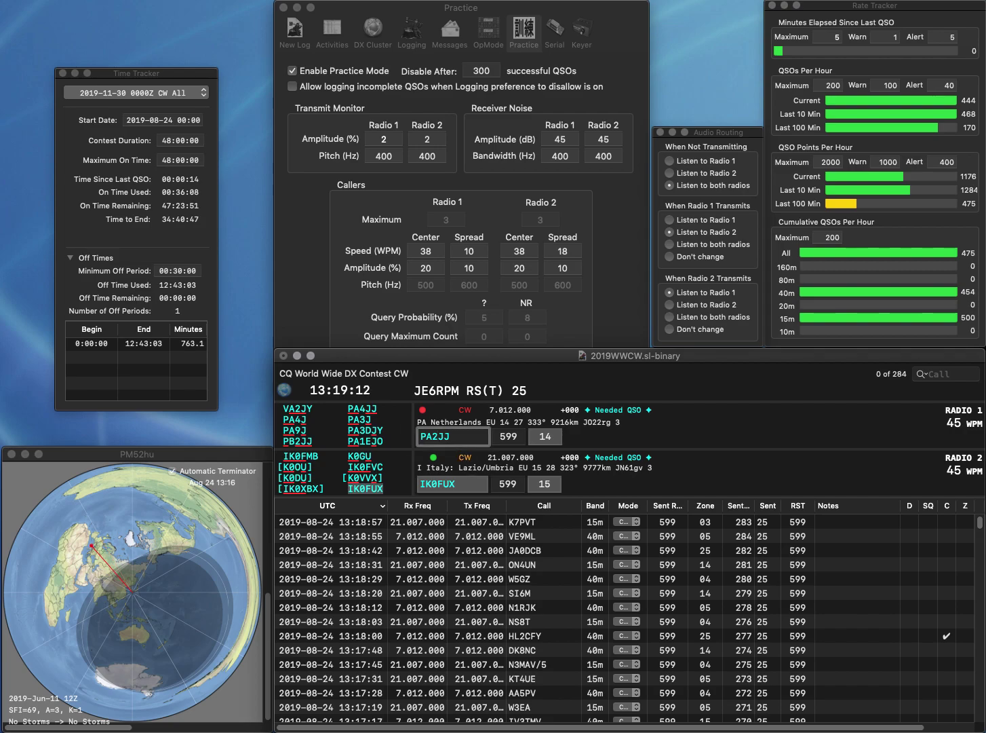
key(BackSpace)
text(4)
key(Return)
text(JH0GHZ)
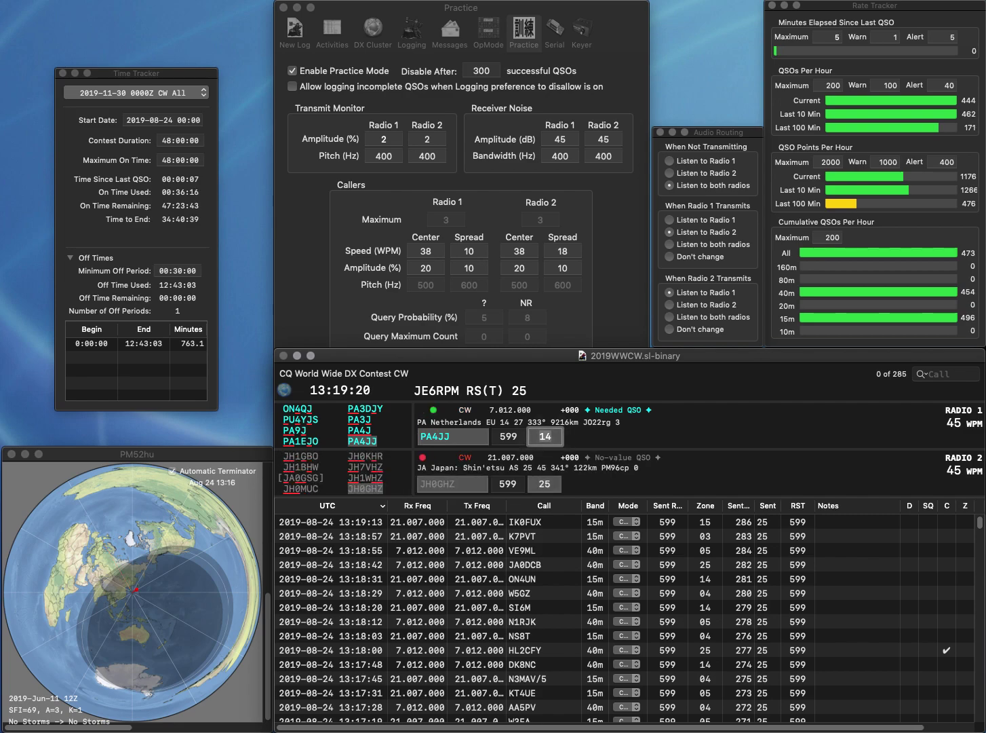
key(Return)
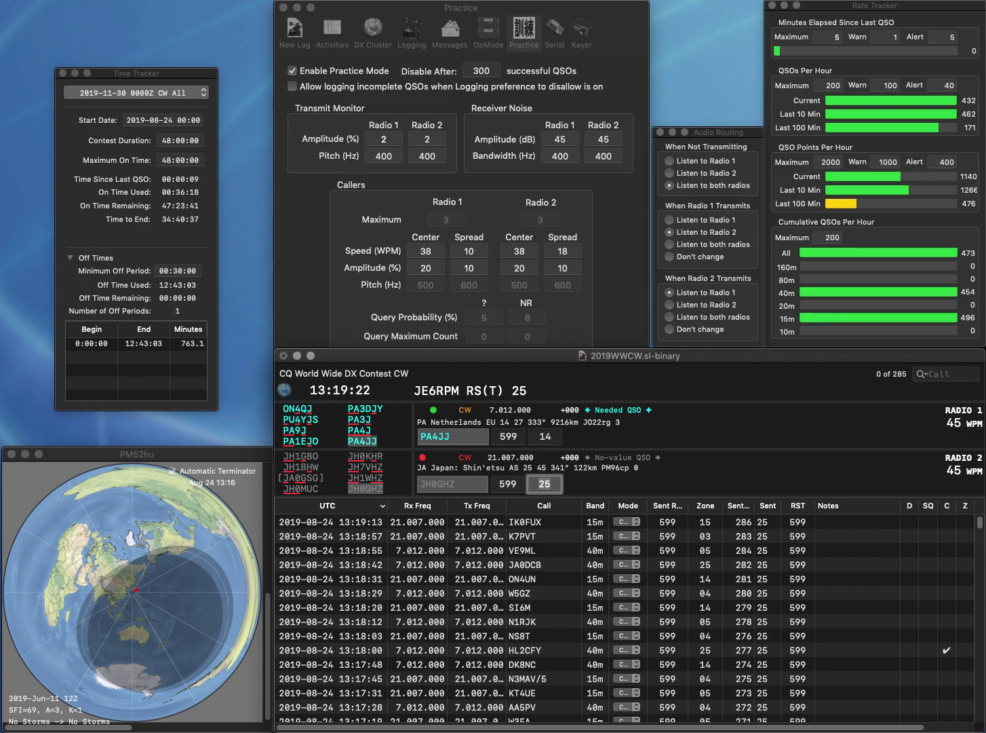
key(Return)
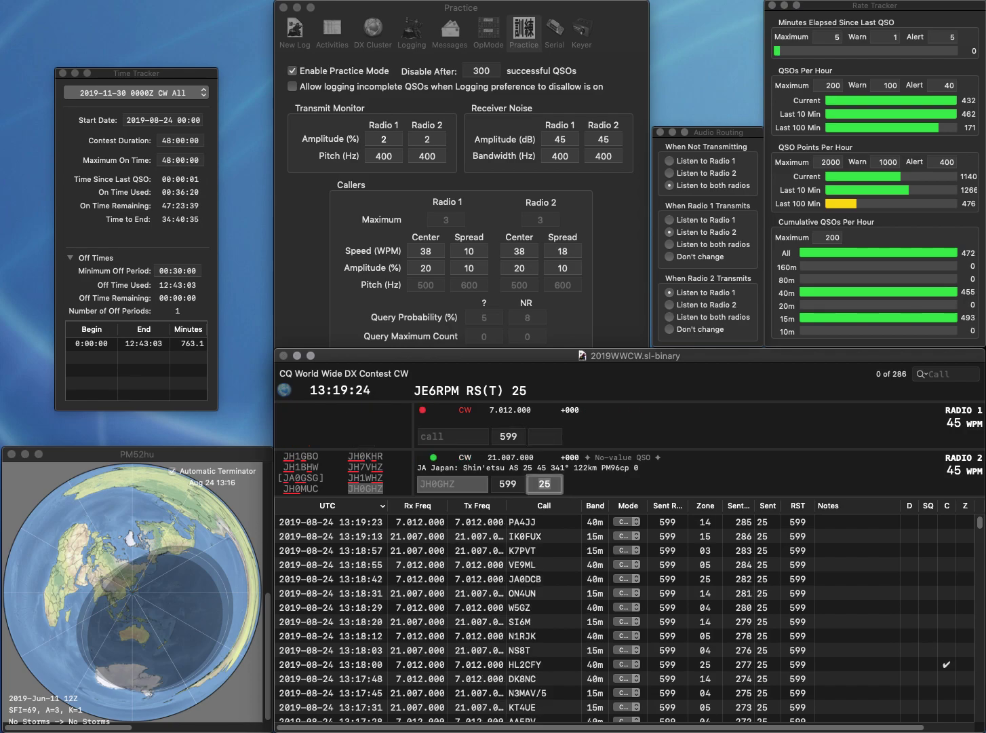
key(Return)
text(N4CU)
key(Return)
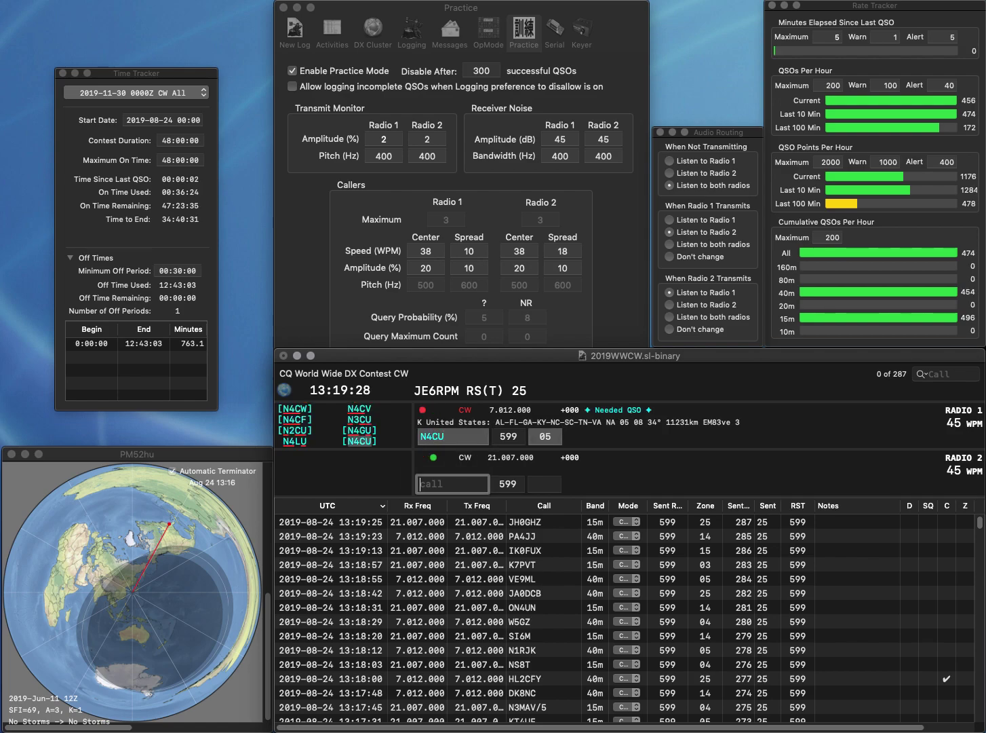
text(MM0EDZ)
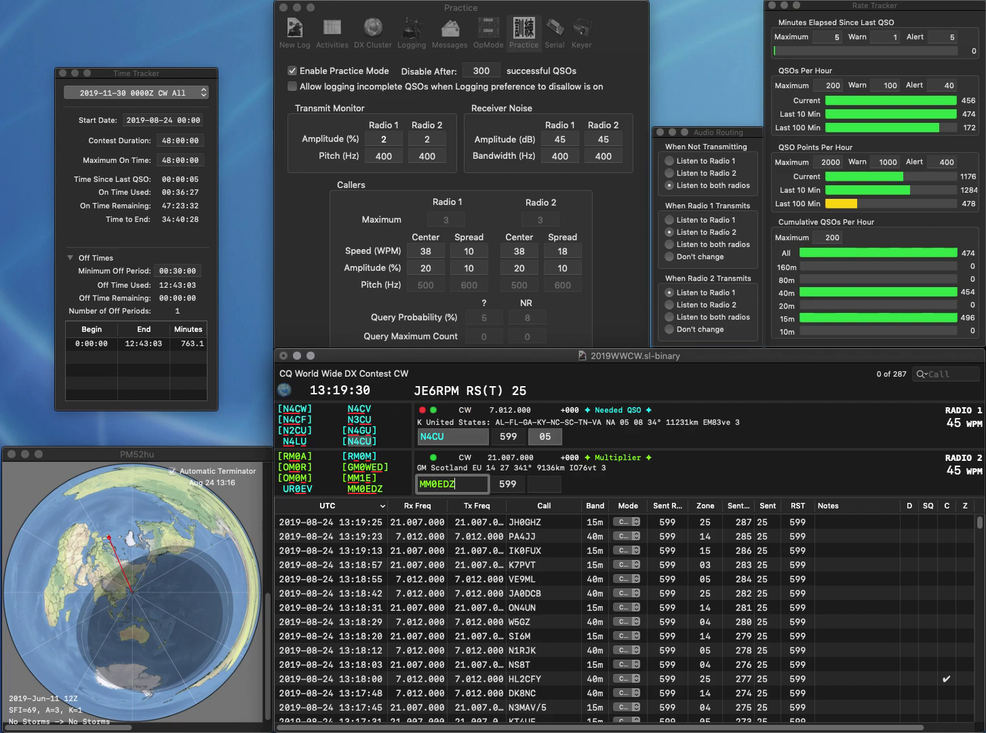
key(Return)
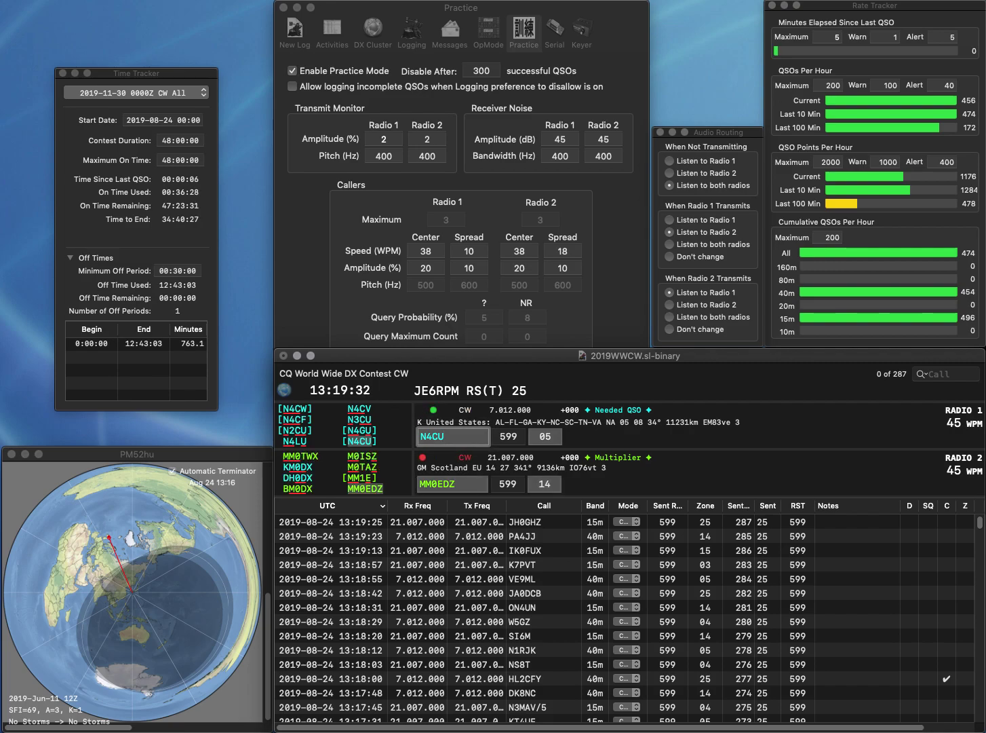
key(Return)
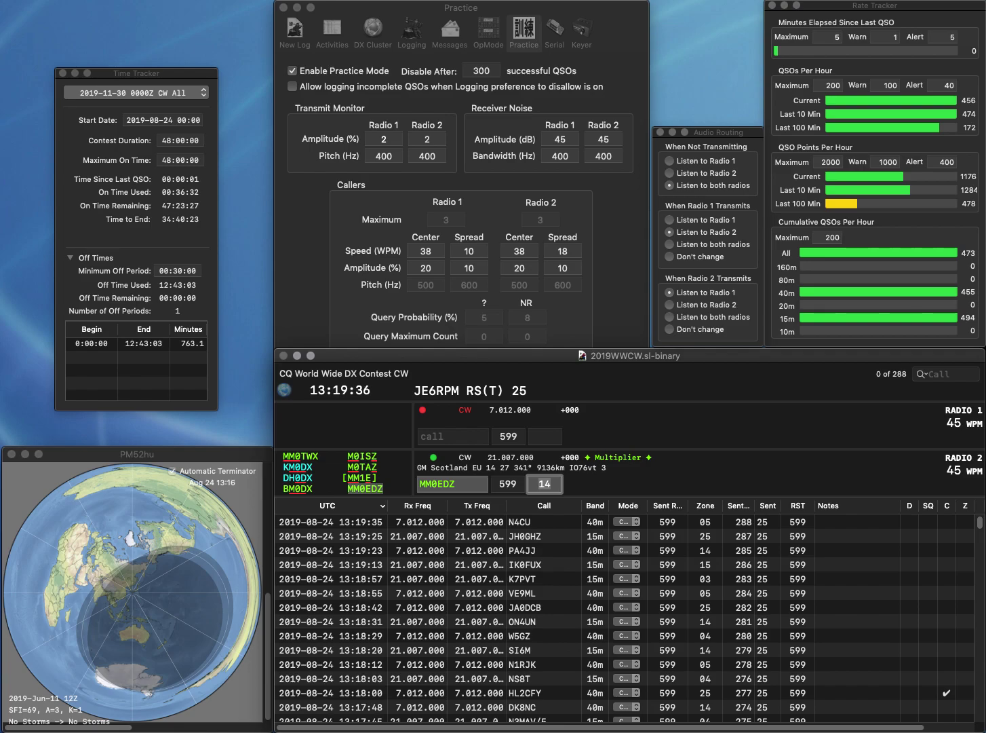
key(Return)
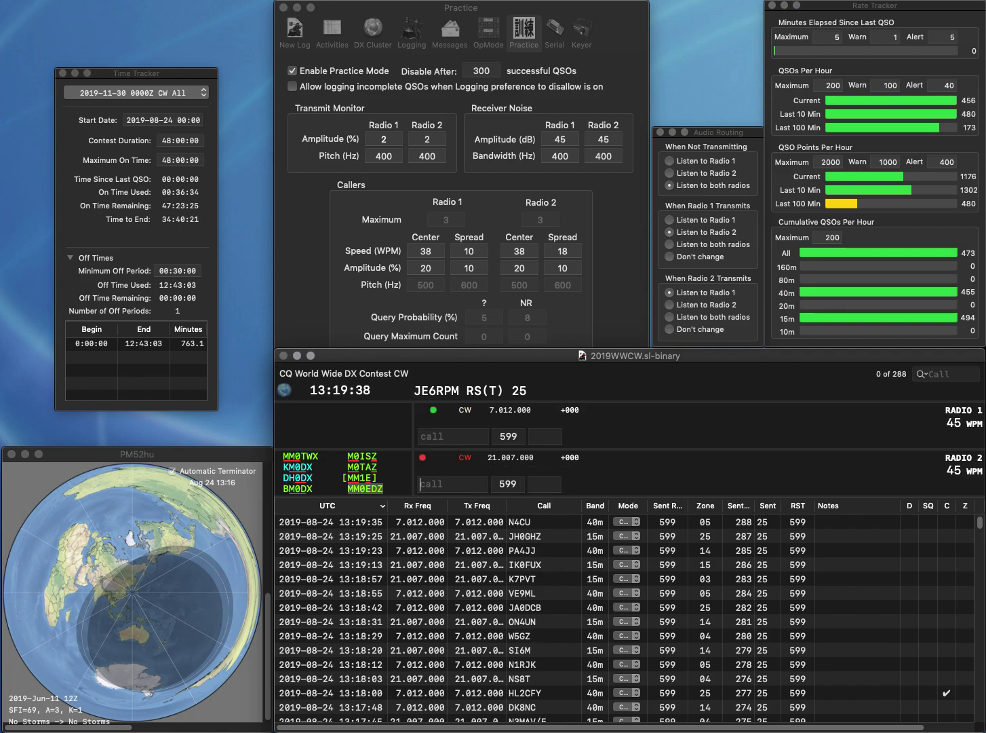
text(UDA)
key(Return)
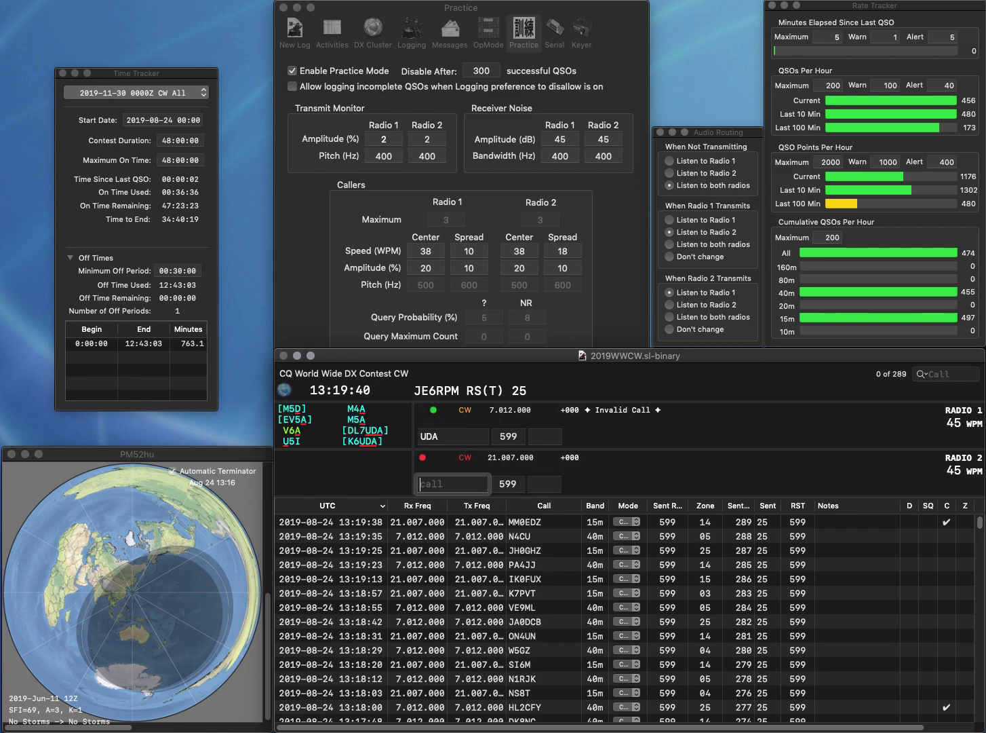
text(KA)
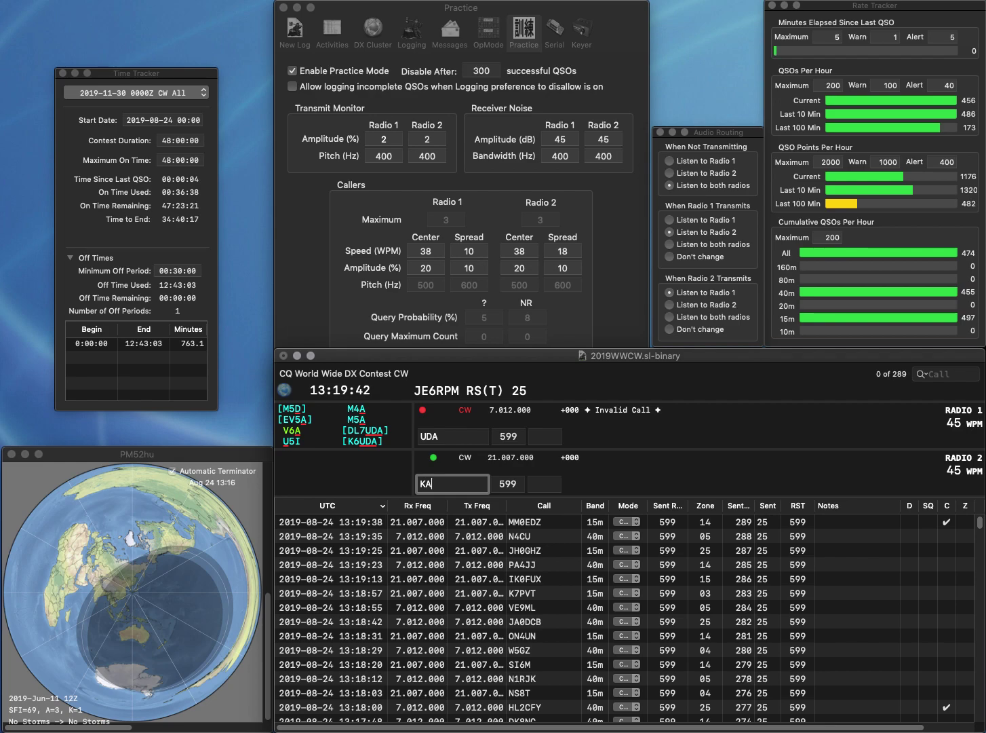
text(4TLC)
key(Return)
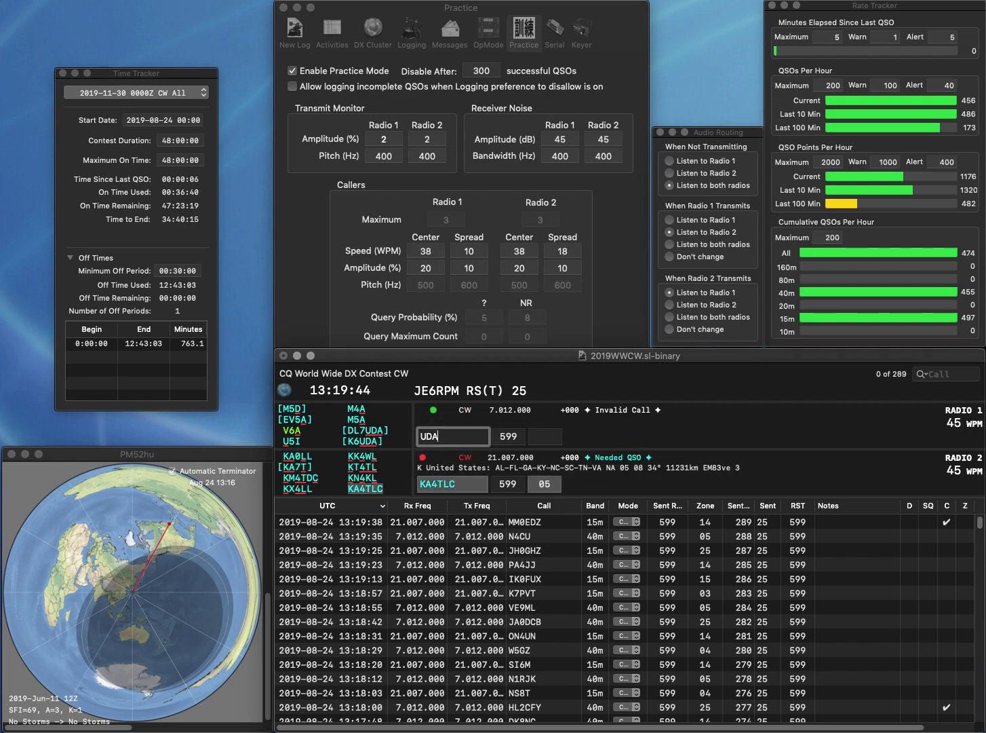
text(K6)
key(Return)
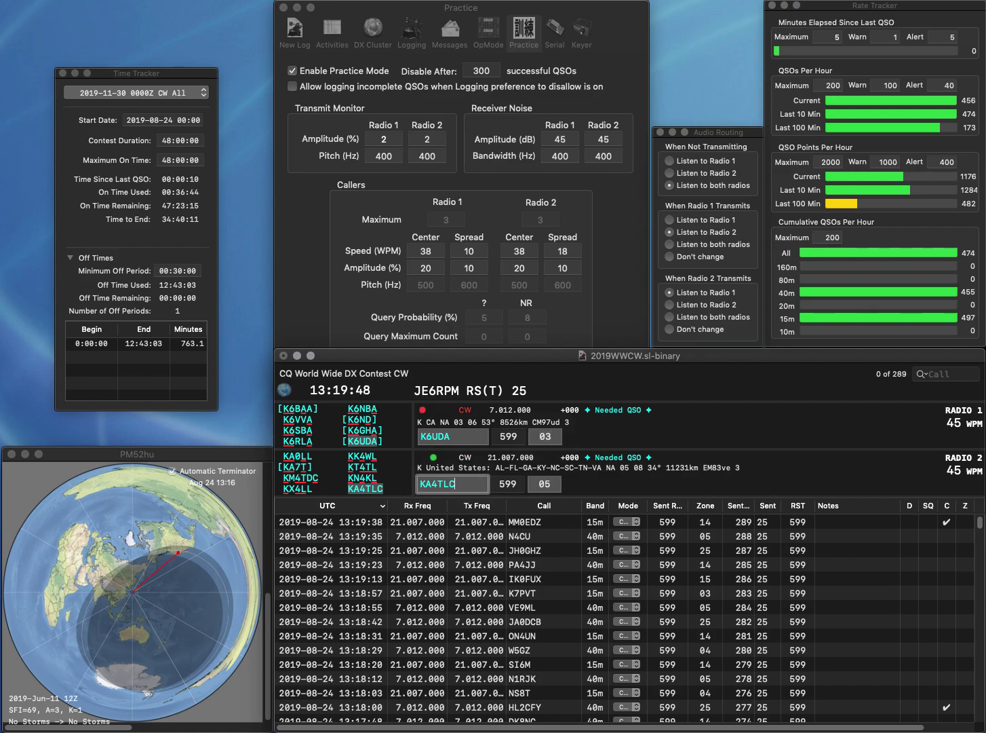
click(545, 436)
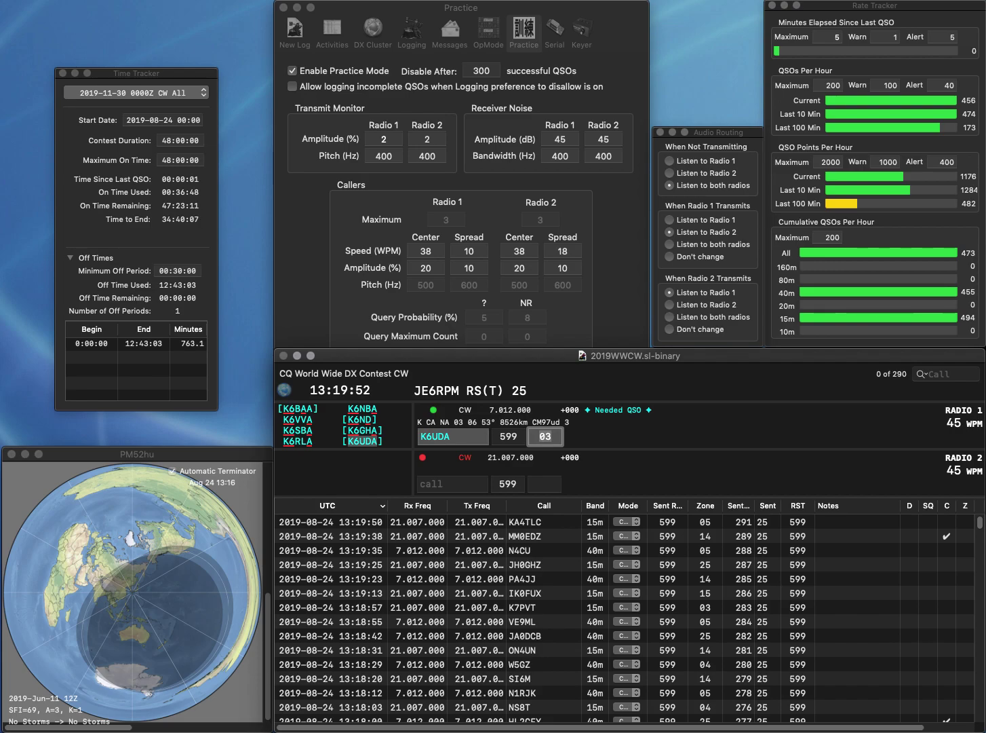
key(Return)
text(KK0L)
key(Return)
text(DL9MF)
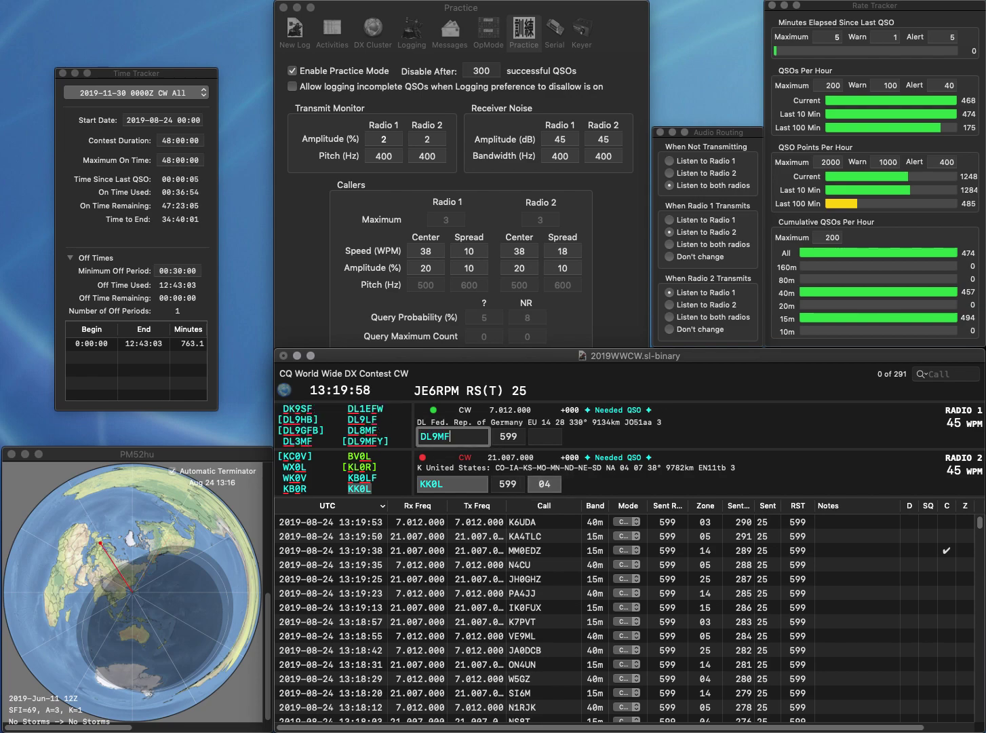
text(Y)
key(Return)
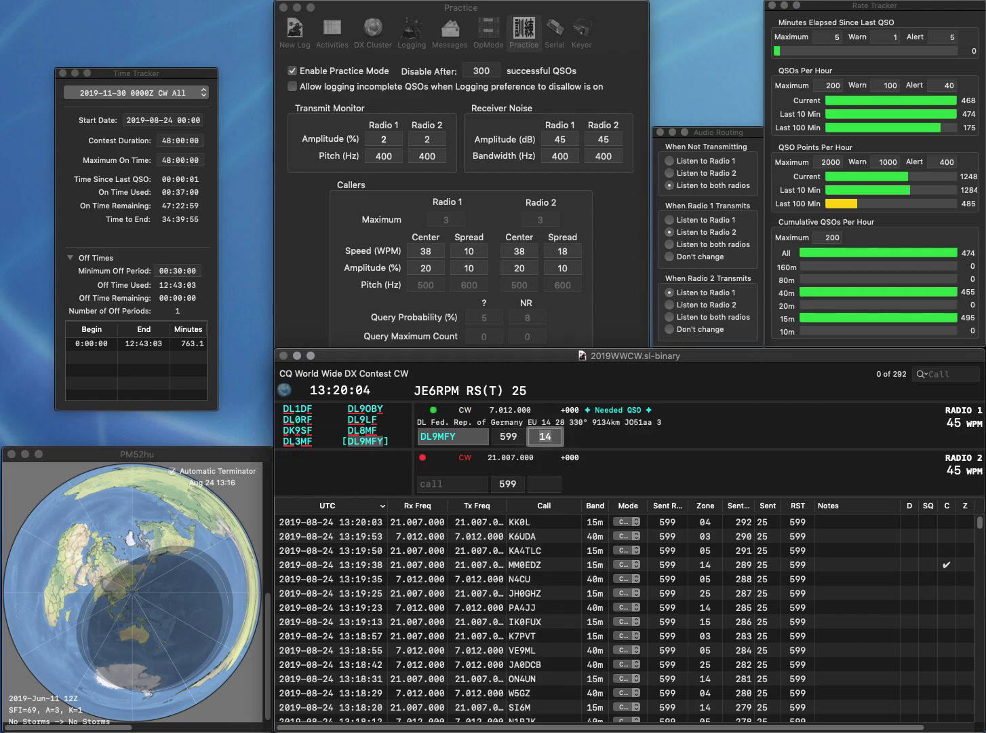
key(Return)
text(KE0OJE)
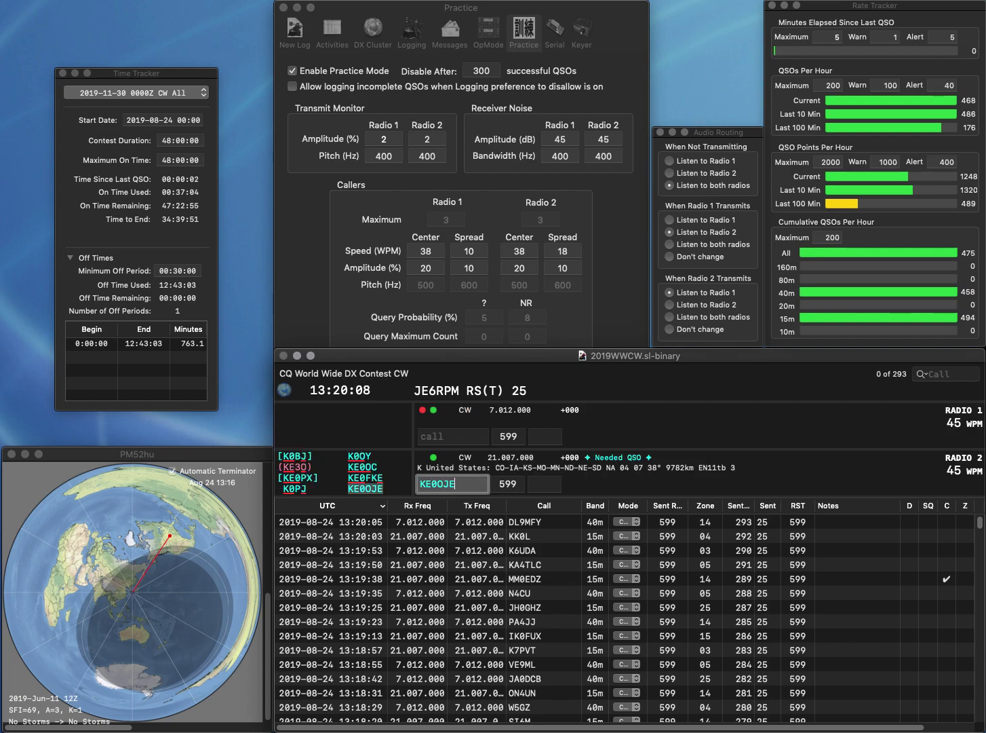
key(Return)
text(N2ST)
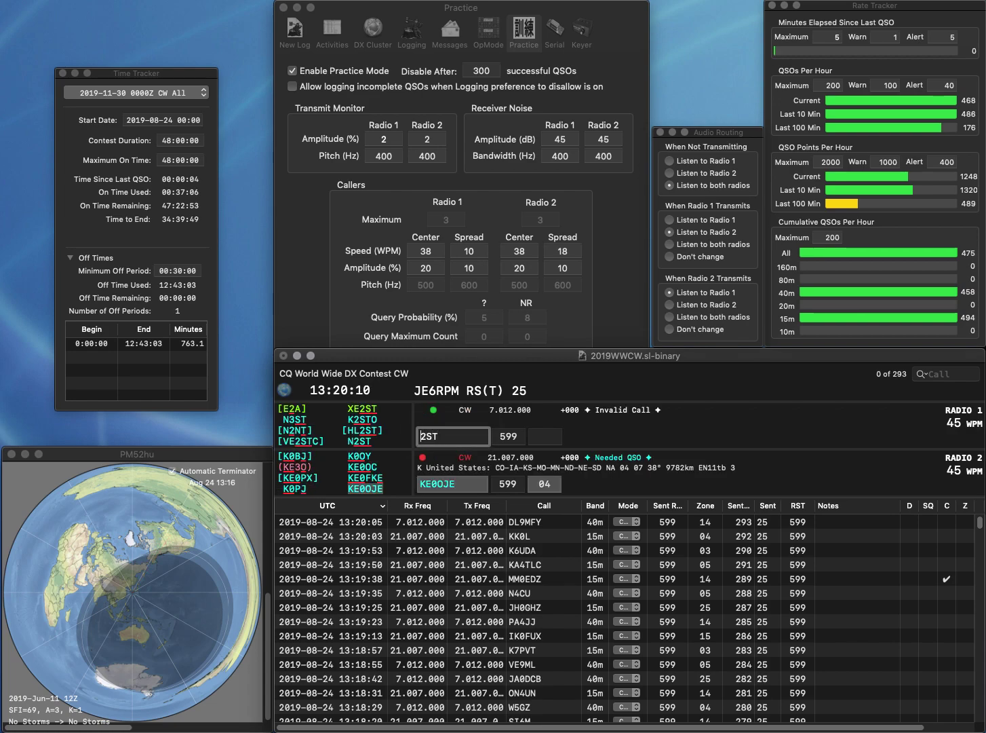
key(space)
key(Return)
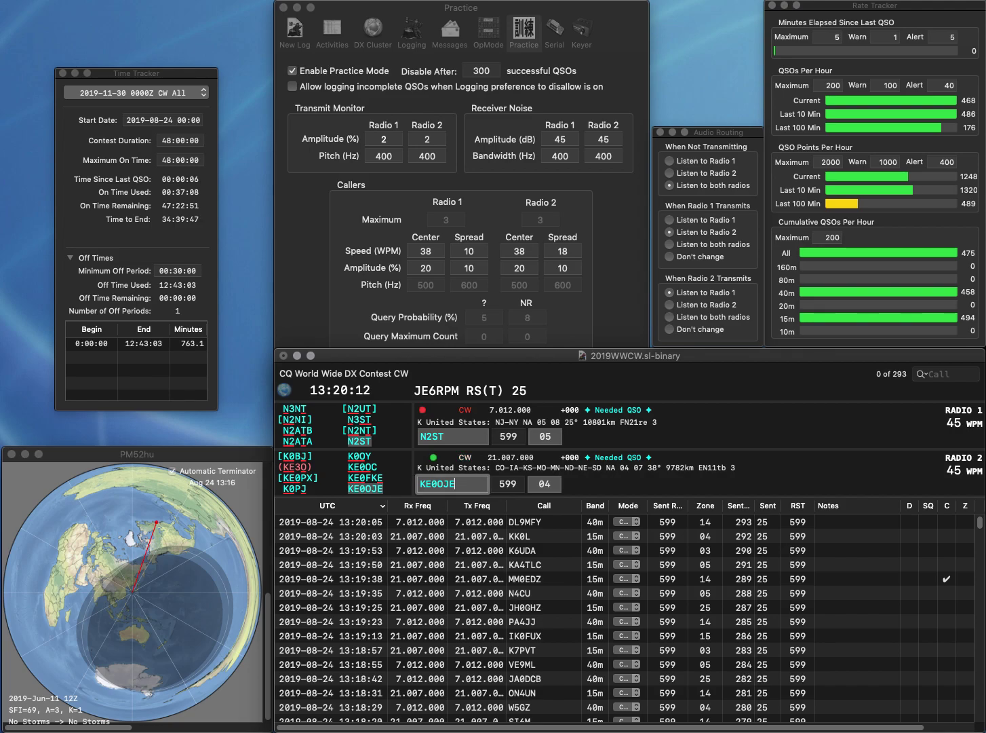
key(Return)
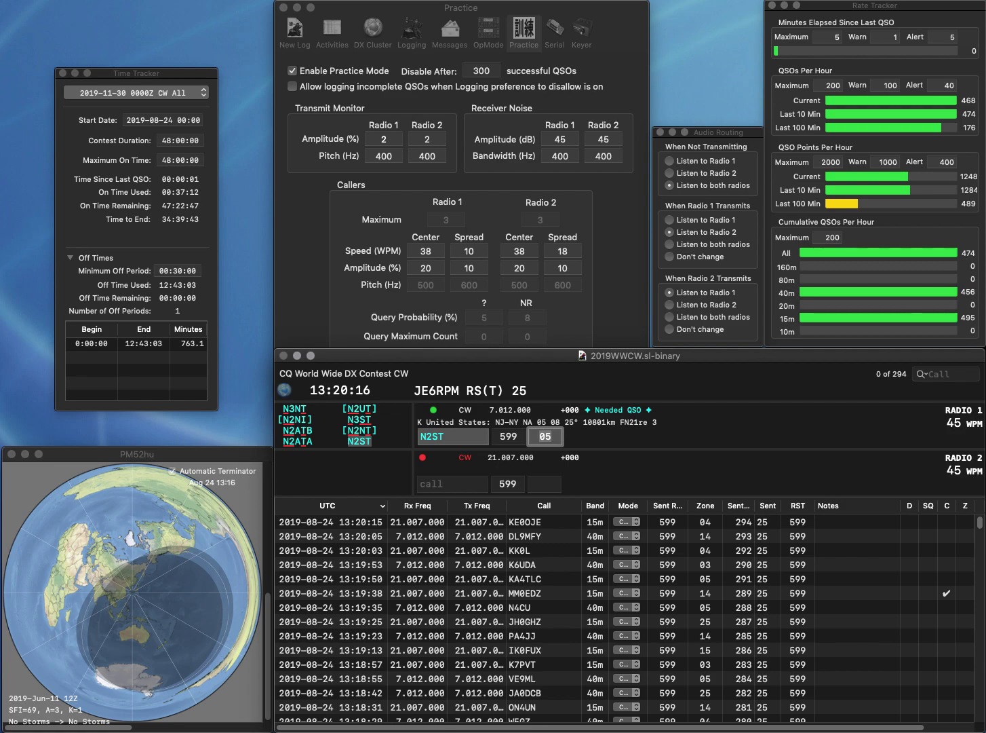
key(Return)
Work and log KI8DU on Radio 2, and answer the Radio 1 caller as SU9AA with the exchange.
text(KI8DU)
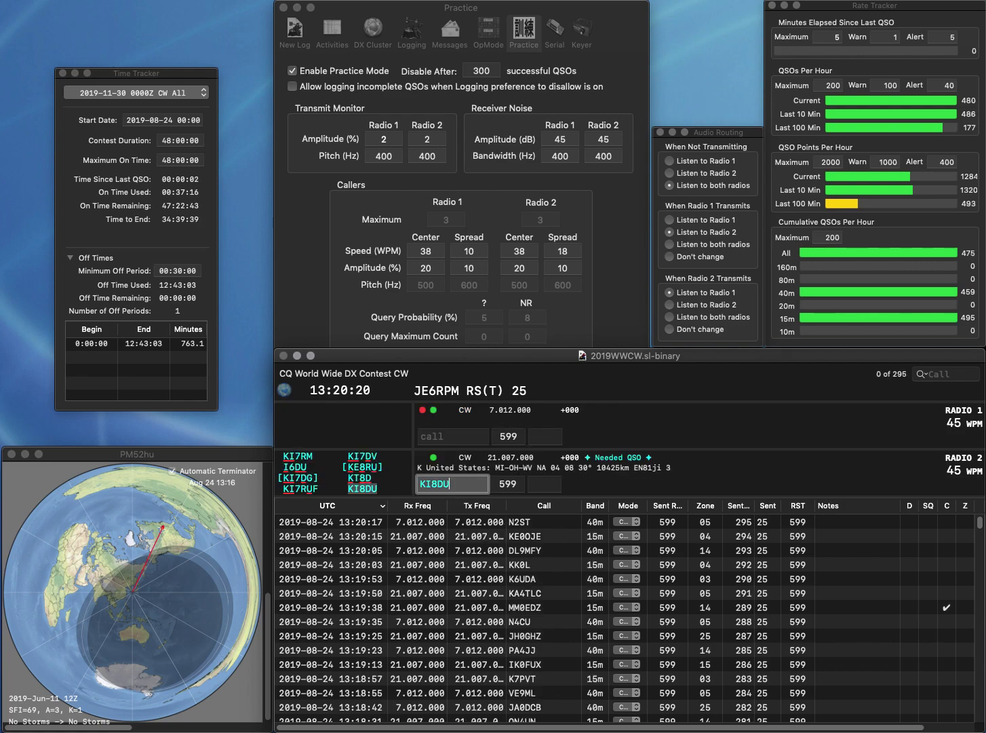
key(Return)
text(SAA)
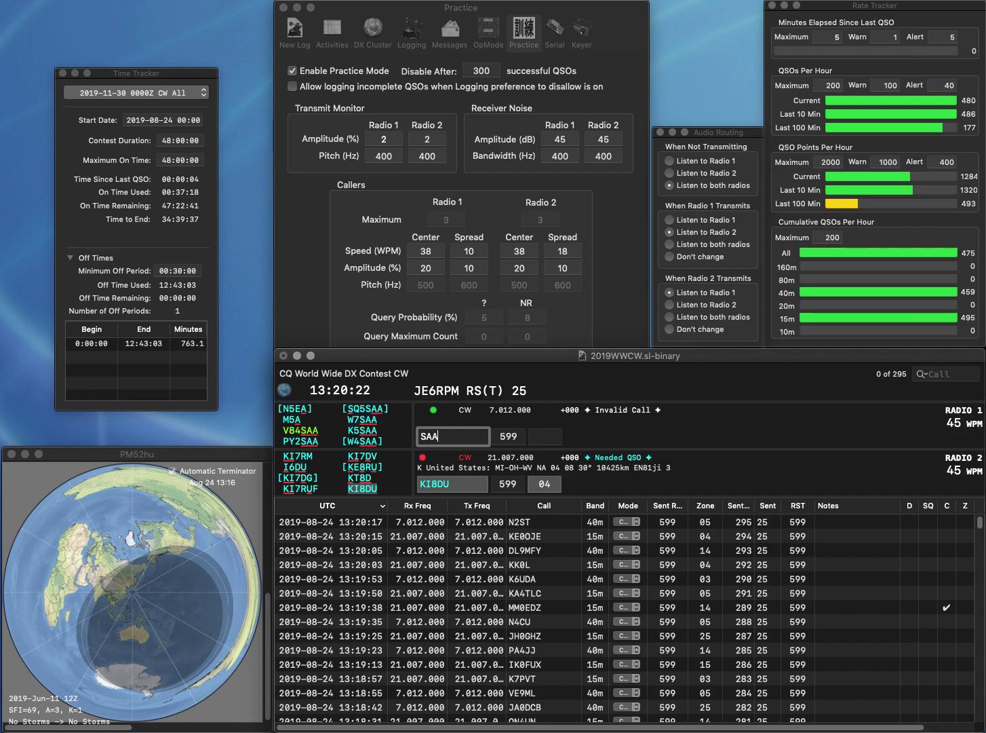
key(Left)
key(Left)
text(U9)
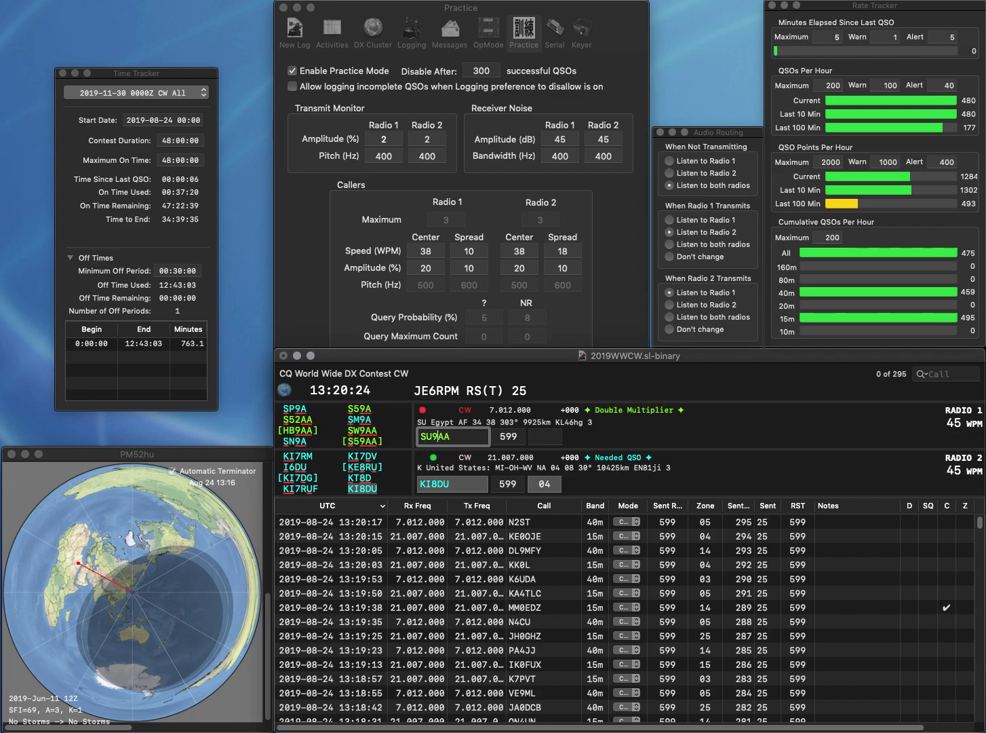
key(Return)
key(Return)
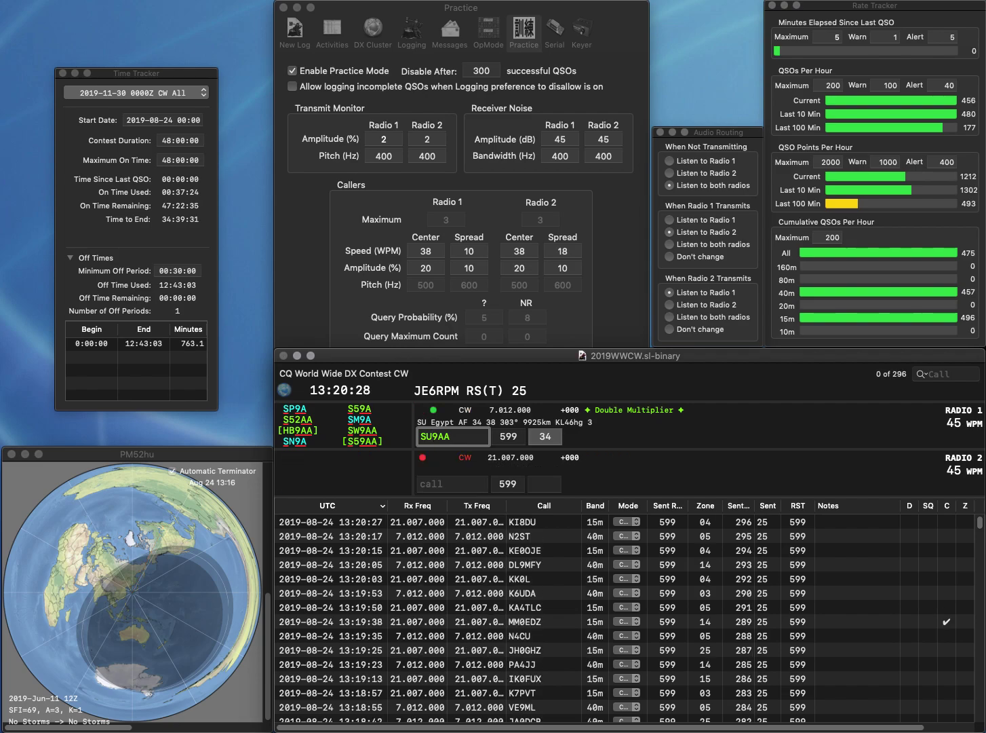
key(BackSpace)
text(W)
key(Return)
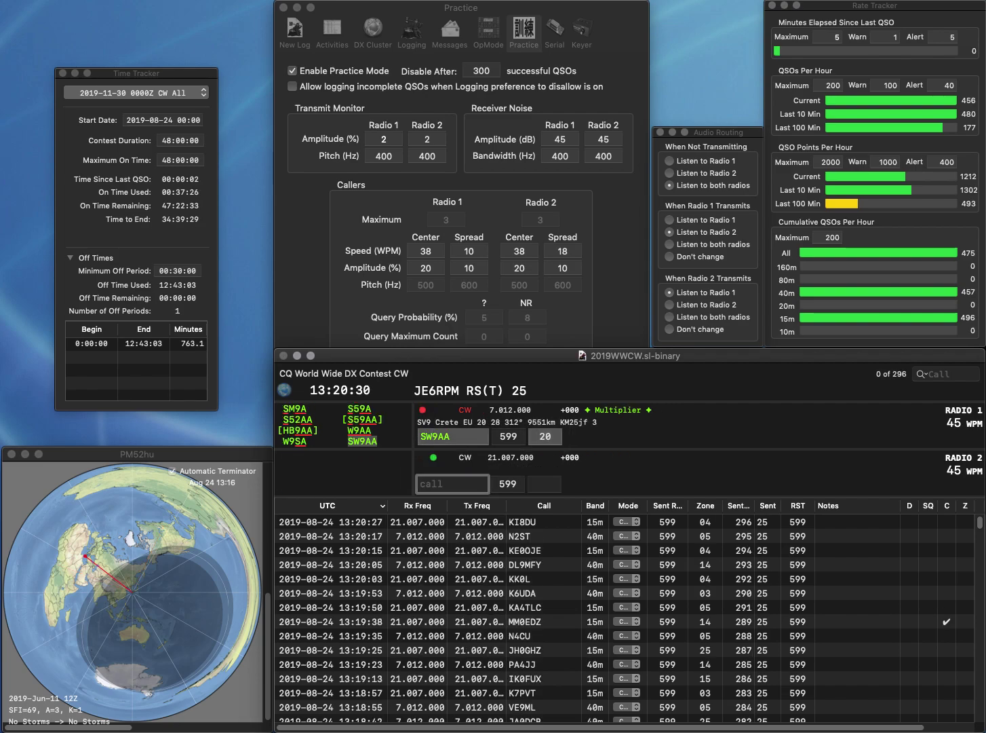
text(N4GCP)
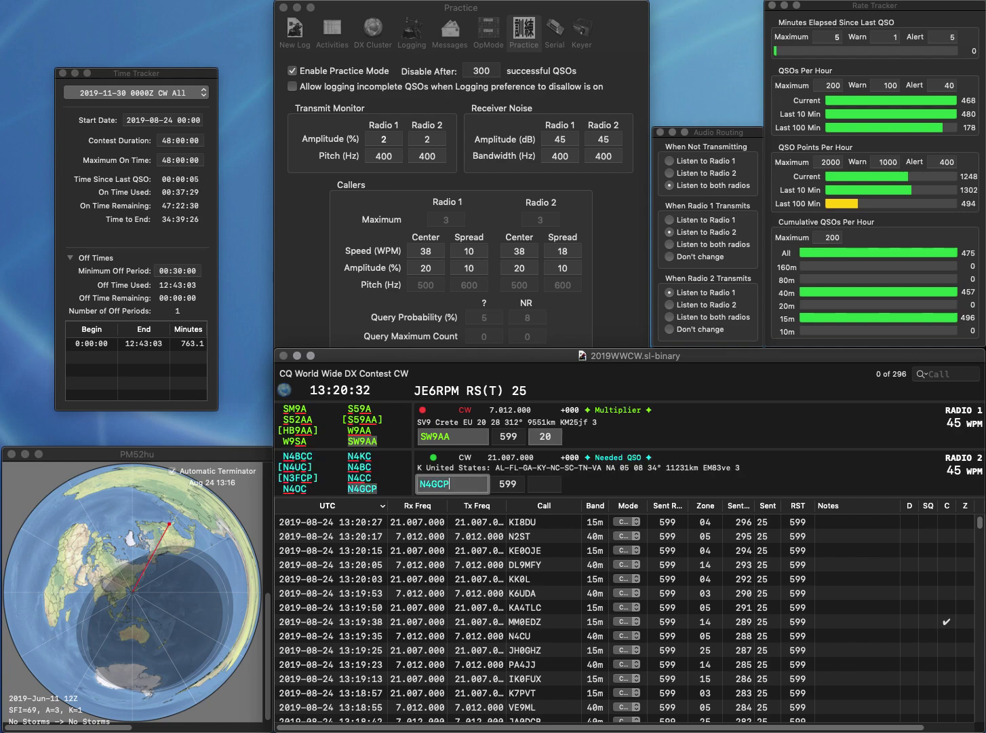
key(Return)
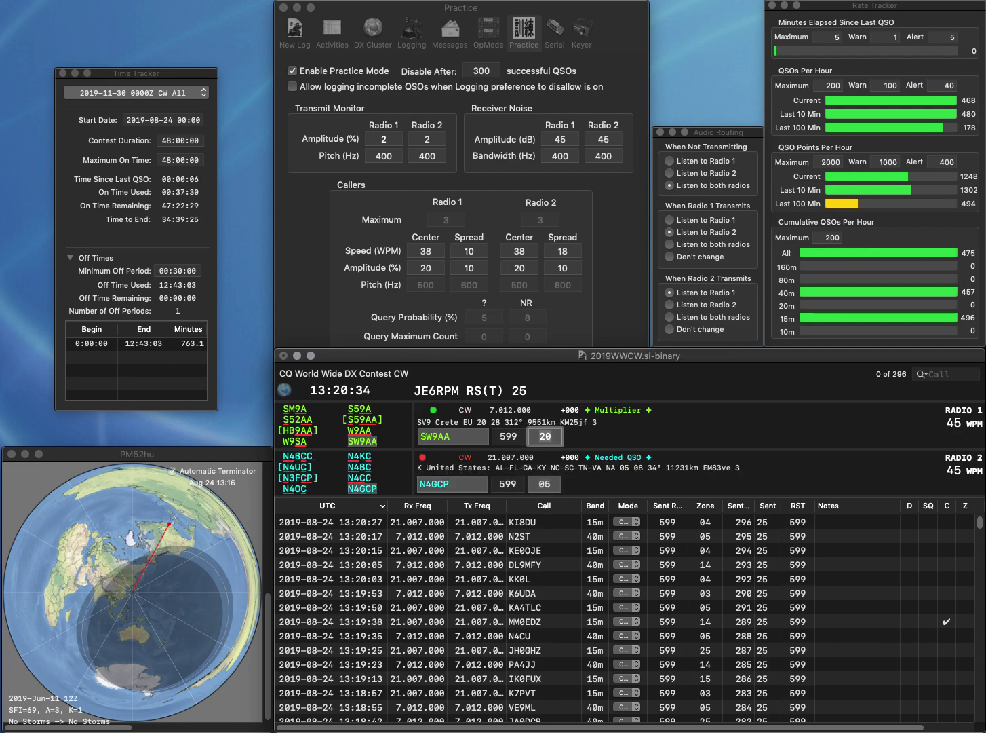
key(Return)
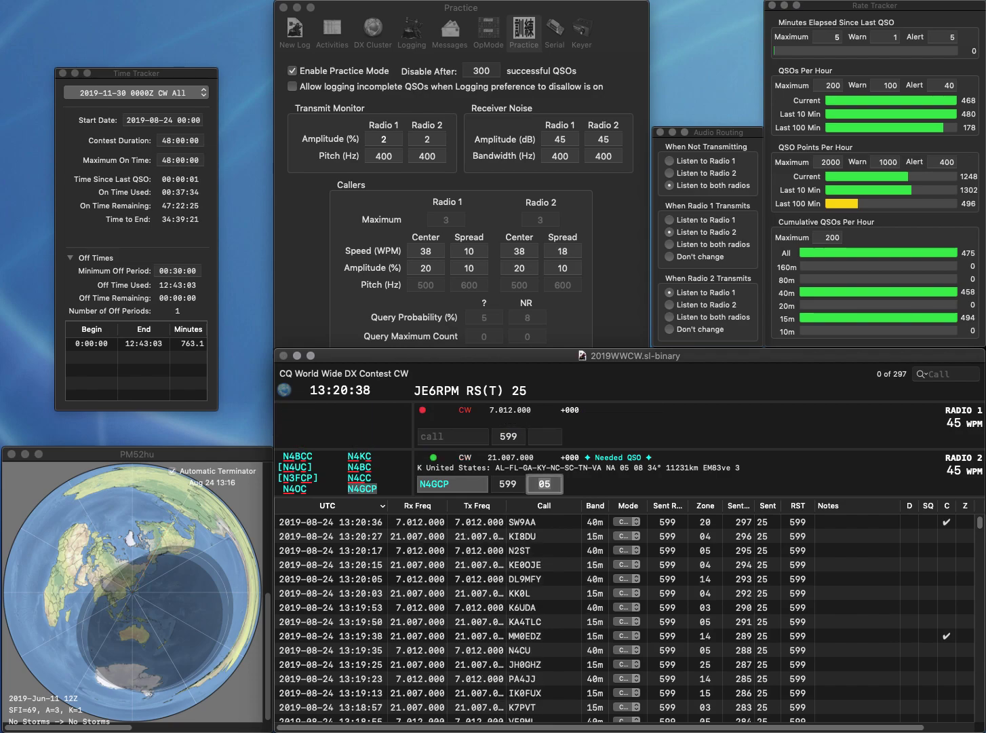
key(Return)
text(OE)
key(Return)
text(KD2JEW)
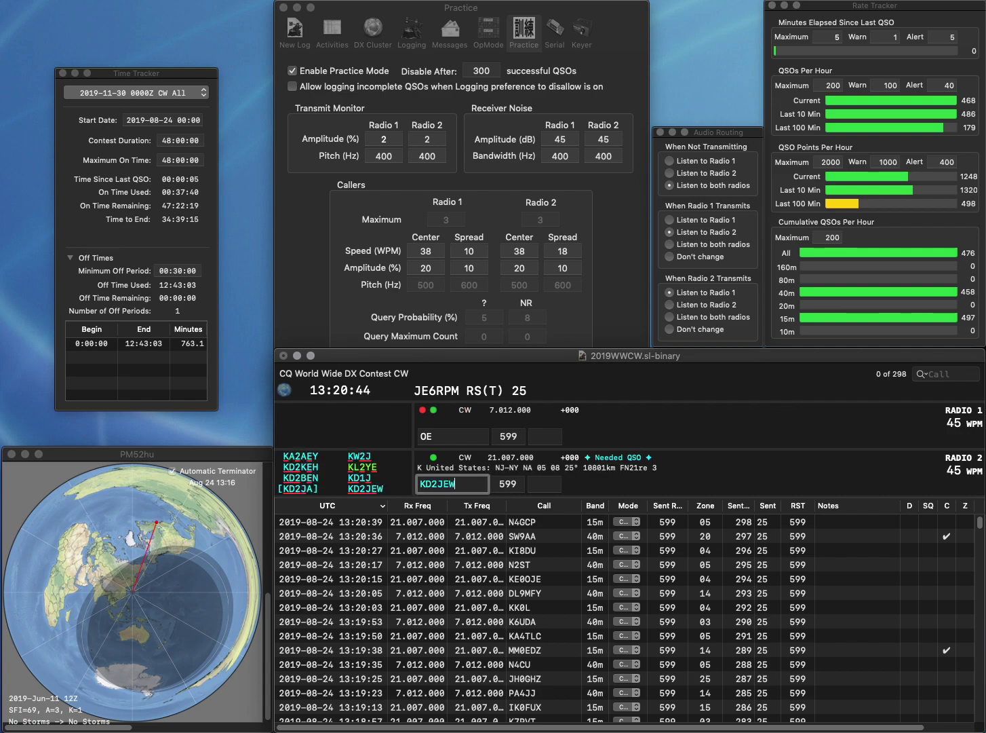
key(Return)
text(6KYG)
key(Return)
key(Tab)
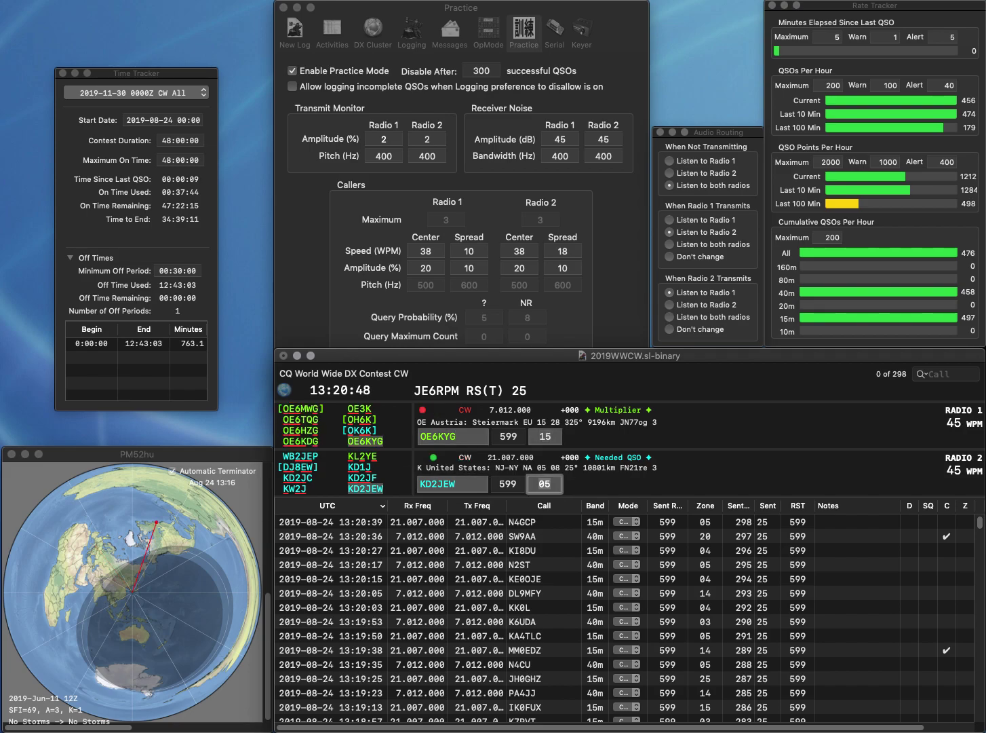
key(Return)
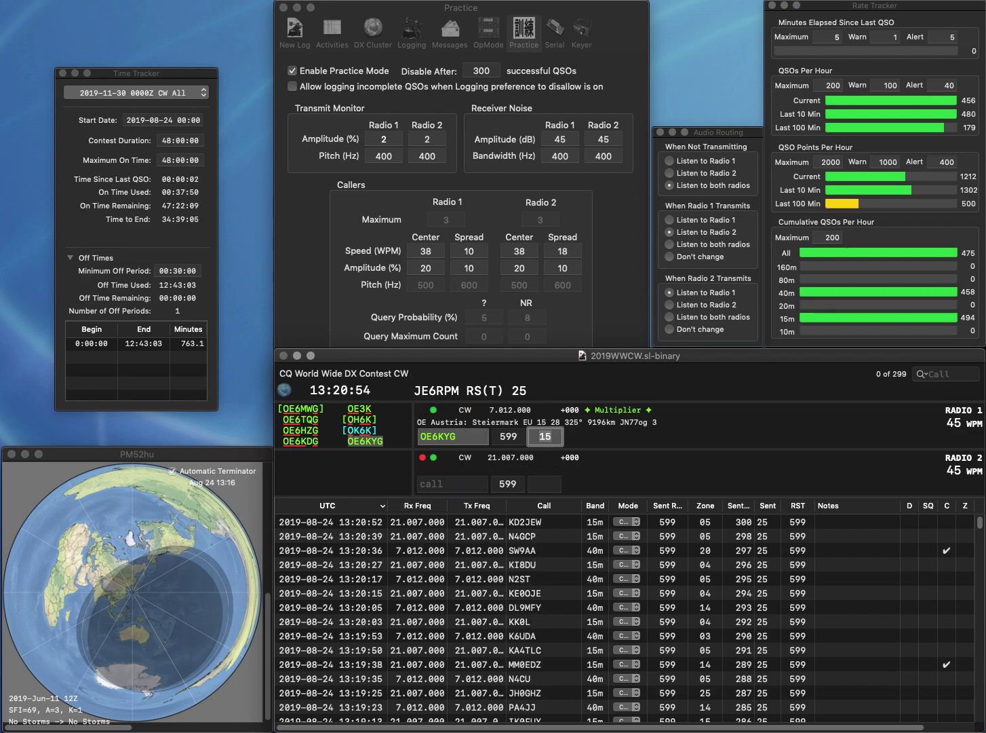
key(Return)
text(AC9QM)
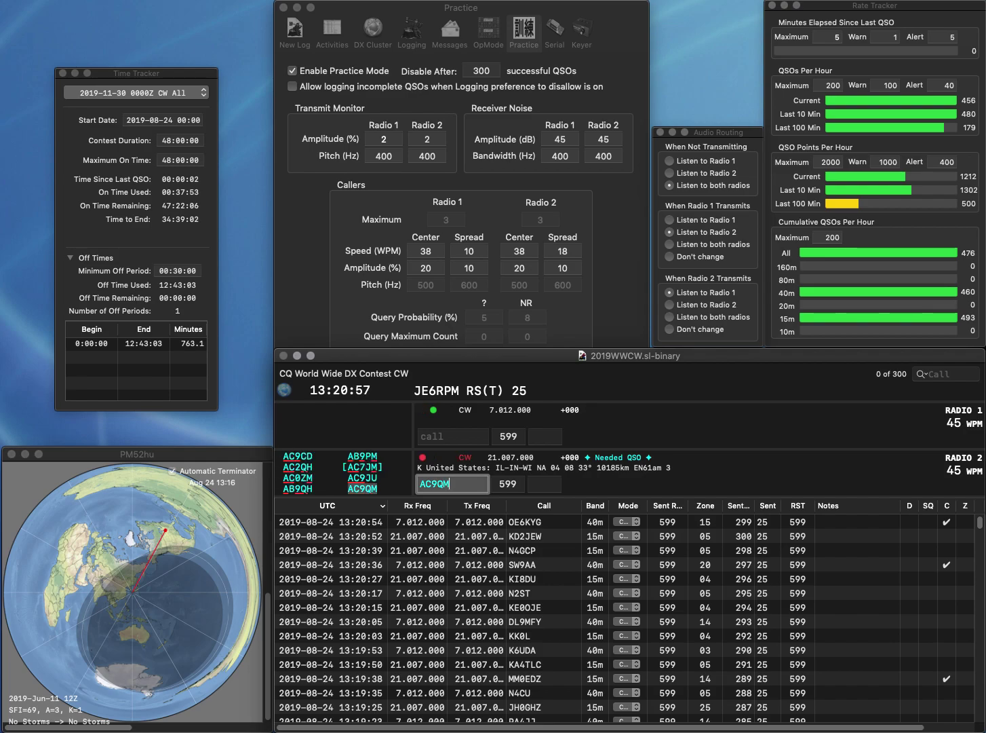
key(Return)
text(IK1RAE)
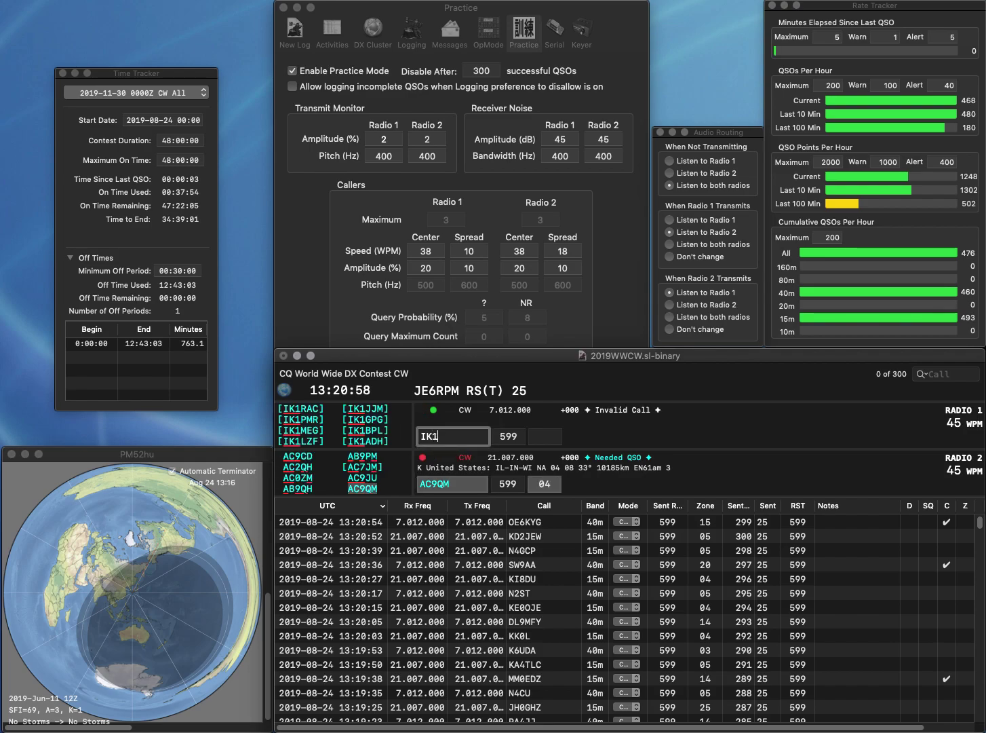
key(Return)
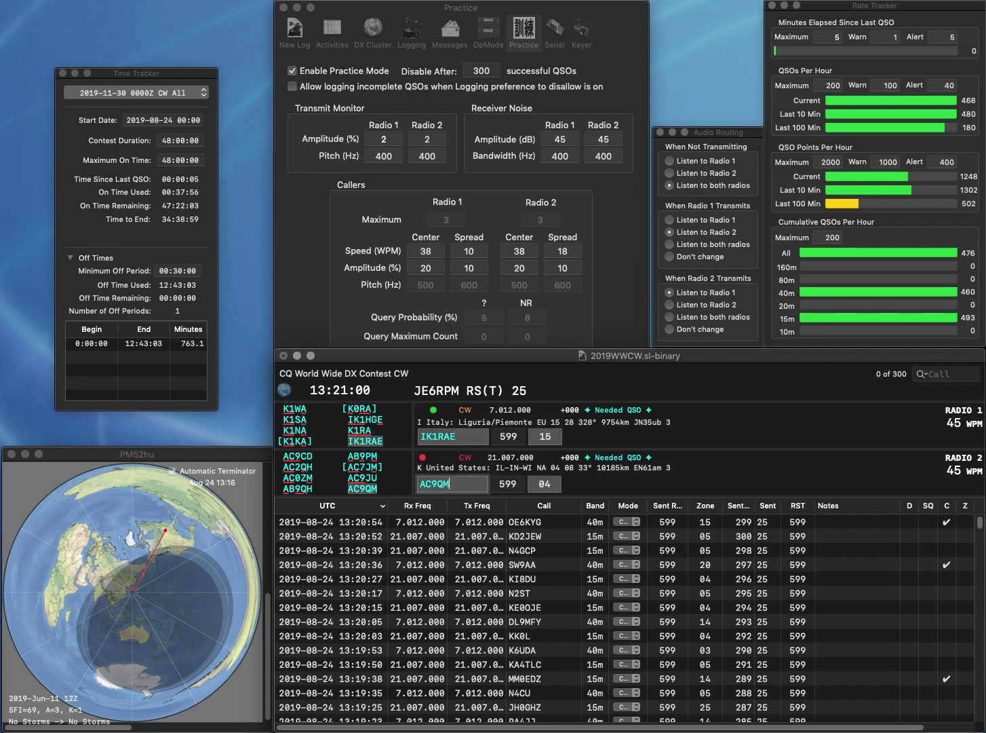
key(Return)
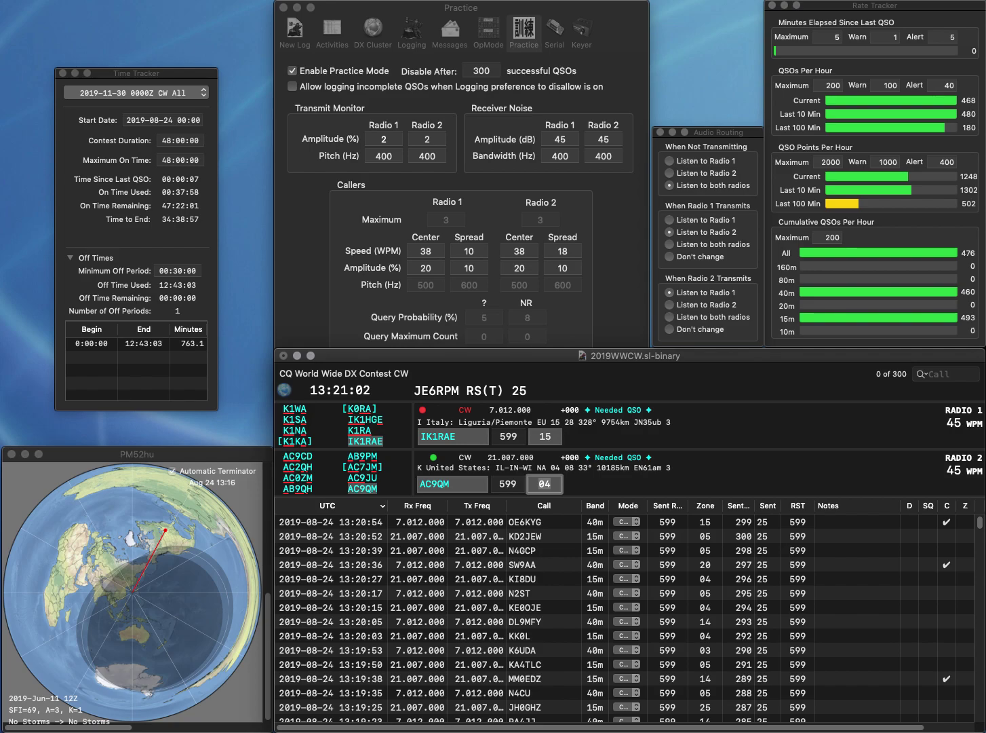
key(Return)
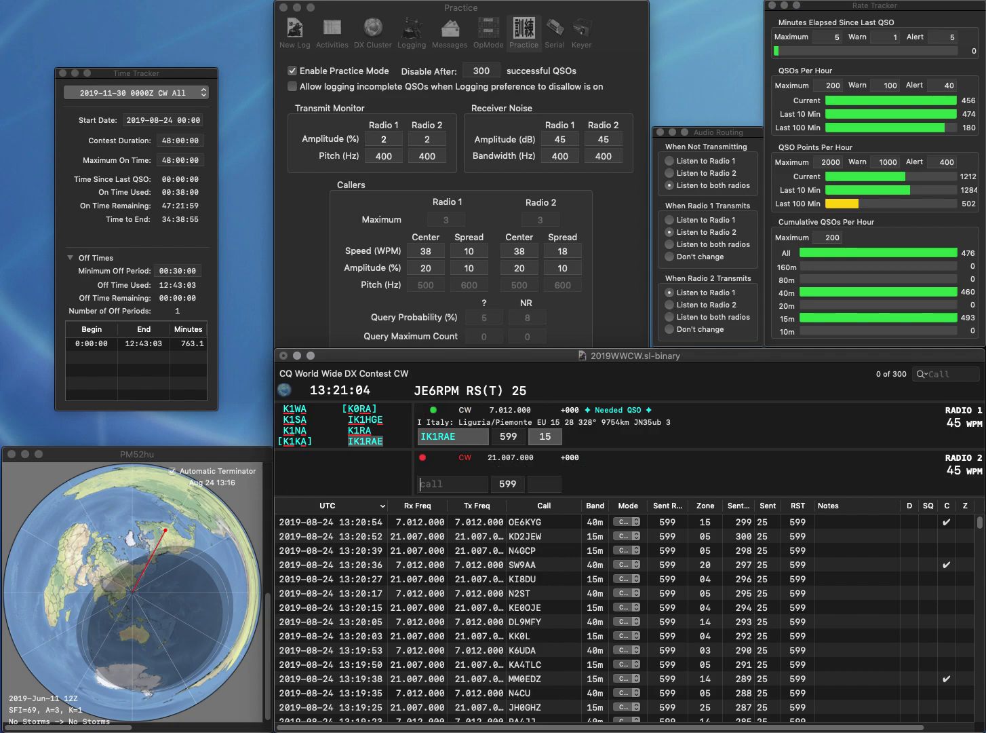
Turn off practice mode.
click(293, 71)
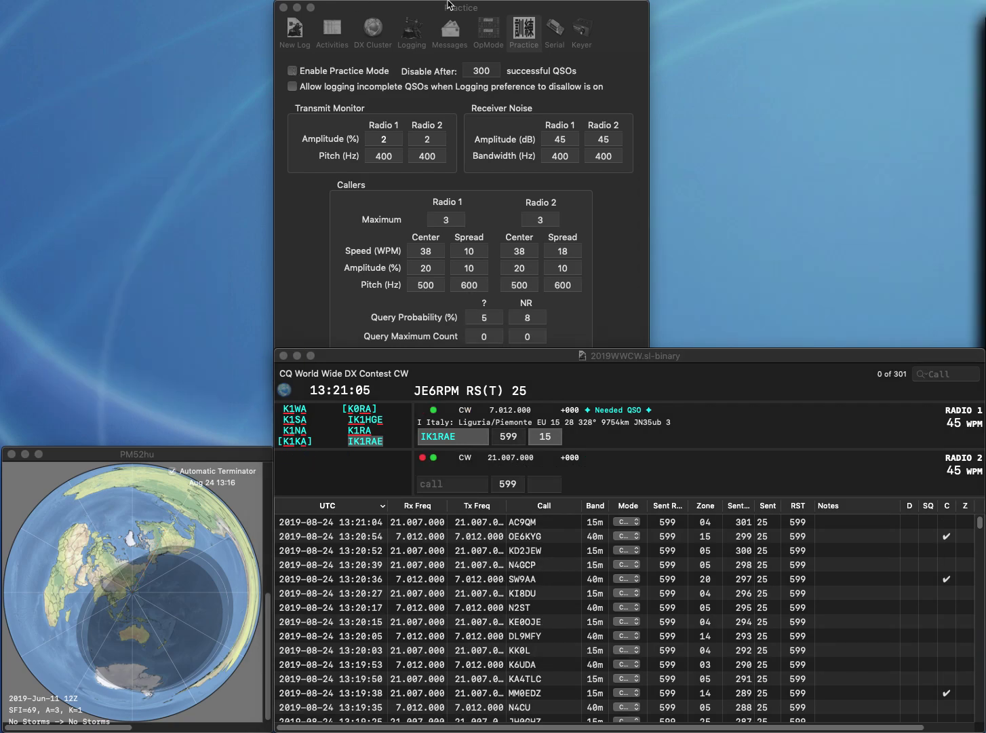